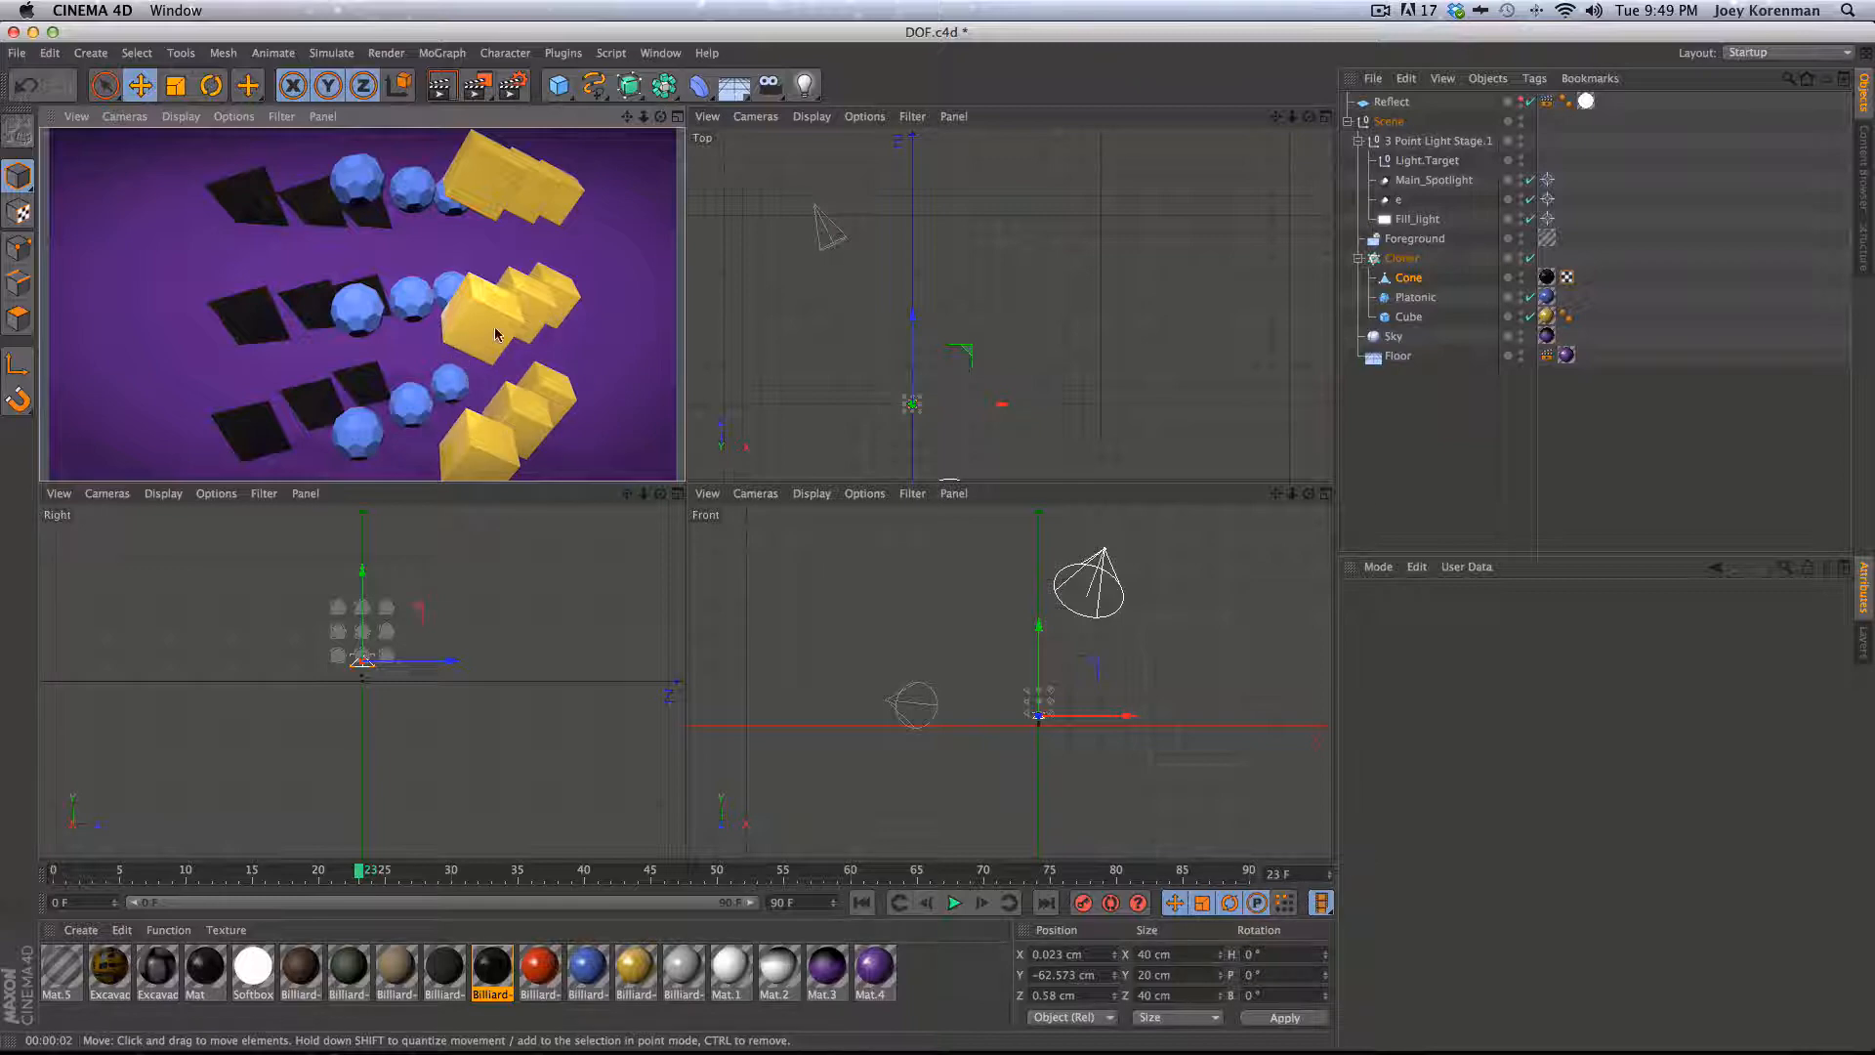
key("3")
mouse_move(503, 341)
left_mouse_down()
mouse_move(483, 316)
mouse_move(512, 291)
left_mouse_up()
key("1")
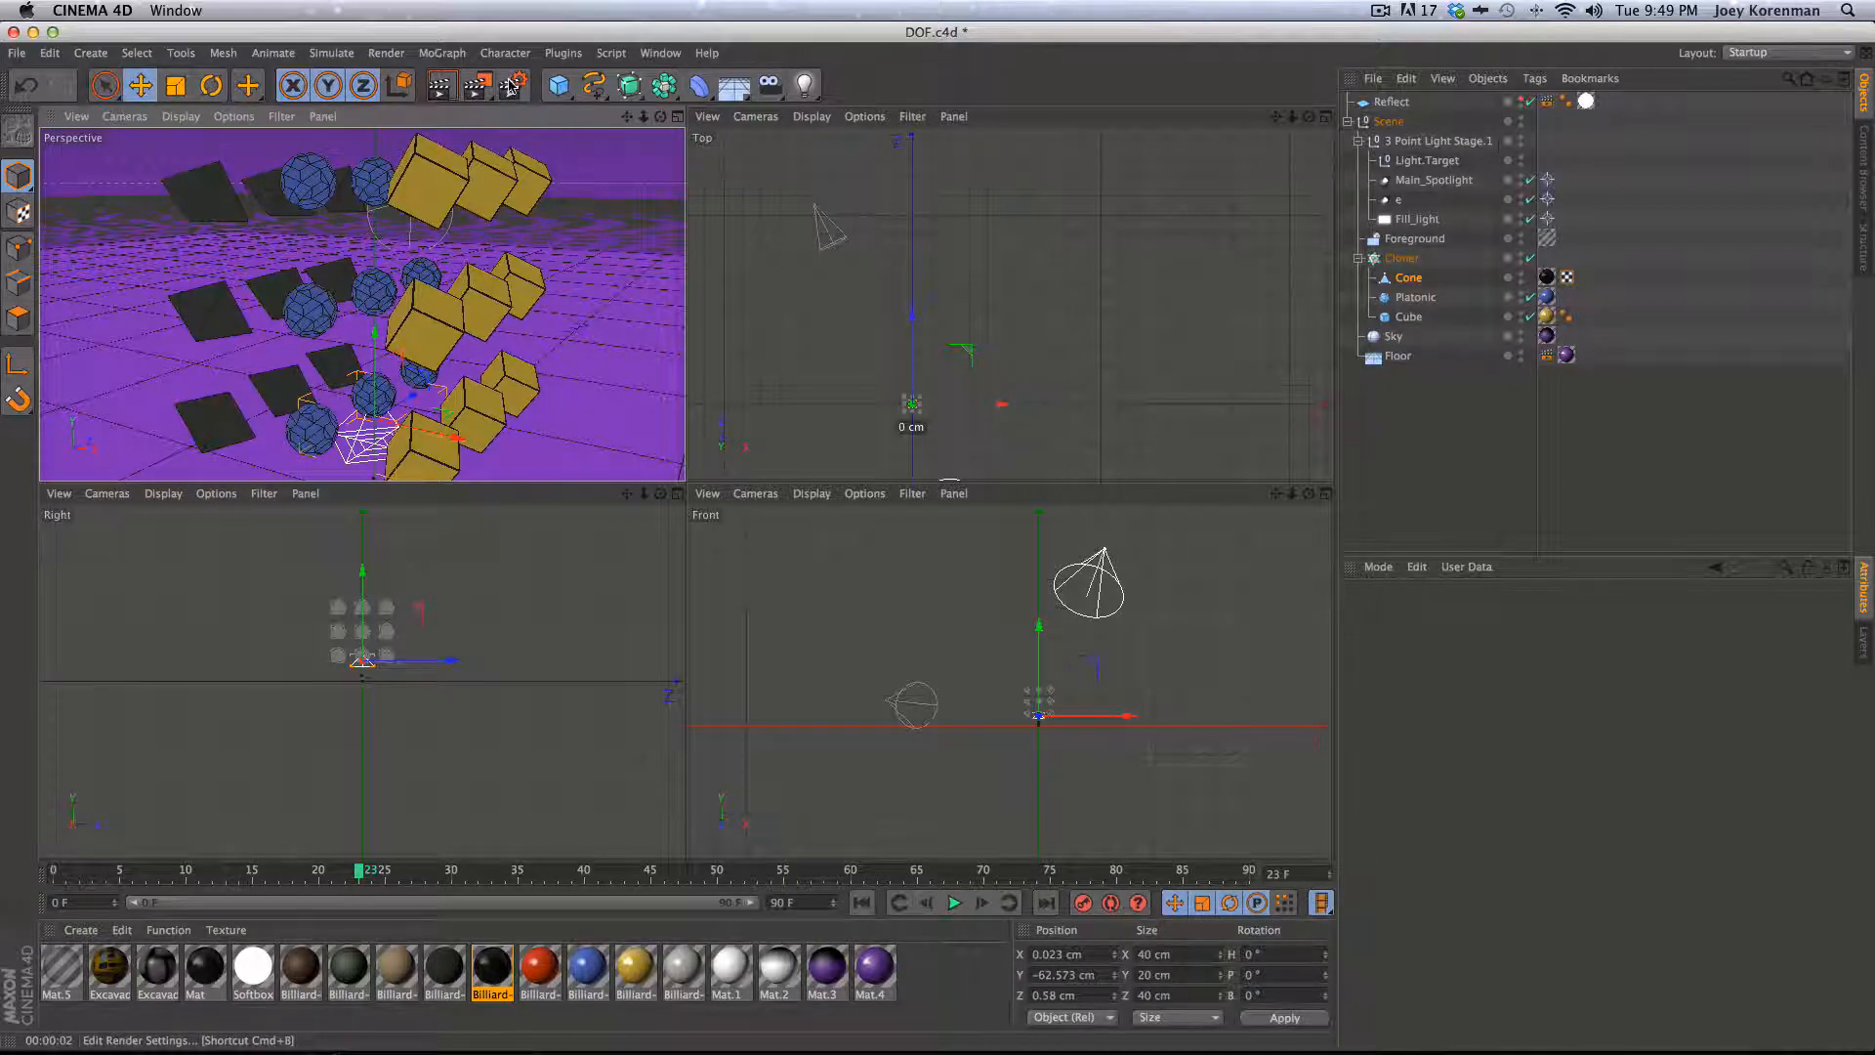
- Open the render settings and delete the existing Depth multi-pass channel
left_click(510, 85)
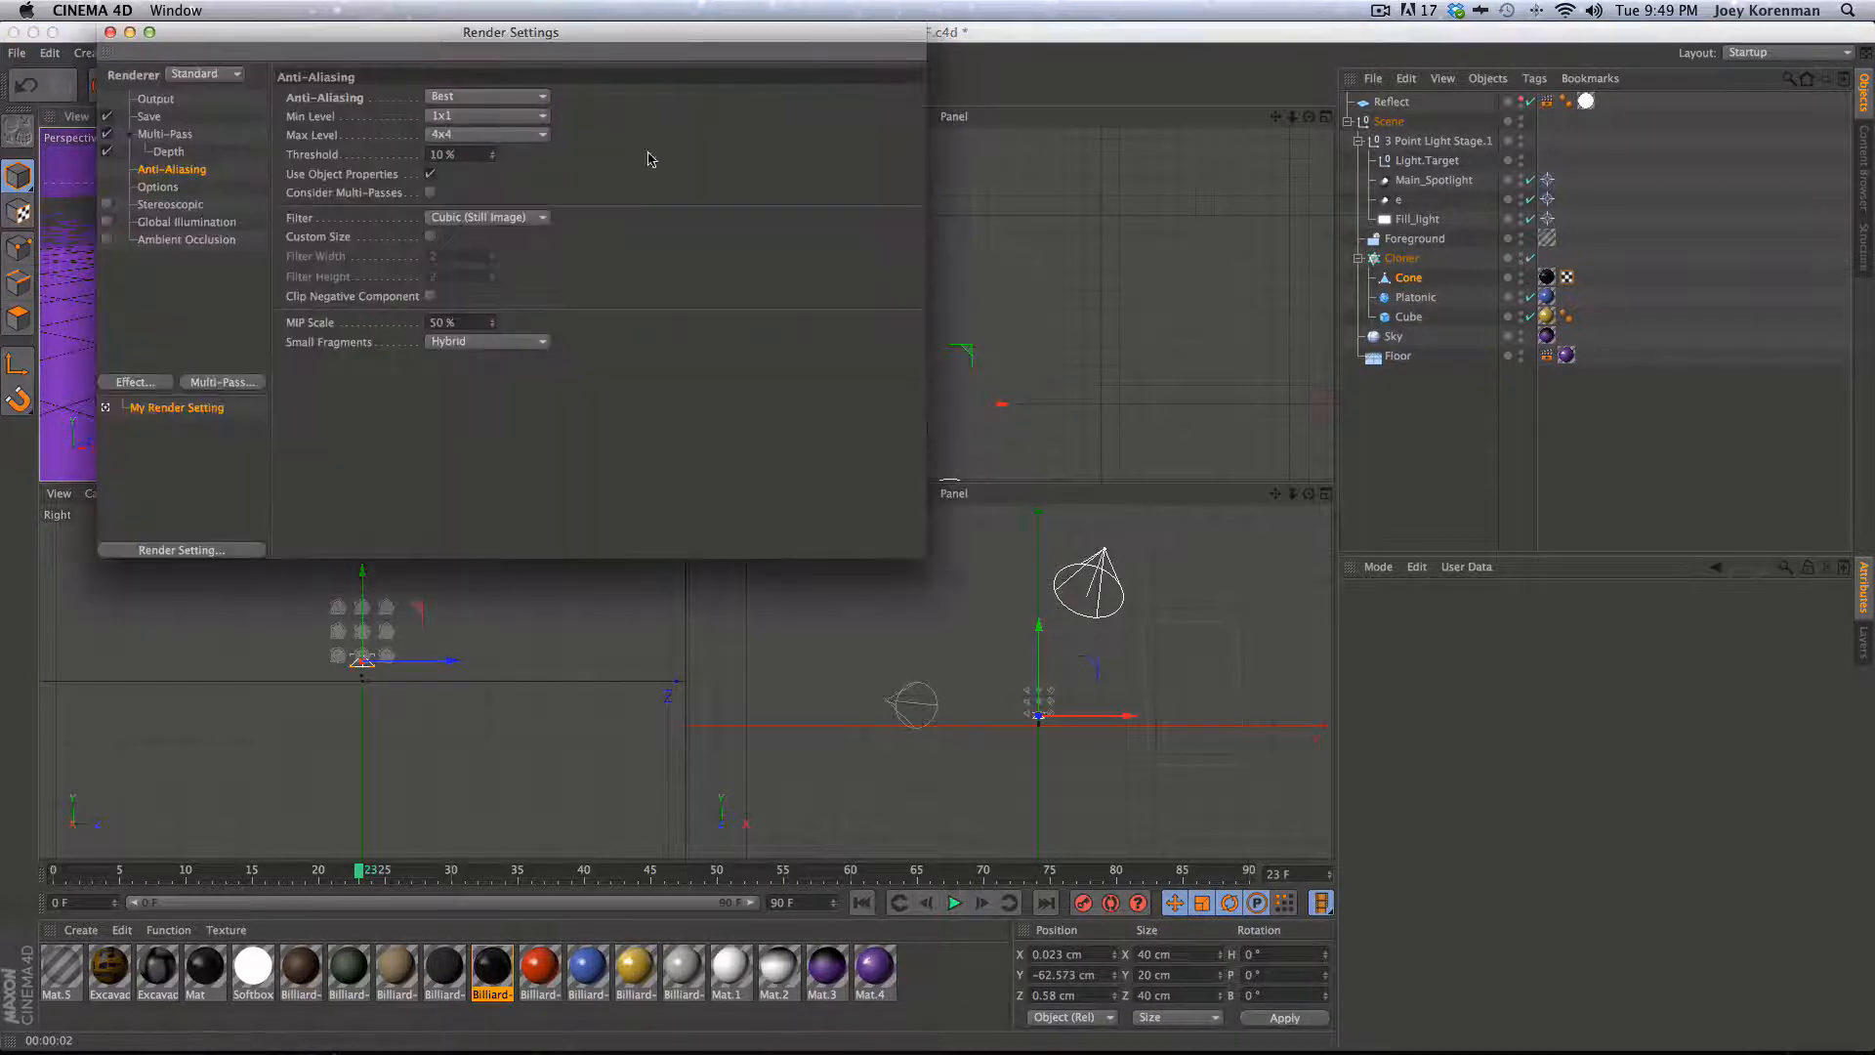
left_click(169, 152)
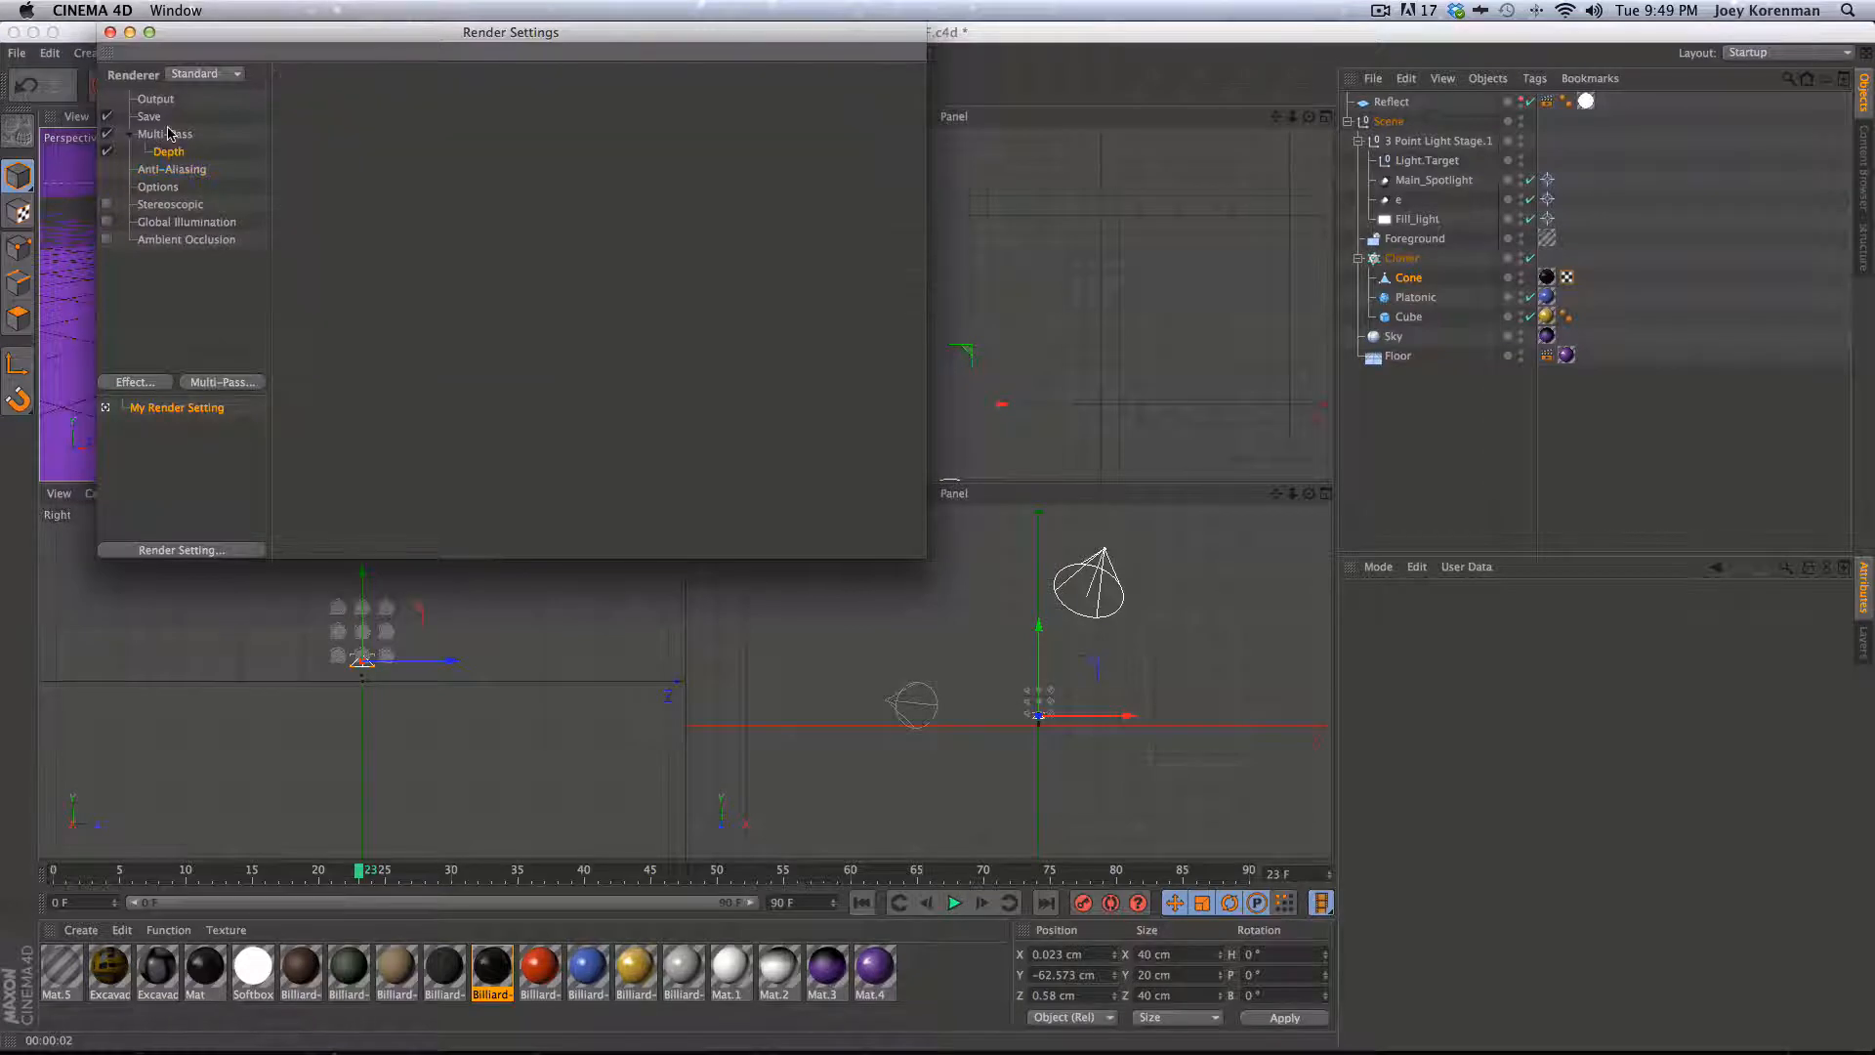
key("BackSpace")
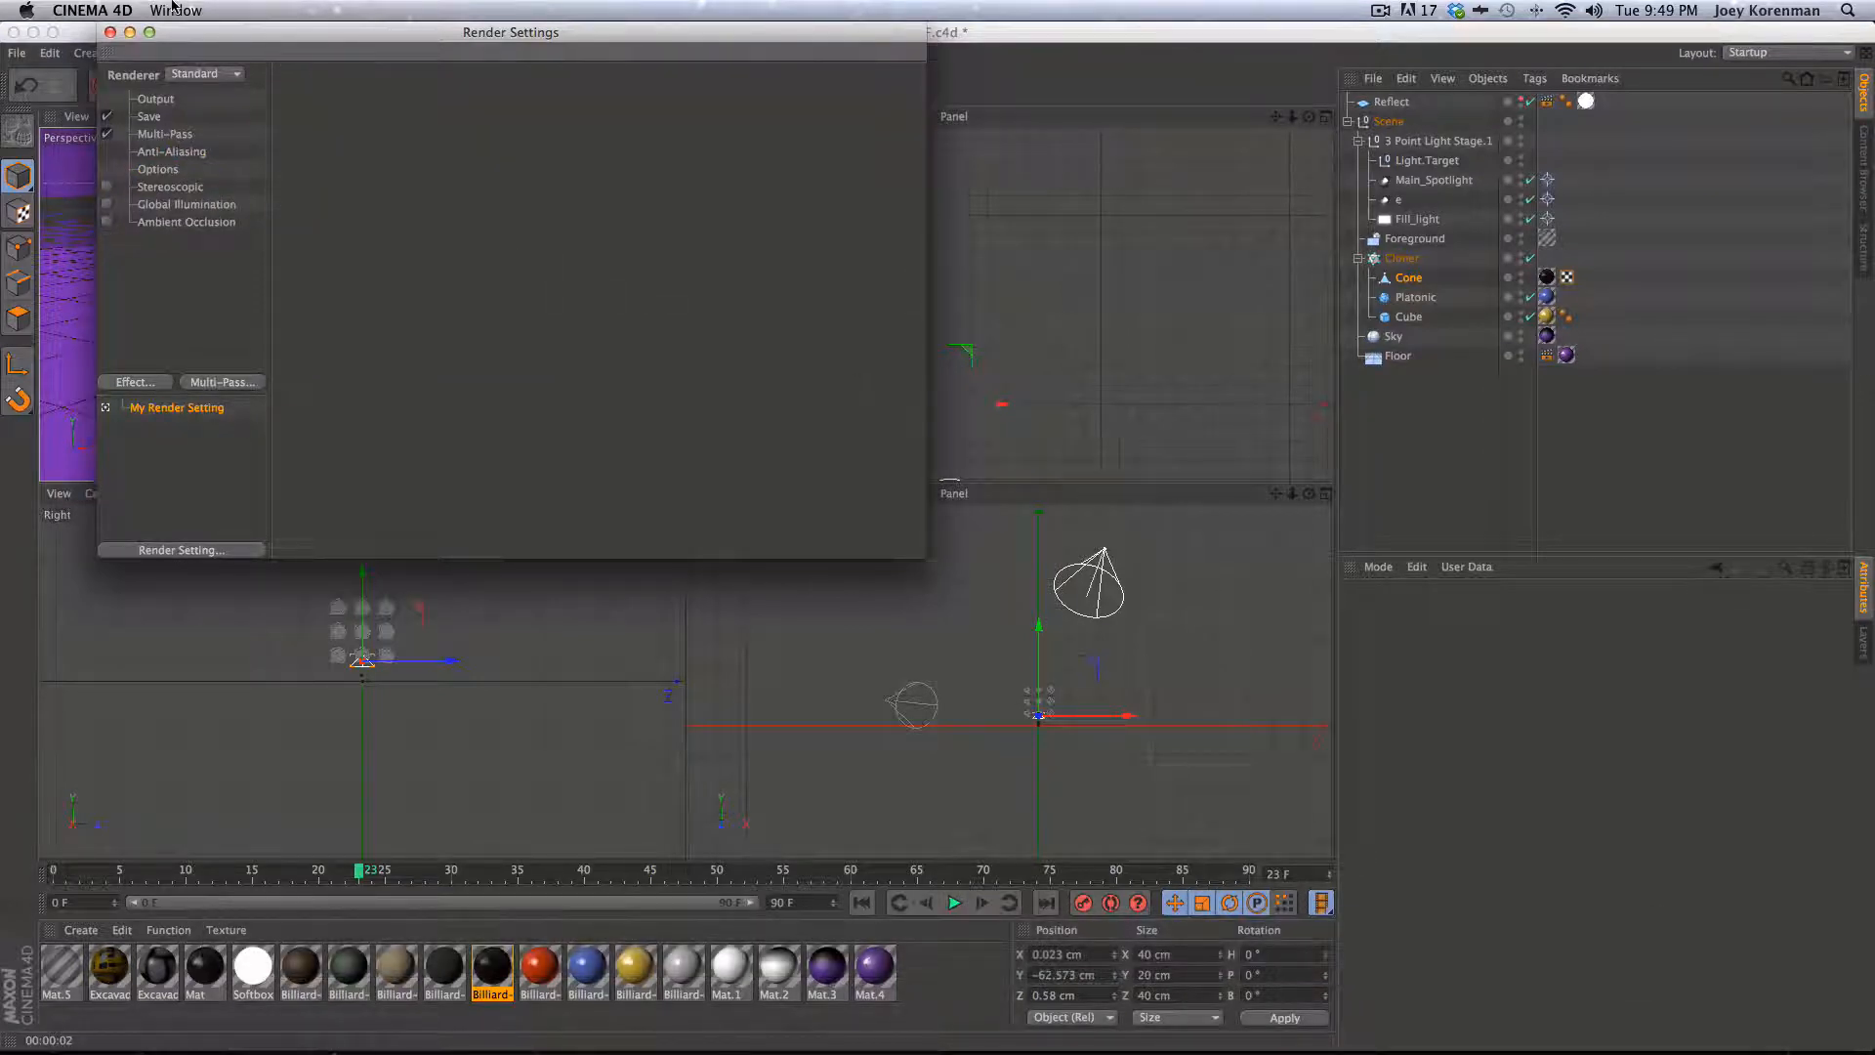
left_click_drag(466, 35, 590, 186)
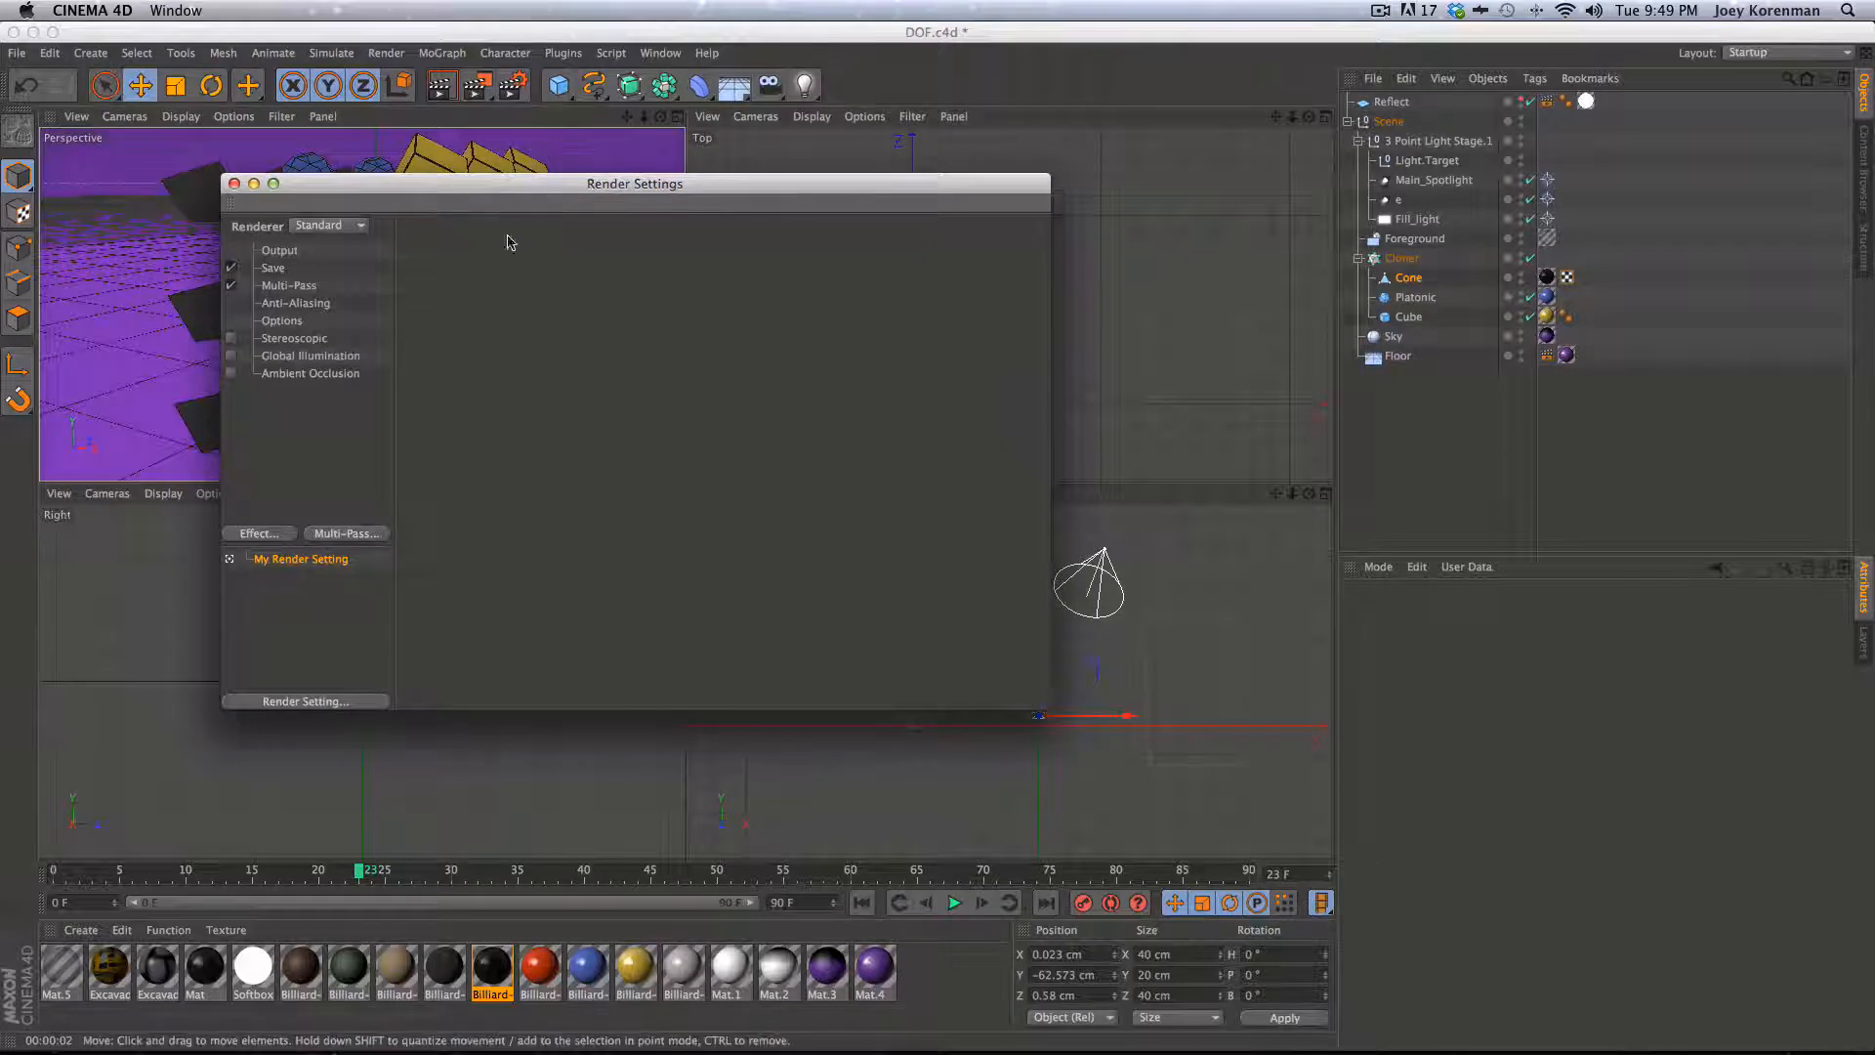
- Enable Multi-Pass and clear the save file paths for both the regular image and the multi-pass image
left_click(232, 285)
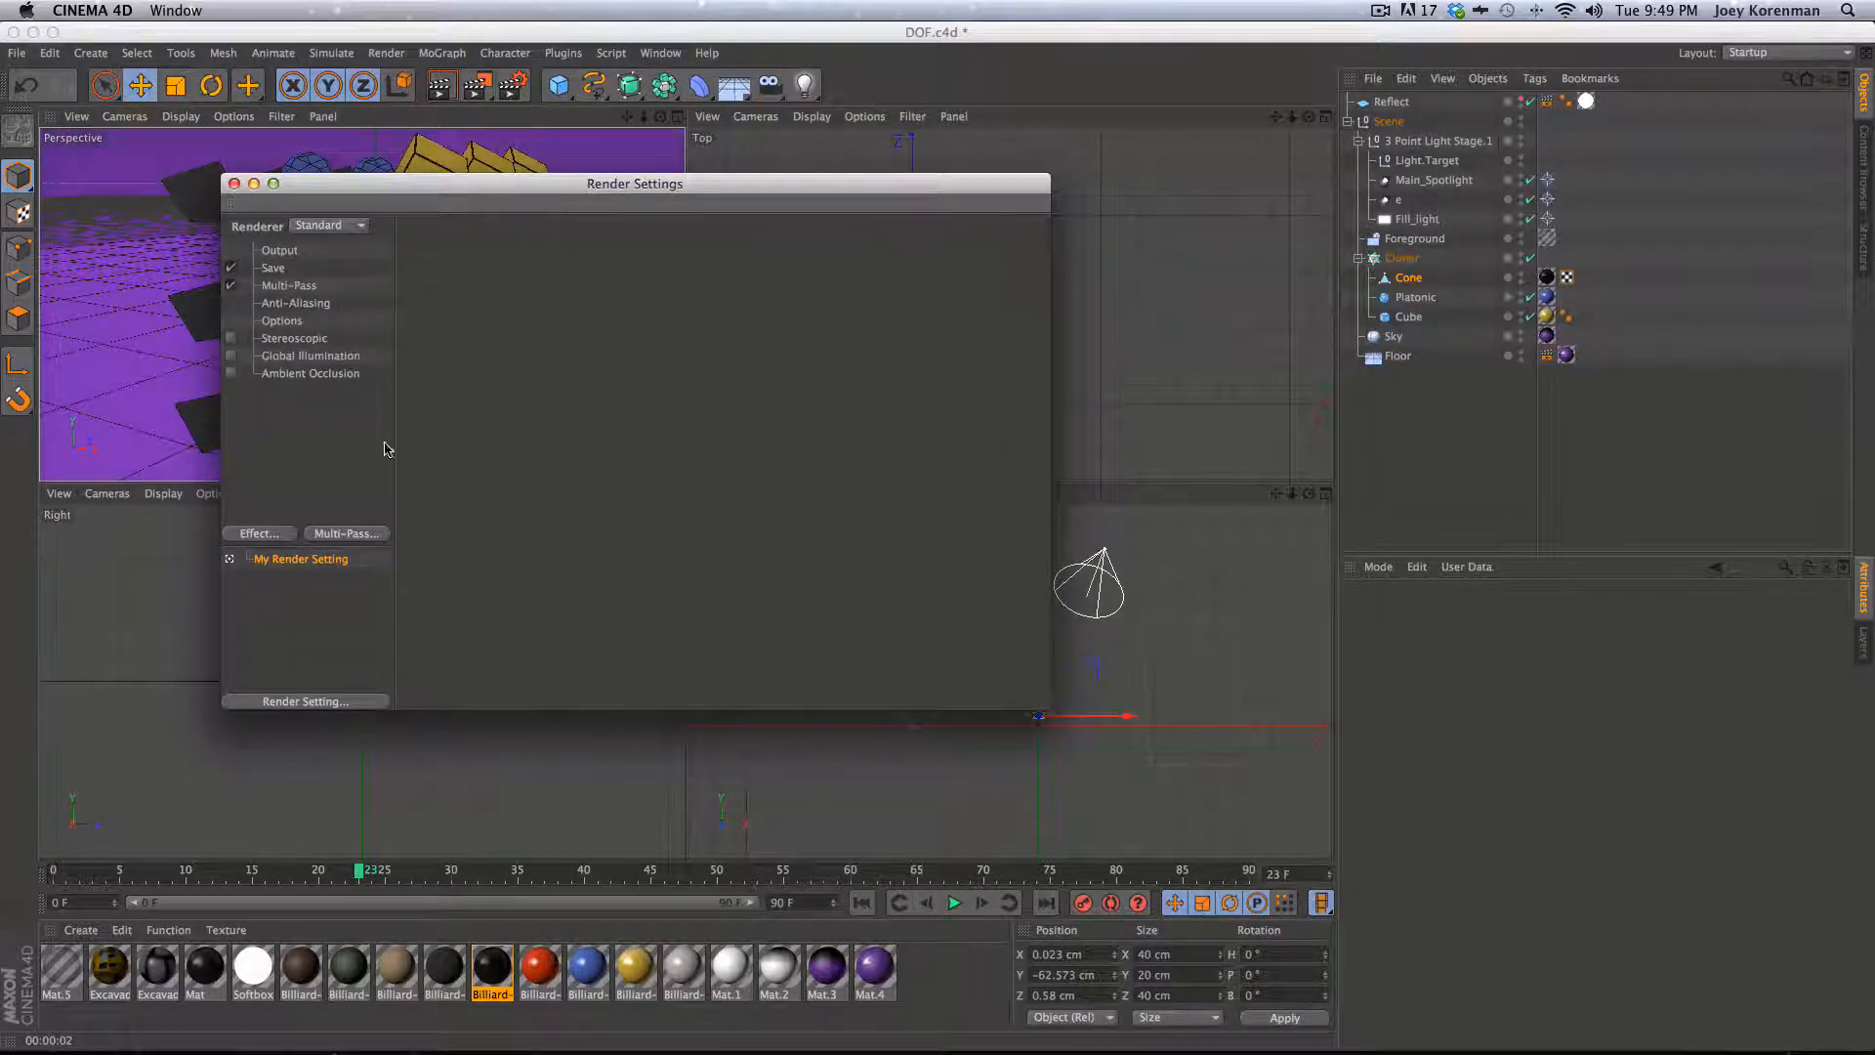
left_click(274, 268)
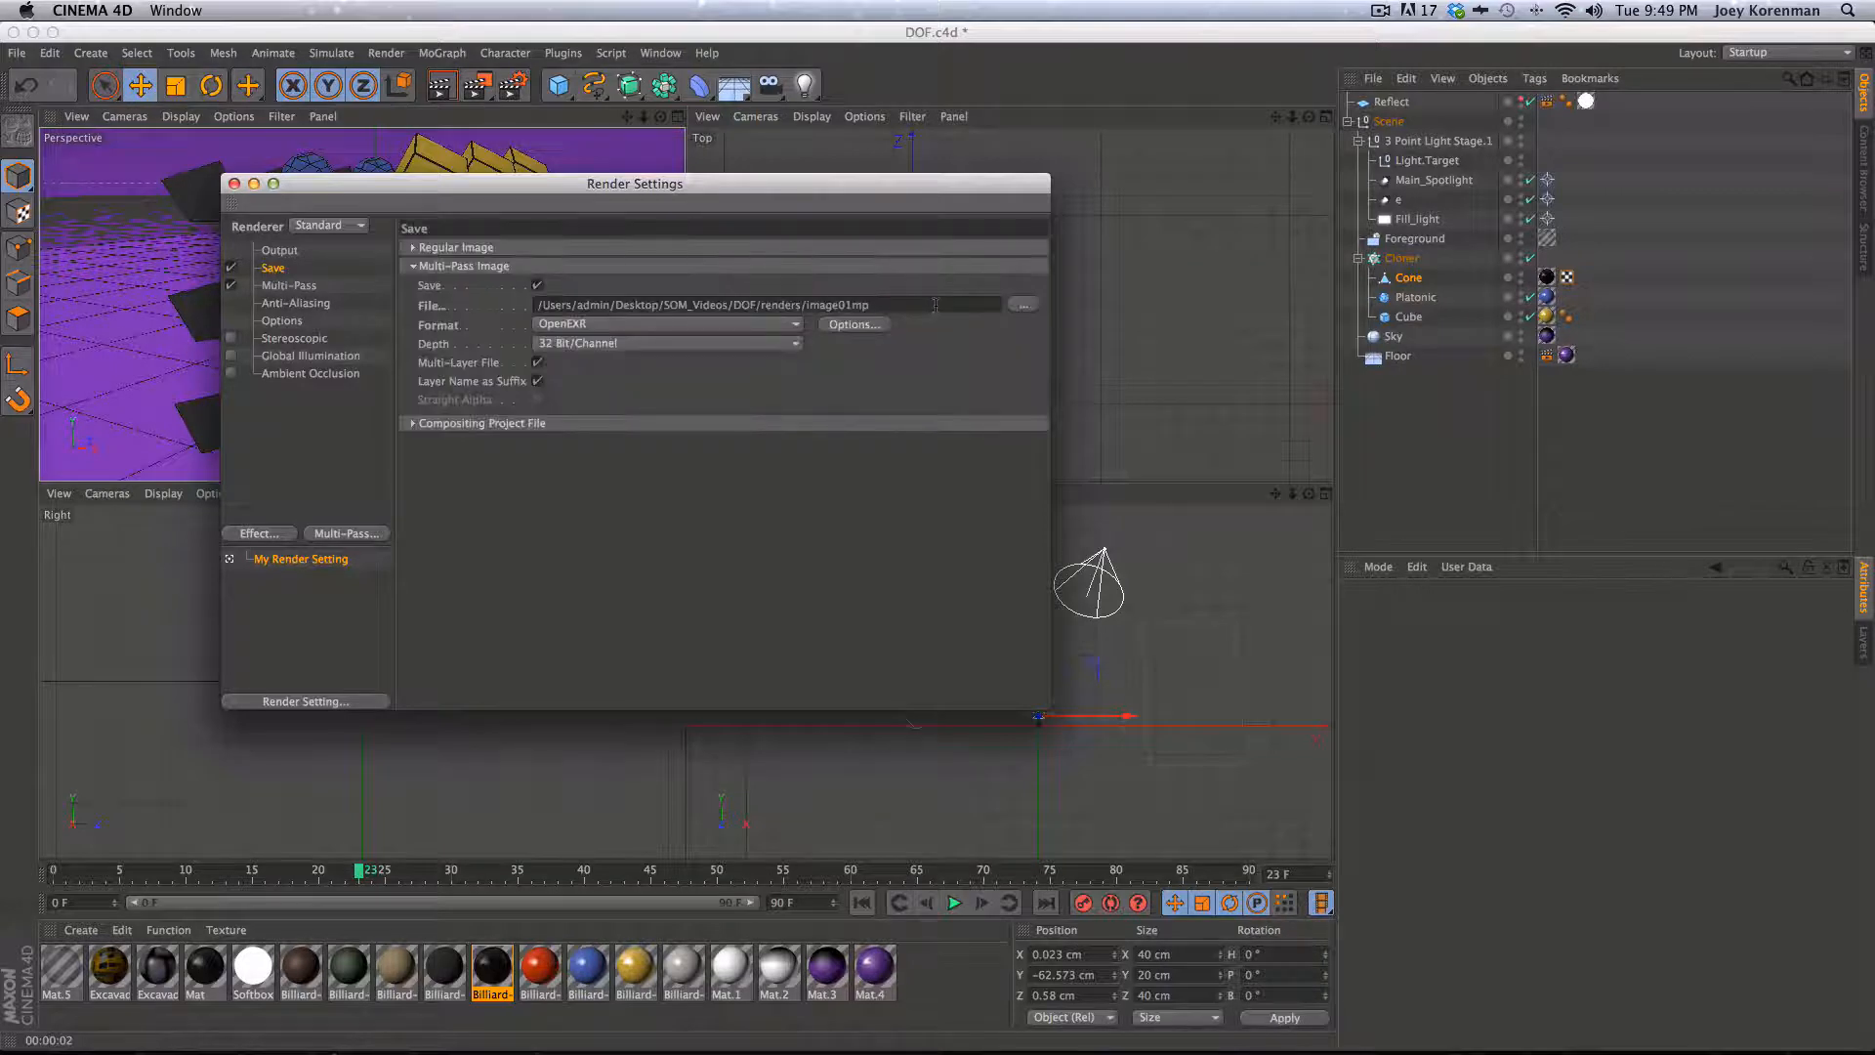
left_click_drag(935, 305, 527, 306)
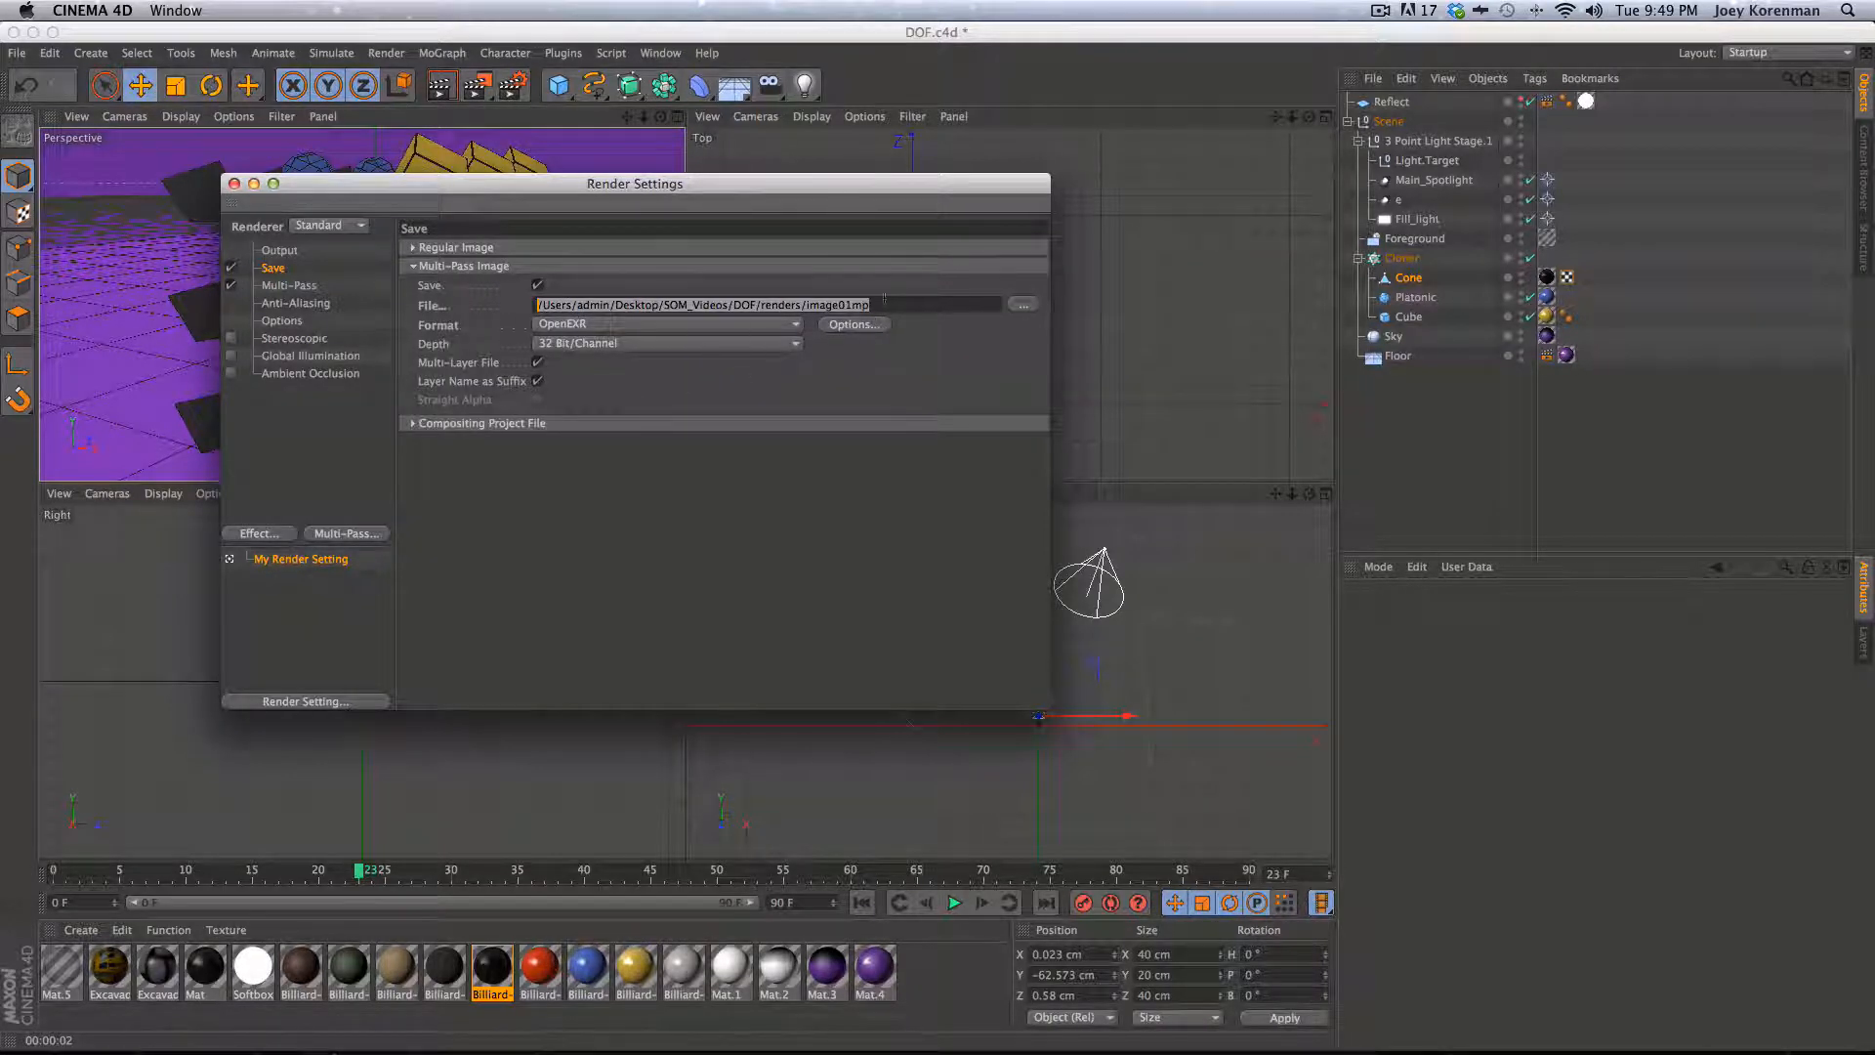
left_click(413, 247)
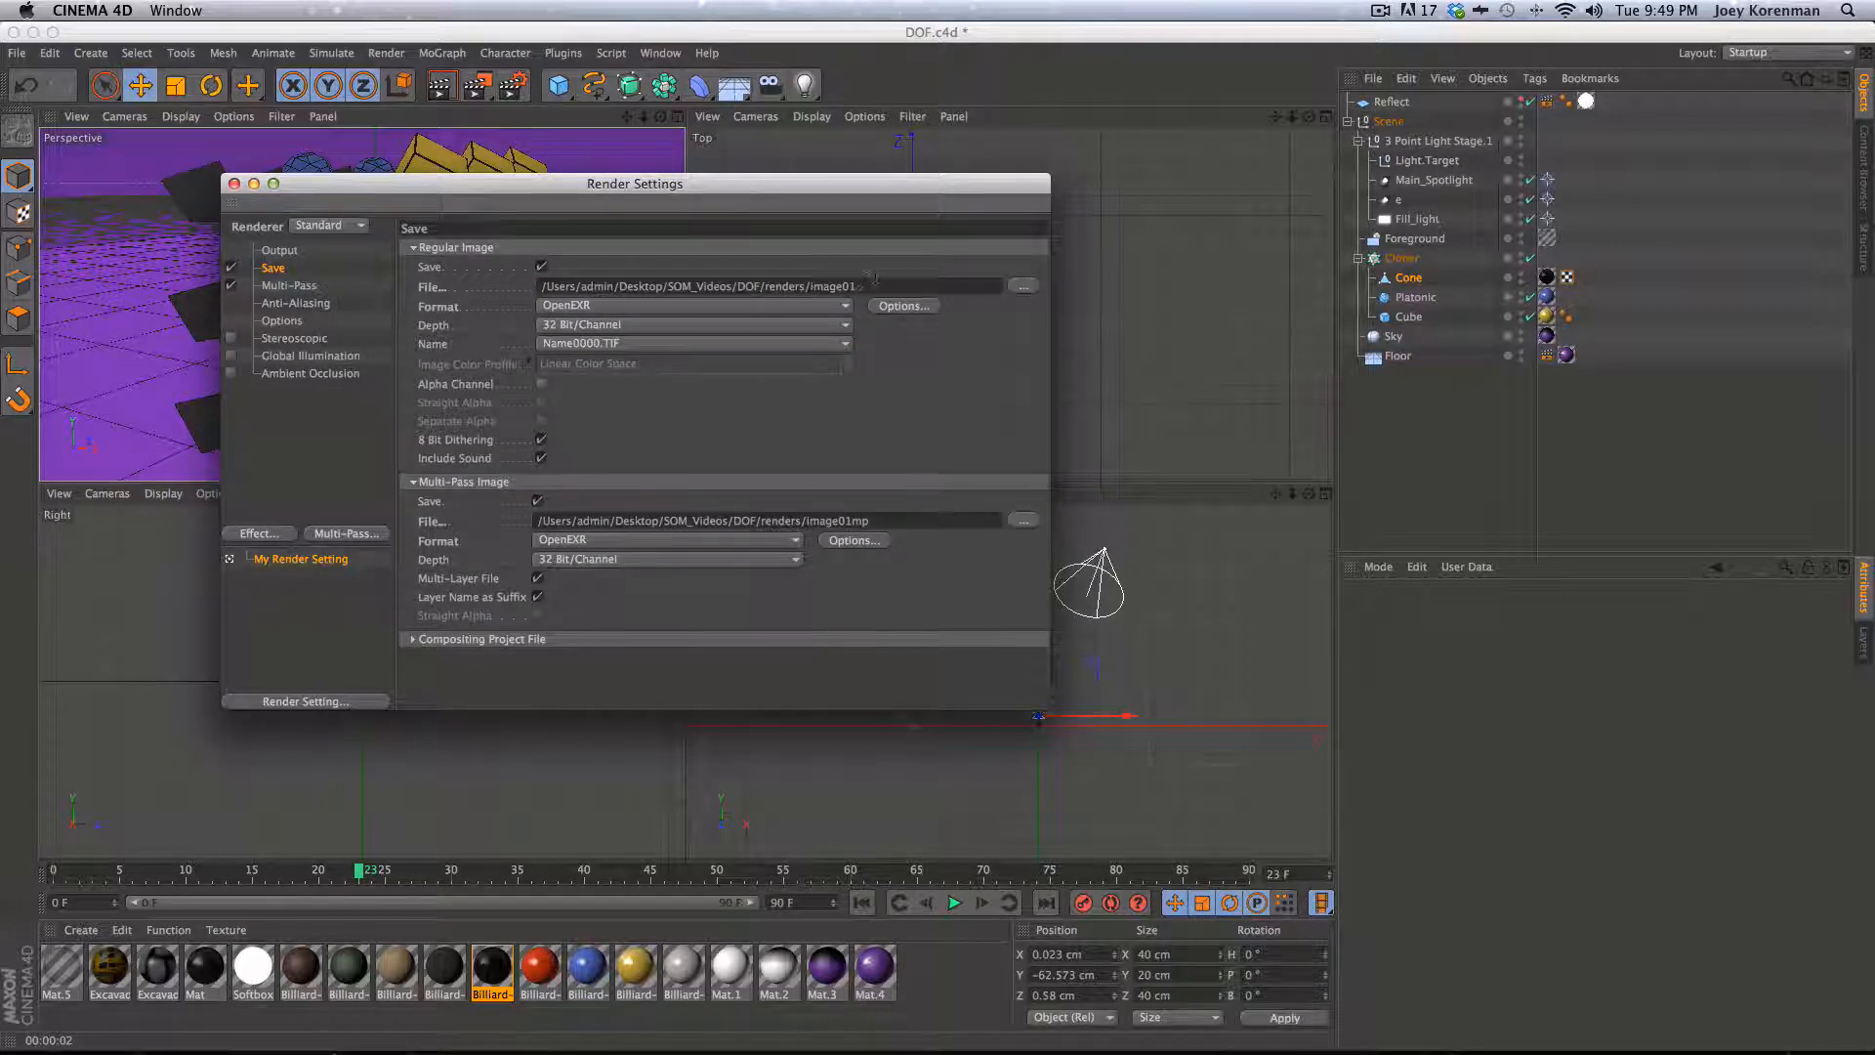
left_click_drag(868, 283, 527, 286)
key("BackSpace")
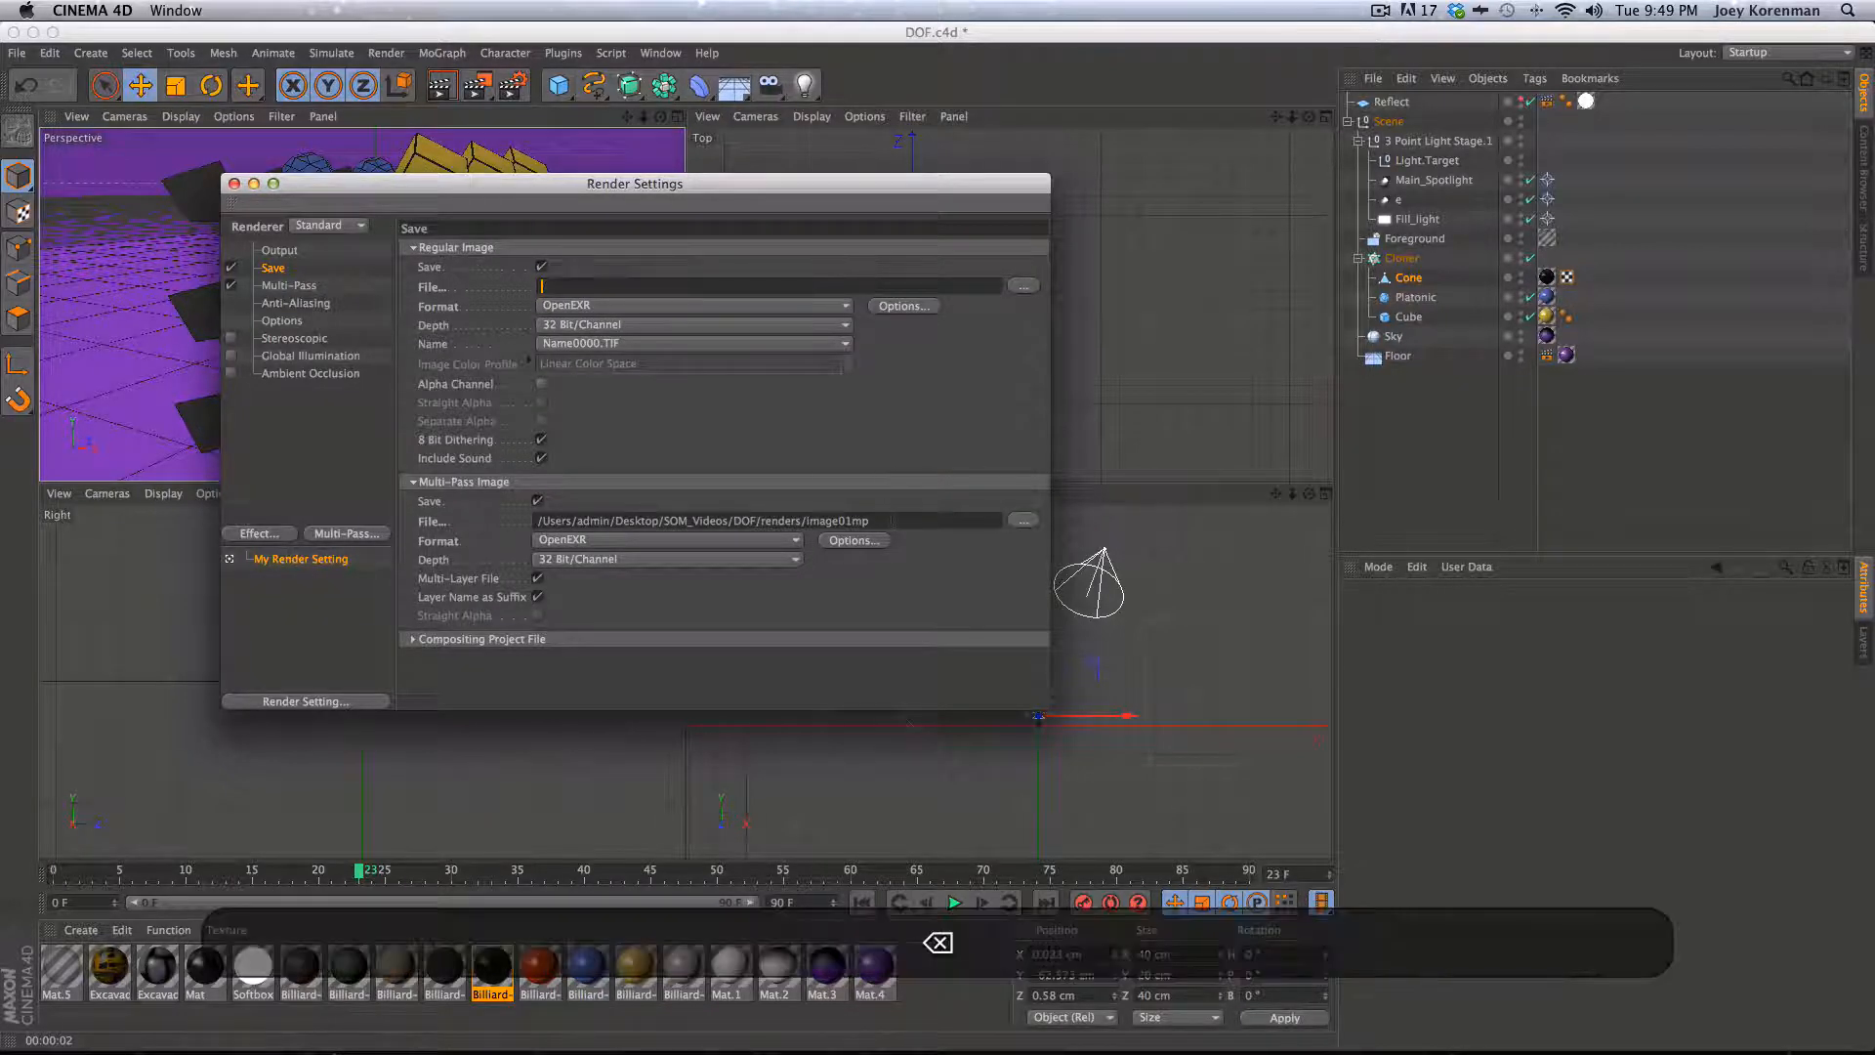
left_click_drag(890, 520, 507, 497)
key("BackSpace")
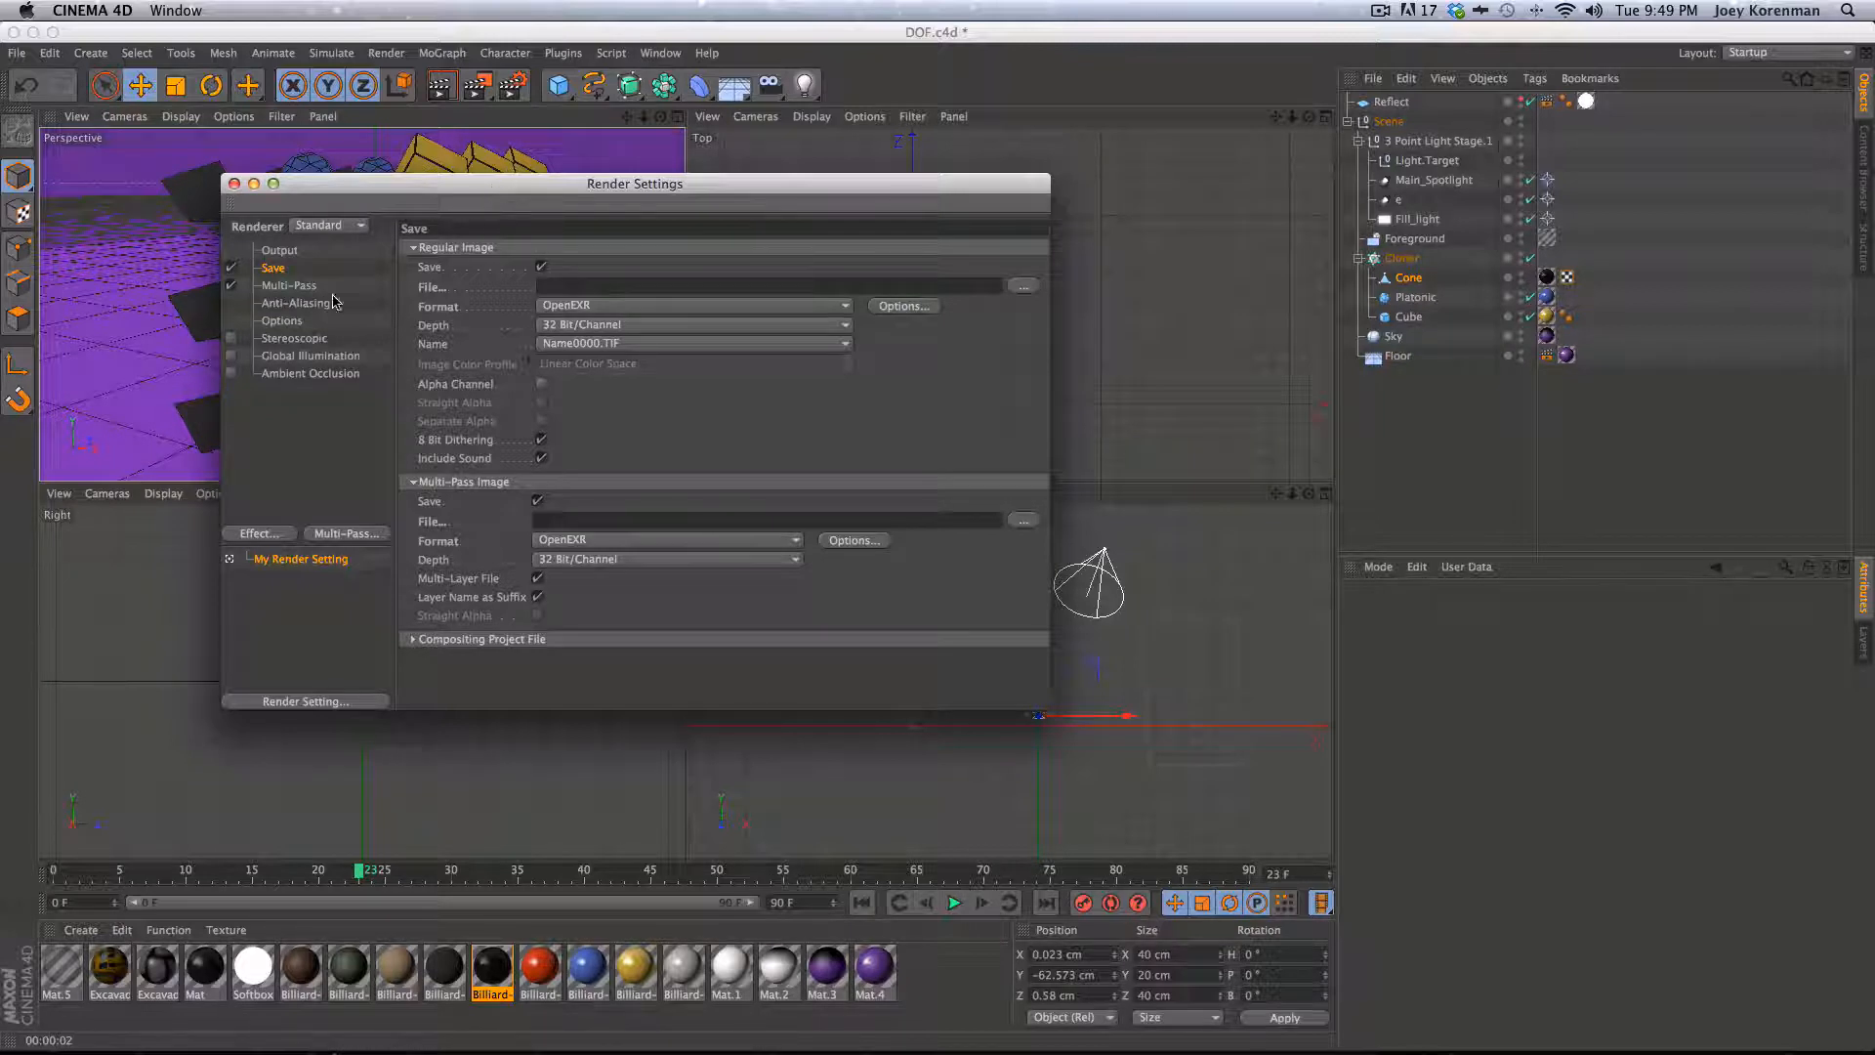
- Add a Depth channel to the Multi-Pass list and close the render settings
left_click(299, 287)
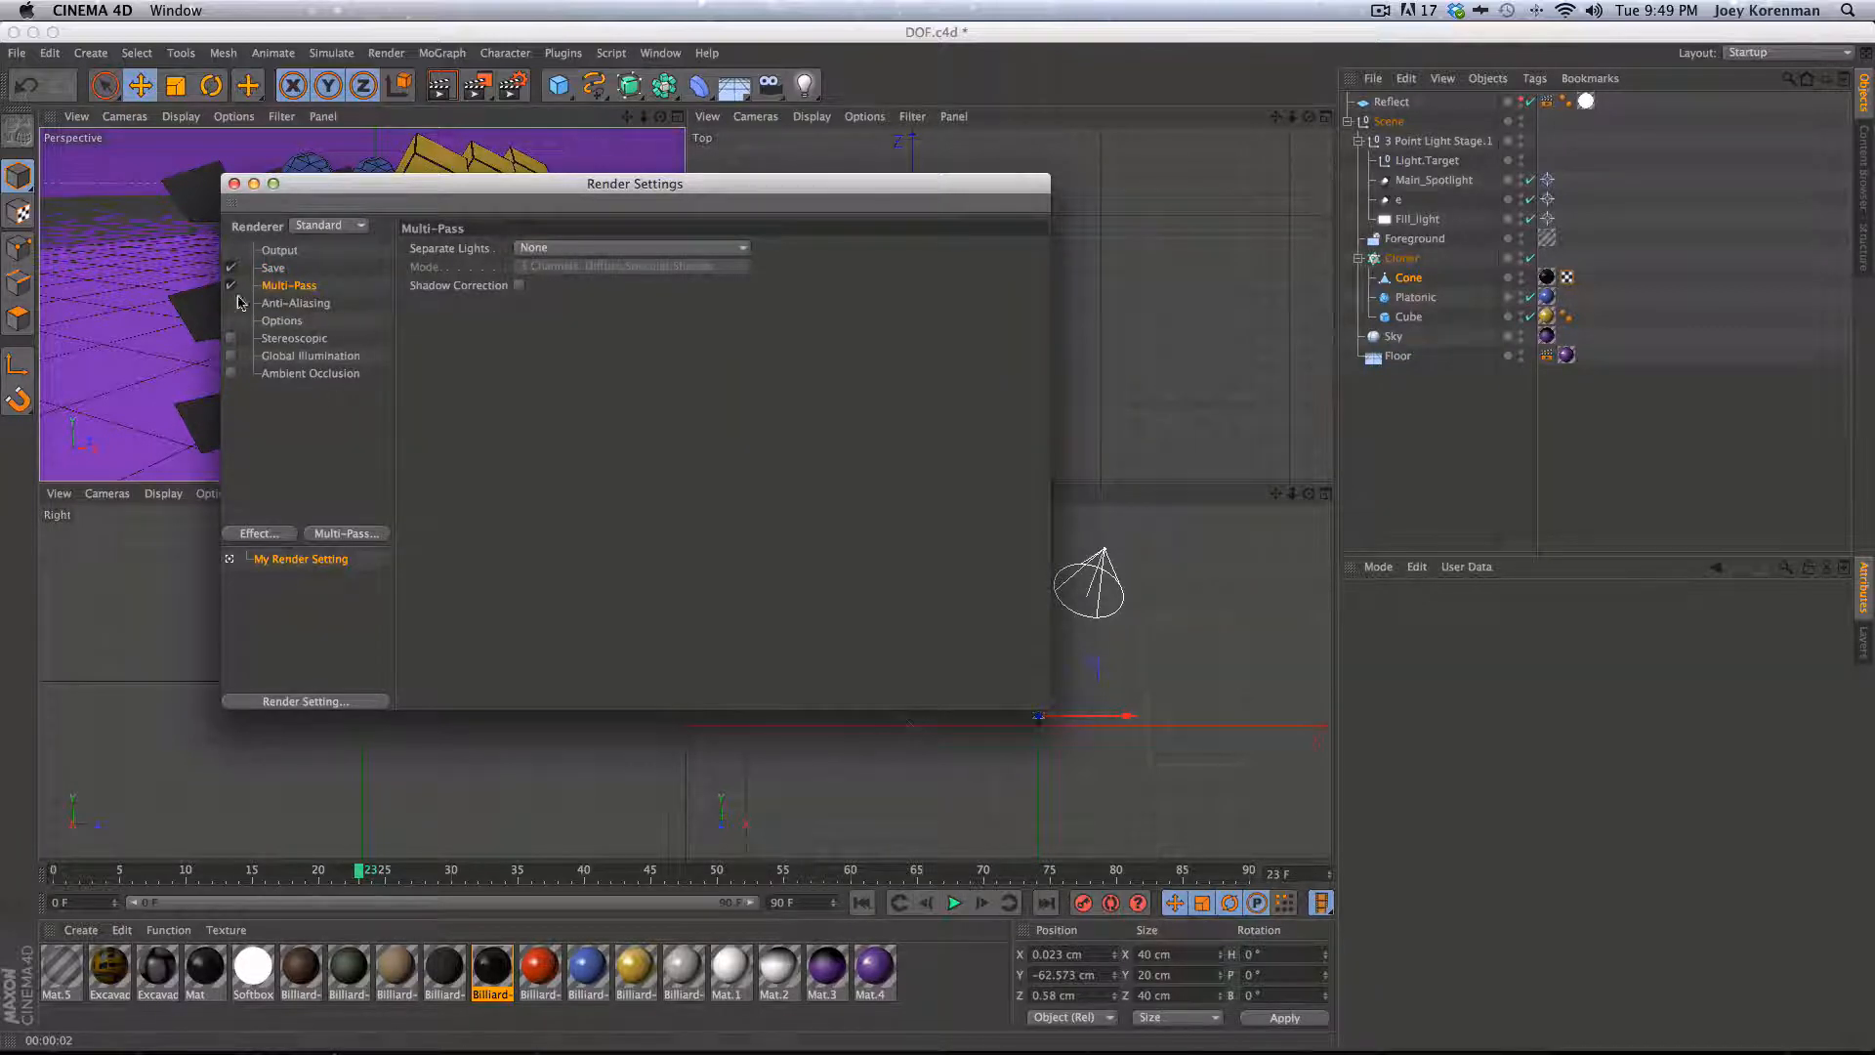
left_click(370, 537)
left_click(446, 1038)
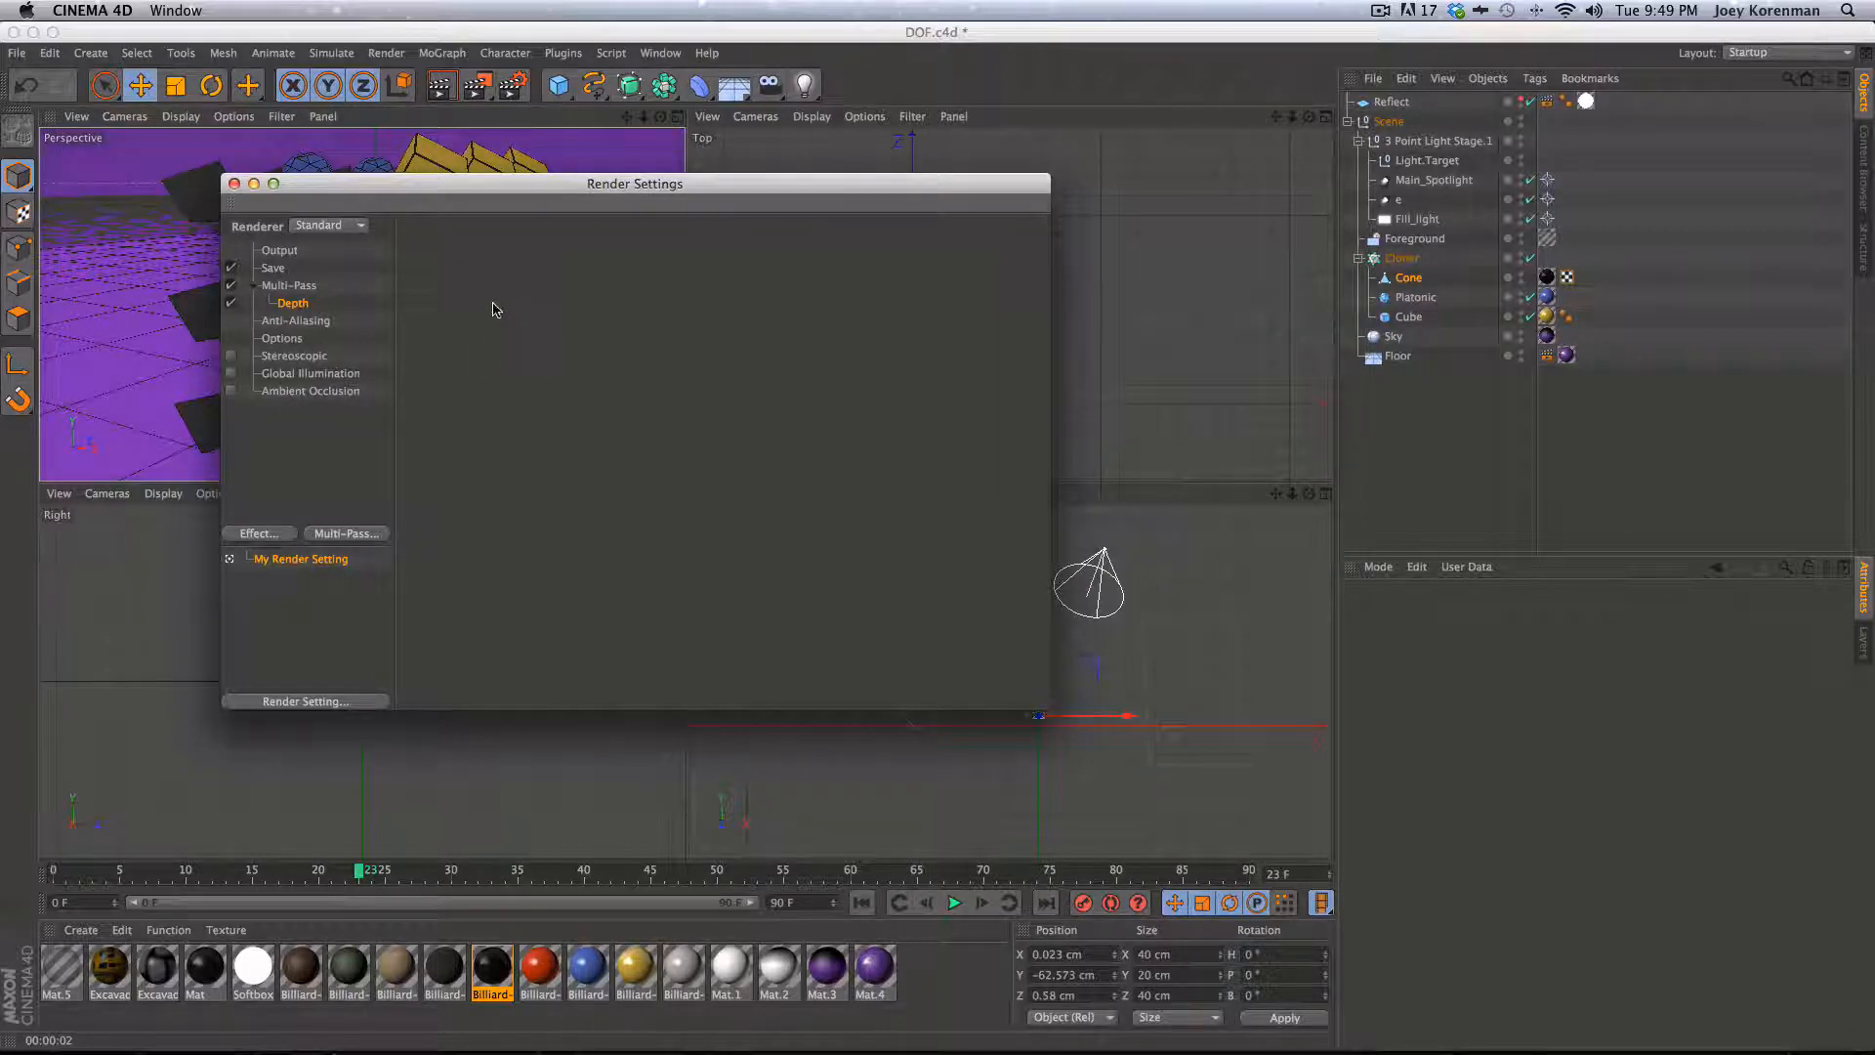
left_click(233, 185)
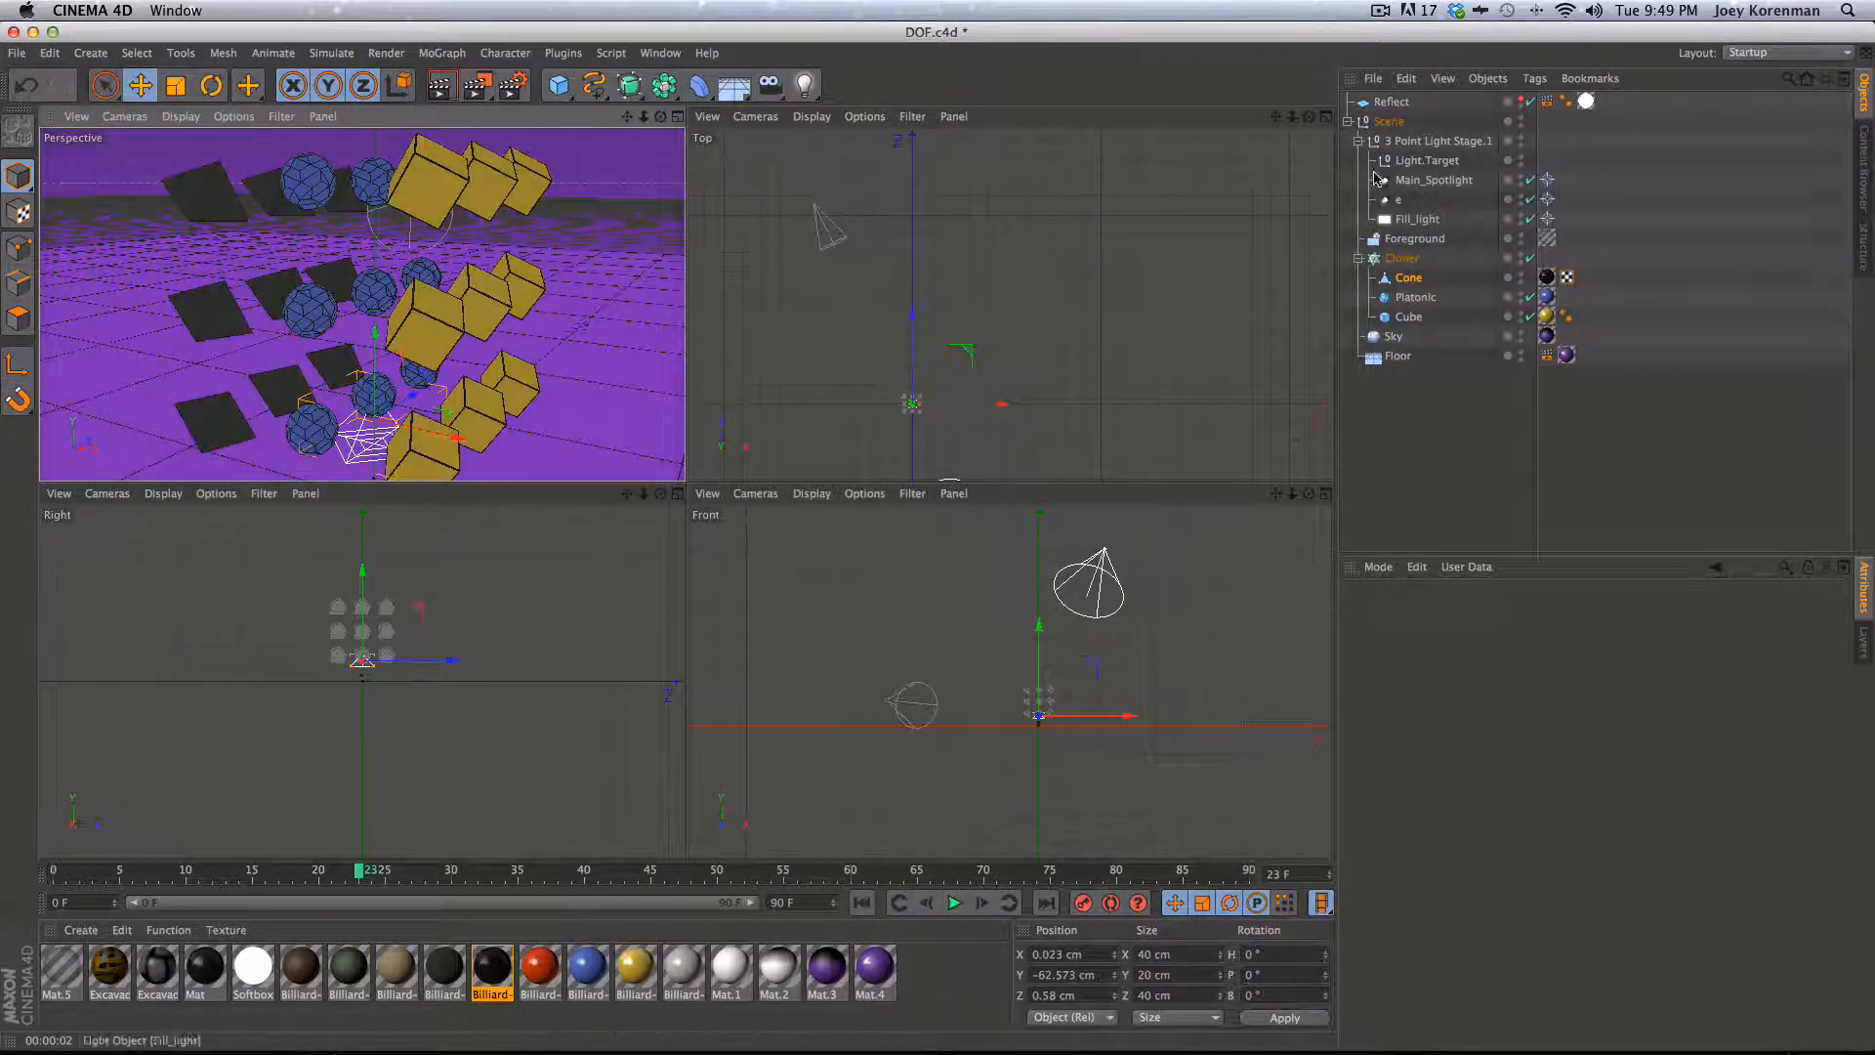
- Collapse the scene hierarchy, add a new camera object, and set its focal length to 35 mm
left_click(1352, 126)
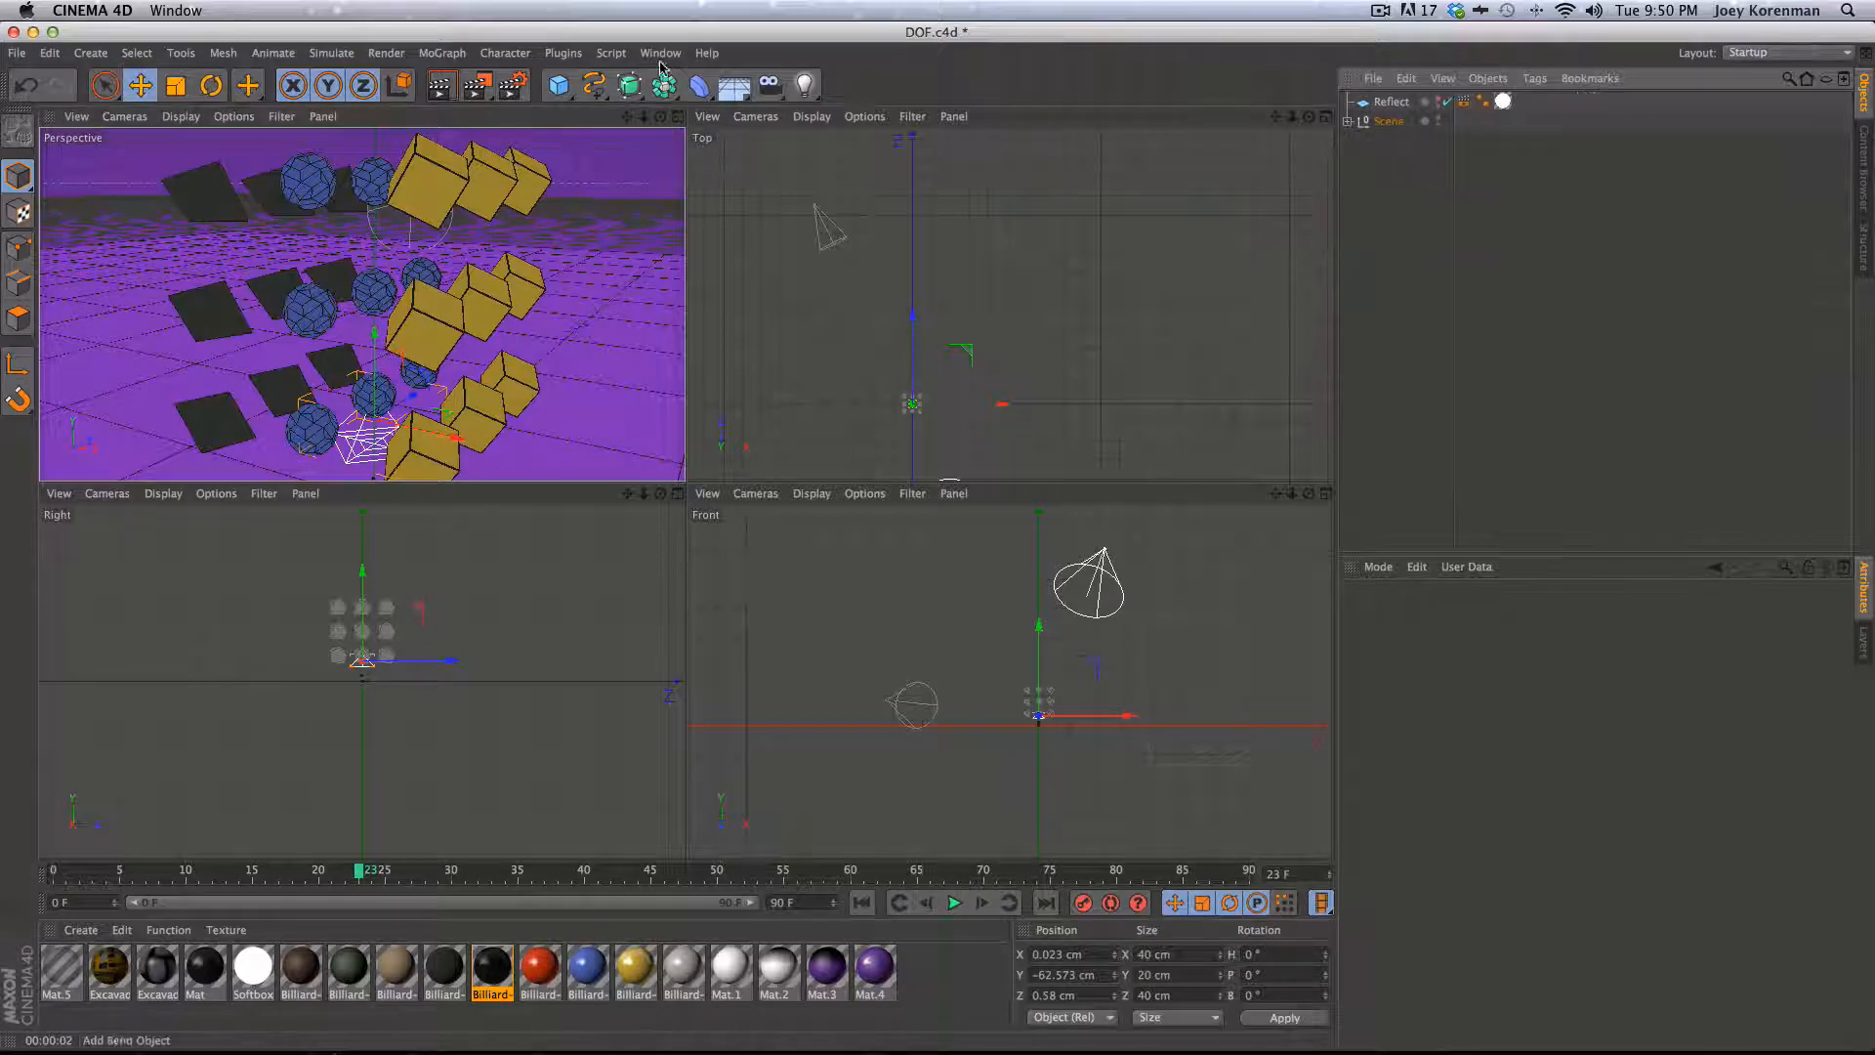
left_click(772, 87)
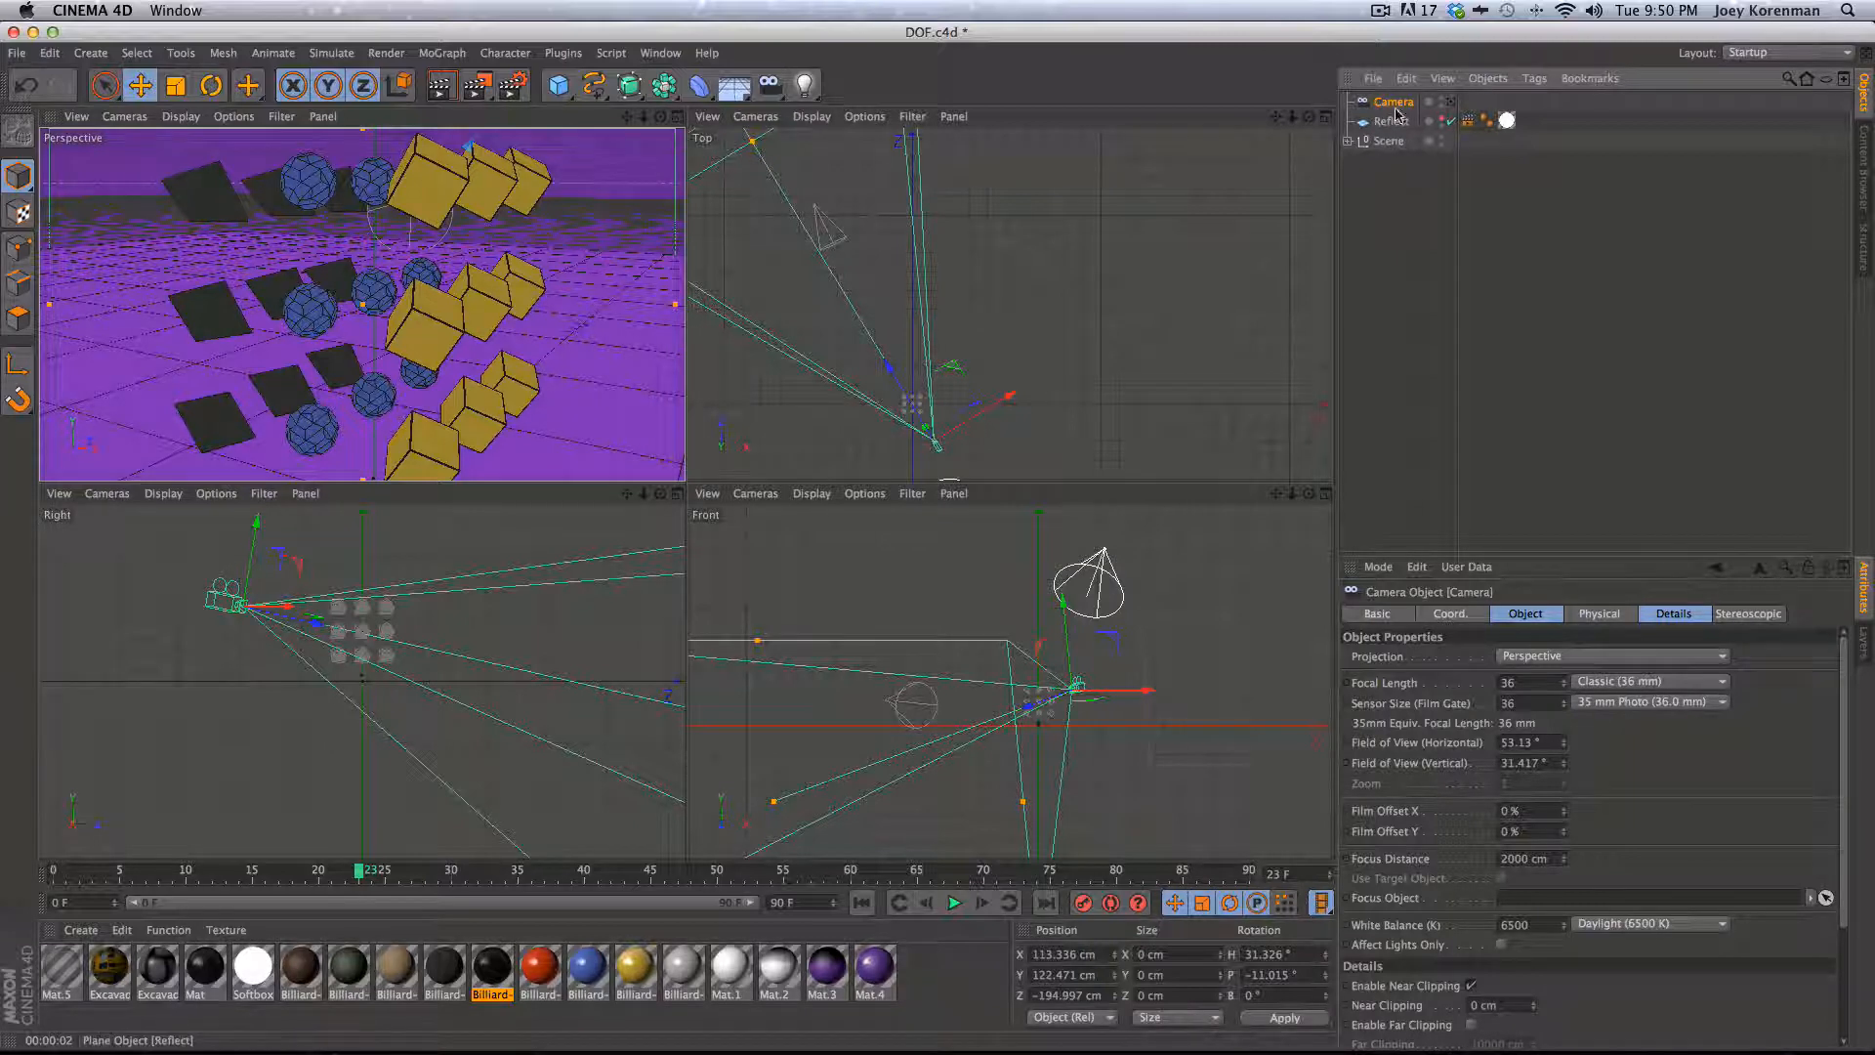
left_click_drag(1563, 684, 1520, 670)
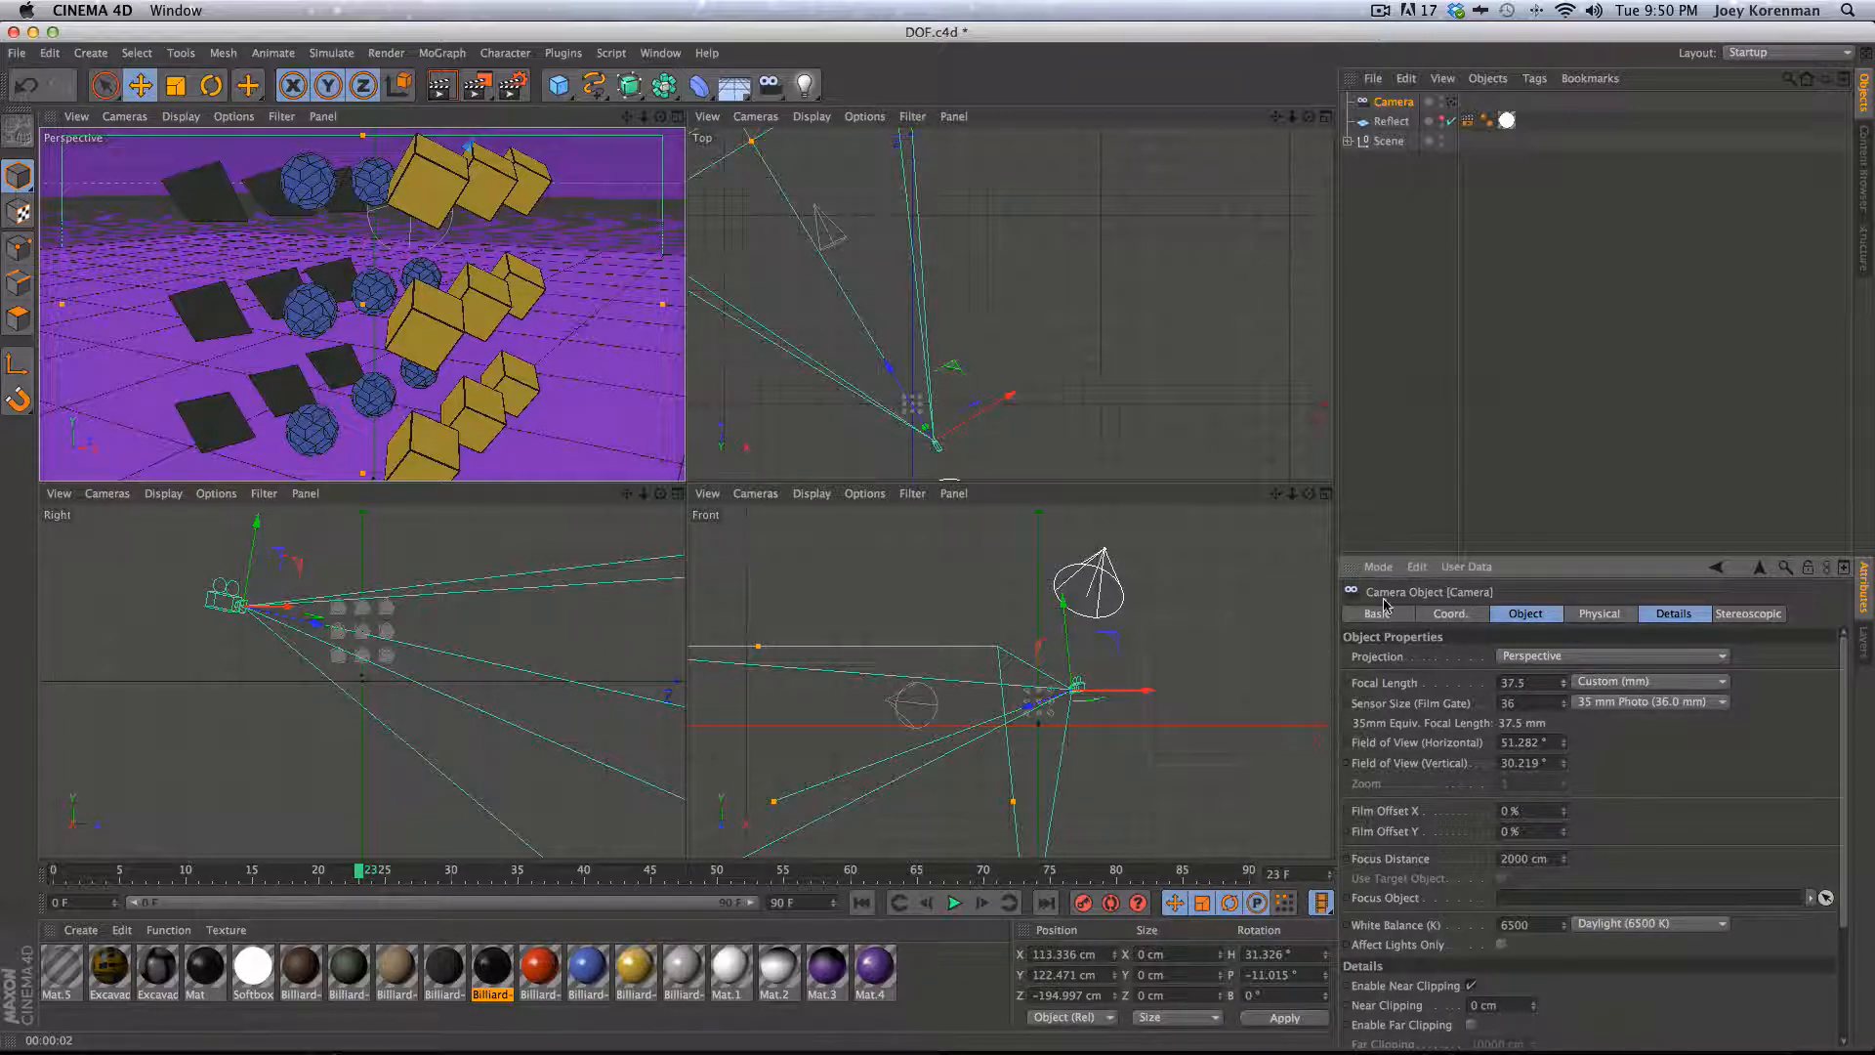
left_click_drag(1529, 683, 1442, 626)
type("35")
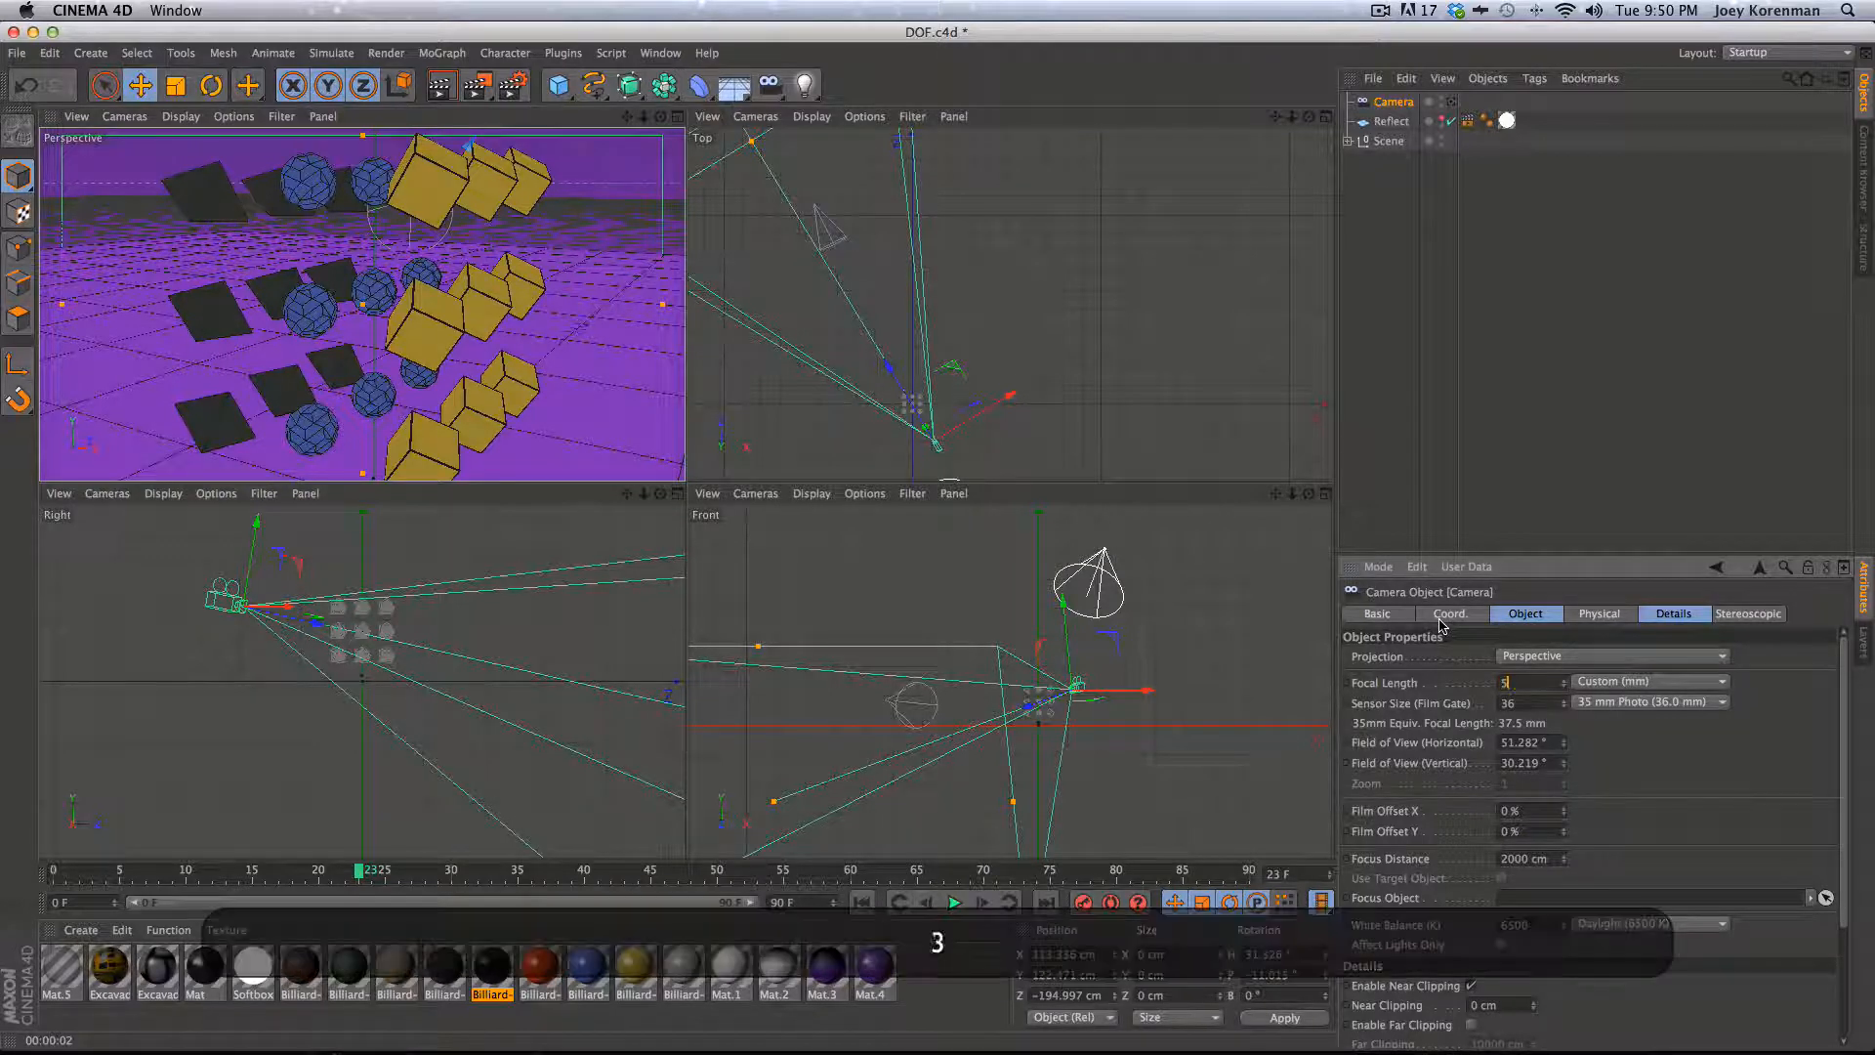
key("Return")
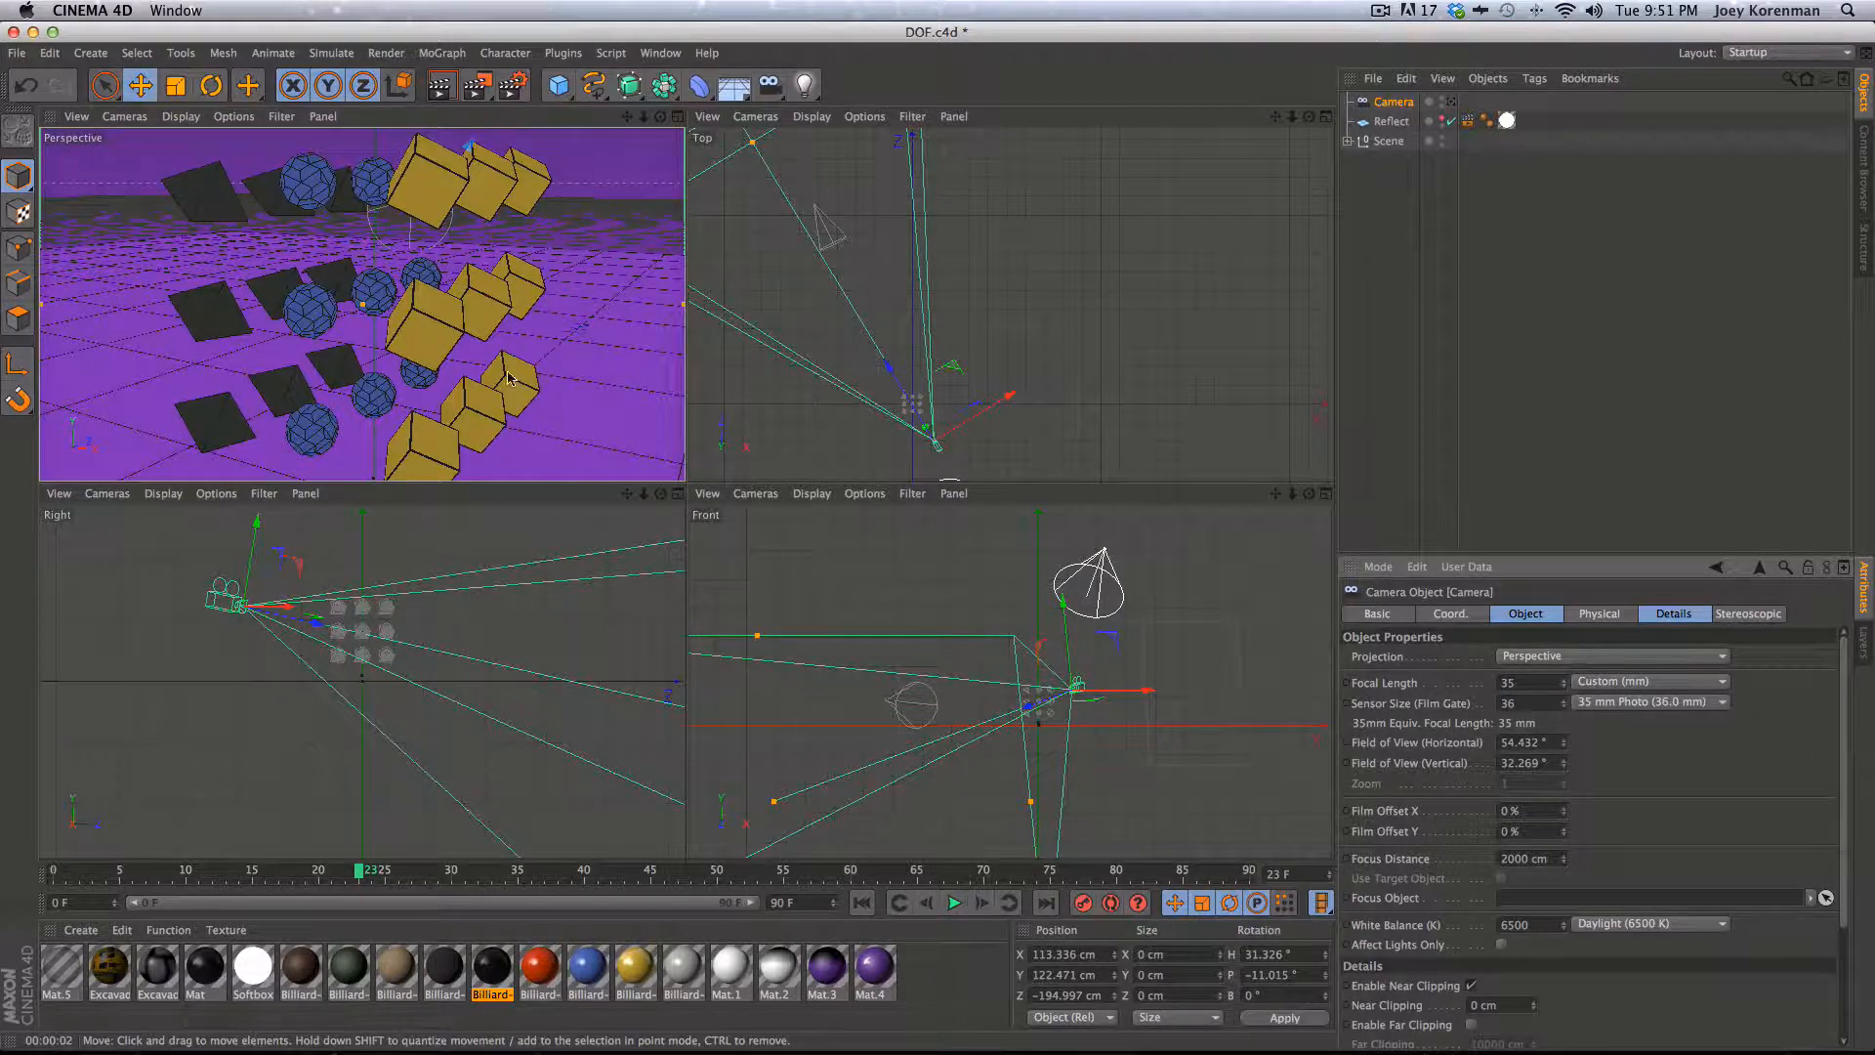
- Frame a close-up perspective view of the spheres and cubes and render it in the viewport
key("2")
mouse_move(477, 383)
left_mouse_down()
mouse_move(436, 368)
mouse_move(455, 365)
left_mouse_up()
key("1")
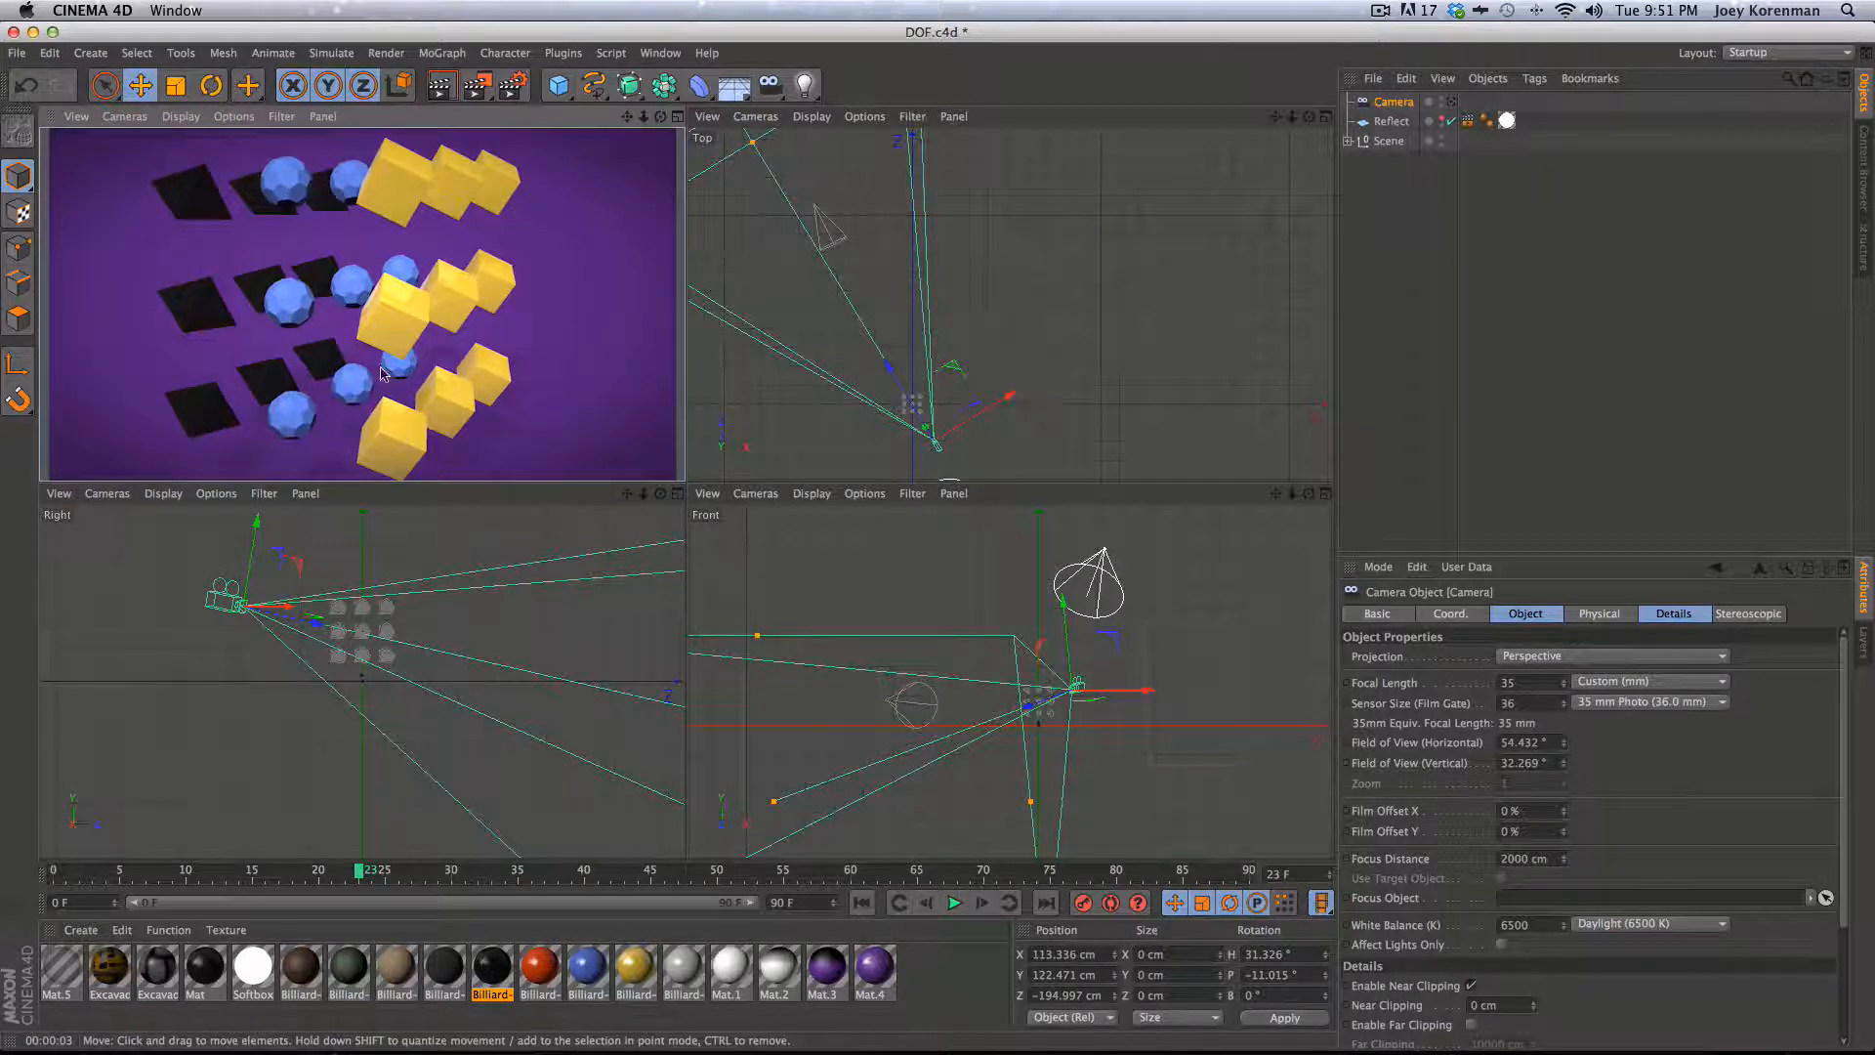
key("2")
left_click_drag(341, 348, 357, 297)
key("3")
key("1")
key("2")
key("1")
key("3")
key("1")
key("3")
left_click_drag(459, 330, 483, 368)
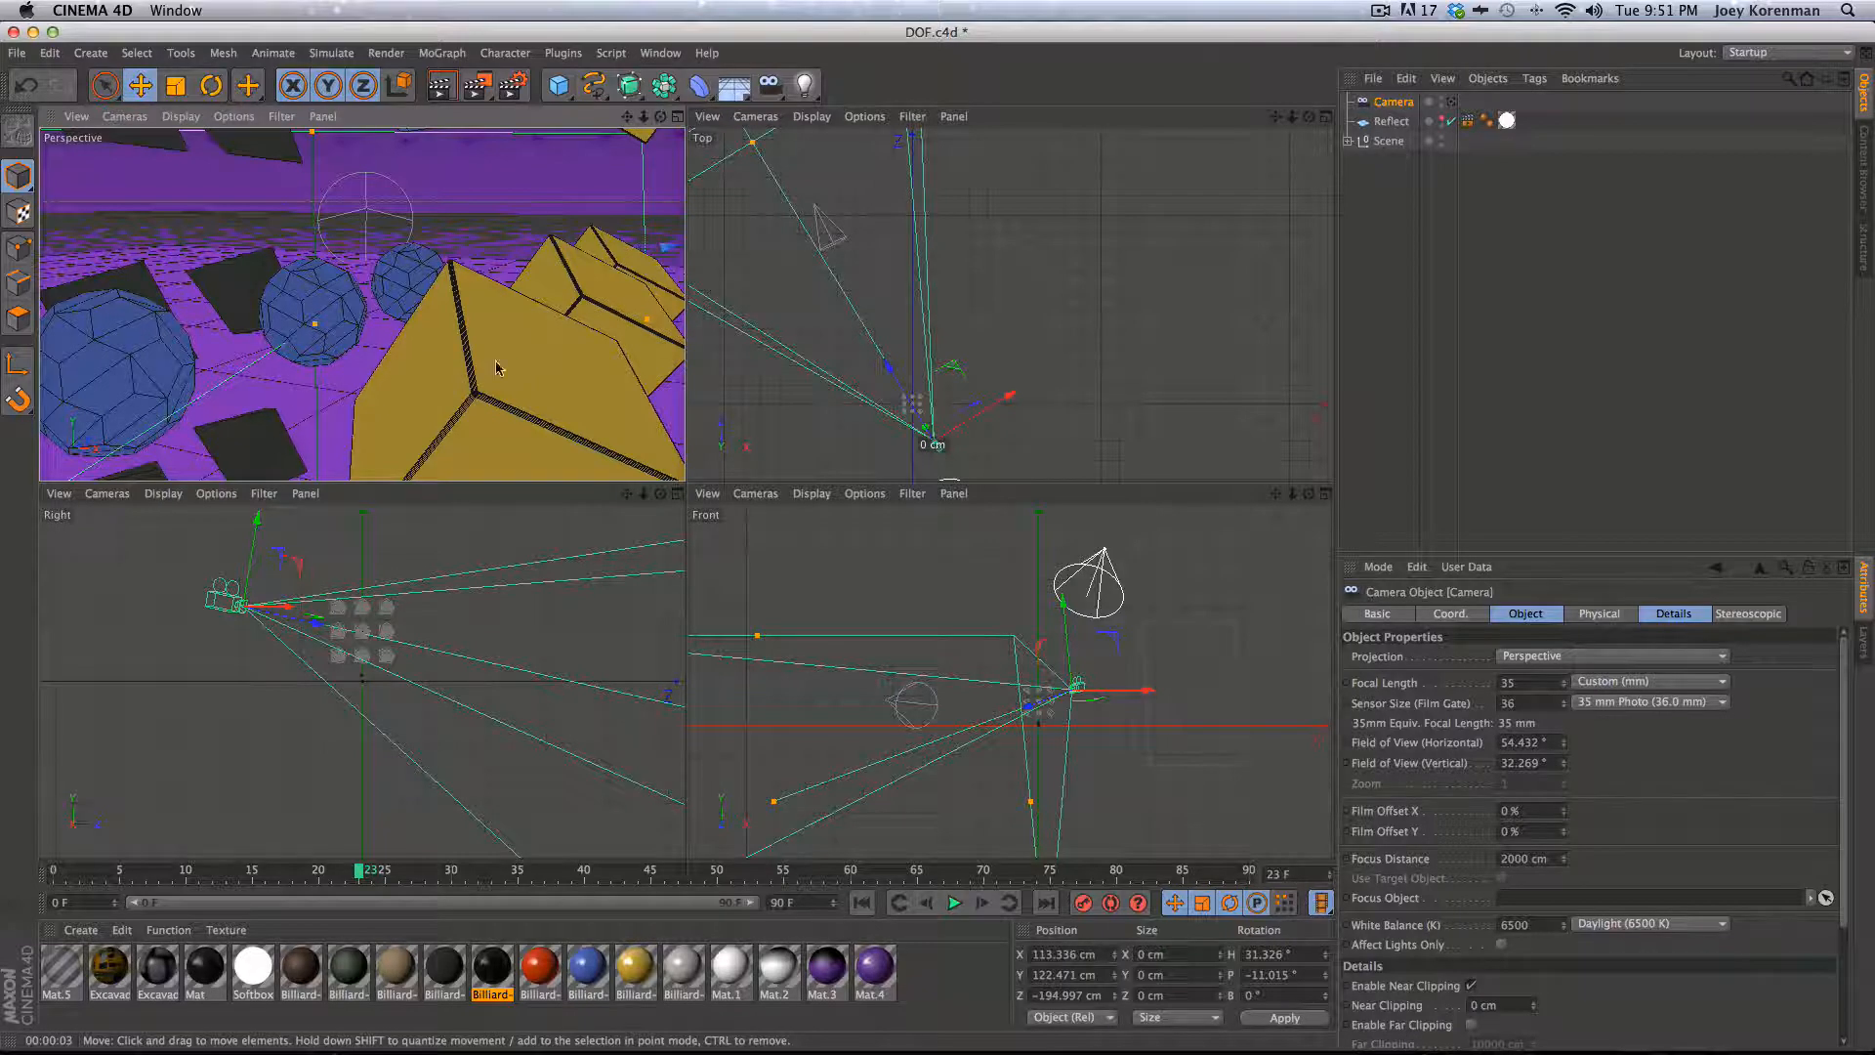
key("3")
mouse_move(508, 323)
left_mouse_down()
mouse_move(460, 324)
mouse_move(444, 303)
mouse_move(394, 366)
mouse_move(537, 332)
mouse_move(477, 336)
mouse_move(520, 317)
mouse_move(557, 365)
mouse_move(503, 359)
left_mouse_up()
key("2")
key("3")
key("1")
key("3")
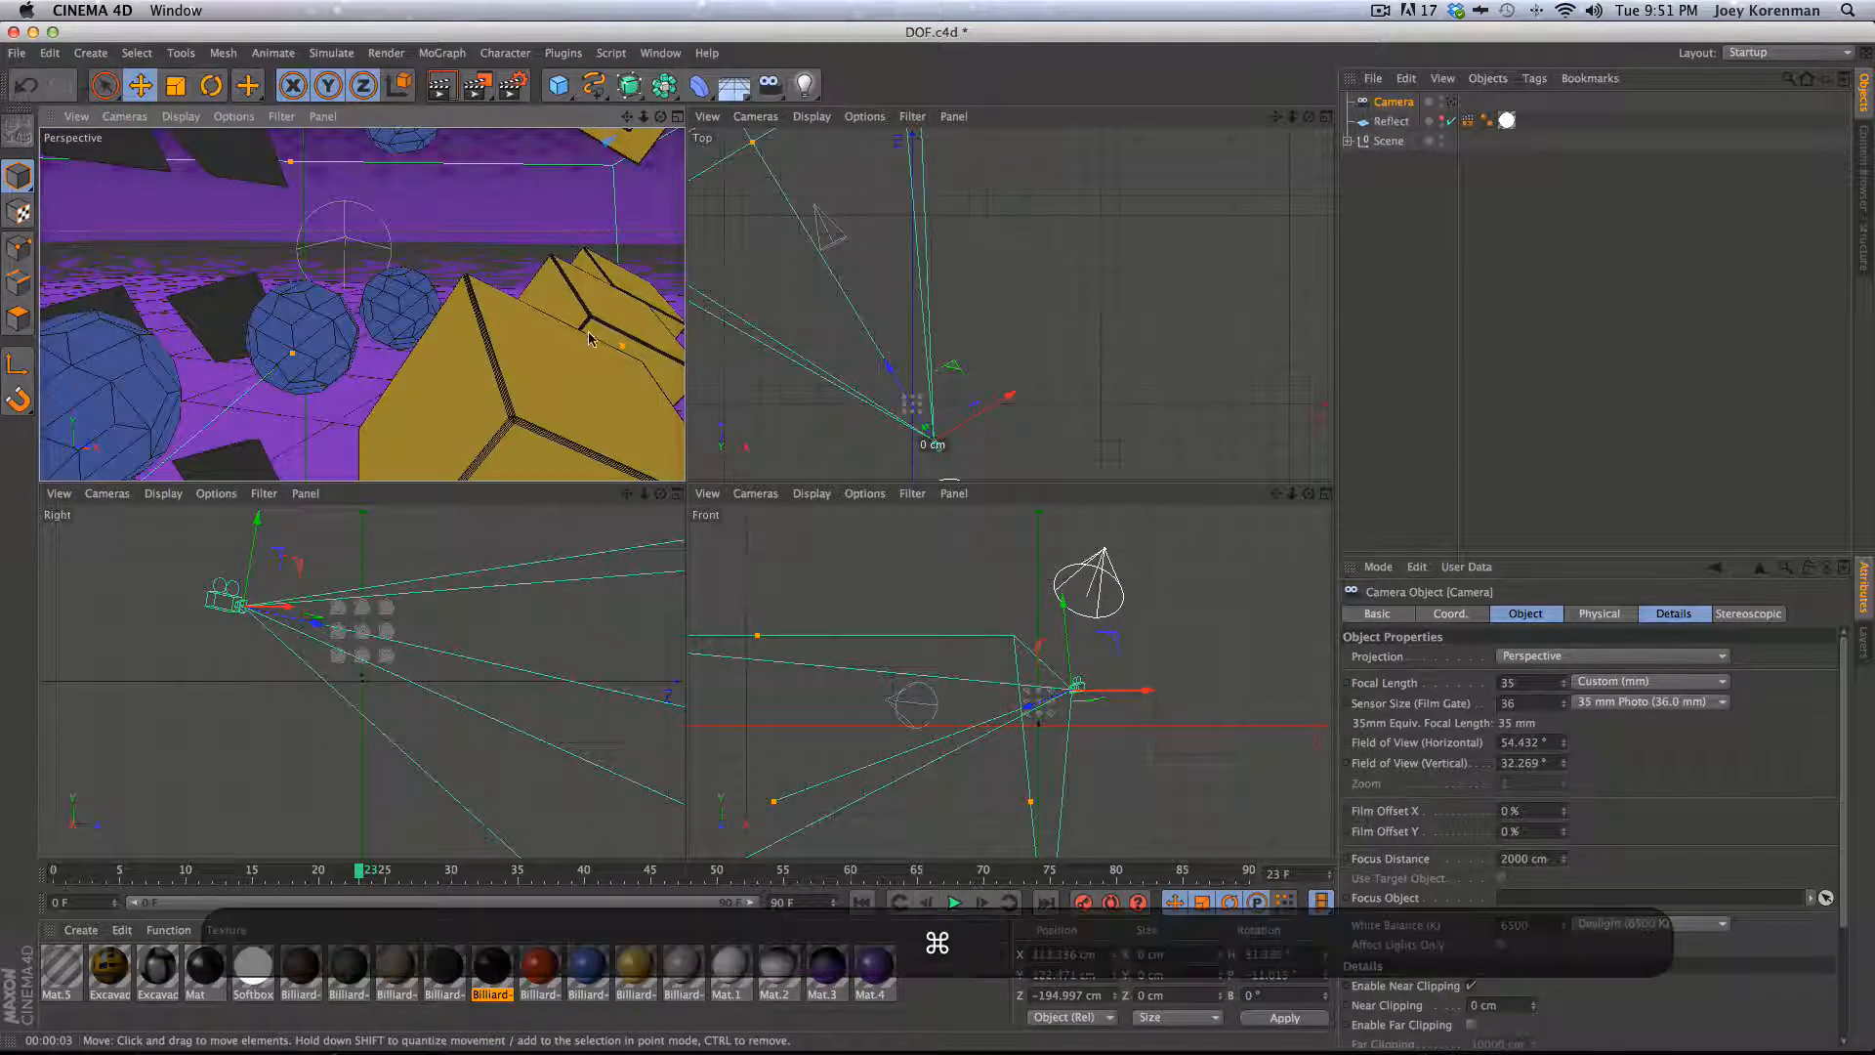
key("super+r")
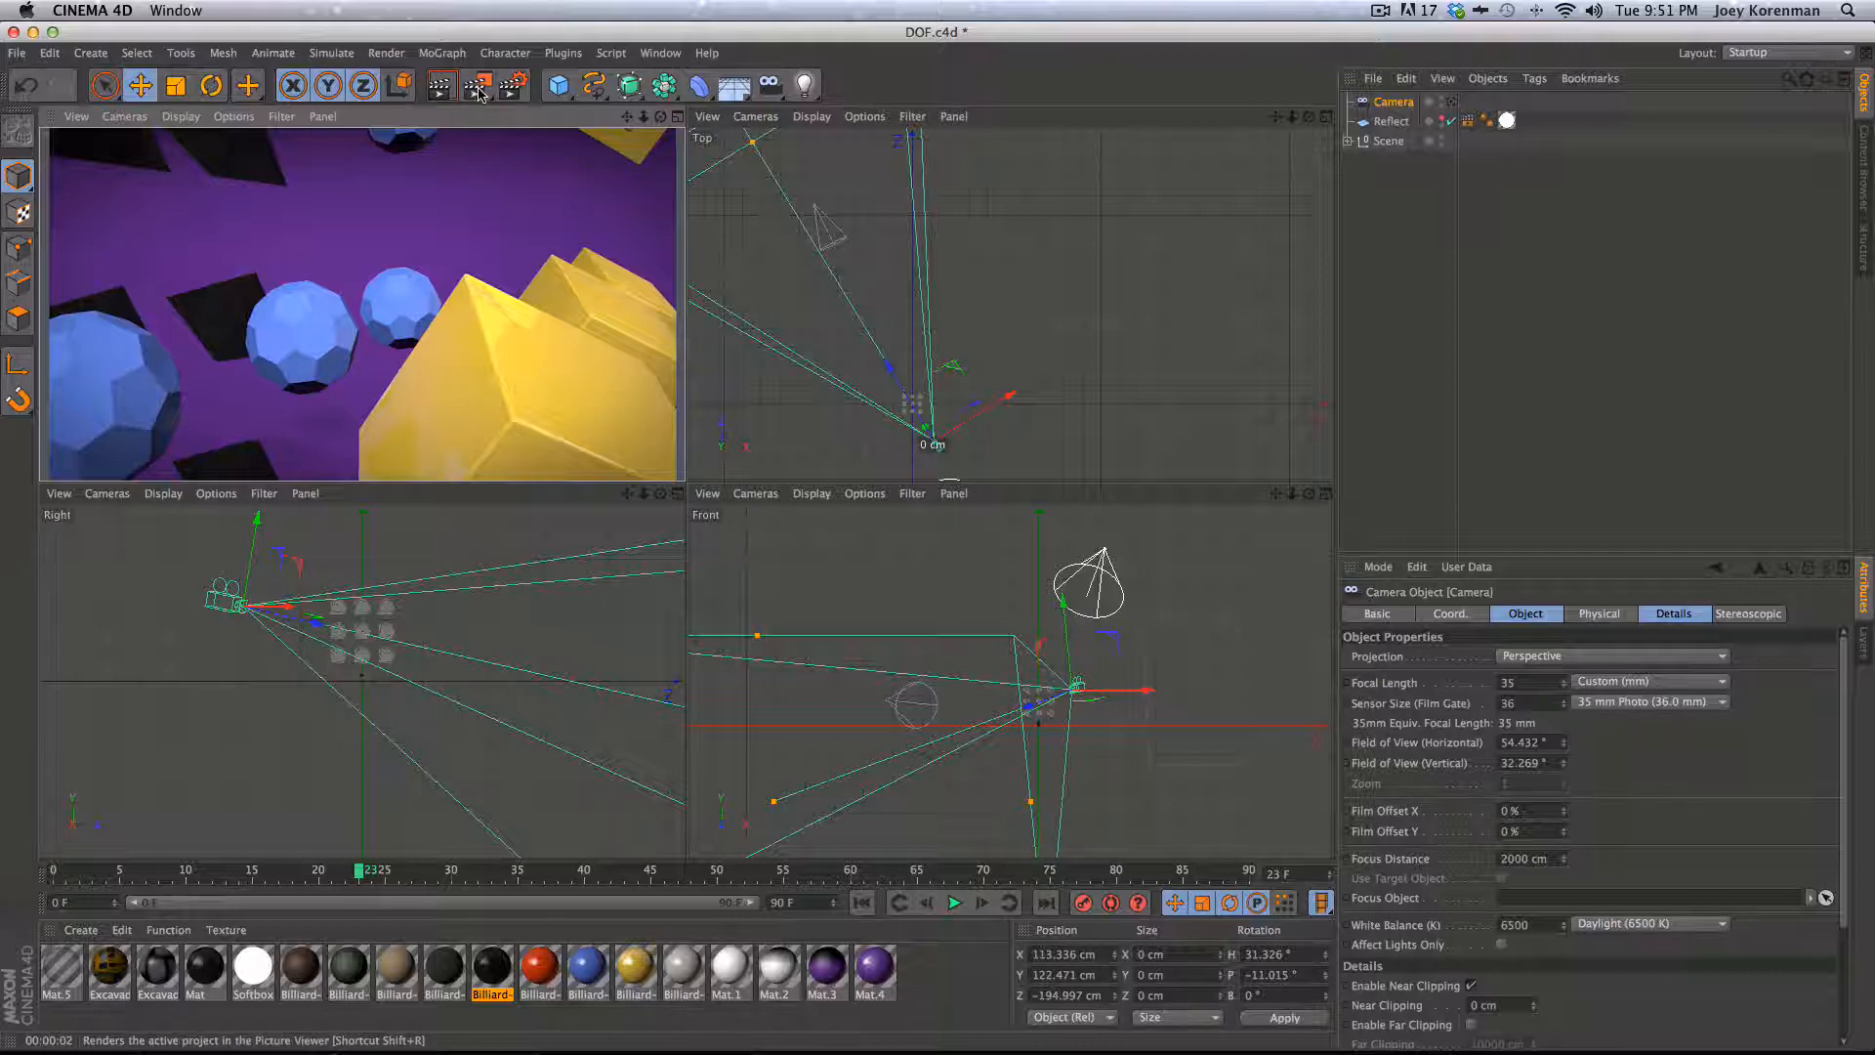
- Render the scene to the Picture Viewer and display the composited image
key("shift+r")
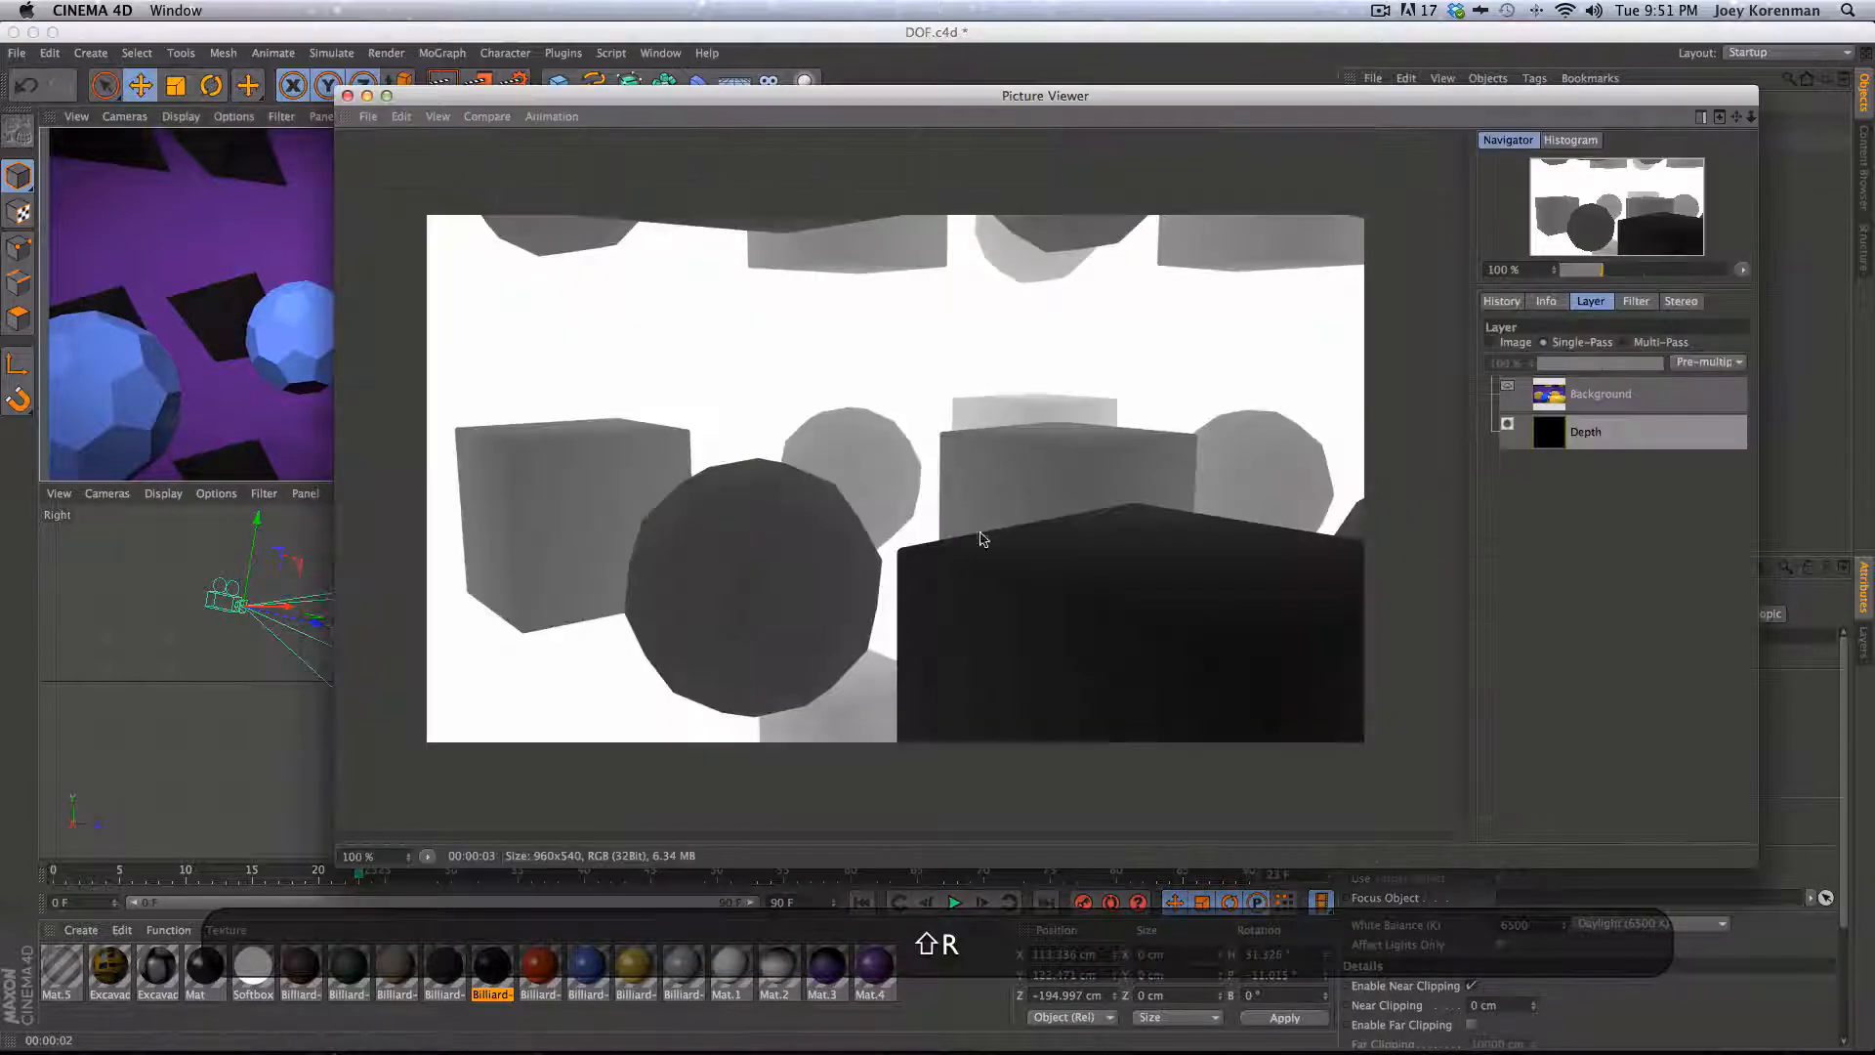
left_click(1549, 396)
left_click(1513, 343)
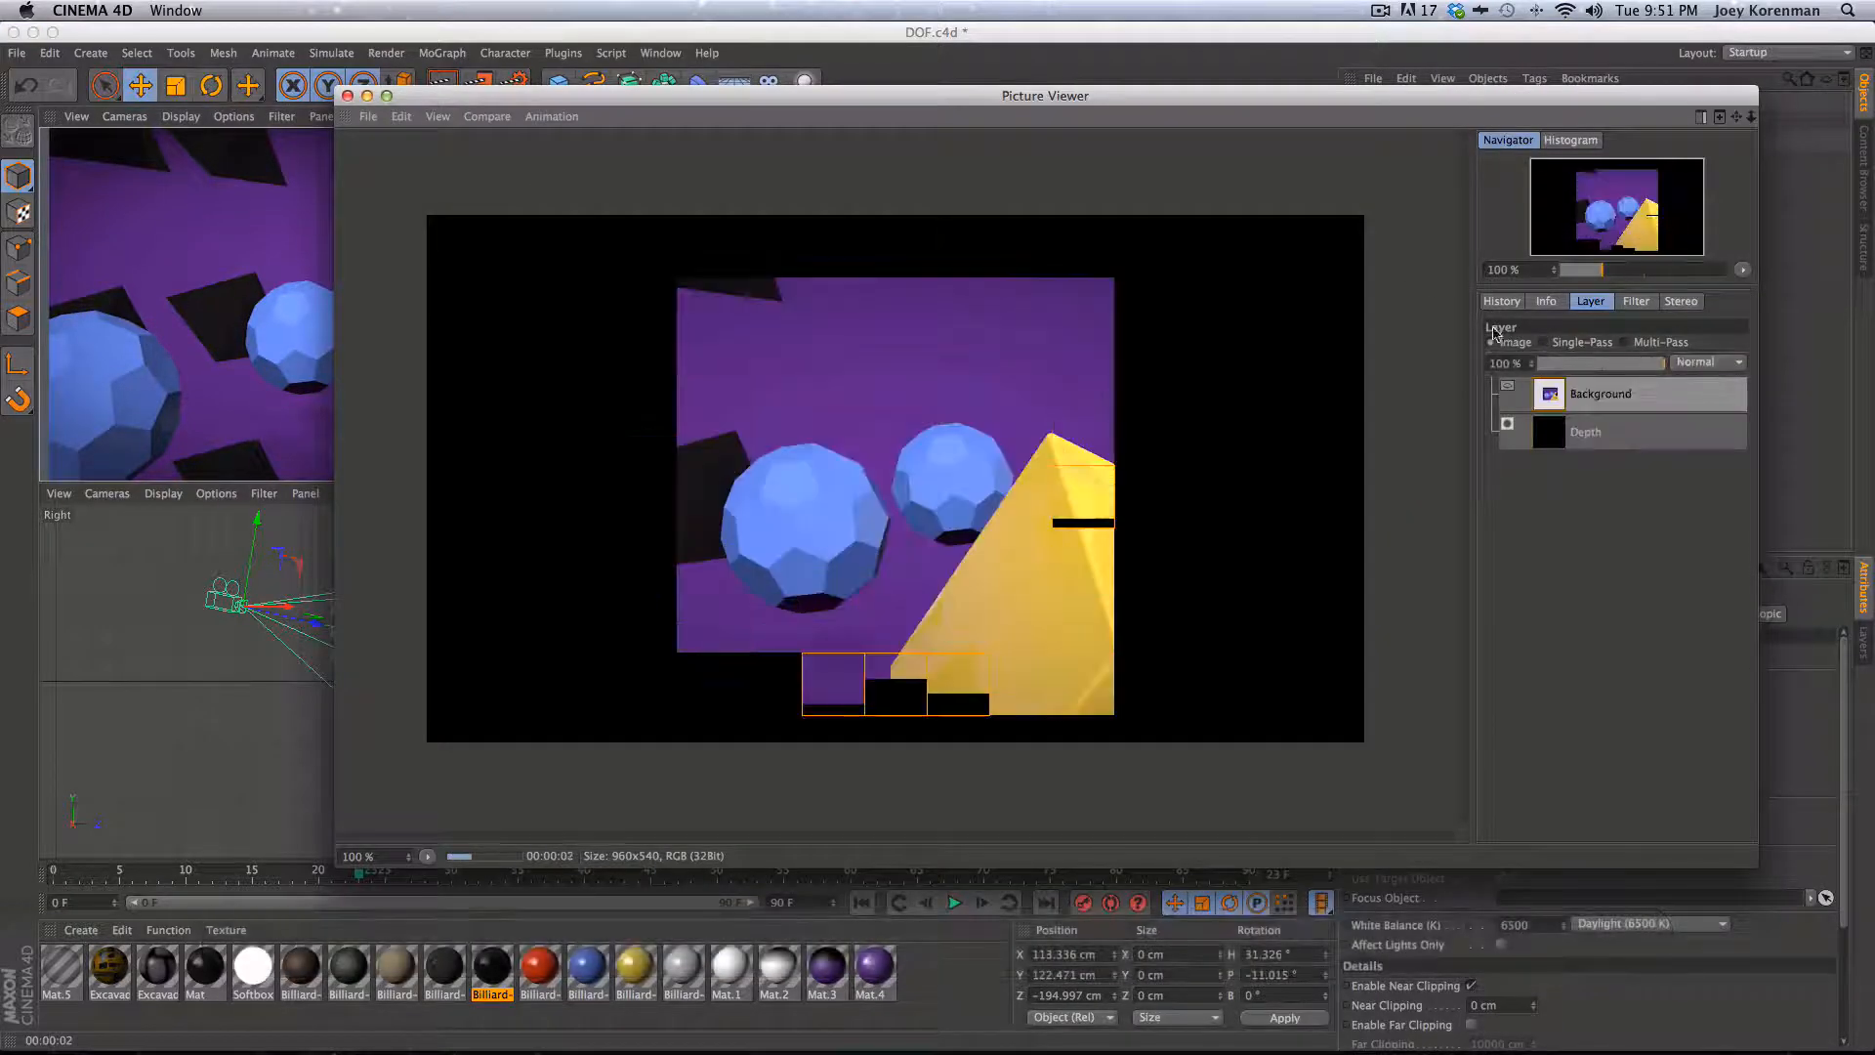
left_click_drag(1408, 101, 1294, 102)
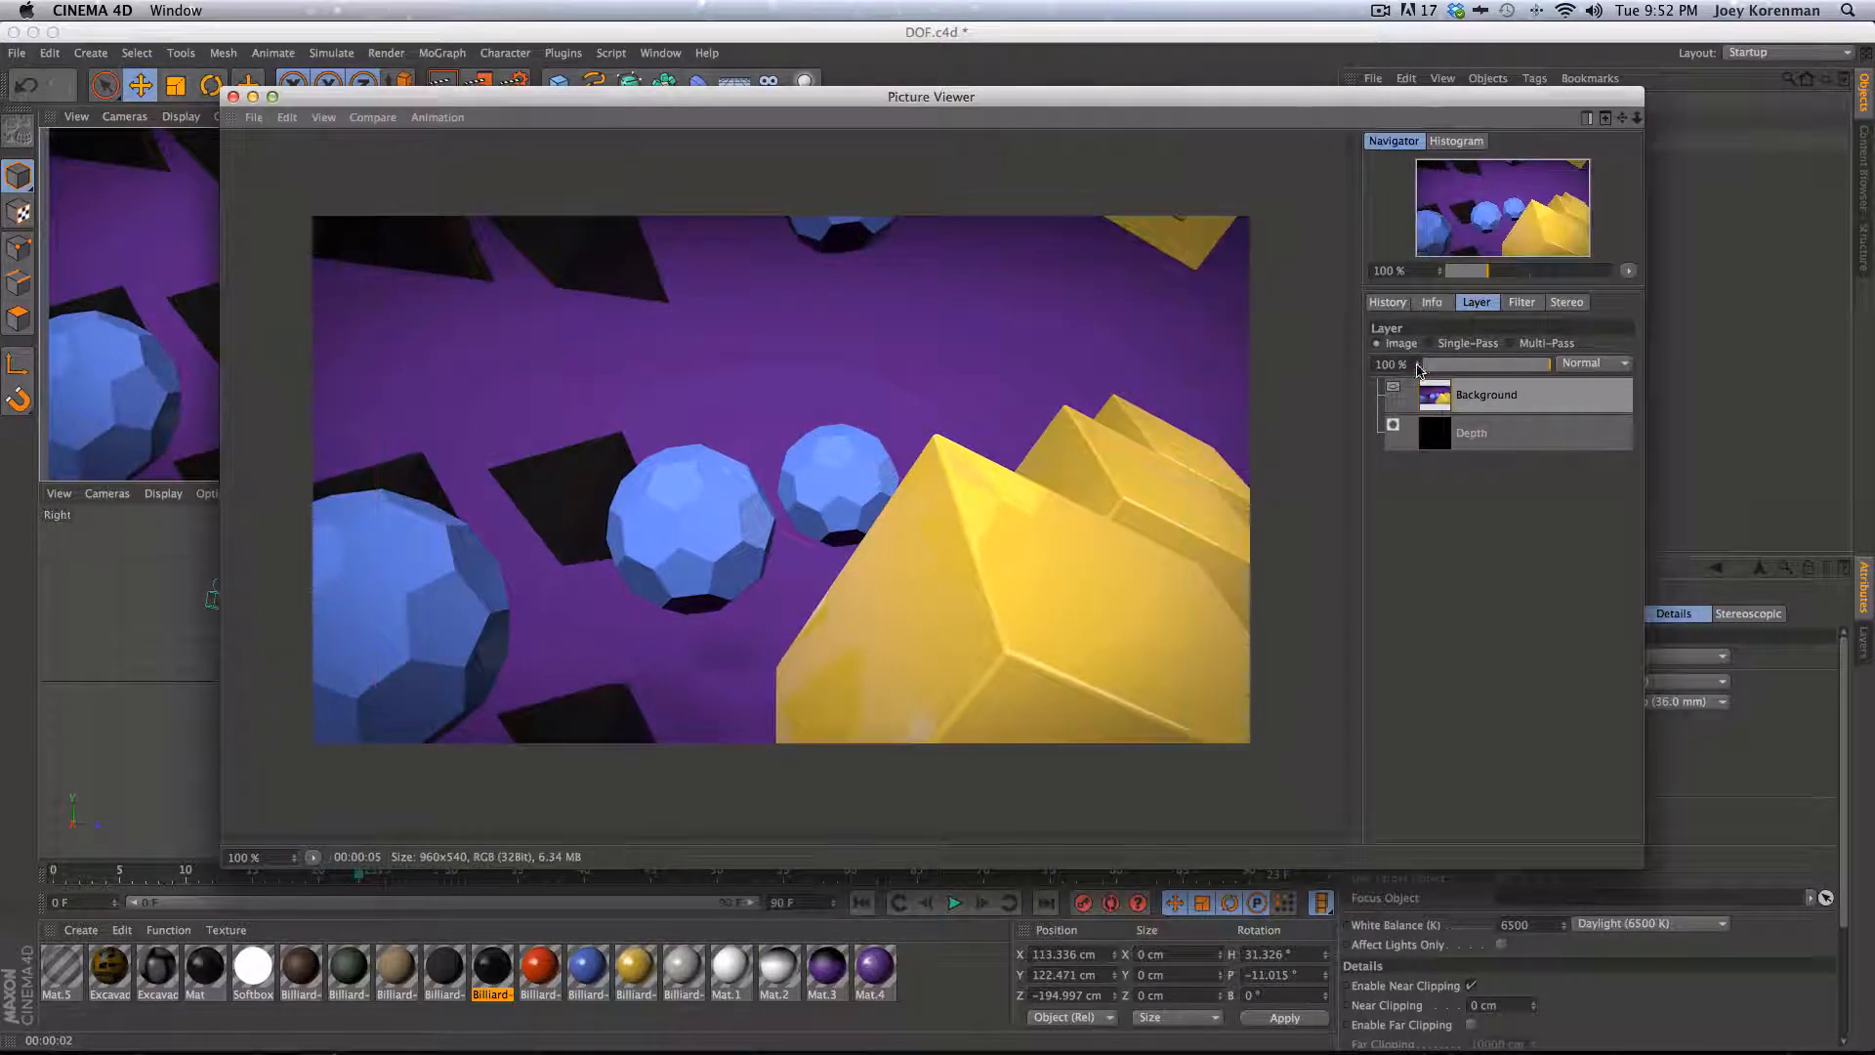
- Switch between the Background and Depth layers in Single-Pass mode to inspect the depth pass
left_click(1470, 434)
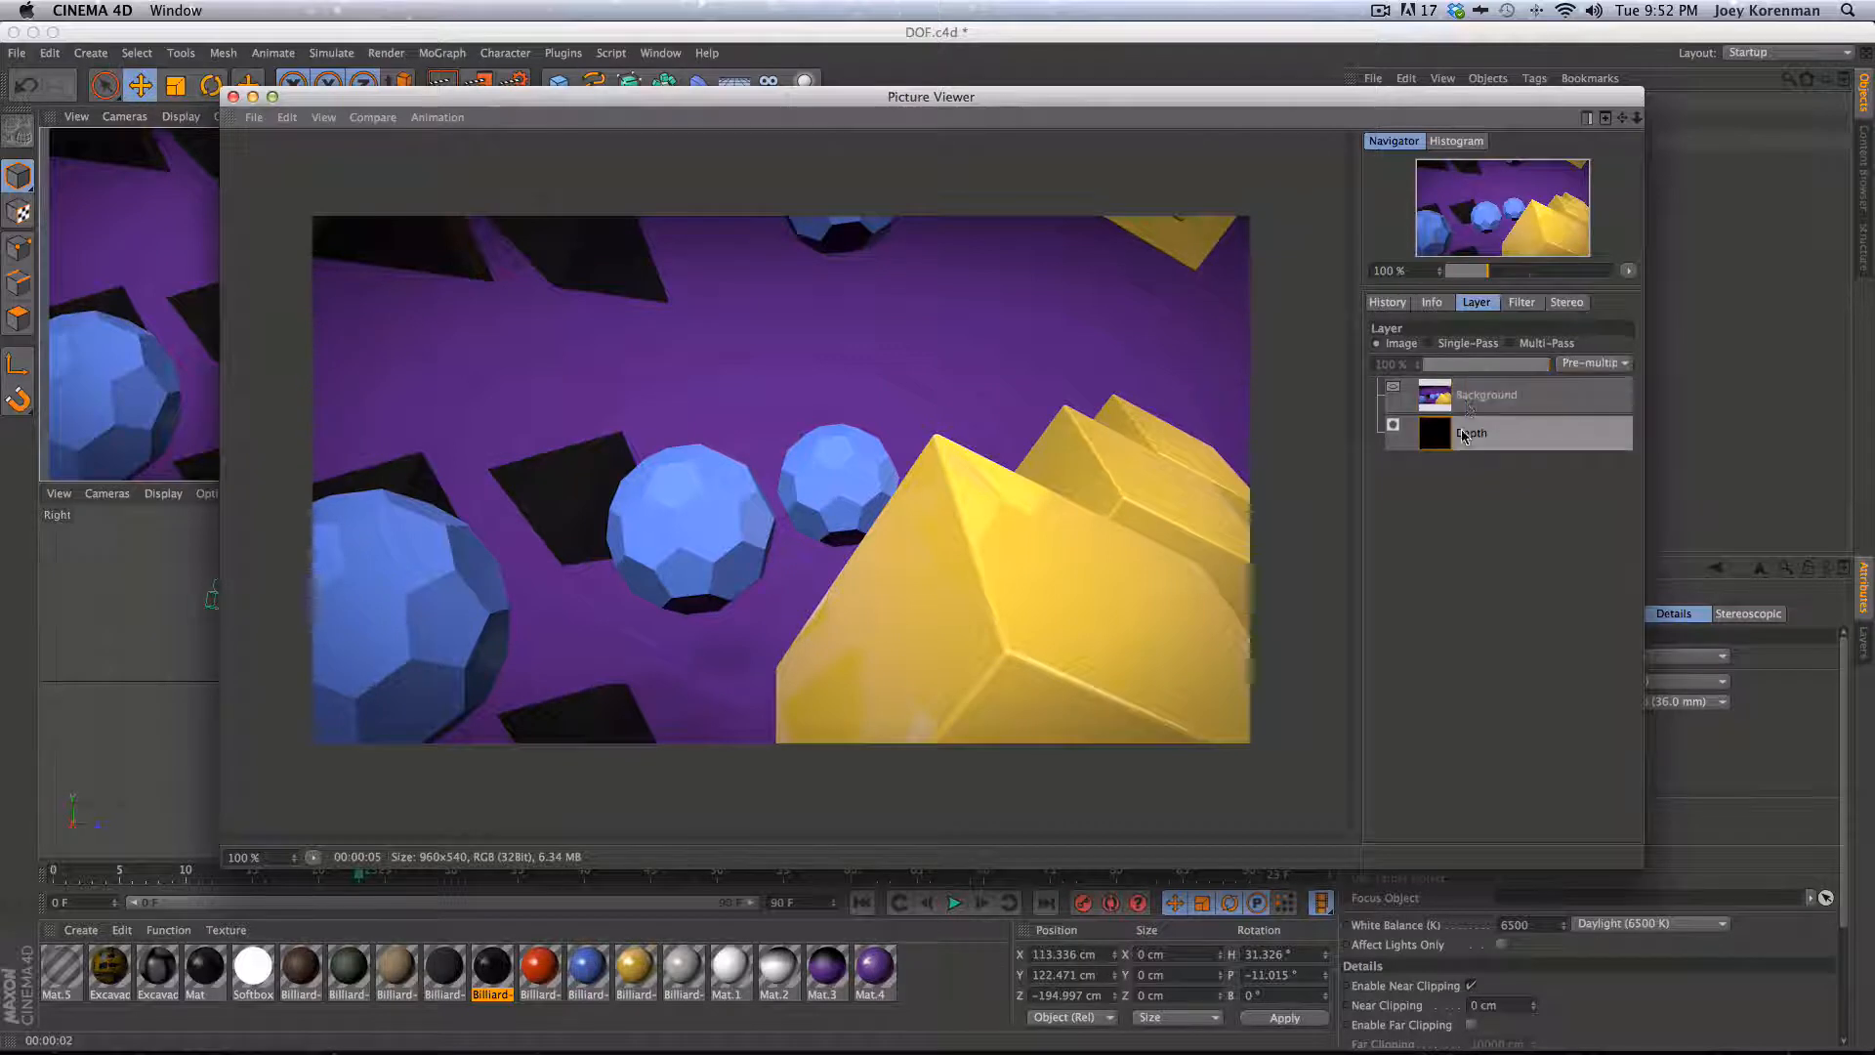
left_click(1463, 404)
left_click(1468, 430)
left_click(1468, 399)
left_click(1464, 437)
left_click(1465, 401)
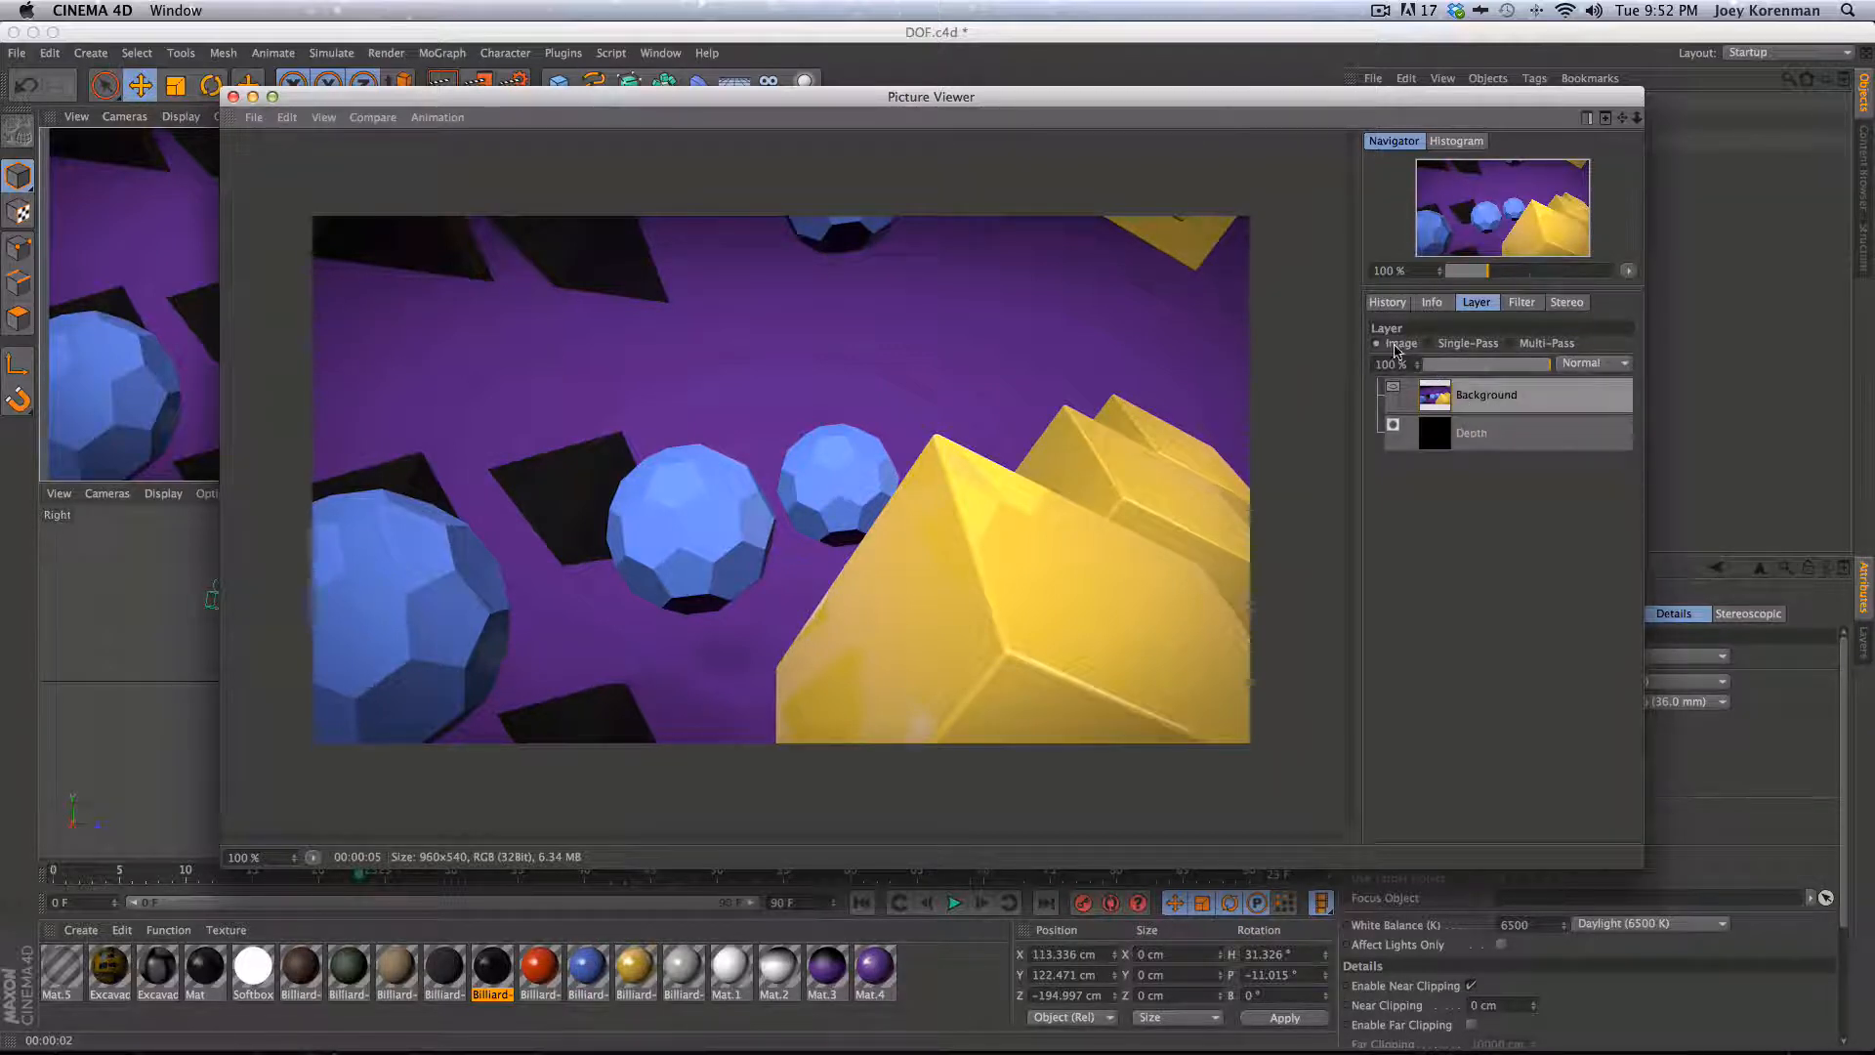
left_click(1439, 344)
left_click(1471, 447)
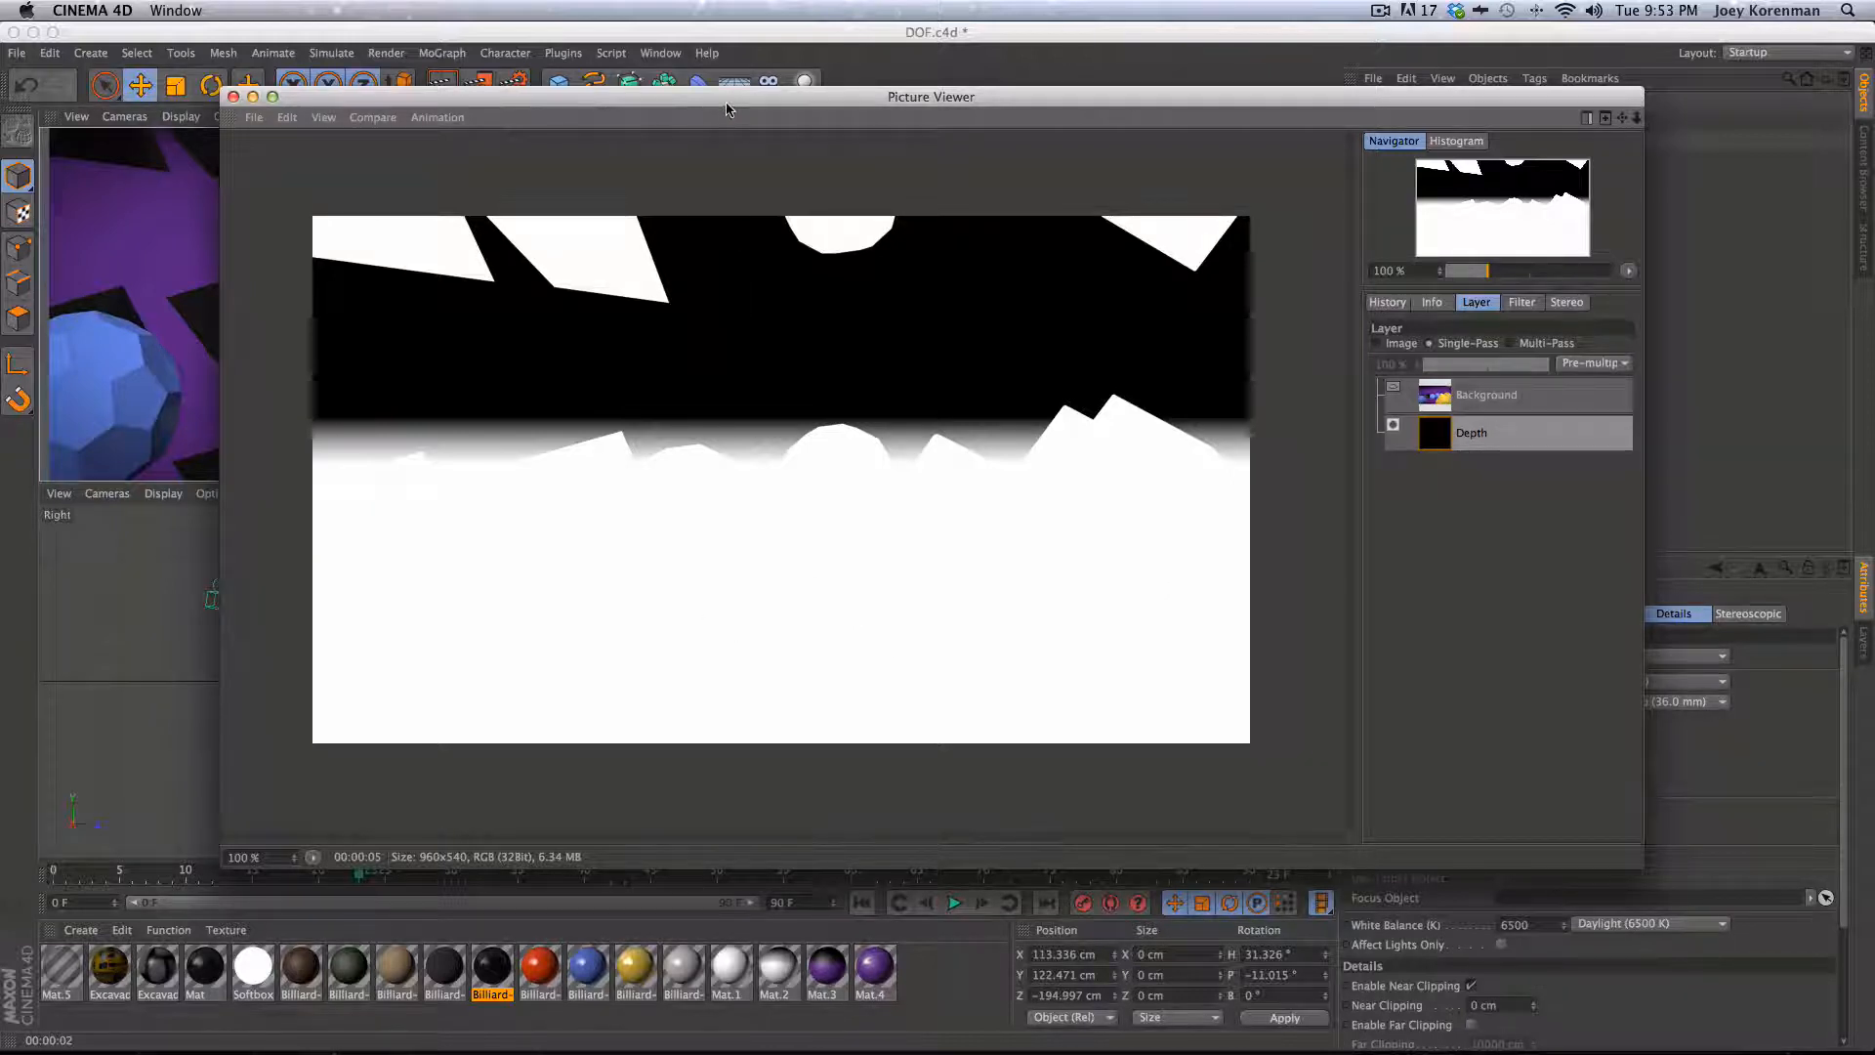
- Move the Picture Viewer aside and select the cloner object in the perspective view
left_click_drag(725, 101, 1336, 114)
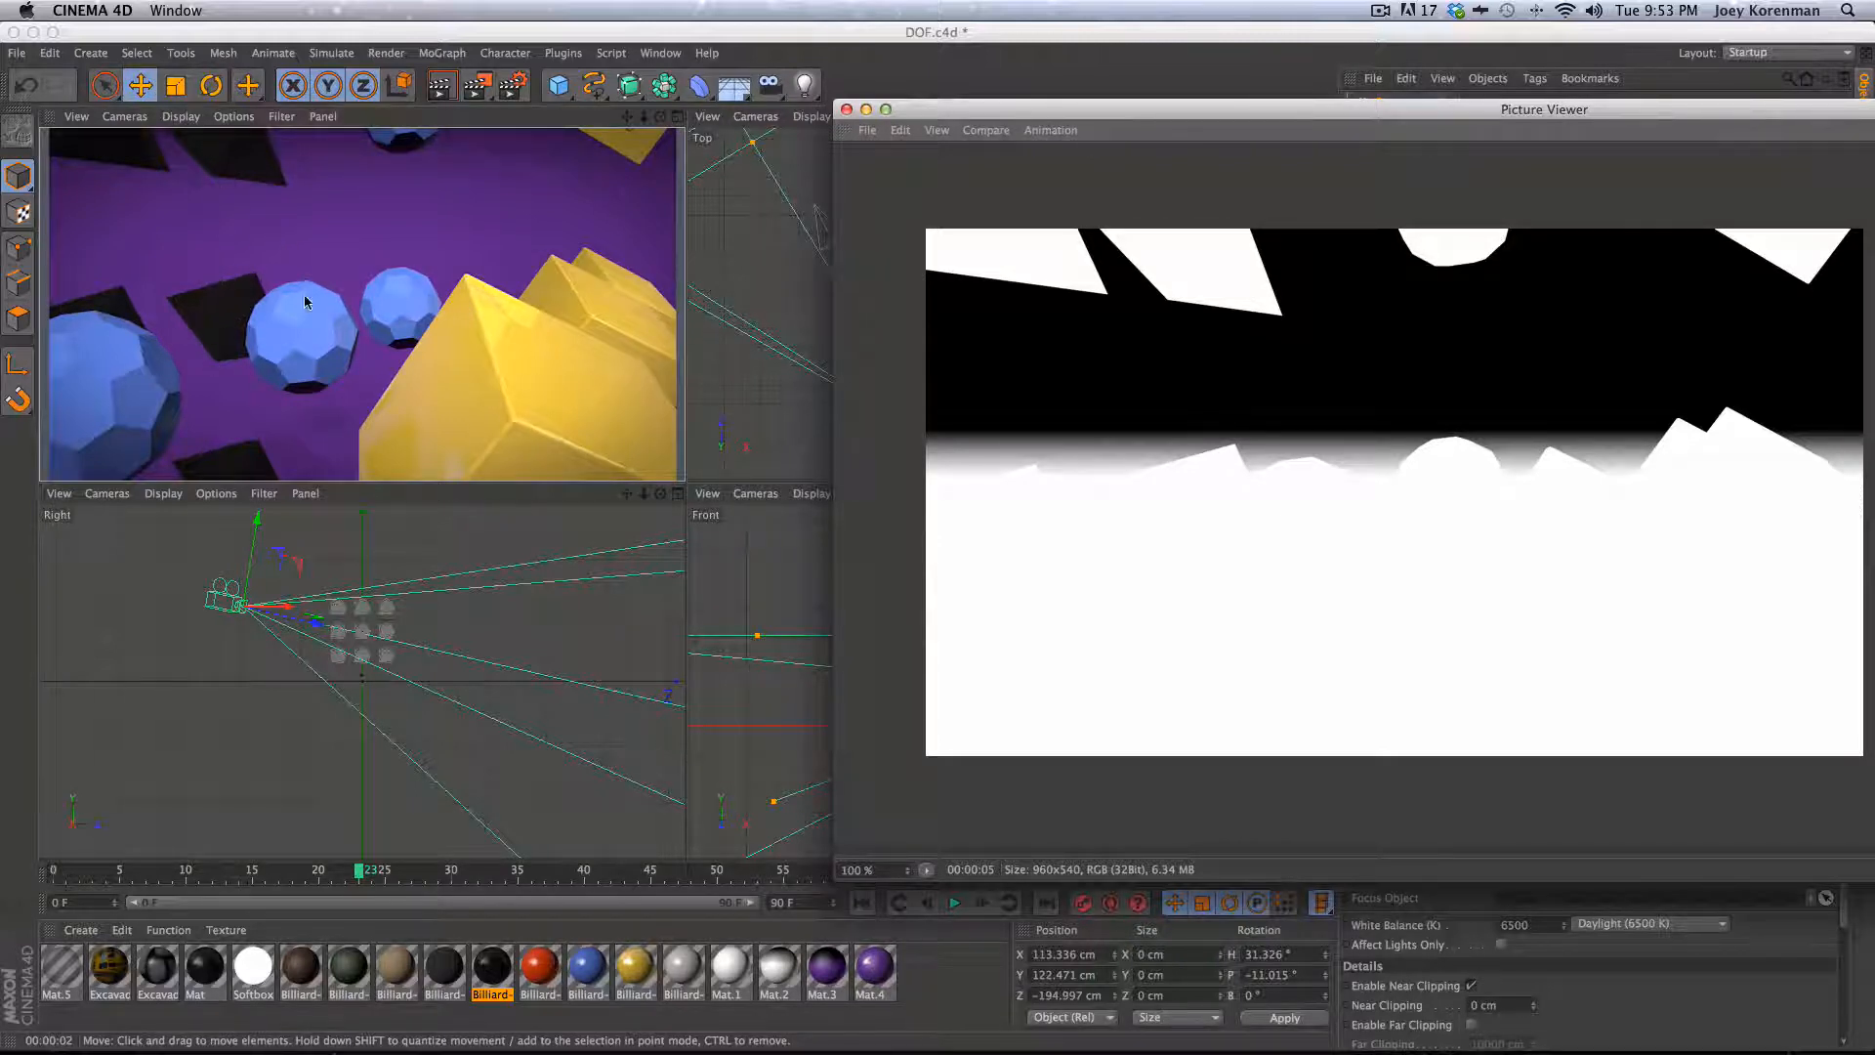
left_click(383, 302)
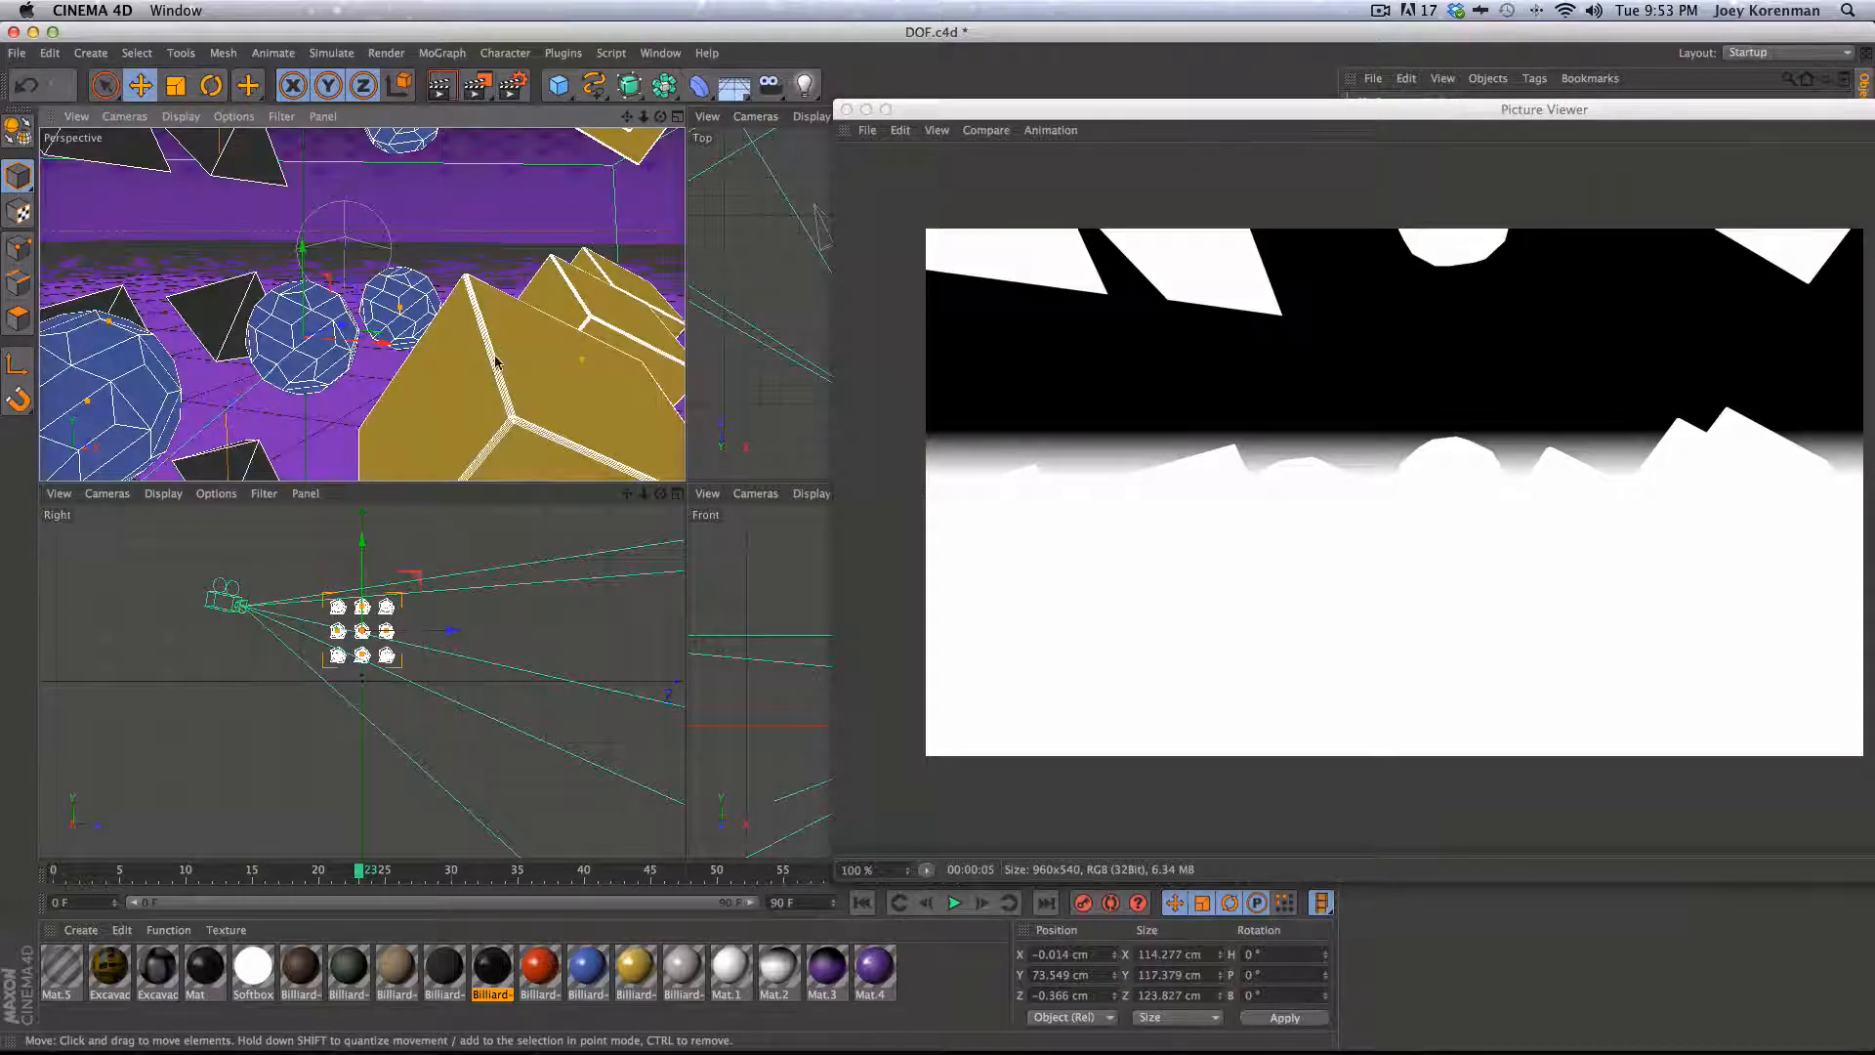
left_click_drag(1048, 114, 808, 90)
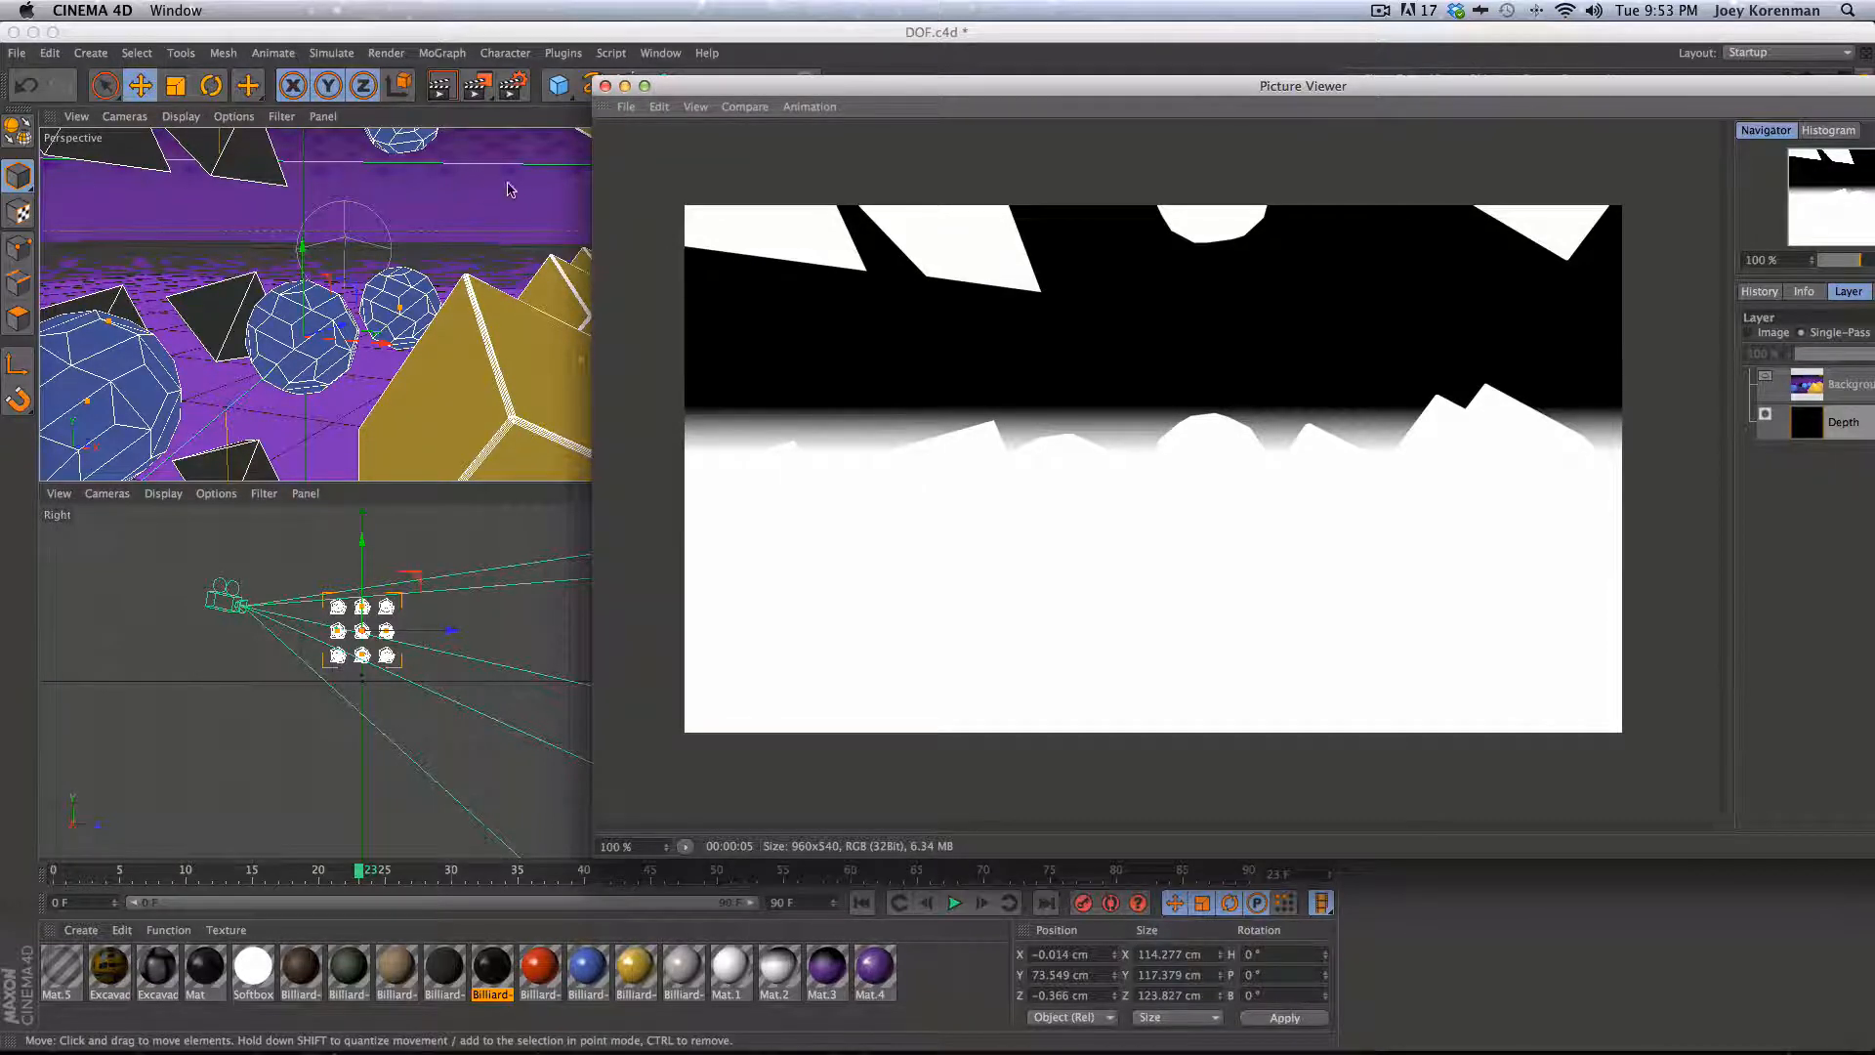
left_click(606, 86)
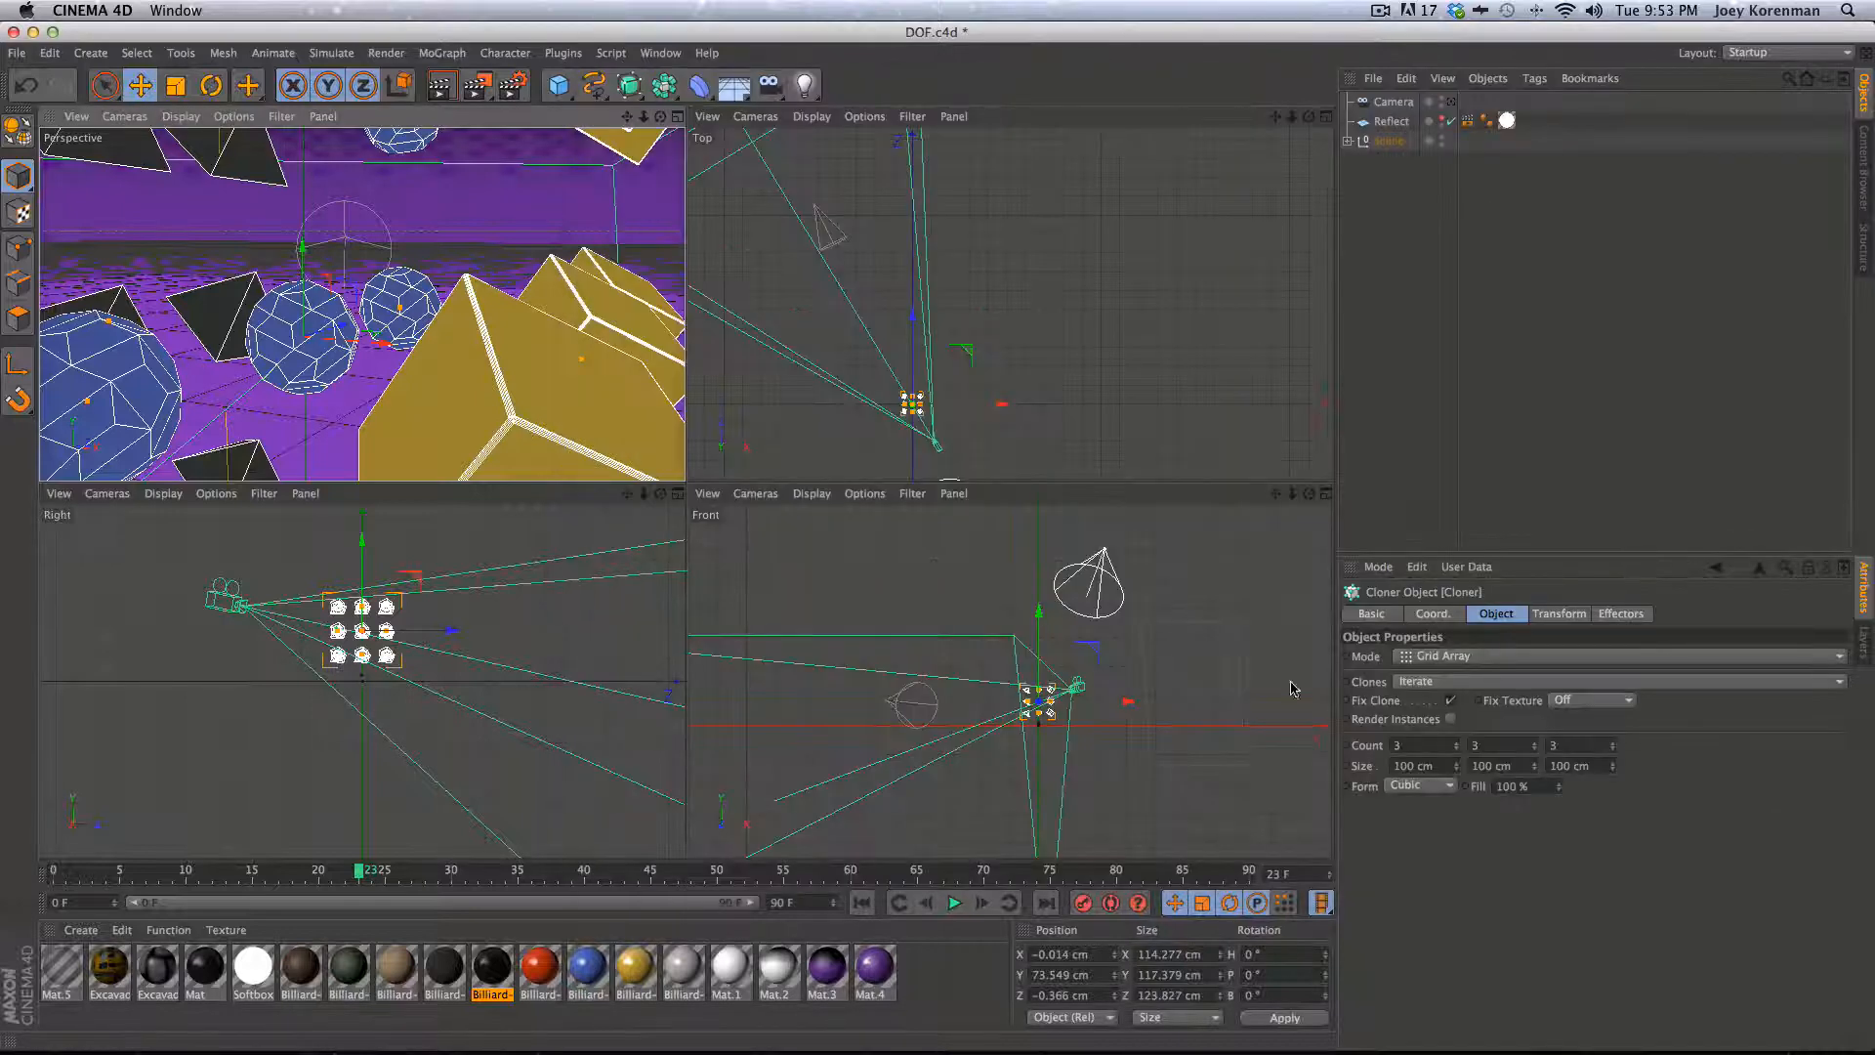
- Select the camera and set its focal length to 35 mm
left_click(1393, 101)
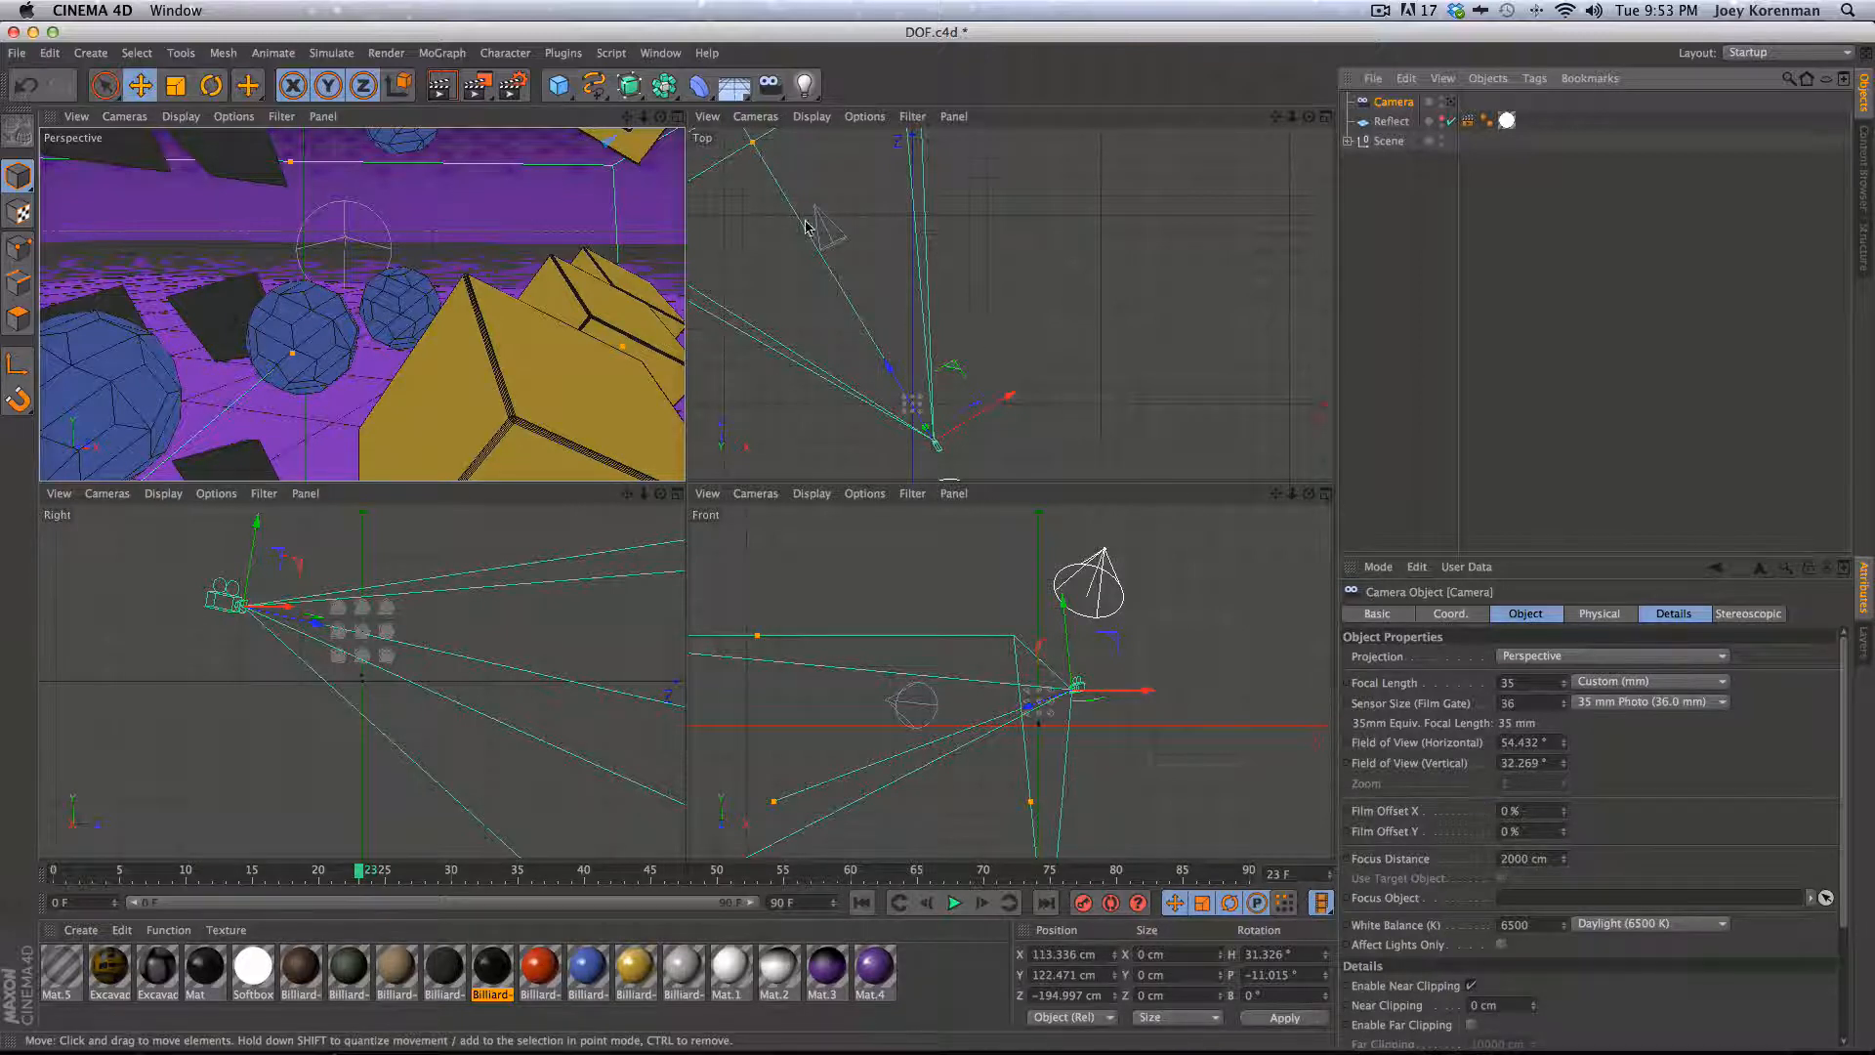
left_click(753, 145)
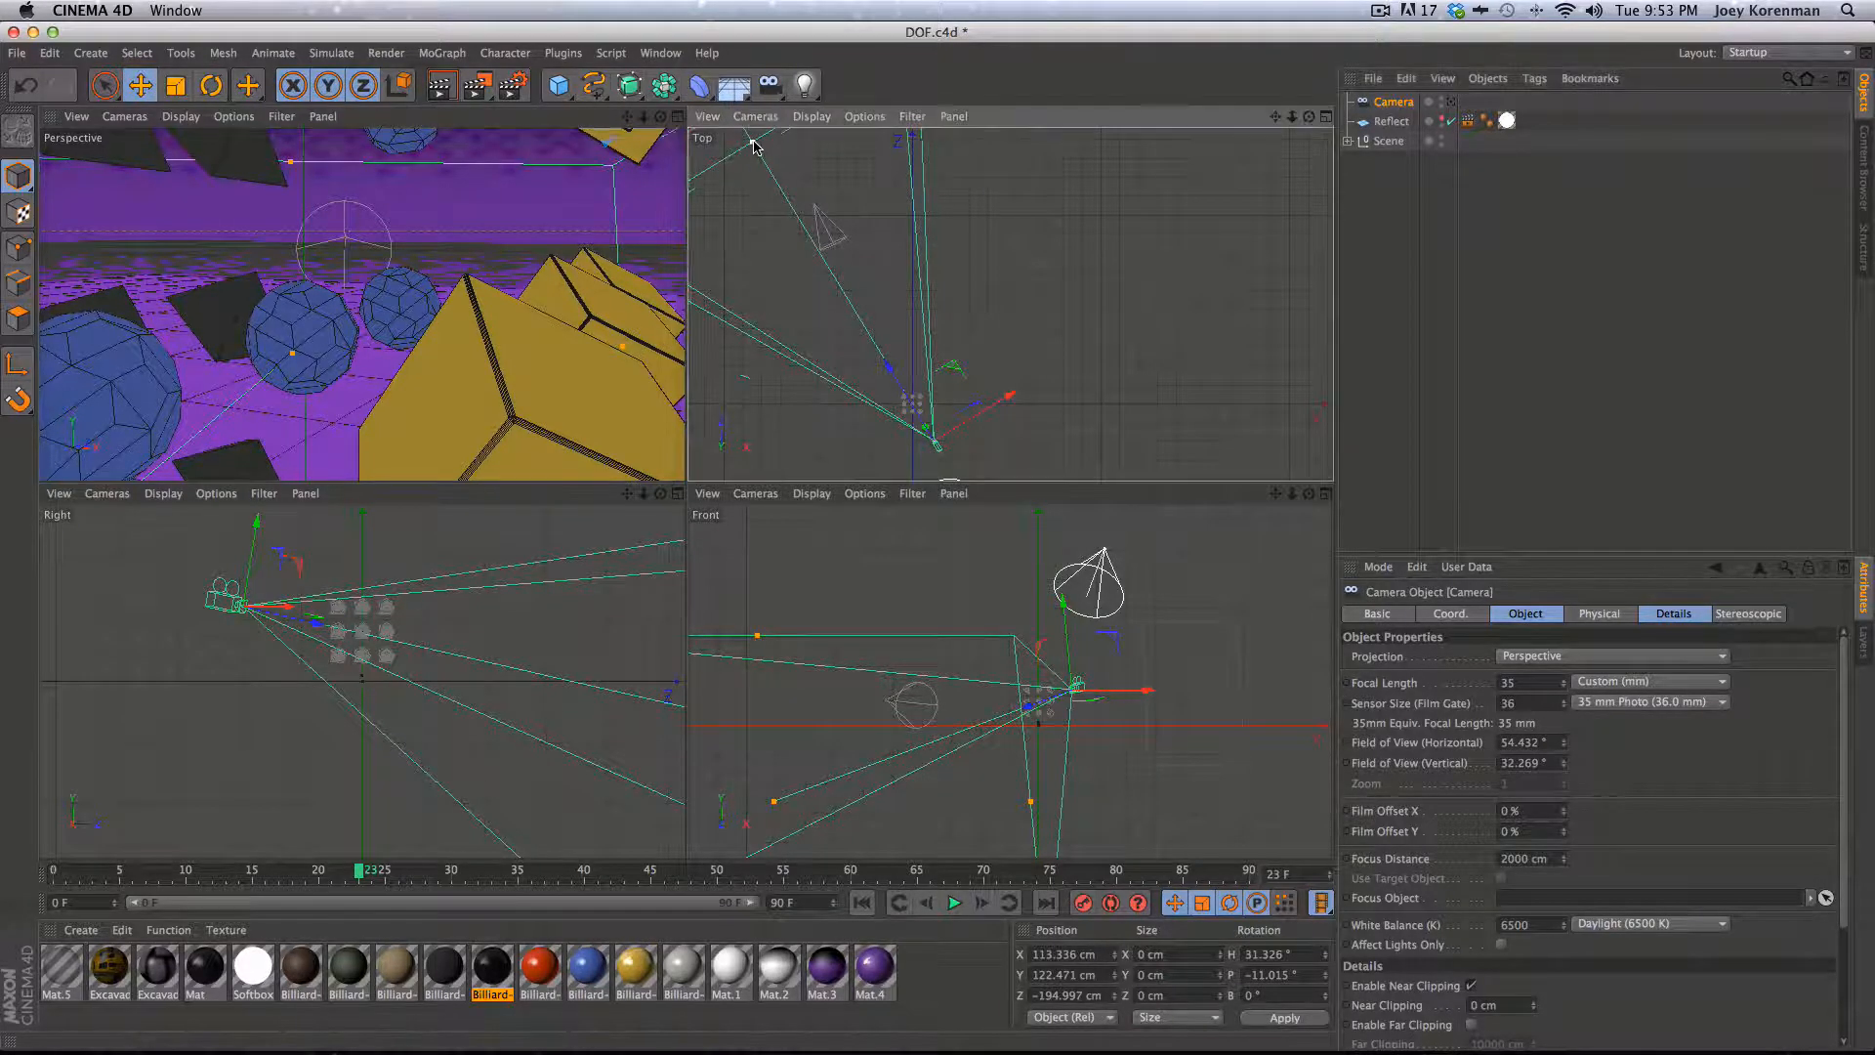
key("super+a")
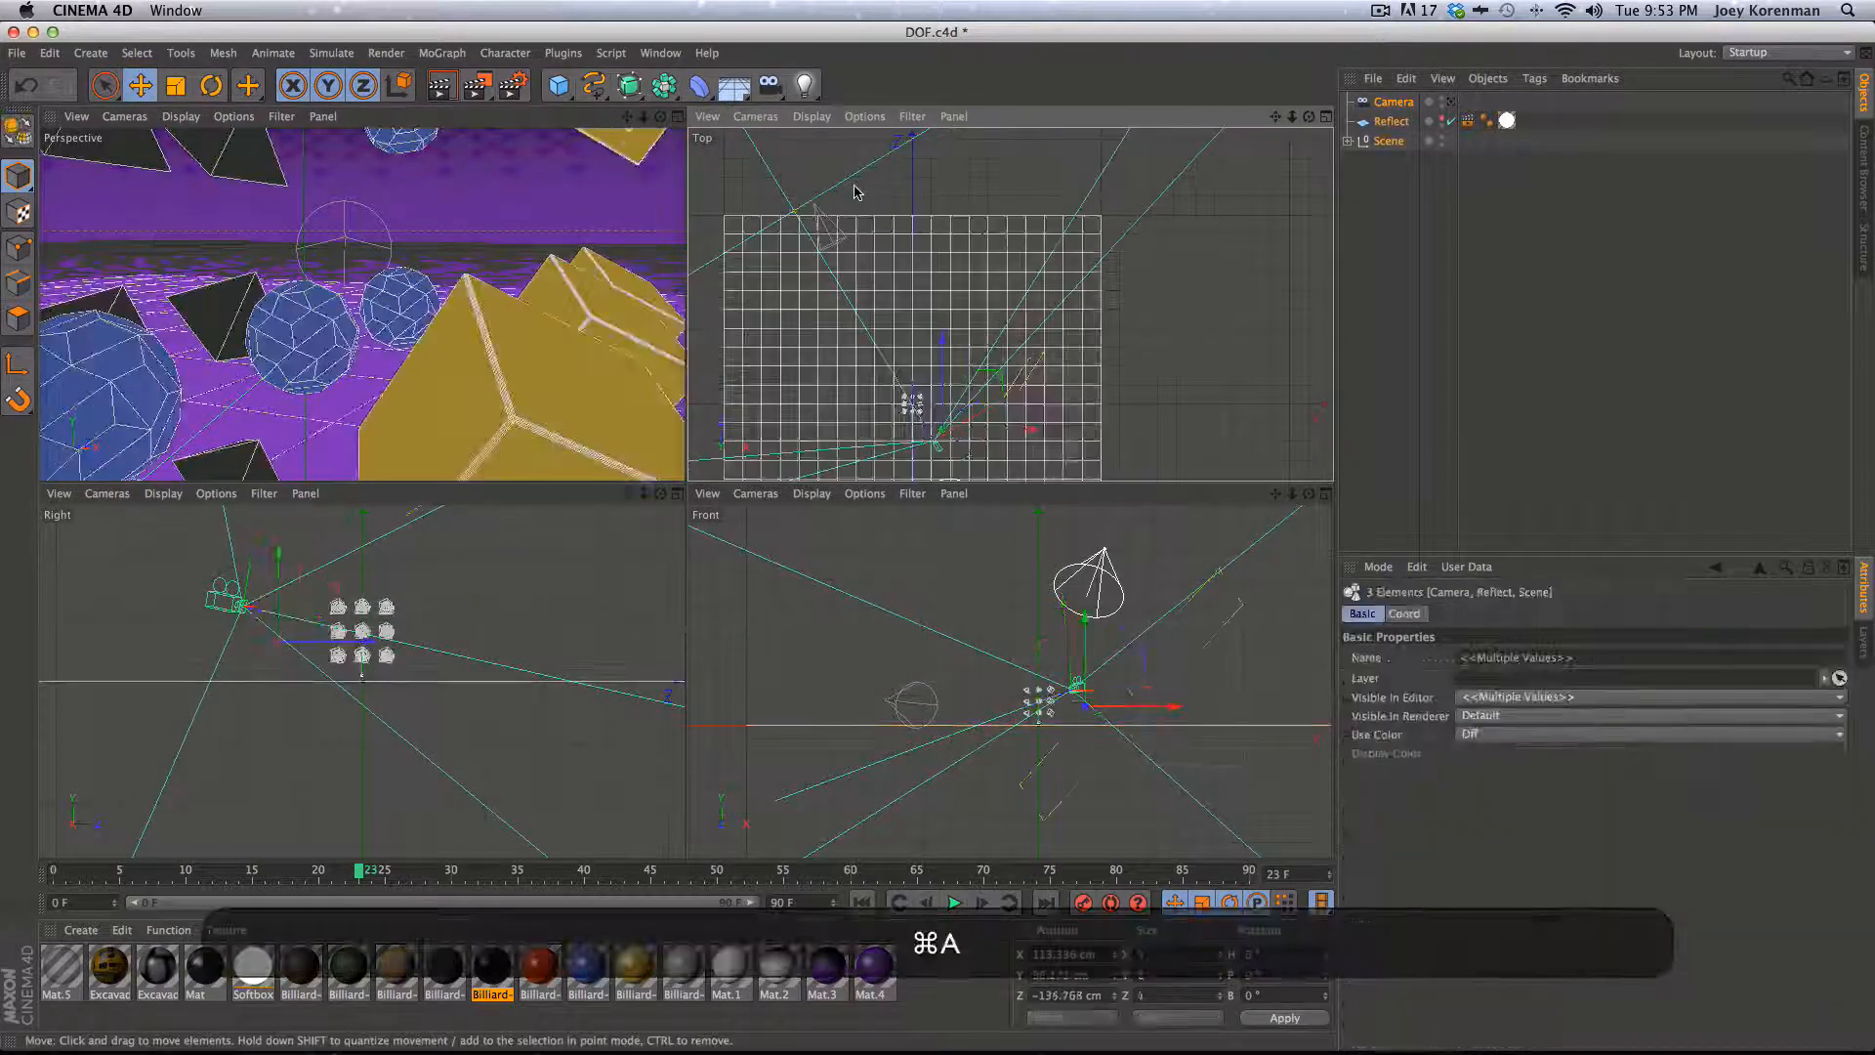
left_click(1393, 101)
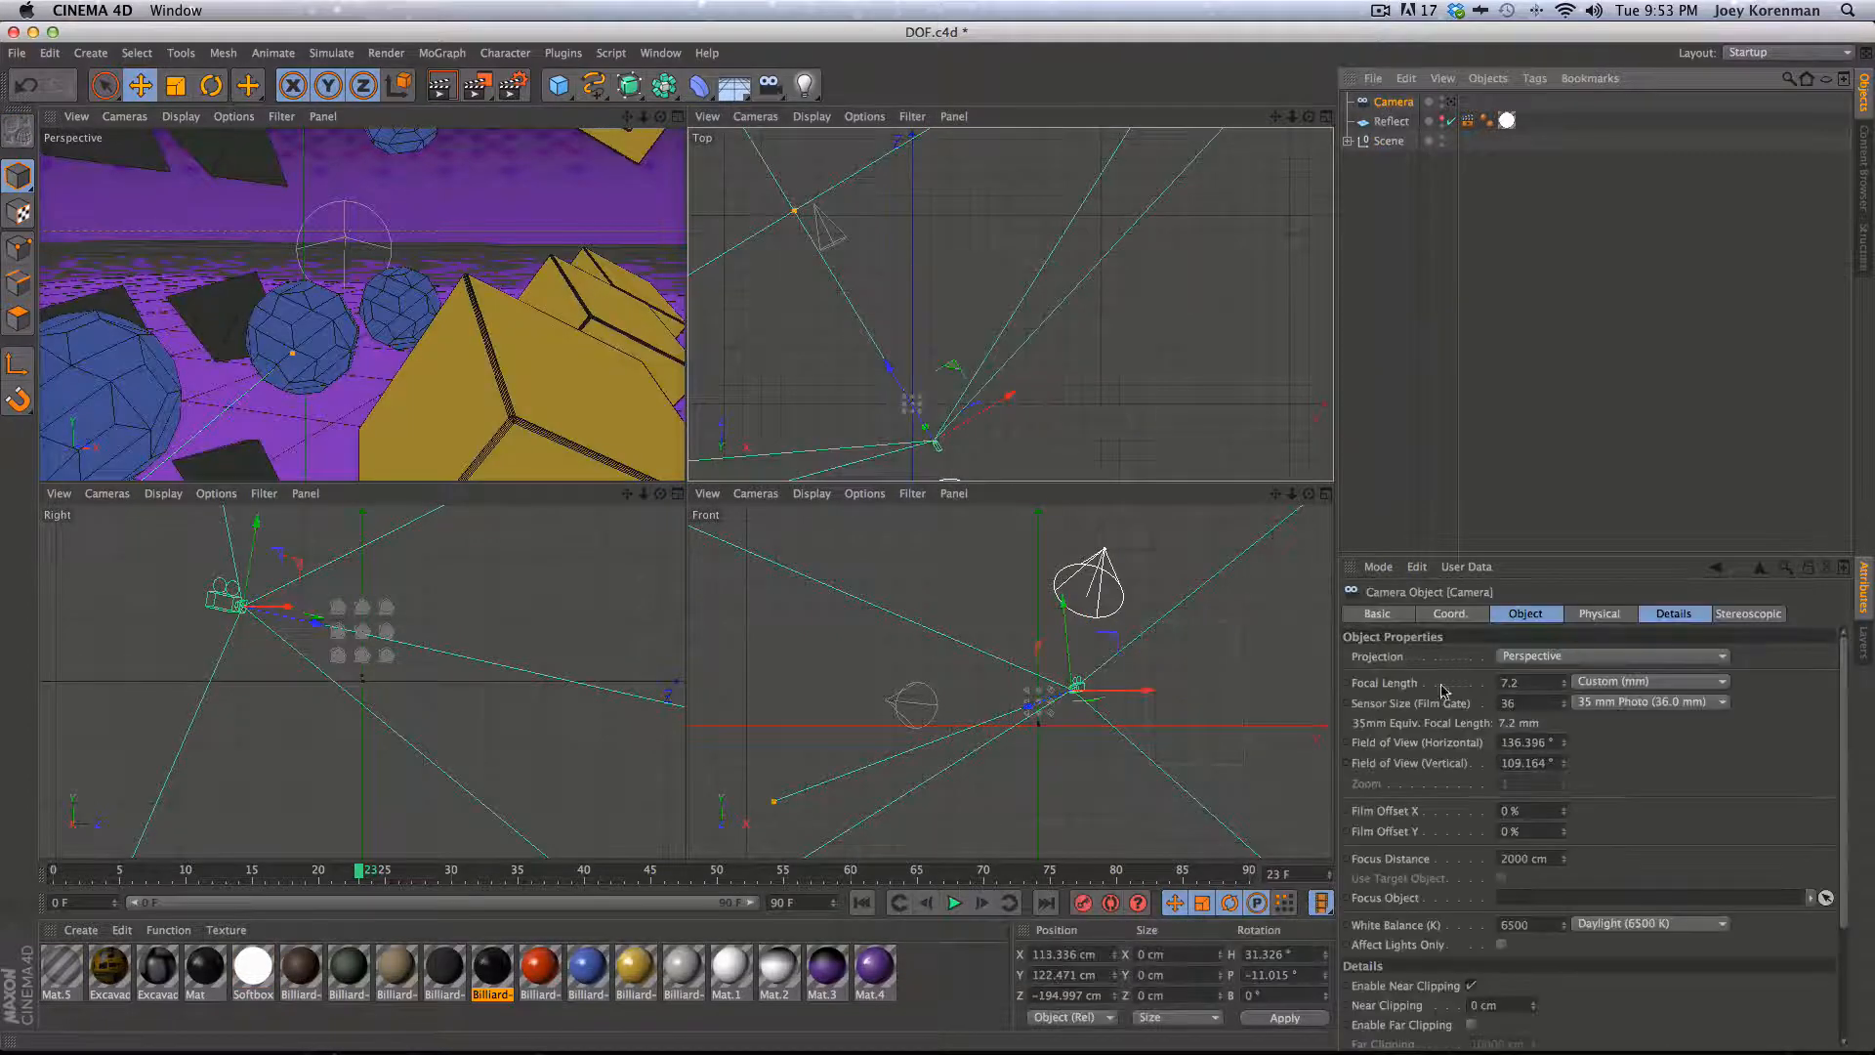
left_click(1518, 682)
type("35")
key("Return")
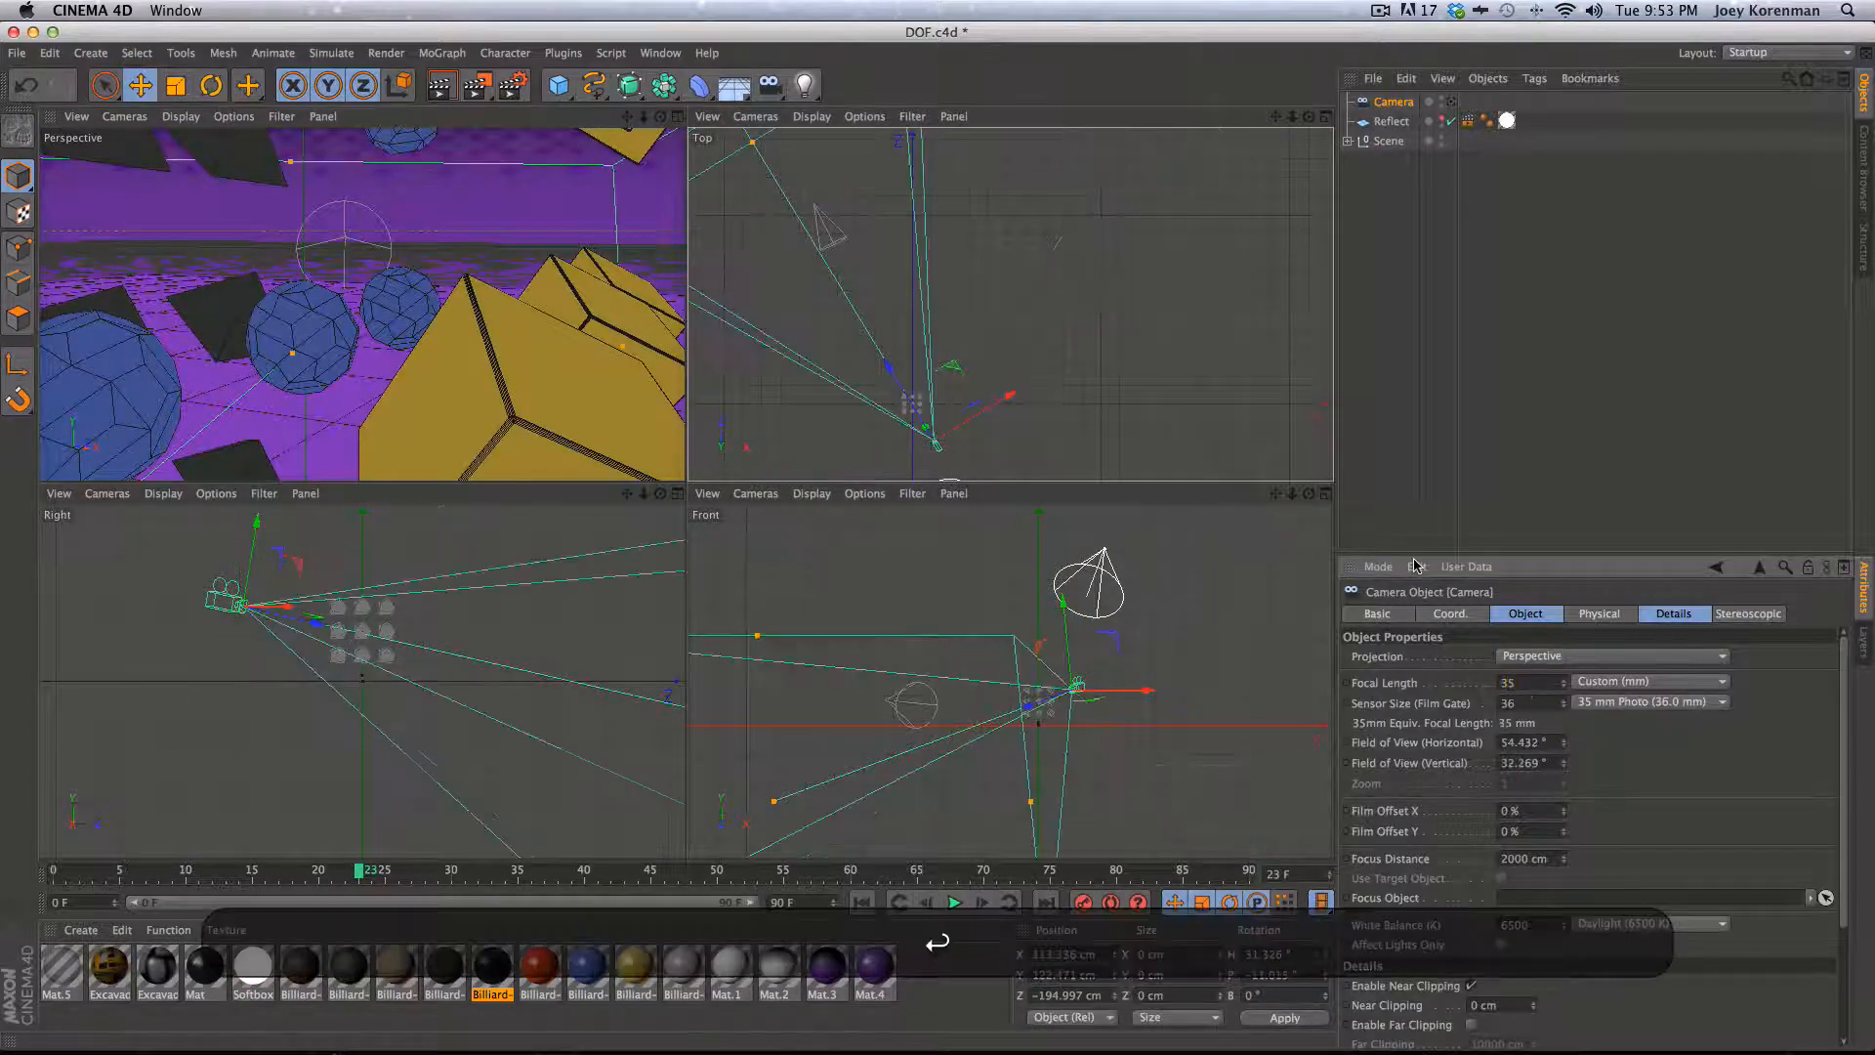
- Drag the camera's focus distance to about 179 cm and render a preview to the Picture Viewer
left_click_drag(852, 231, 1018, 423)
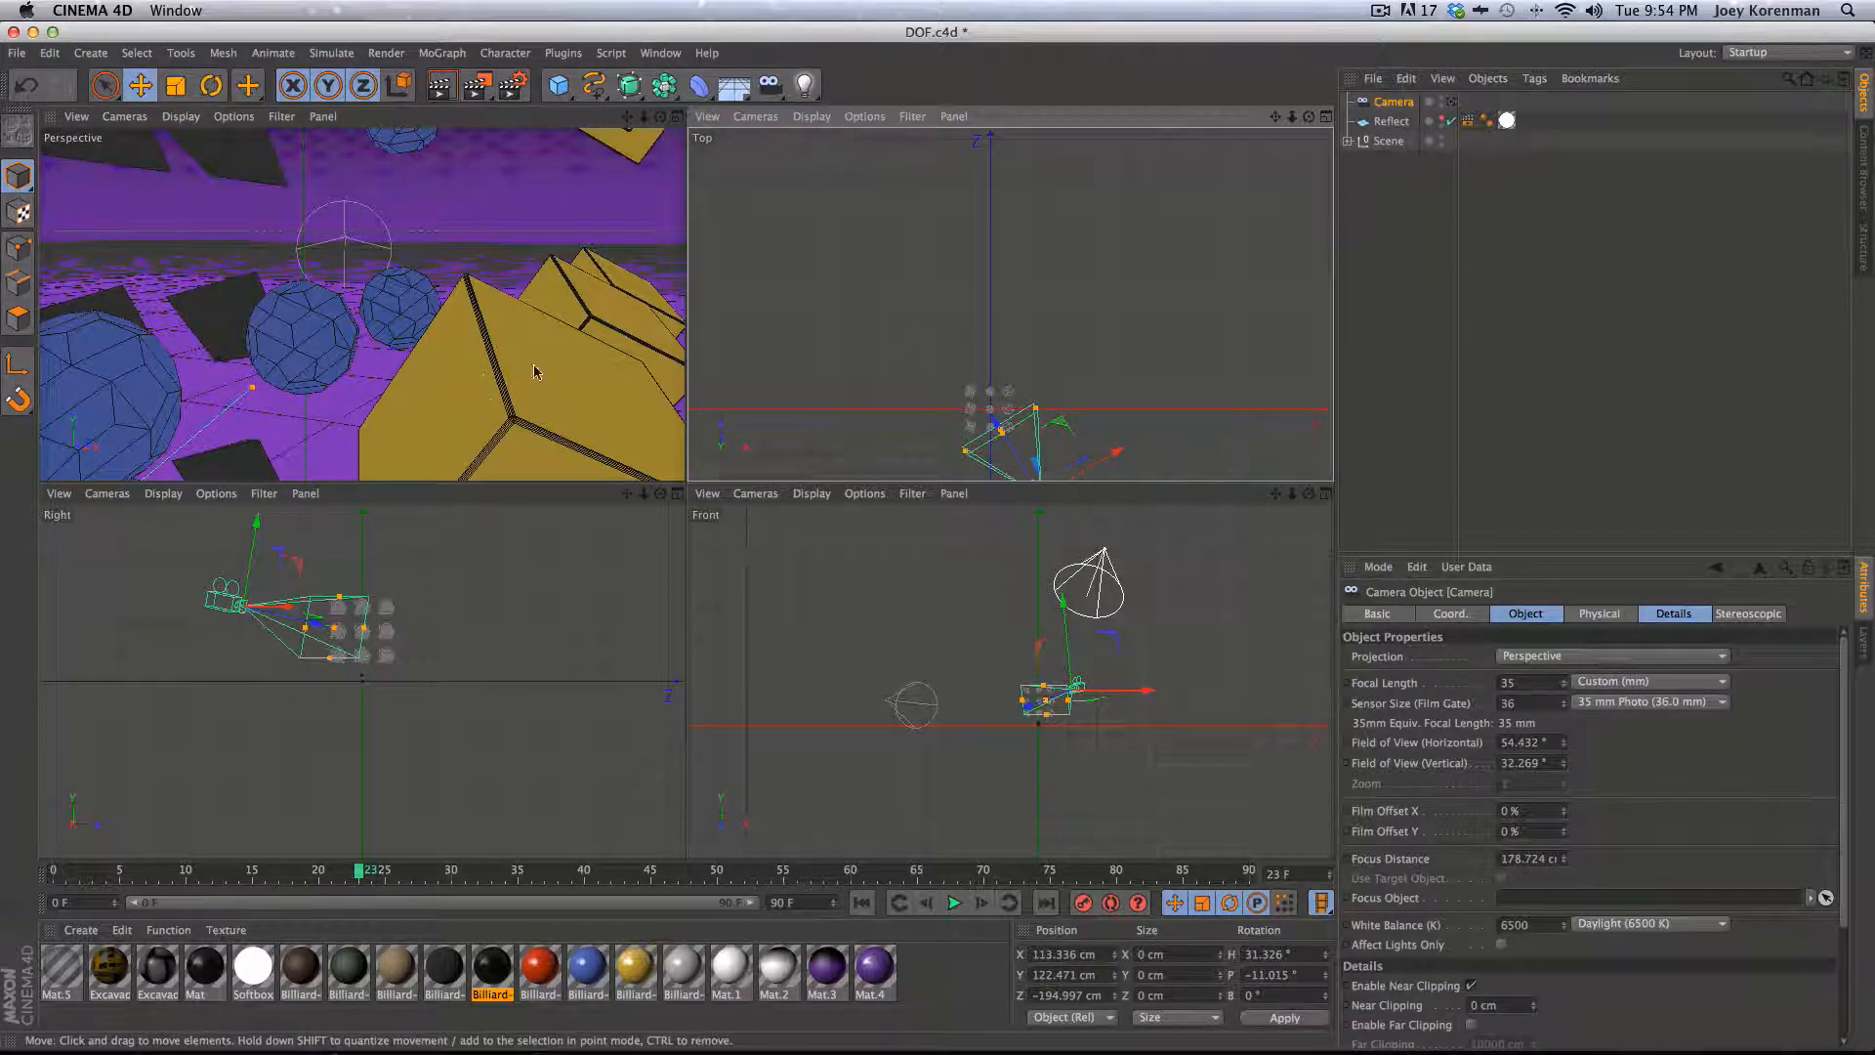
key("shift+r")
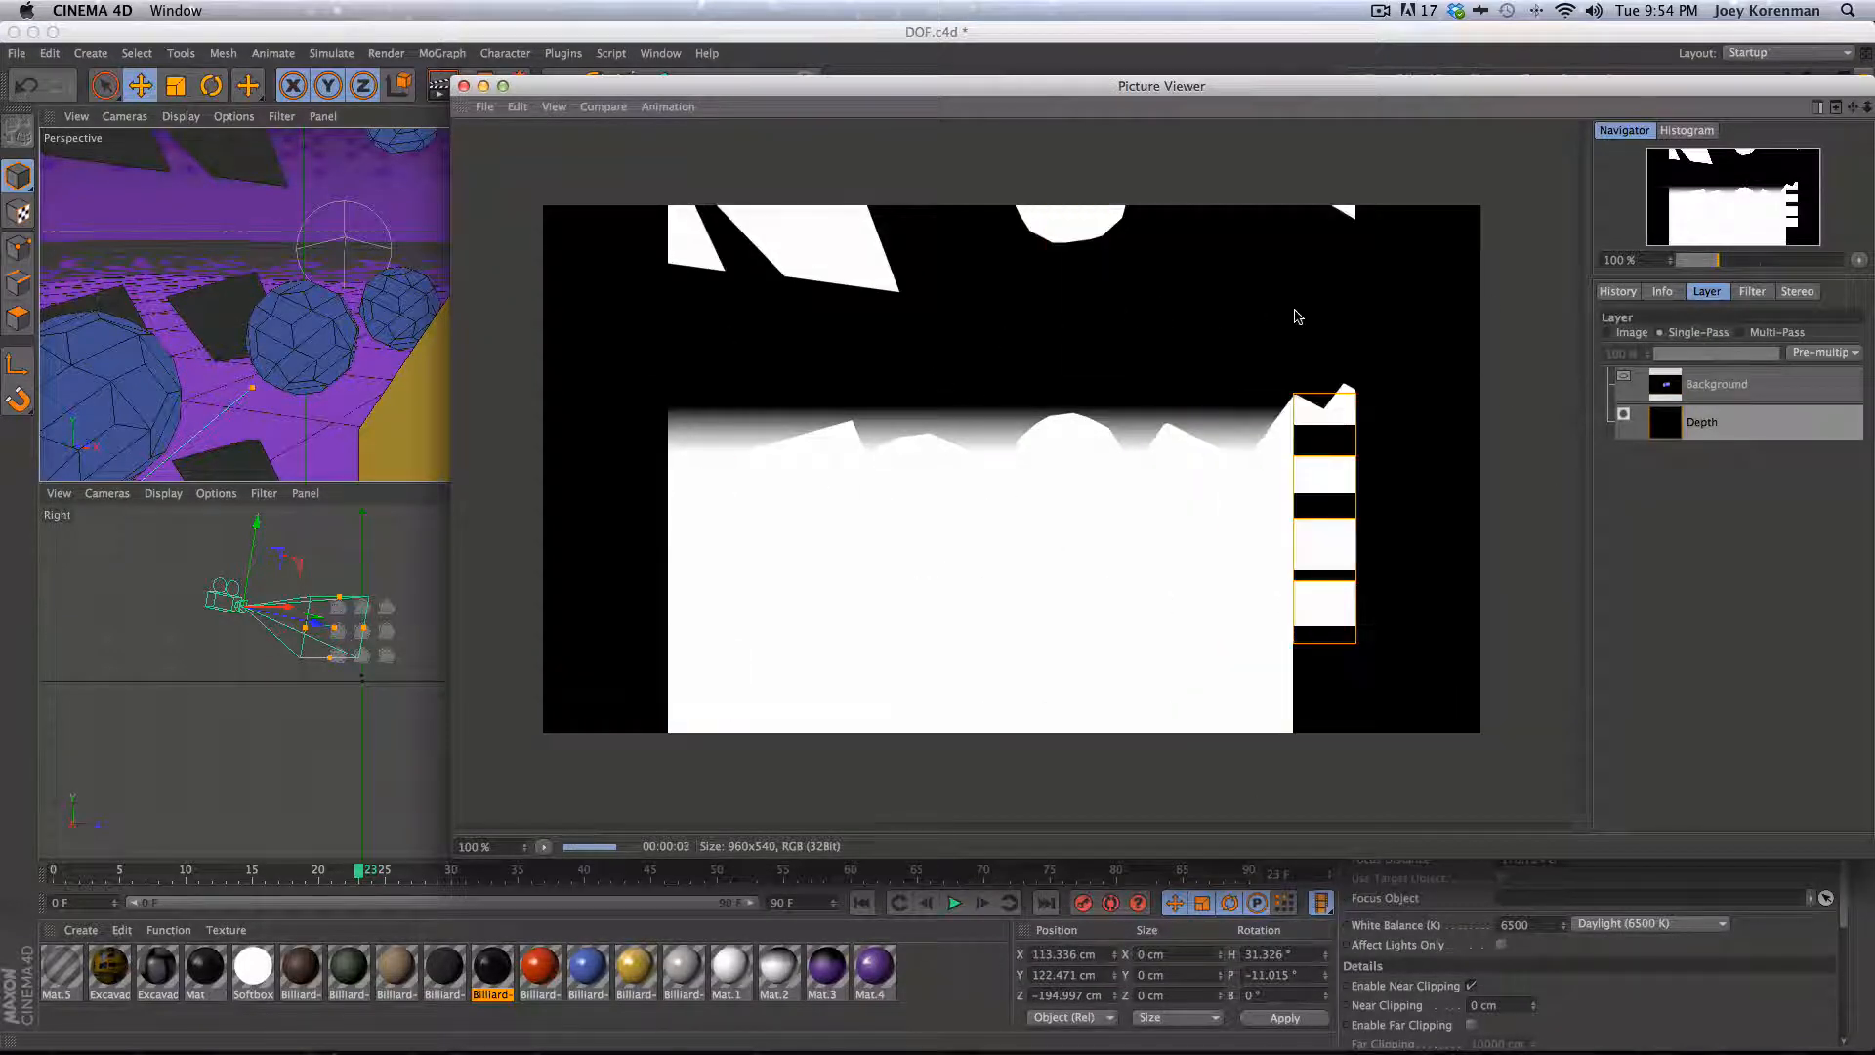
left_click_drag(875, 87, 1289, 533)
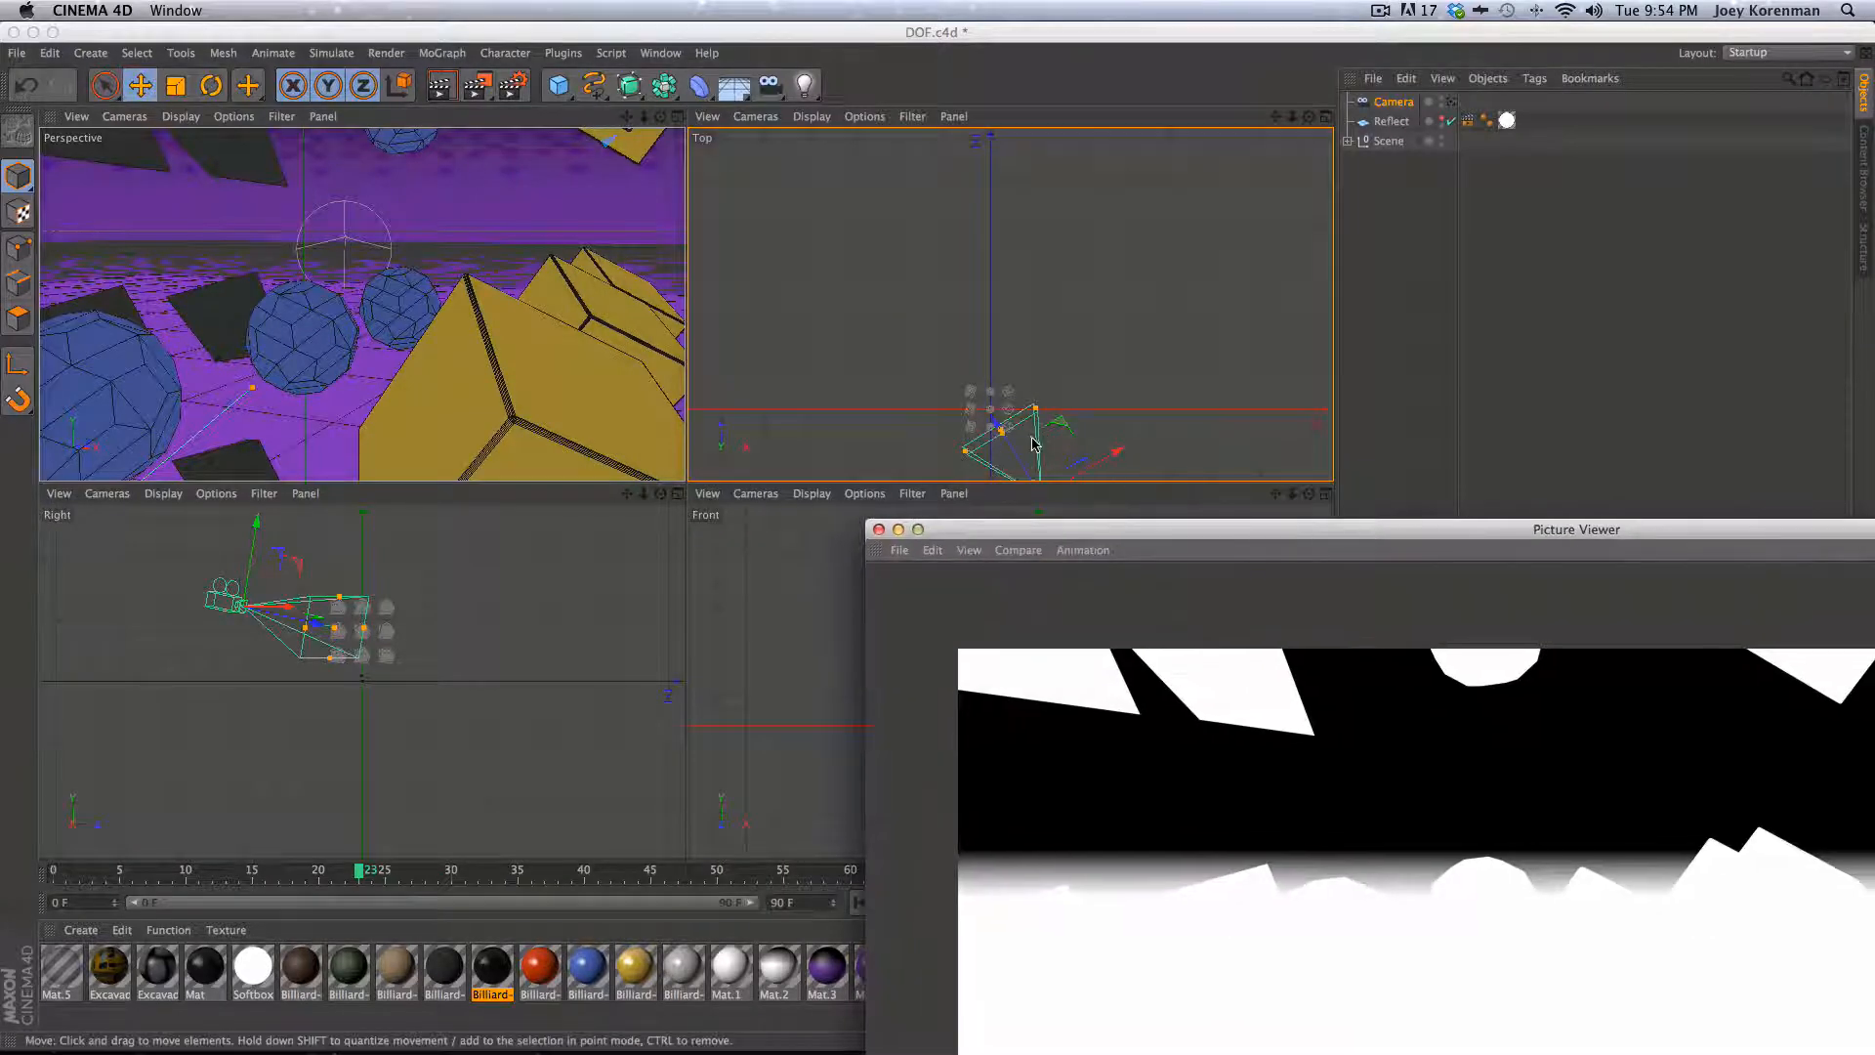
left_click(878, 530)
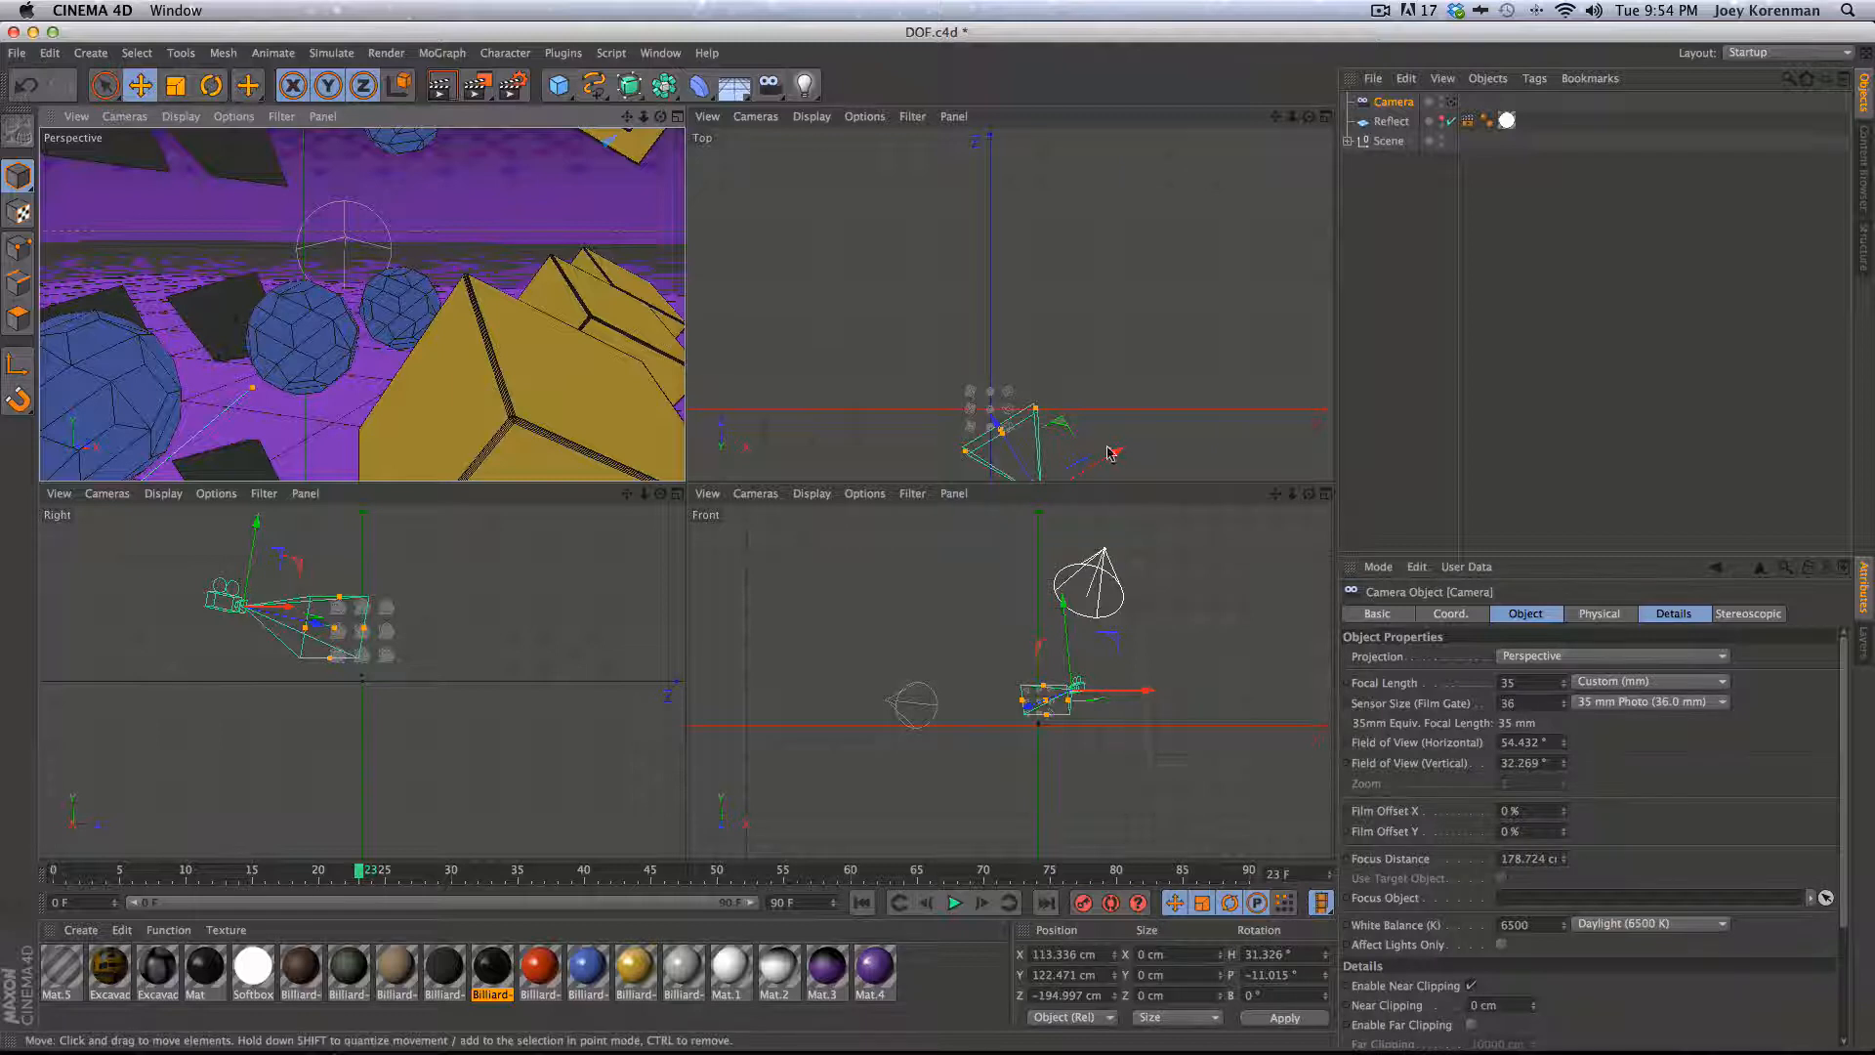
- Drag the camera's focus distance further back to about 297 cm in the top view and render again
key("2")
left_click_drag(1062, 452, 1174, 297)
key("1")
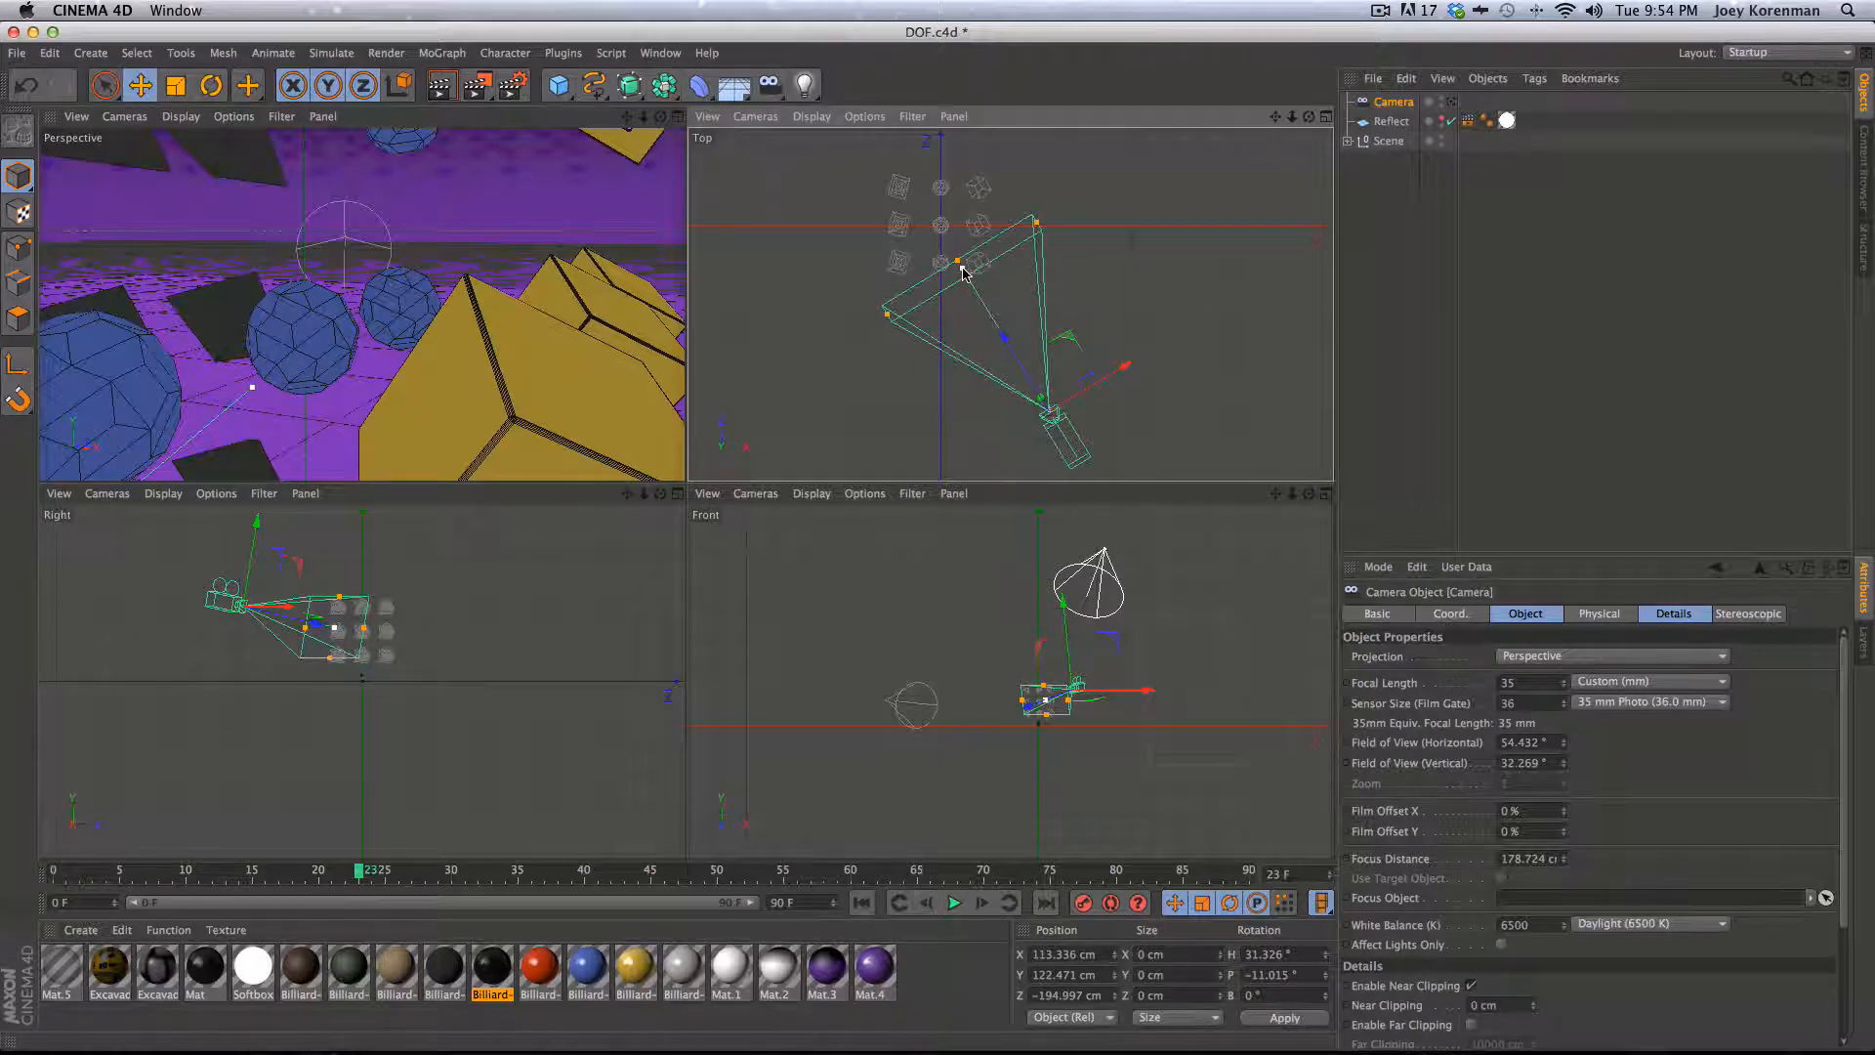
left_click_drag(958, 263, 894, 184)
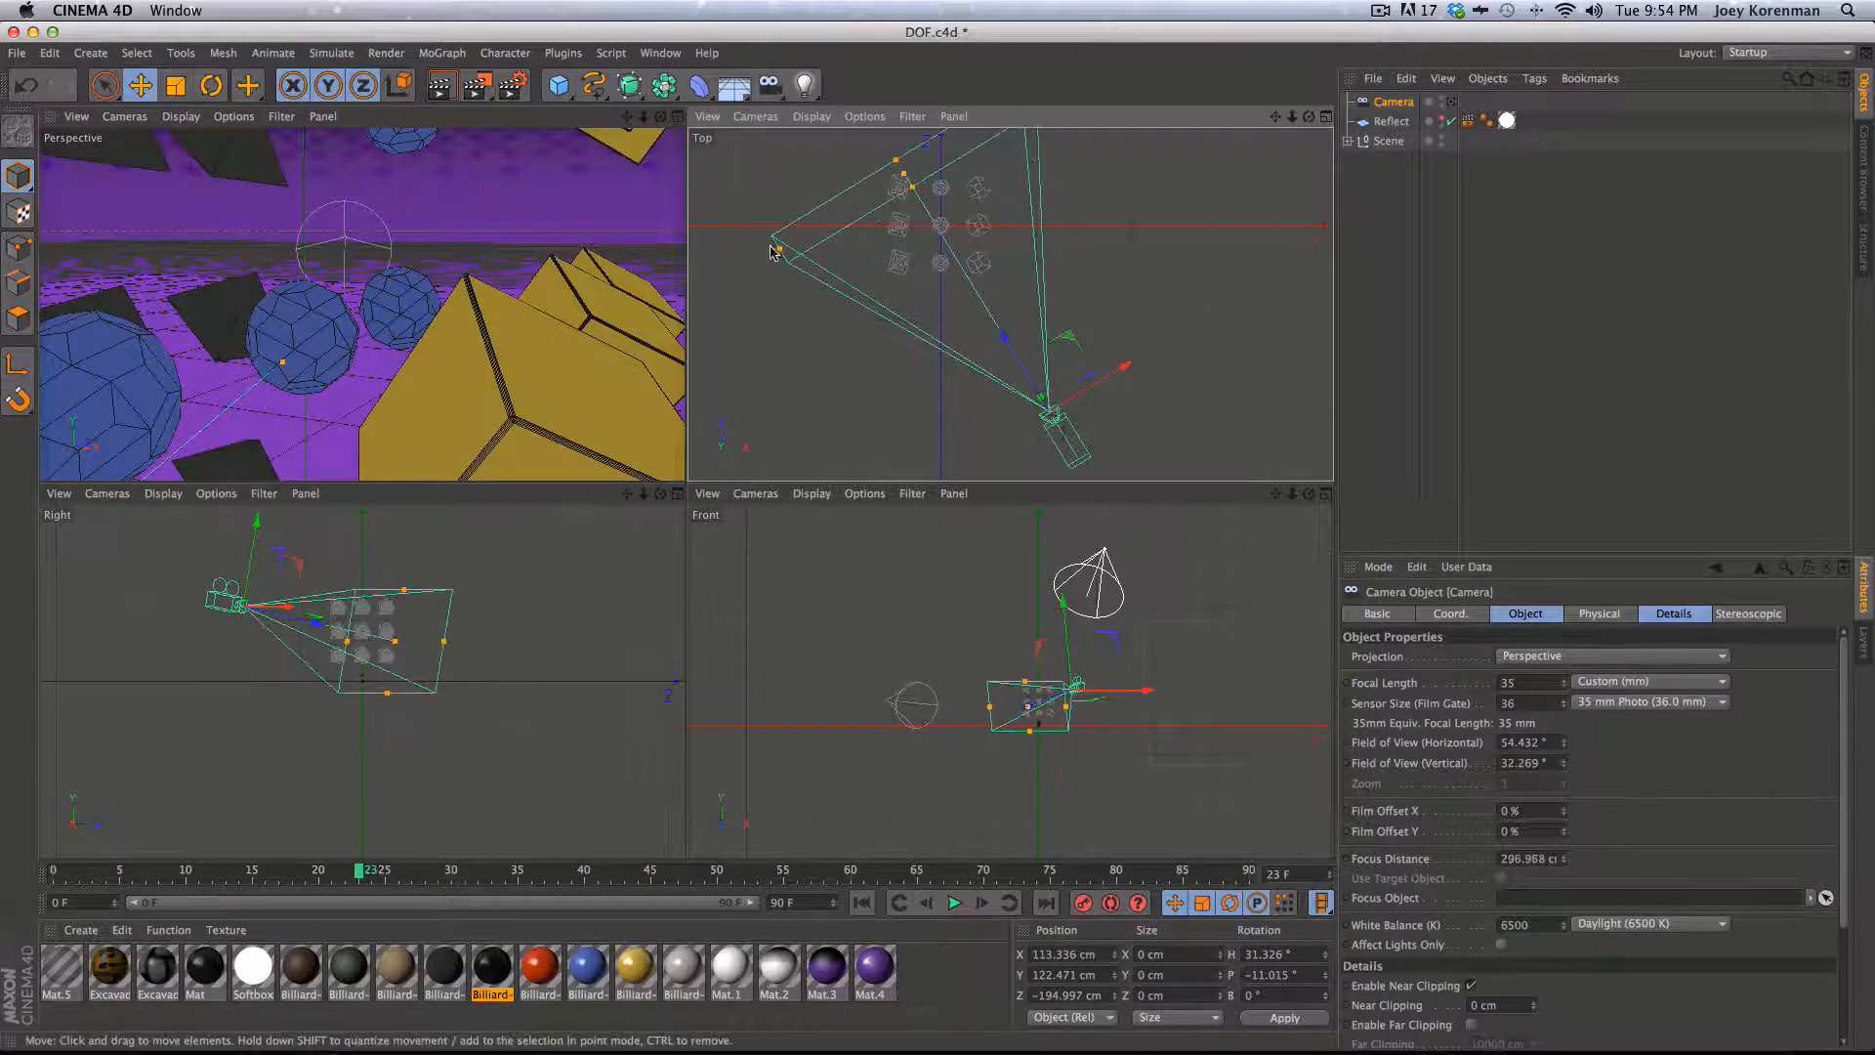
key("shift+r")
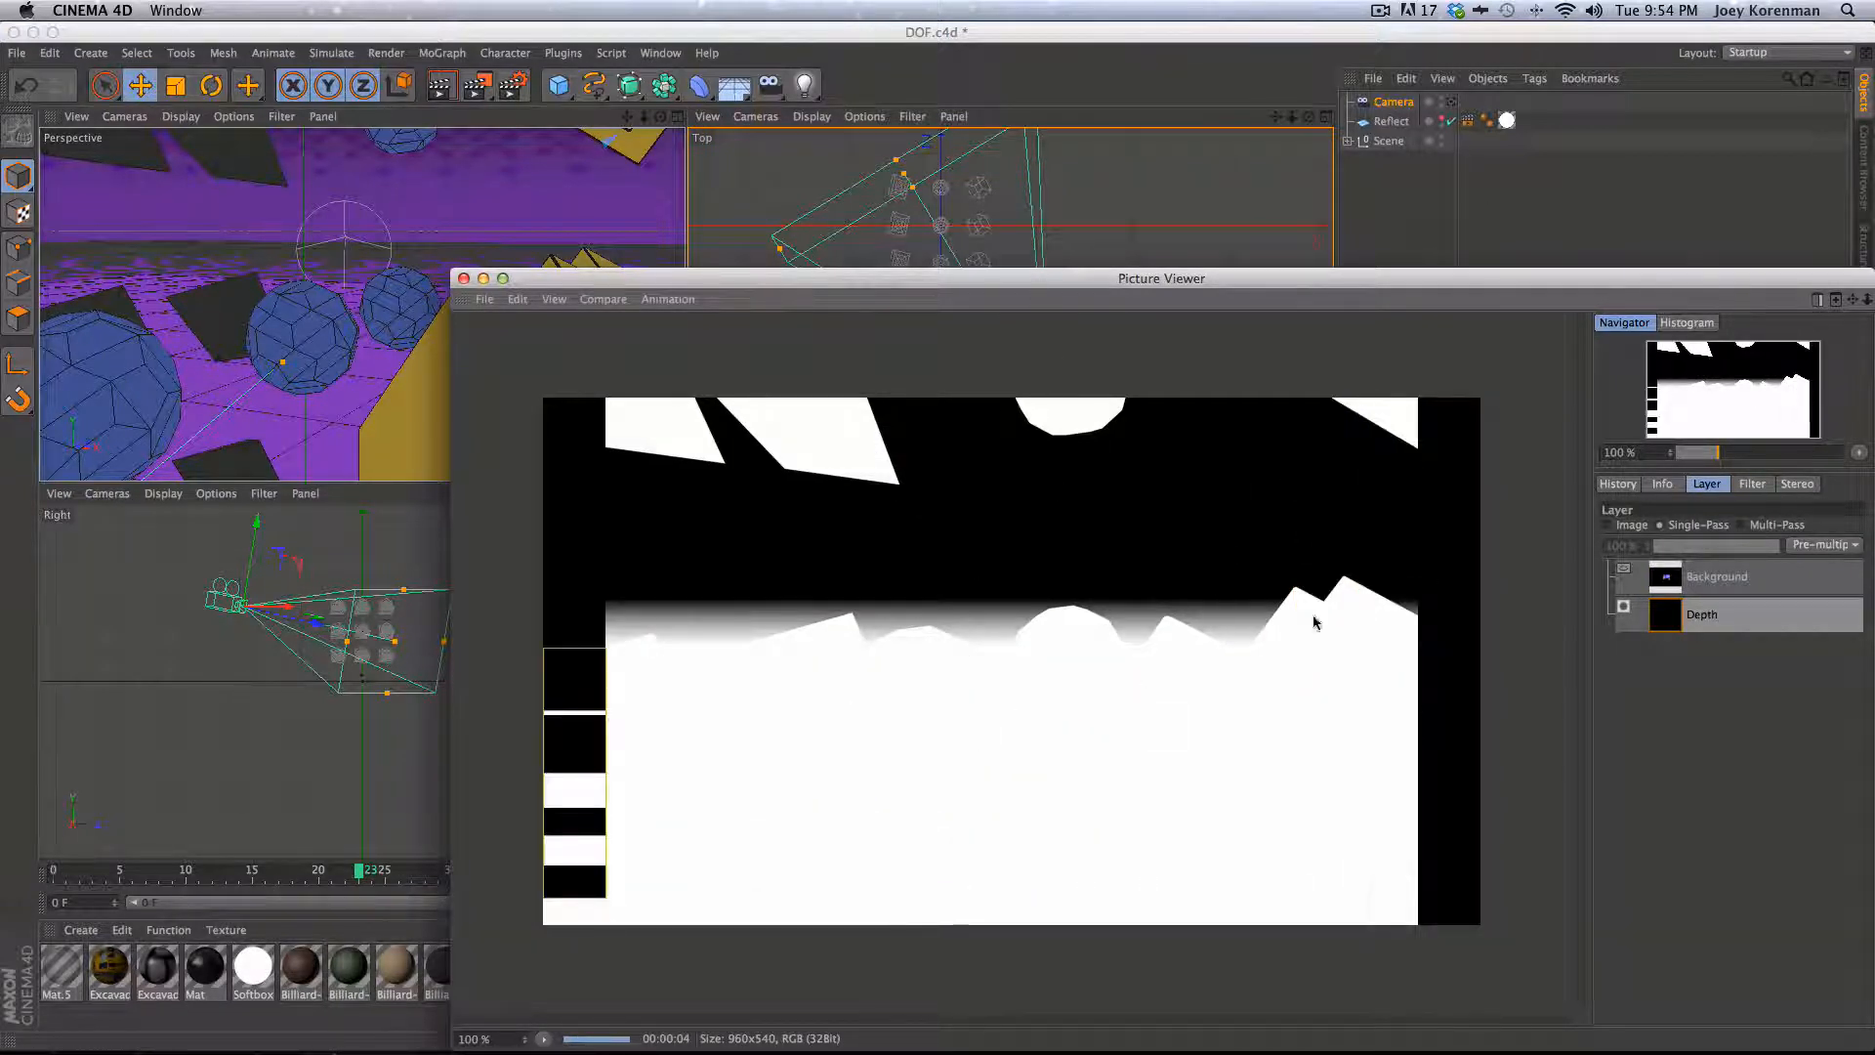
- Switch off the scene camera and render the depth pass from the editor view for comparison
left_click_drag(1150, 276, 951, 304)
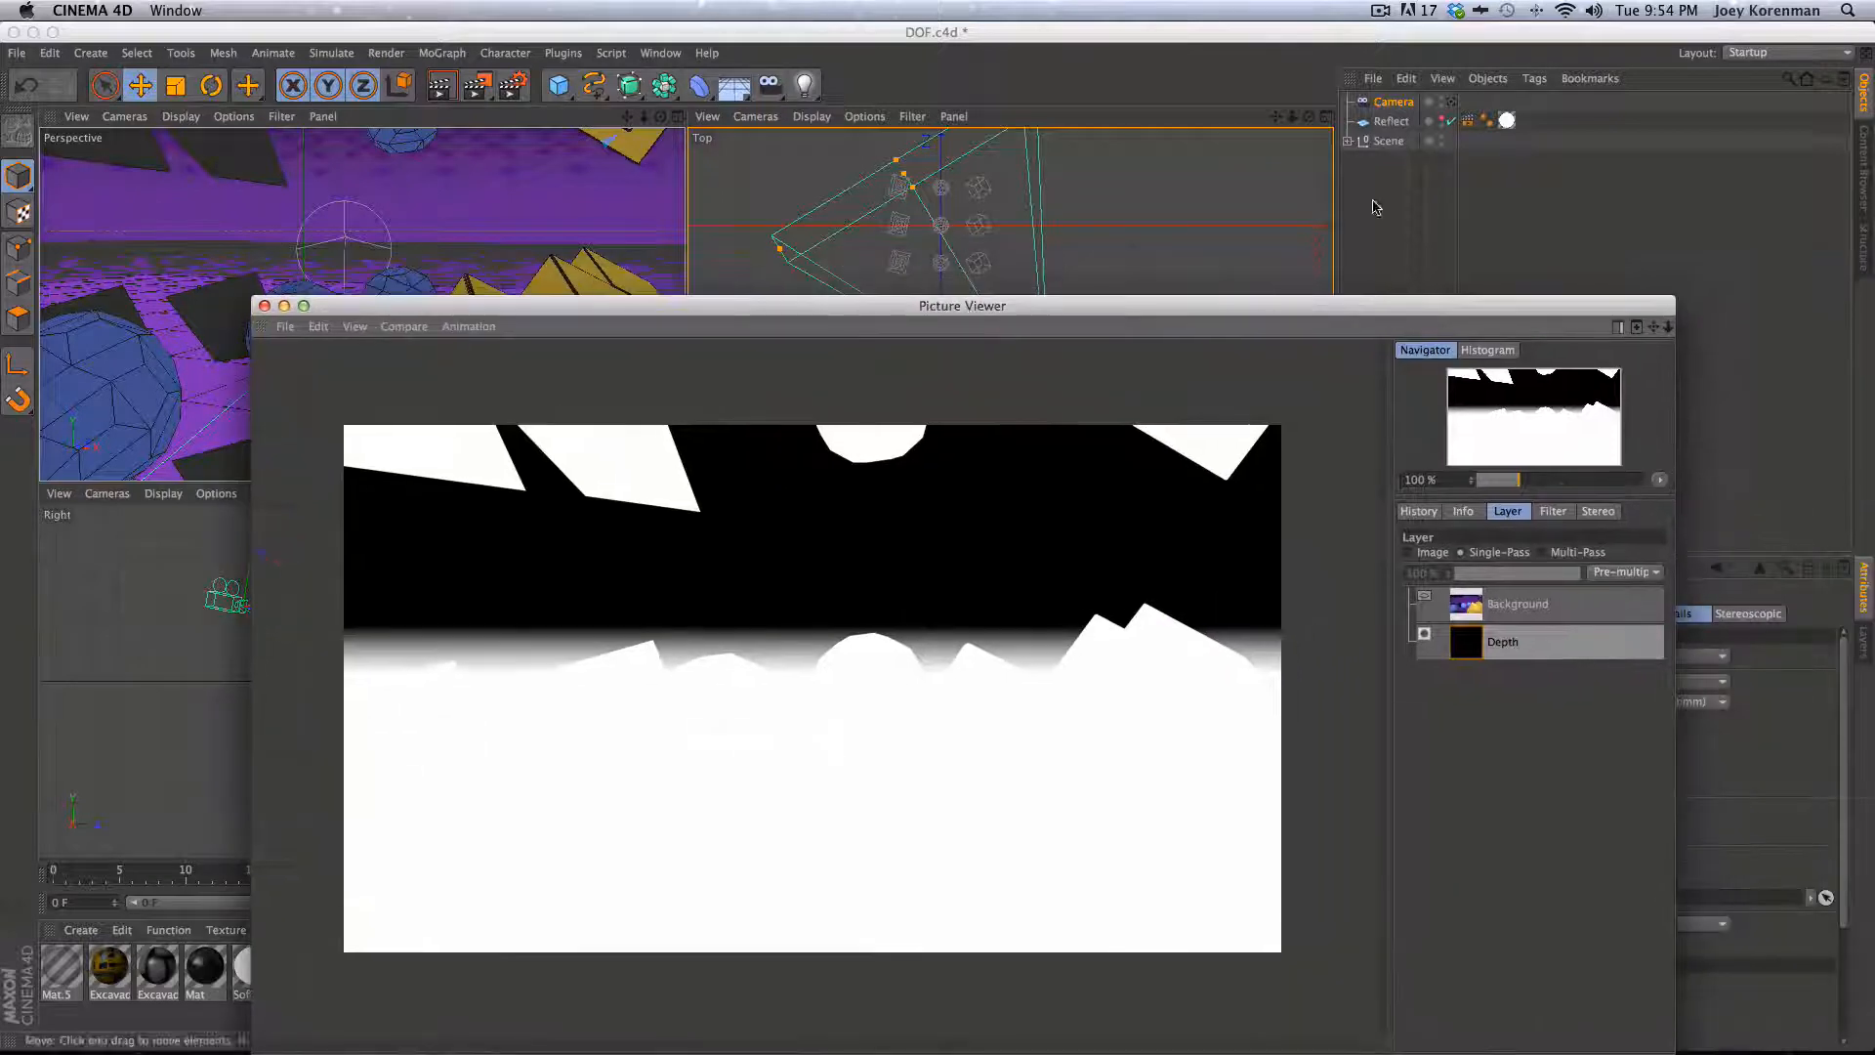
left_click(1393, 108)
left_click(1451, 102)
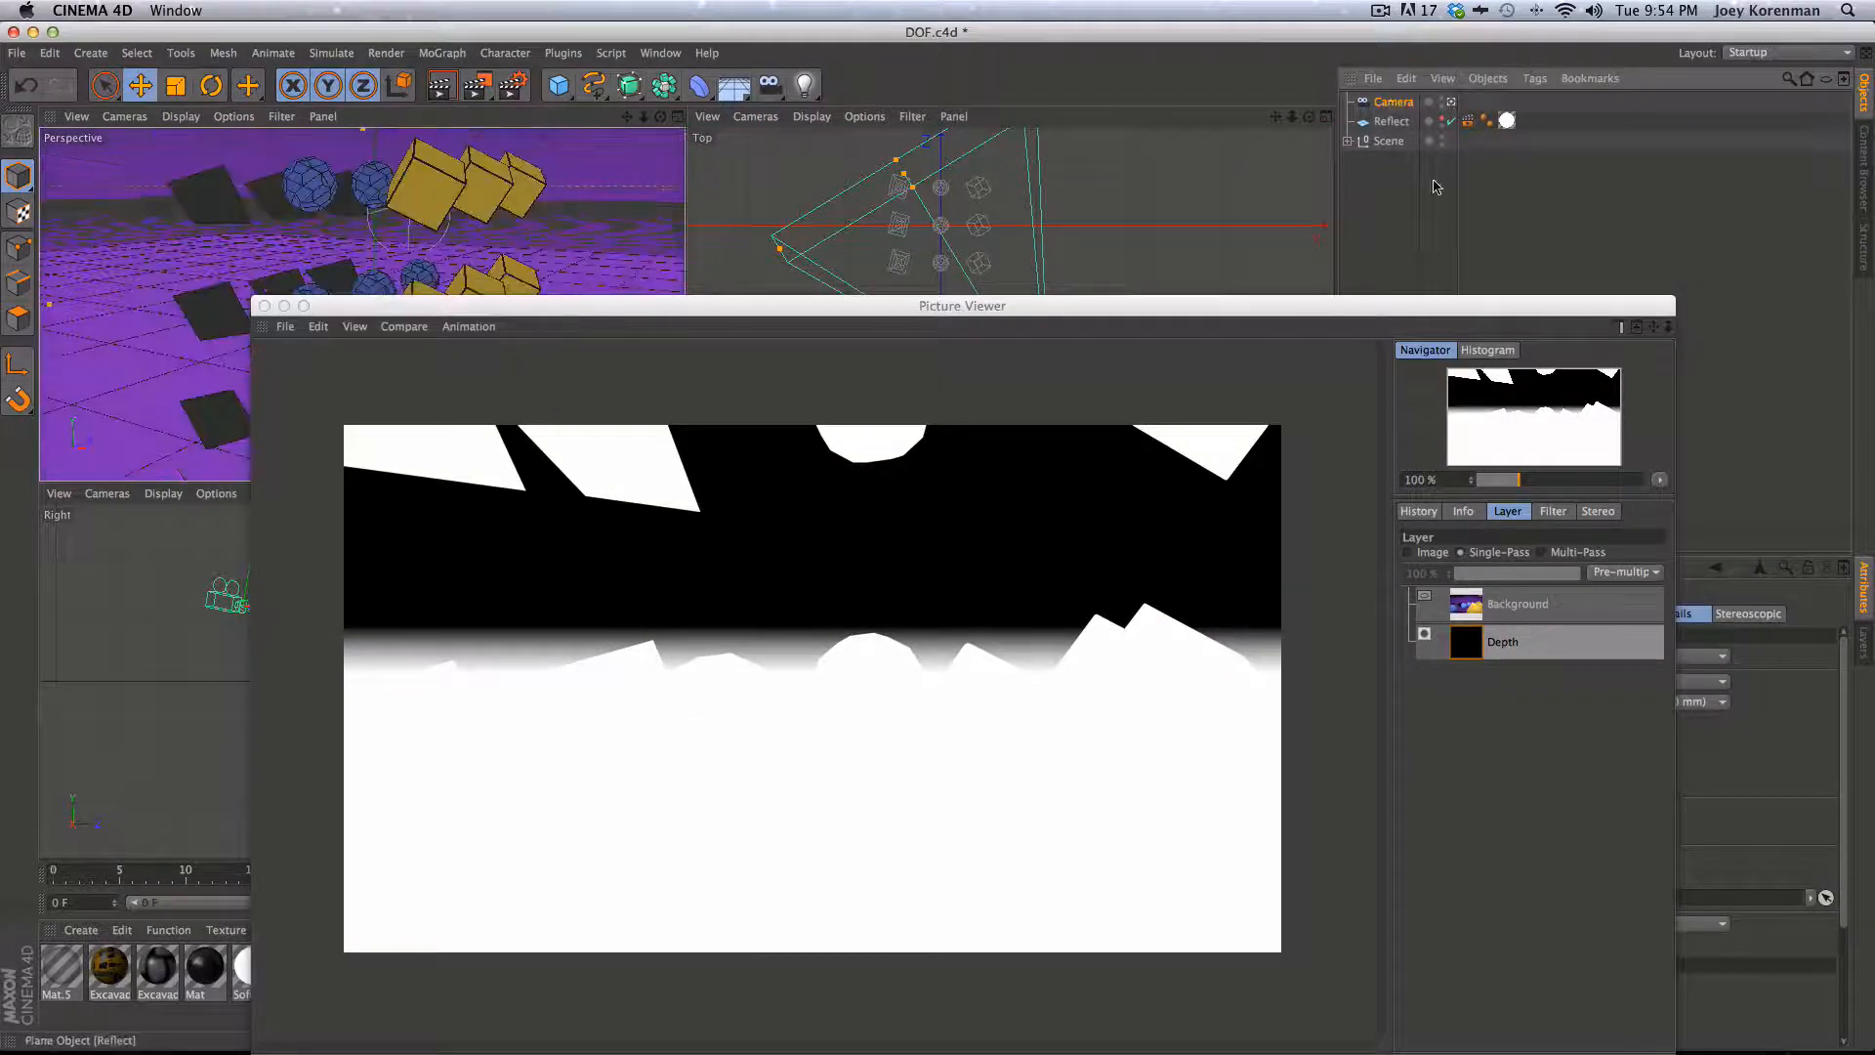
key("shift+r")
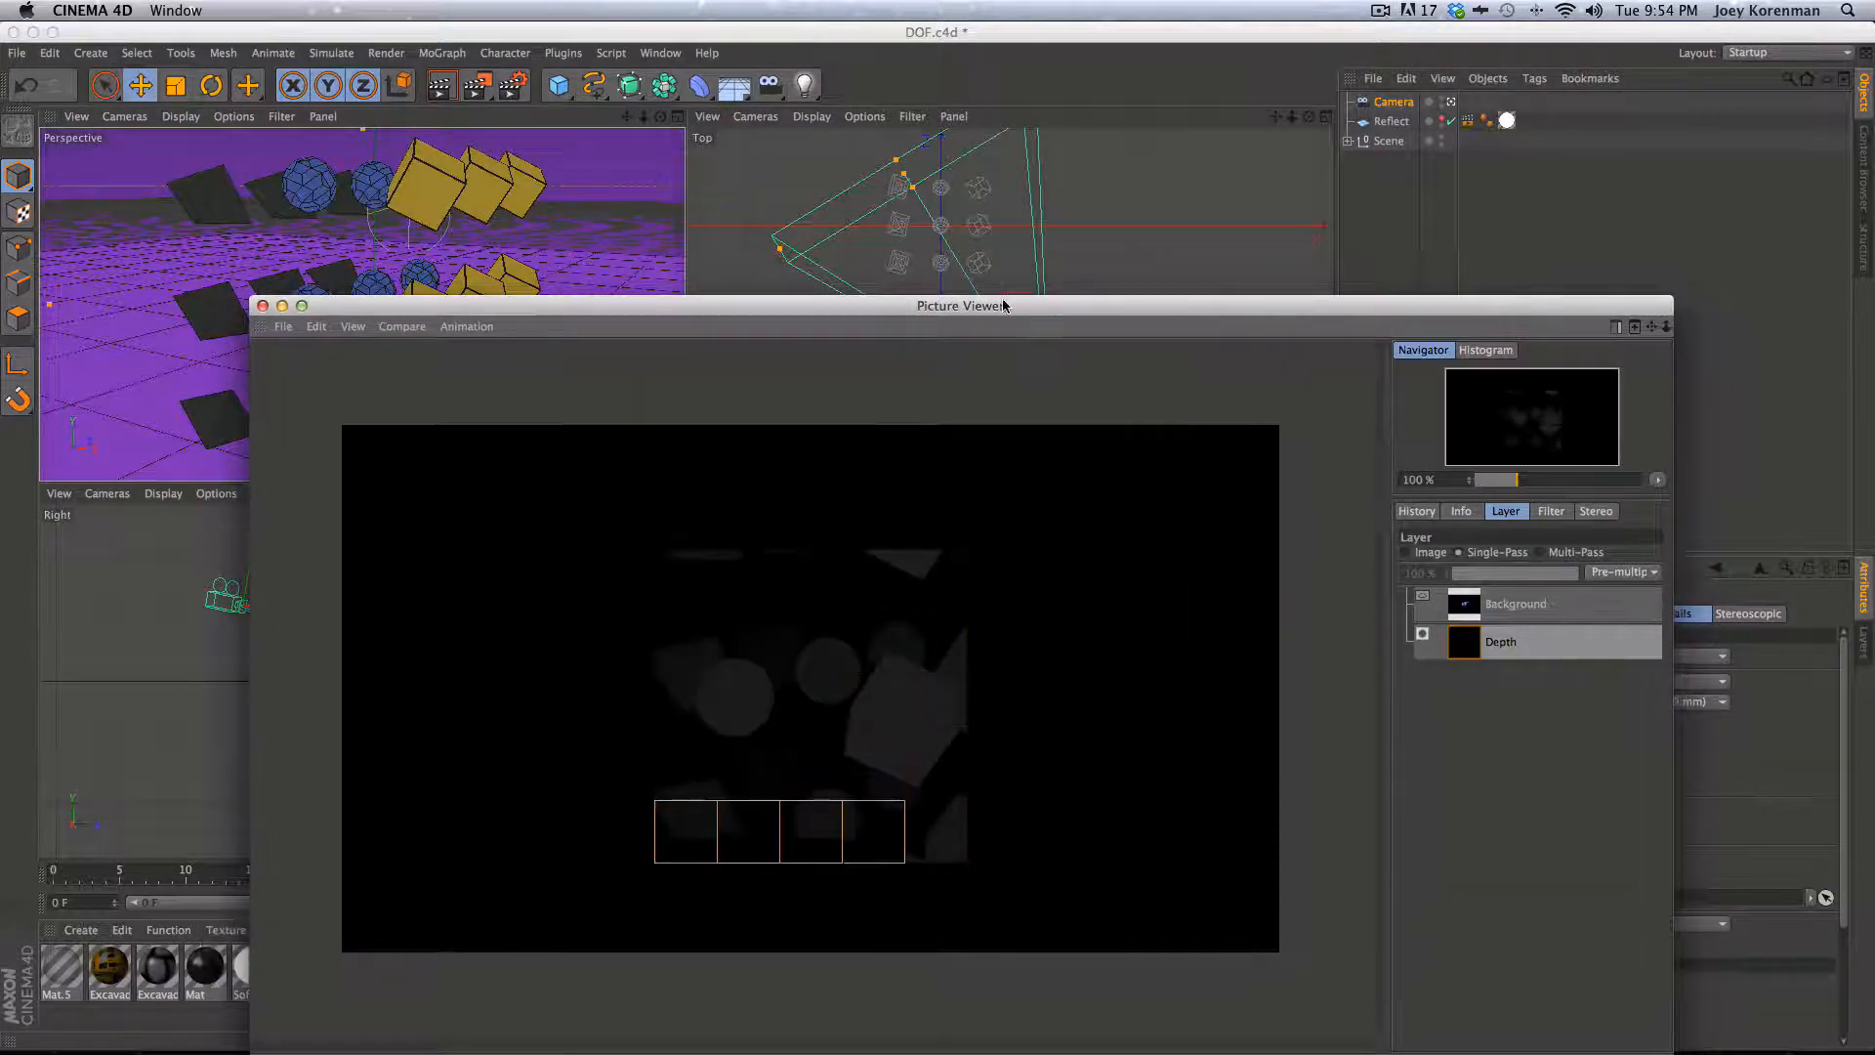
left_click_drag(1003, 305, 982, 194)
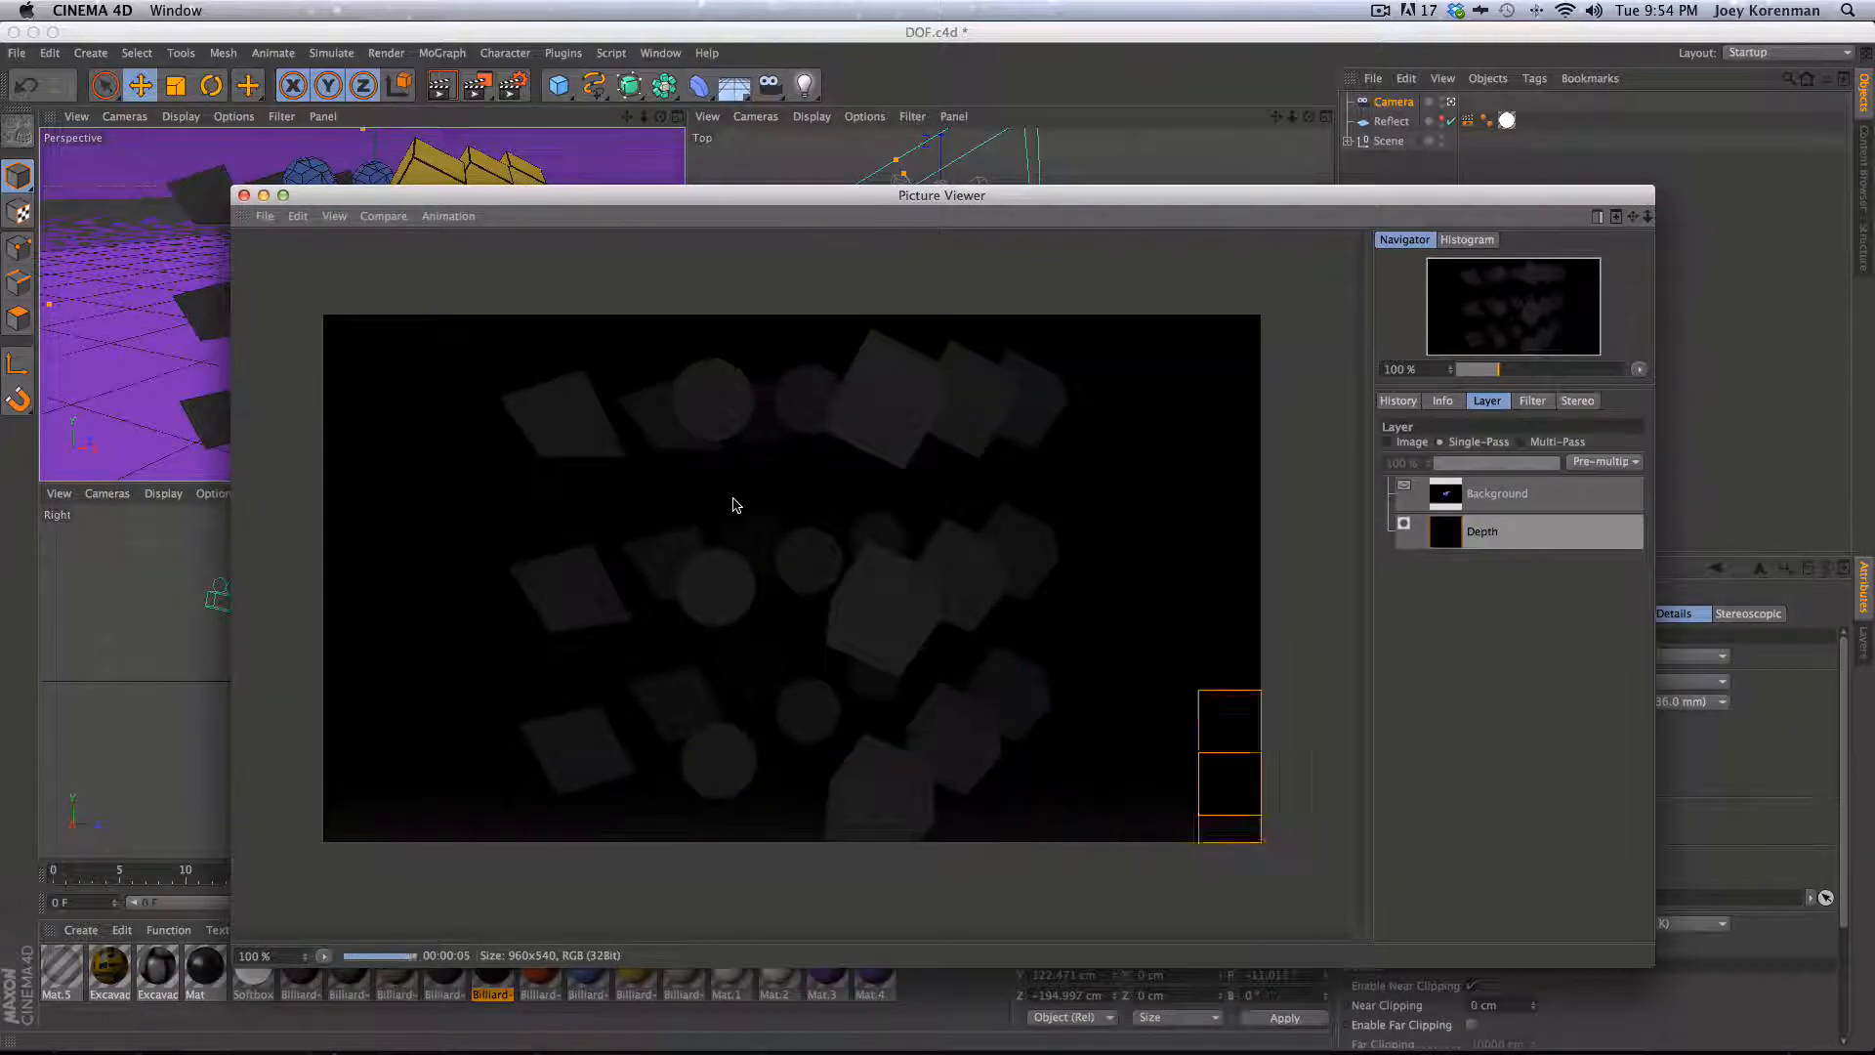
left_click_drag(896, 202, 893, 295)
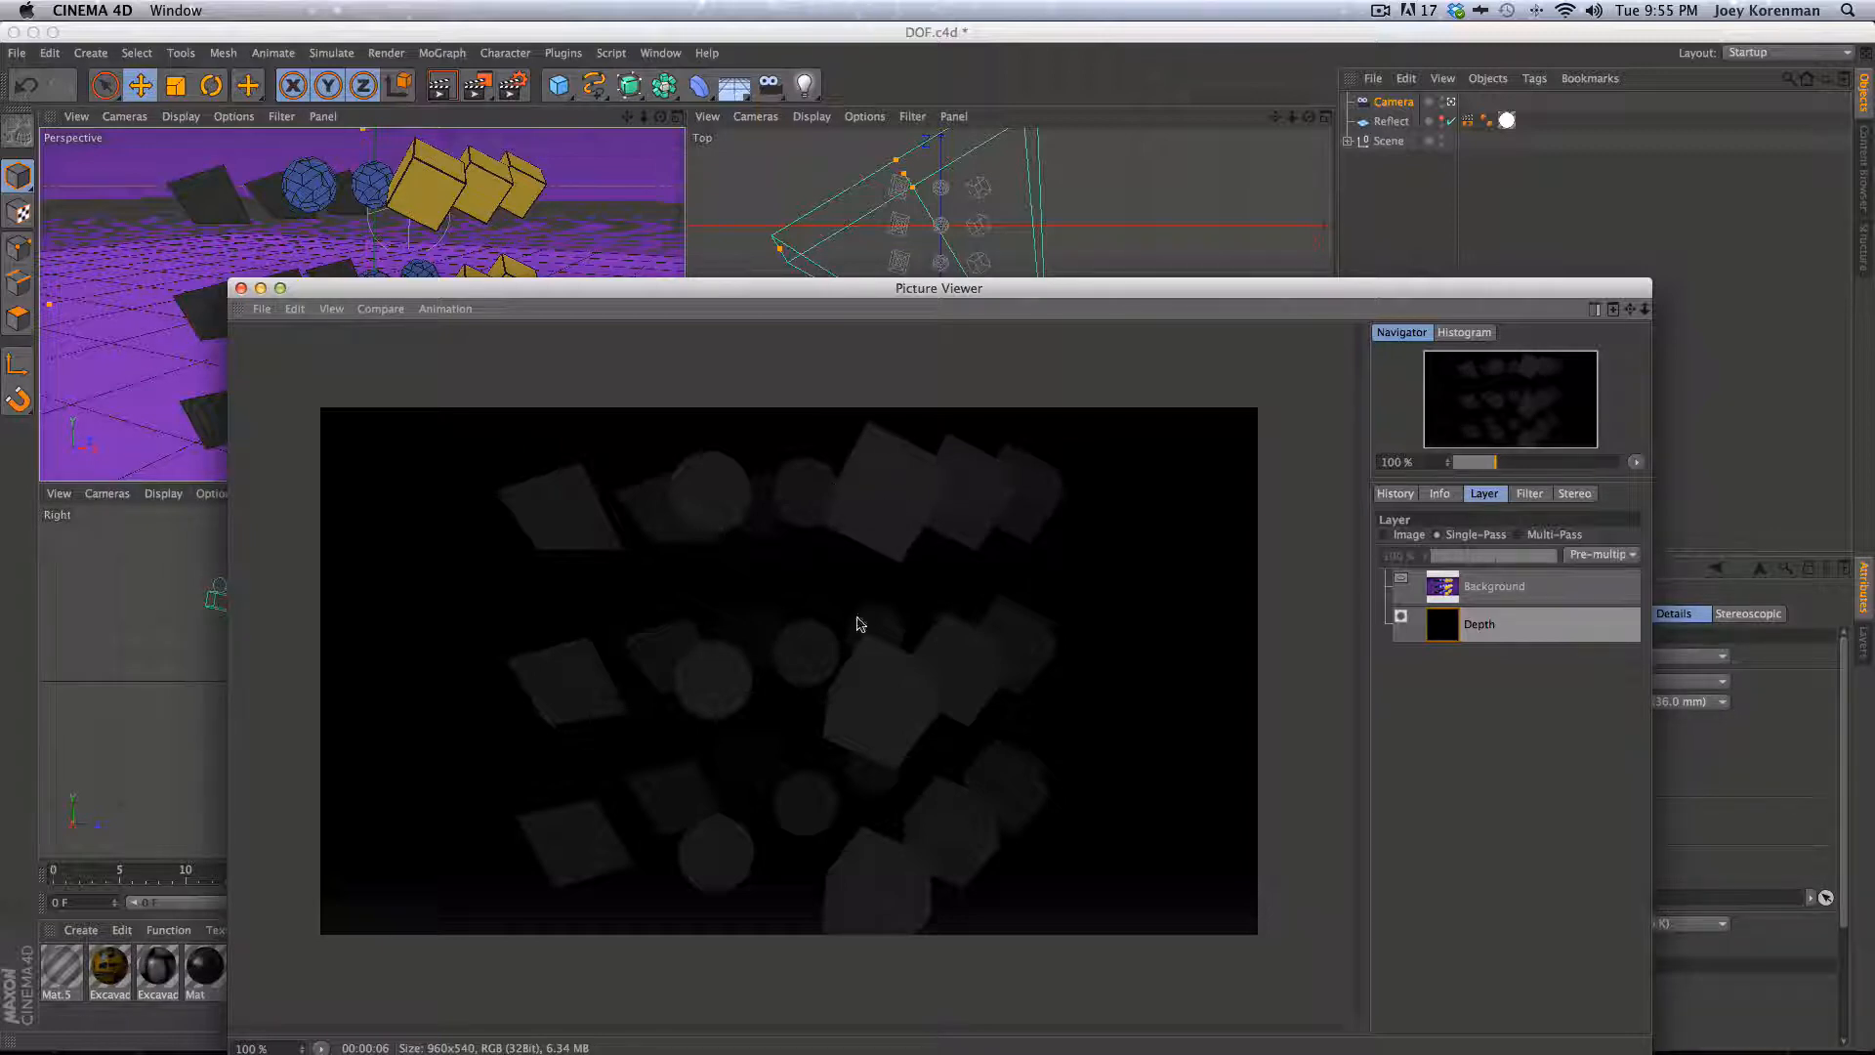
left_click(242, 289)
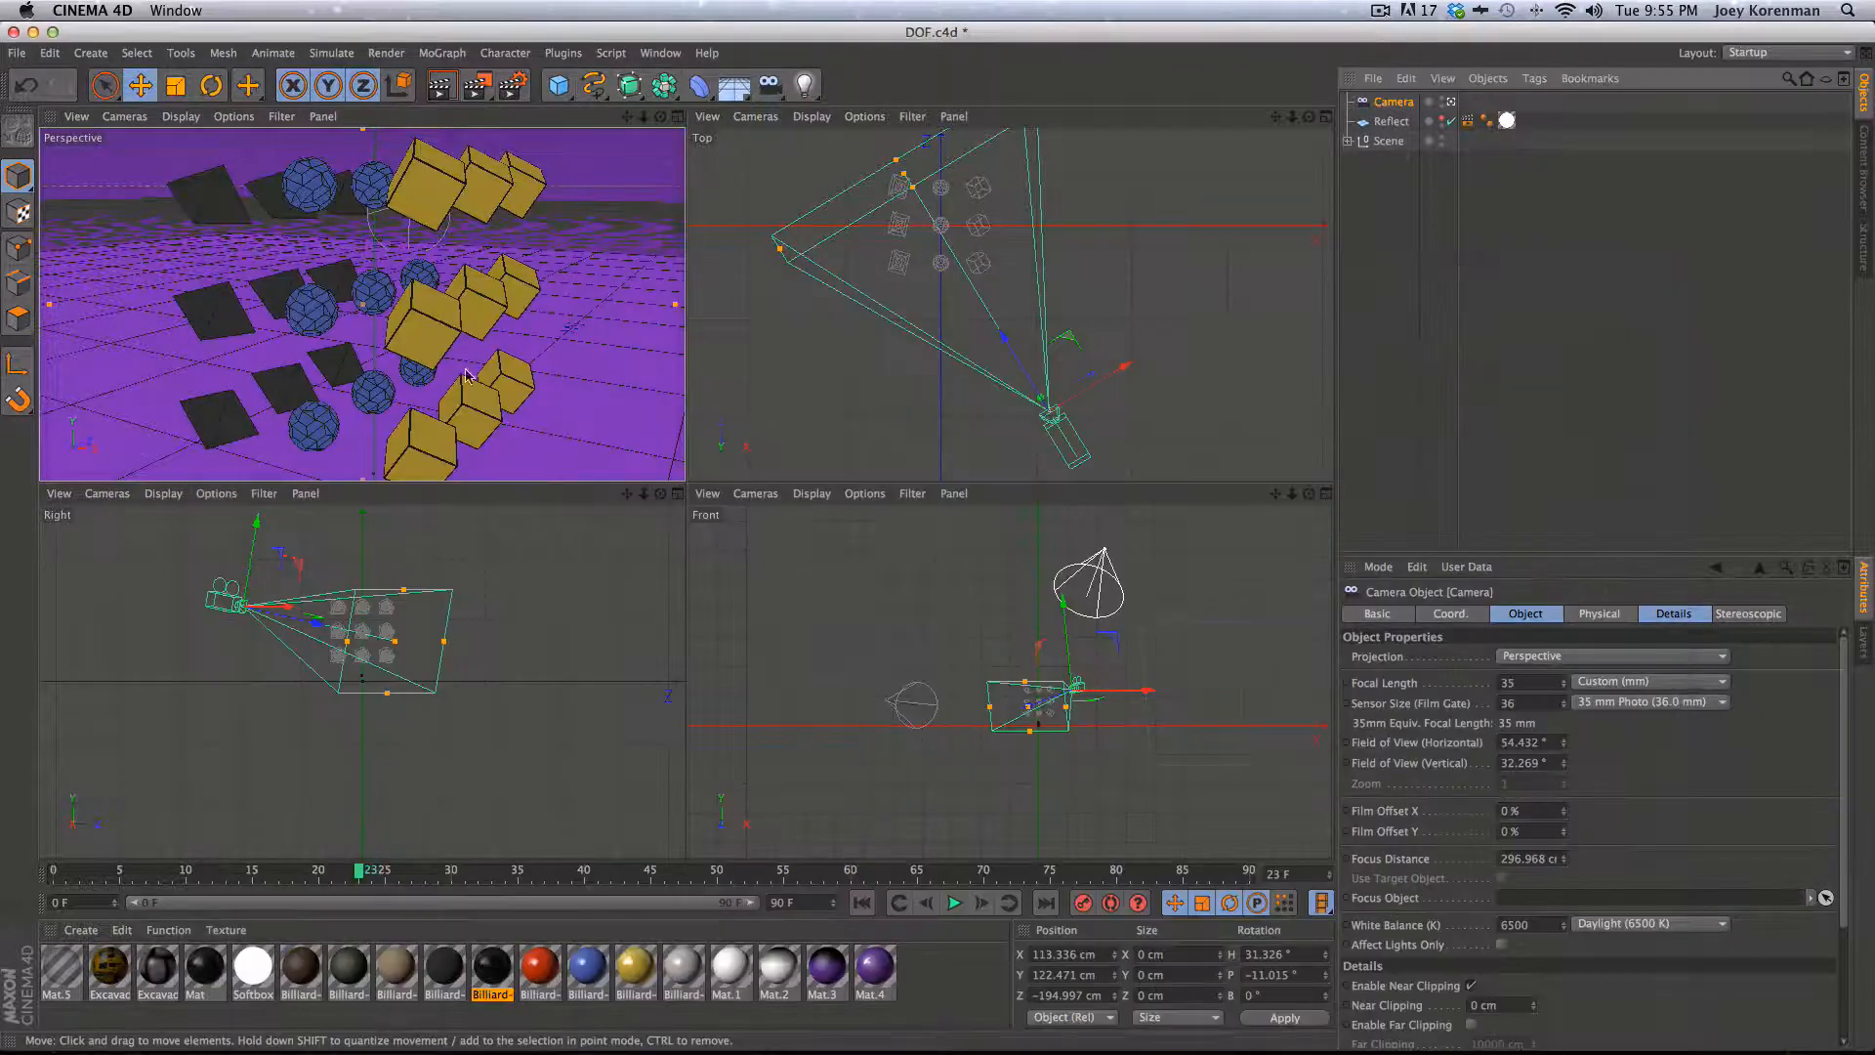
- Drag the camera's focus distance onto the nearest clones at about 36 cm
key("2")
left_click_drag(385, 355, 438, 277)
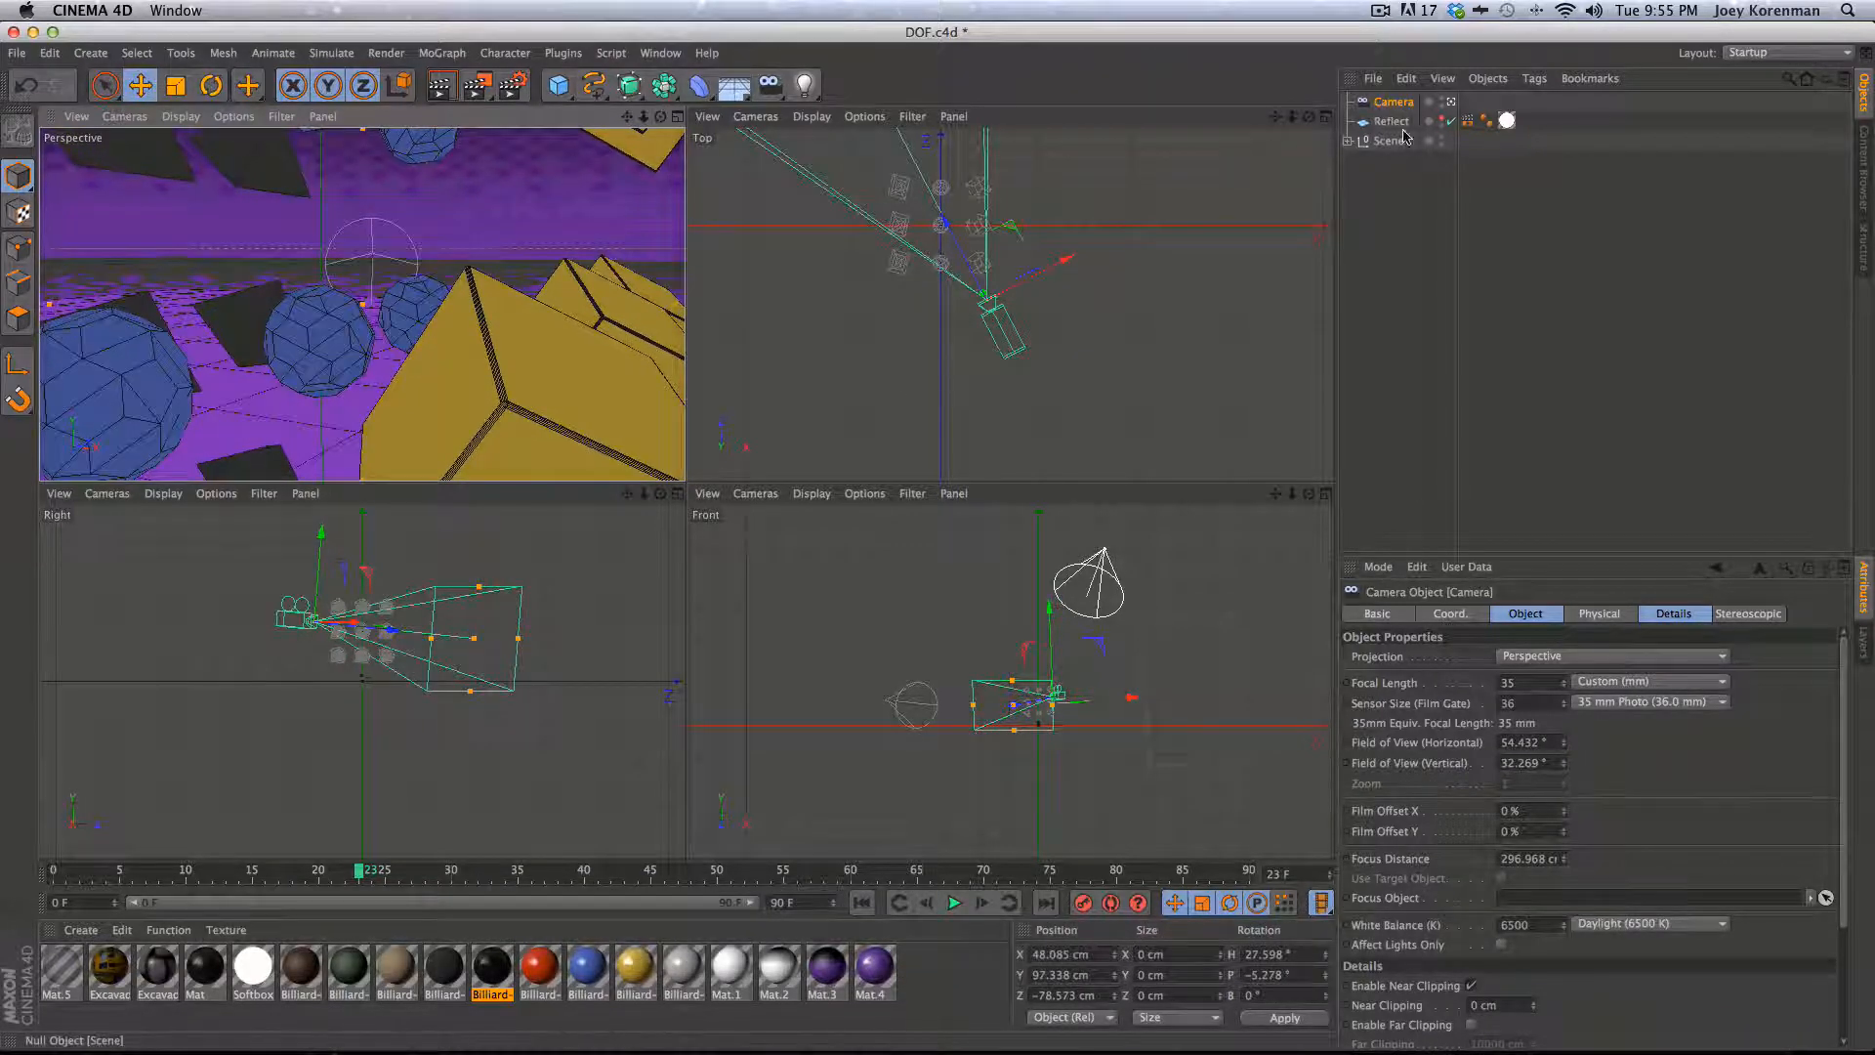
left_click_drag(1192, 289, 1185, 370)
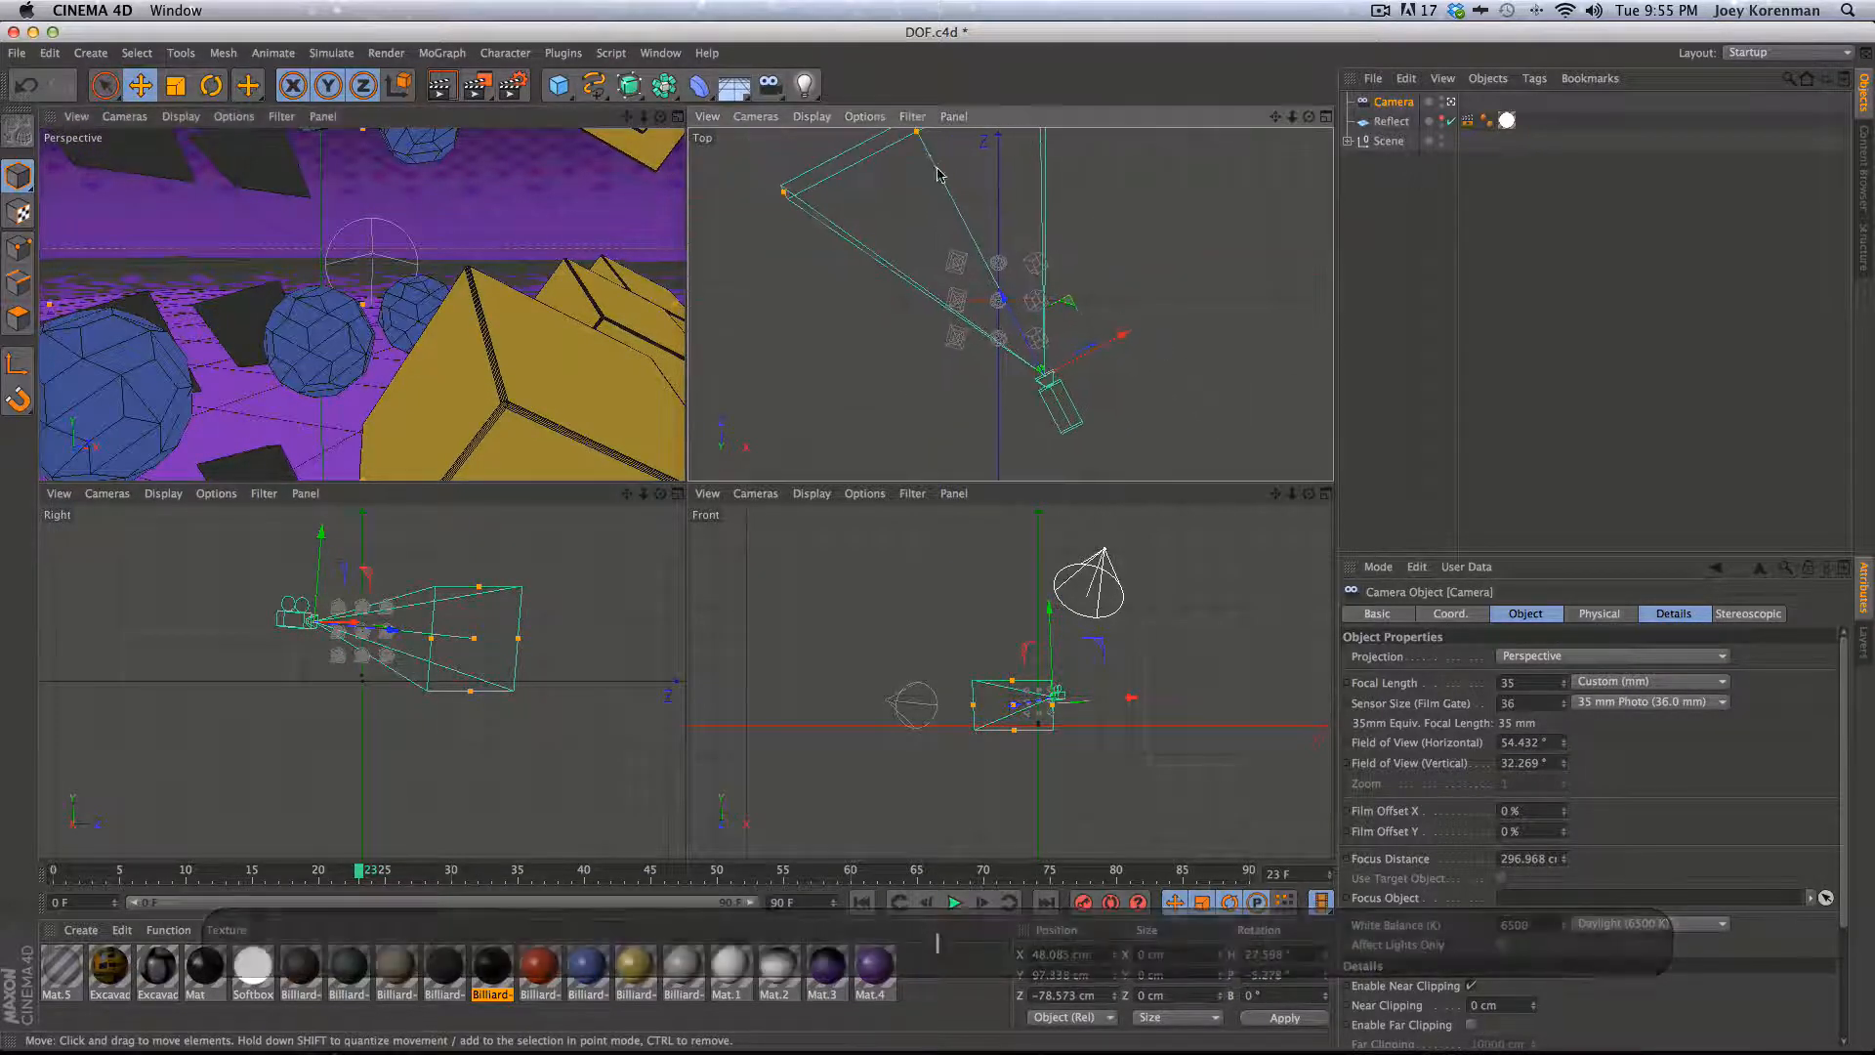
left_click_drag(916, 133, 1052, 391)
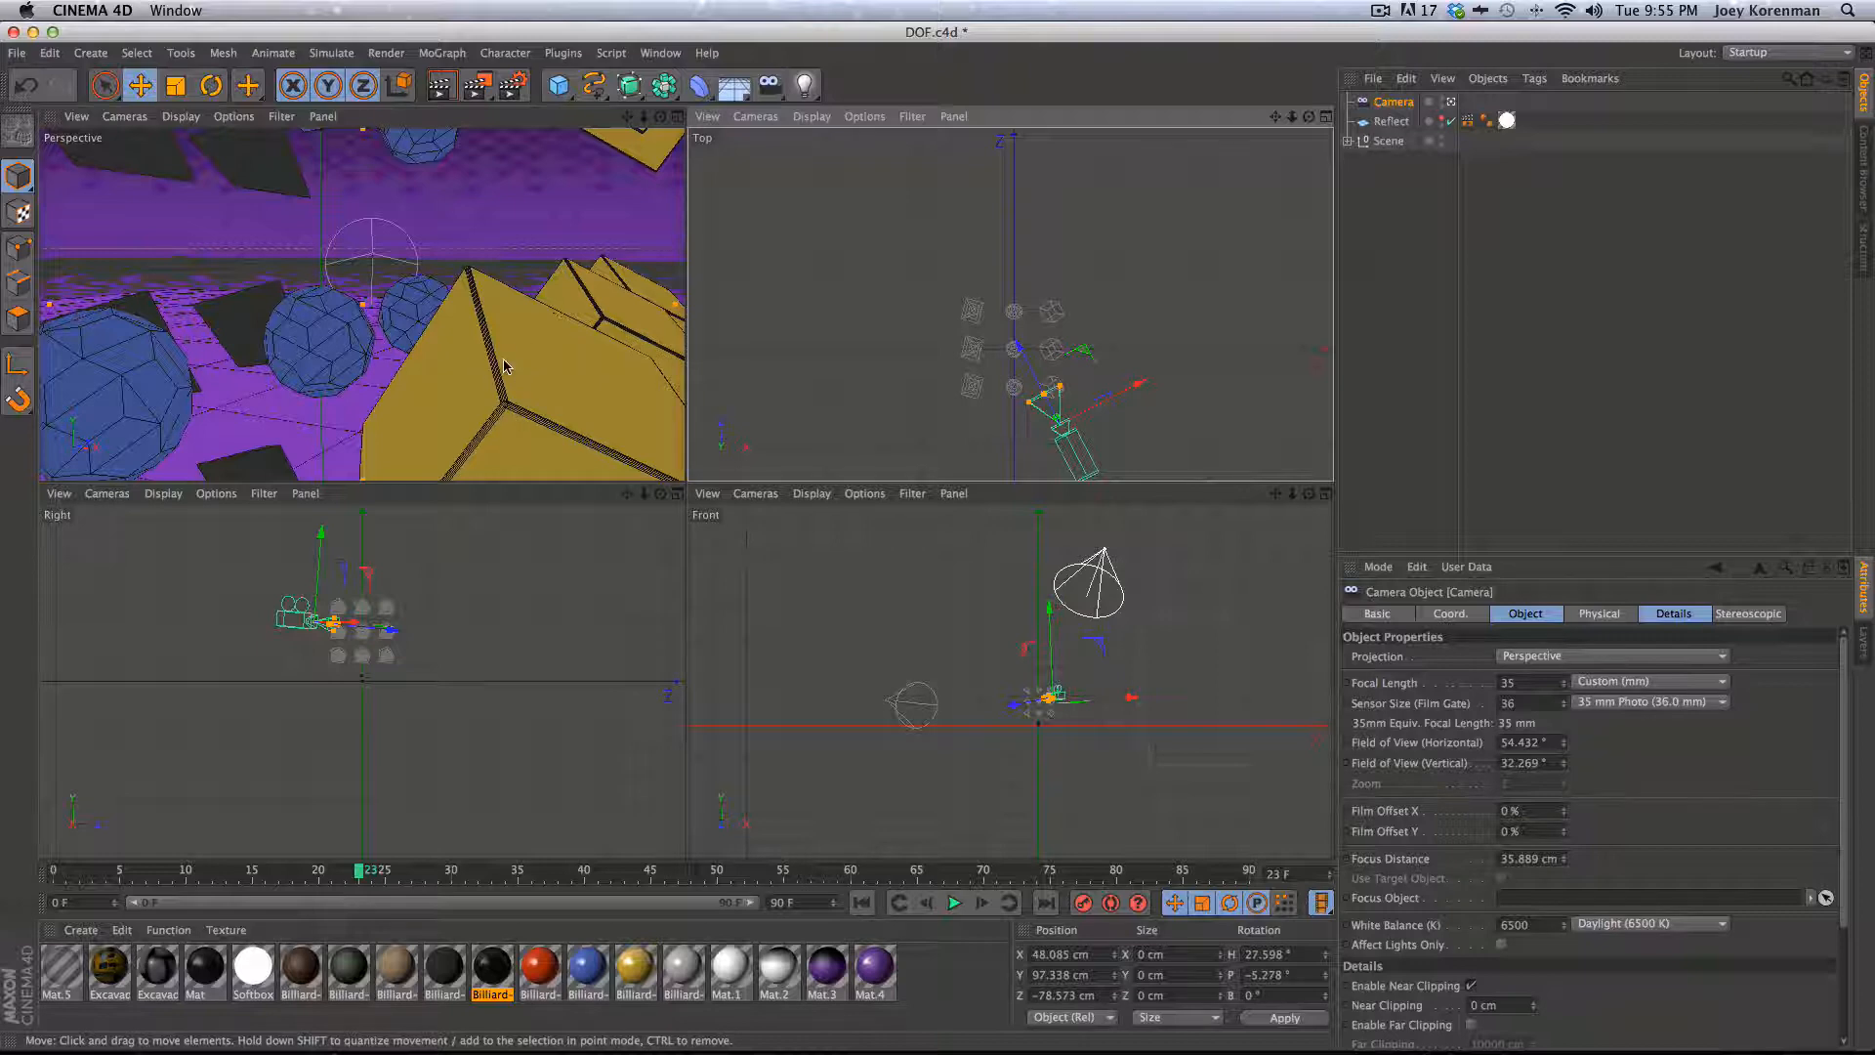
- Start a render to the Picture Viewer and stop the running render
key("shift+r")
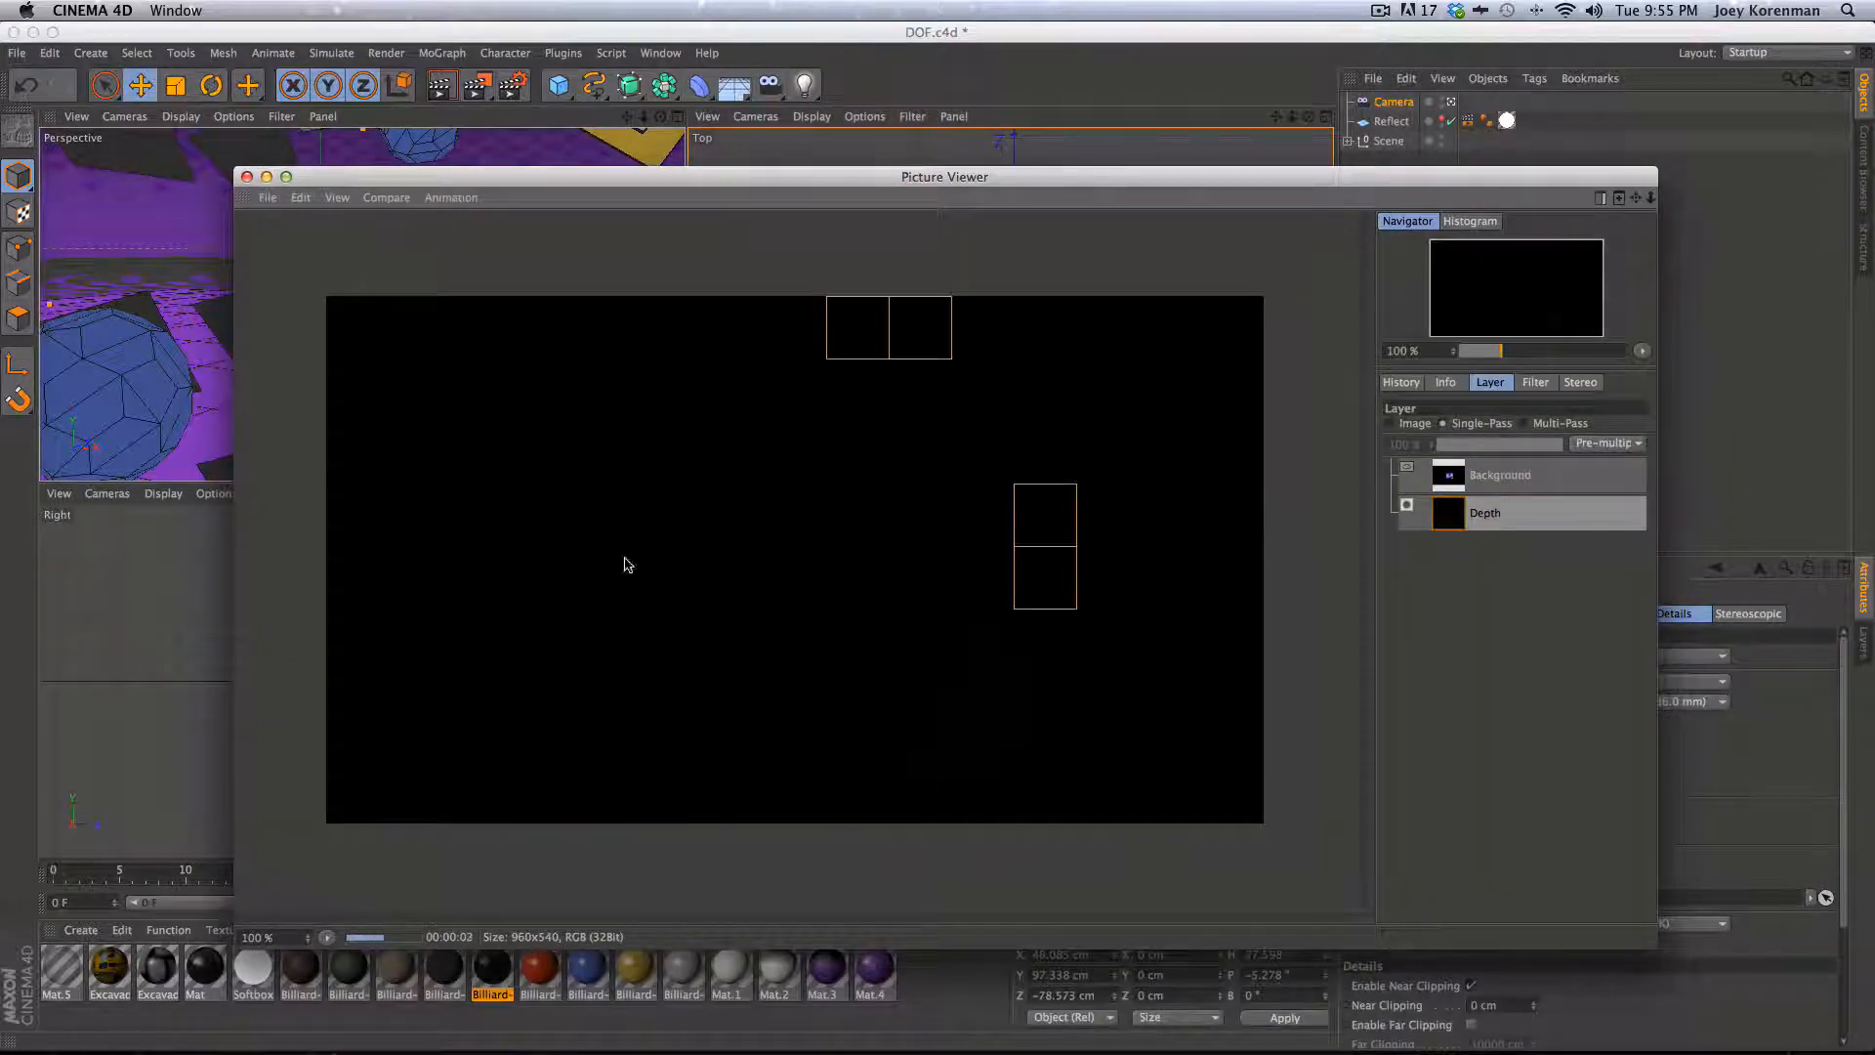
key("shift+r")
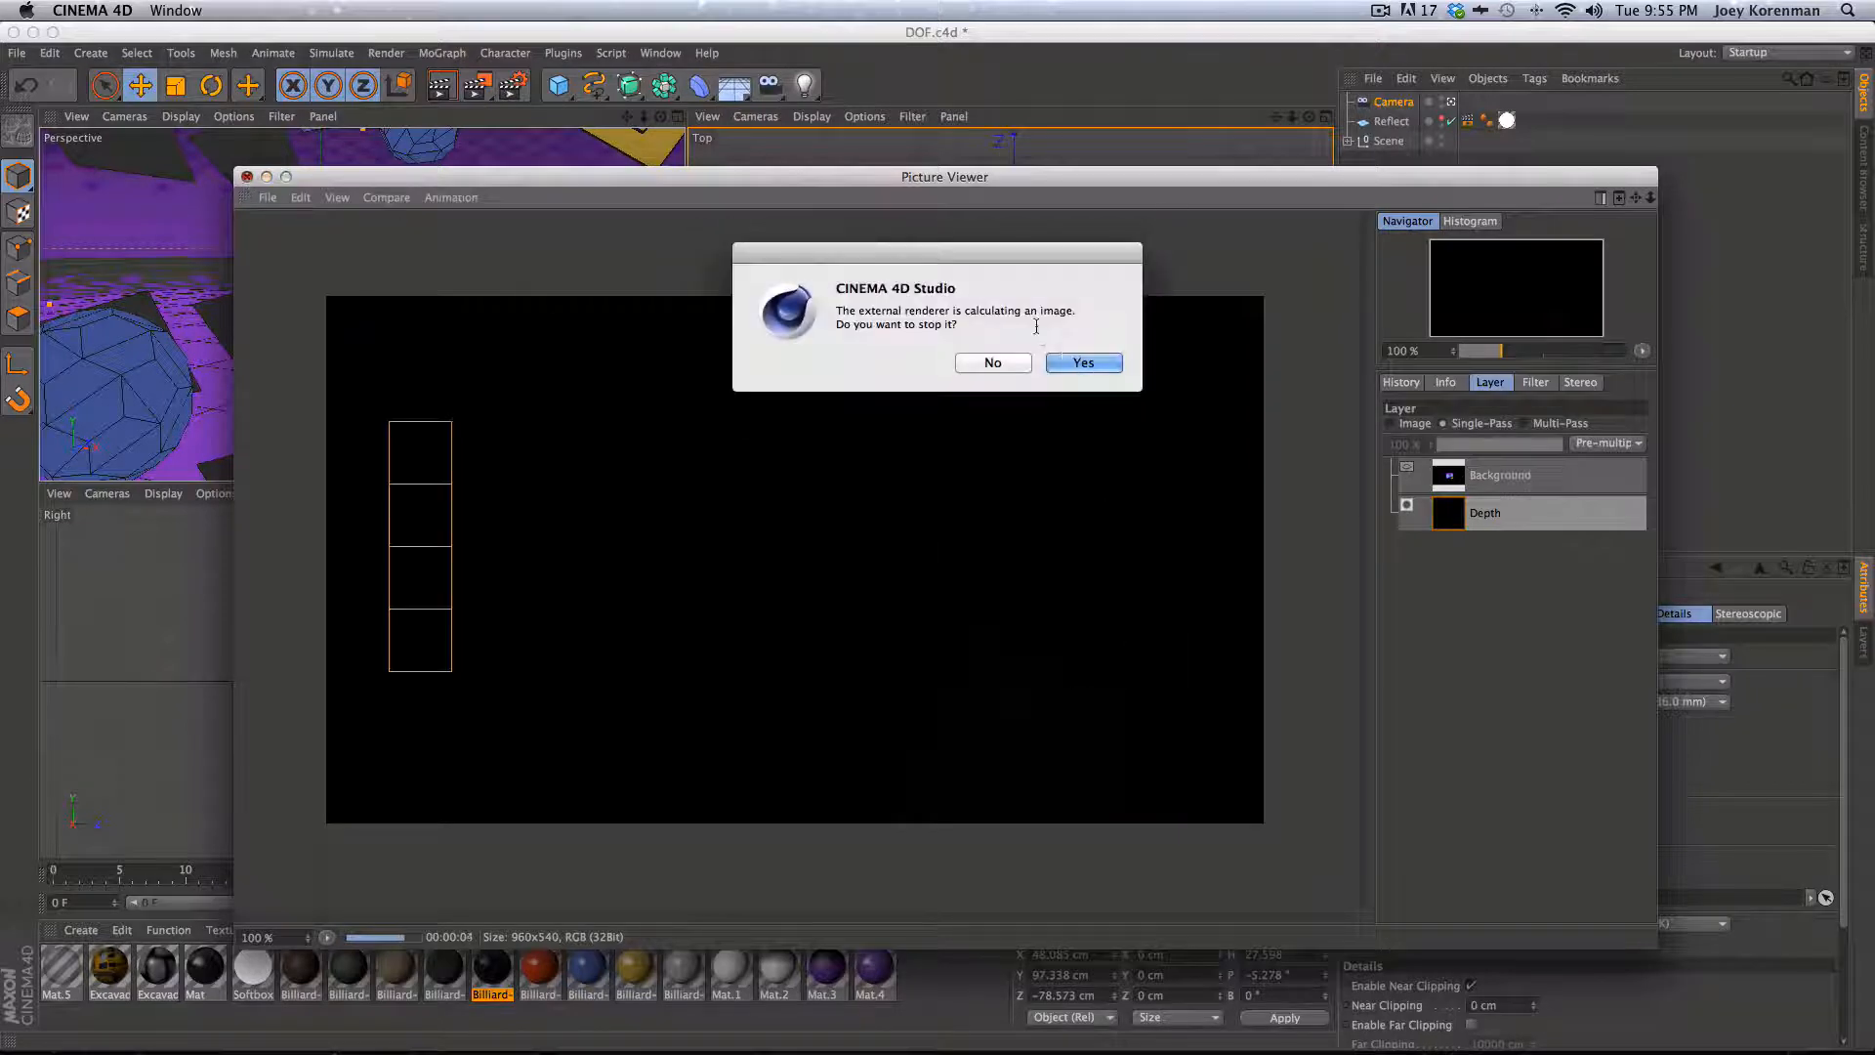
left_click(1076, 362)
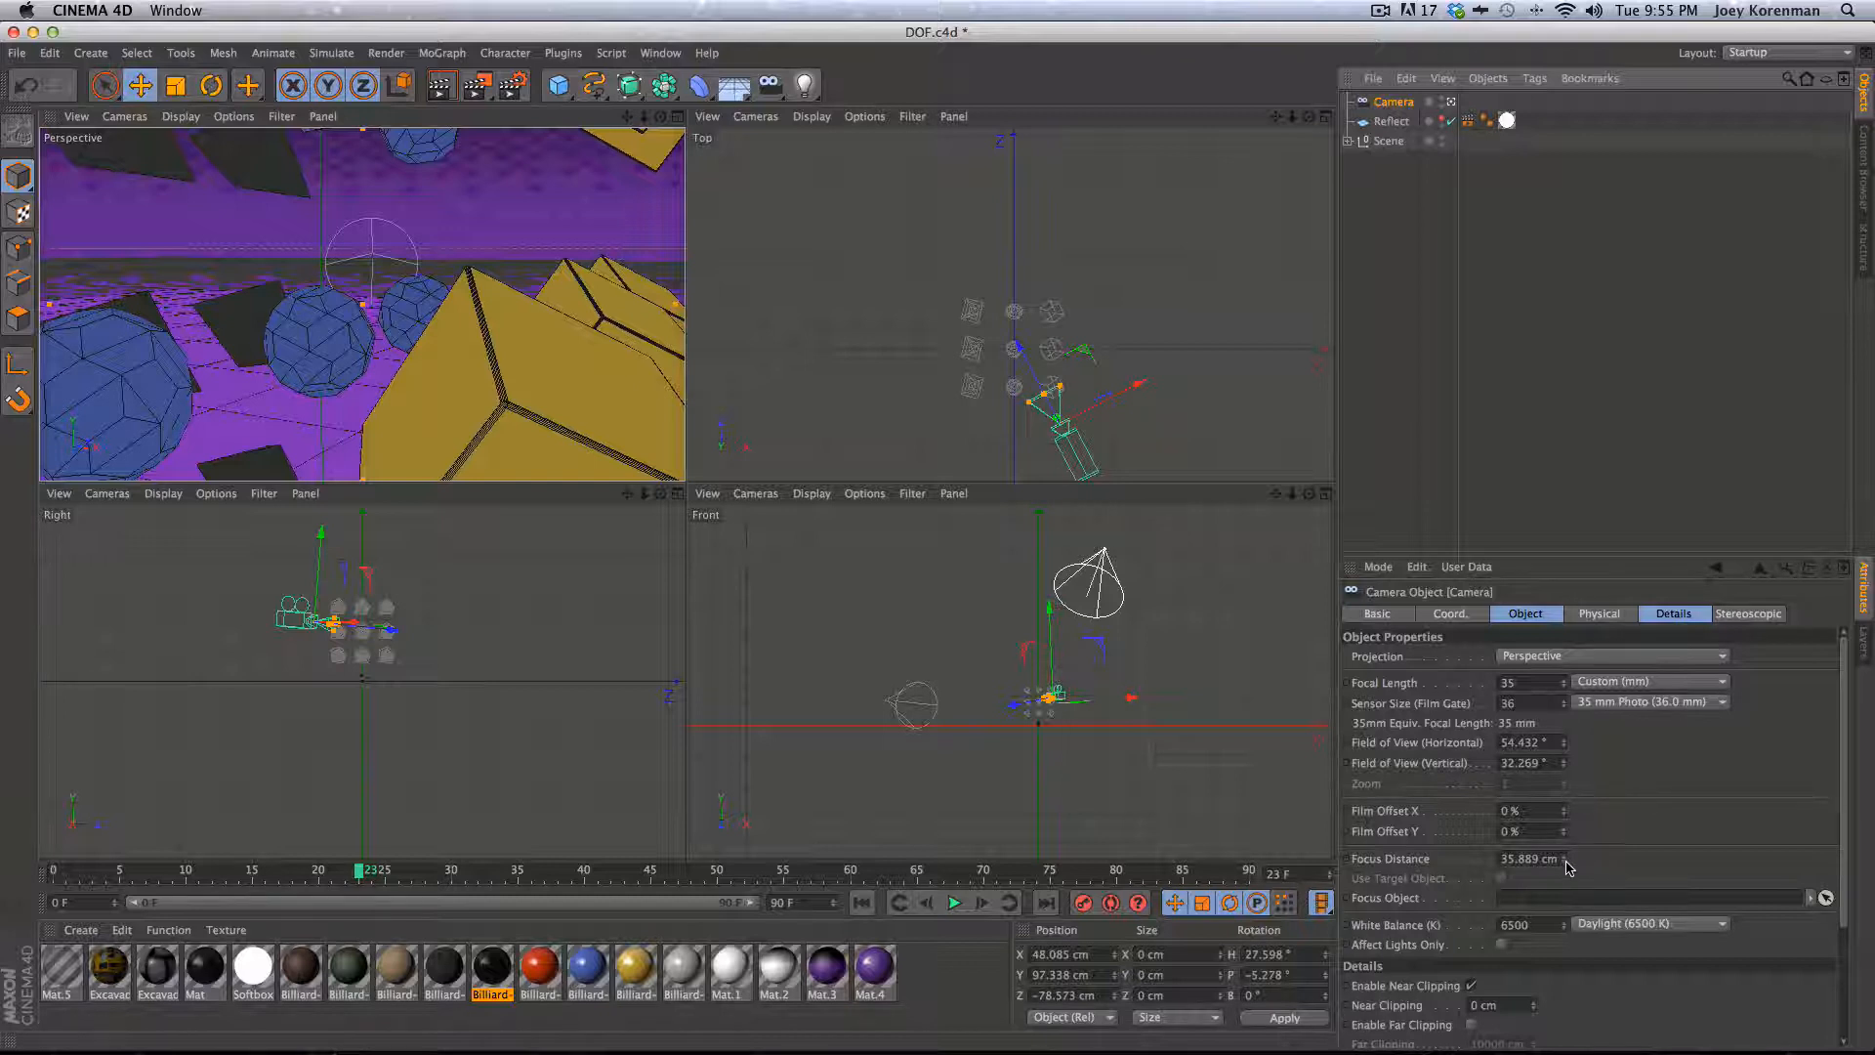
- Reduce the camera's focus distance to about 15 cm
key("2")
left_click_drag(460, 699, 605, 687)
key("1")
left_click_drag(526, 684, 663, 767)
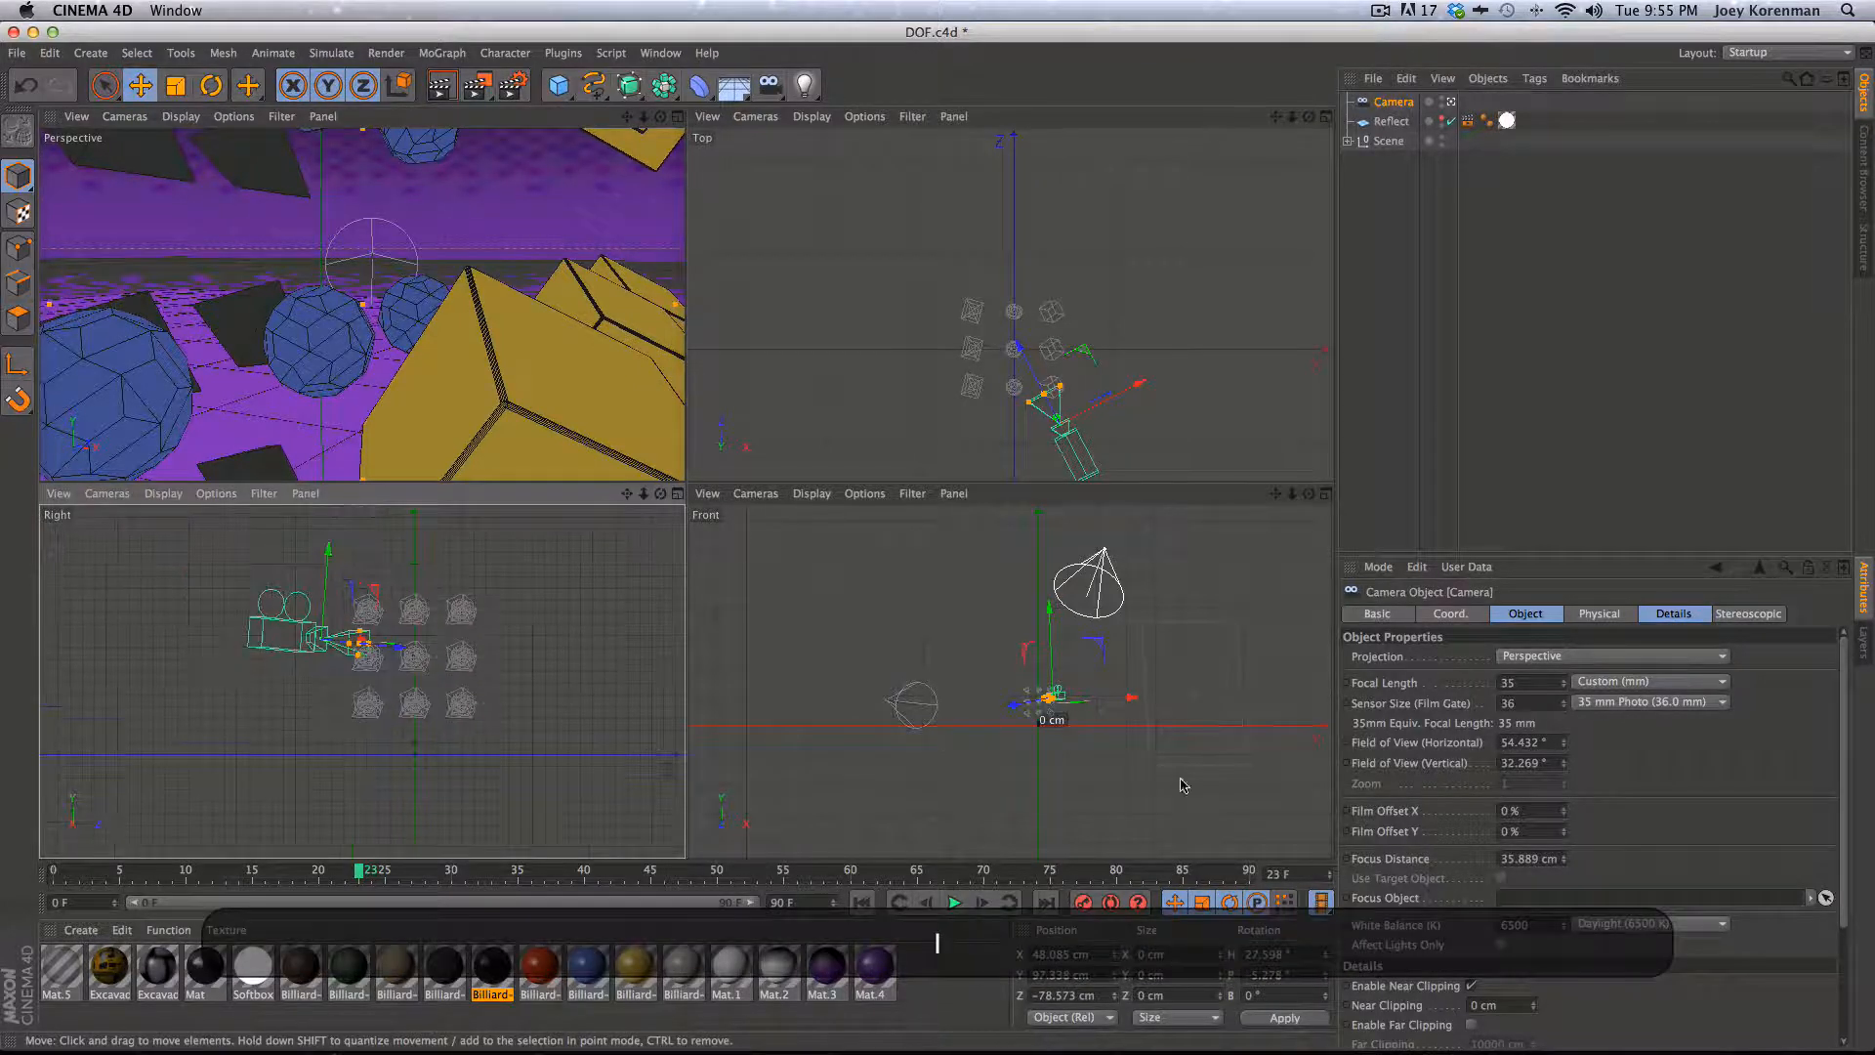
left_click_drag(1565, 863, 1574, 886)
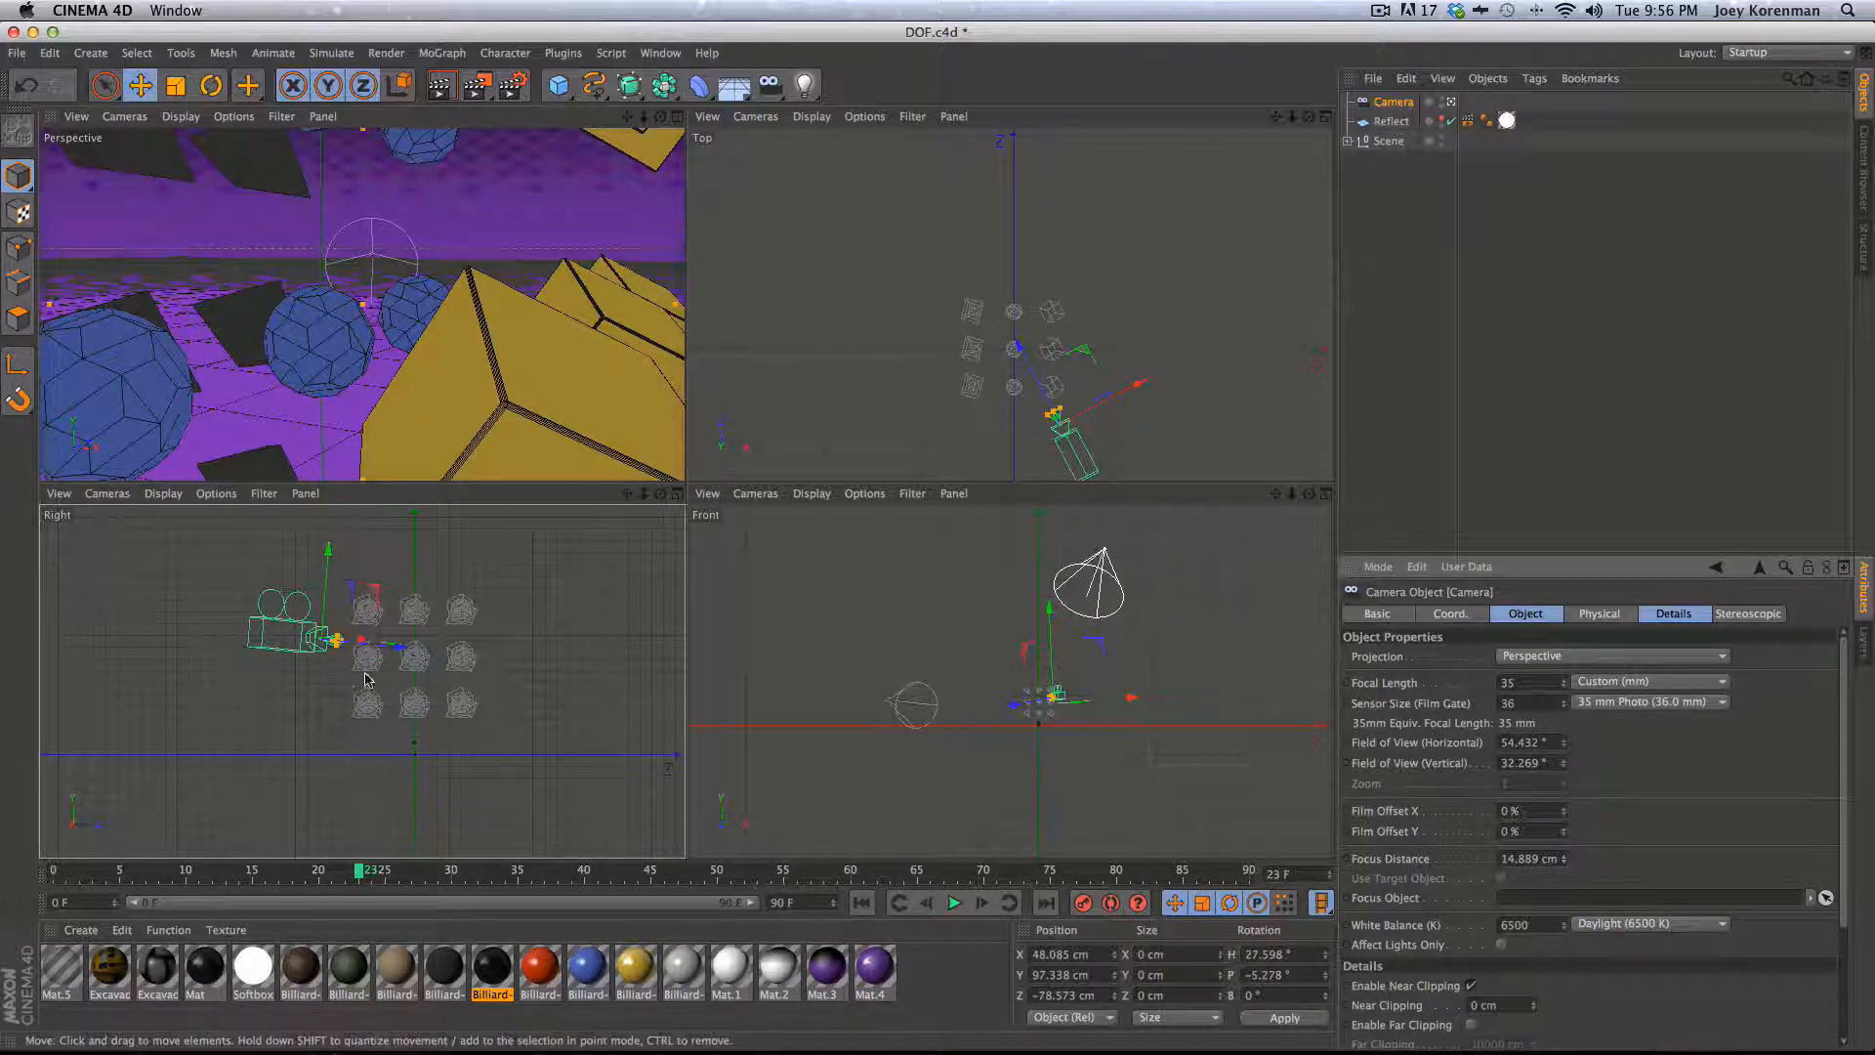
- Enable DOF Map Rear Blur in the camera details and set its End to about 166 cm
left_click(1670, 614)
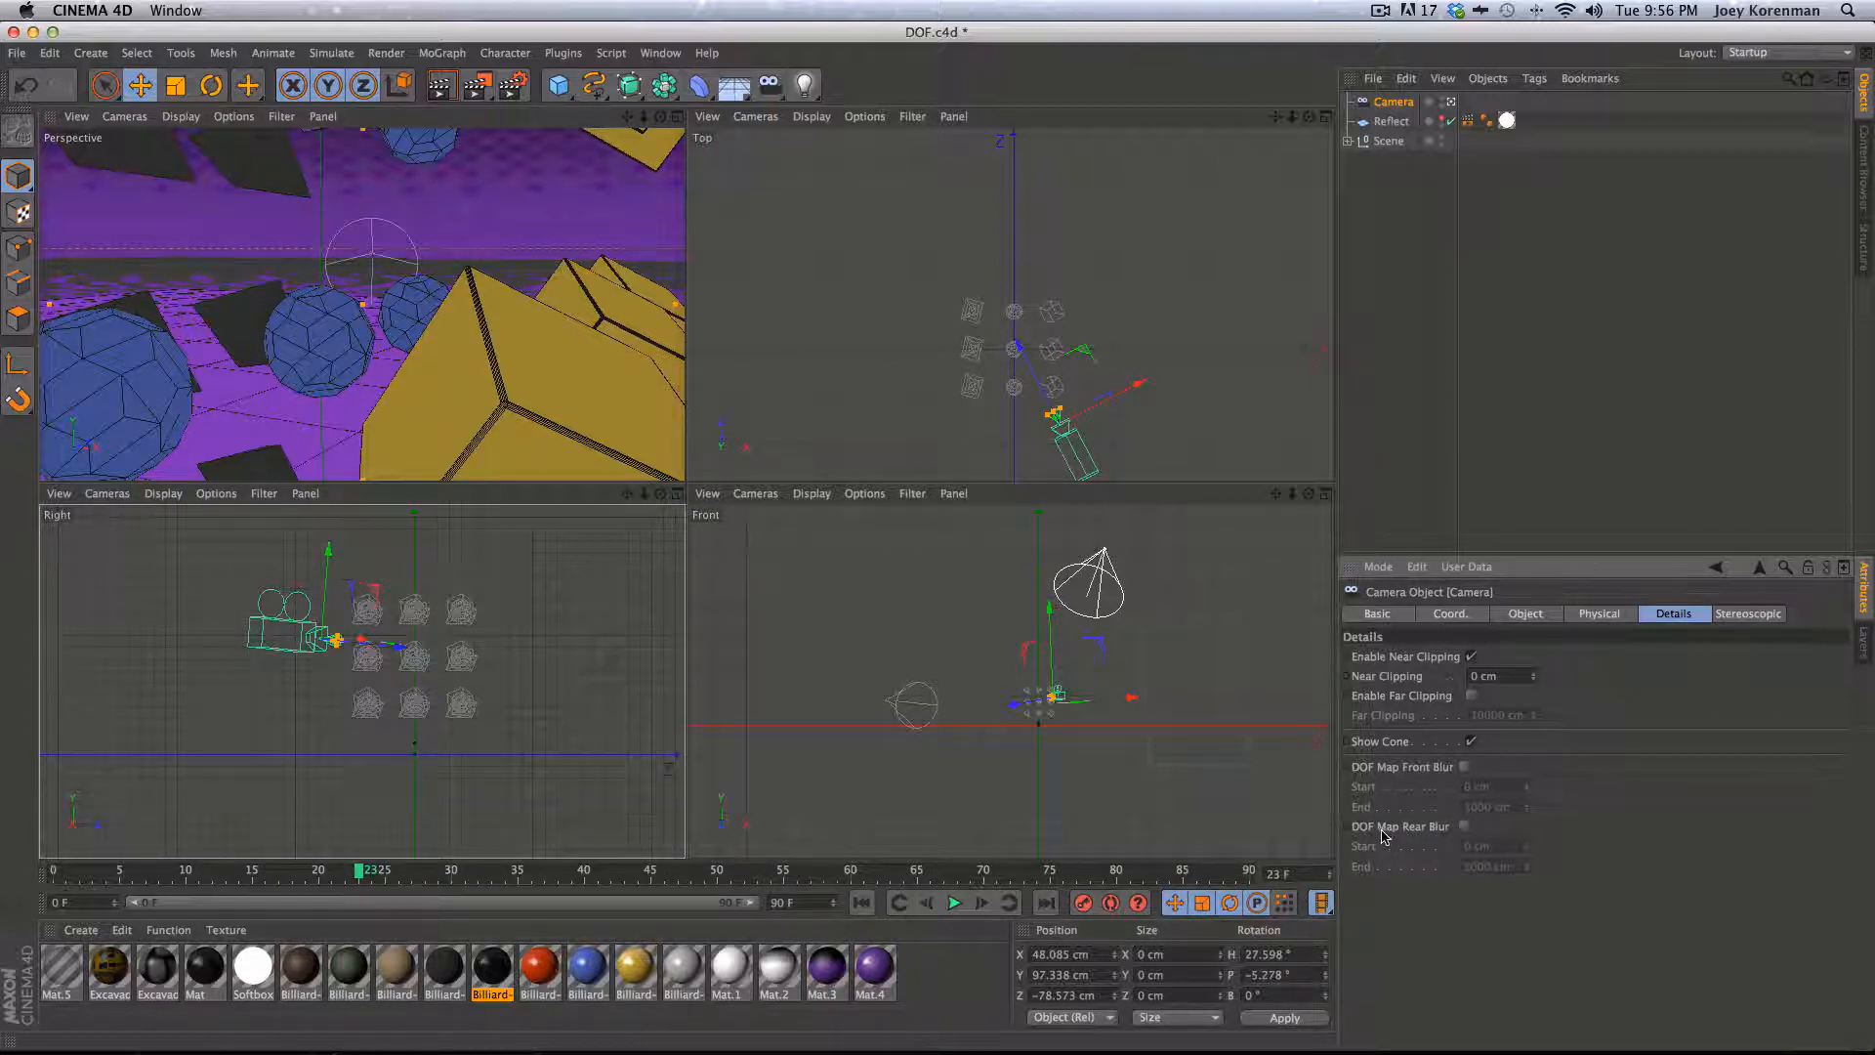
left_click(1465, 827)
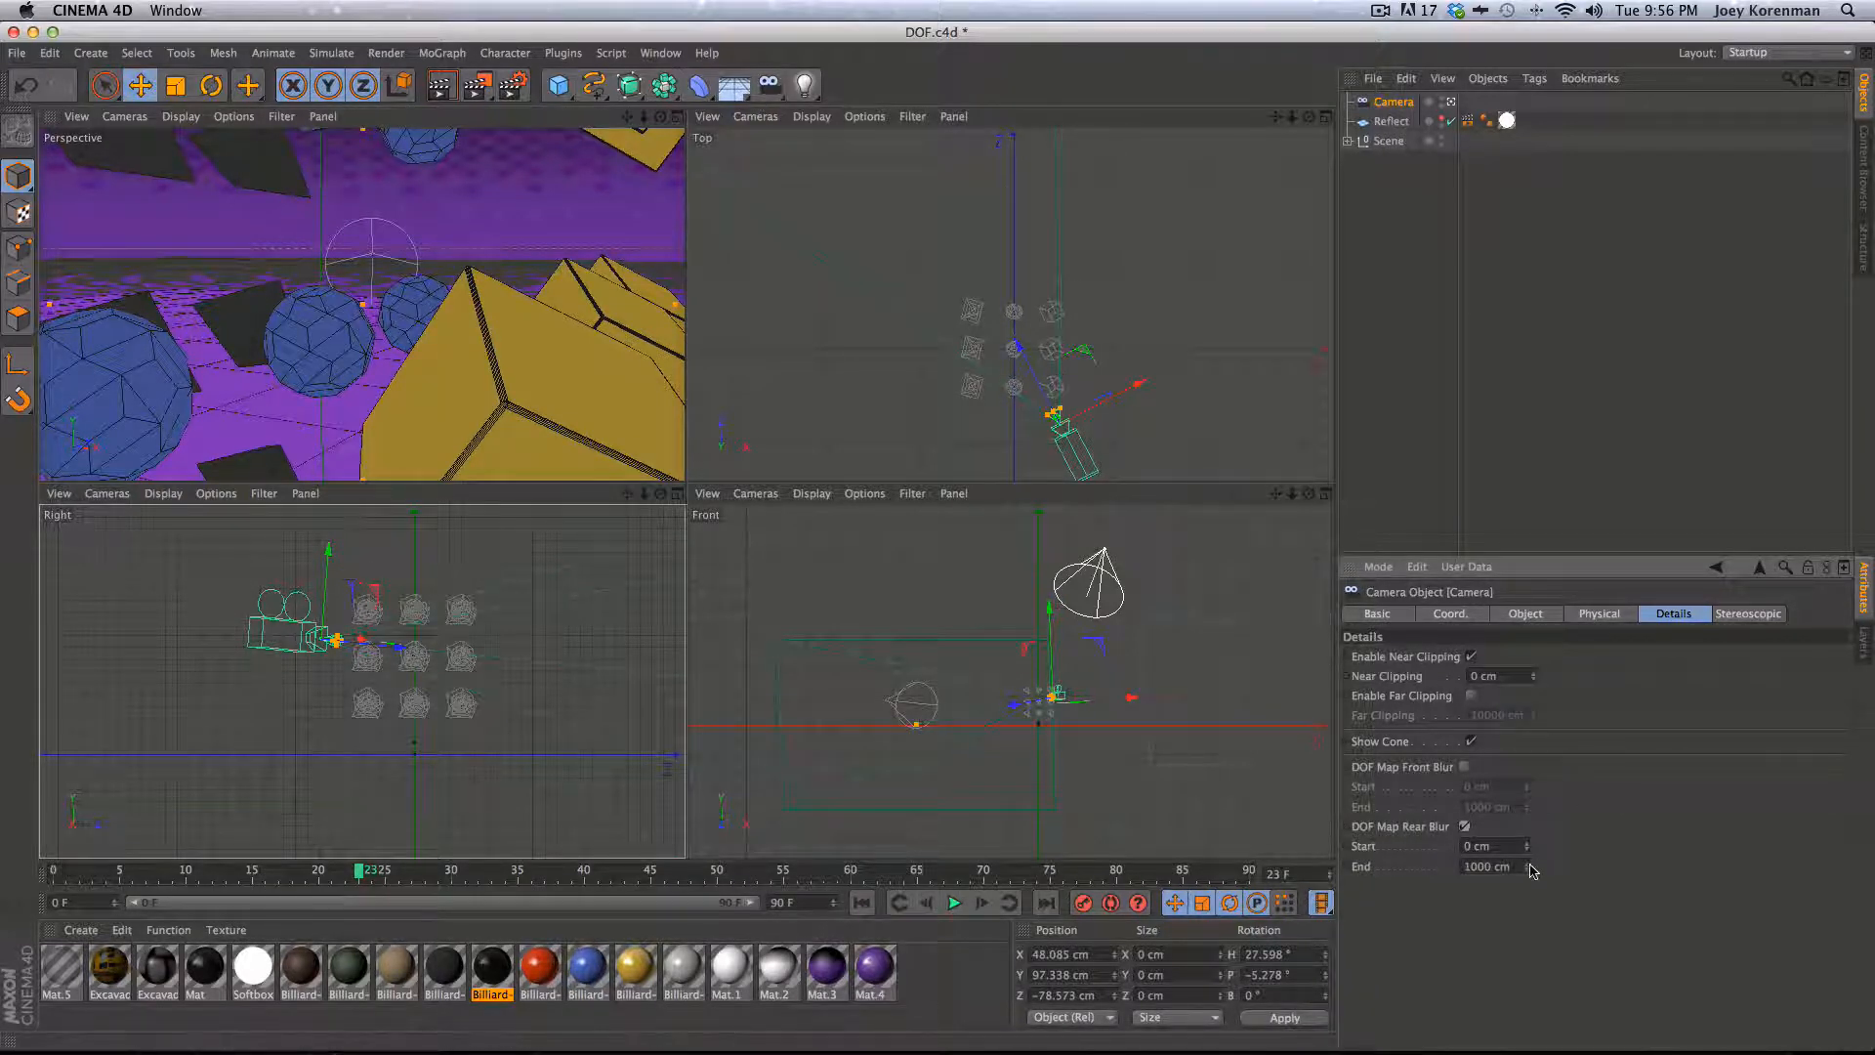
left_click(1494, 867)
type("200")
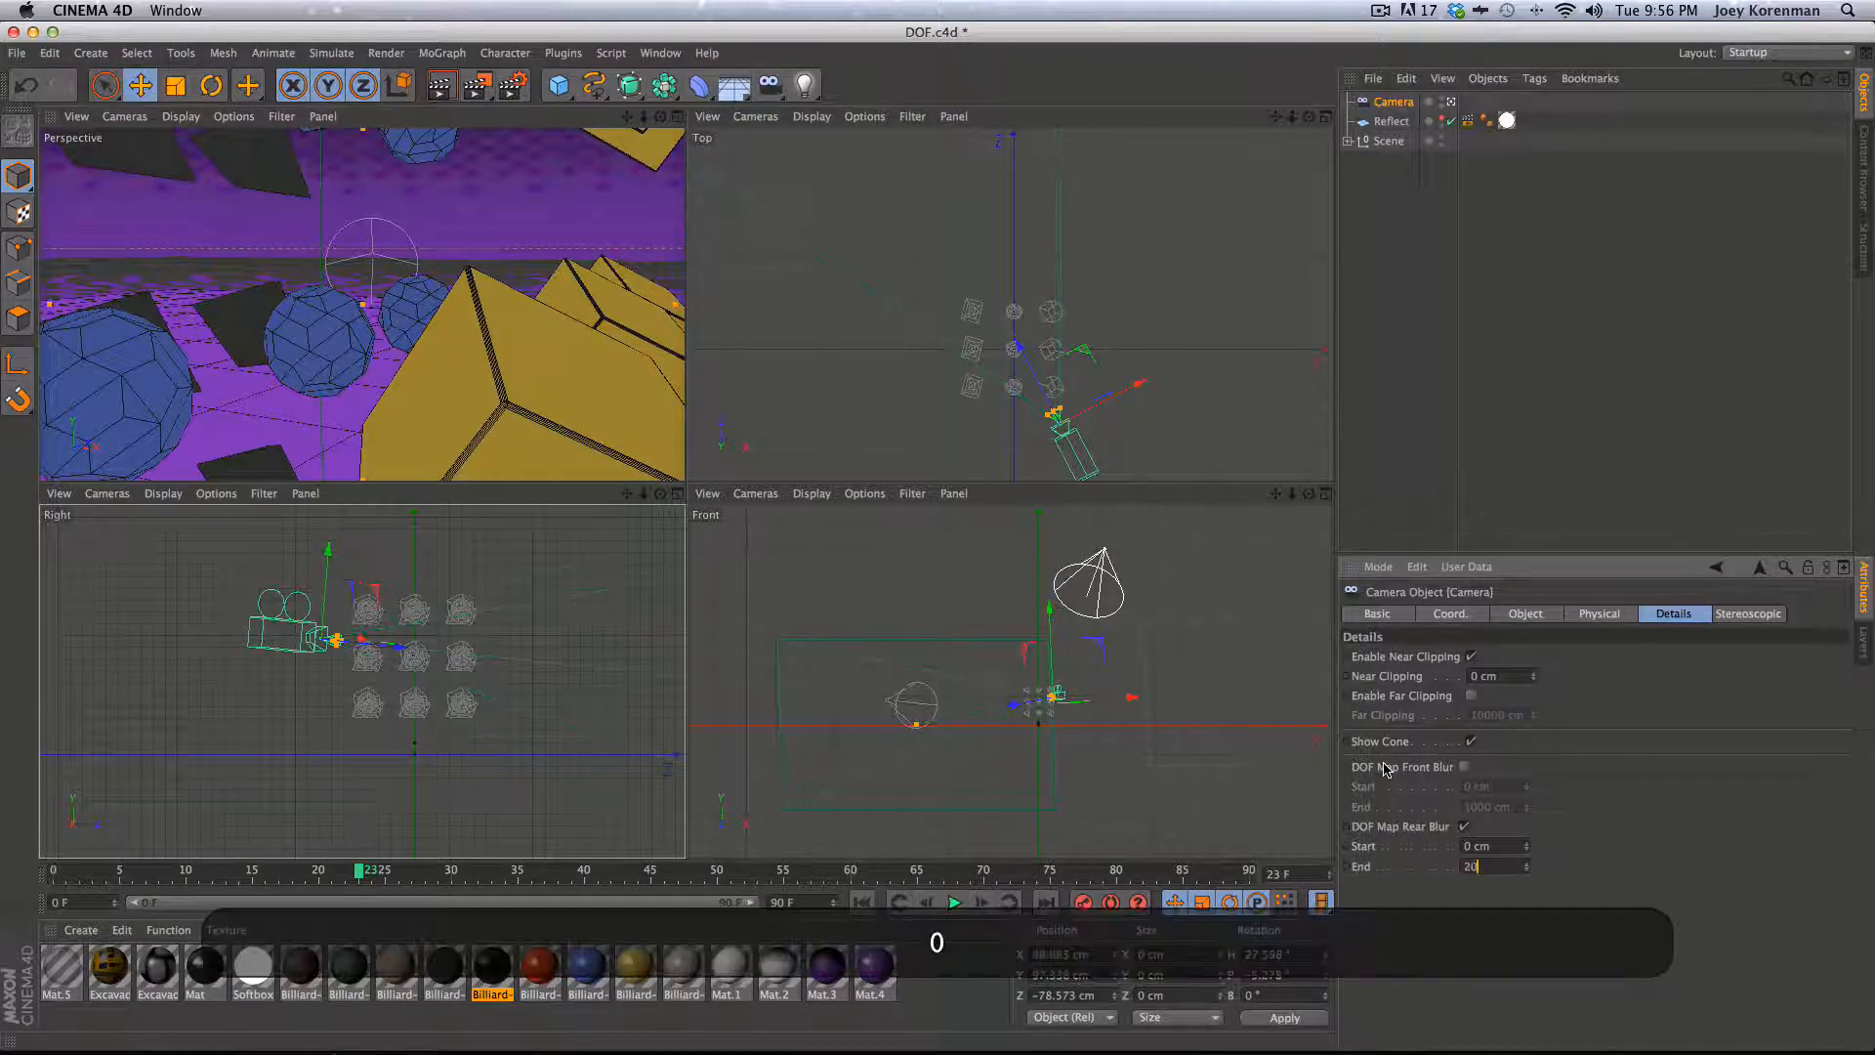
key("Return")
left_click_drag(1529, 872, 1520, 908)
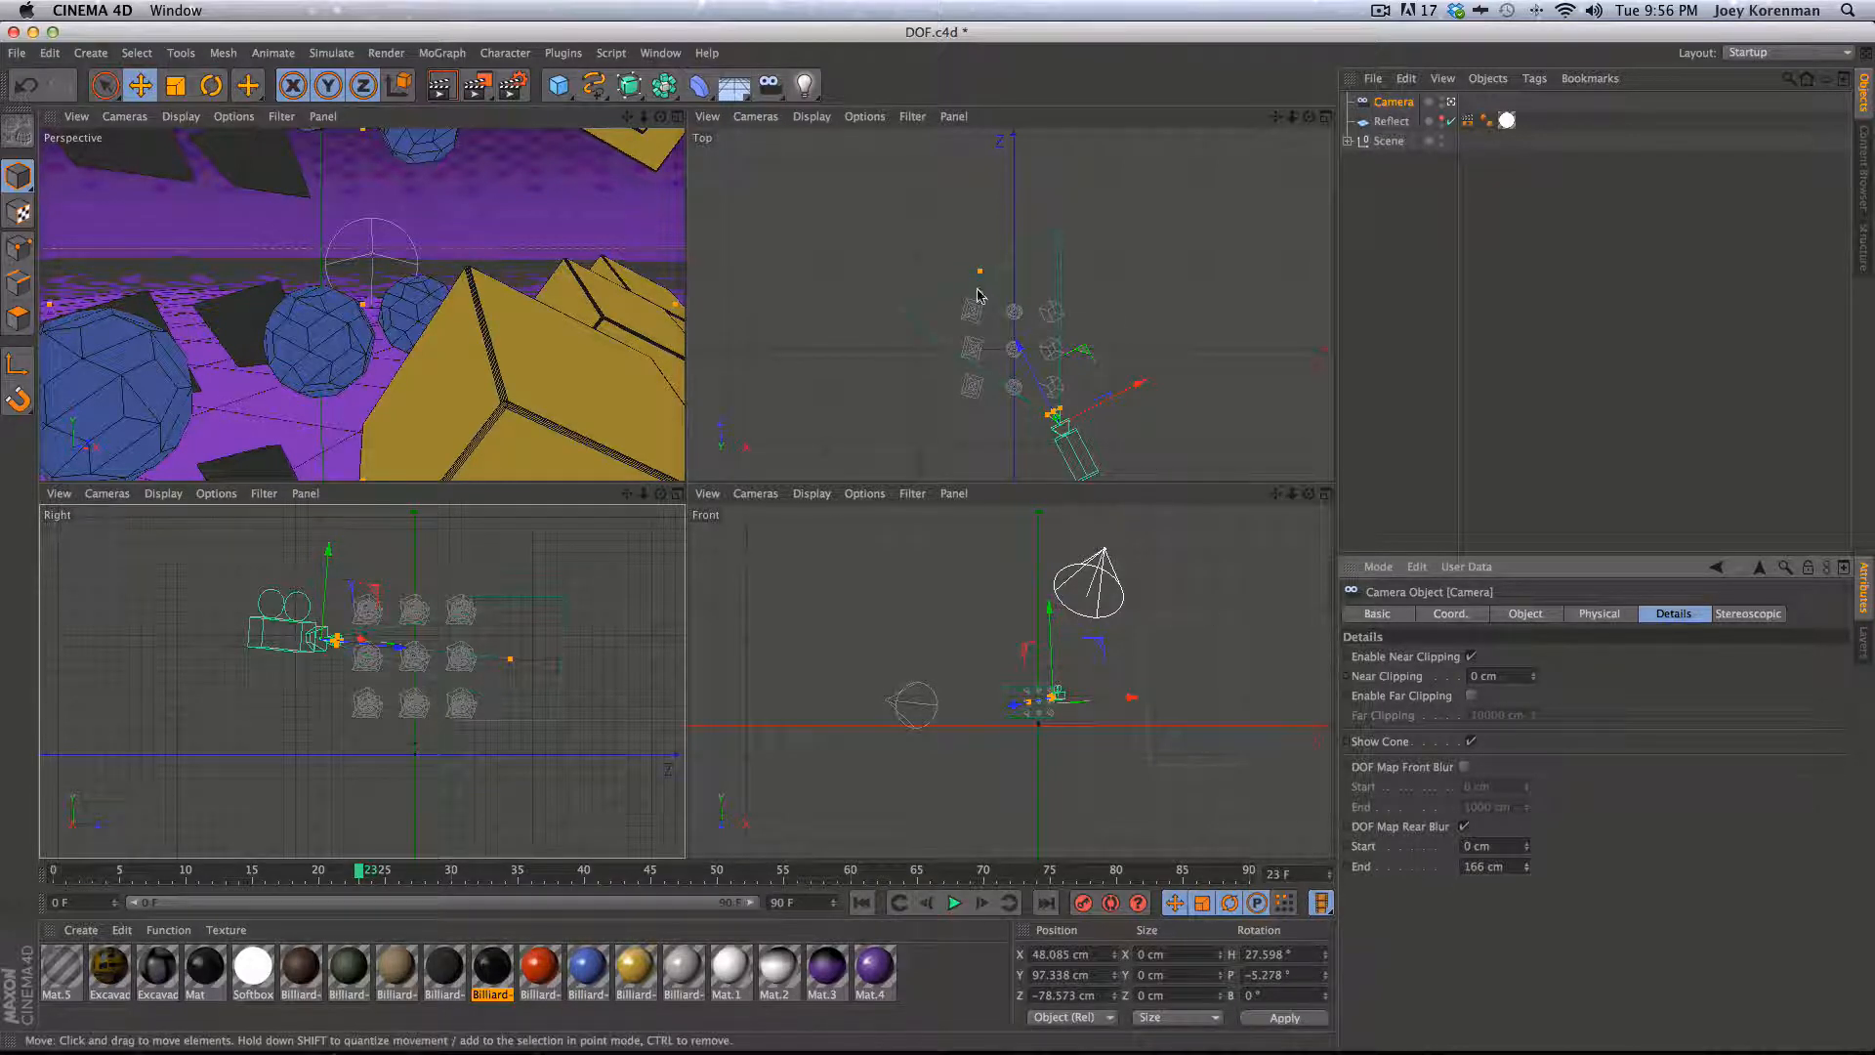
- Render the scene to the Picture Viewer to check the new depth pass, then close it
key("shift+r")
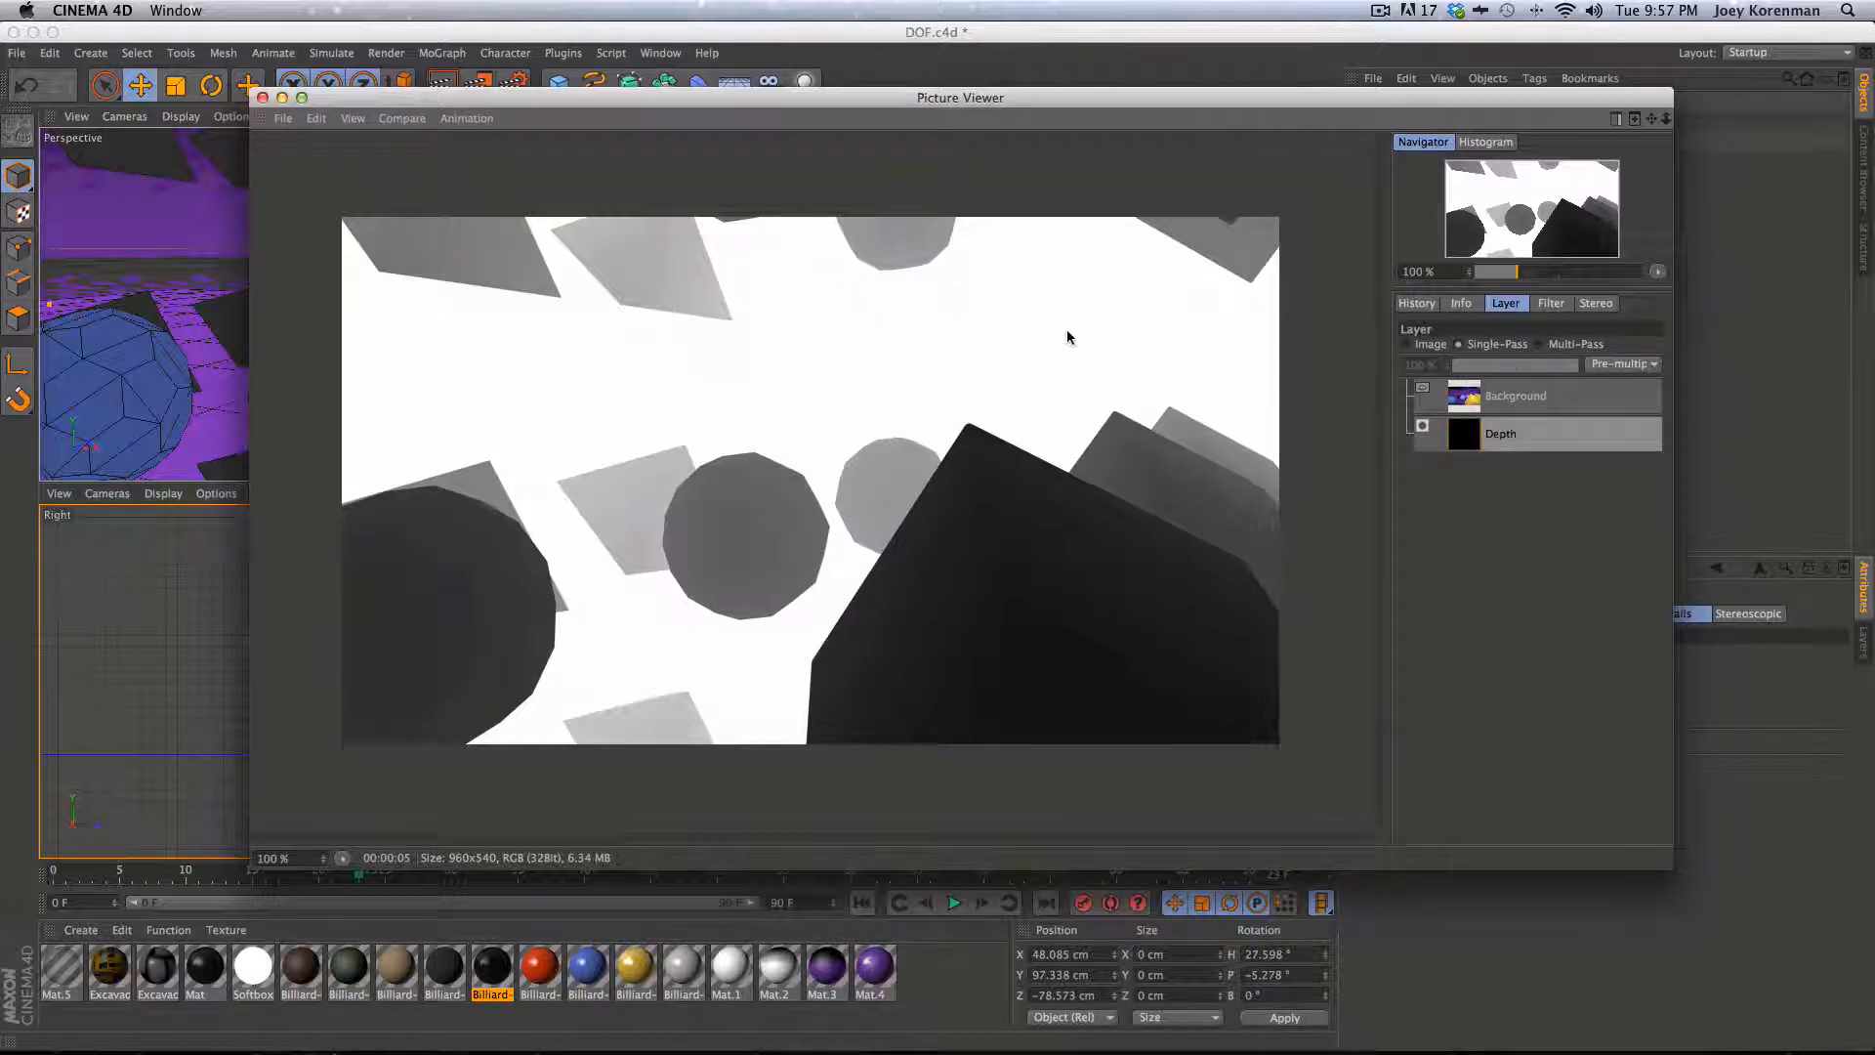
left_click_drag(969, 97, 962, 80)
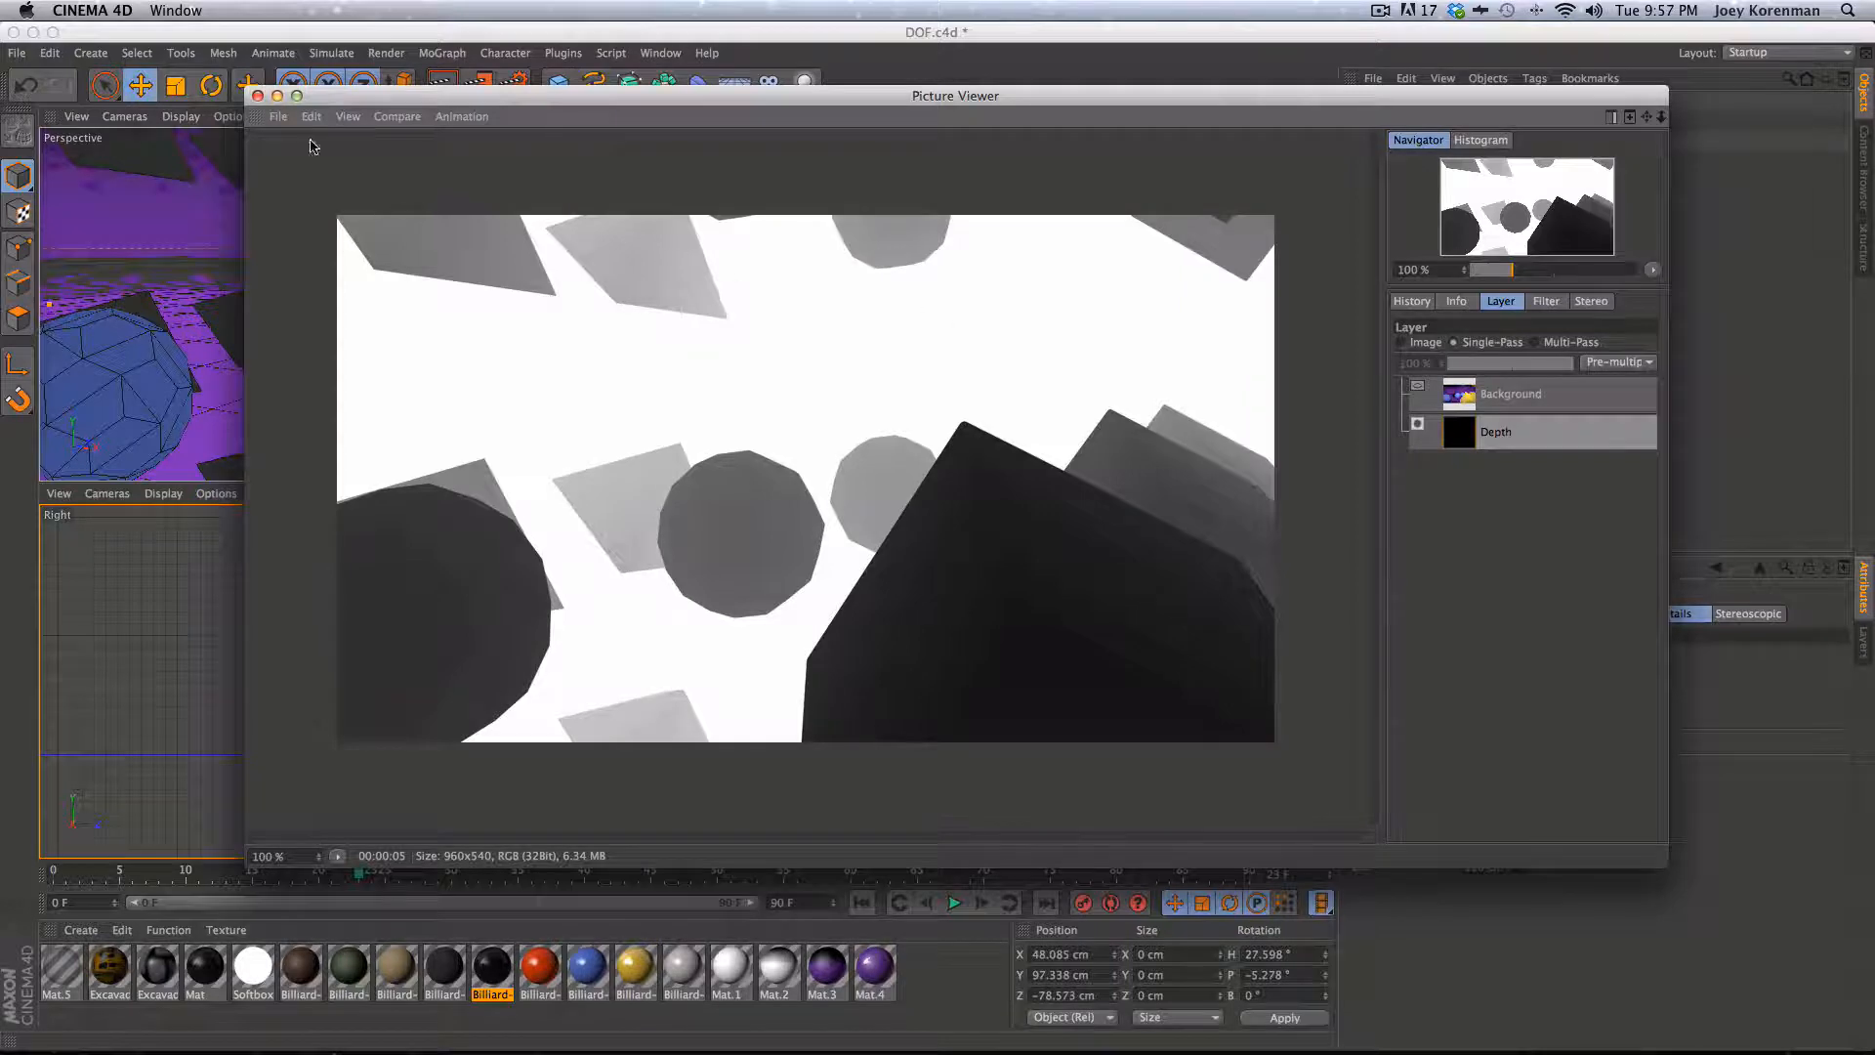
left_click(258, 96)
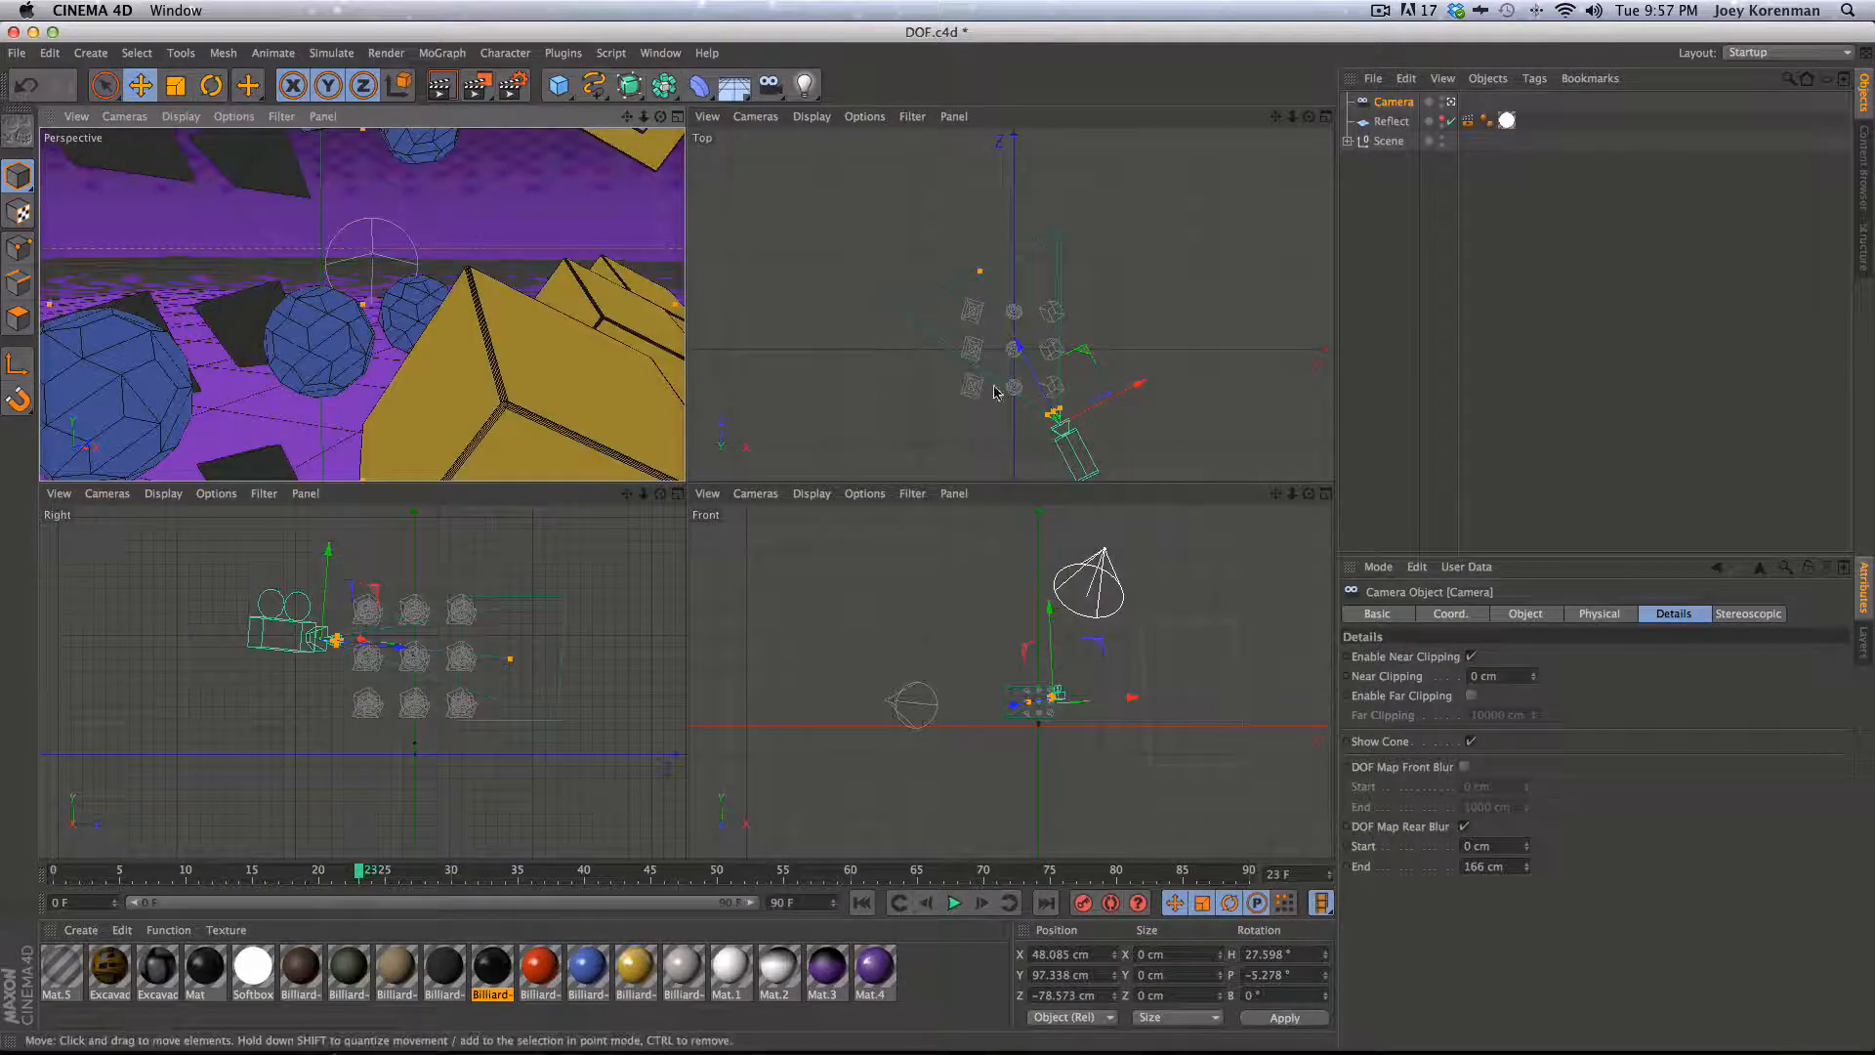
key("2")
left_click_drag(1017, 411, 1084, 411)
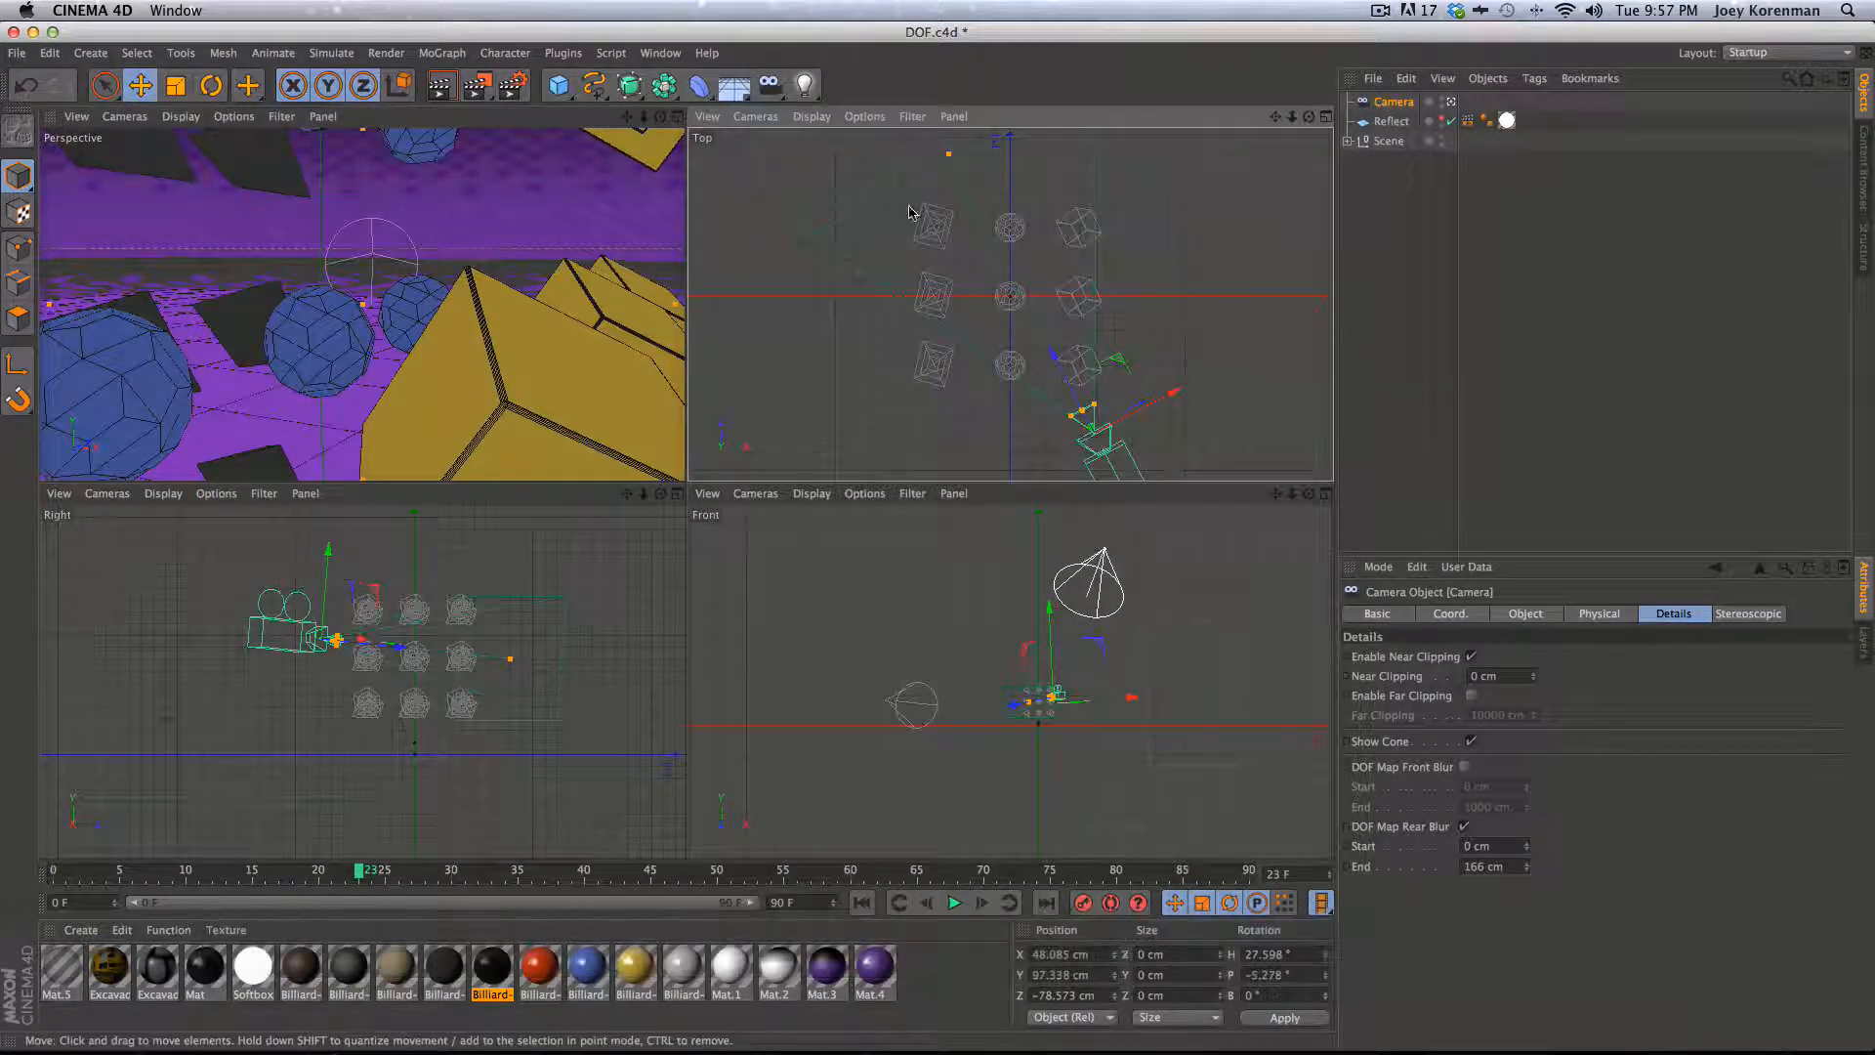
key("1")
left_click_drag(1028, 264, 973, 273)
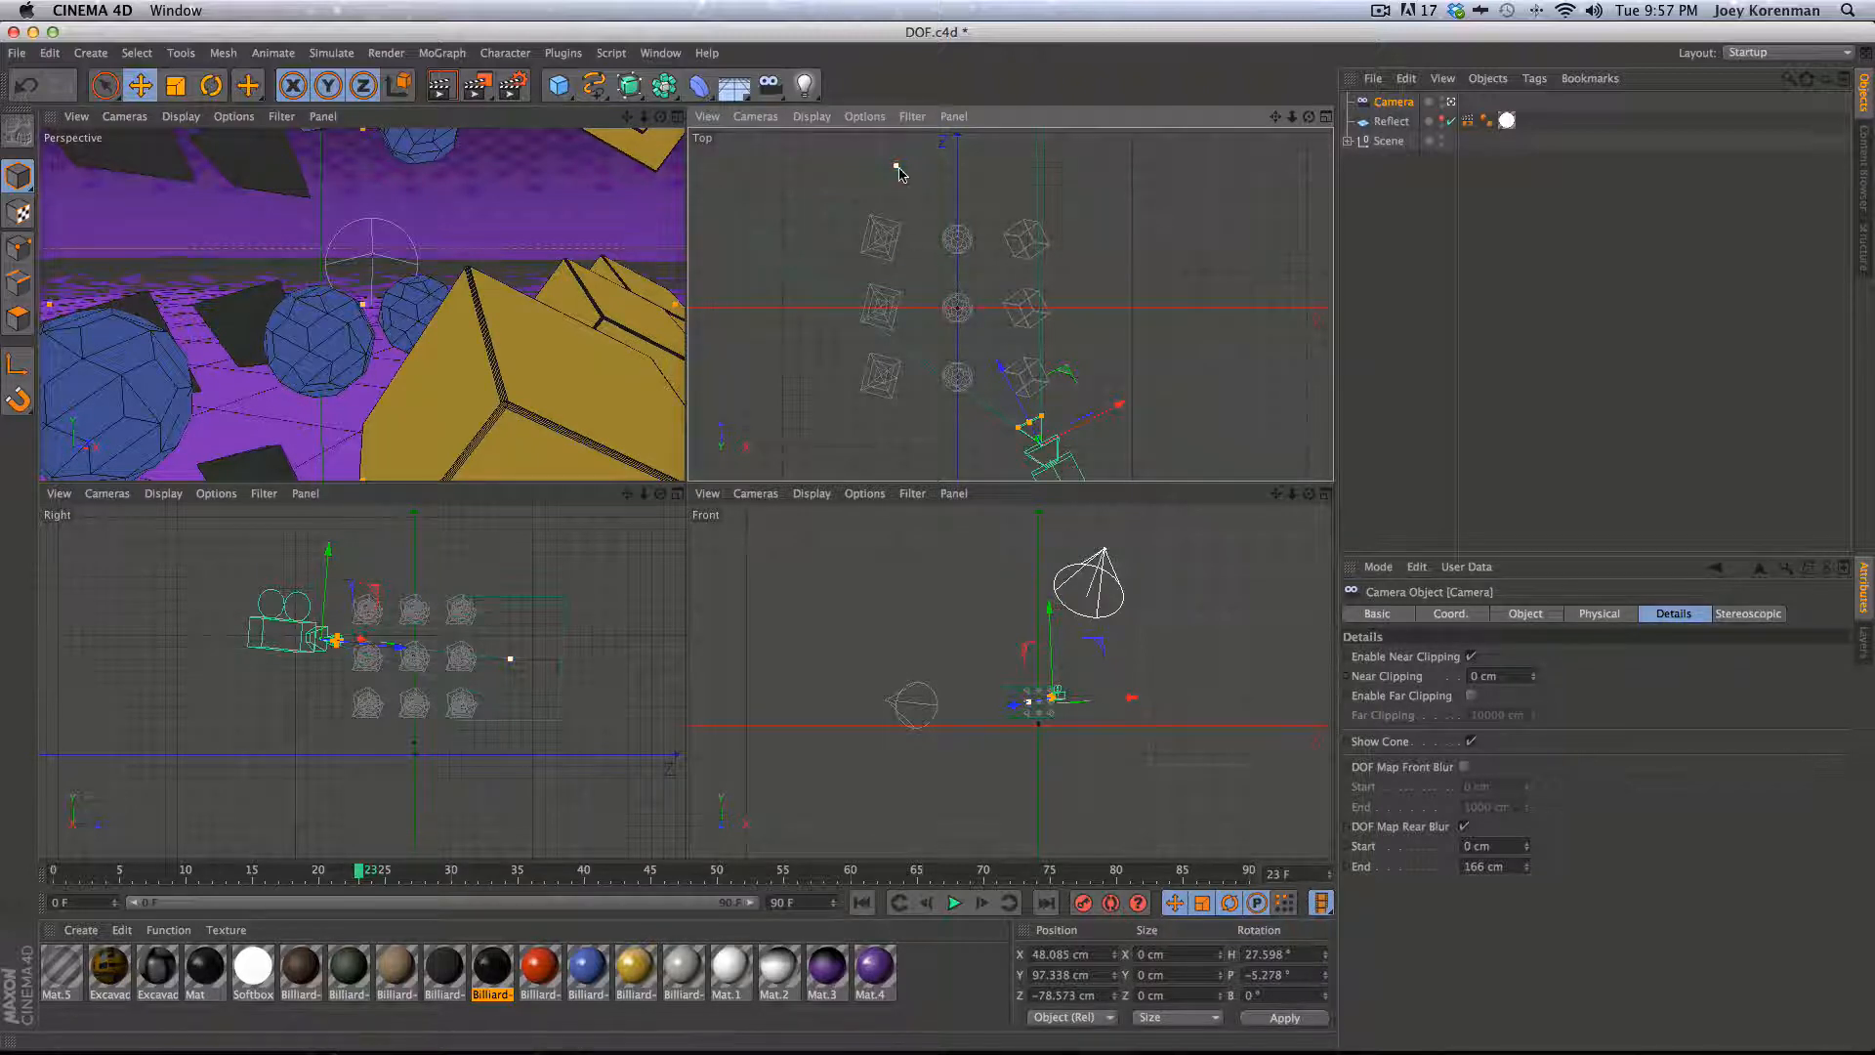
- Re-render the scene and zoom into the depth pass in the Picture Viewer to inspect its gradient, then close the viewer
left_click_drag(897, 171, 1009, 268)
key("shift+r")
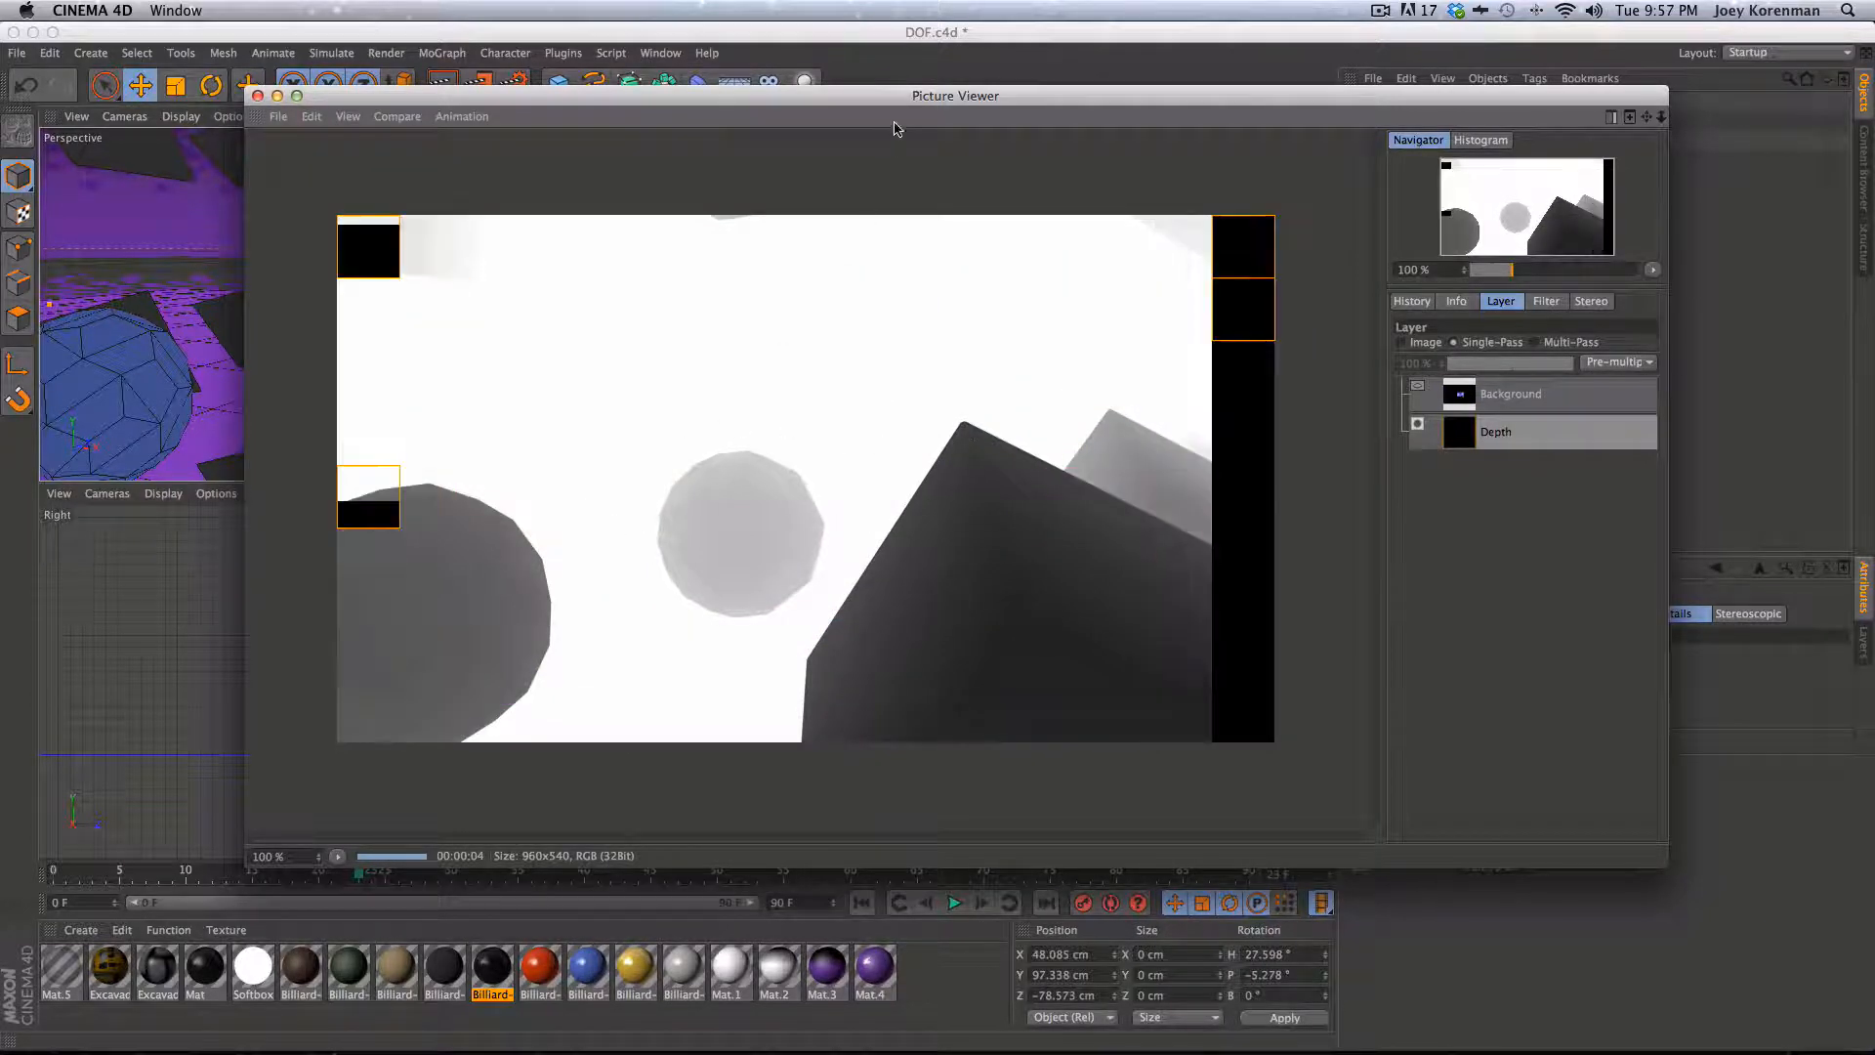
left_click_drag(905, 97, 932, 532)
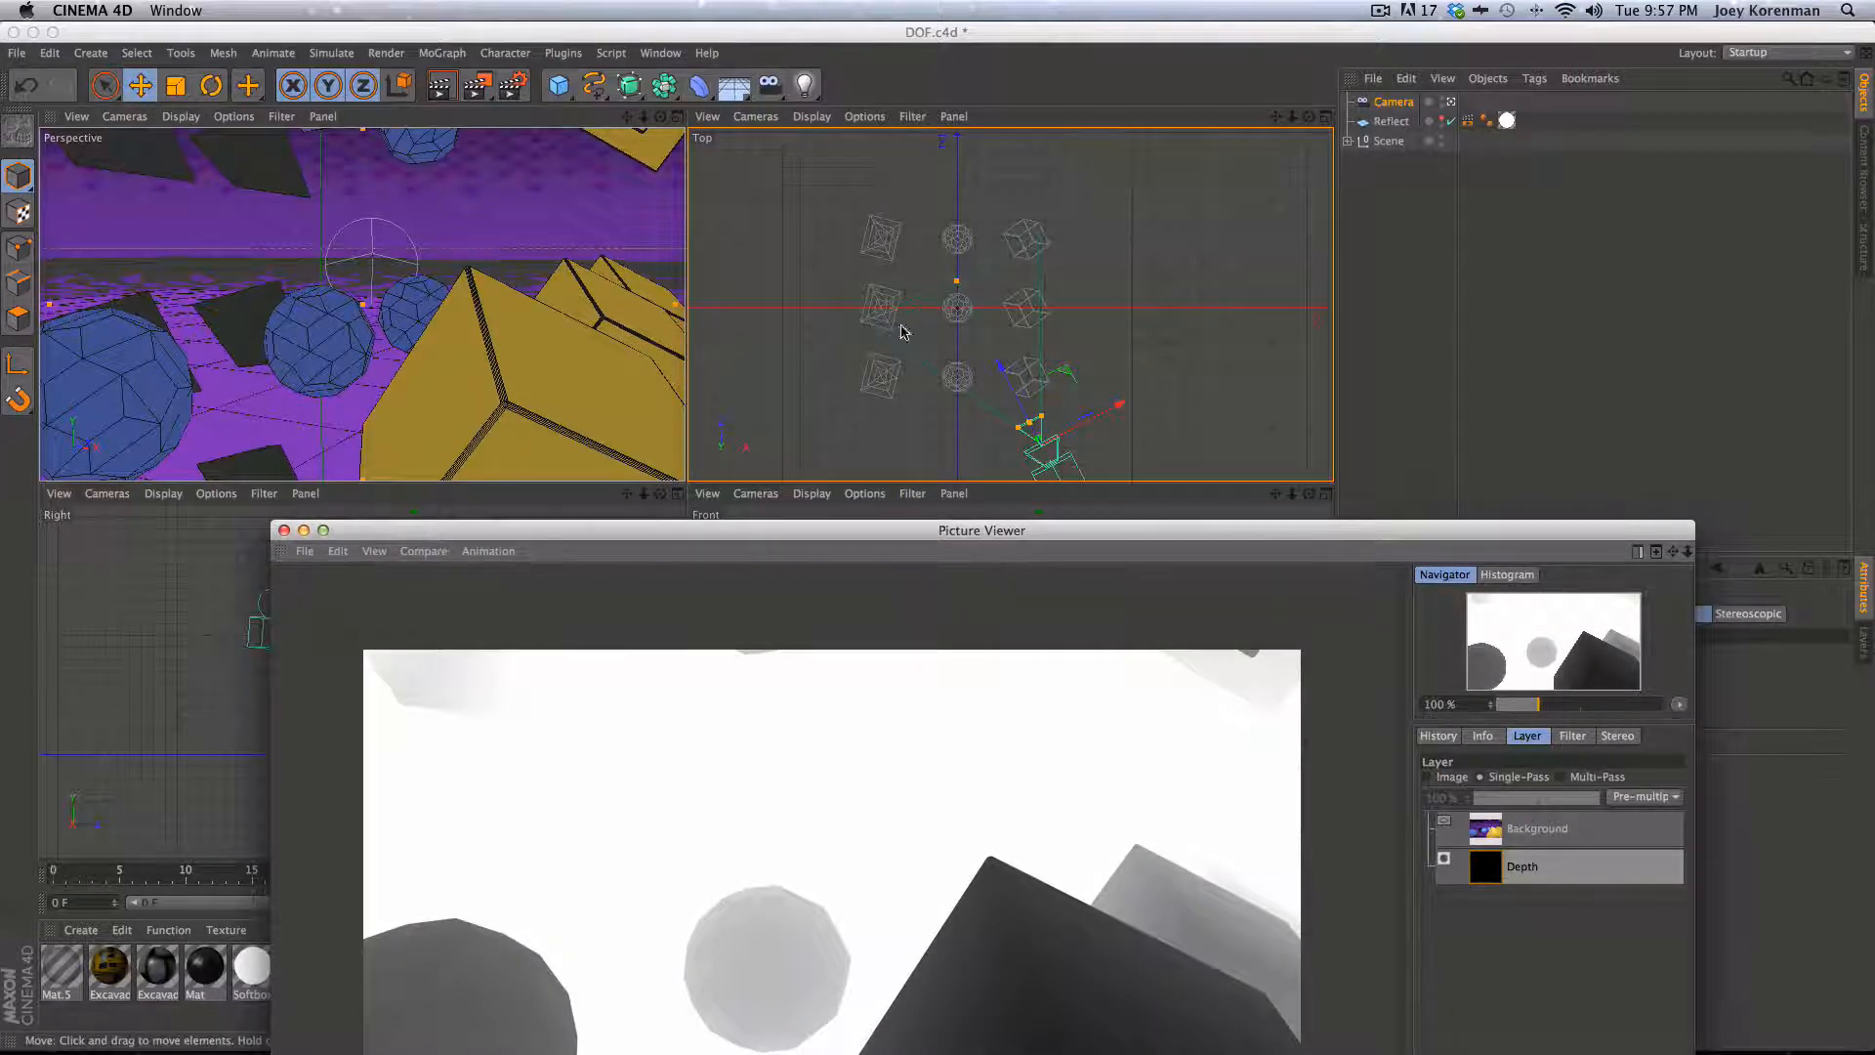
left_click_drag(953, 533, 907, 186)
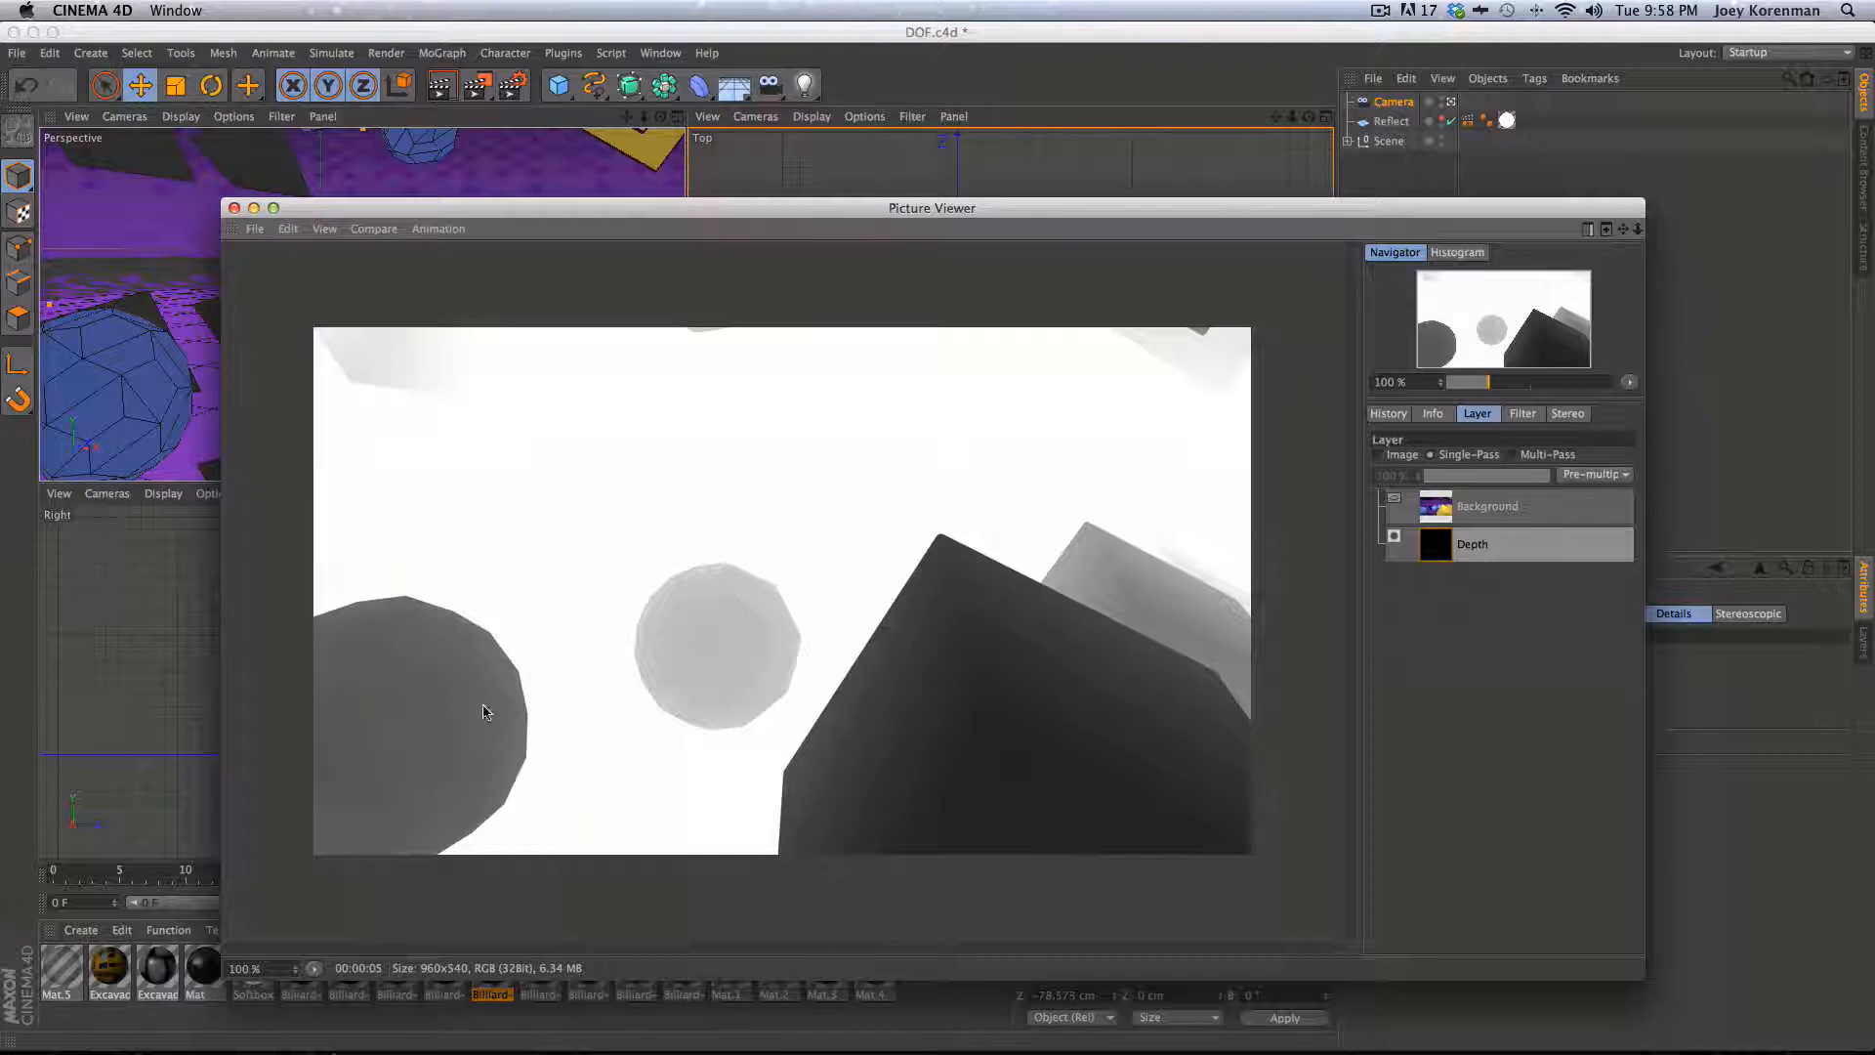
key("2")
left_click_drag(439, 600, 683, 553)
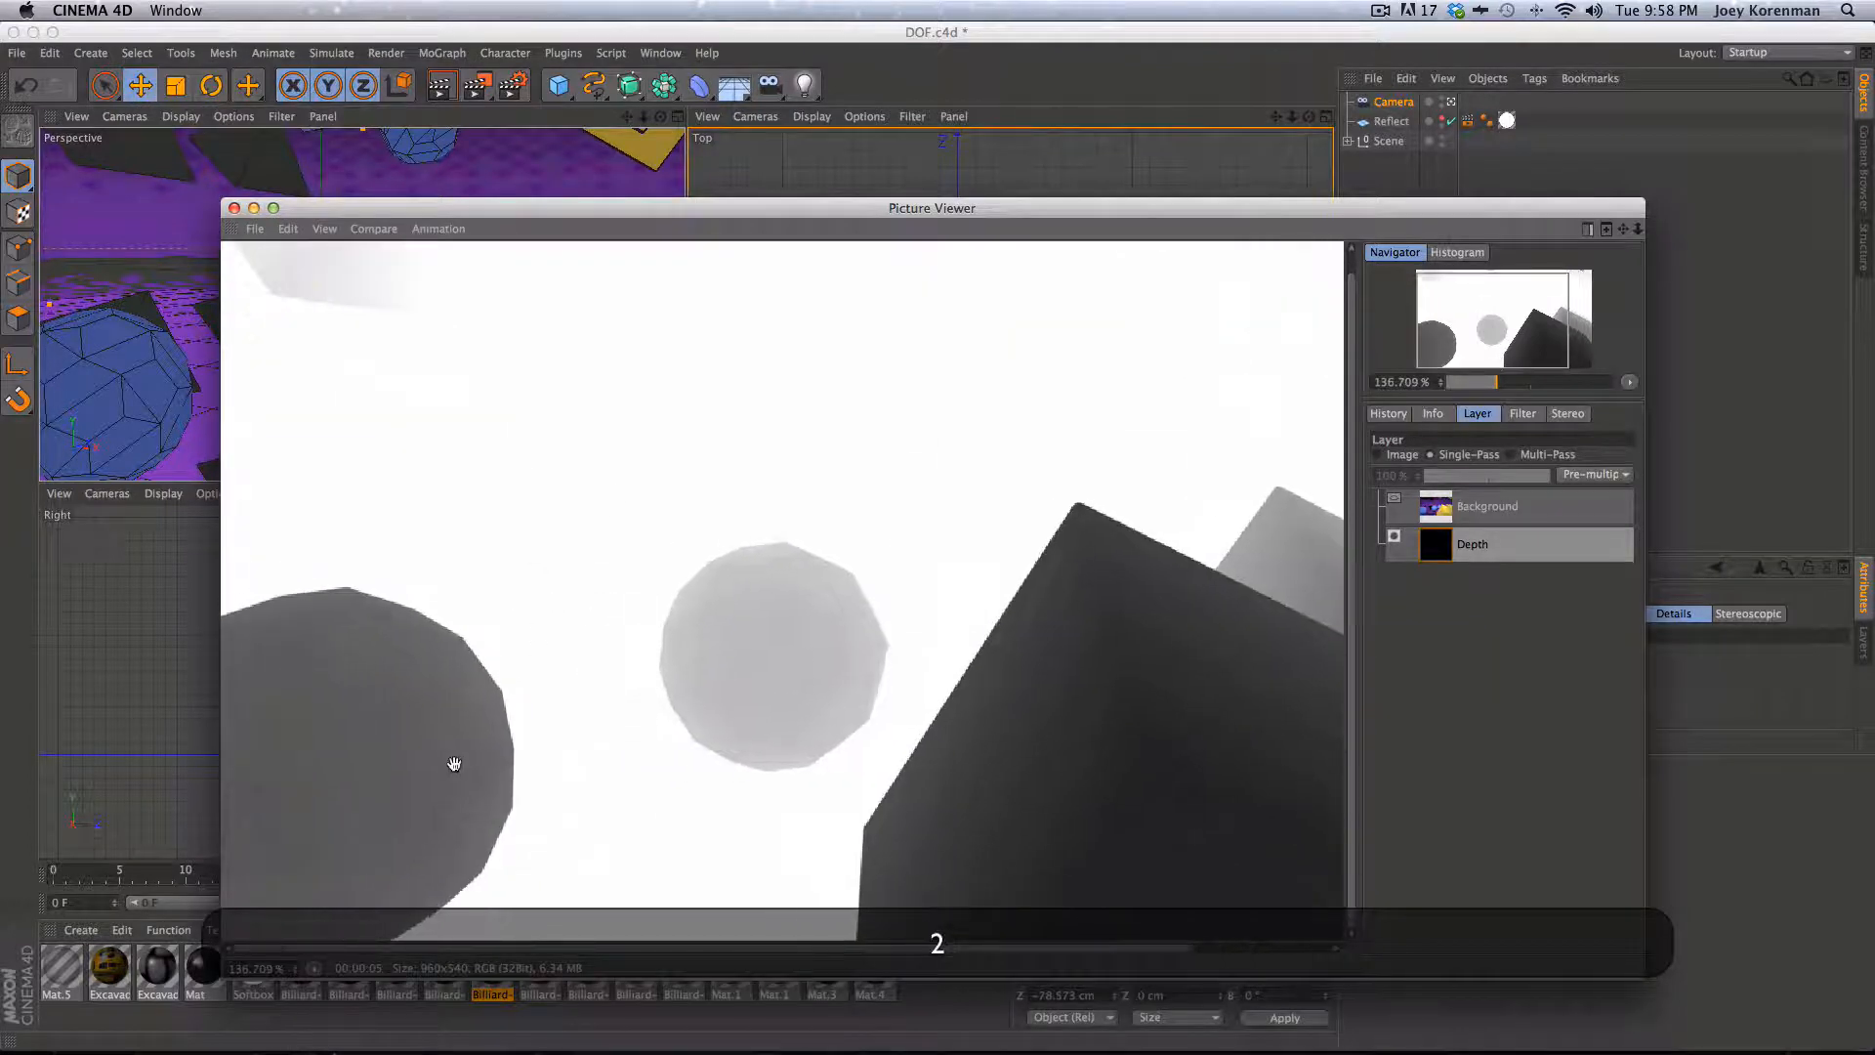
left_click_drag(452, 762, 560, 736)
left_click_drag(407, 825, 504, 767)
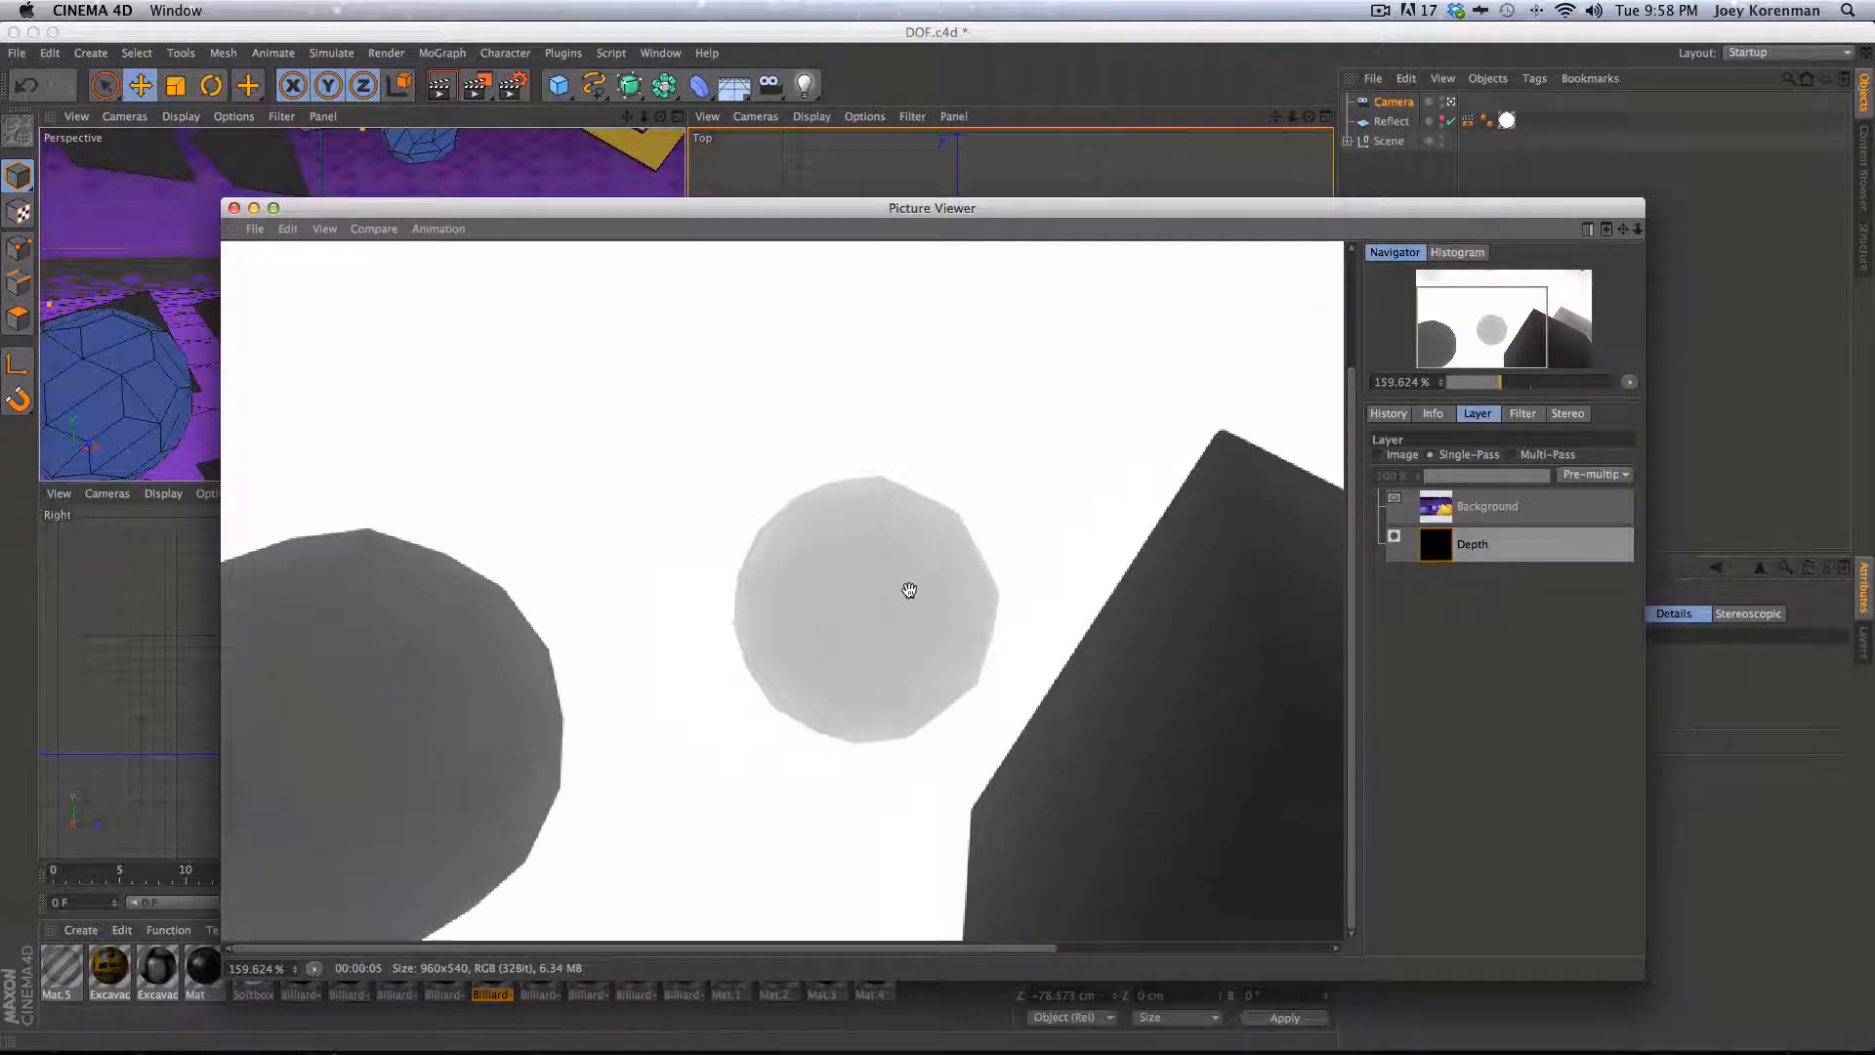
scroll(556, 699, "down", 3)
scroll(789, 588, "up", 1)
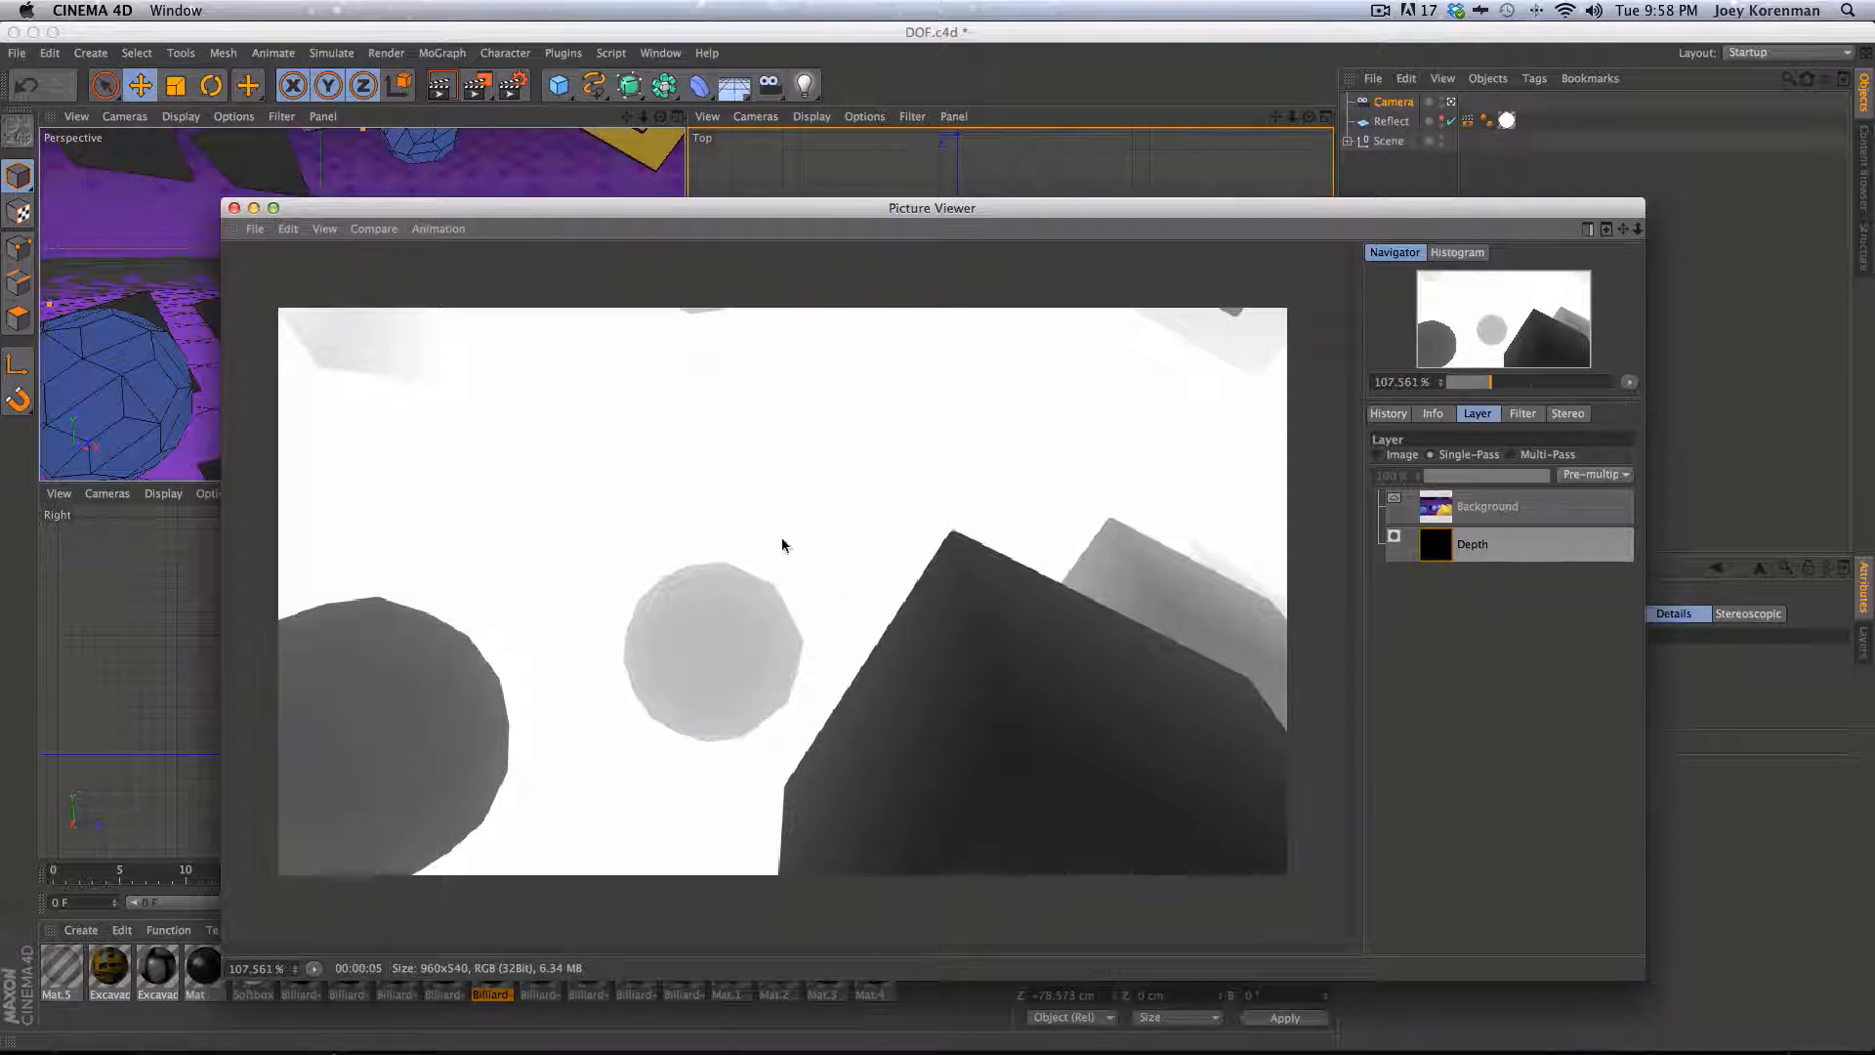
left_click(234, 208)
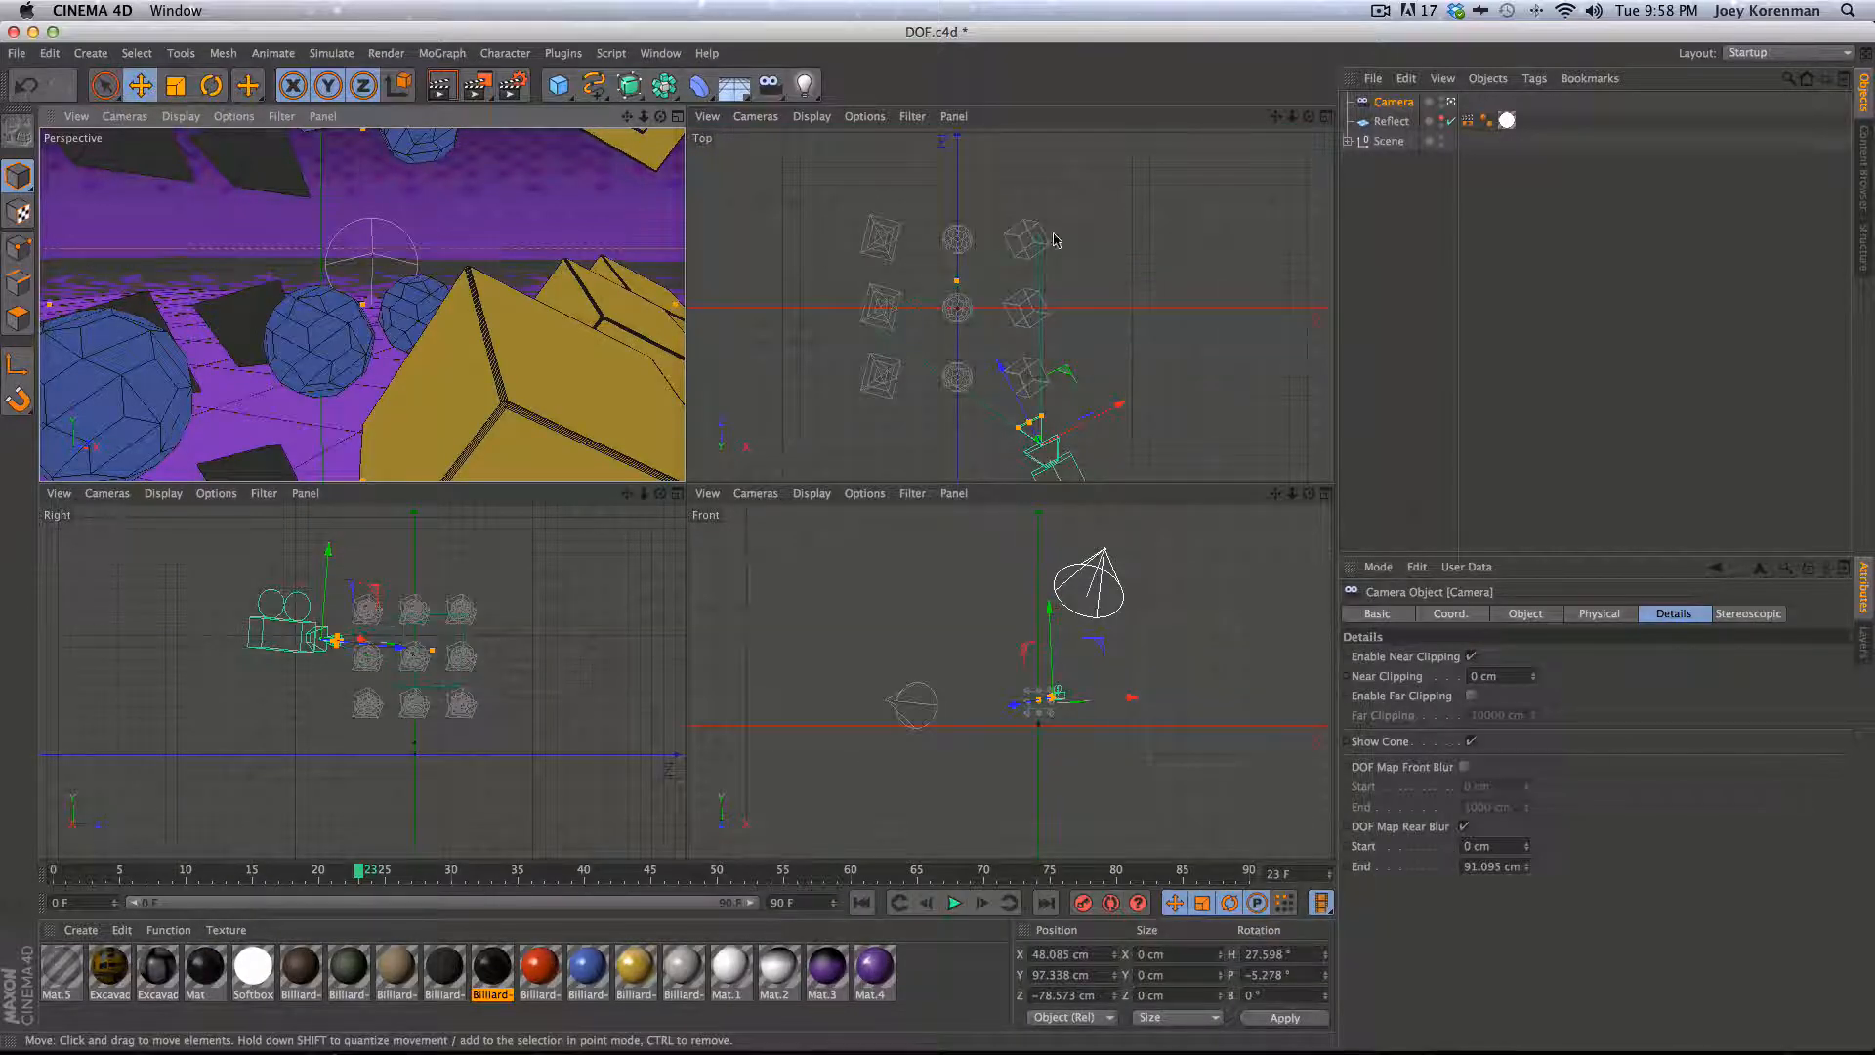
- Move the camera's rear blur End handle in the top view to about 150 cm and render a quick check
left_click(957, 283)
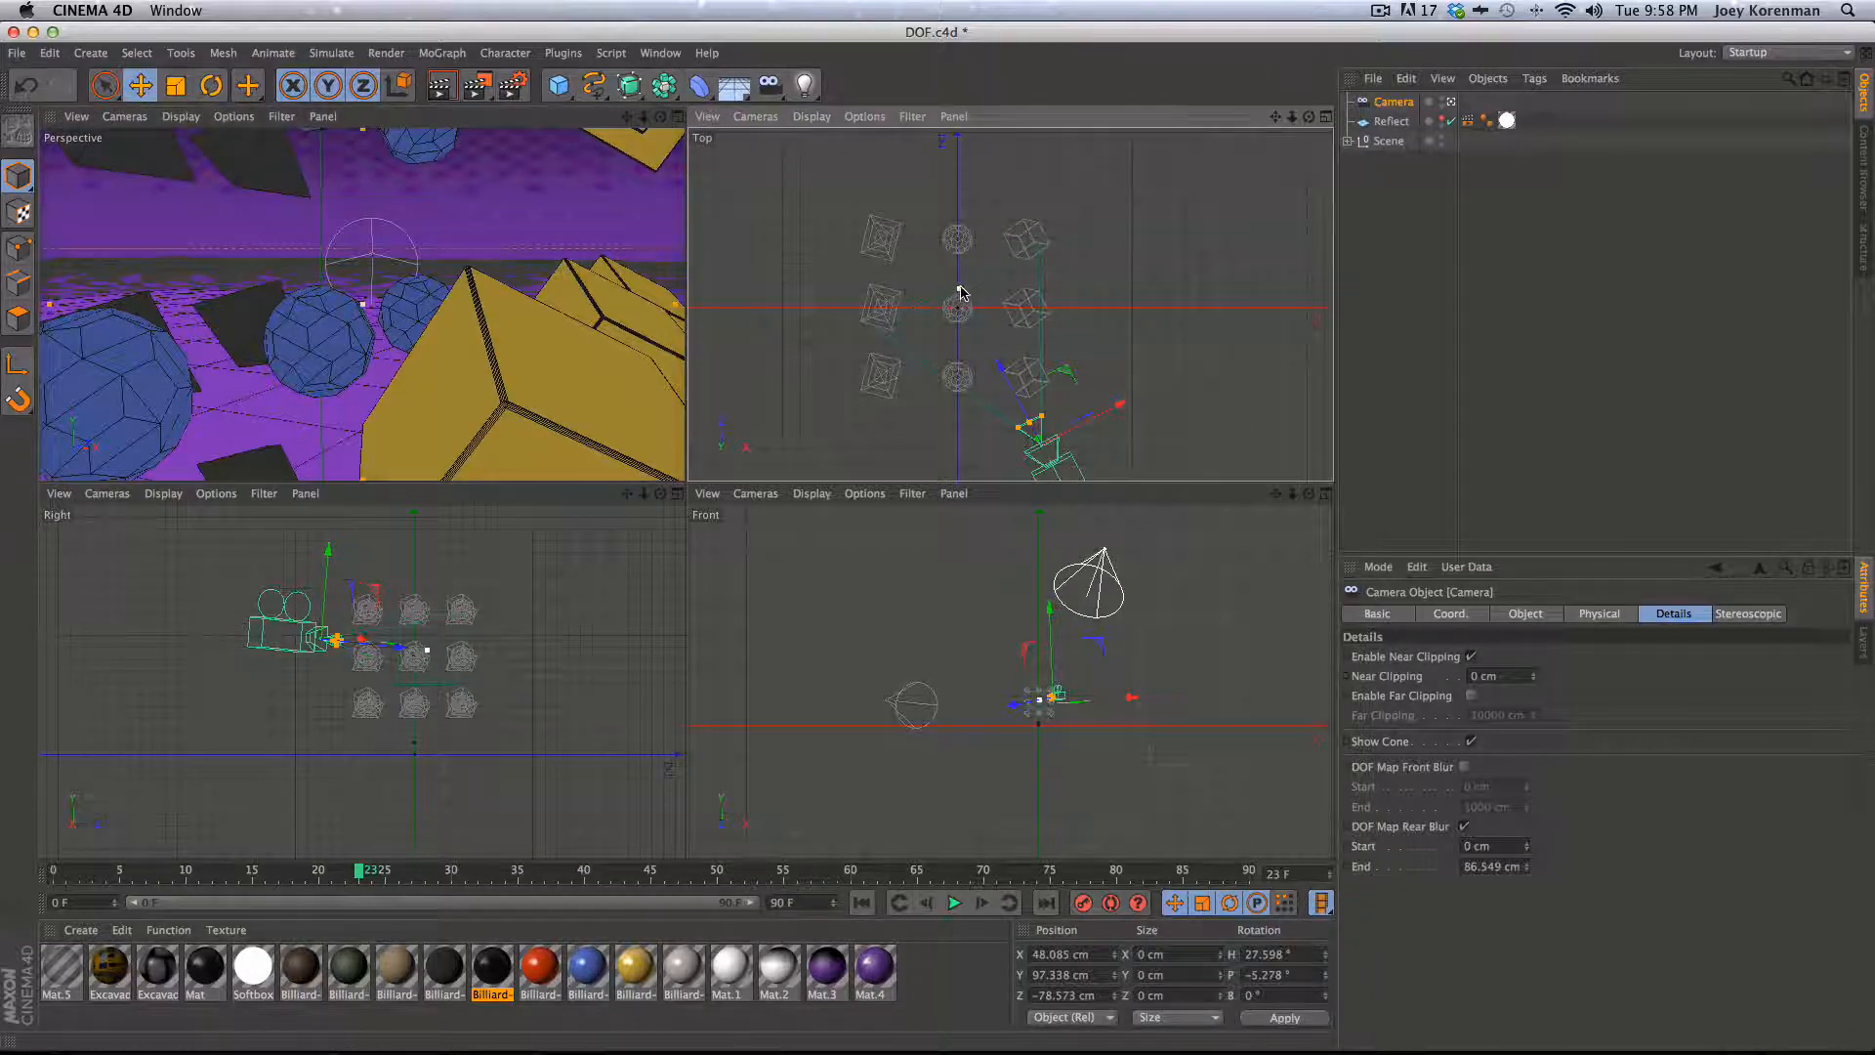
left_click_drag(960, 286, 868, 215)
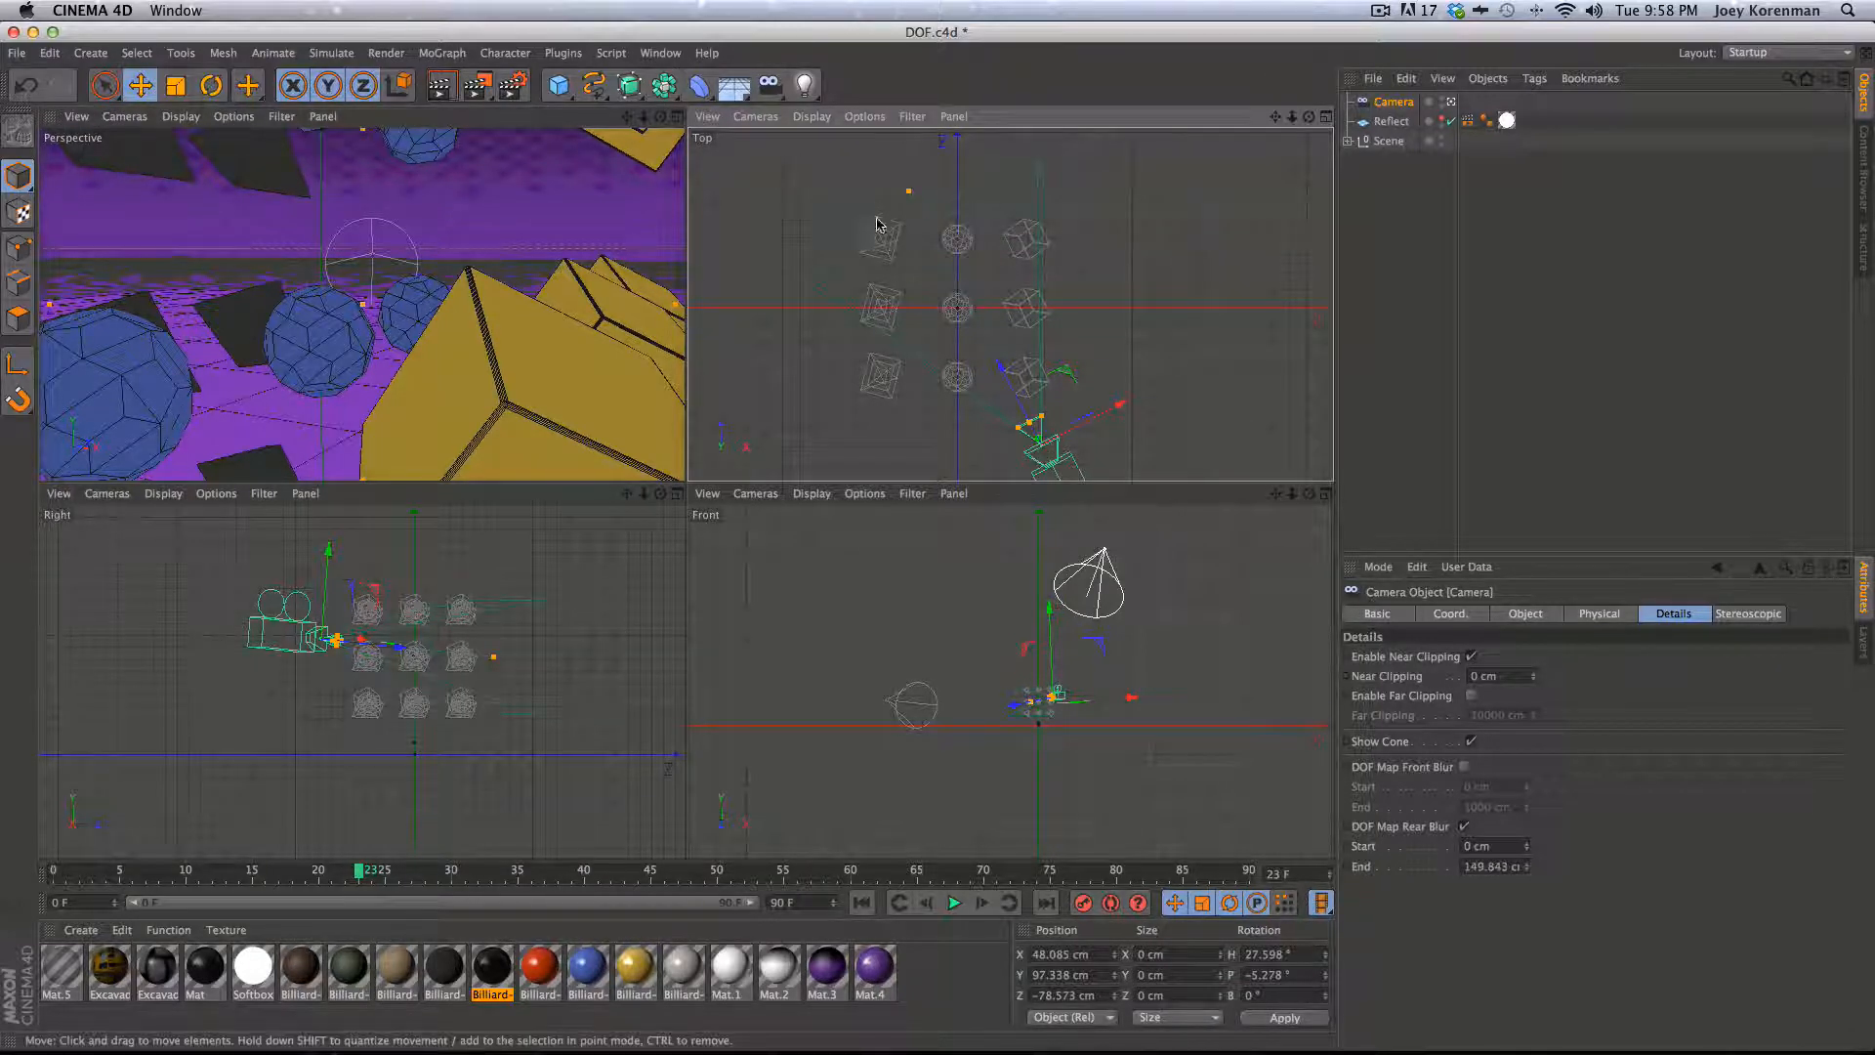
key("shift+r")
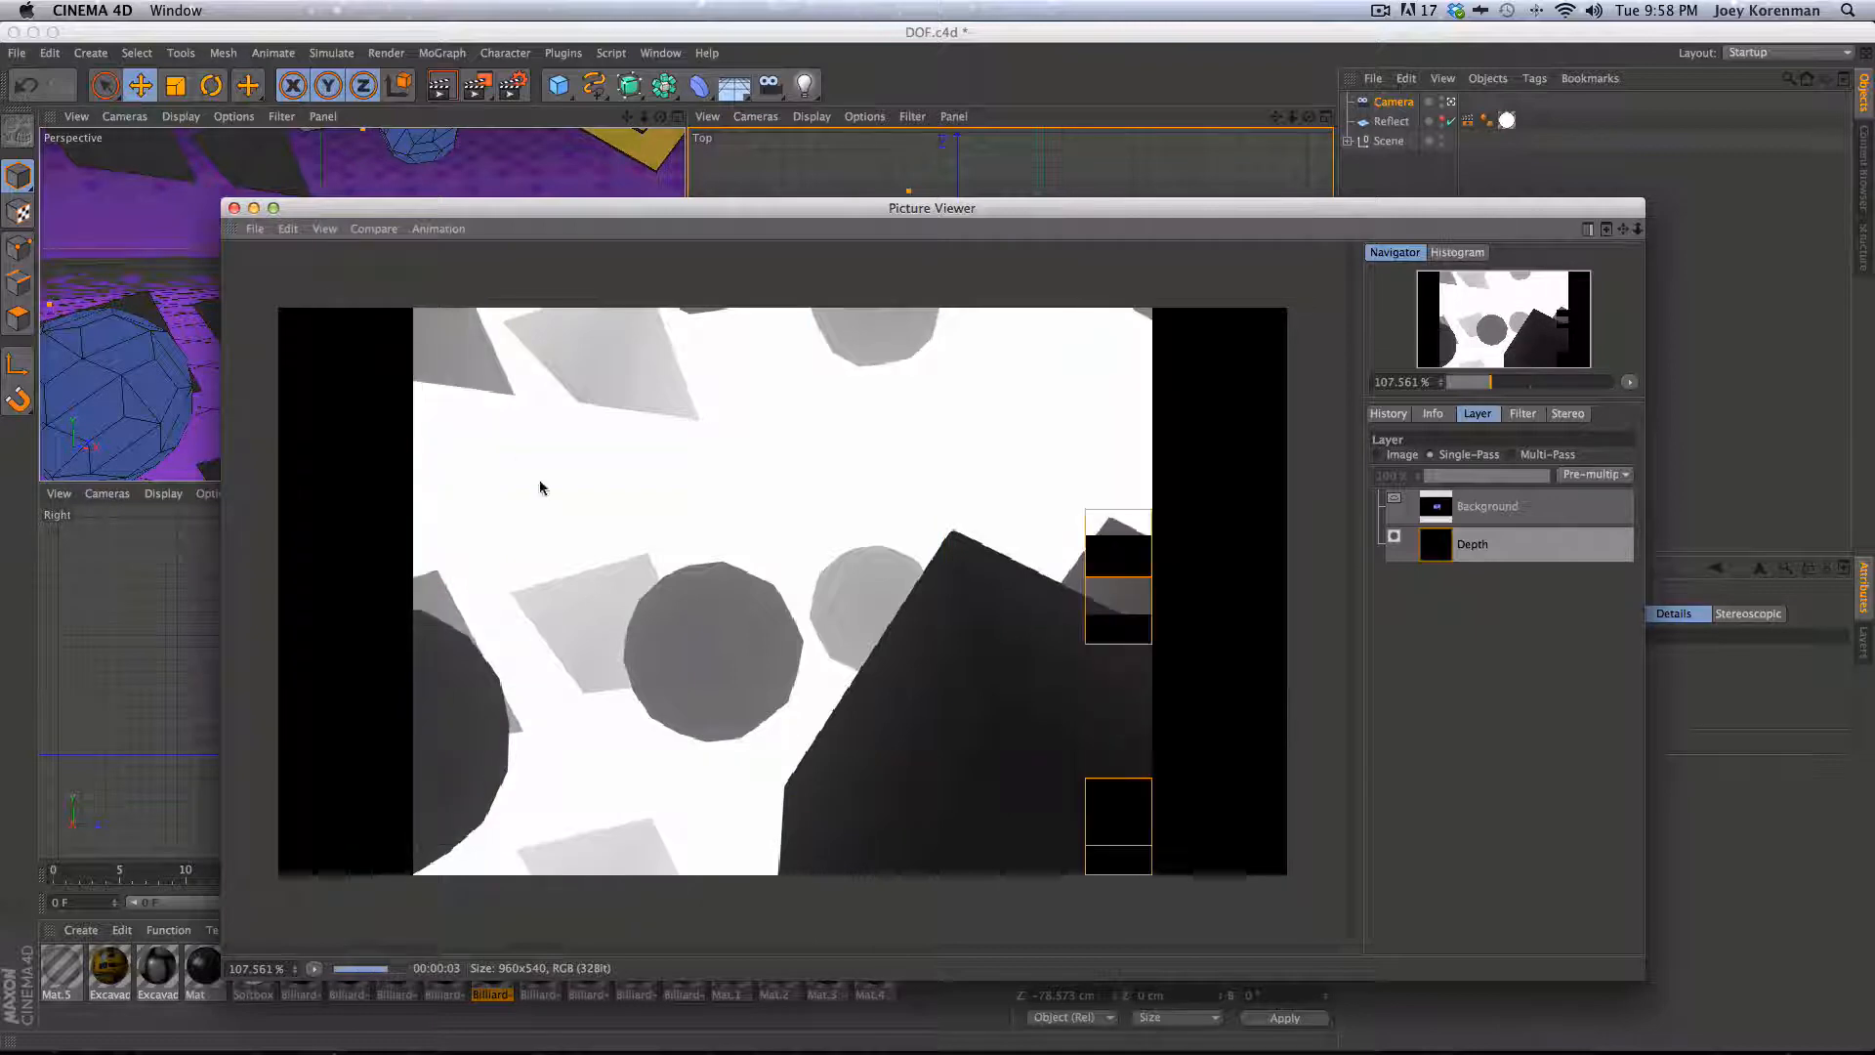
left_click(234, 208)
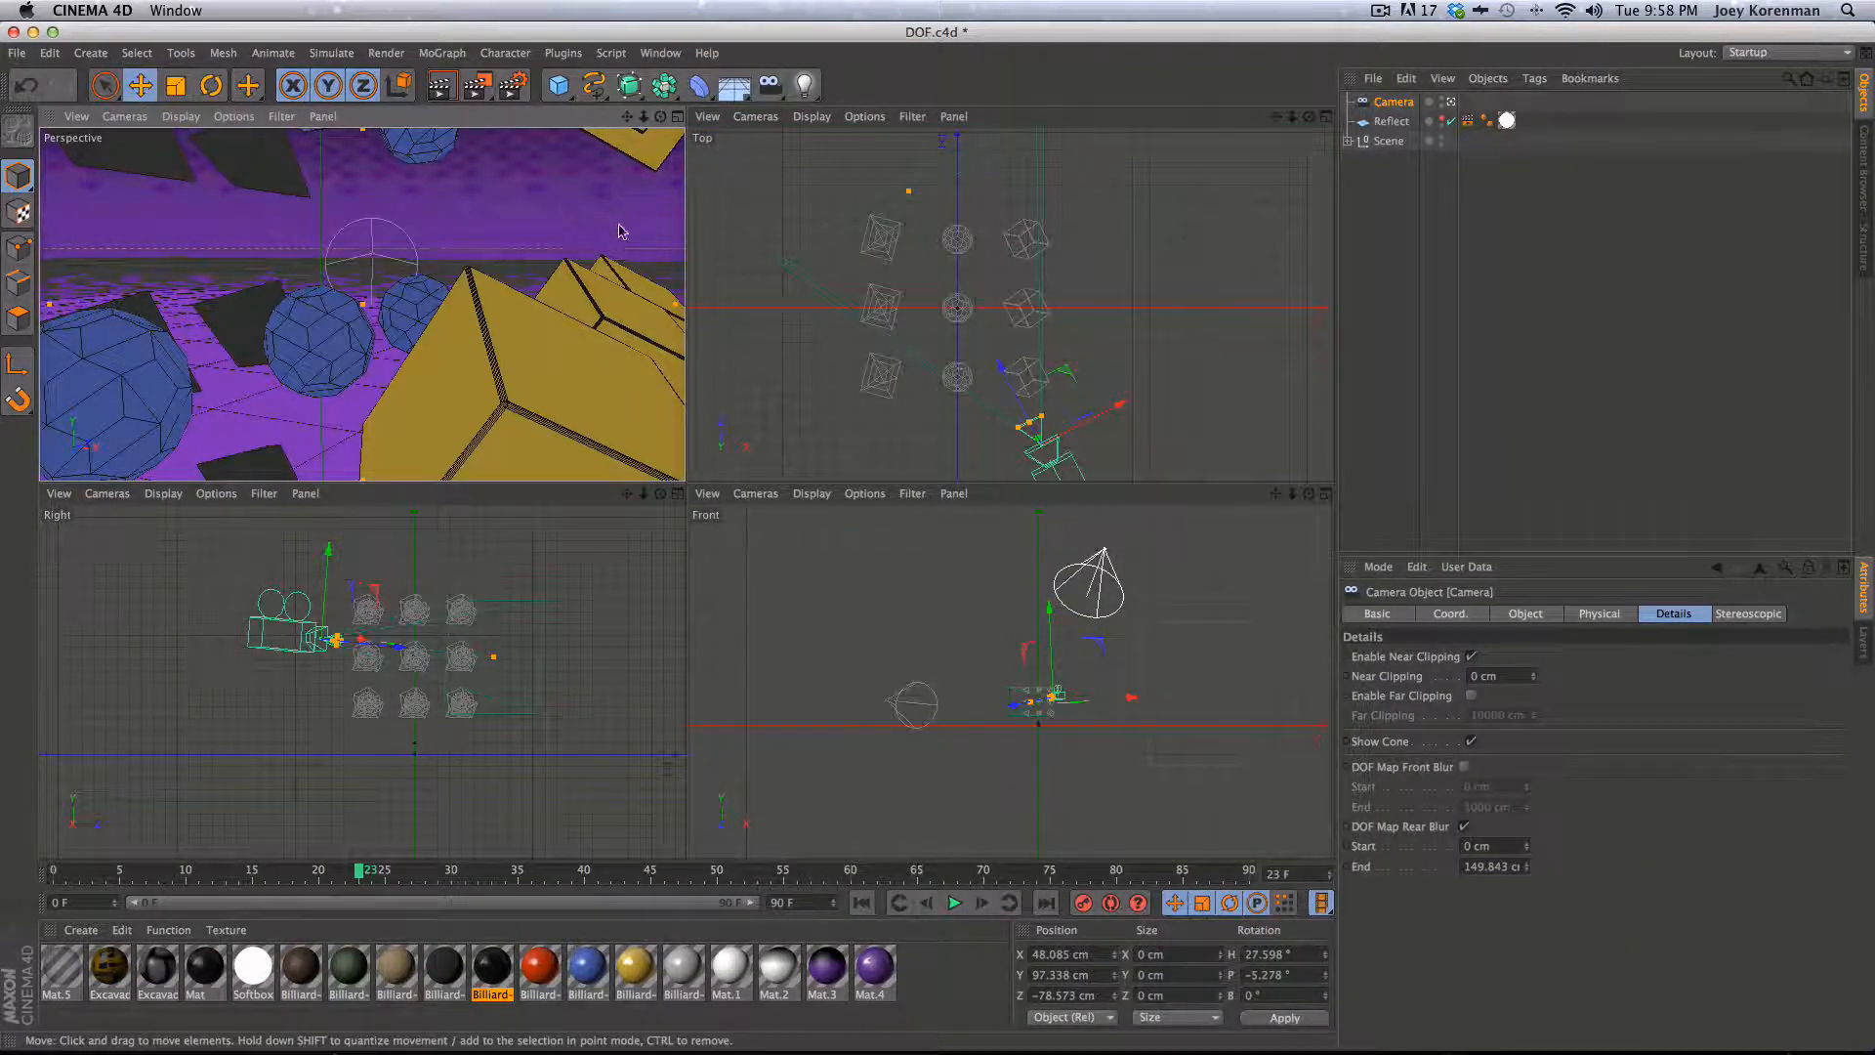
- Save the scene and set the regular image output to 'image' inside a new 'v2' folder under renders
key("super+s")
key("super+b")
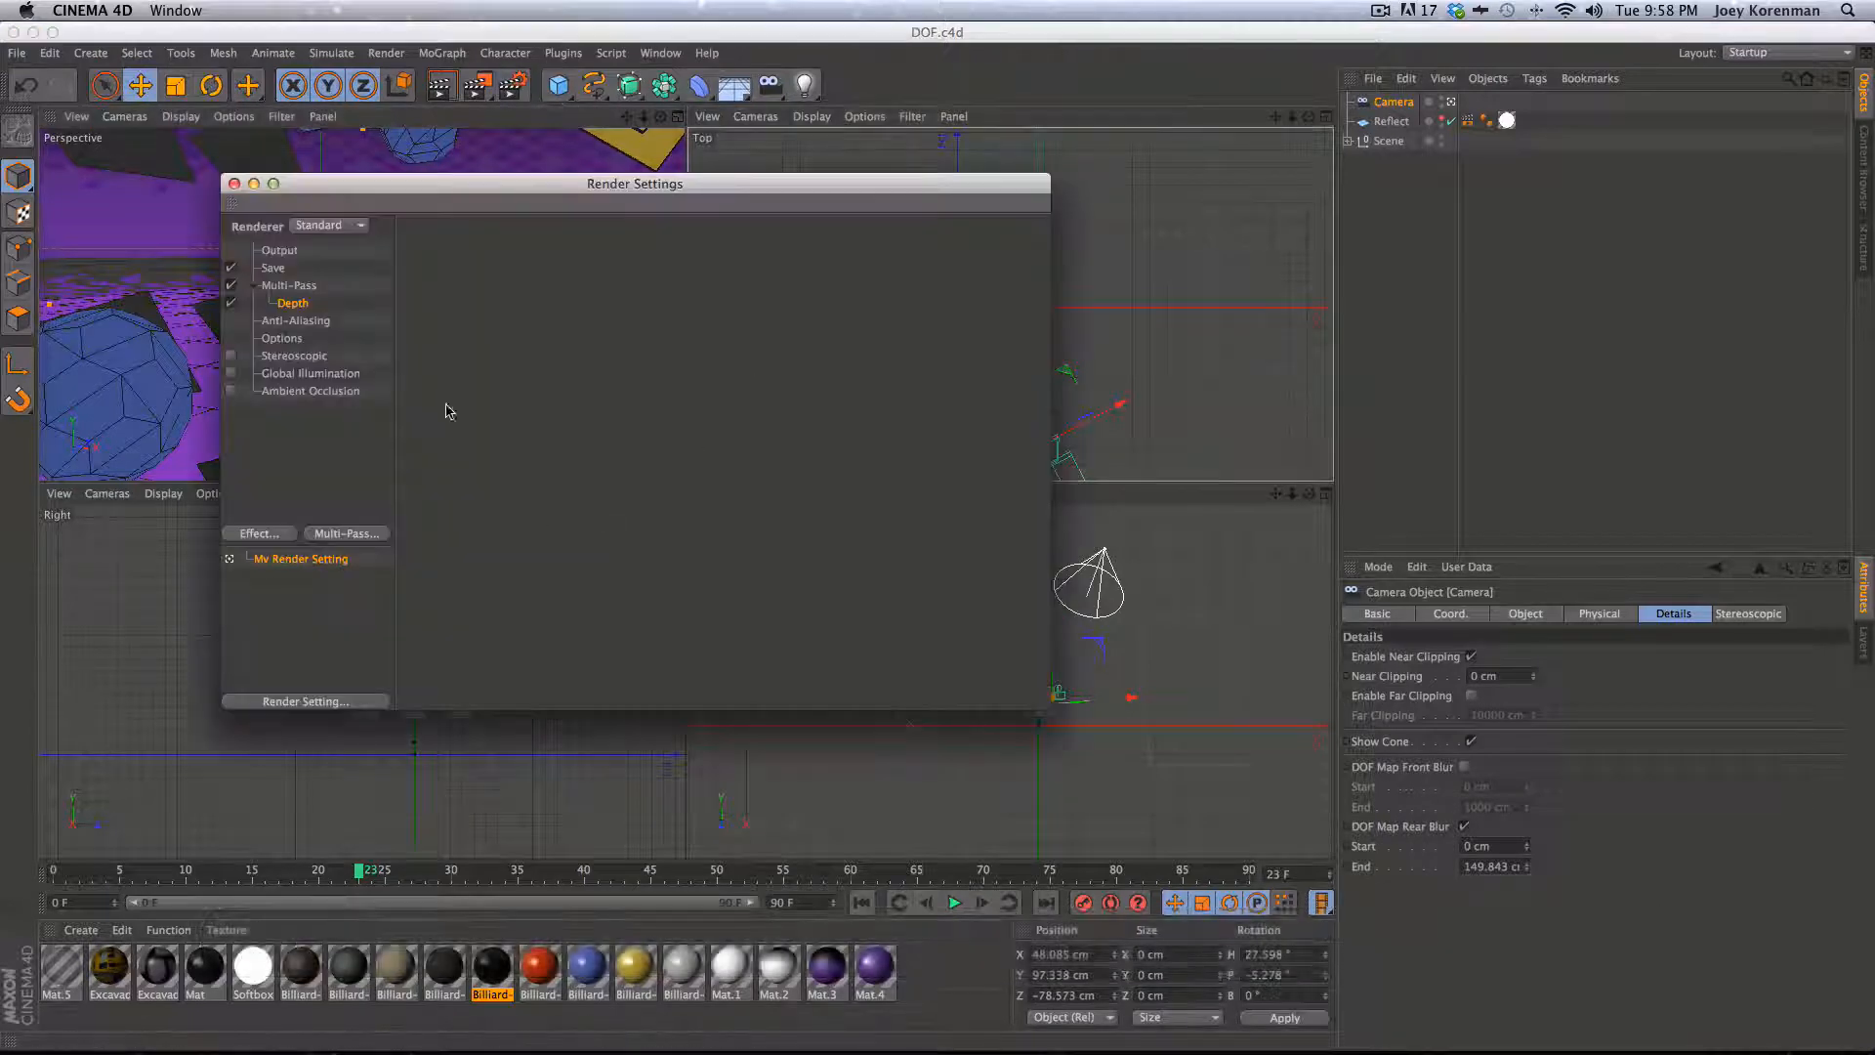
left_click(277, 271)
left_click(1039, 288)
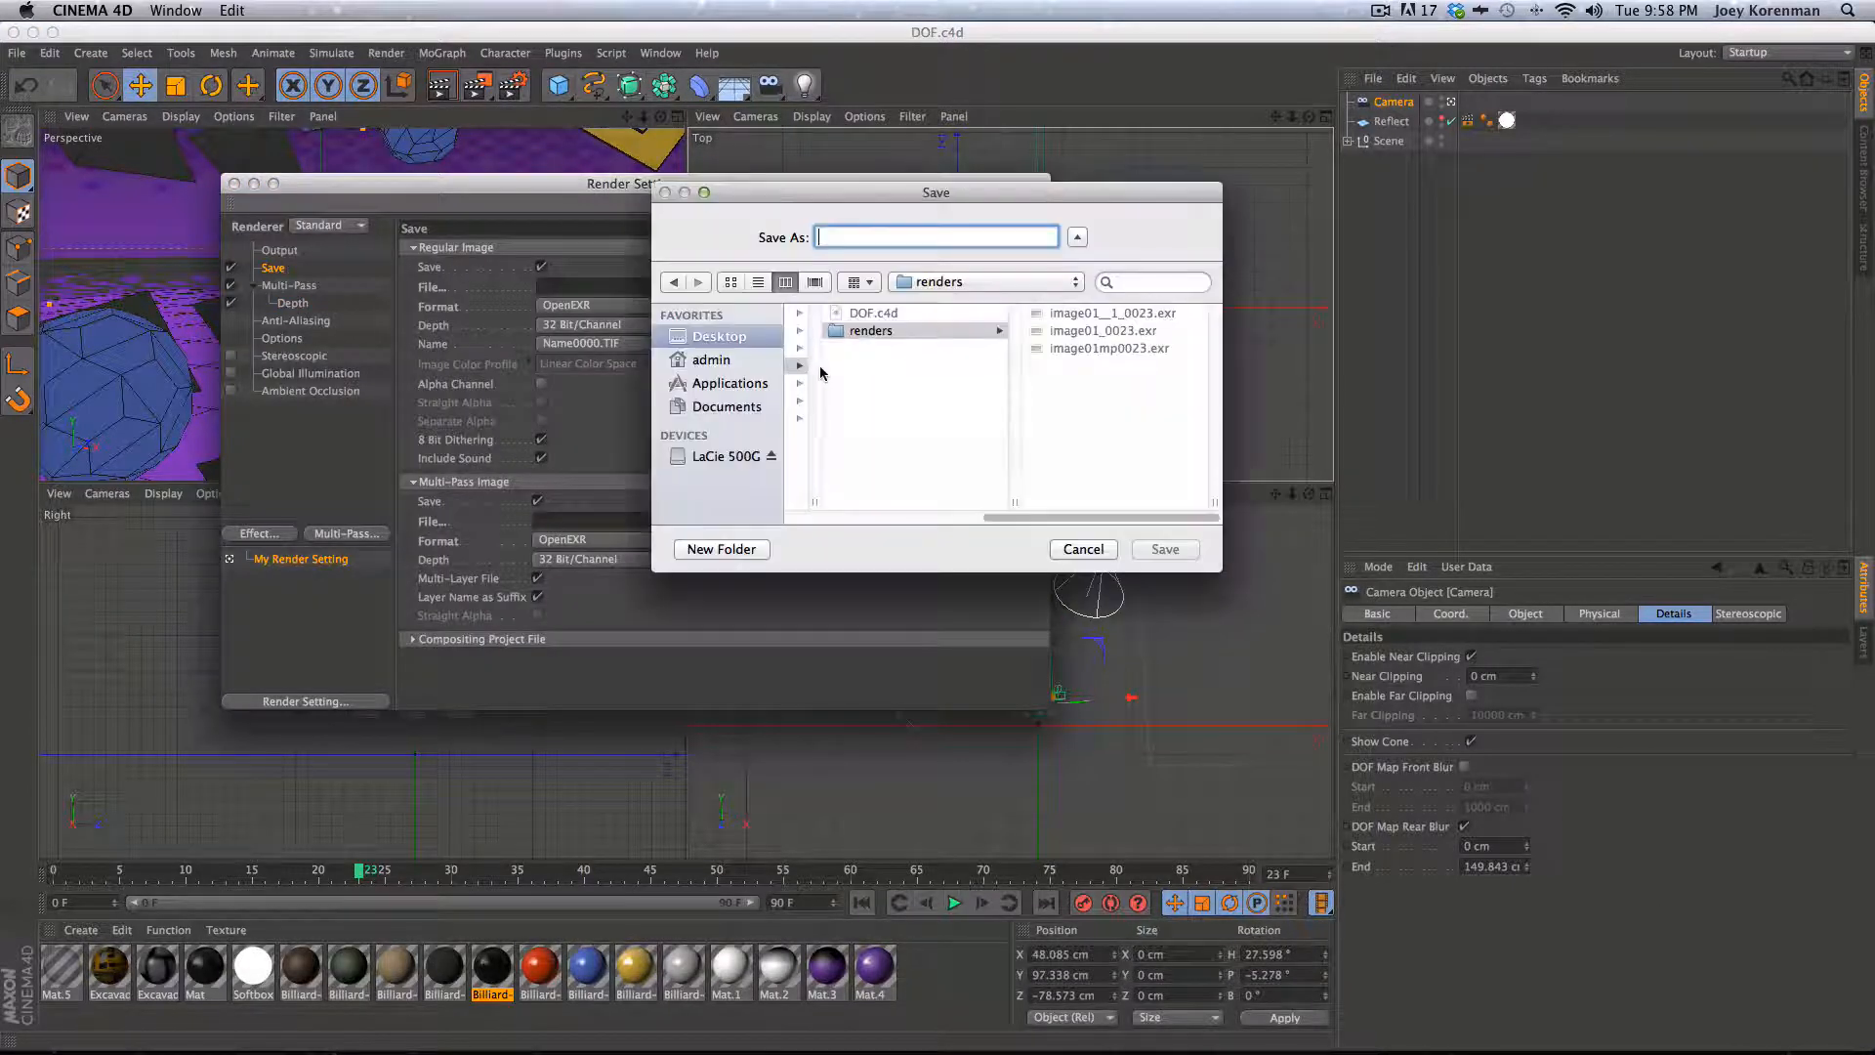
left_click(721, 549)
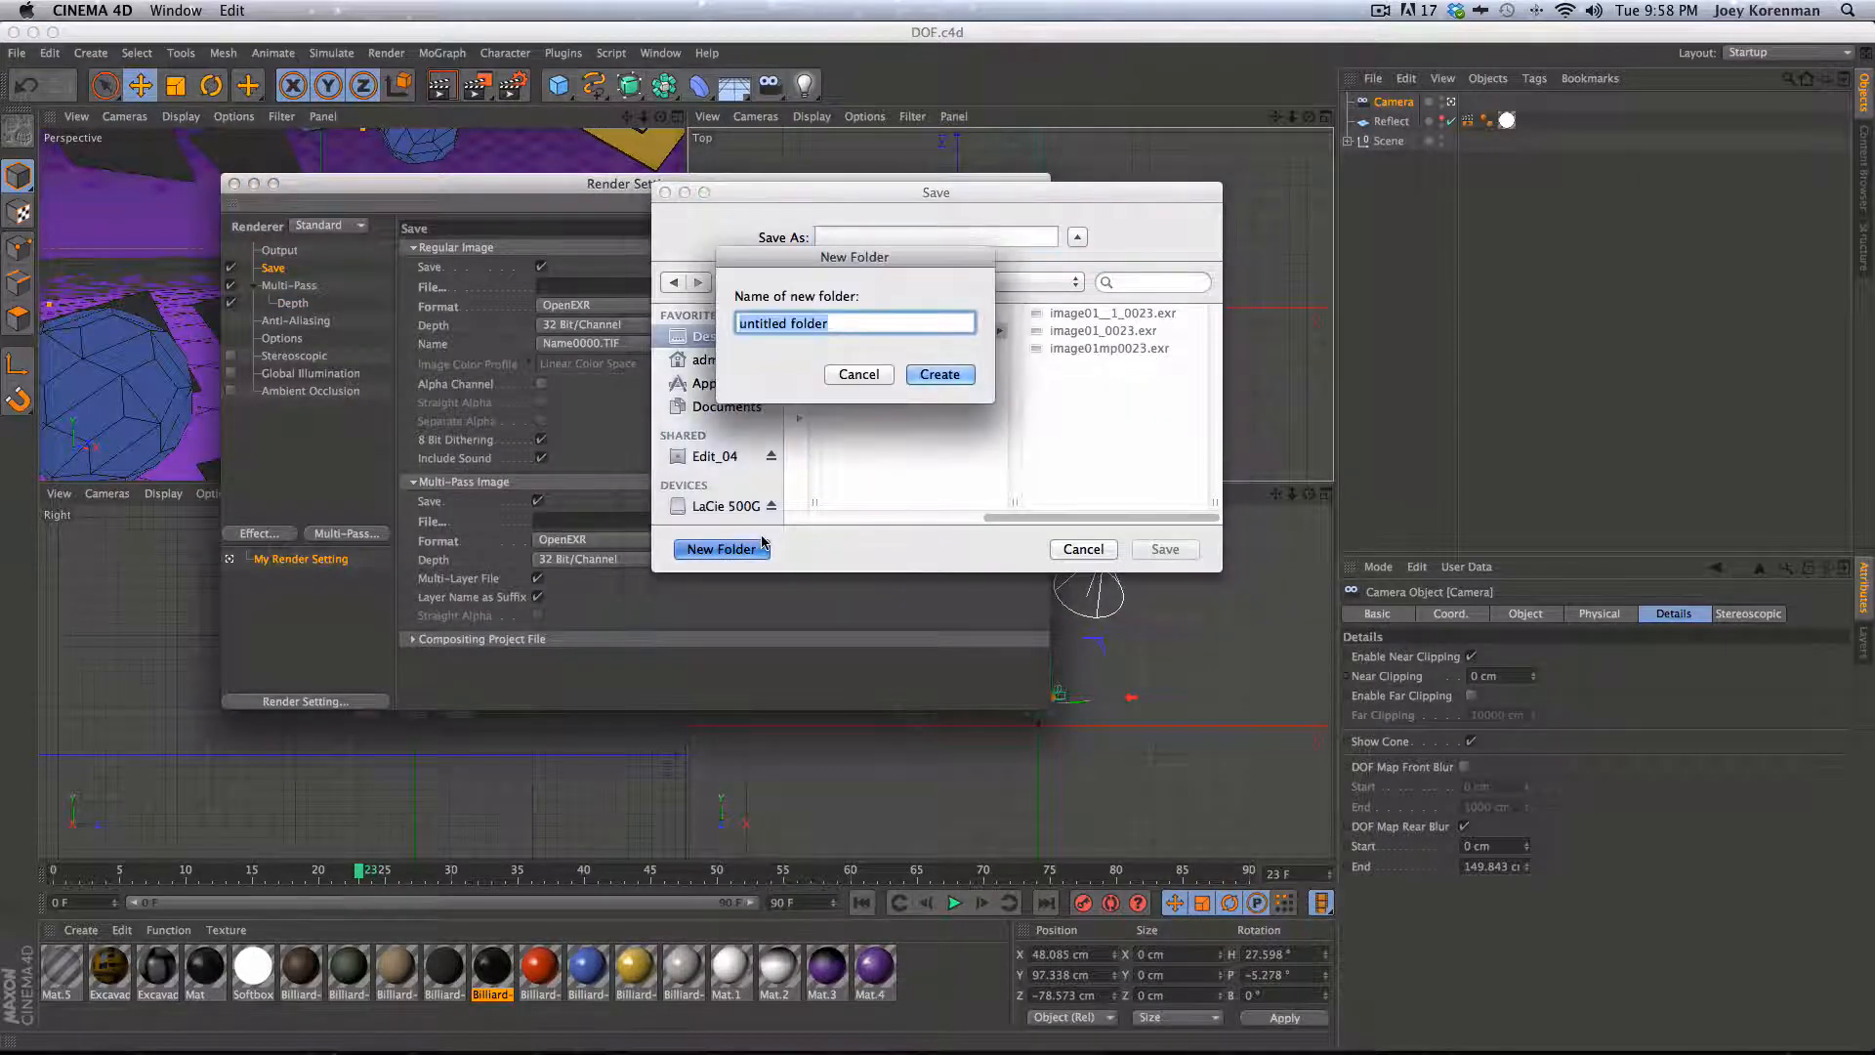
type("v2")
key("Return")
key("BackSpace")
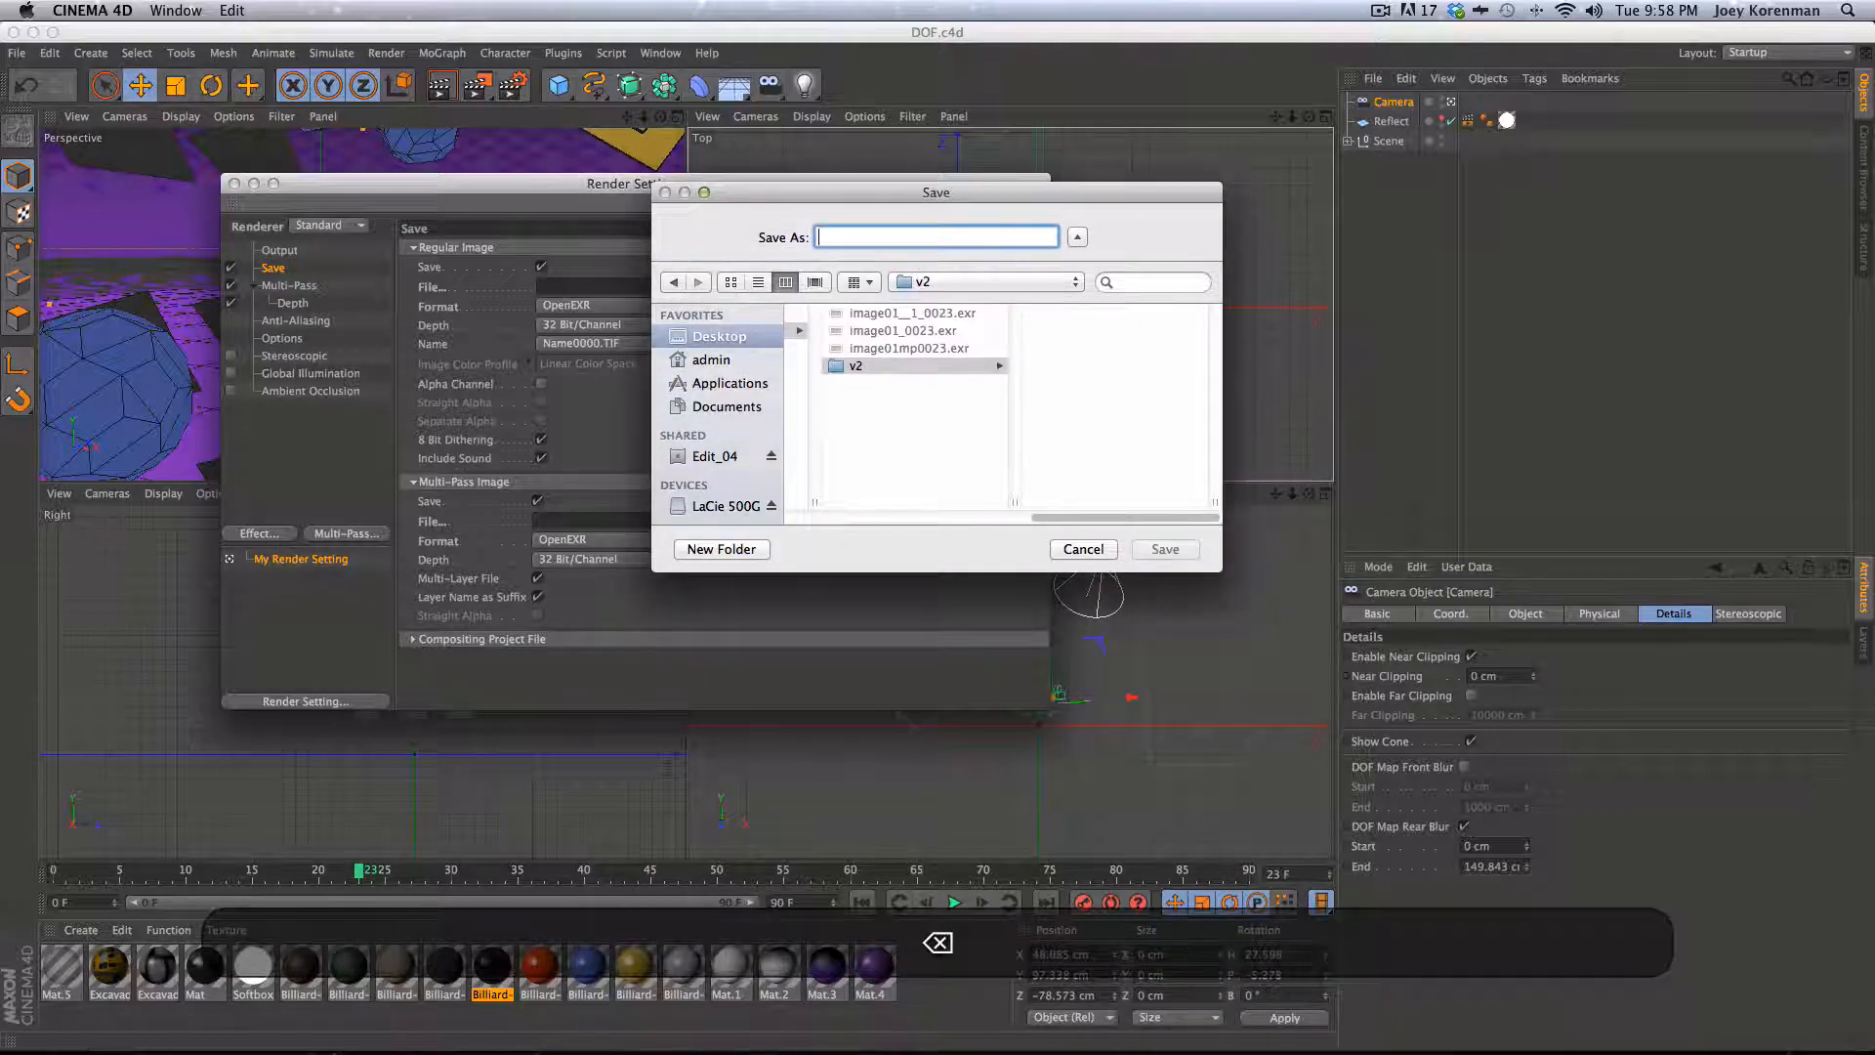
type("image")
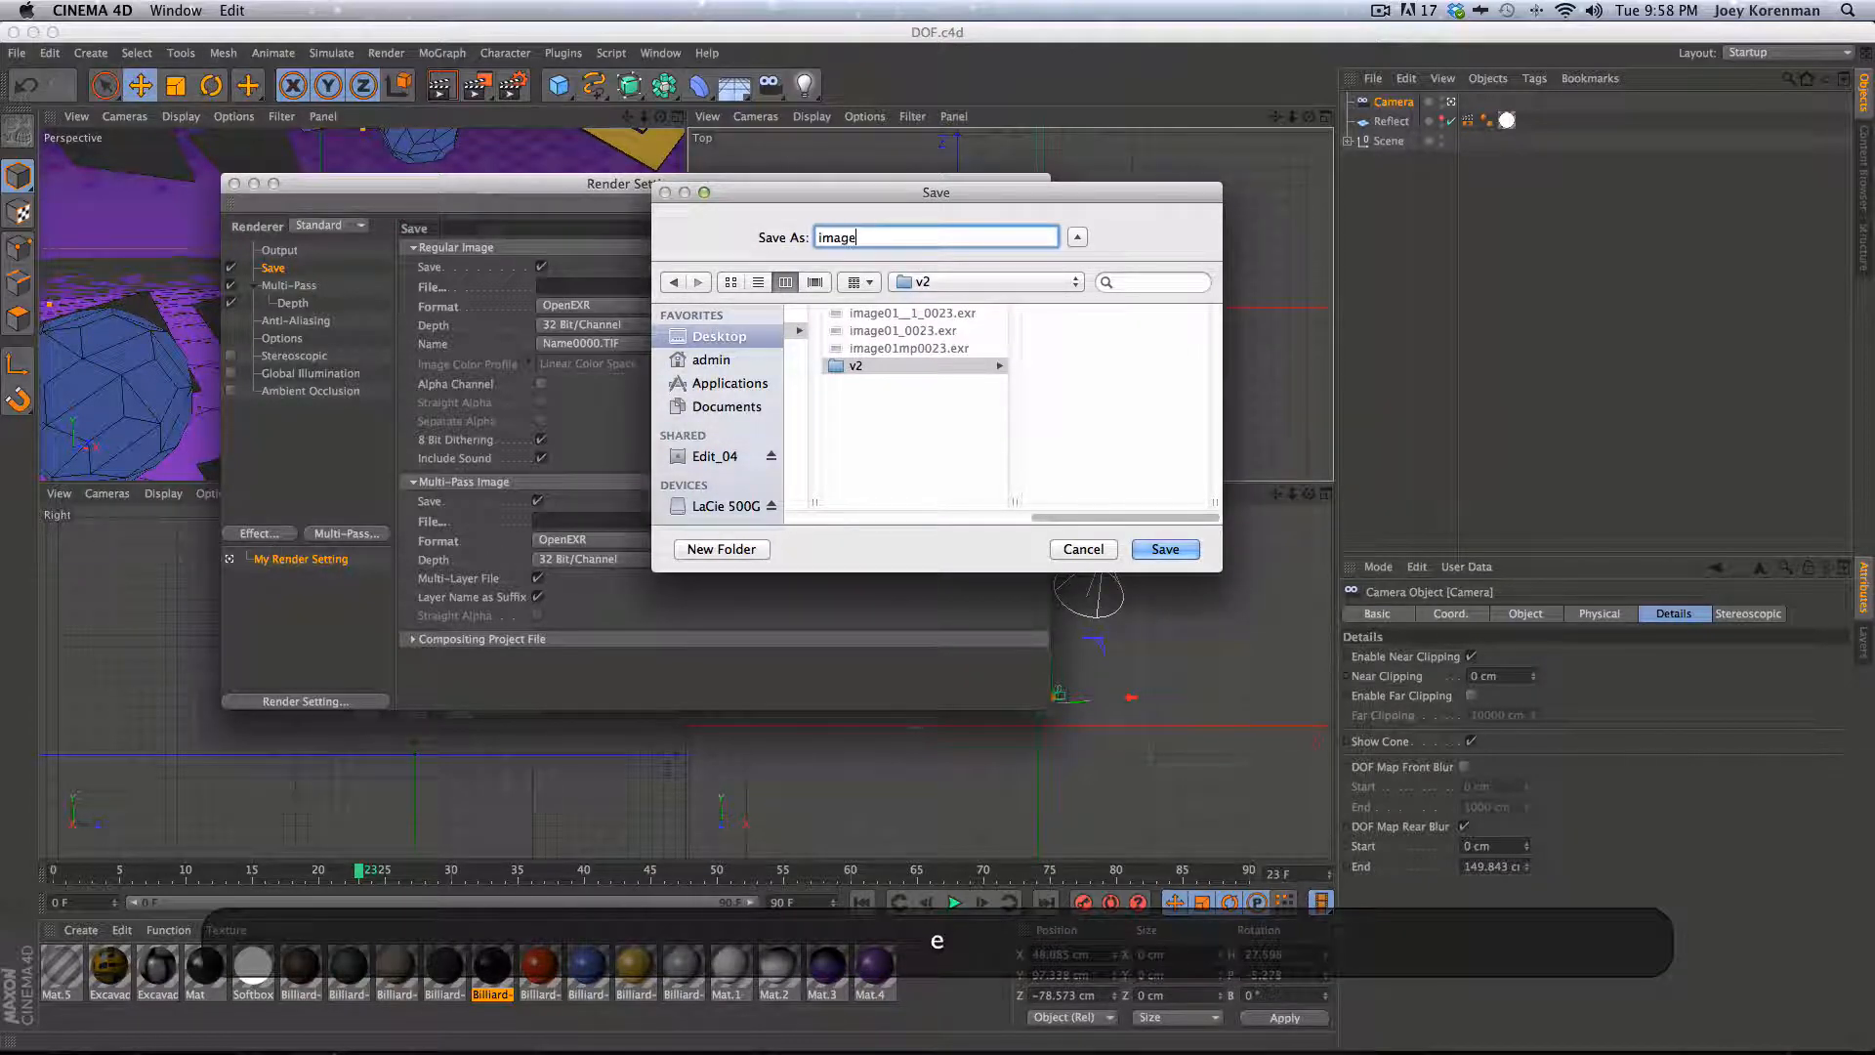
key("Return")
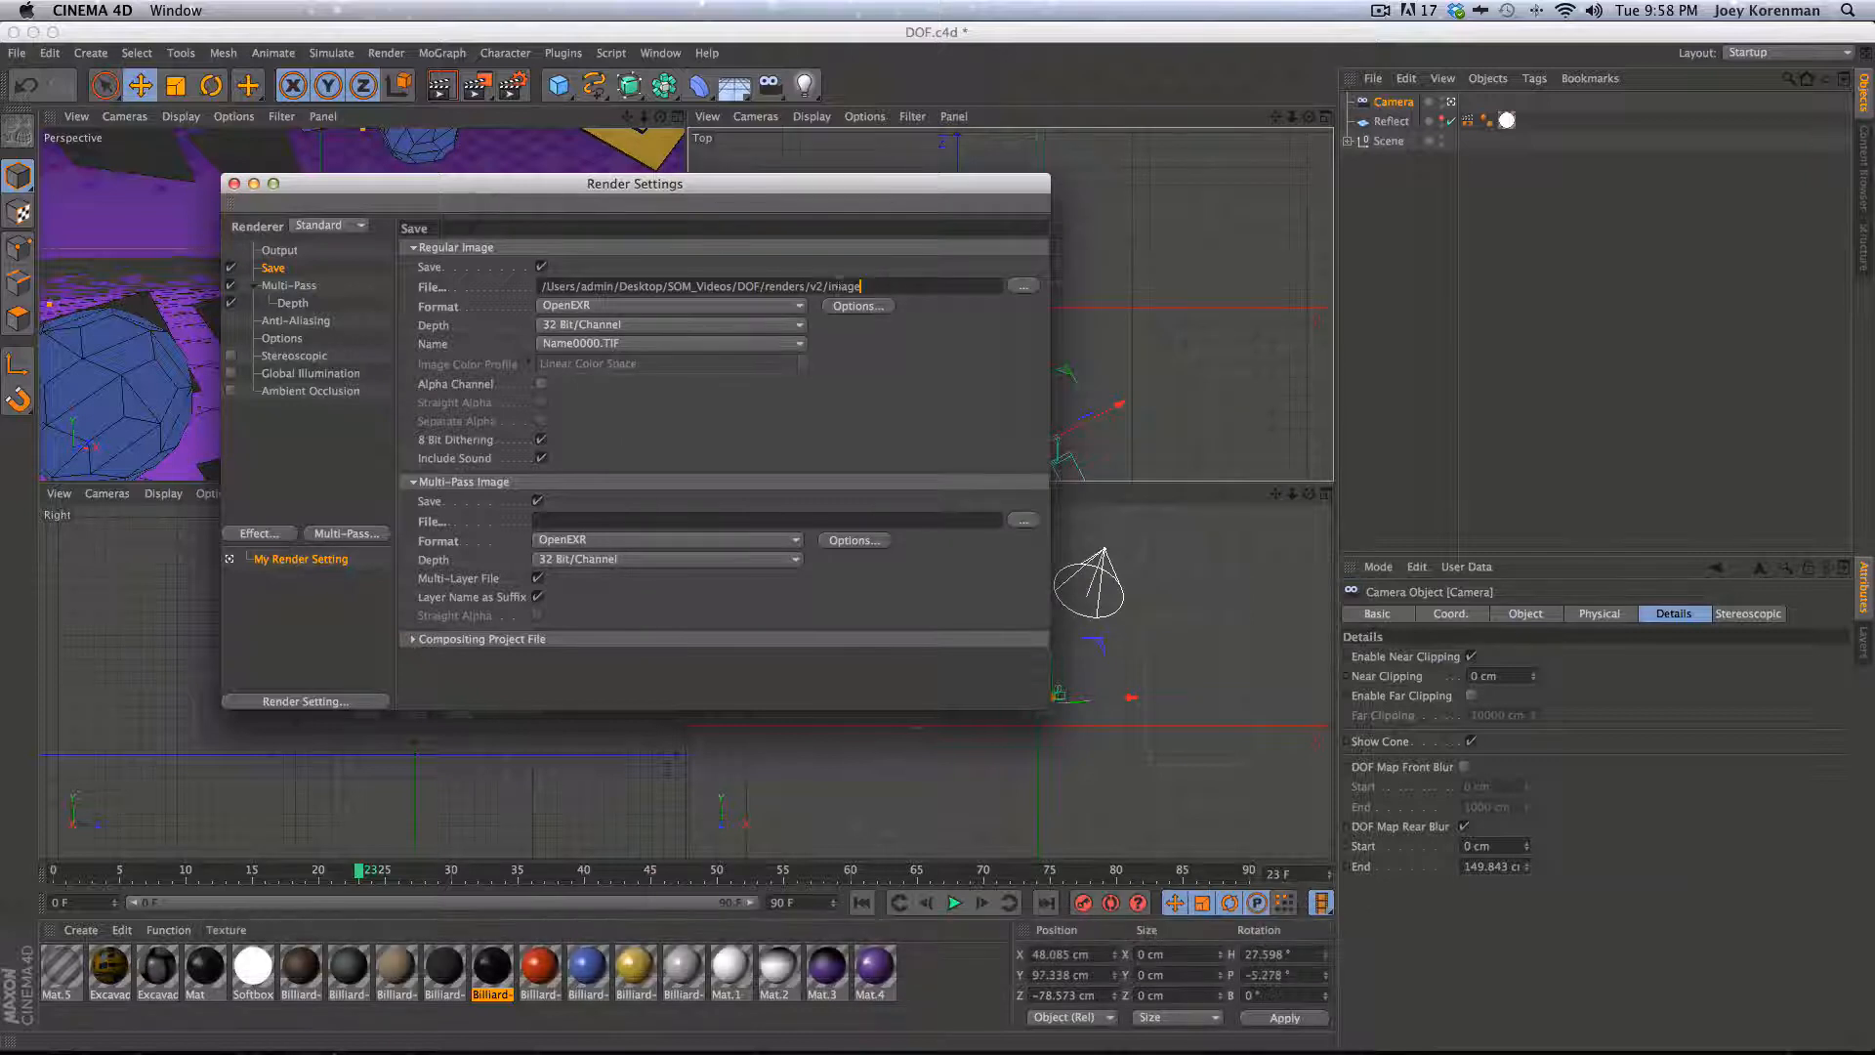
- Set the multi-pass image file to the same path, named image_mp
left_click_drag(864, 286, 539, 286)
key("super+c")
left_click(839, 518)
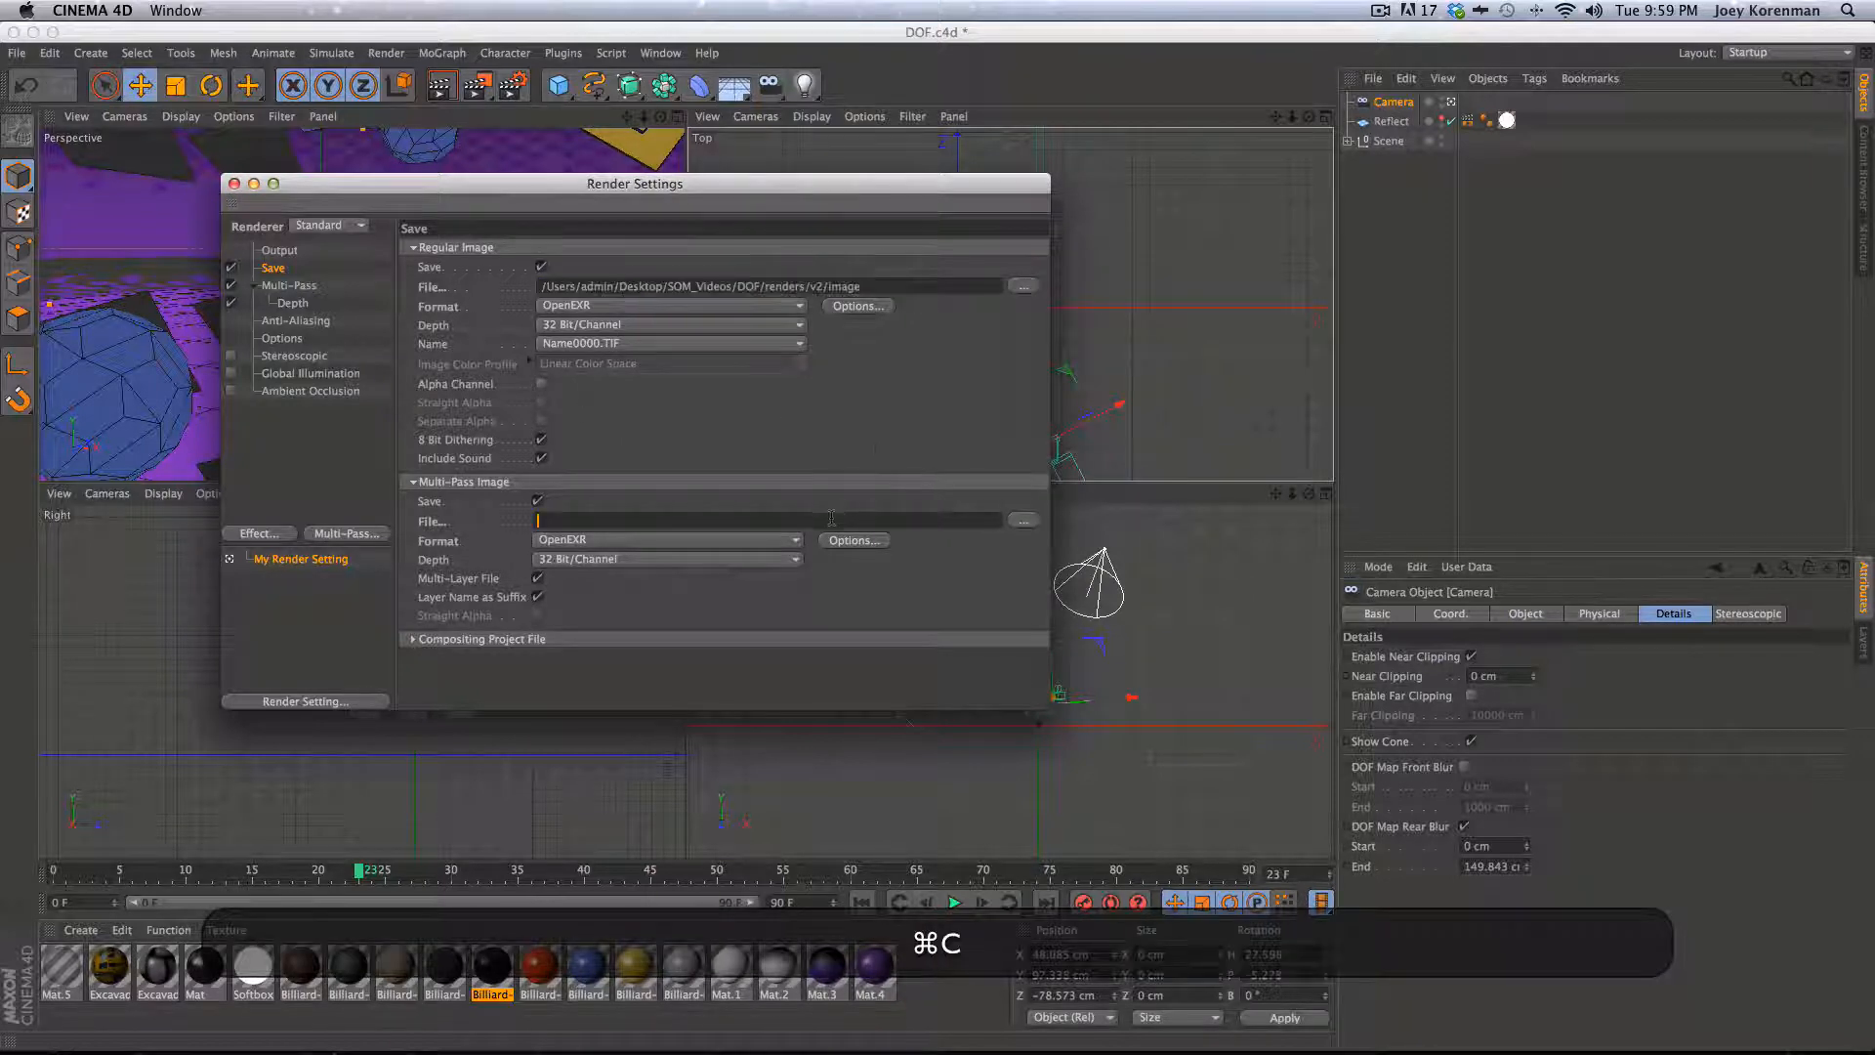
key("super+v")
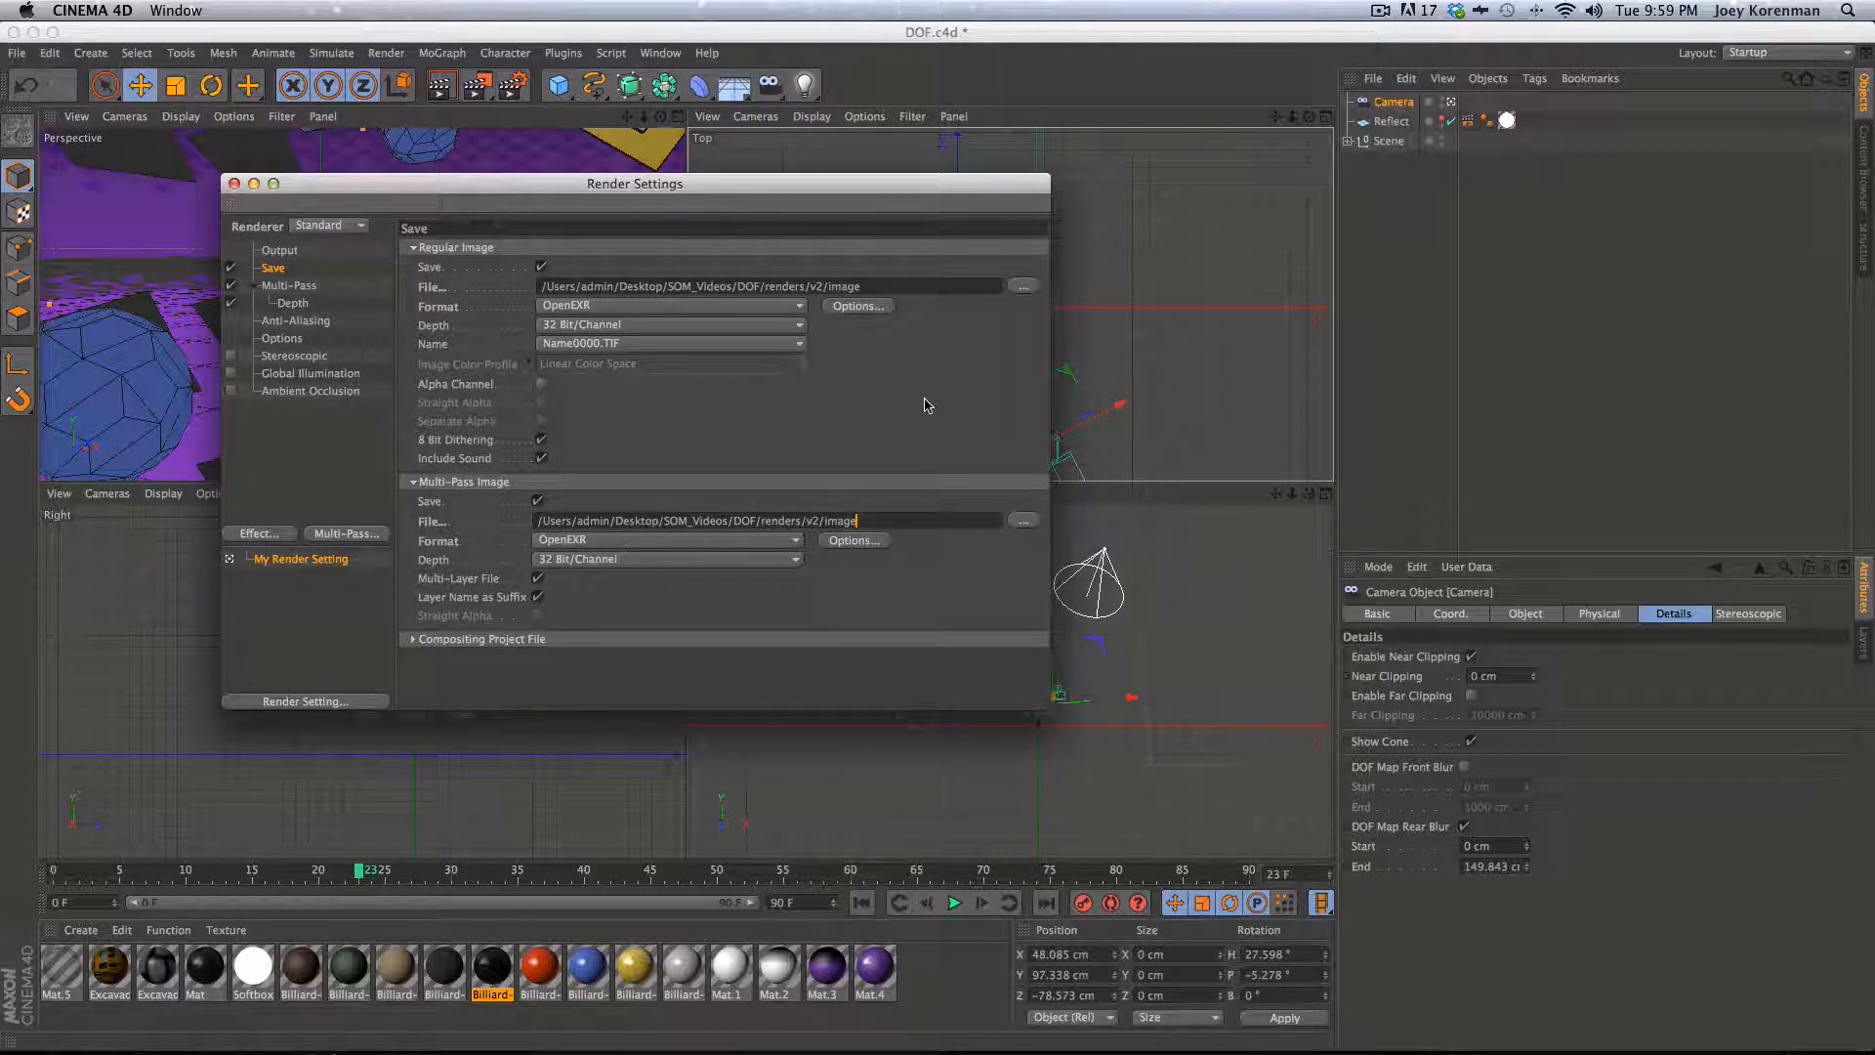
type("_mp")
- Set the multi-pass image format to PNG
left_click(635, 542)
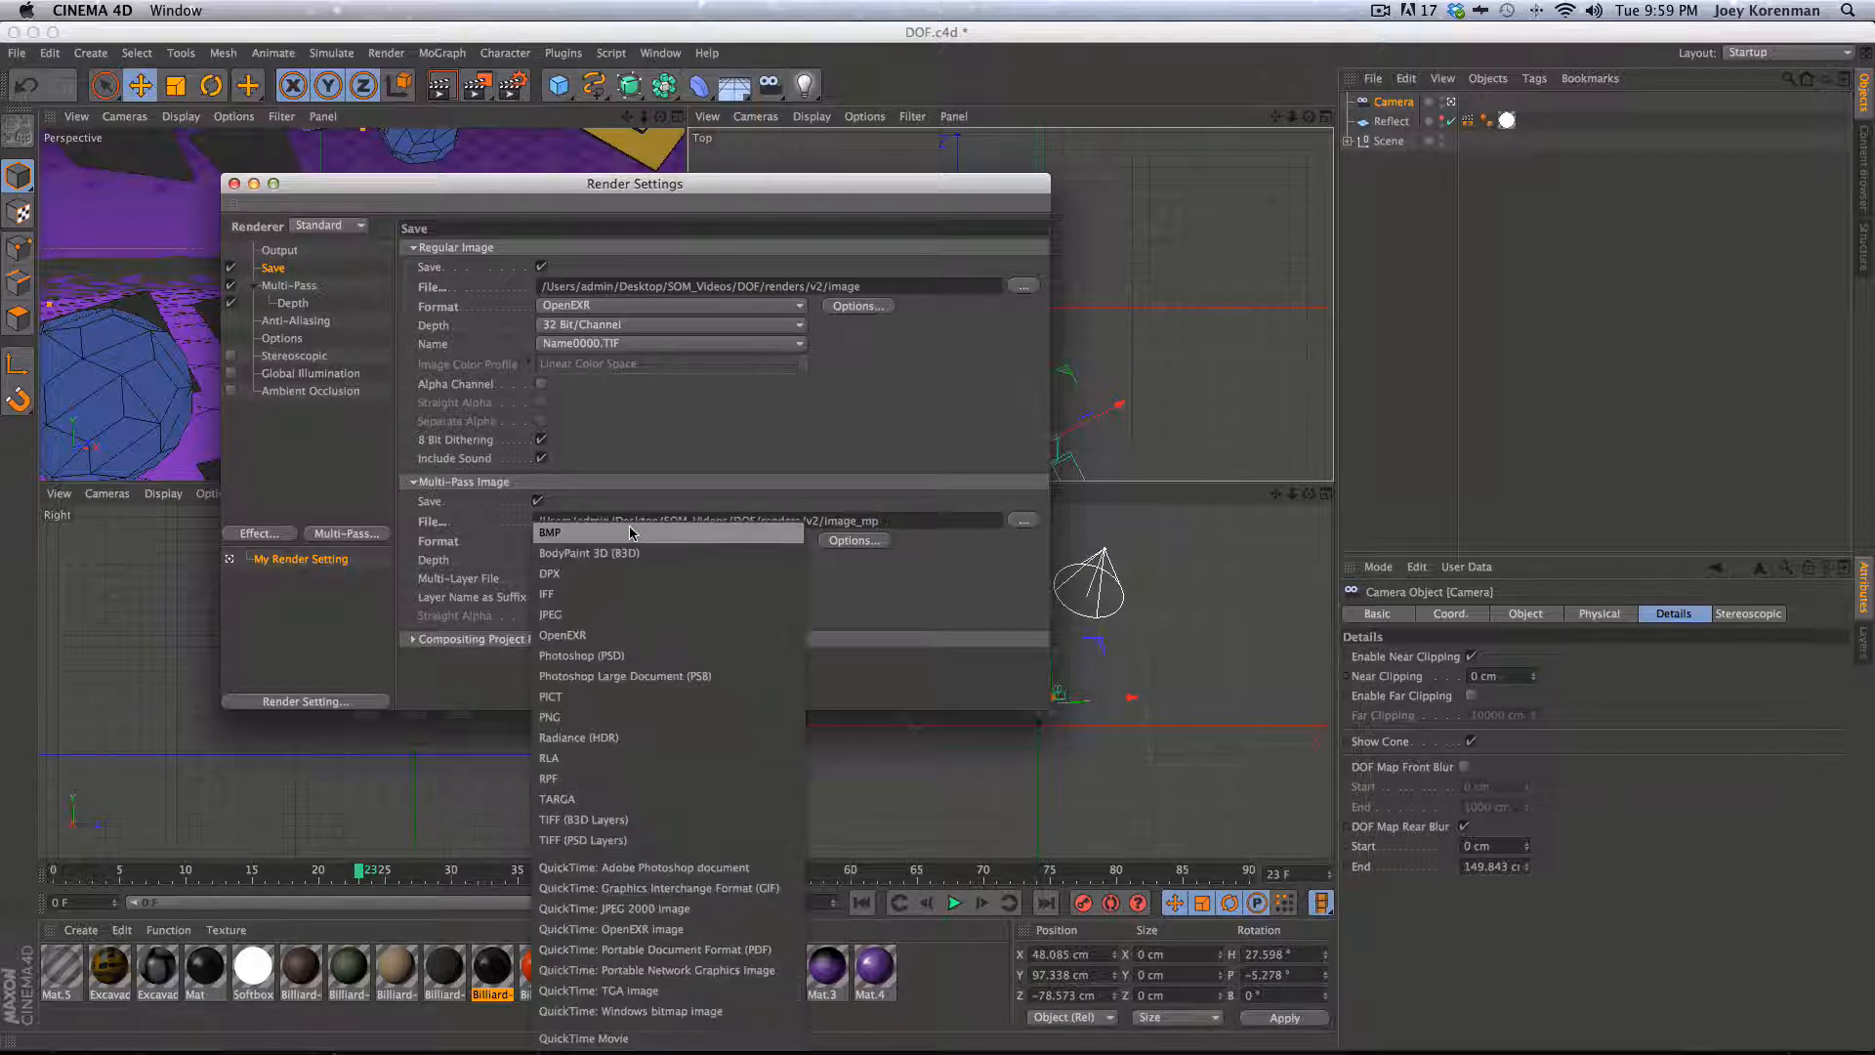
left_click(718, 670)
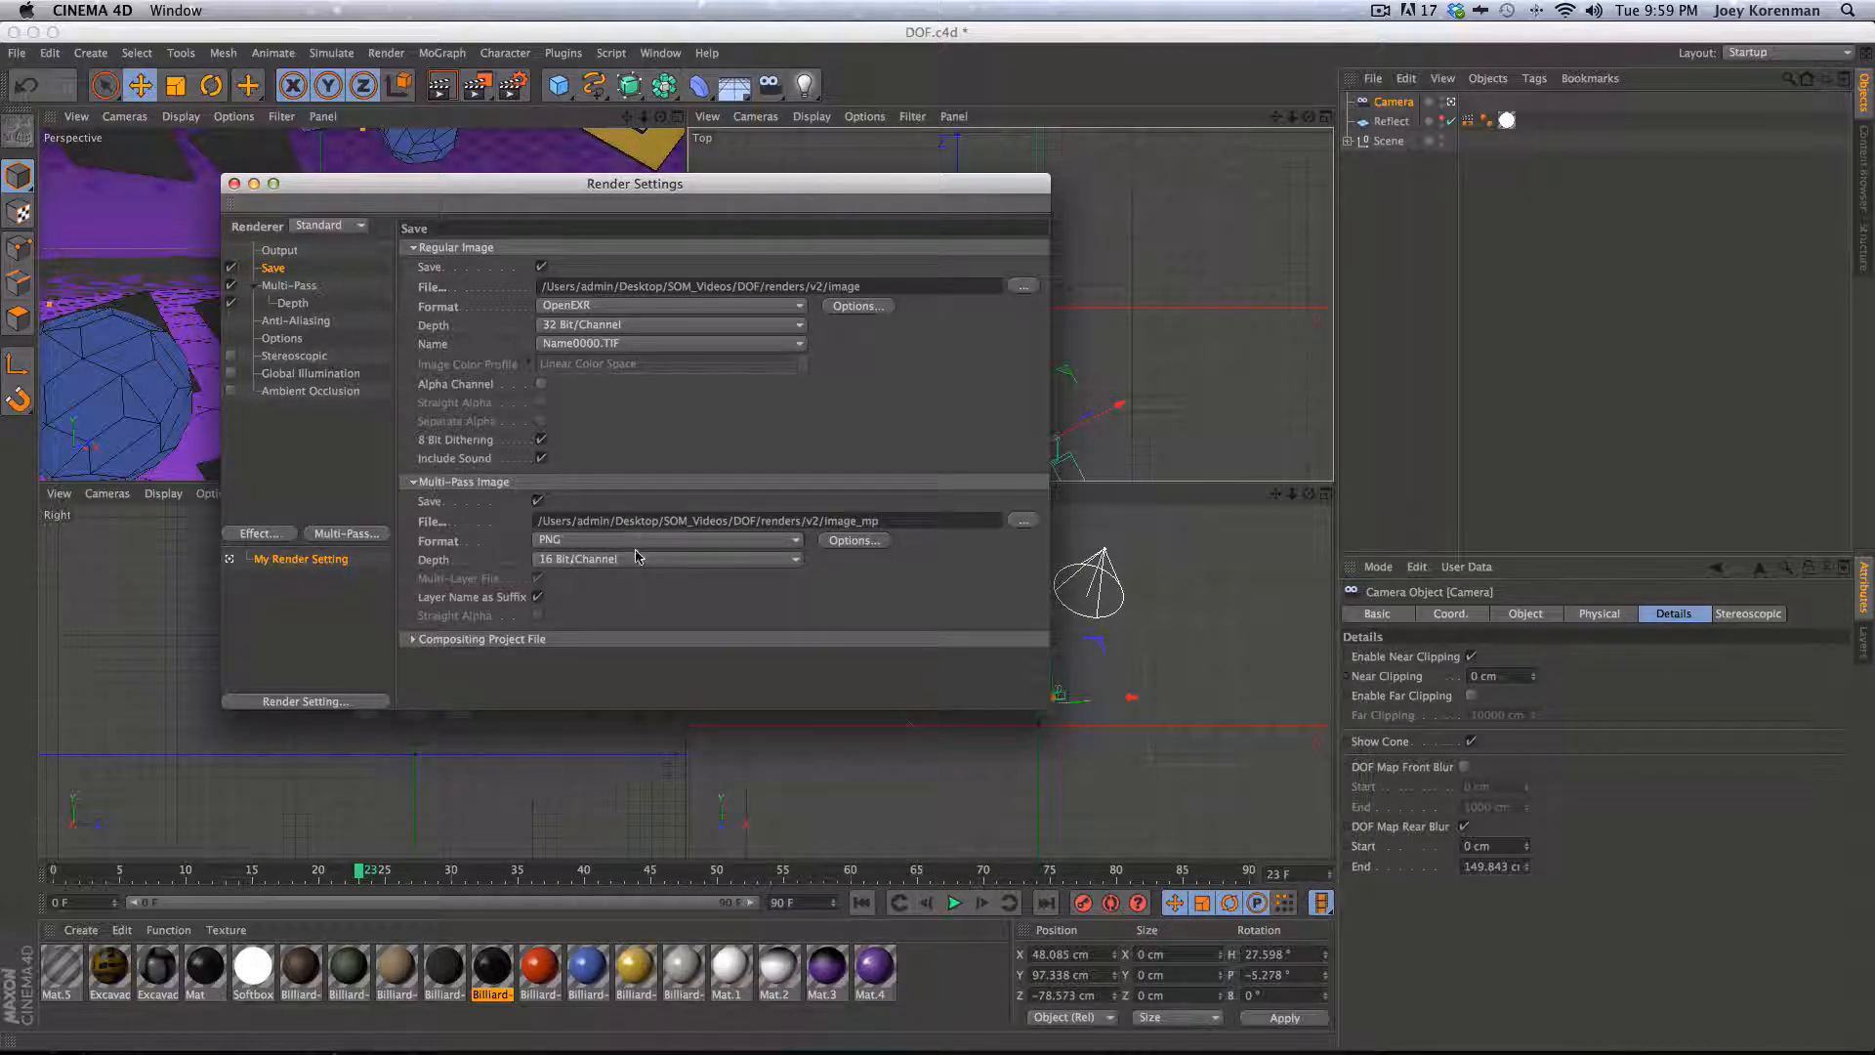
left_click(598, 542)
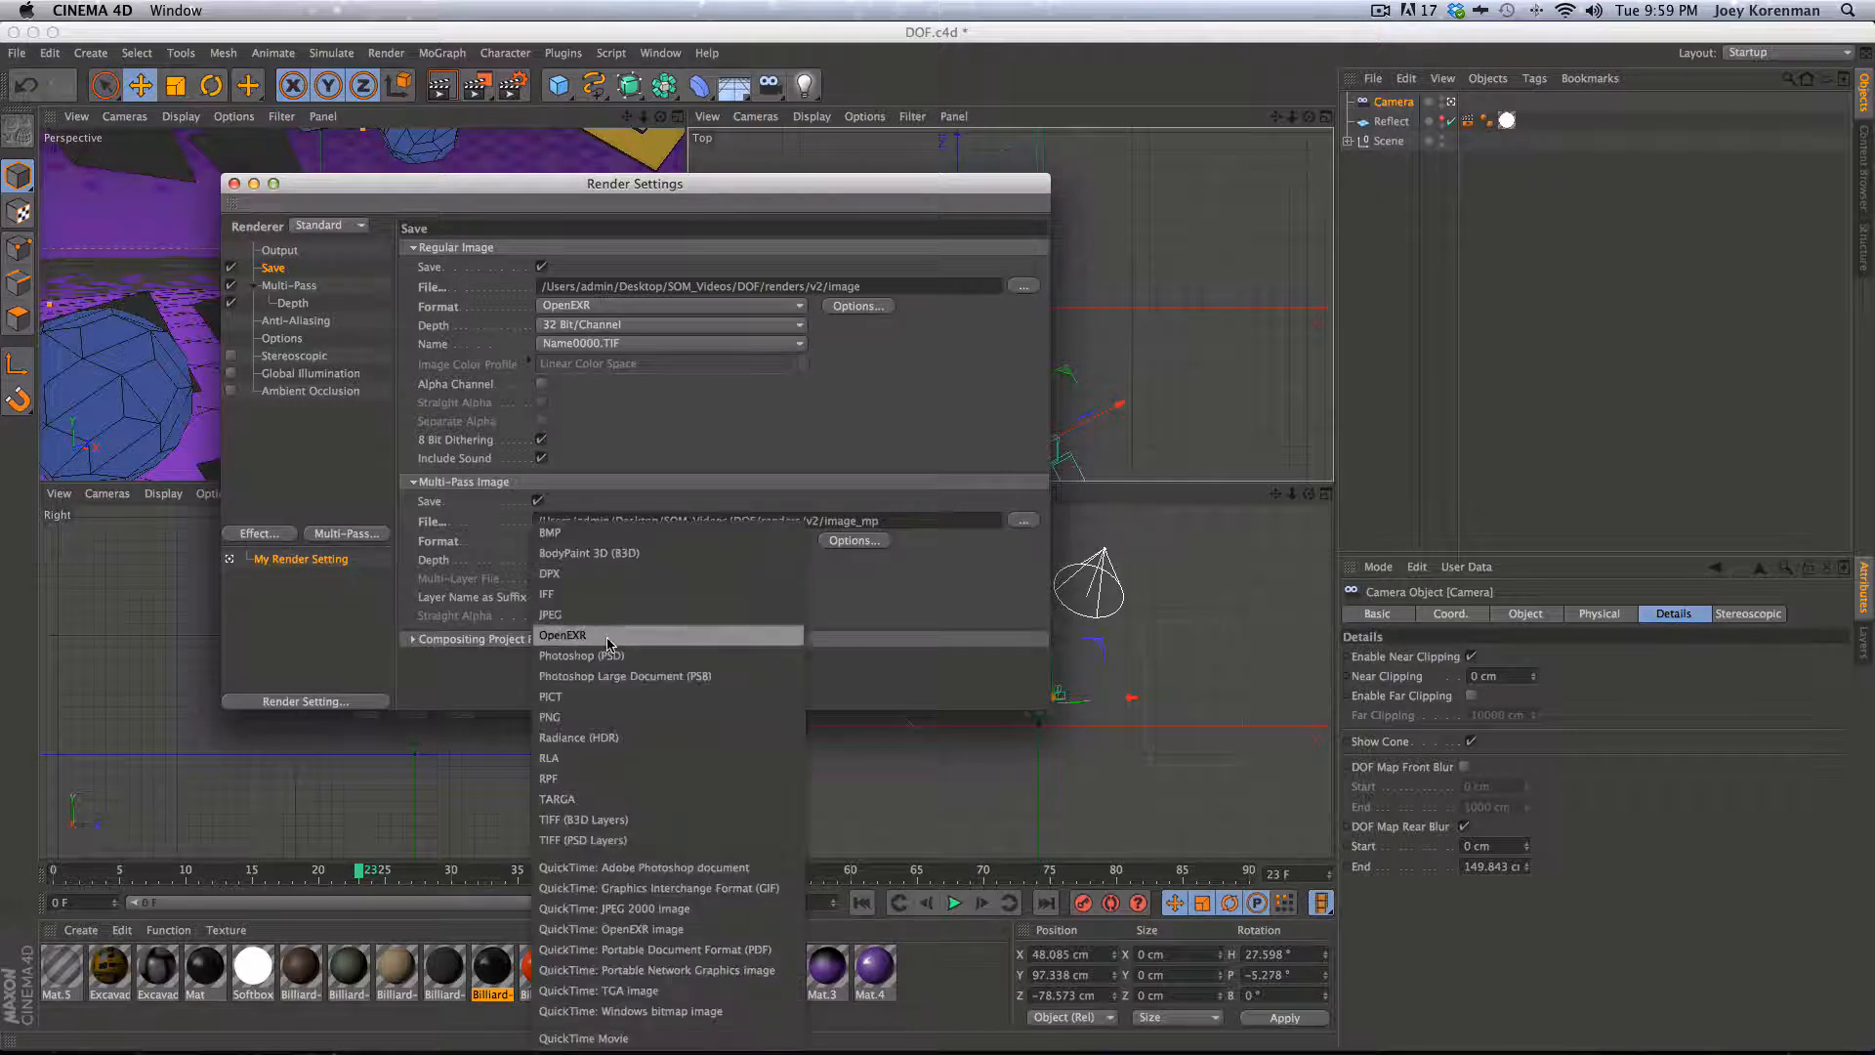
left_click(891, 645)
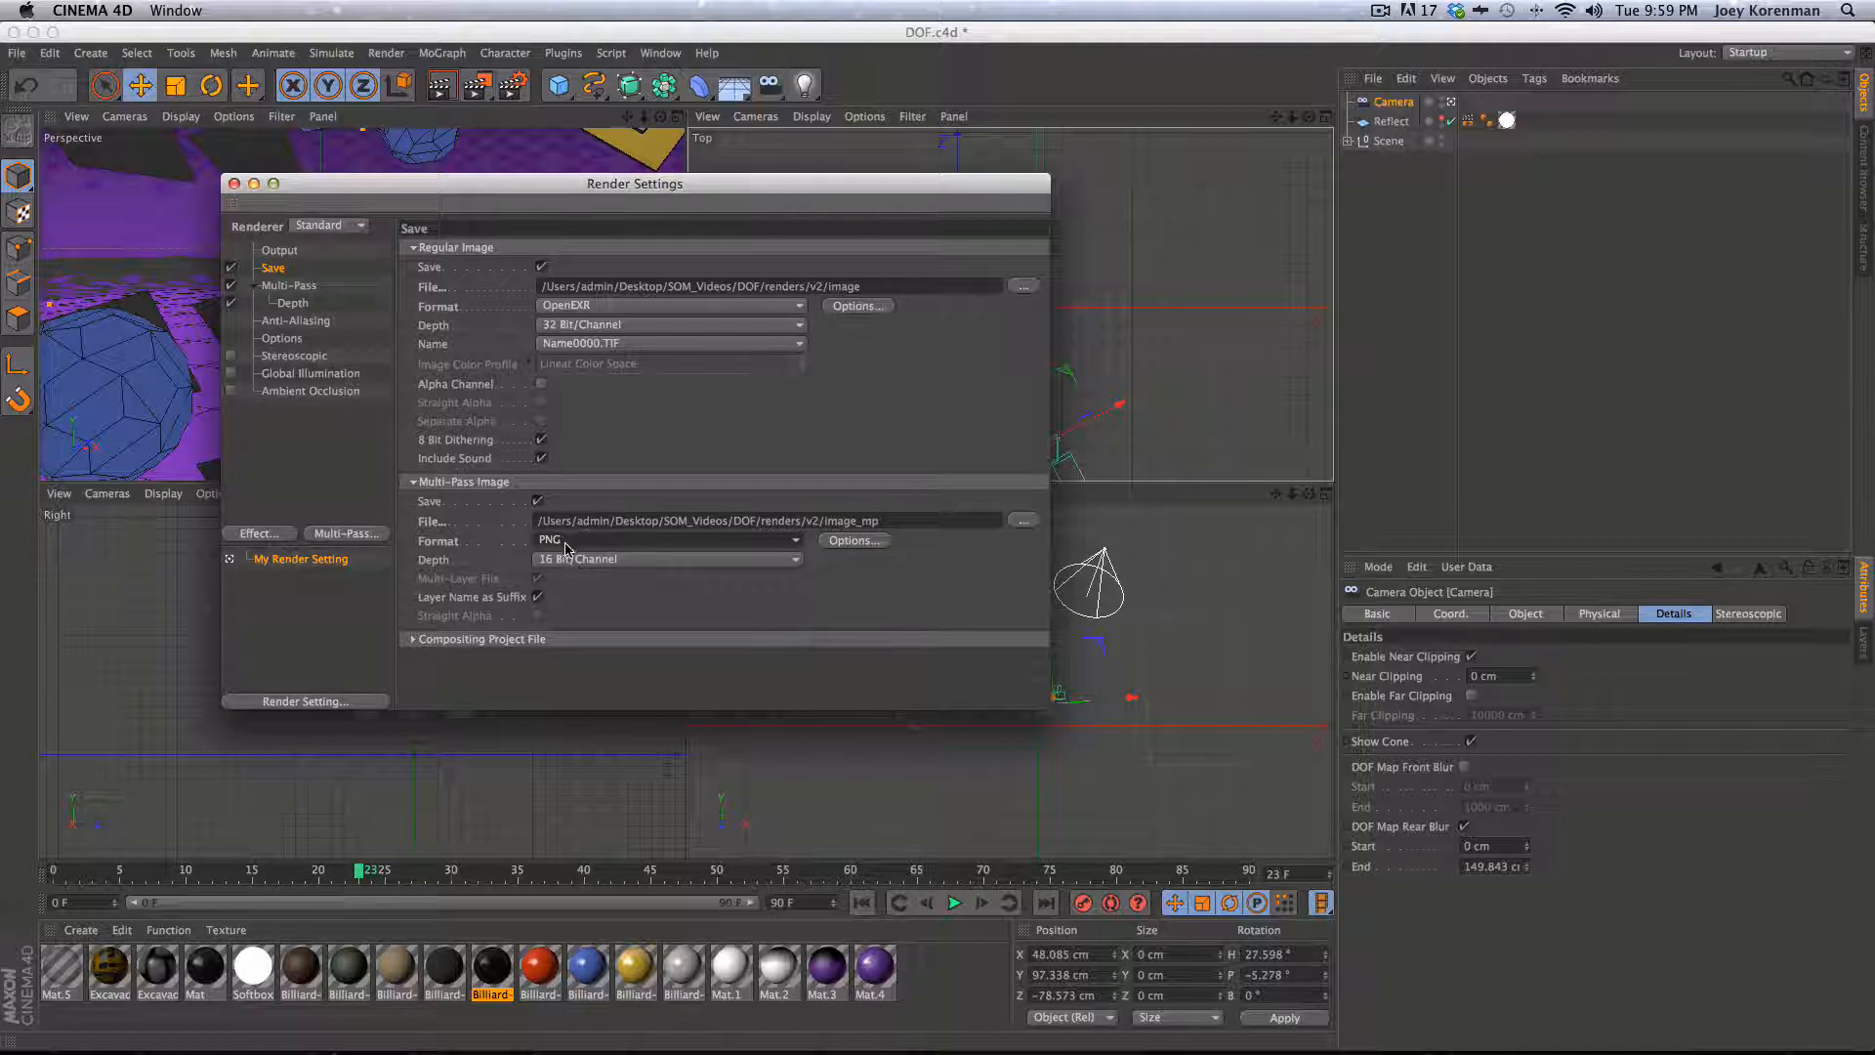
left_click(613, 542)
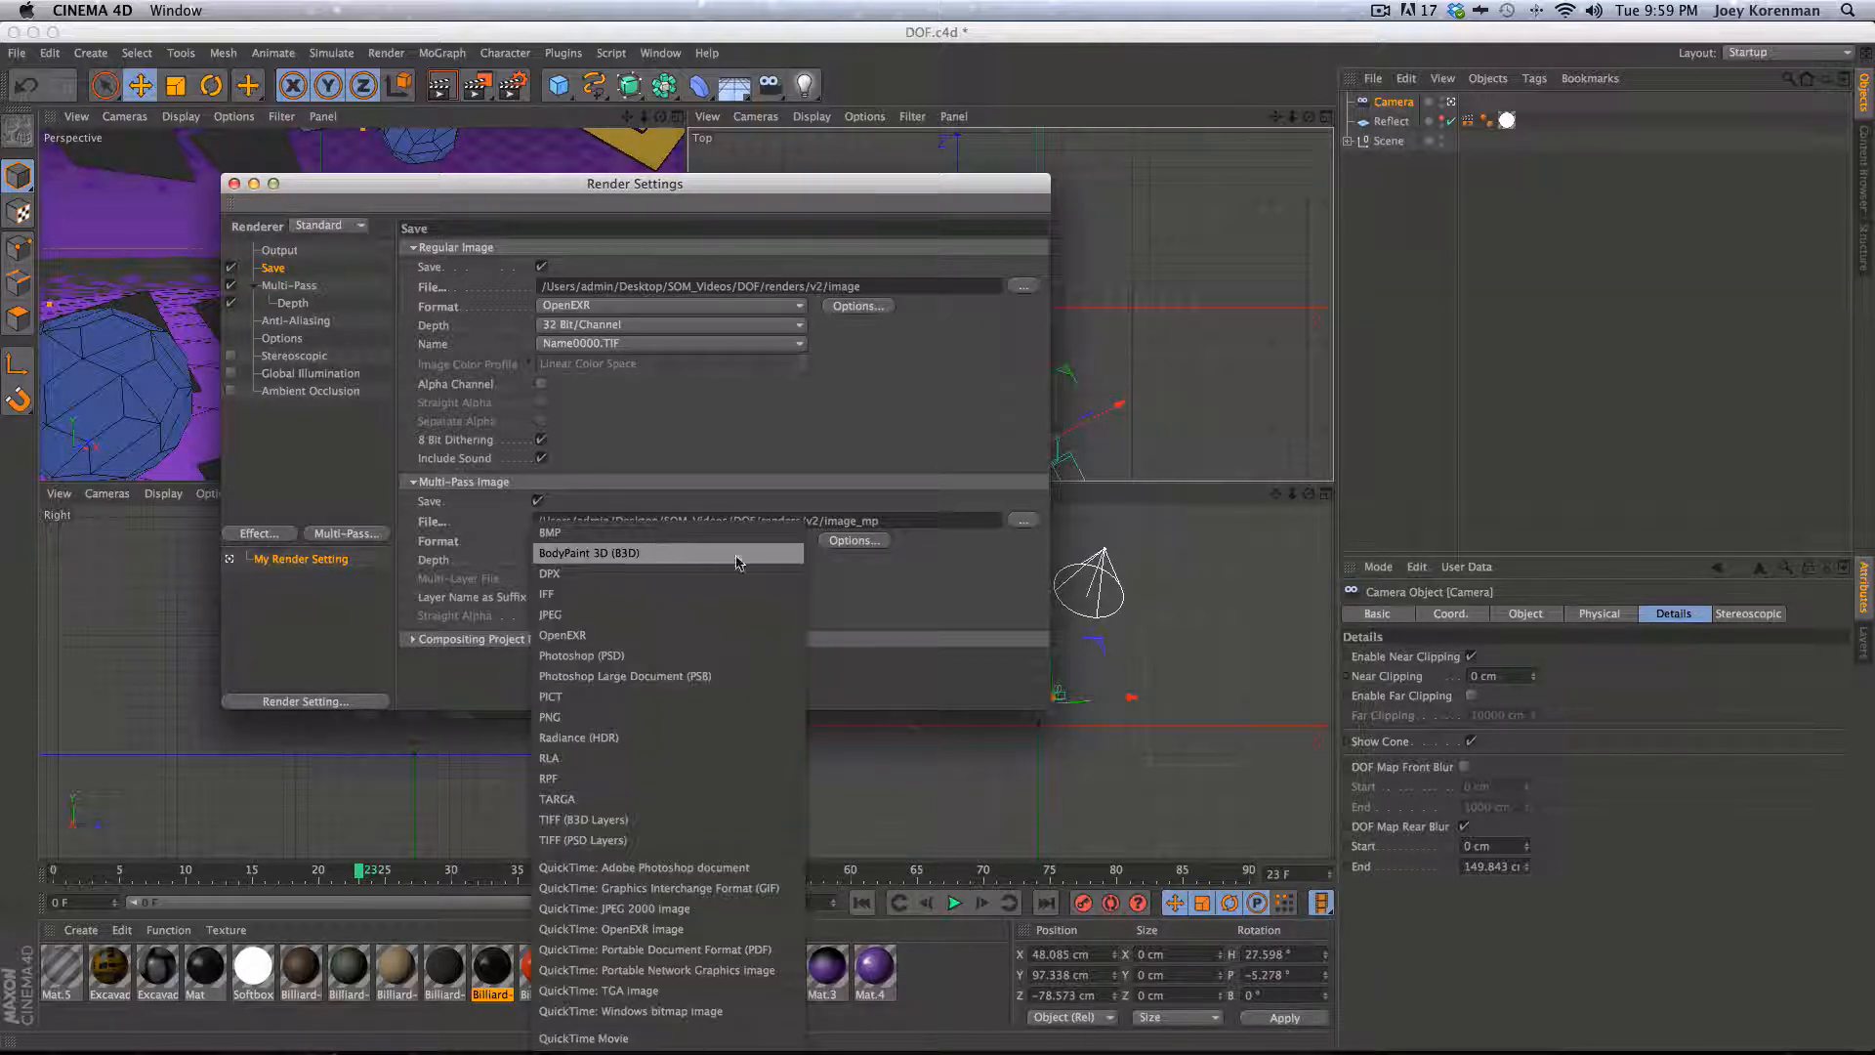
left_click(747, 716)
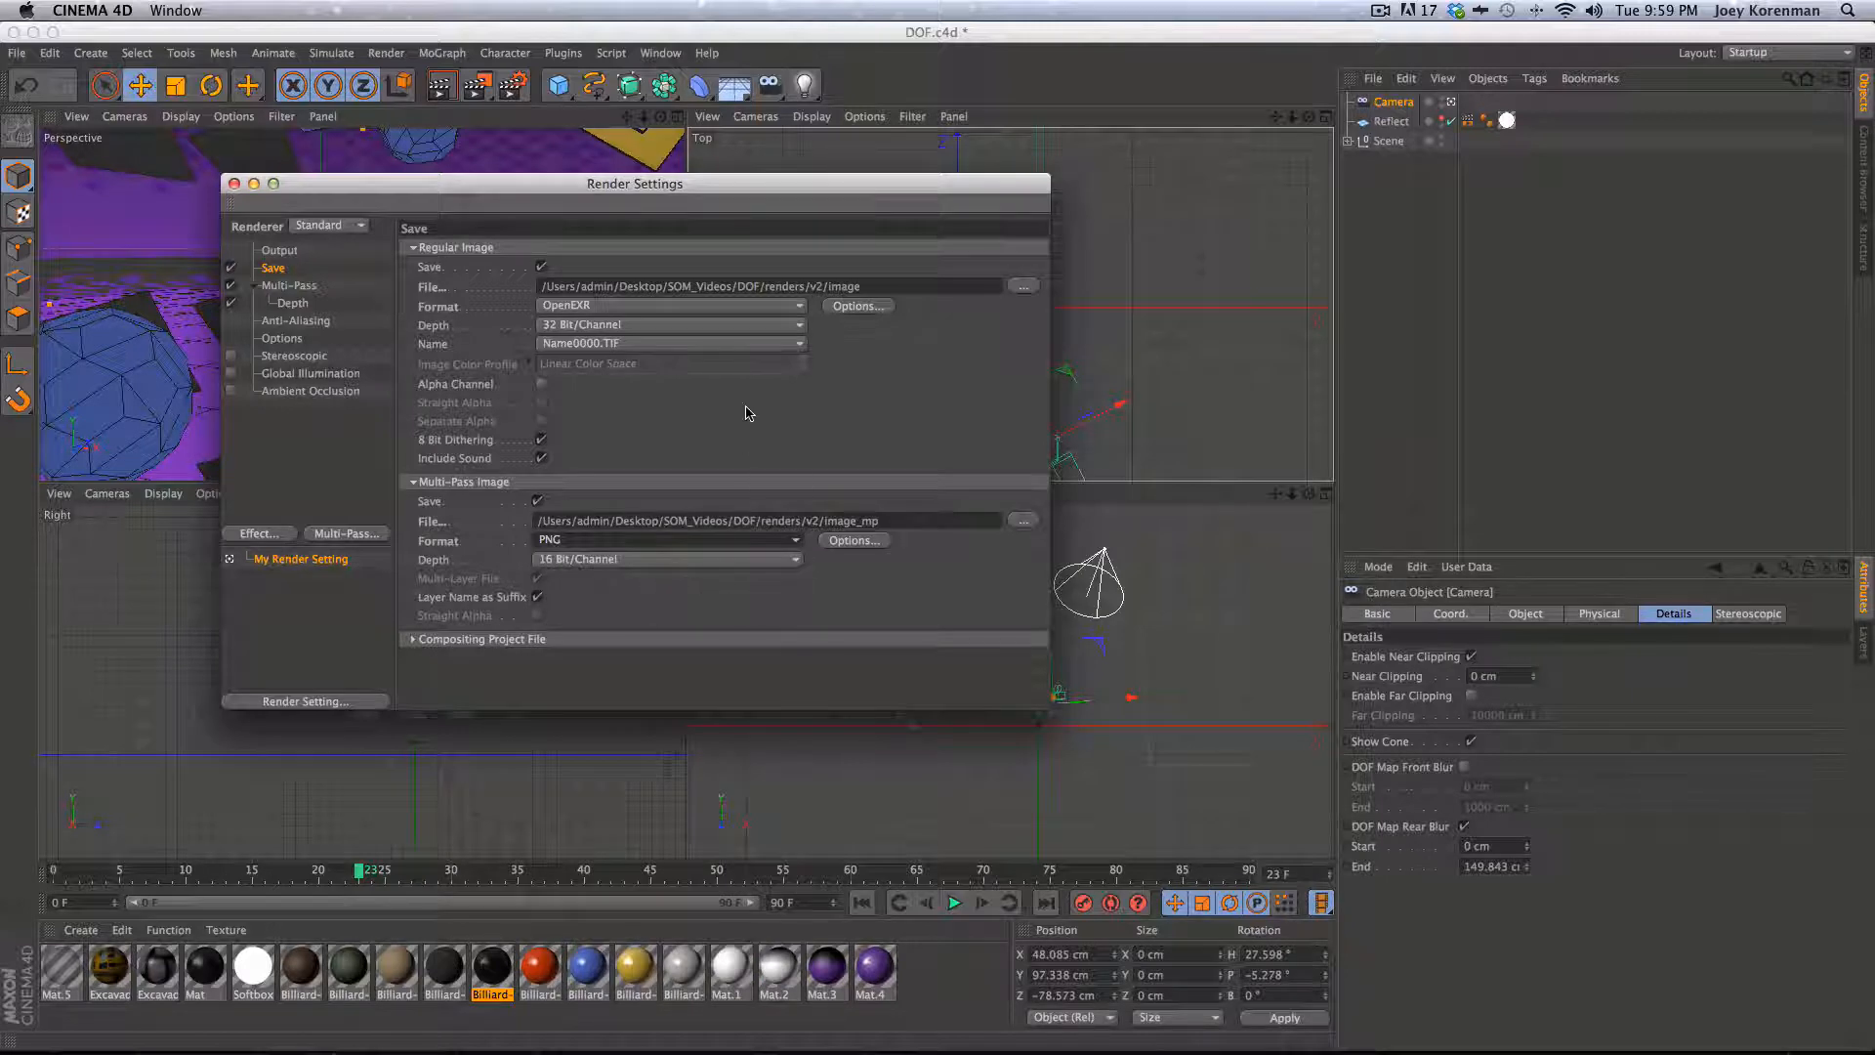
- Render the scene to the Picture Viewer, saving the files, and view the Depth layer
key("shift+r")
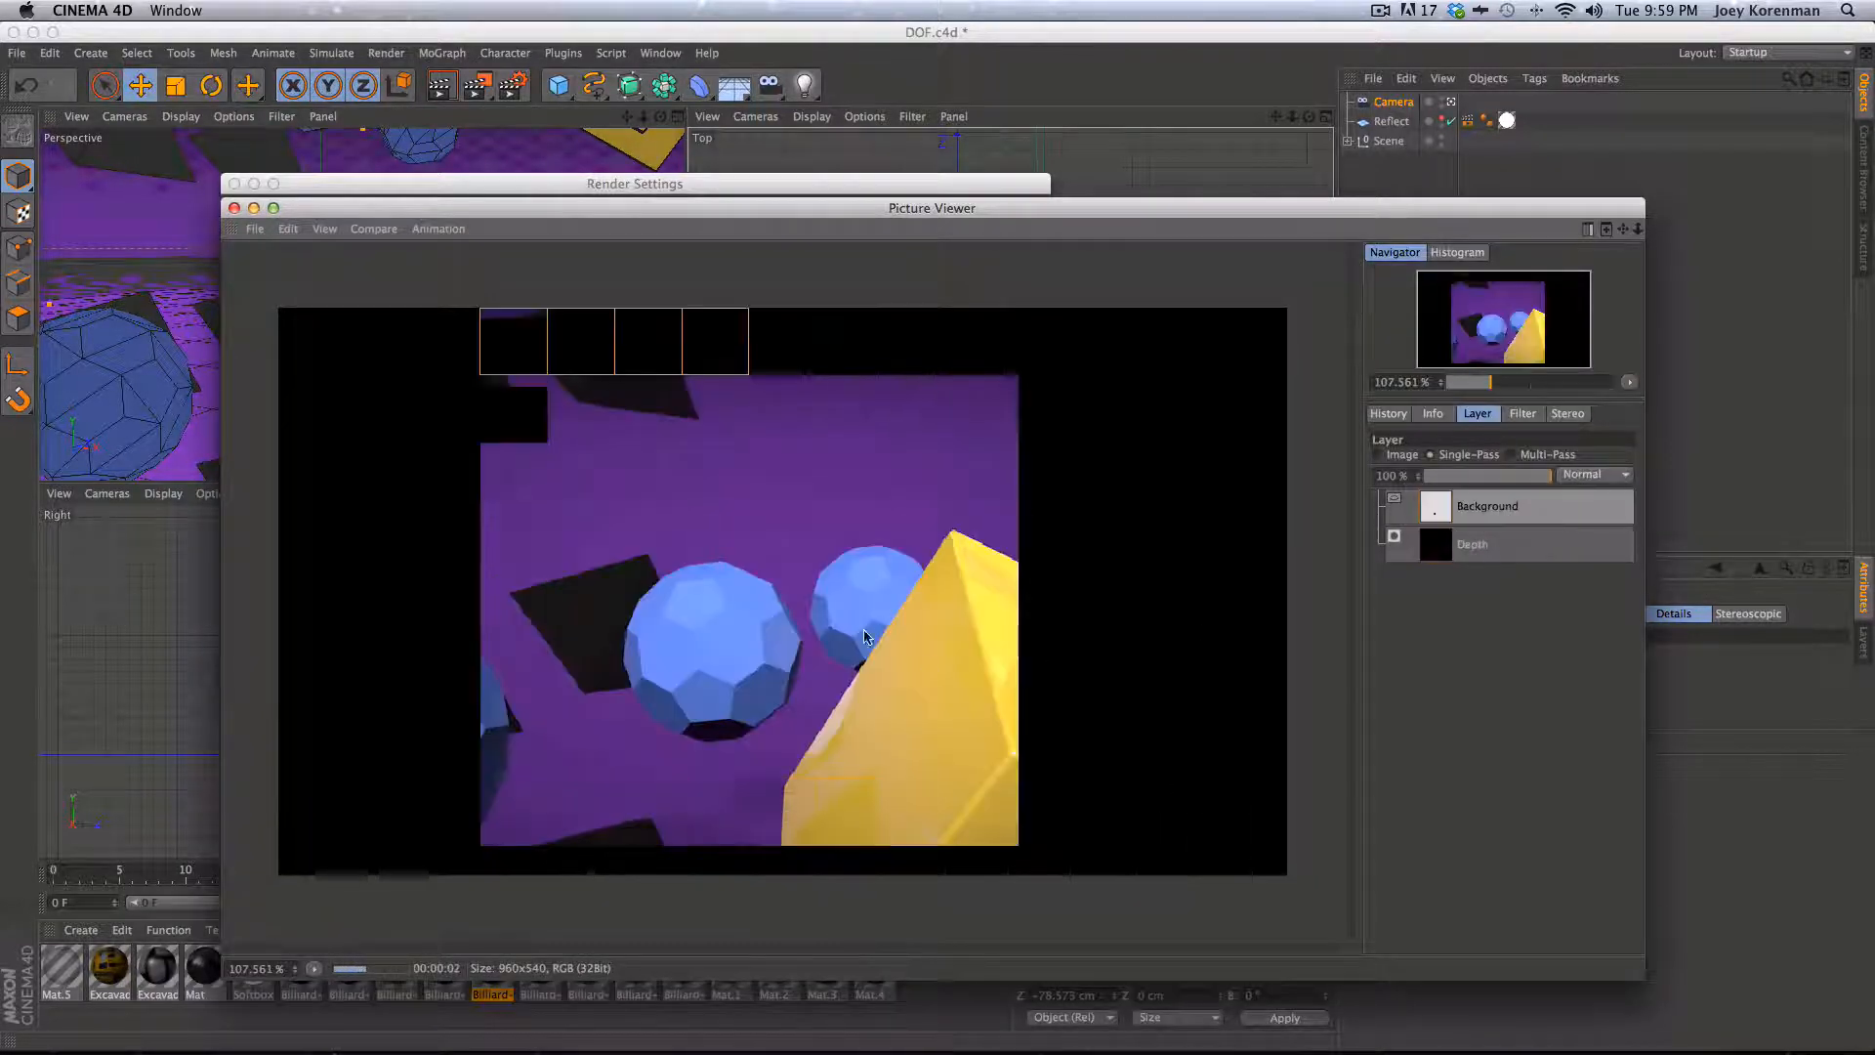
left_click(1509, 550)
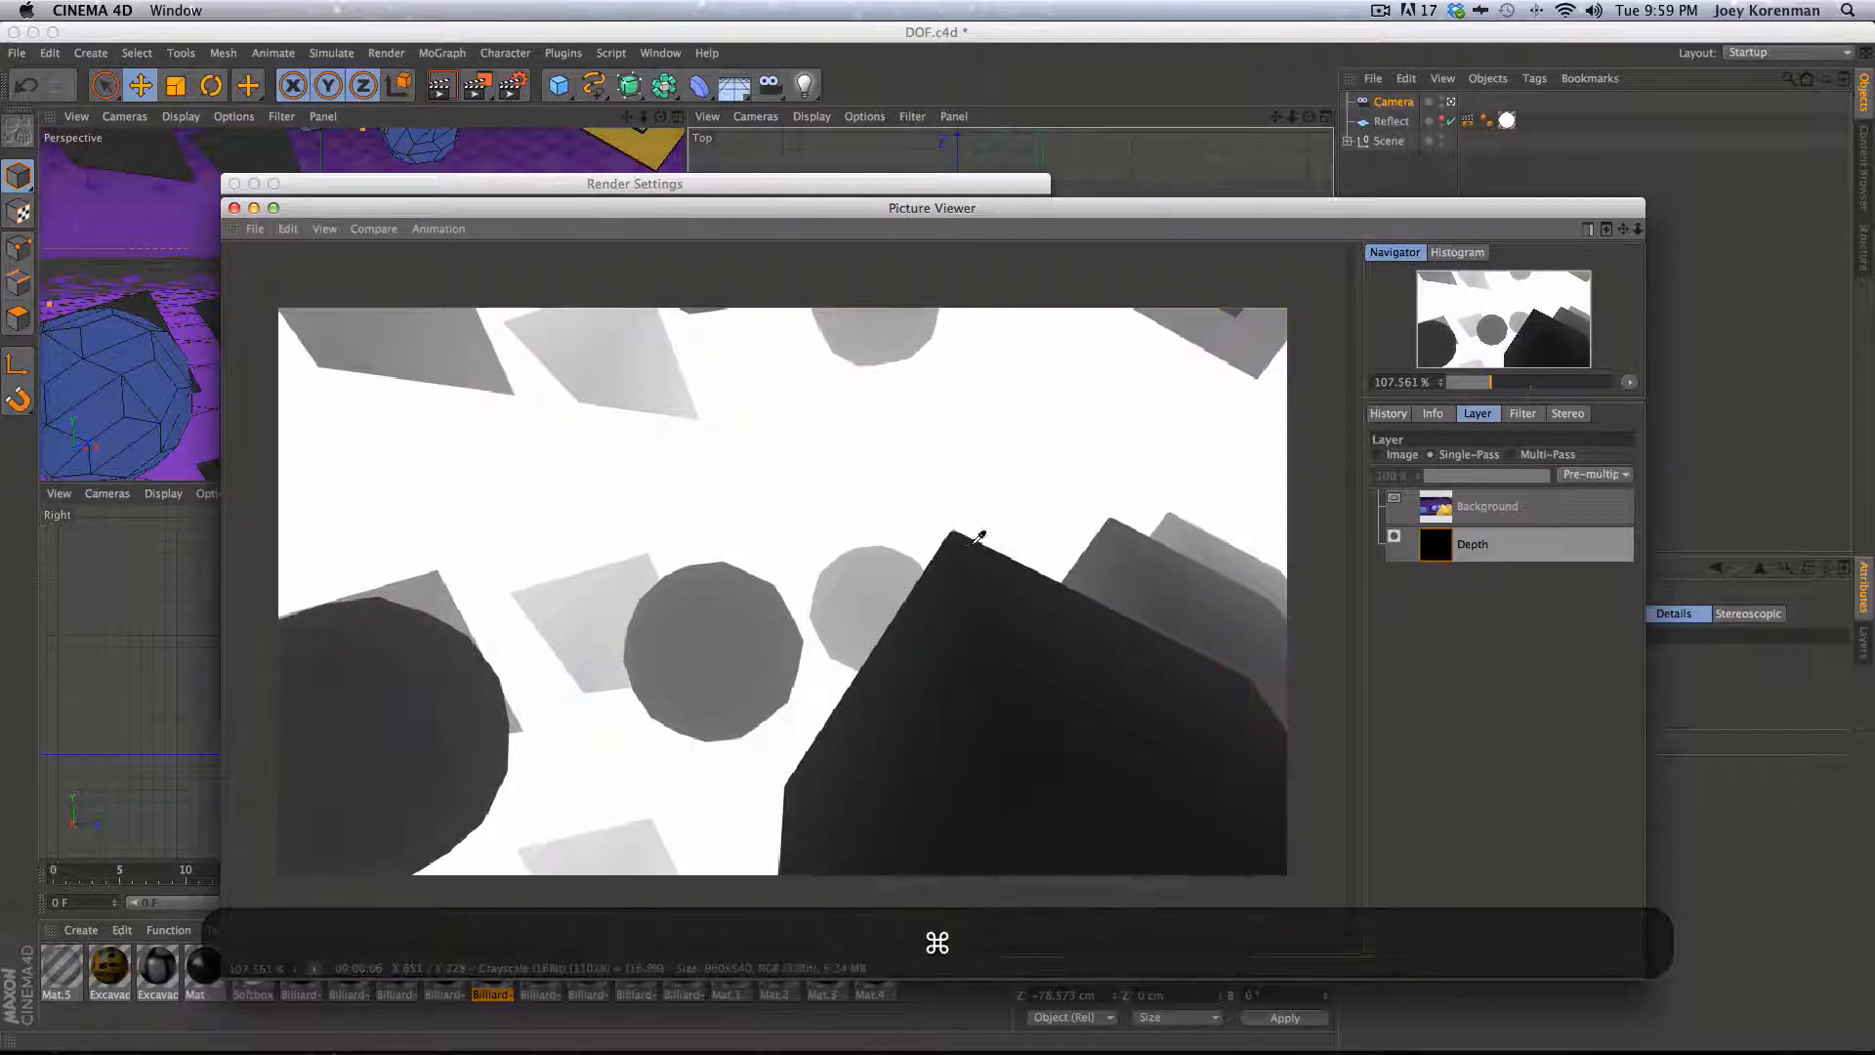
- Switch to After Effects and import the image0023.exr render and the image_mp PNG depth pass from the v2 folder
key("super+Tab")
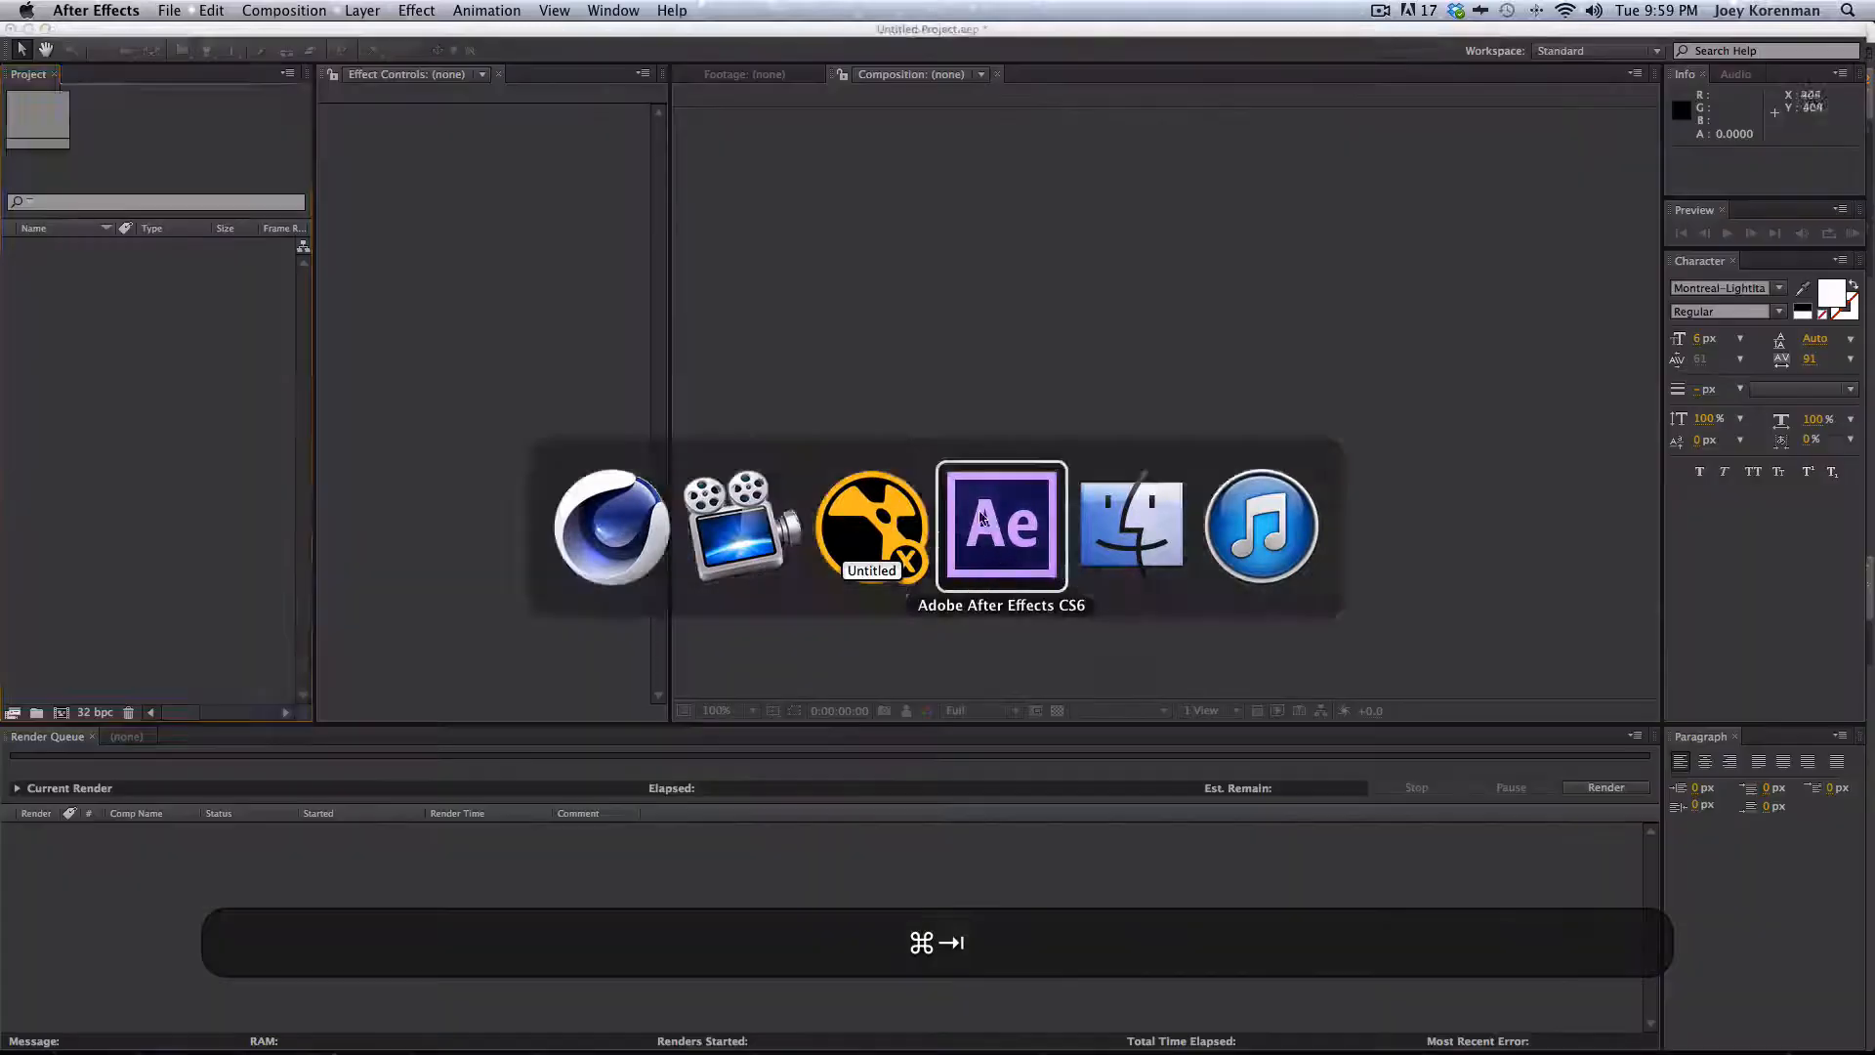
key("super+i")
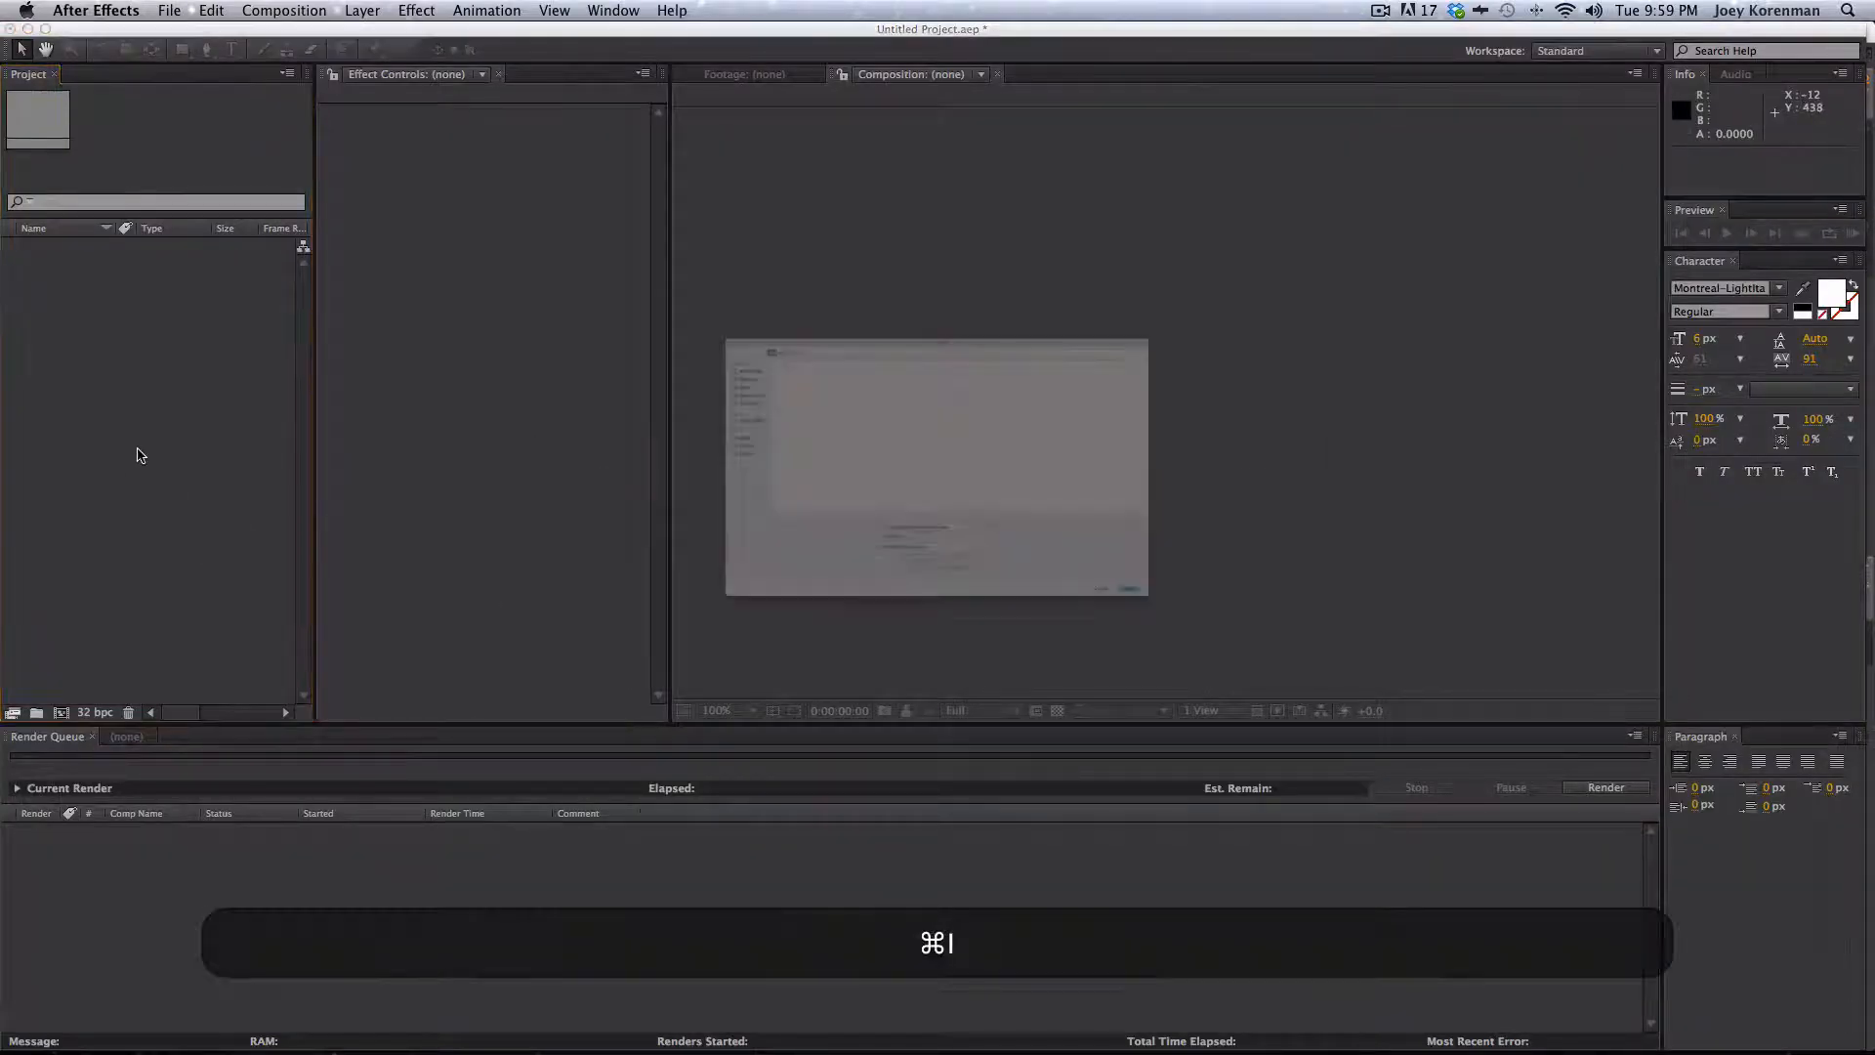
left_click(1113, 216)
left_click(1330, 164)
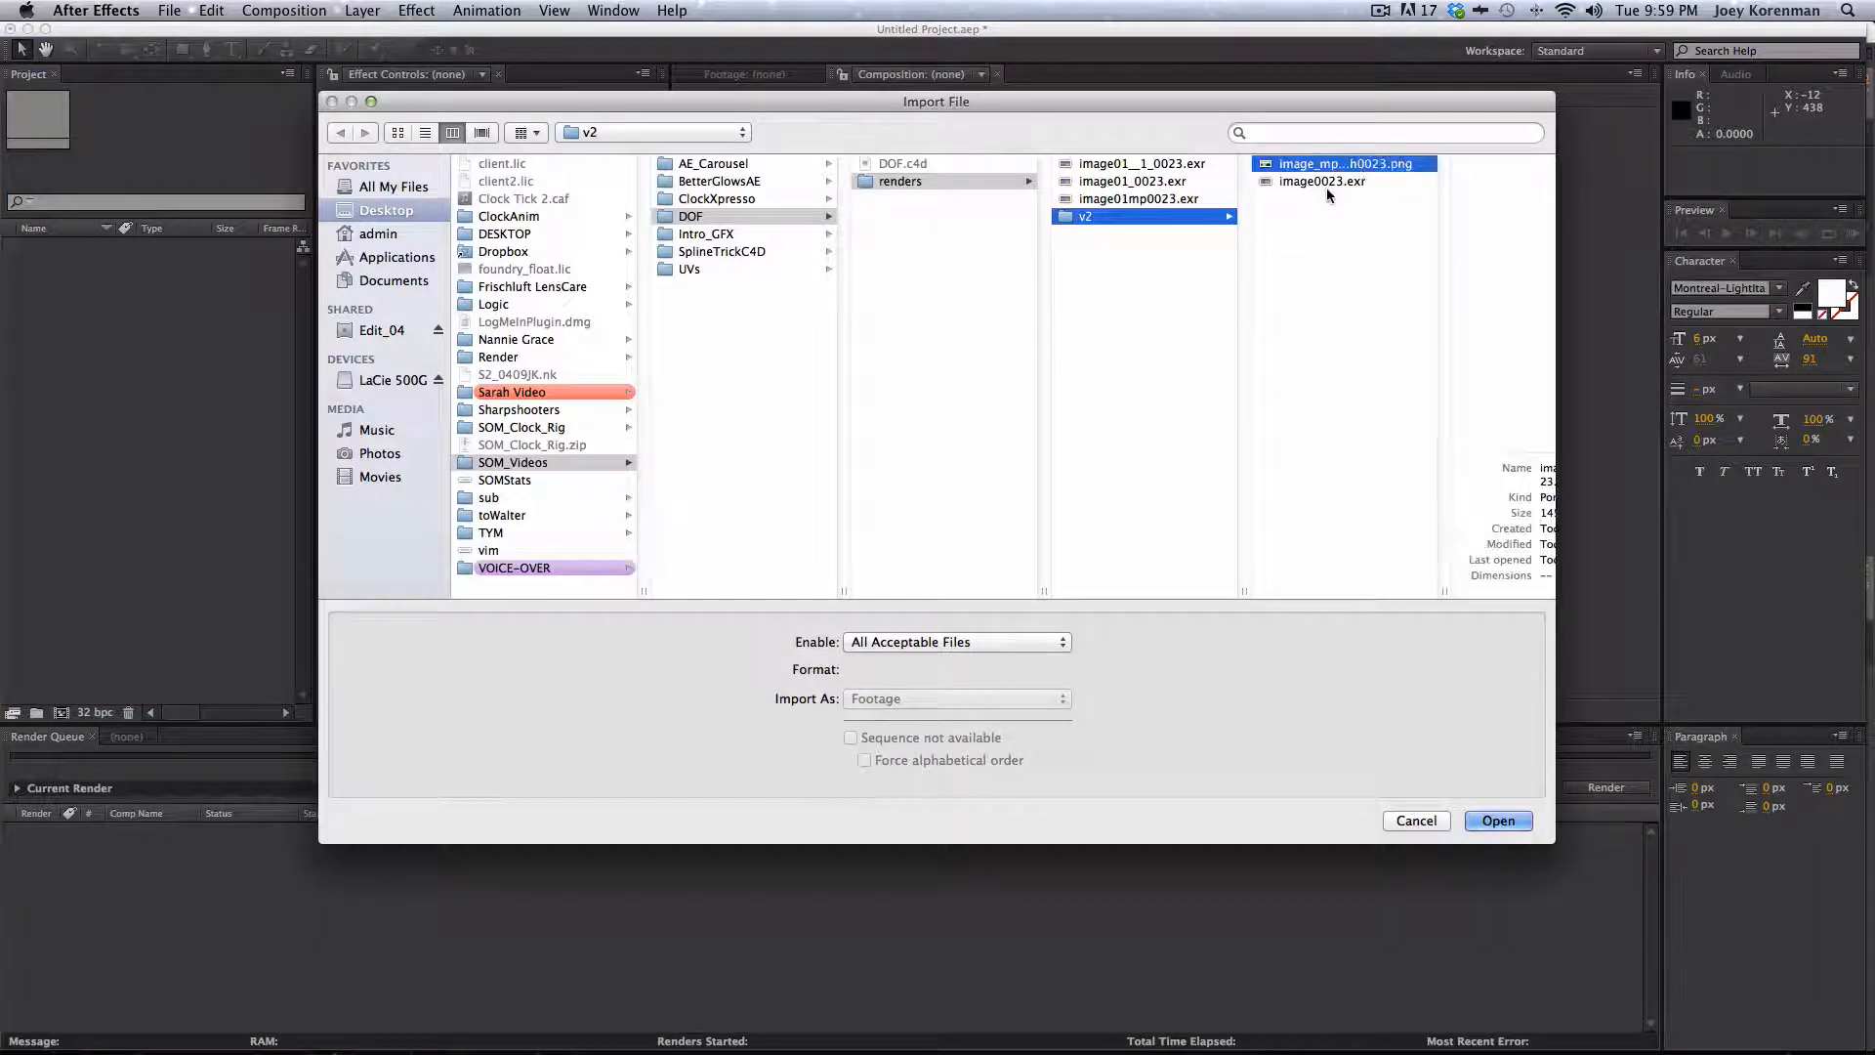
left_click(1322, 182, "shift")
key("shift+Return")
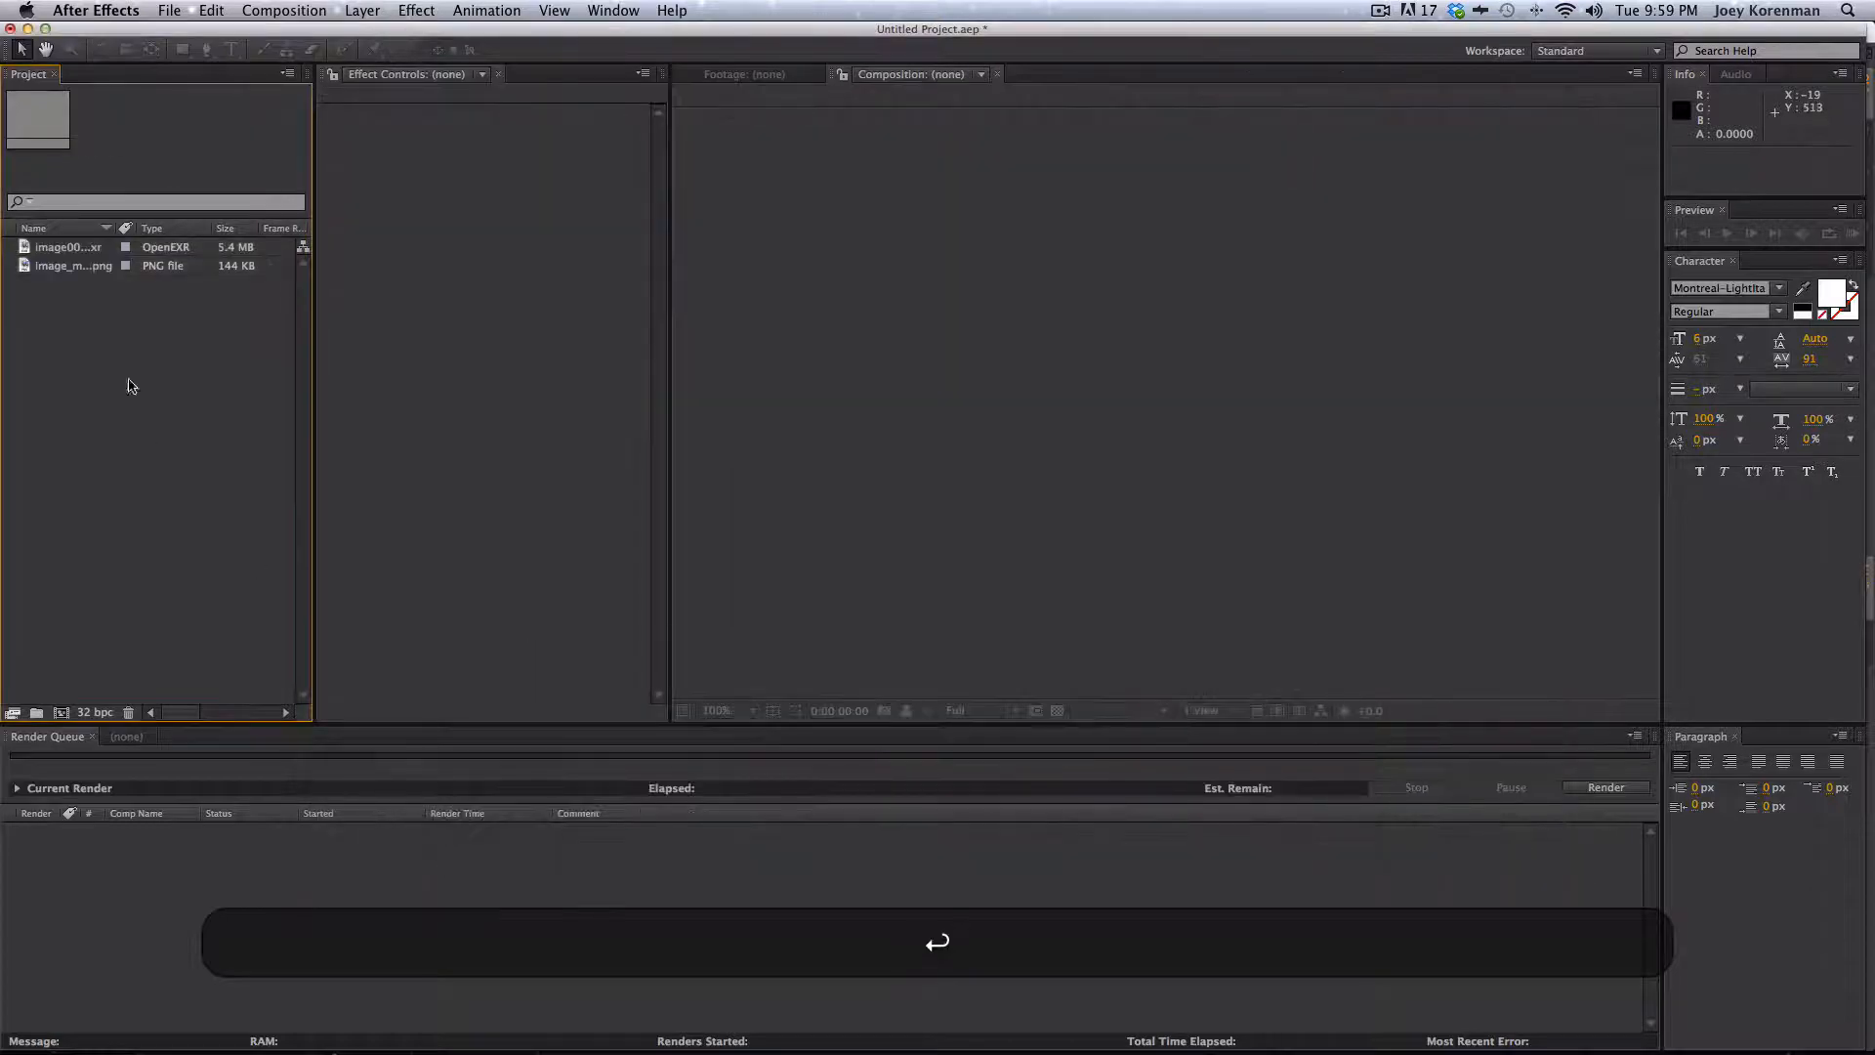
- Create a composition from the image0023.exr footage
left_click_drag(79, 250, 781, 359)
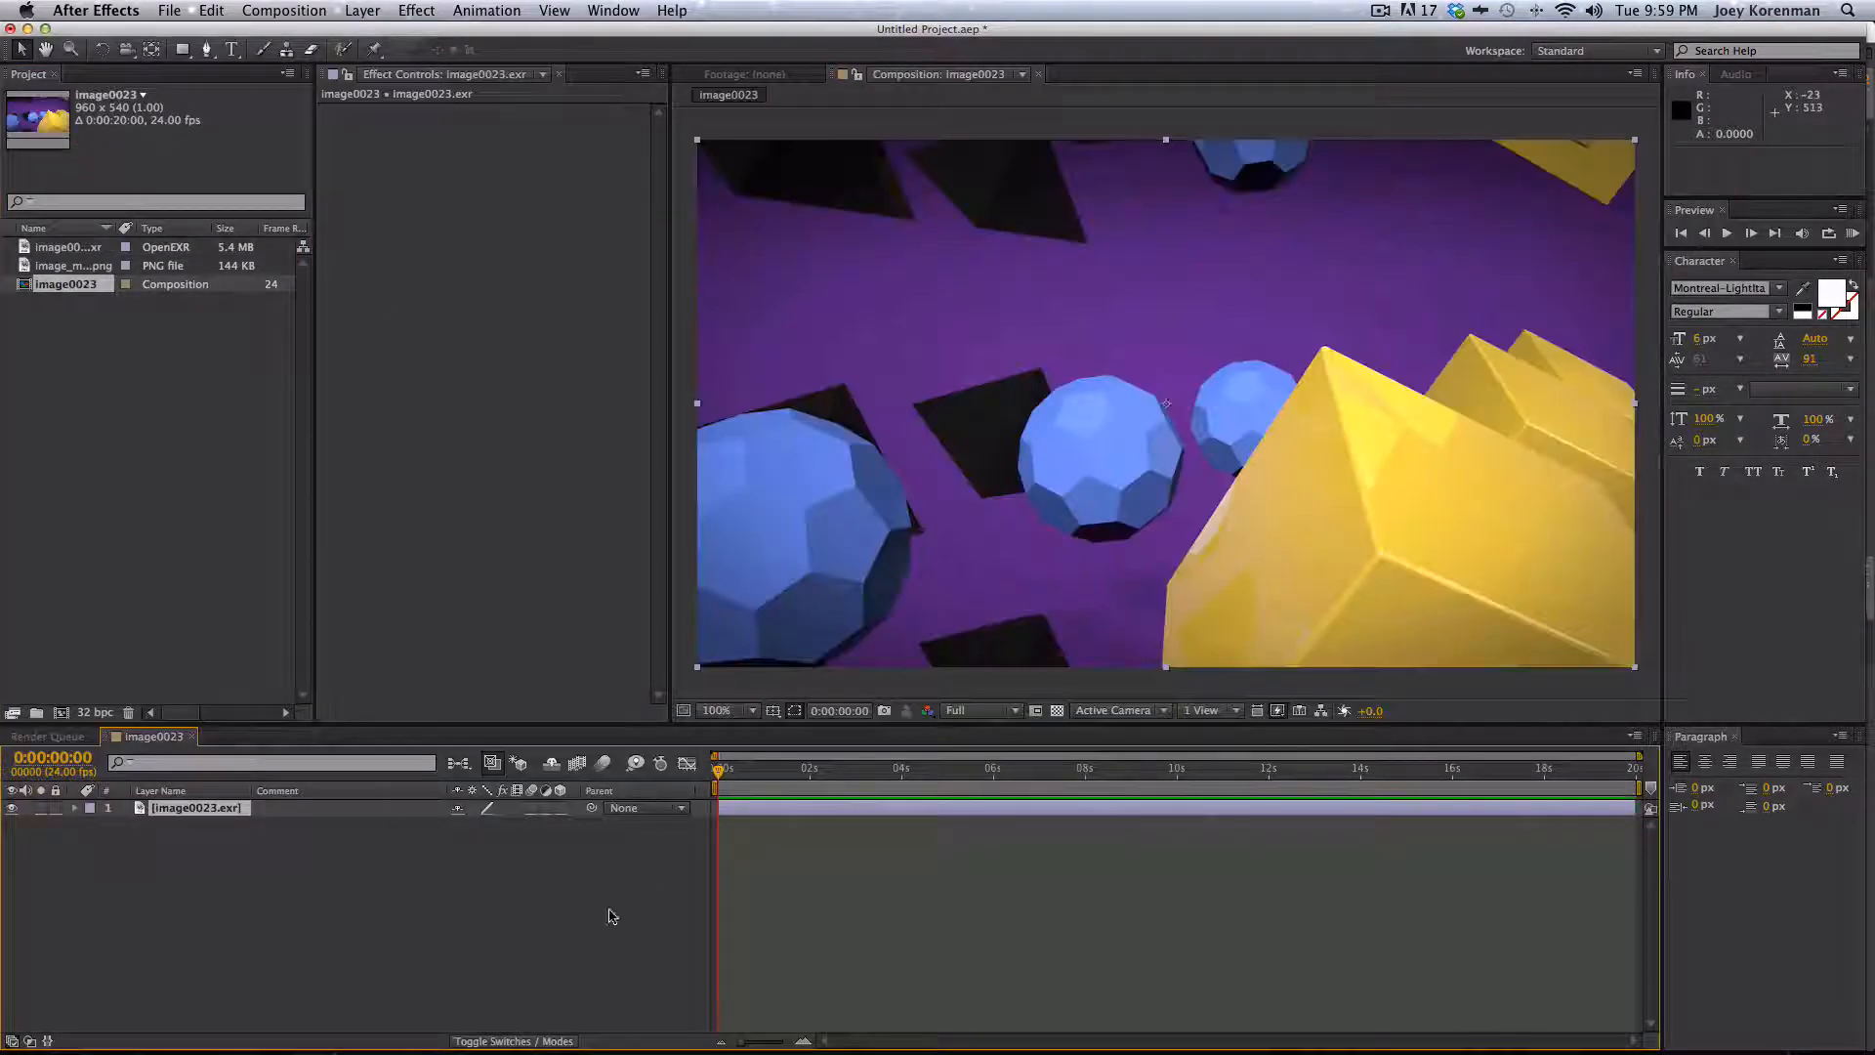
left_click(613, 916)
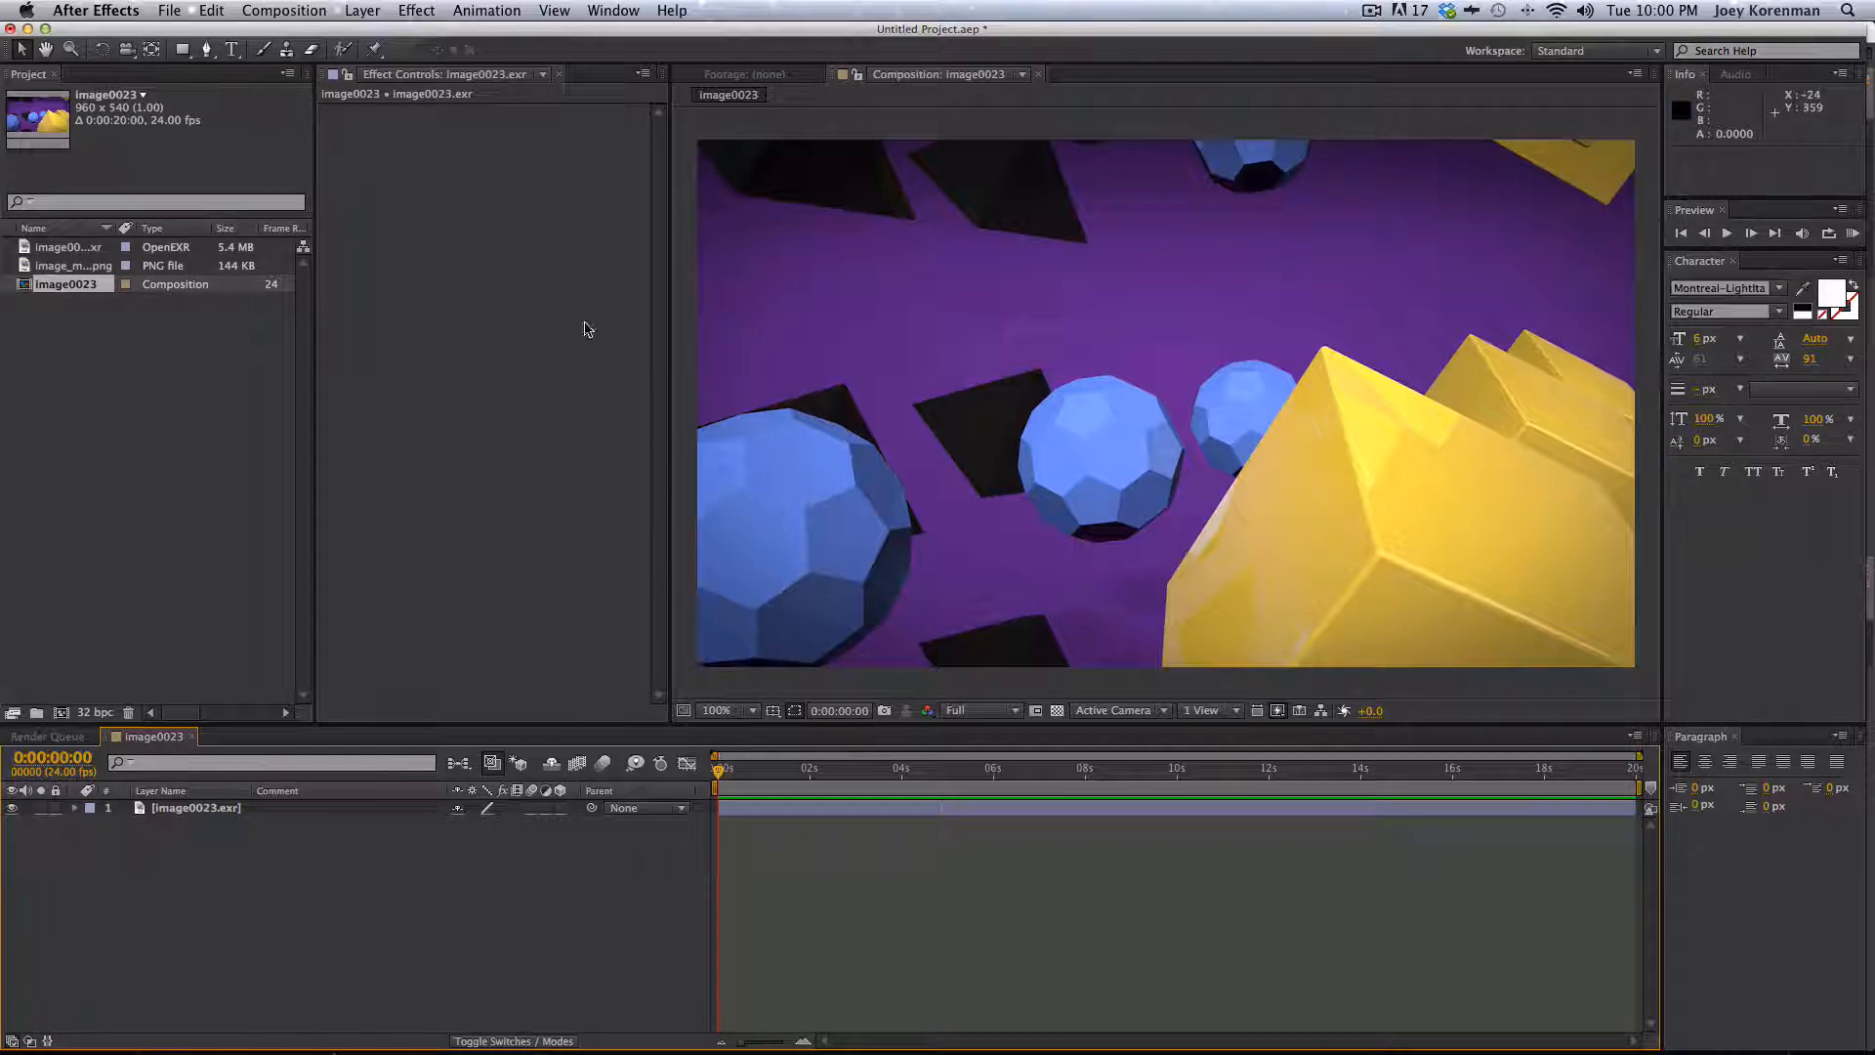
- Apply the Frischluft FL Depth Of Field effect to the image0023.exr layer
left_click(410, 10)
left_click(445, 233)
left_click(219, 809)
left_click(402, 8)
mouse_move(500, 235)
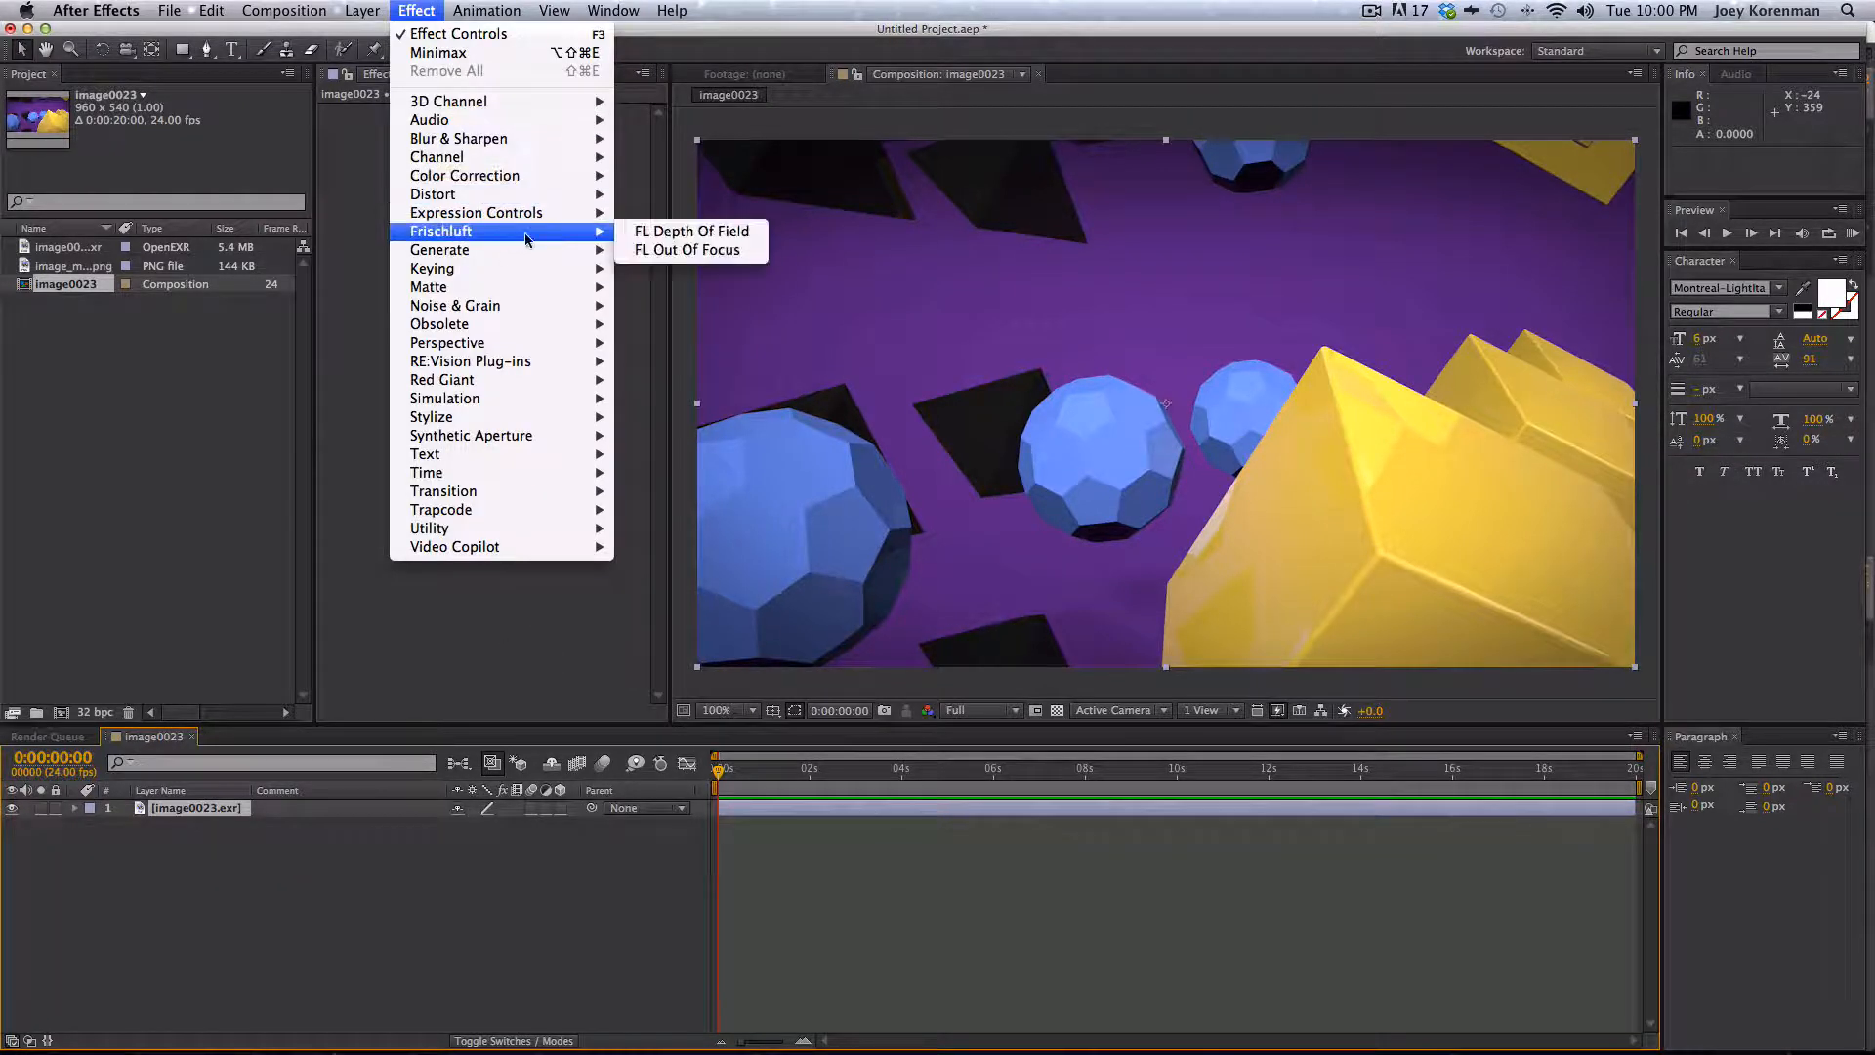
left_click(730, 232)
left_click(493, 1009)
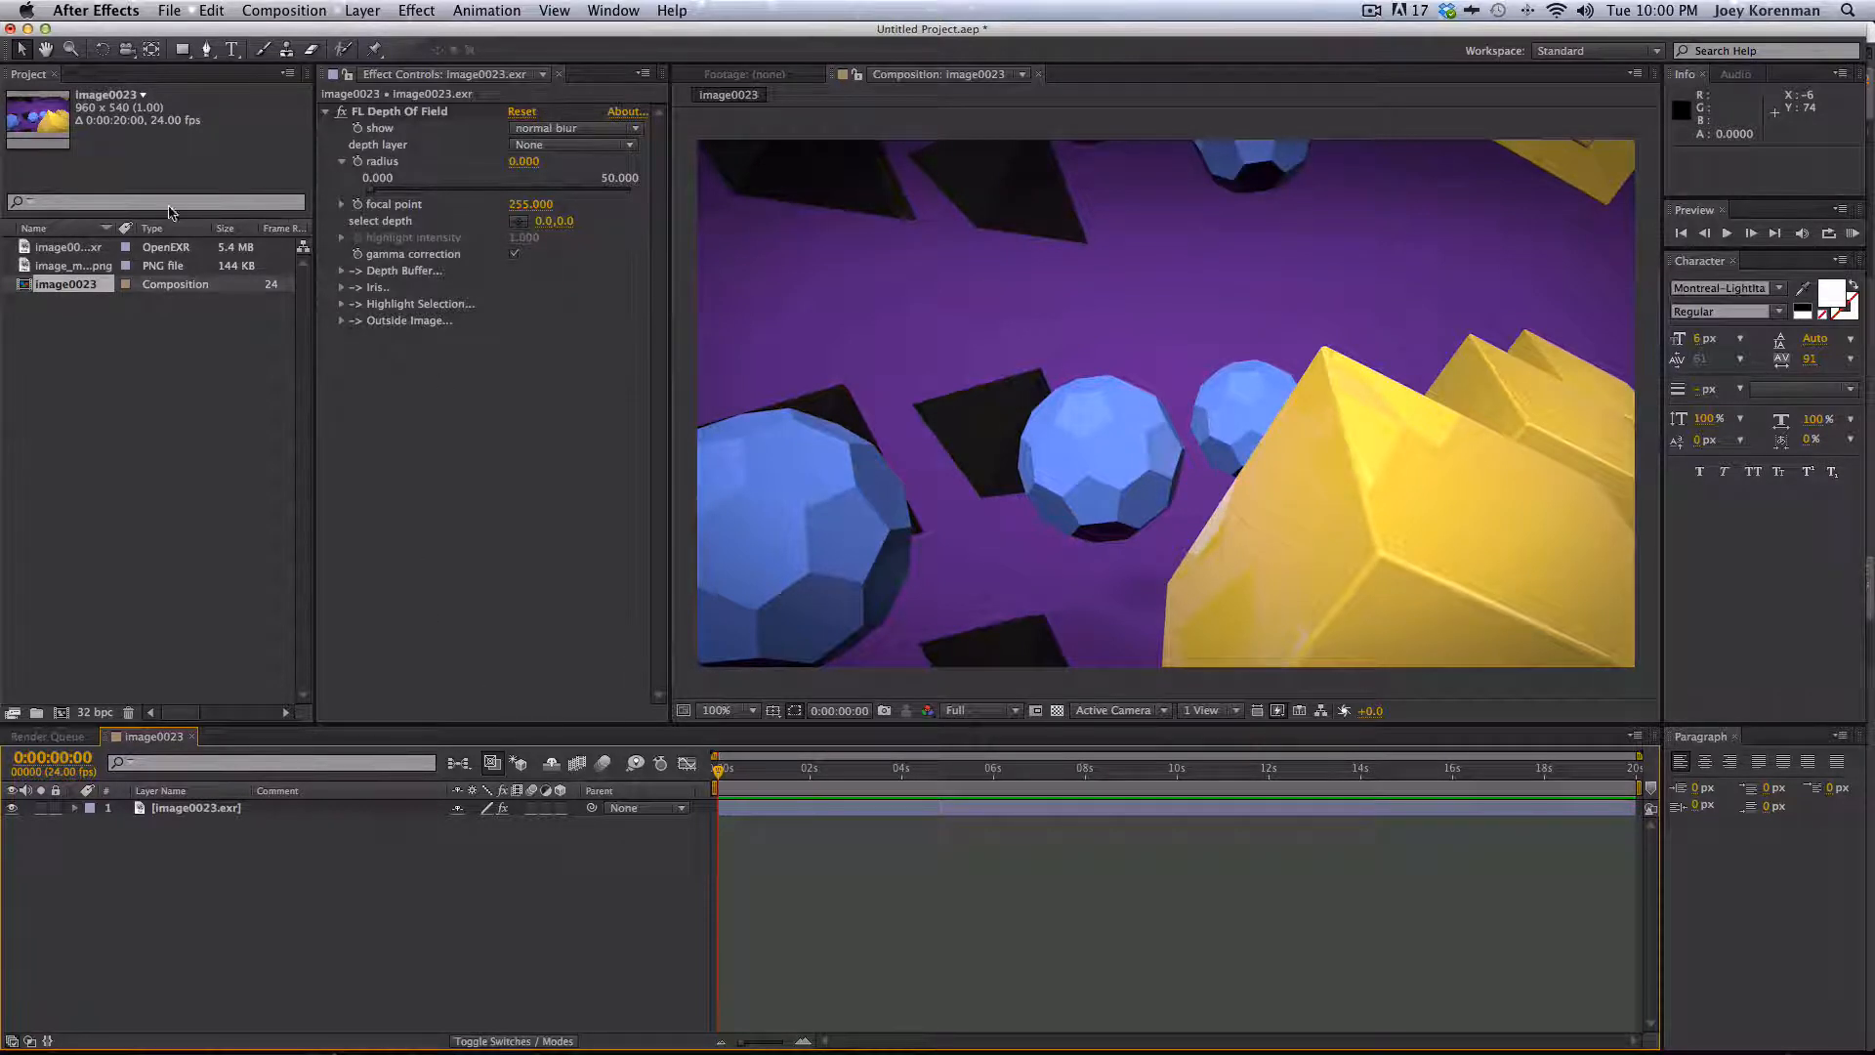
- Add the image_mp_depth0023.png footage to the composition and rename its layer to depth
left_click_drag(71, 266, 294, 816)
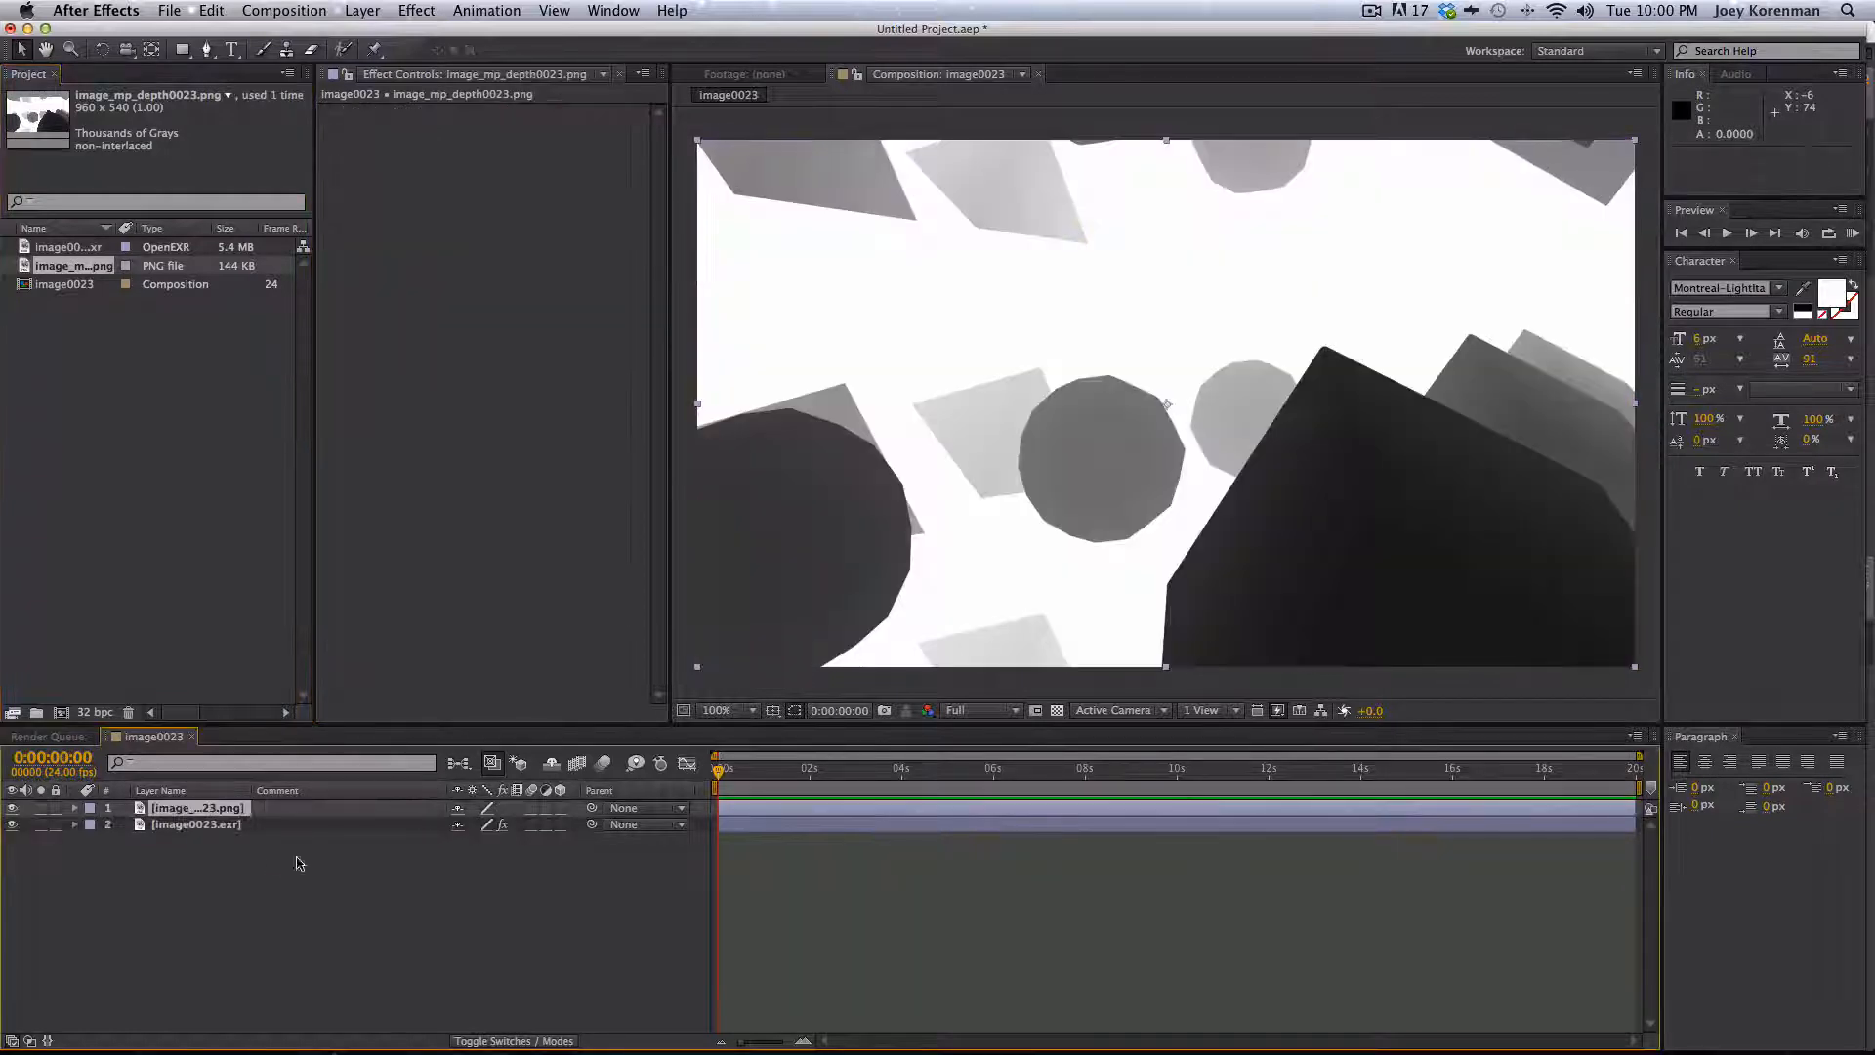
left_click(299, 863)
left_click(234, 808)
key("Return")
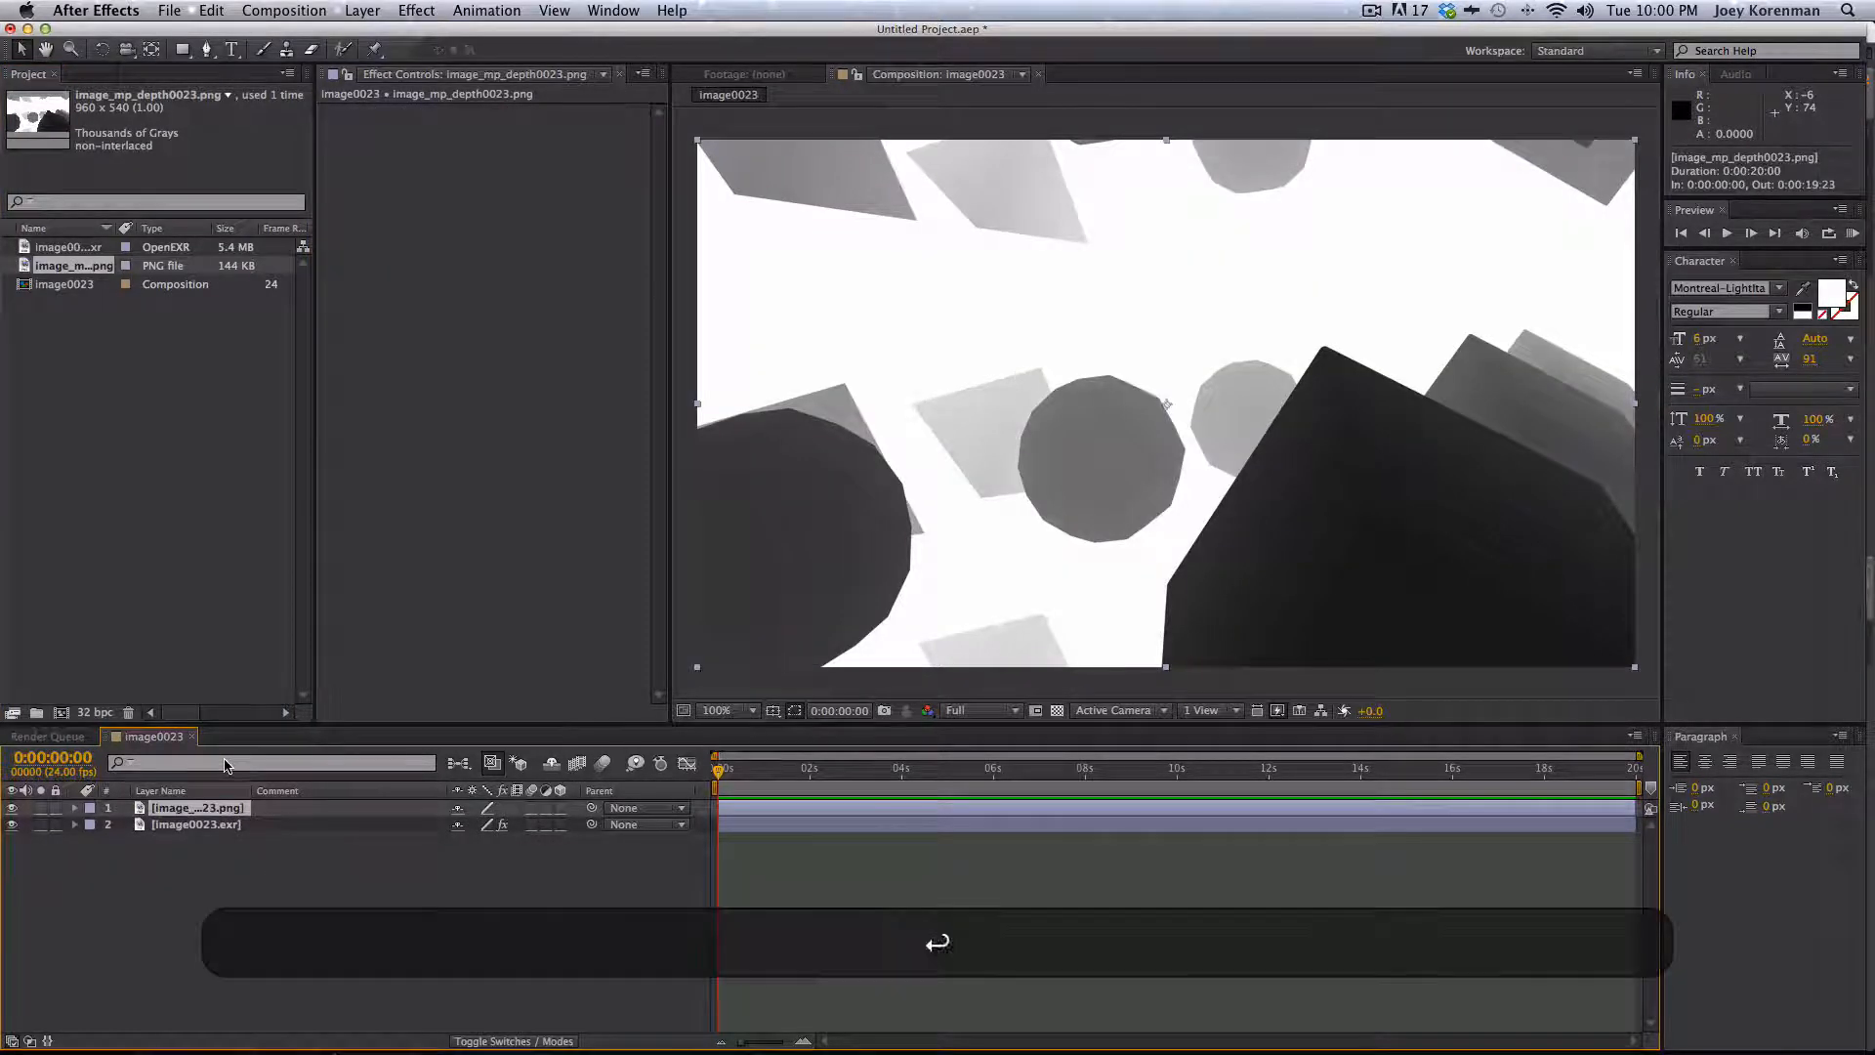
type("depth")
key("Return")
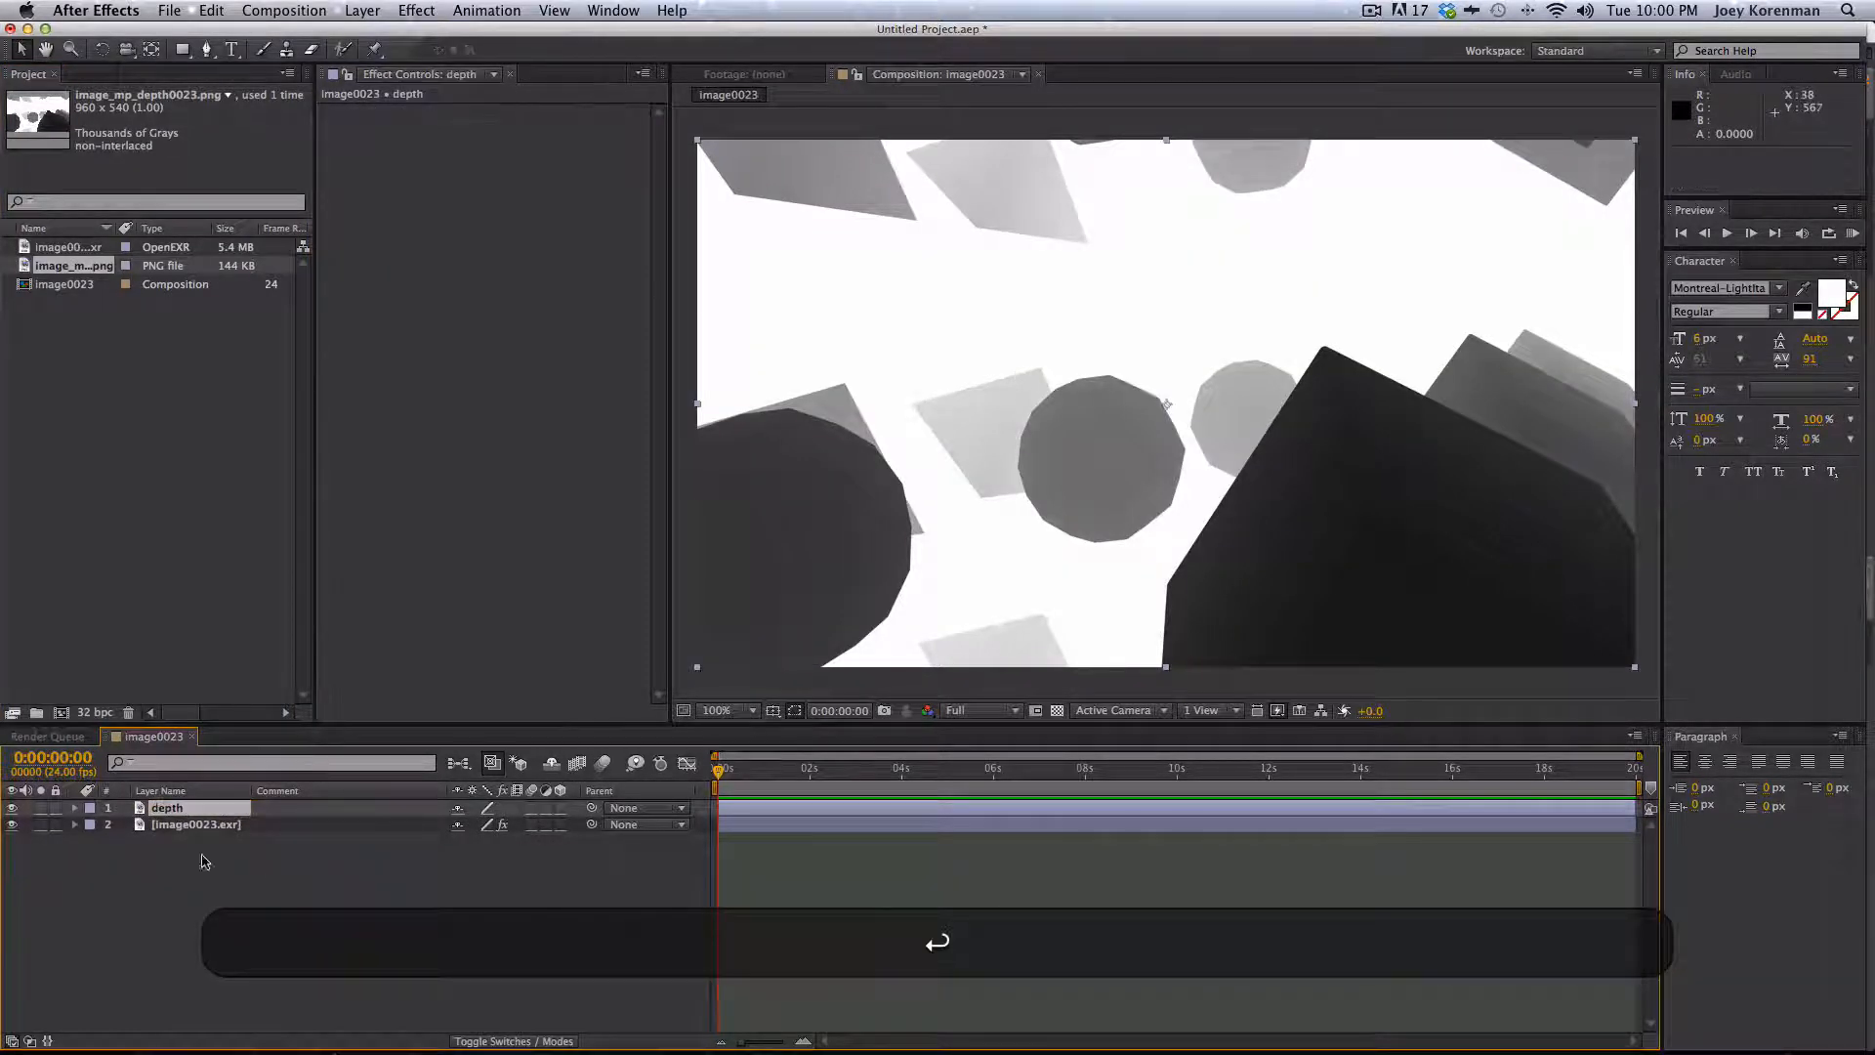
- Hide the depth layer and move it below the image0023.exr layer
left_click(12, 807)
left_click_drag(164, 808, 181, 850)
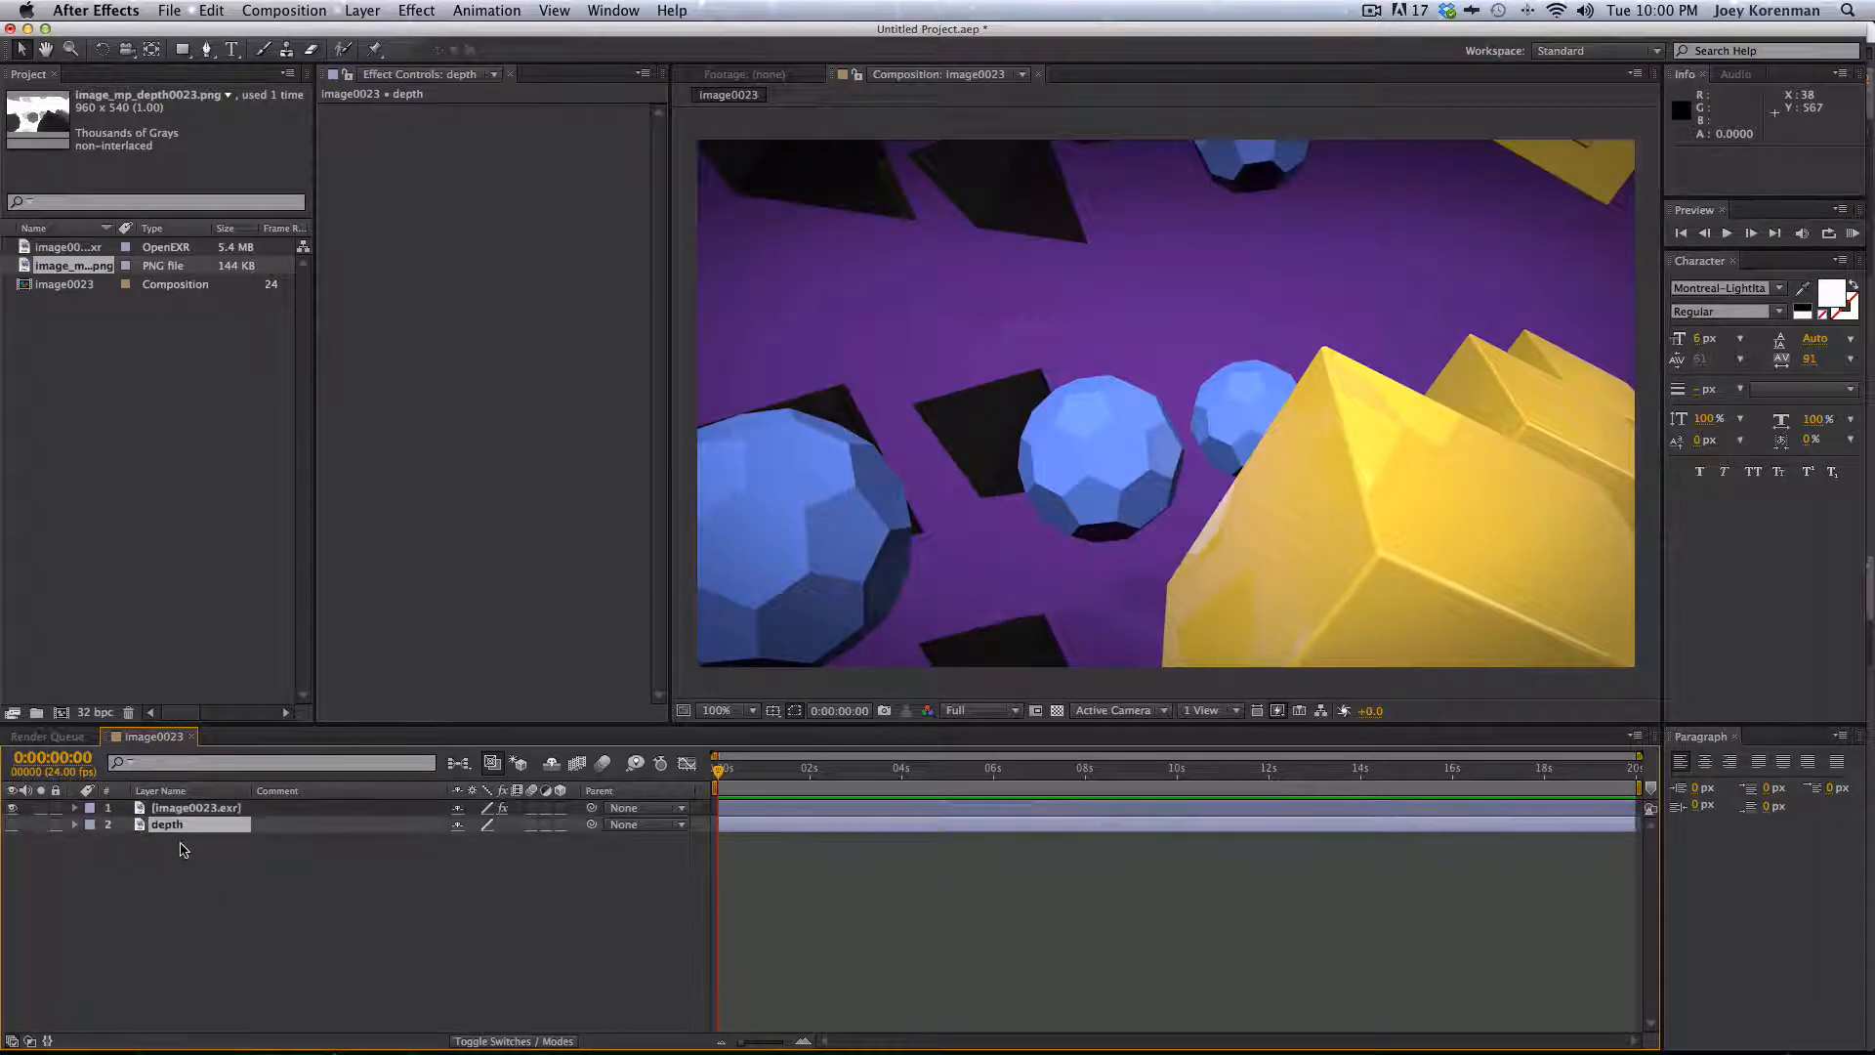
- On the image0023.exr layer, set FL Depth Of Field's depth layer to the depth layer
left_click(244, 807)
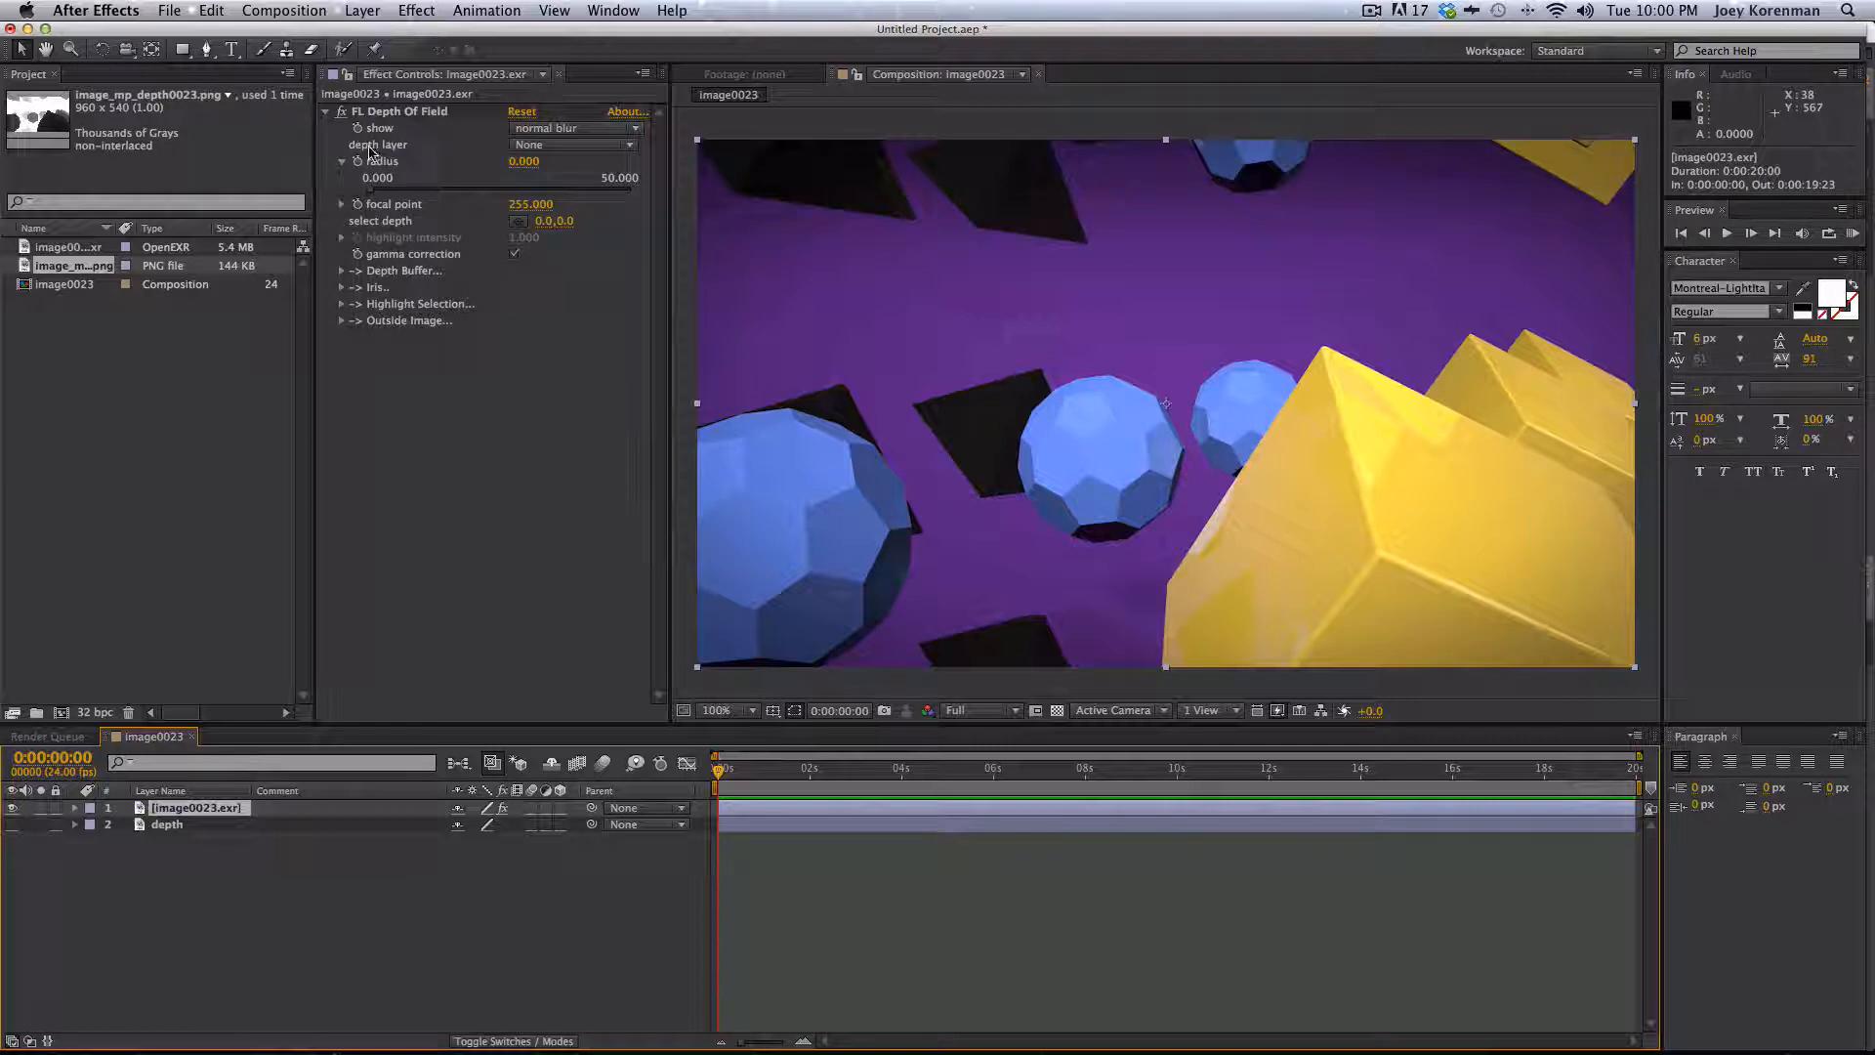
left_click(566, 145)
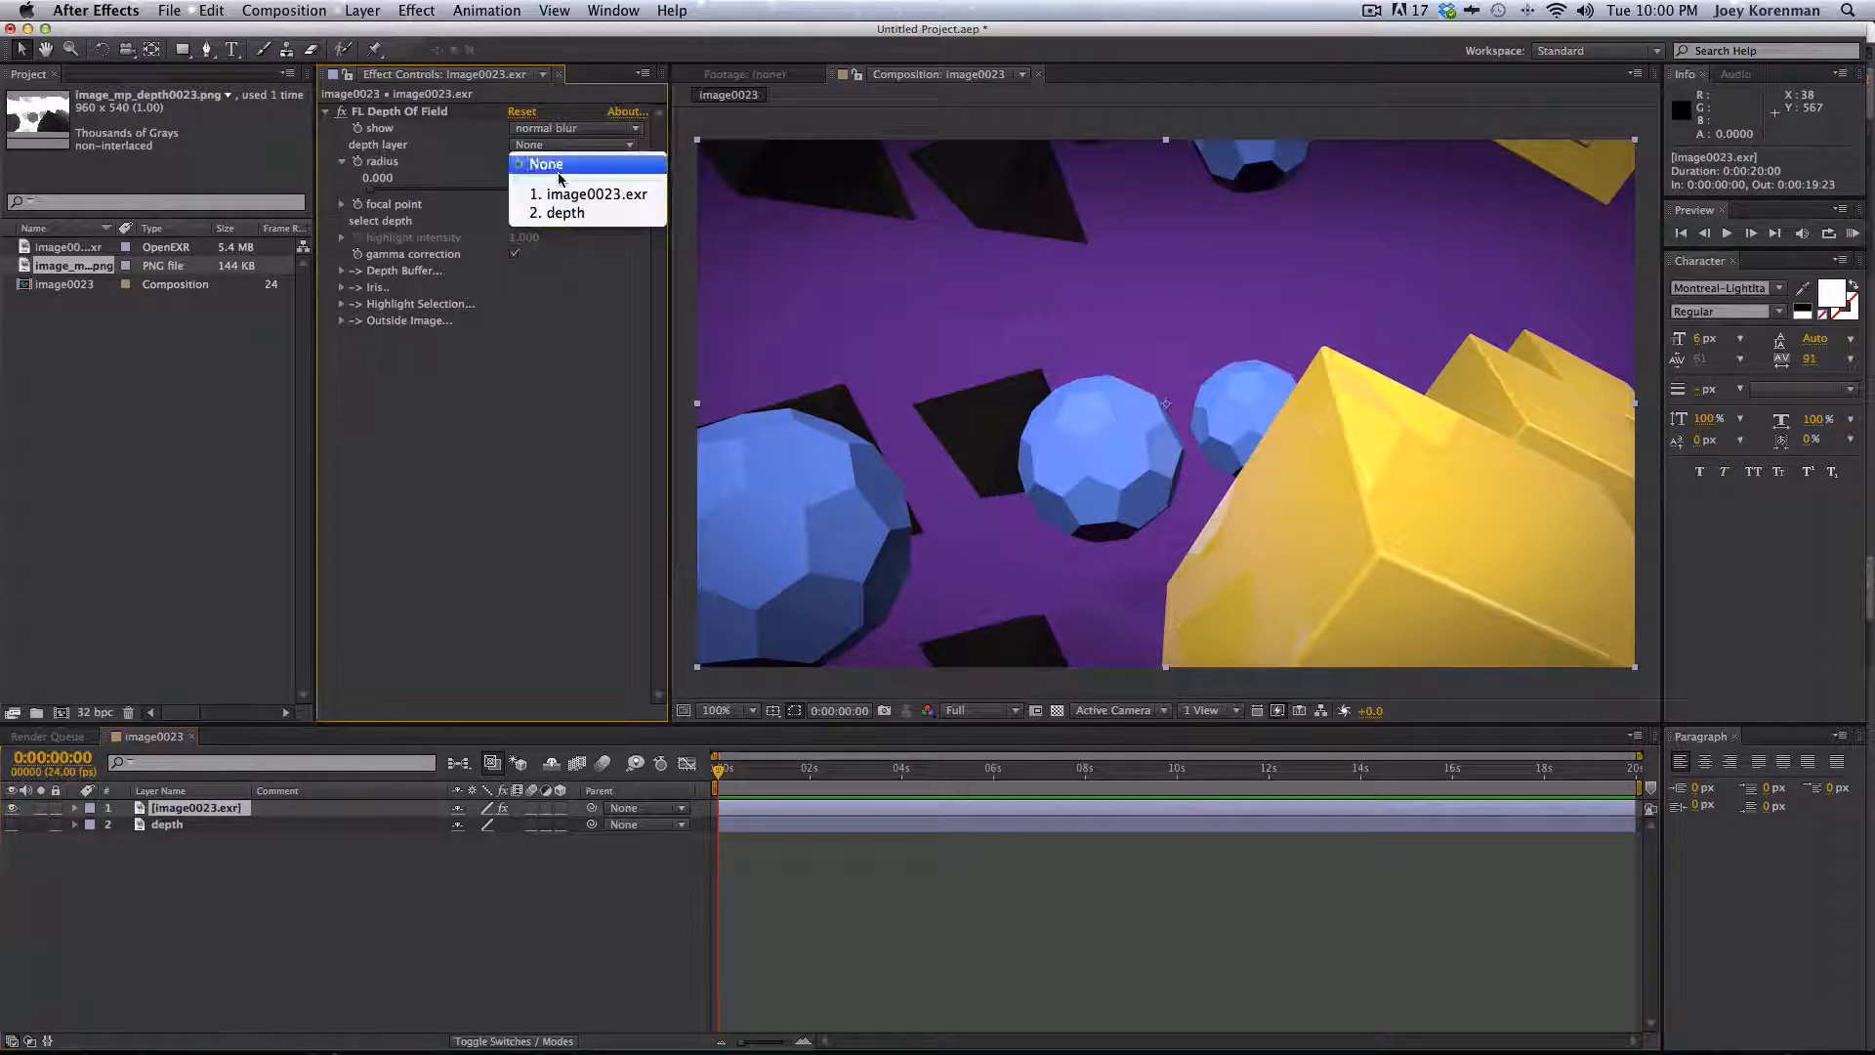
left_click(563, 213)
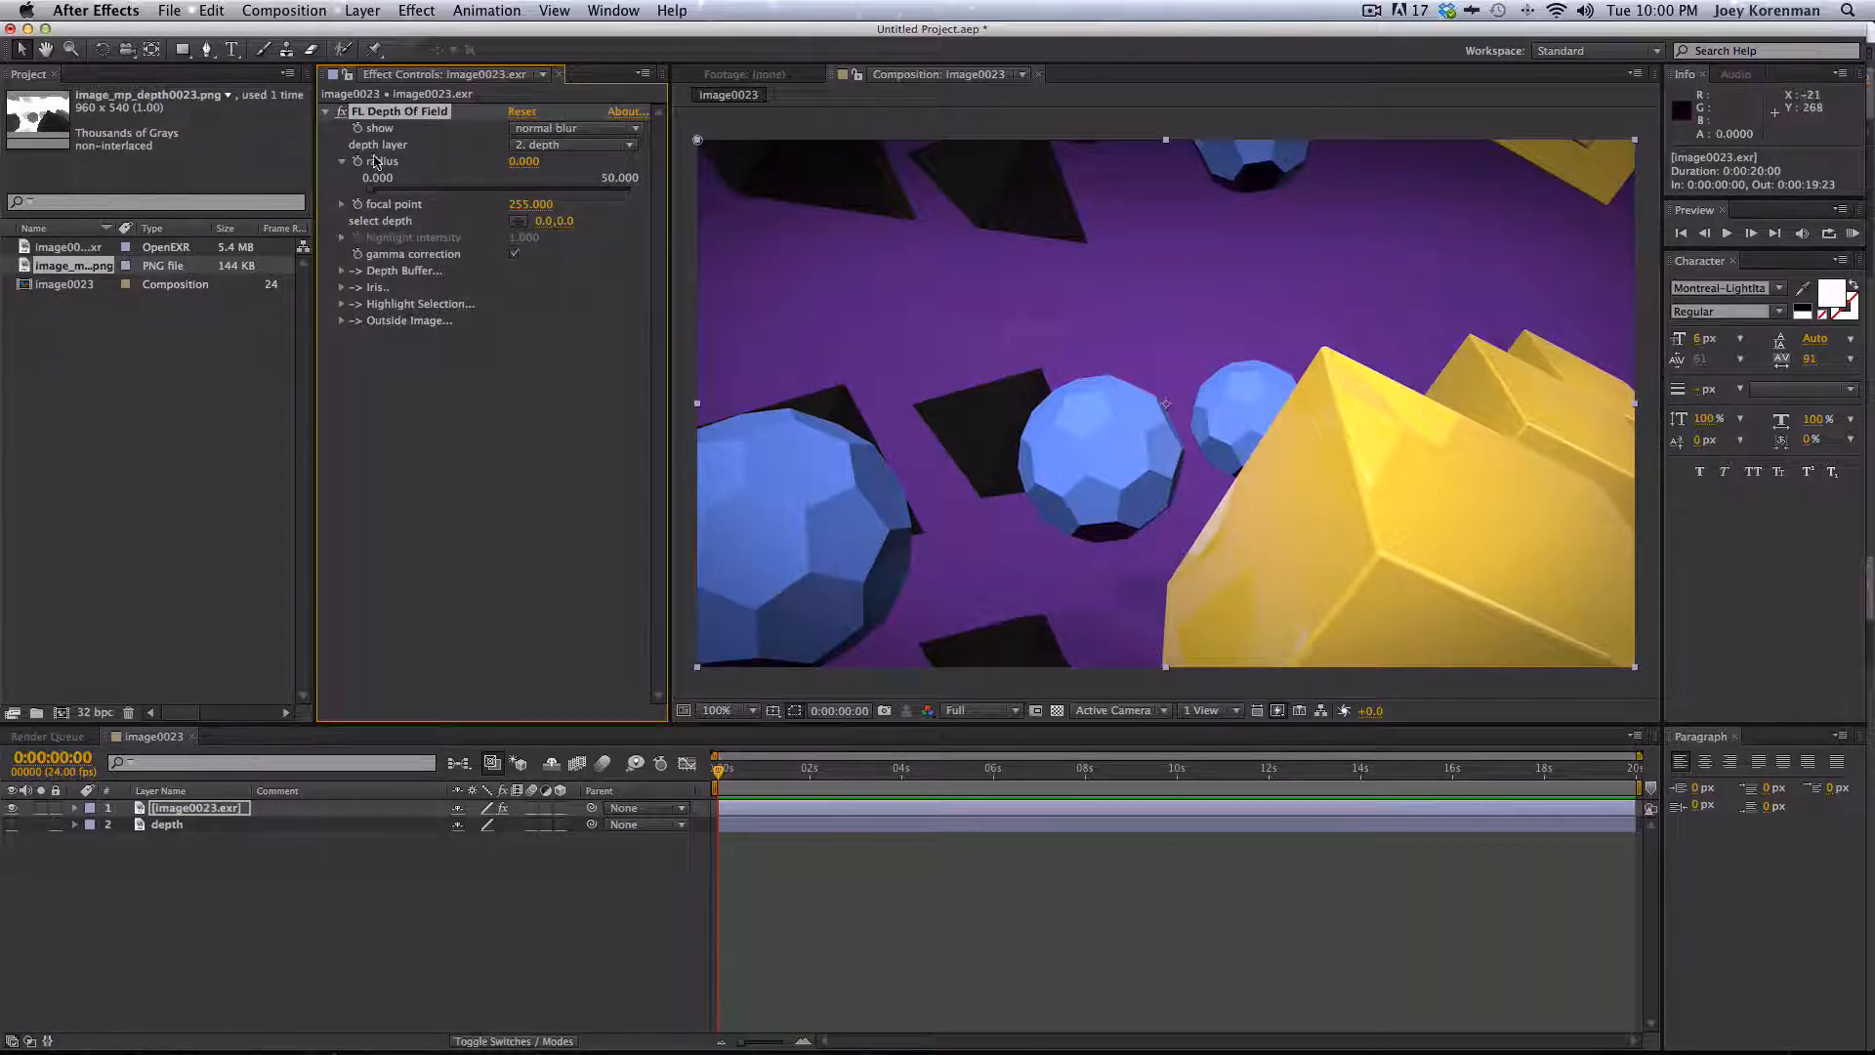
- Set the effect's show mode to sharp zone
left_click(590, 146)
left_click(371, 146)
left_click(579, 131)
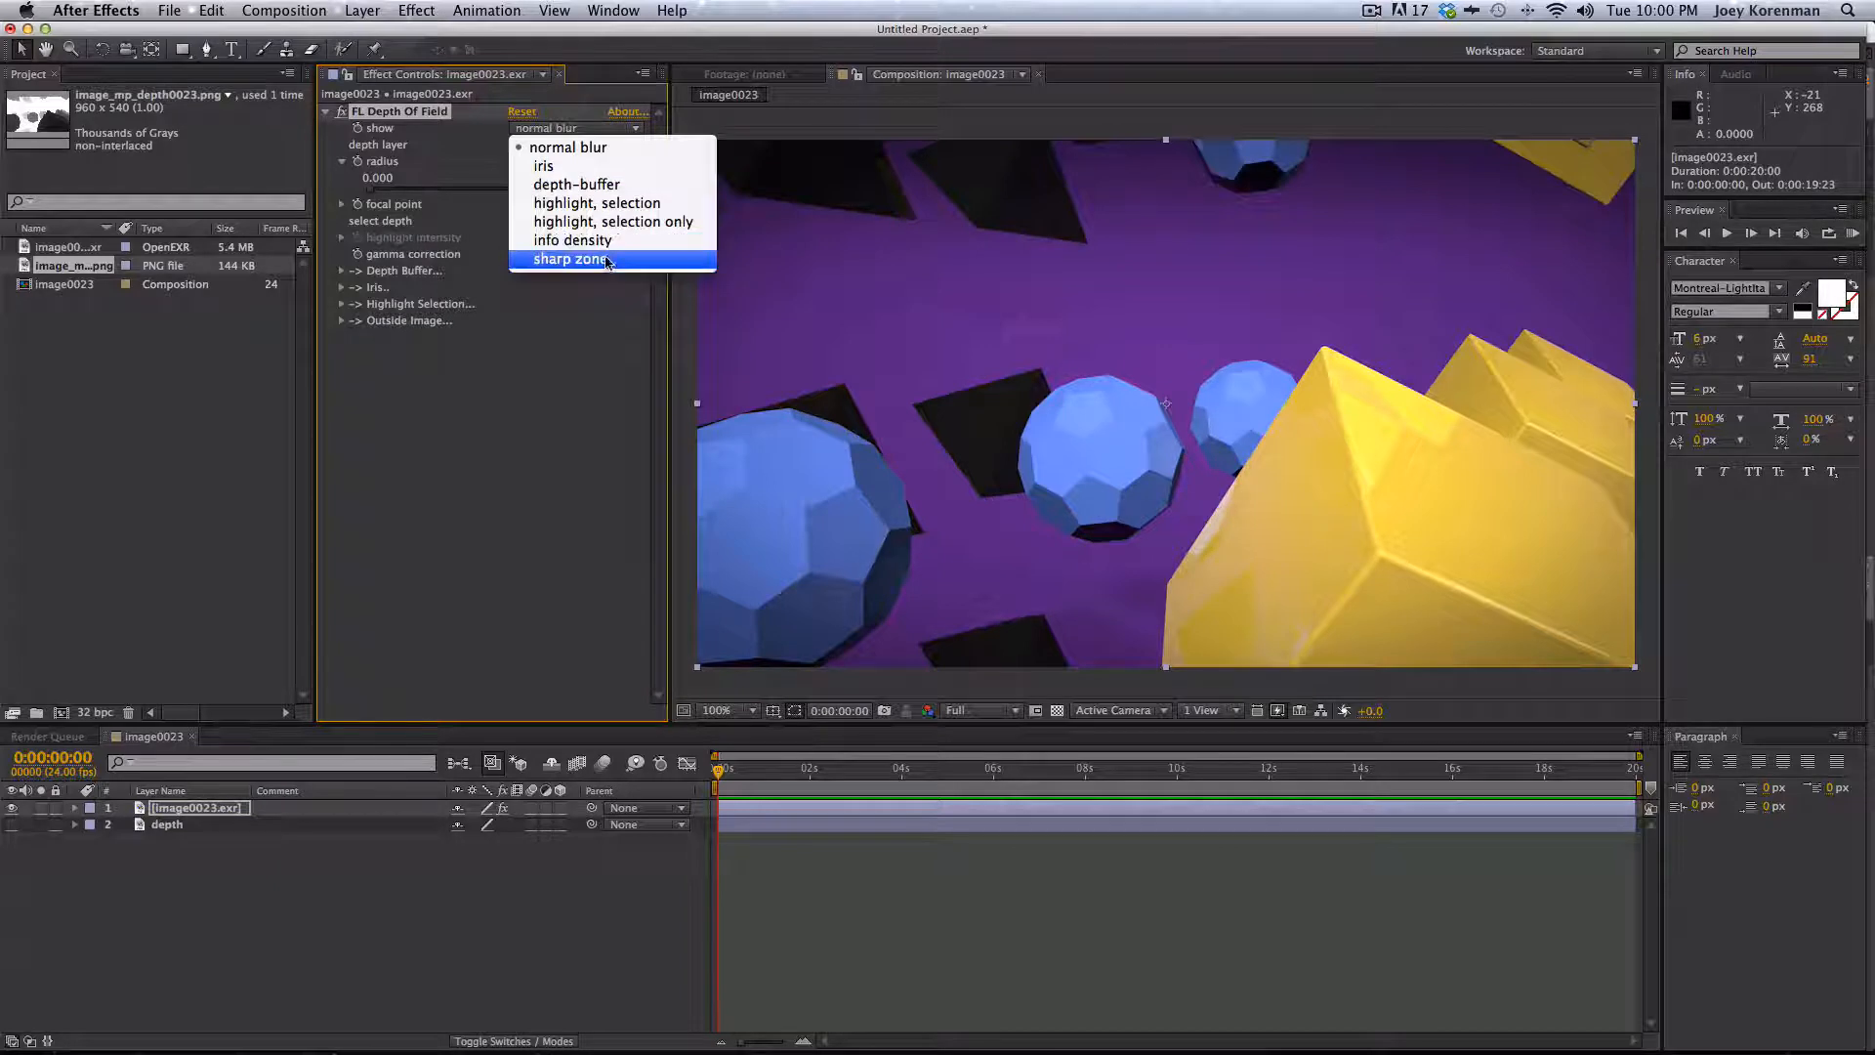
left_click(574, 258)
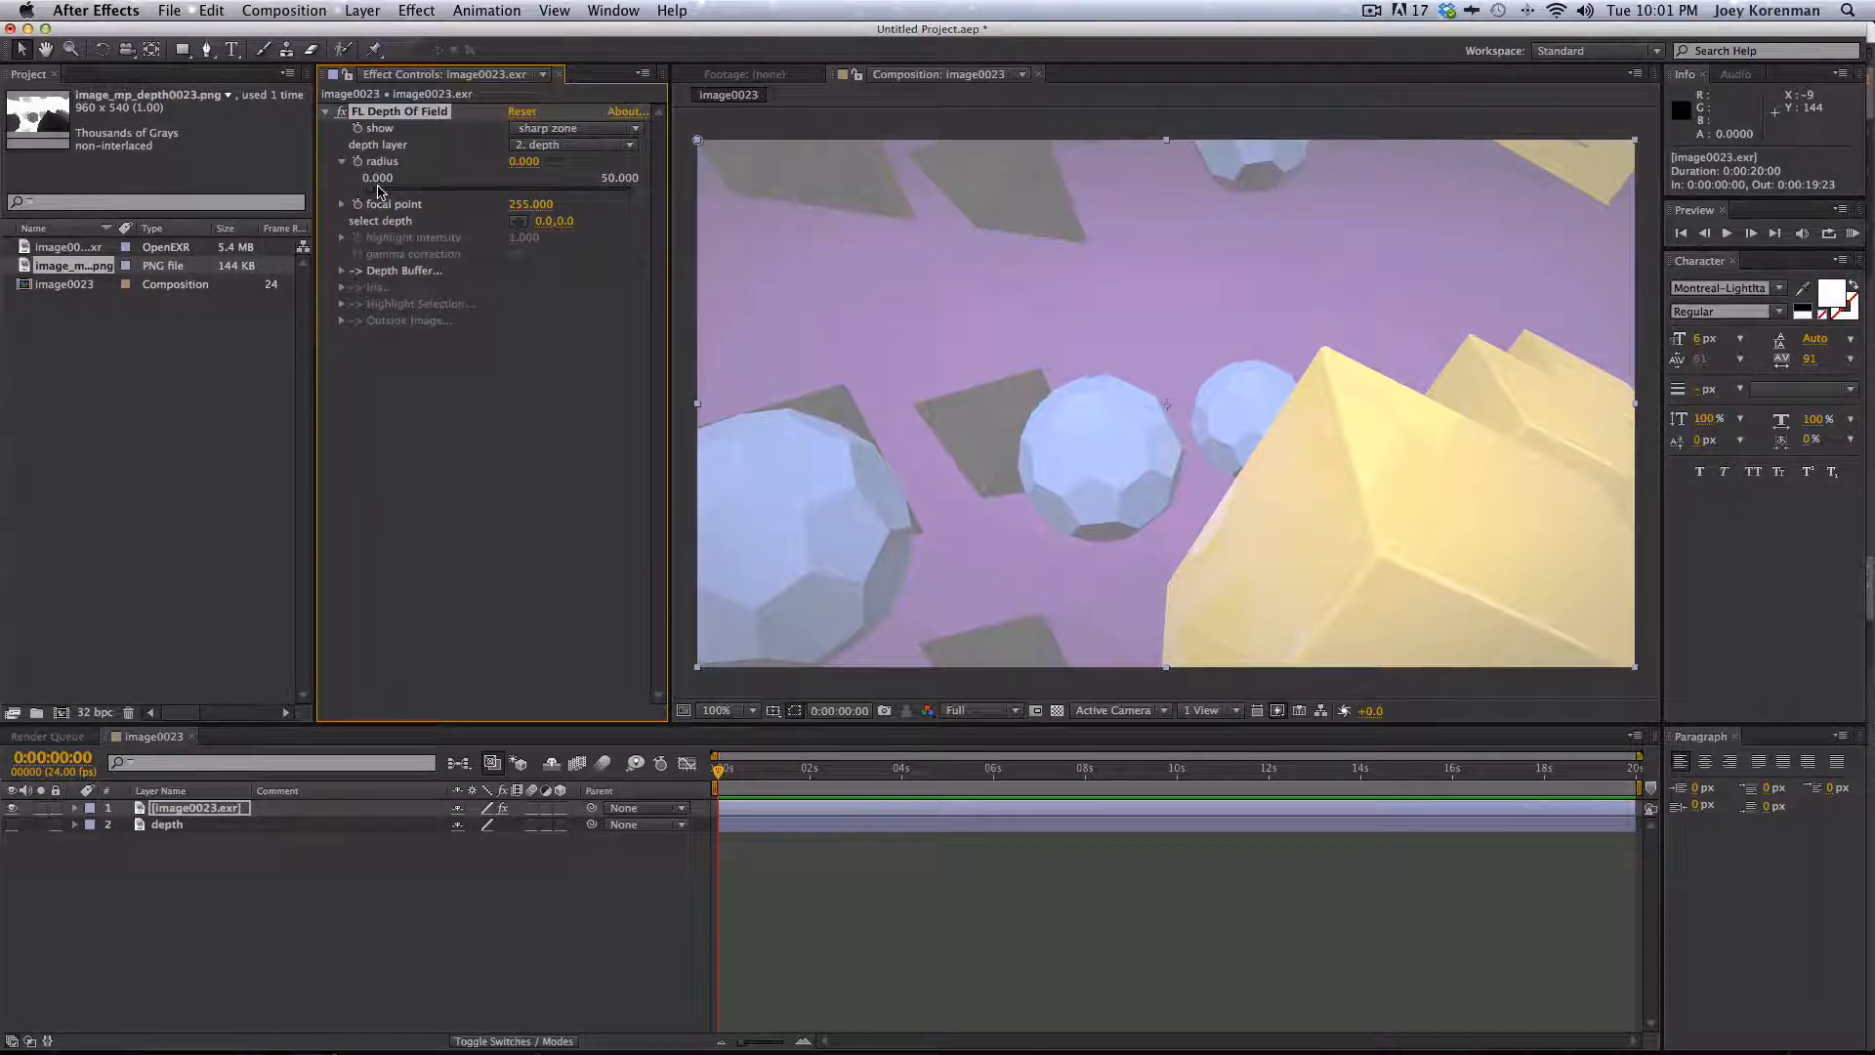
- Set the radius to about 1.3 and pick the focus depth on the large yellow shape
left_click_drag(371, 189, 385, 192)
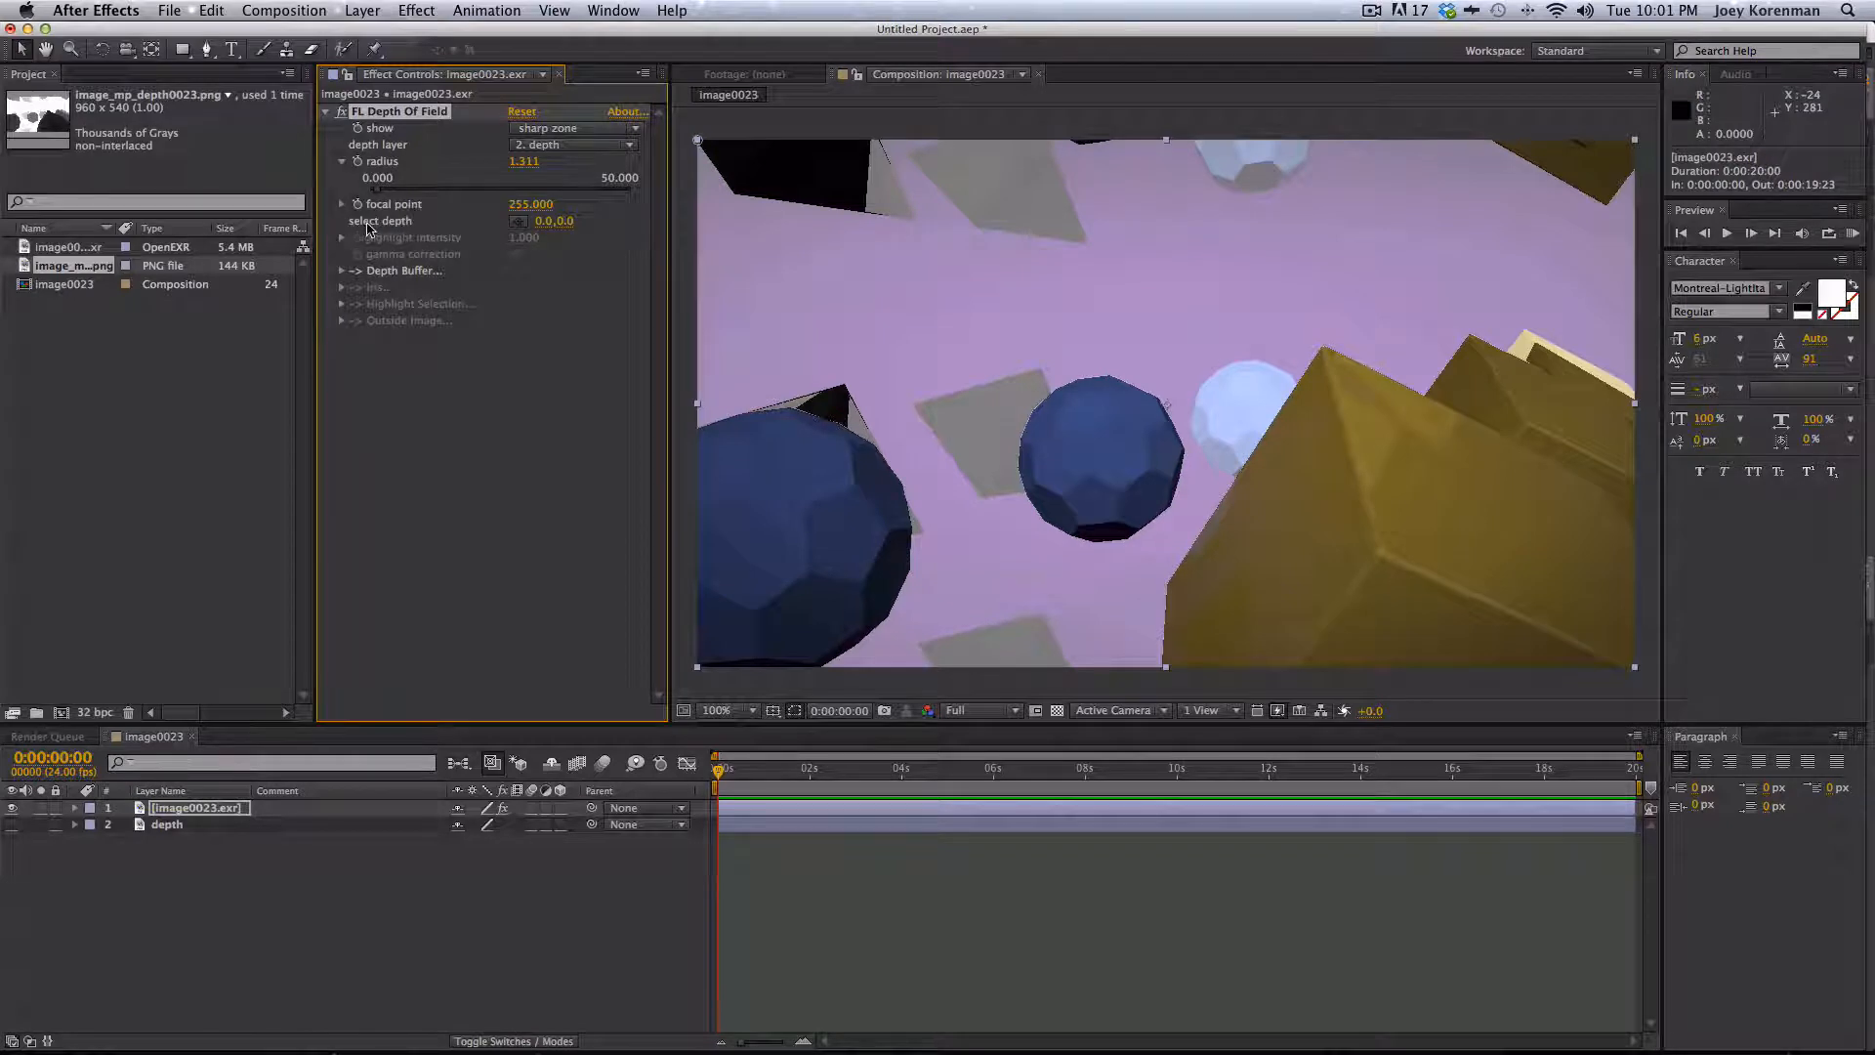
left_click(517, 221)
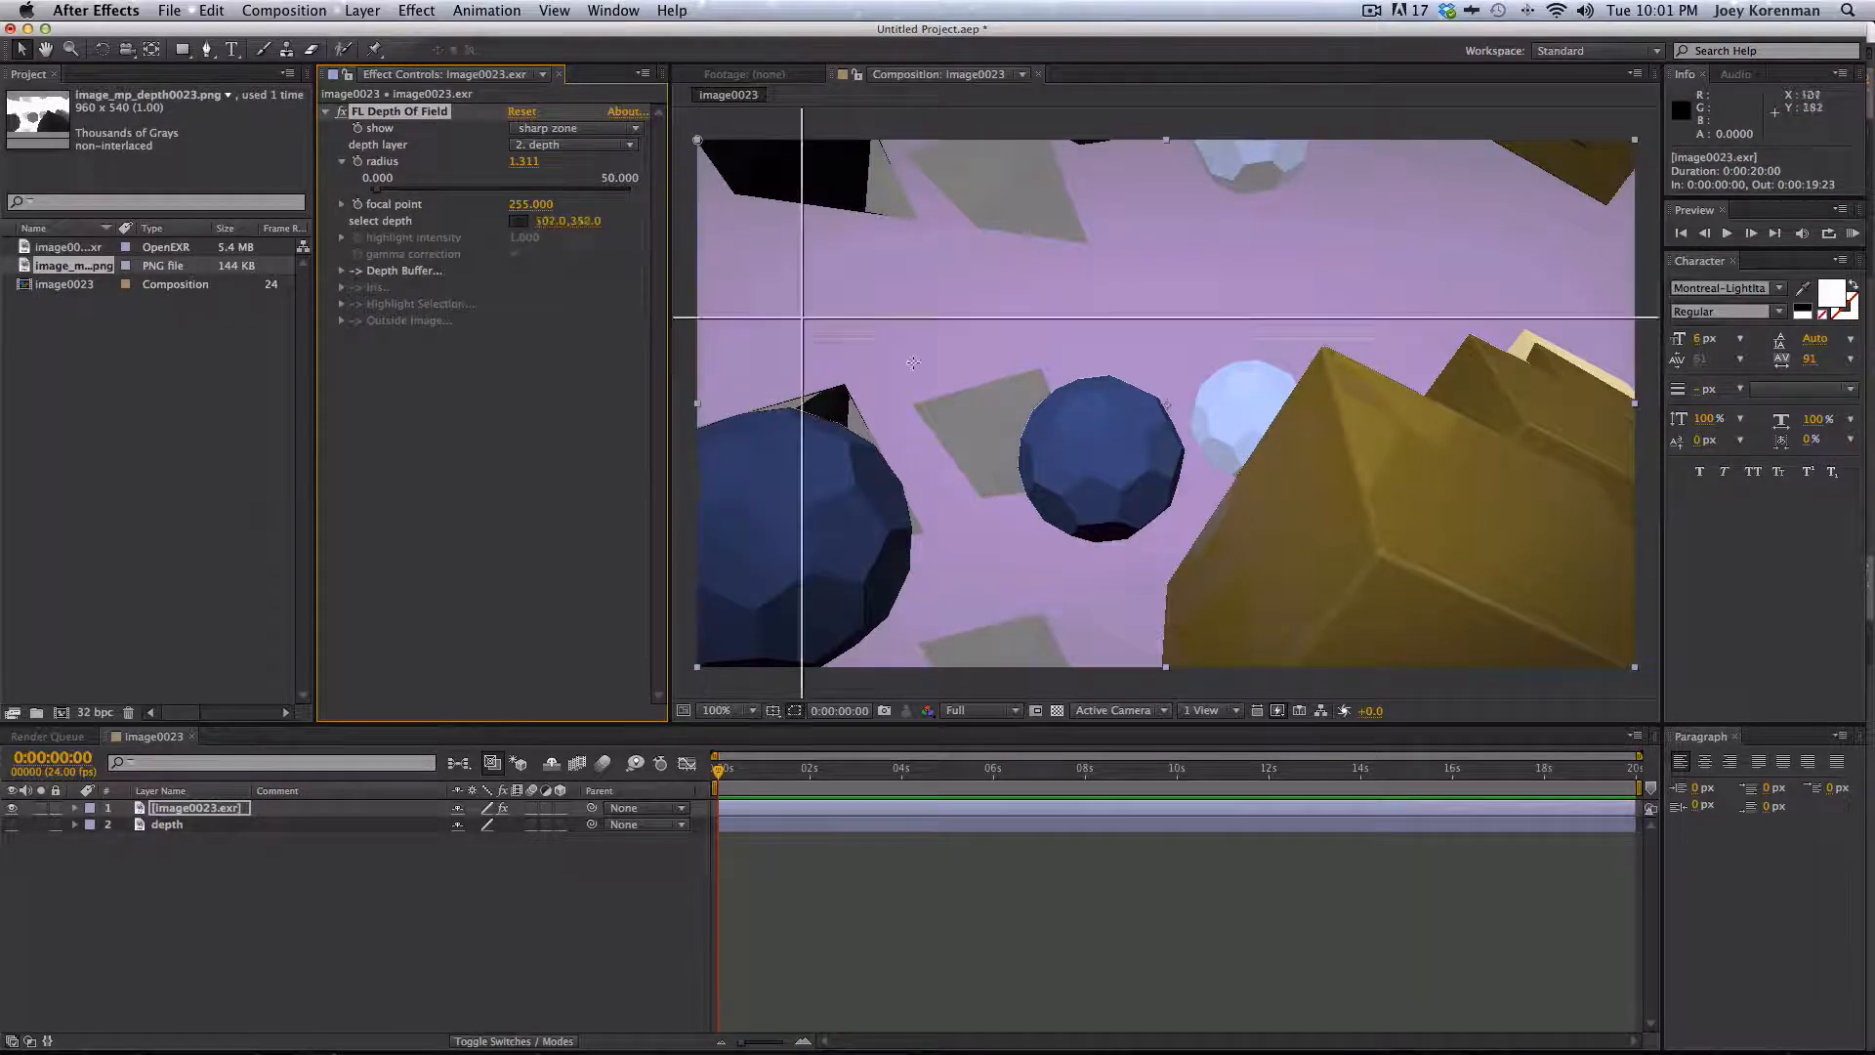
left_click(1358, 455)
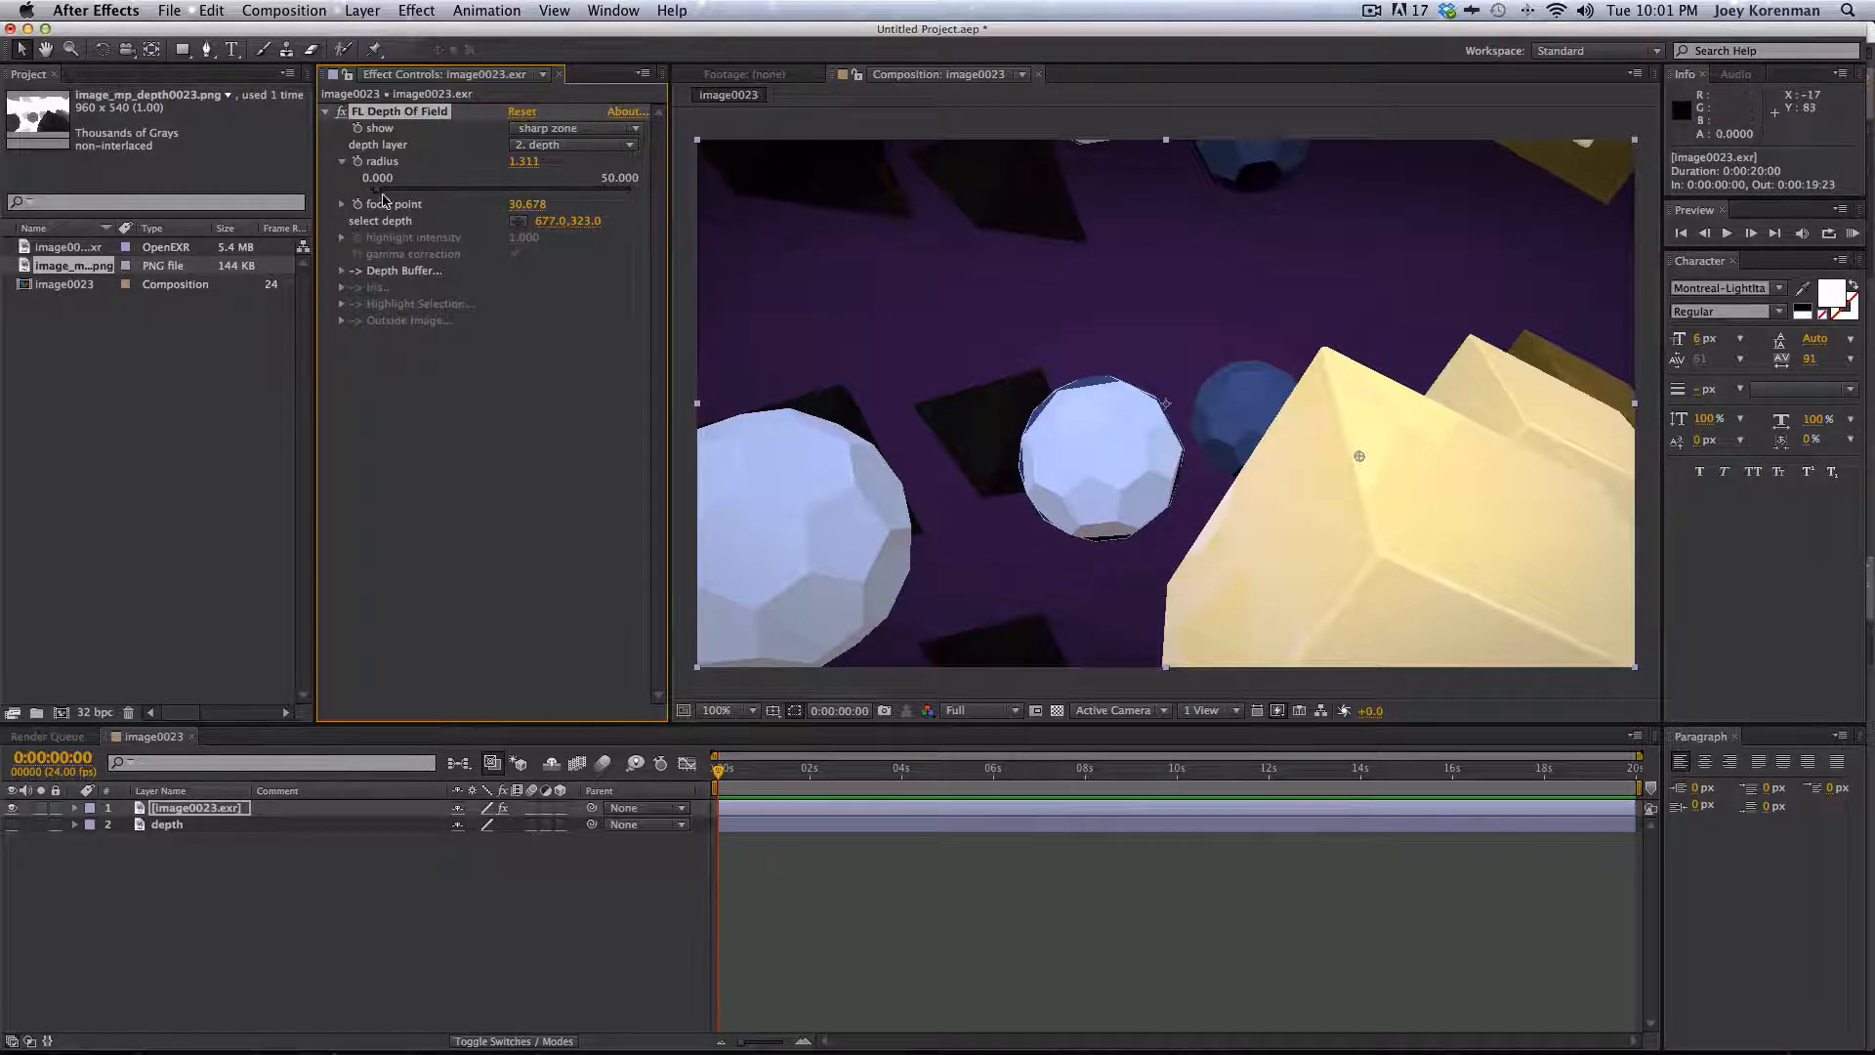
- Drag the radius up to about 19.7 and back down to about 1.7
left_click_drag(381, 190, 472, 198)
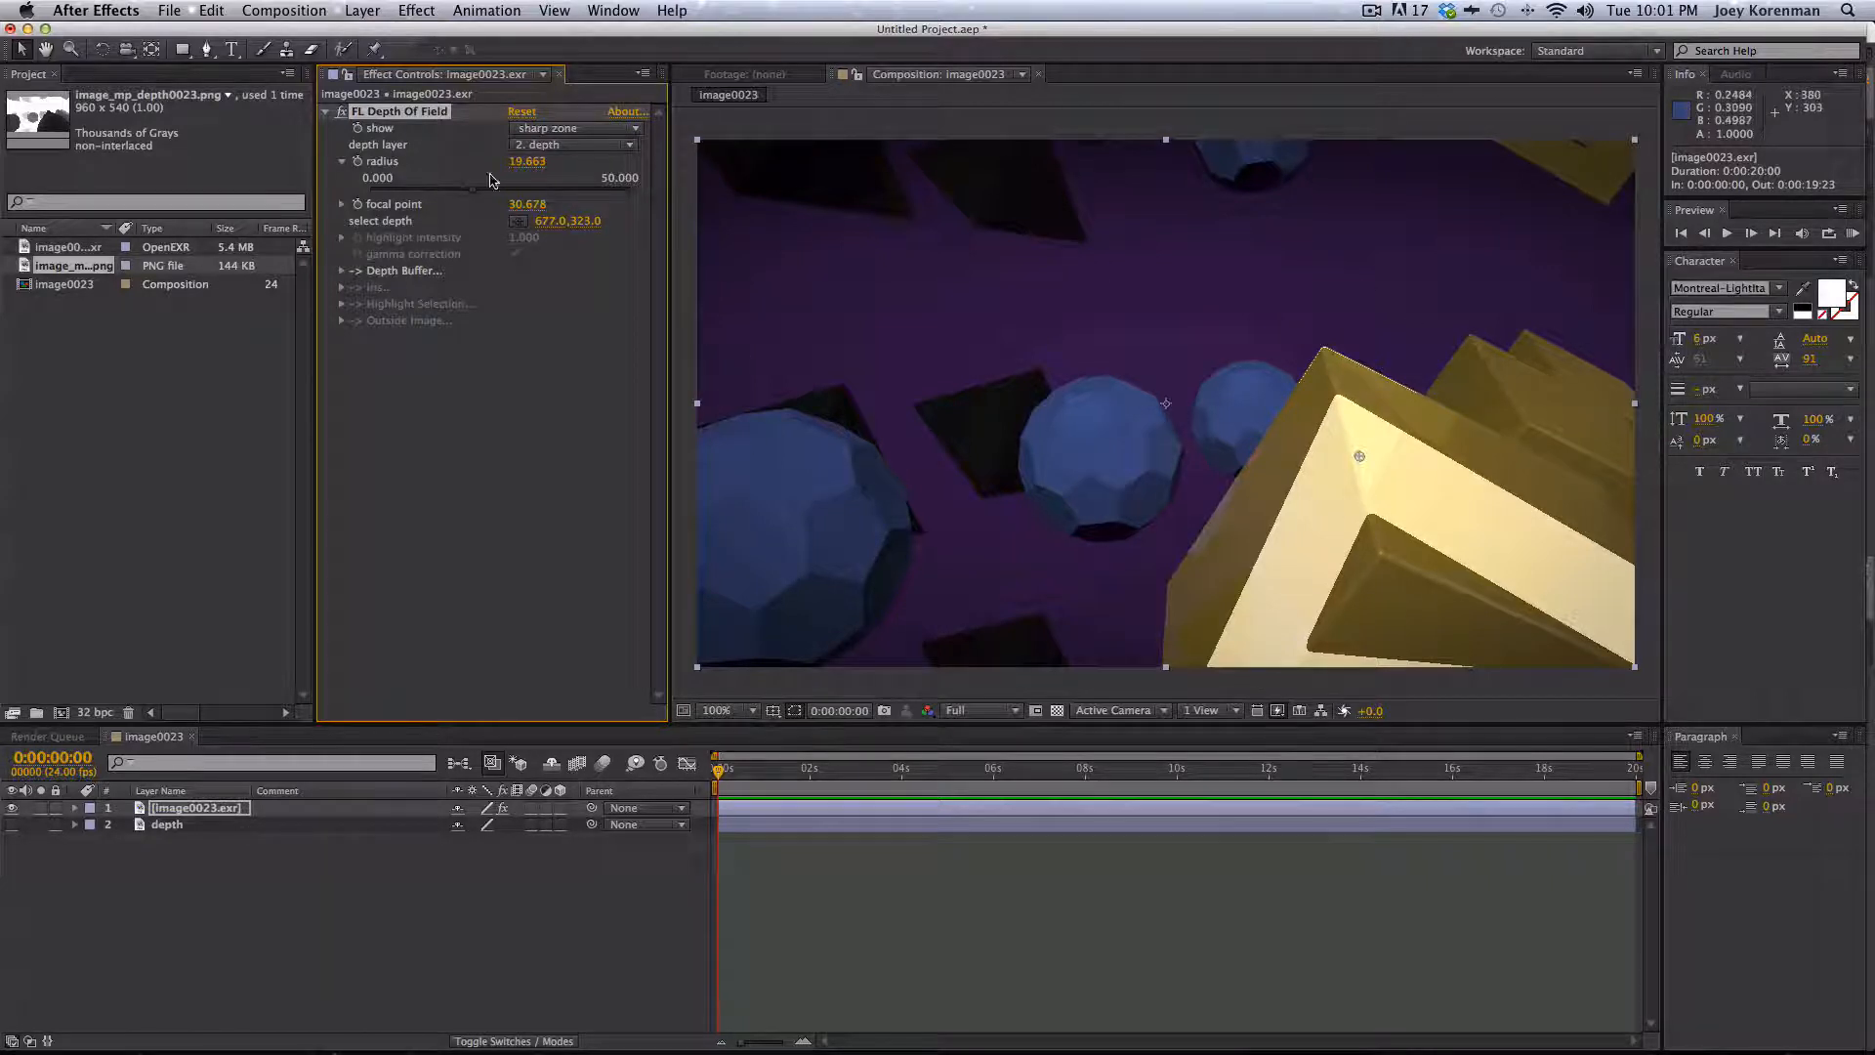
left_click_drag(473, 189, 380, 195)
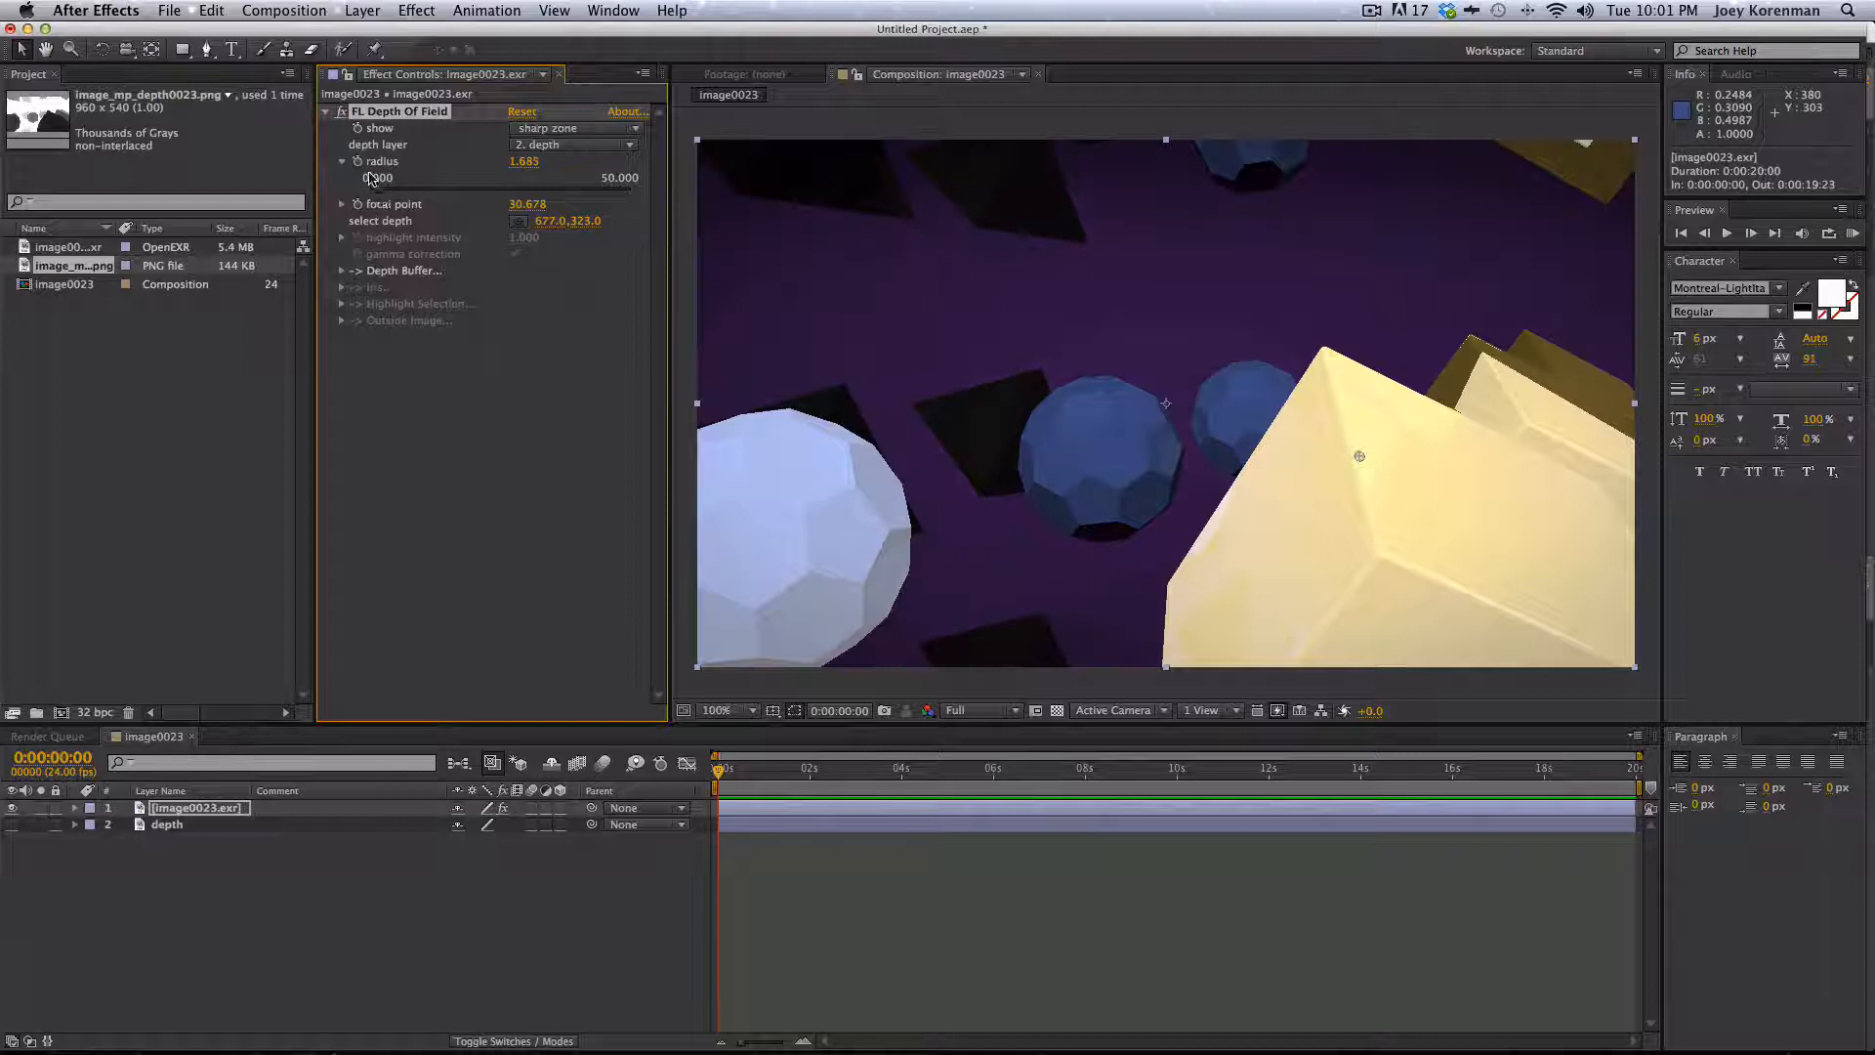
- Switch the effect's show mode back to normal blur
left_click(568, 144)
left_click(452, 176)
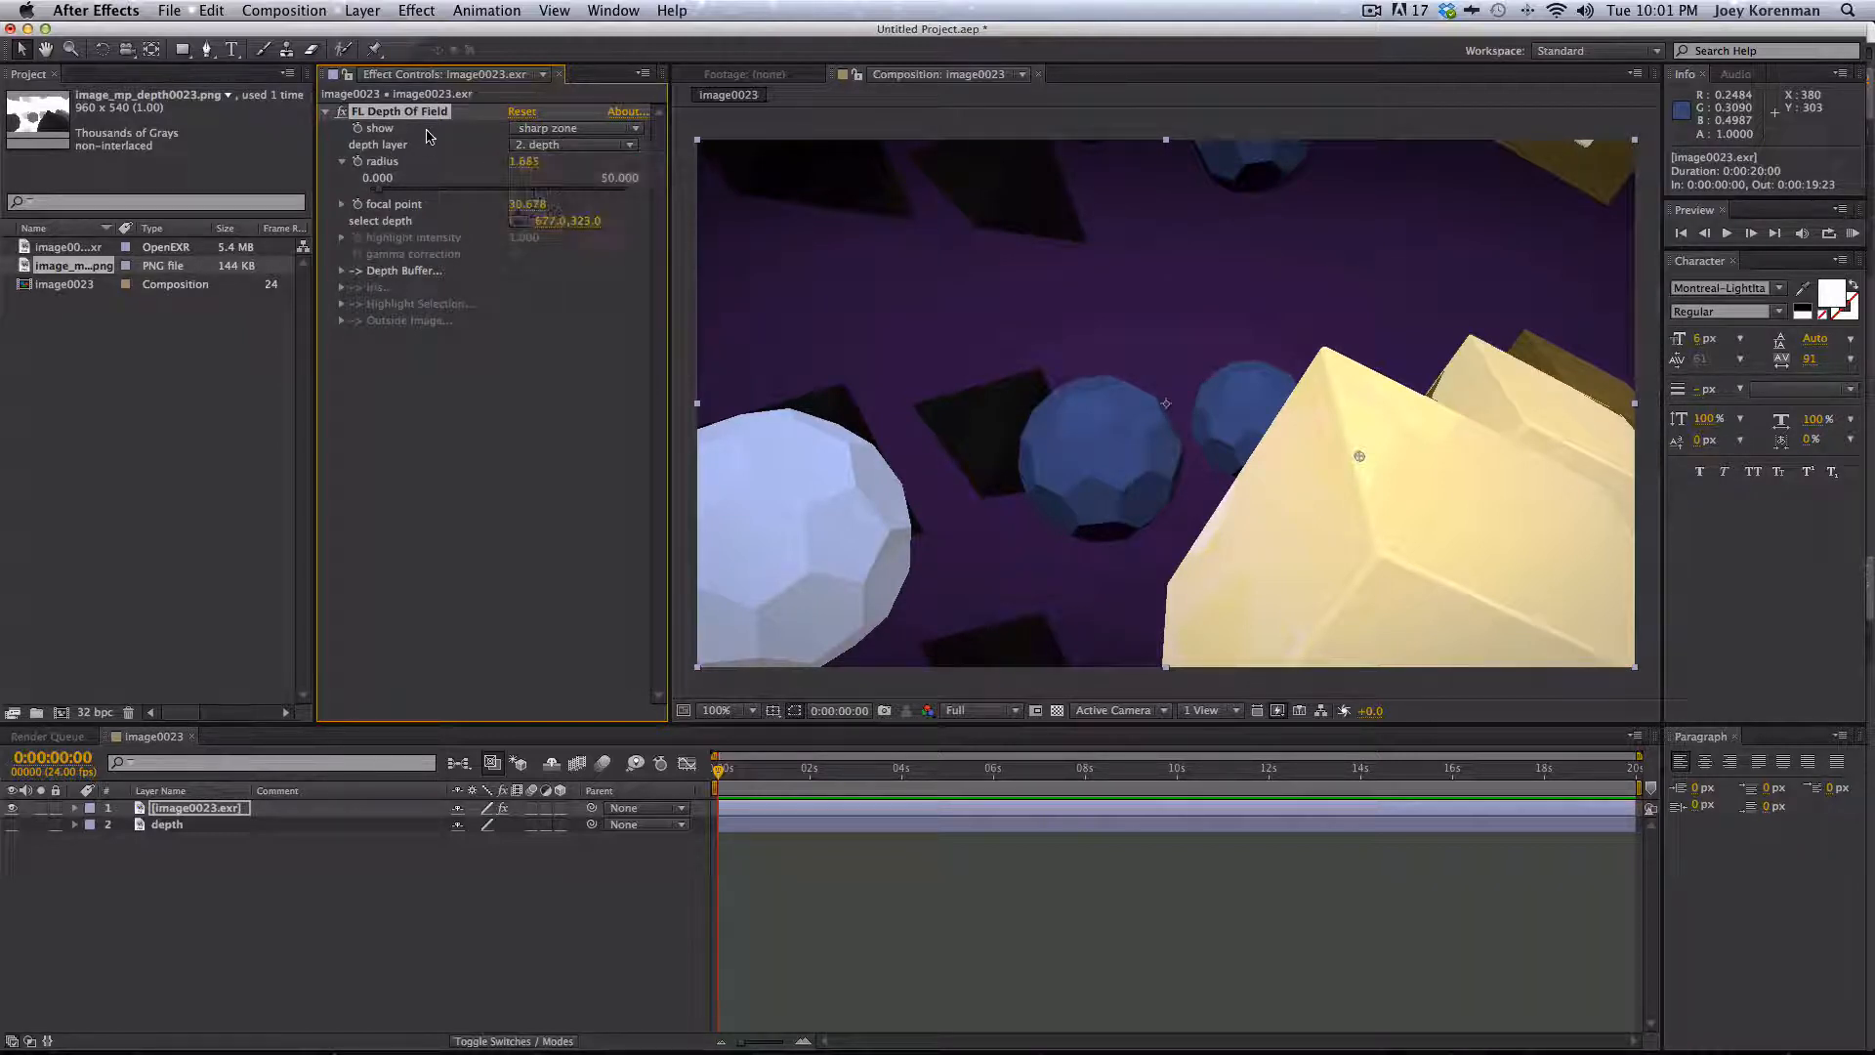
left_click(578, 128)
left_click(542, 143)
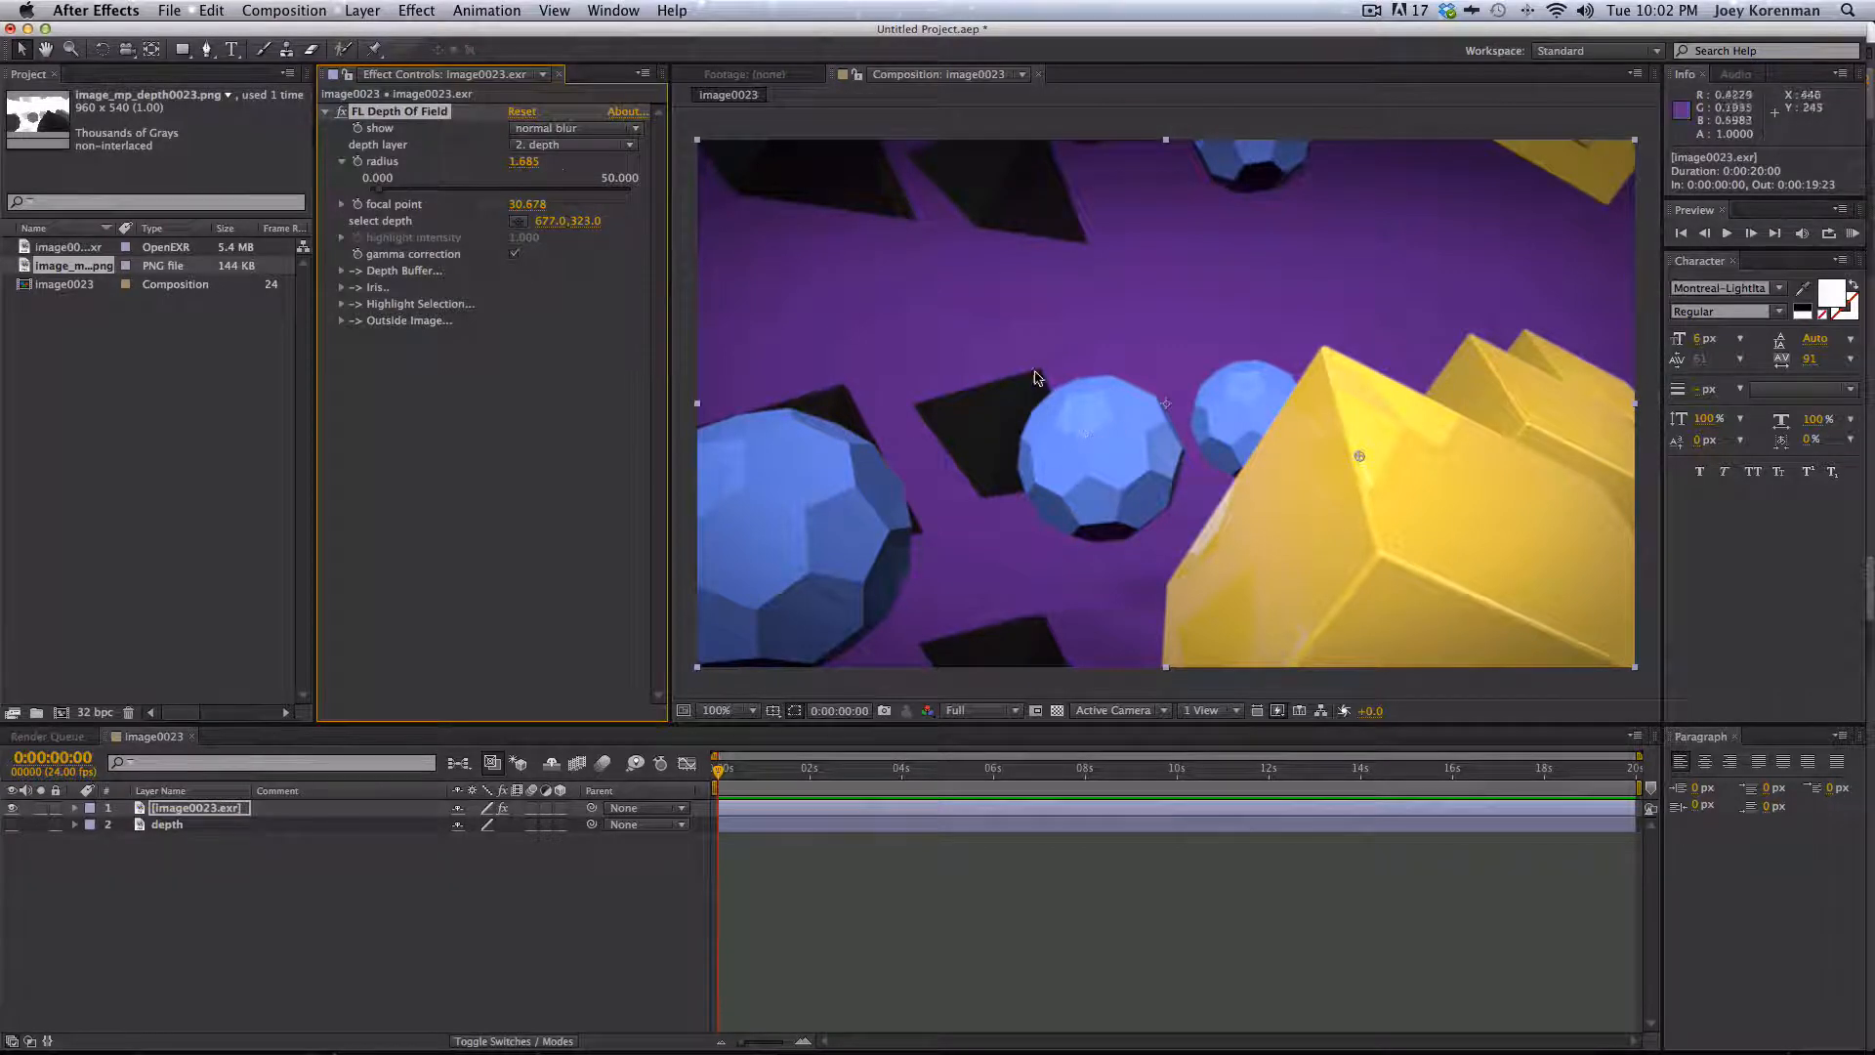
- Enter a blur radius of 5, then raise it to 10
left_click(522, 166)
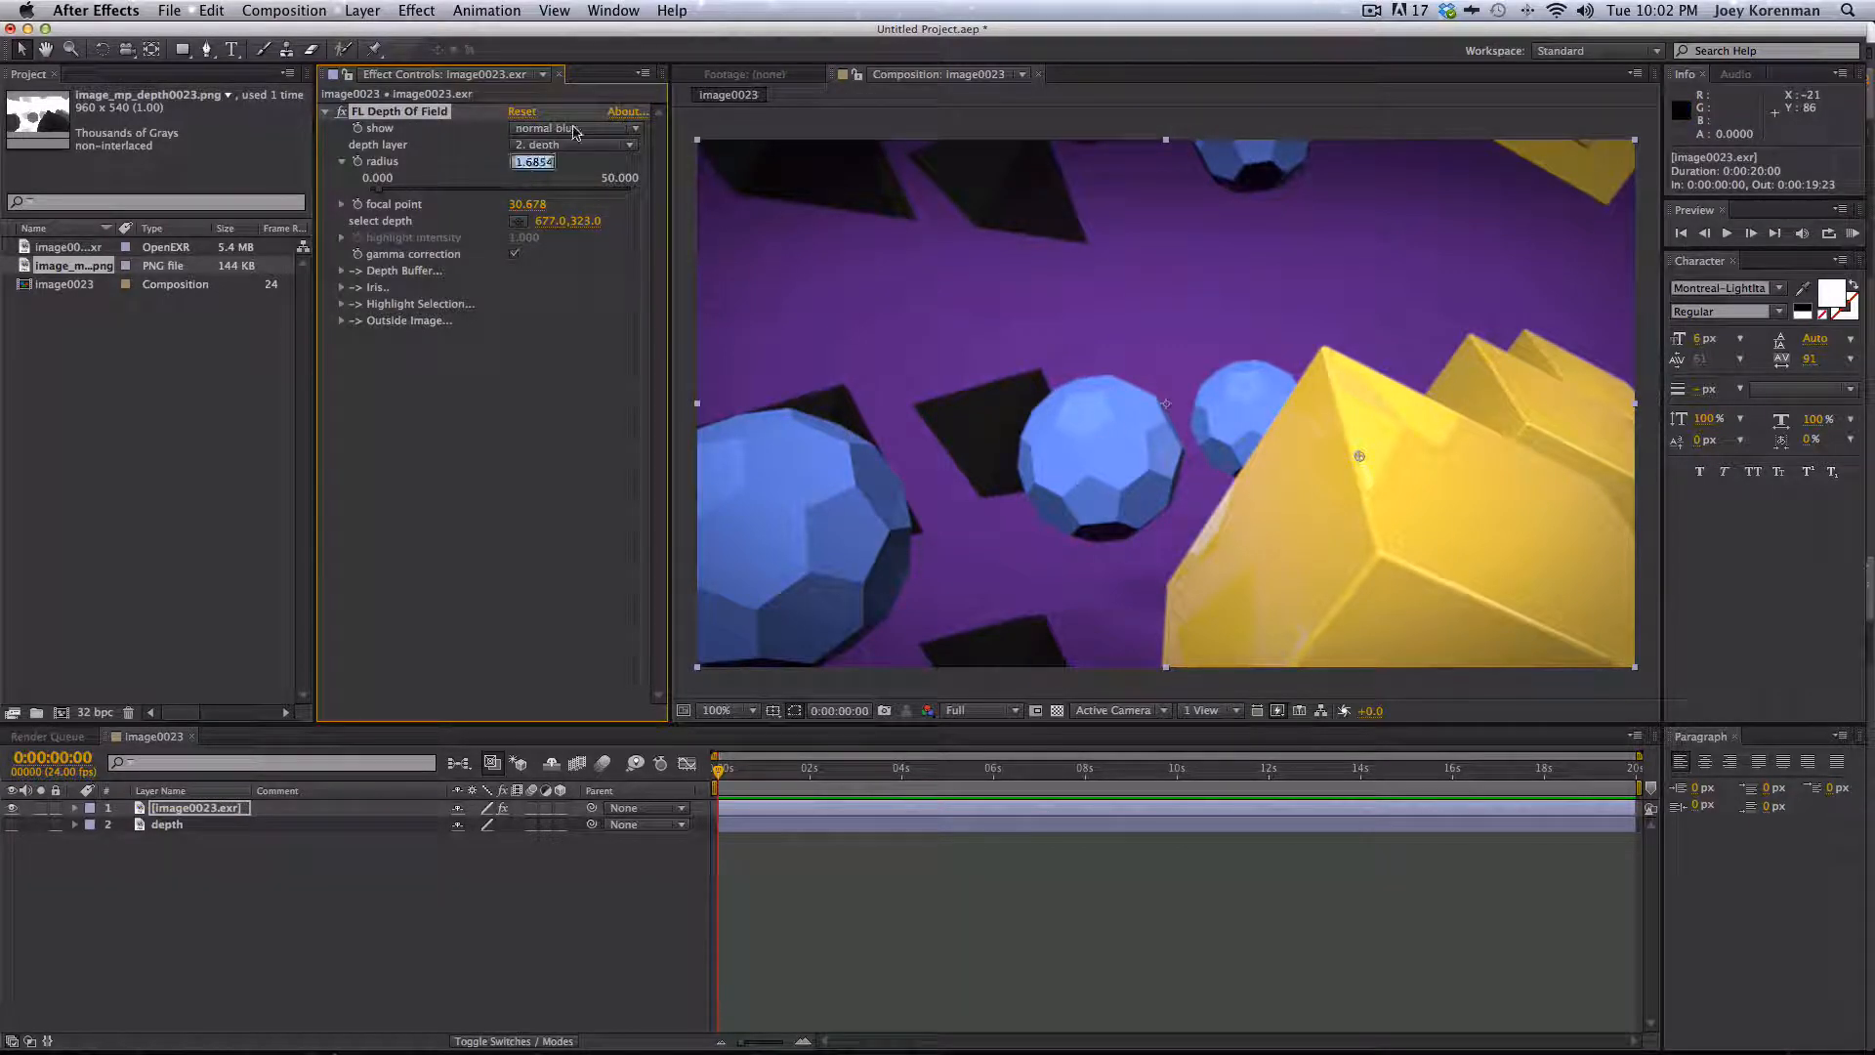
type("5")
key("Return")
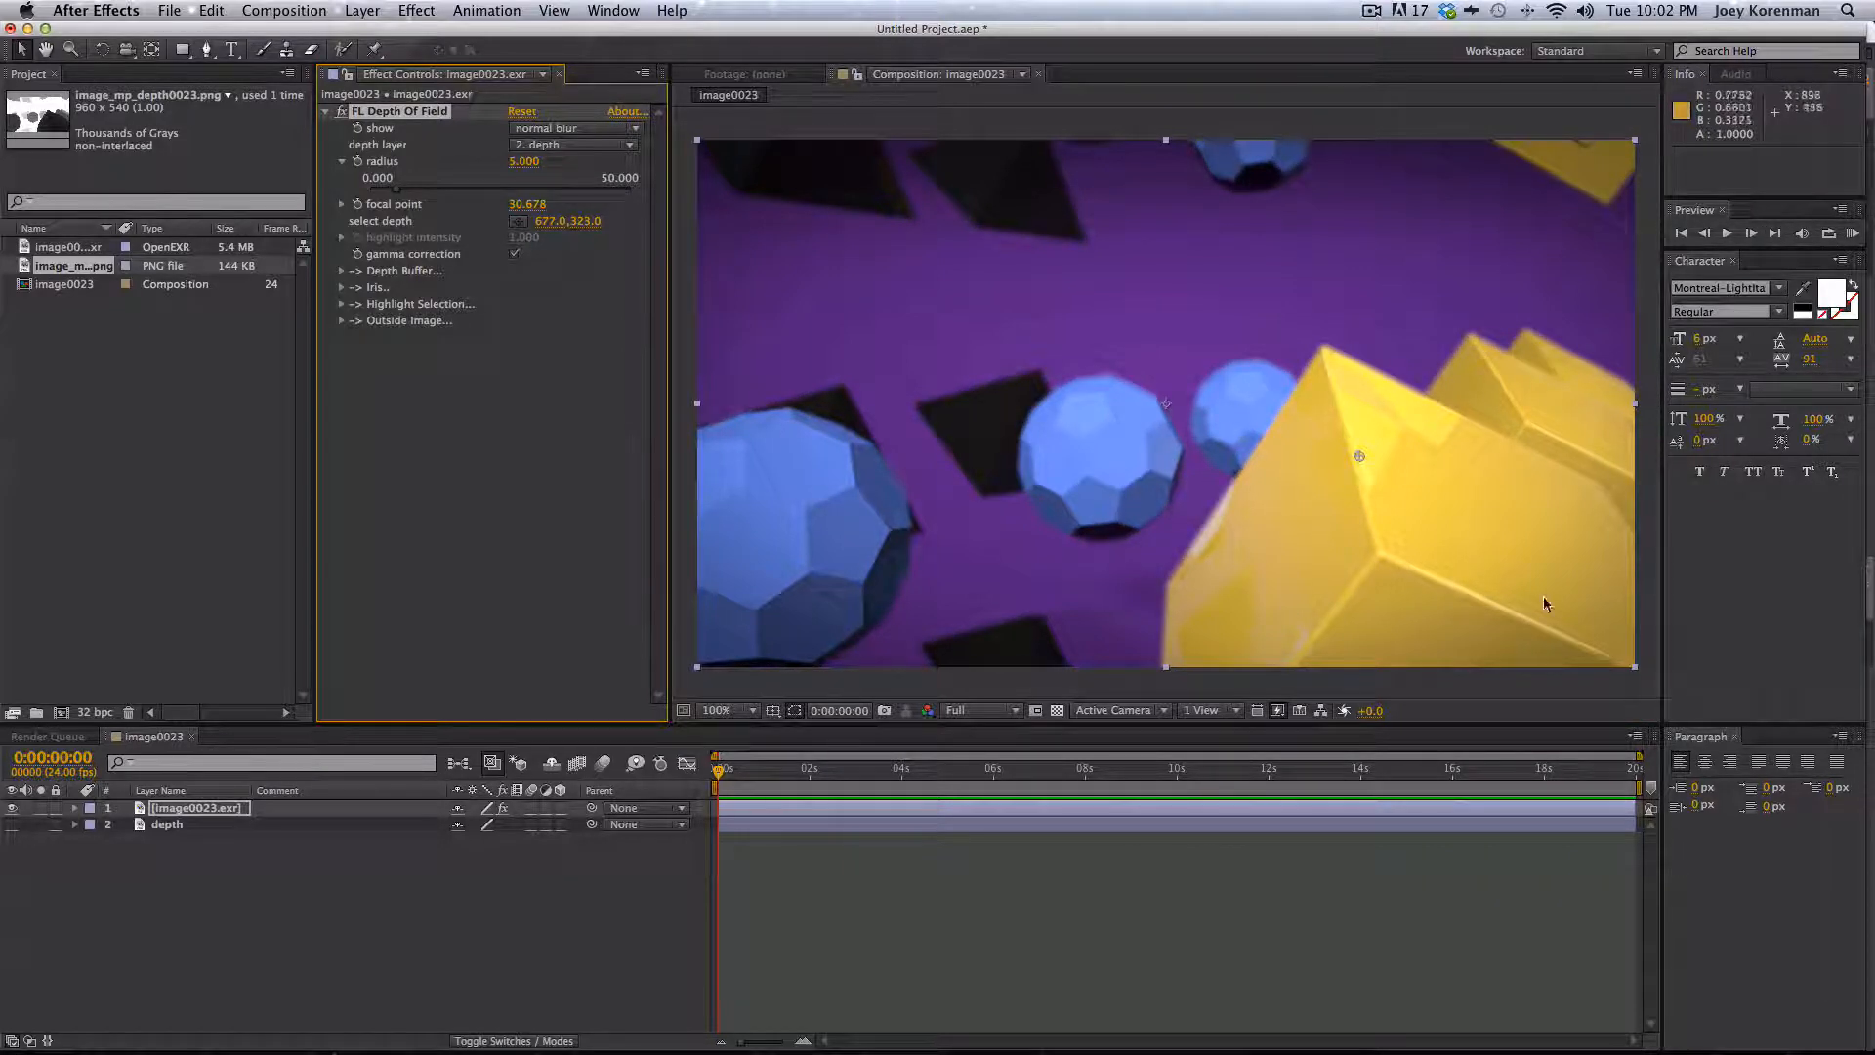
left_click(524, 161)
type("10")
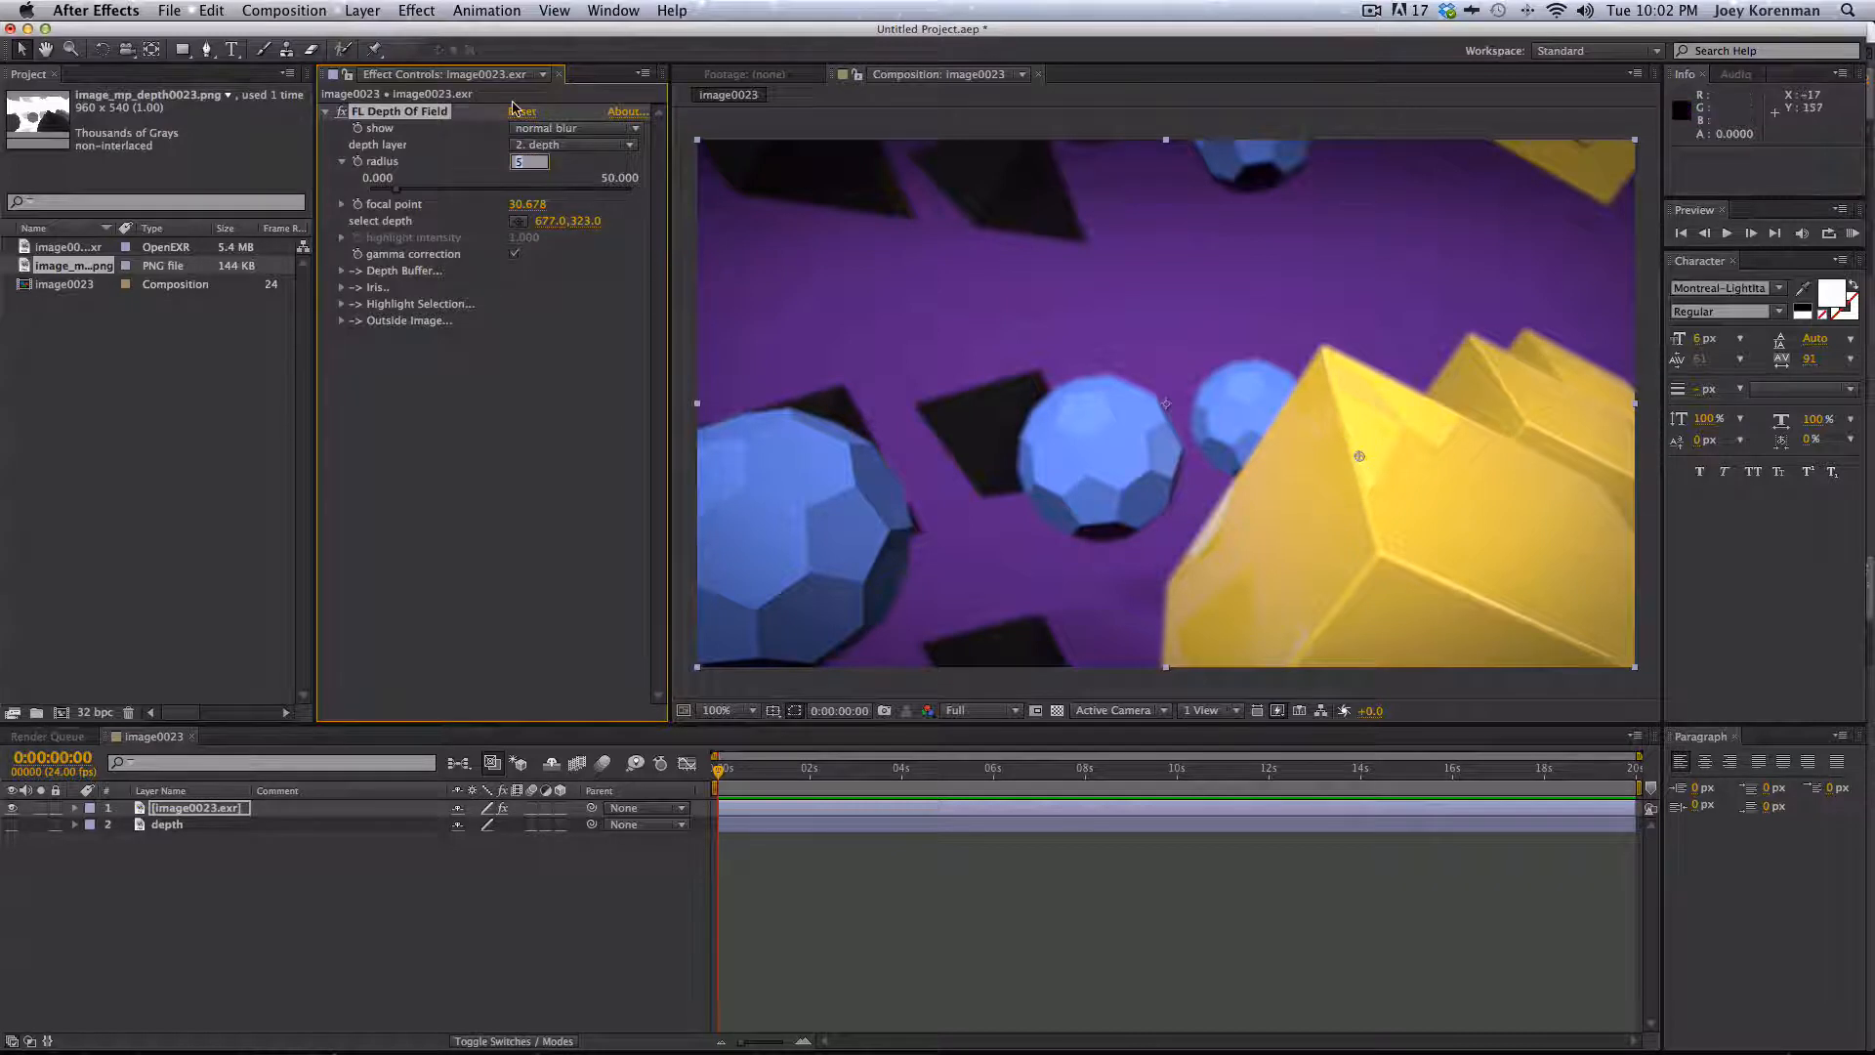
key("Return")
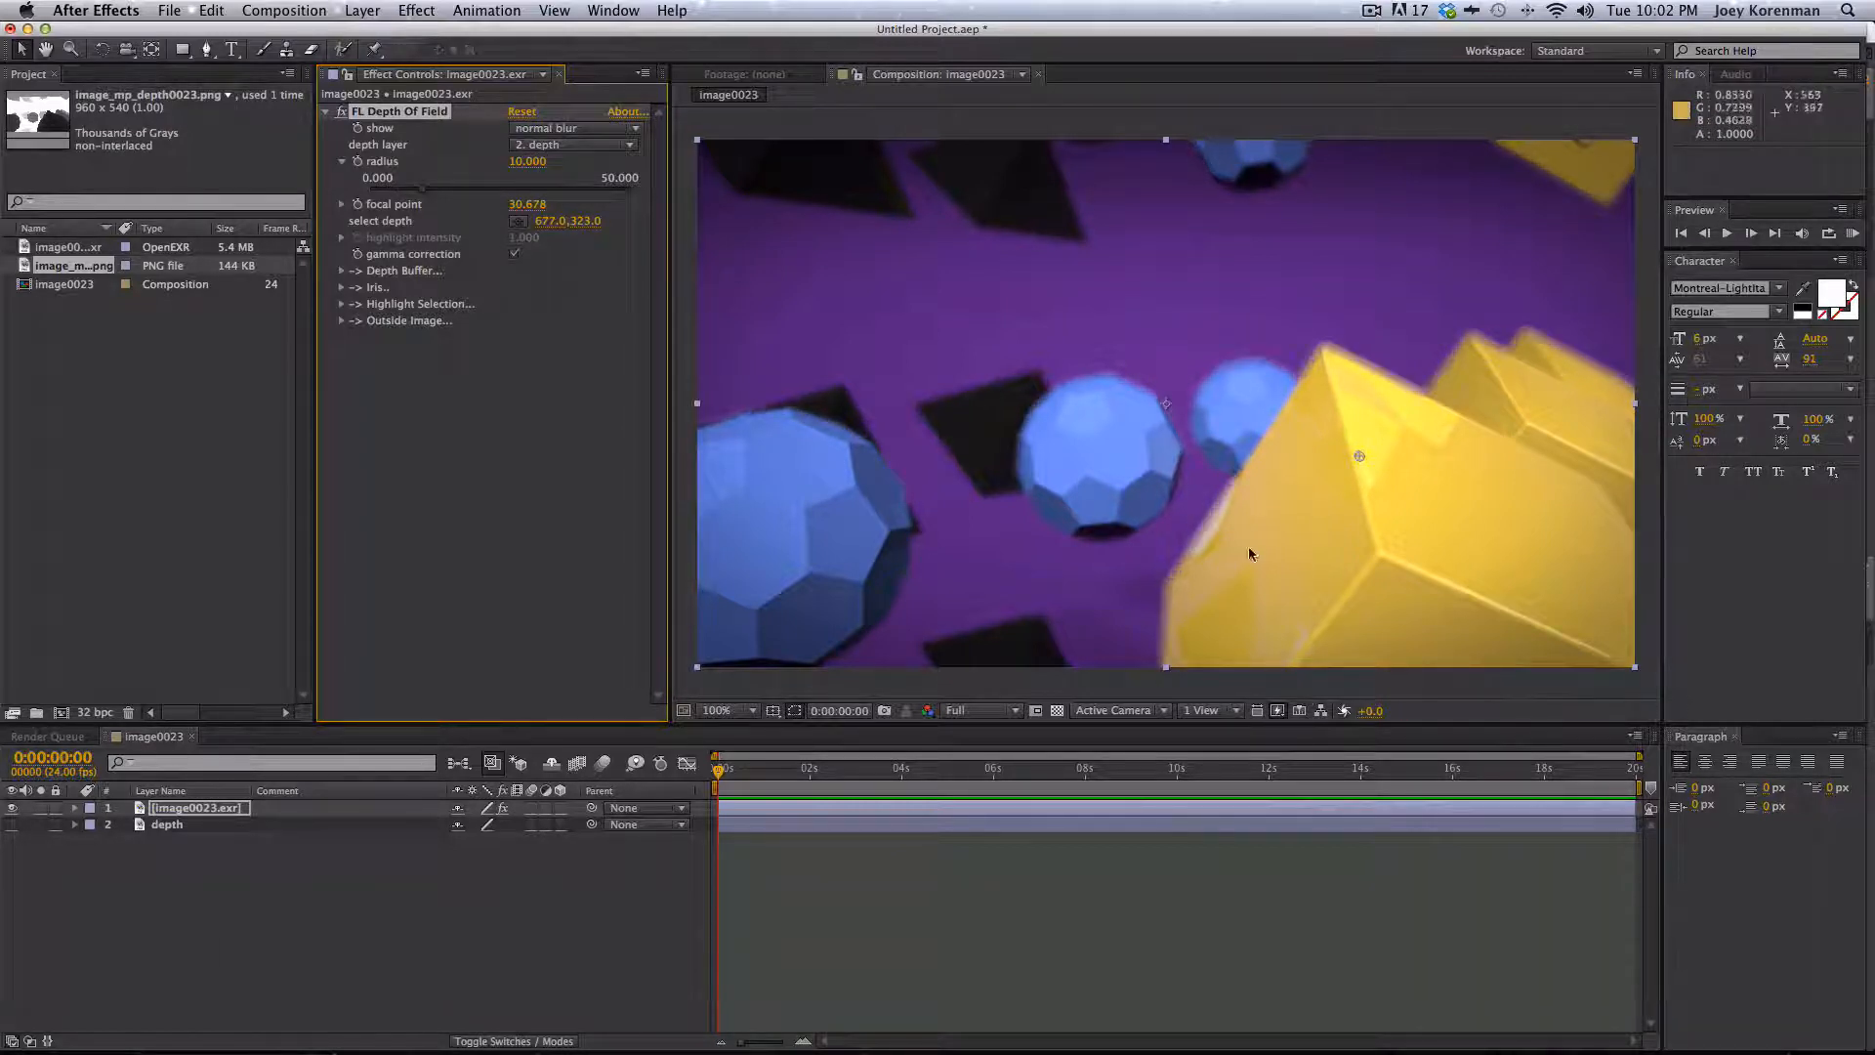
- Move the focus selection point across the scene, ending on the rear blue sphere beside the yellow shape
left_click_drag(1359, 456, 1109, 443)
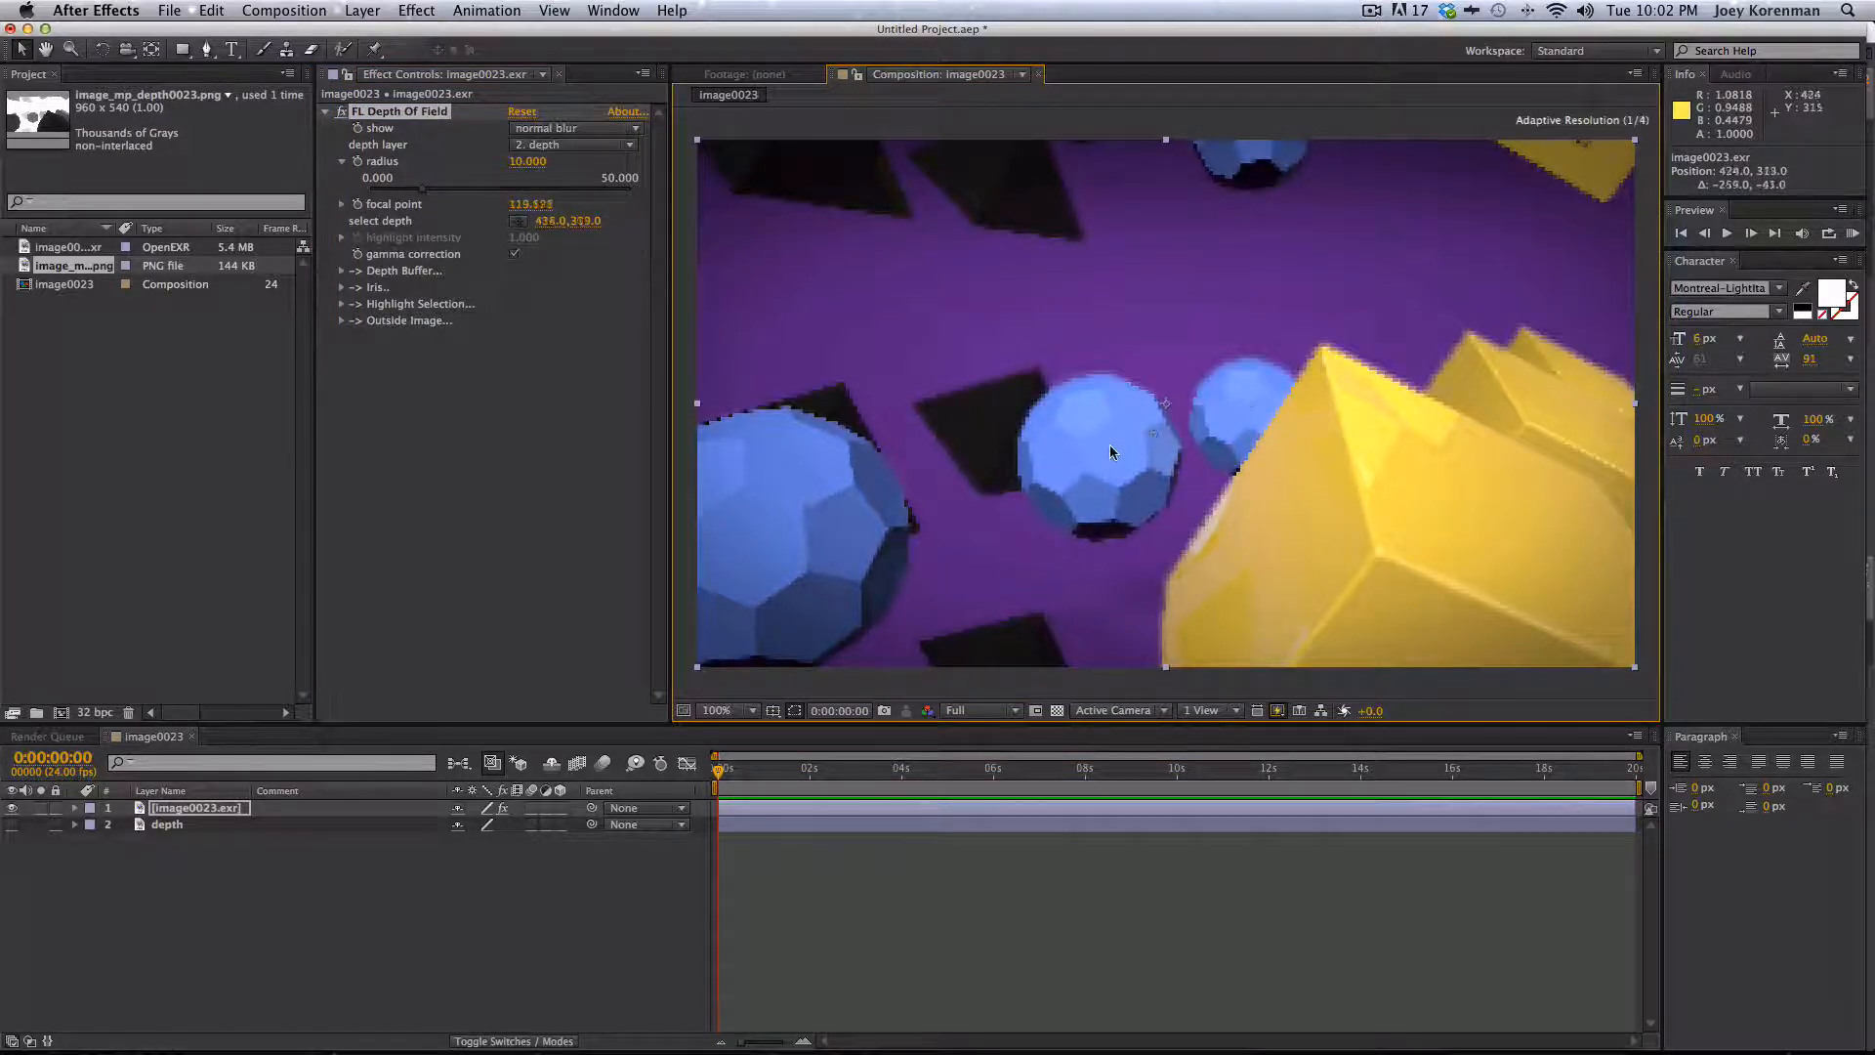
left_click_drag(974, 406, 1379, 553)
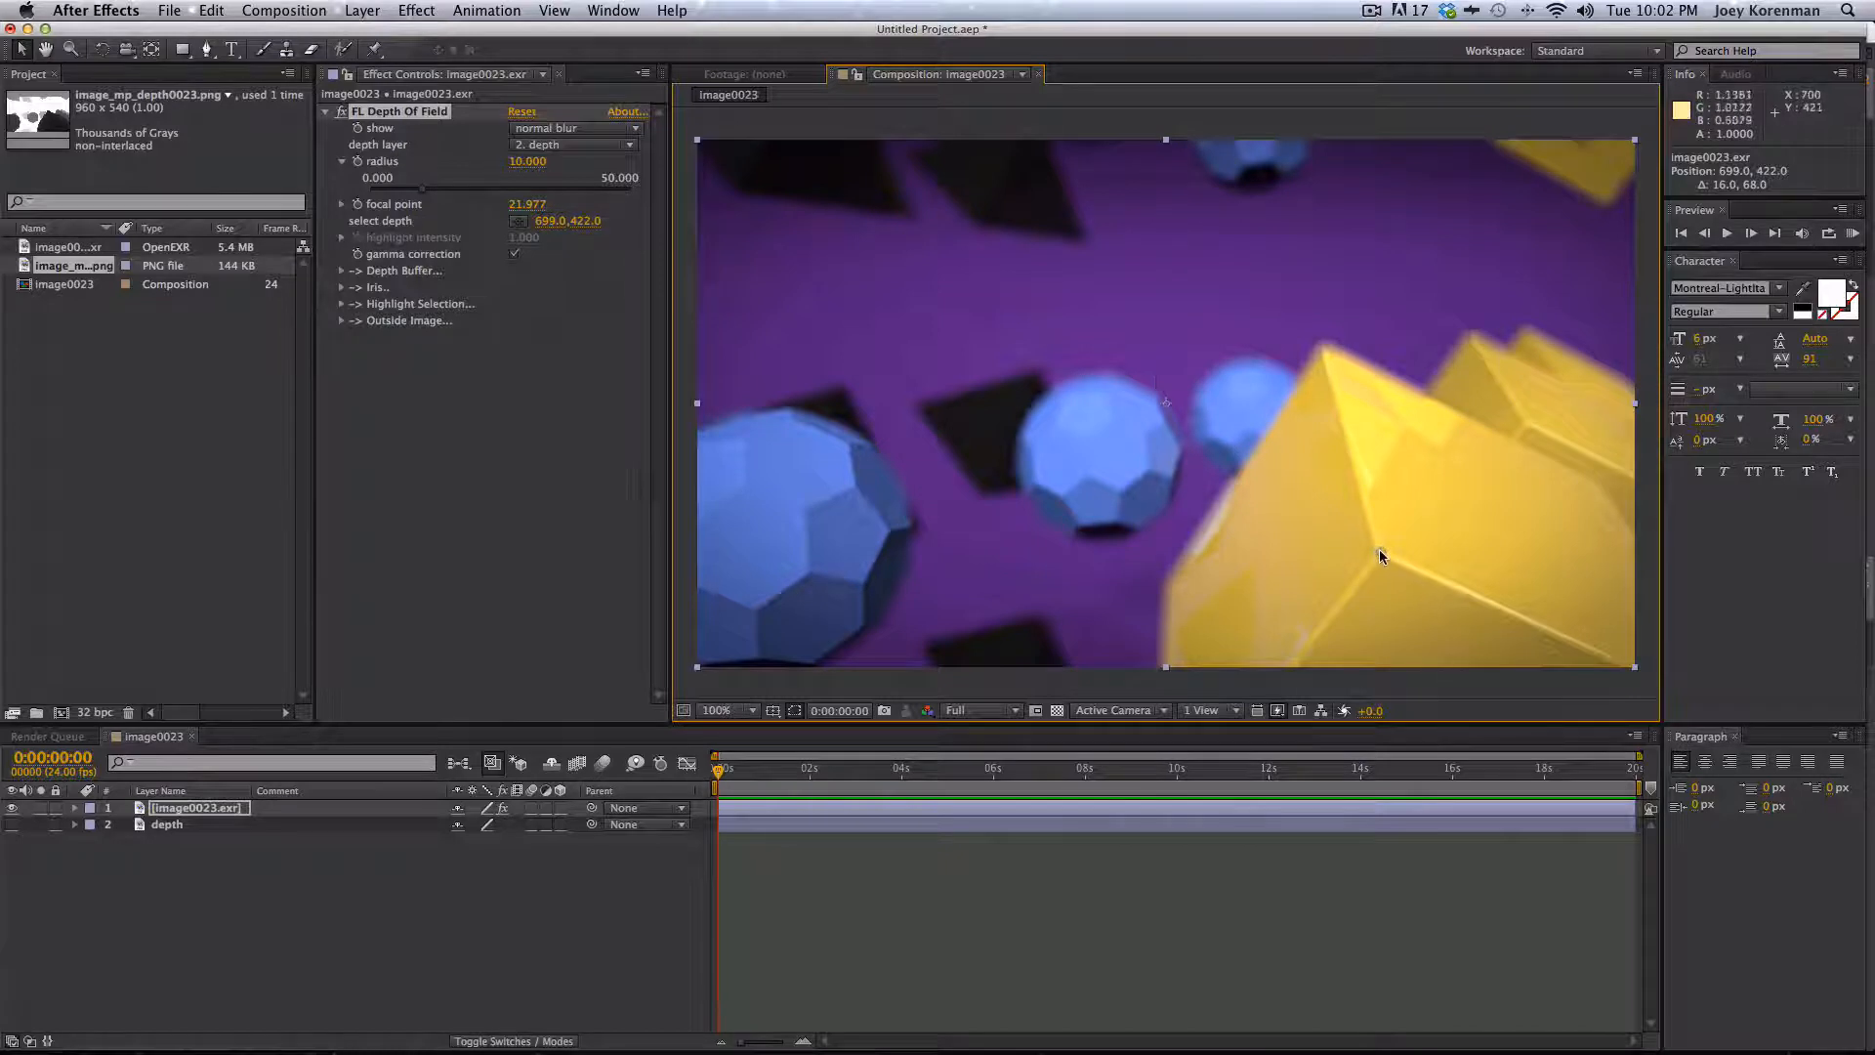
left_click_drag(1381, 547, 1234, 396)
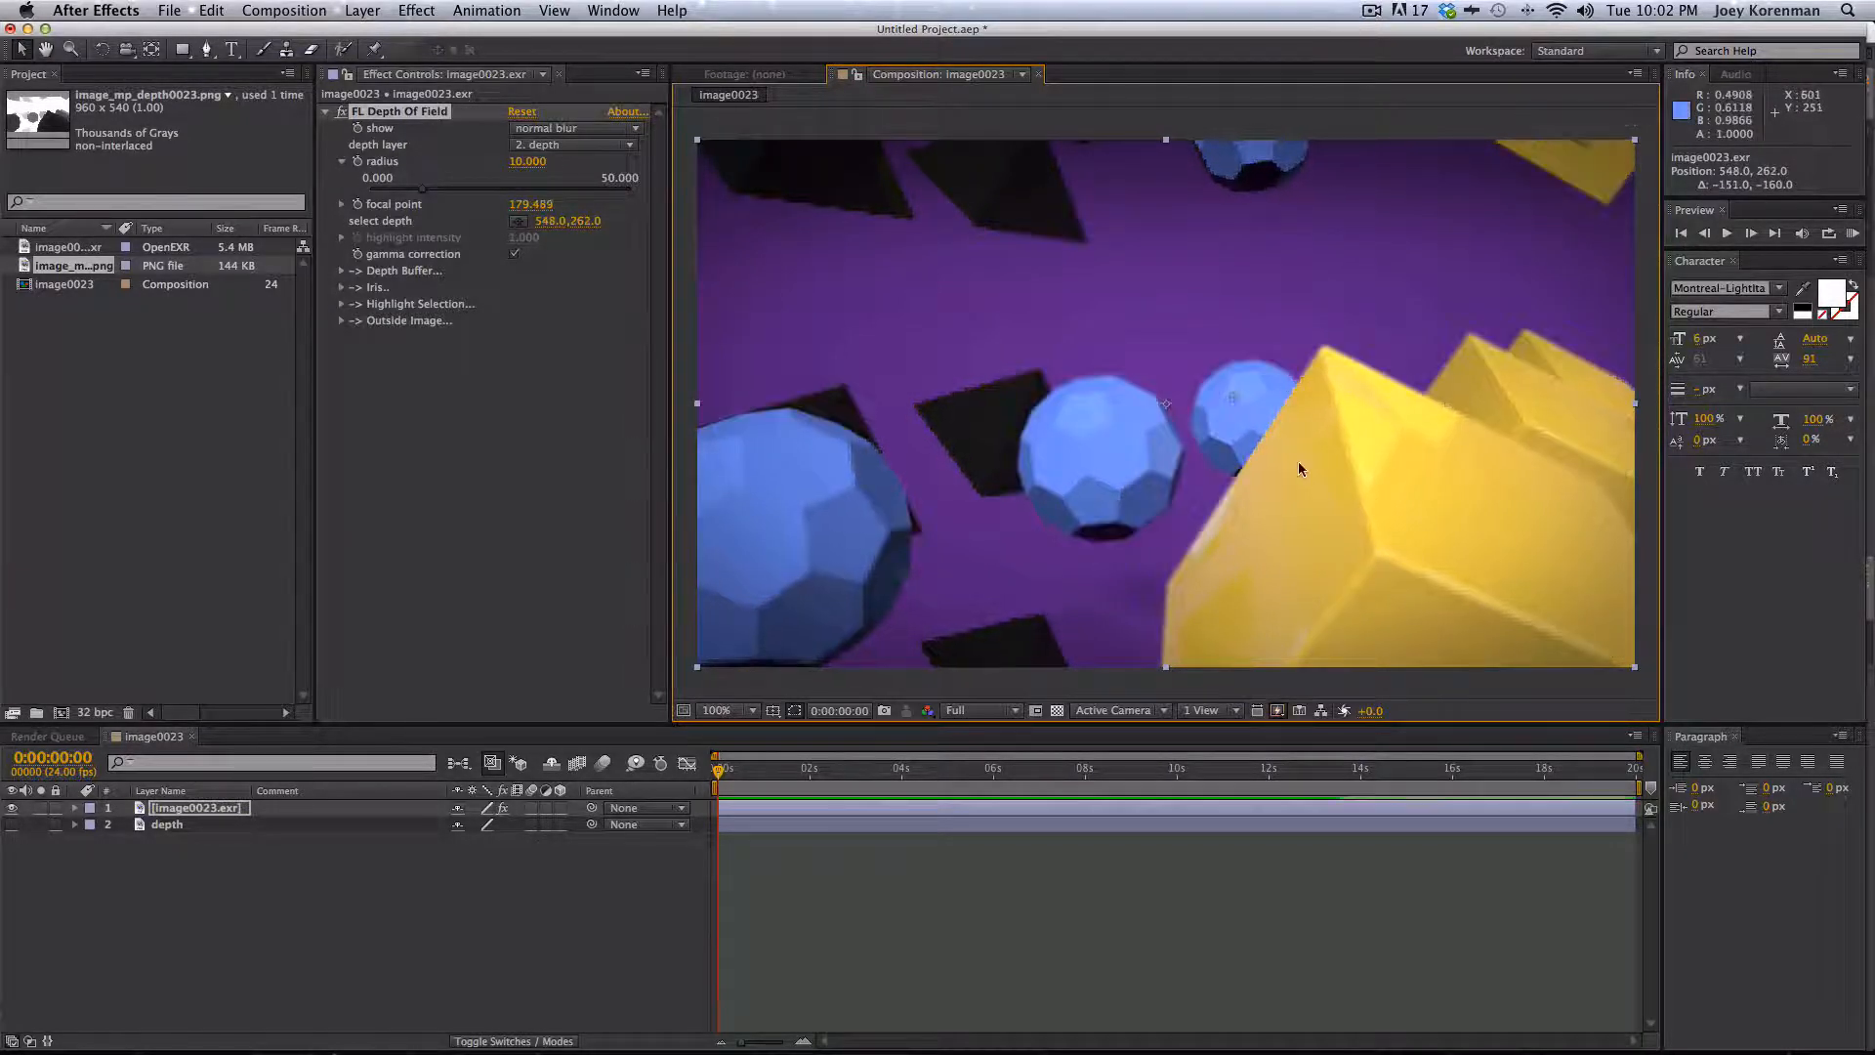
left_click(1300, 983)
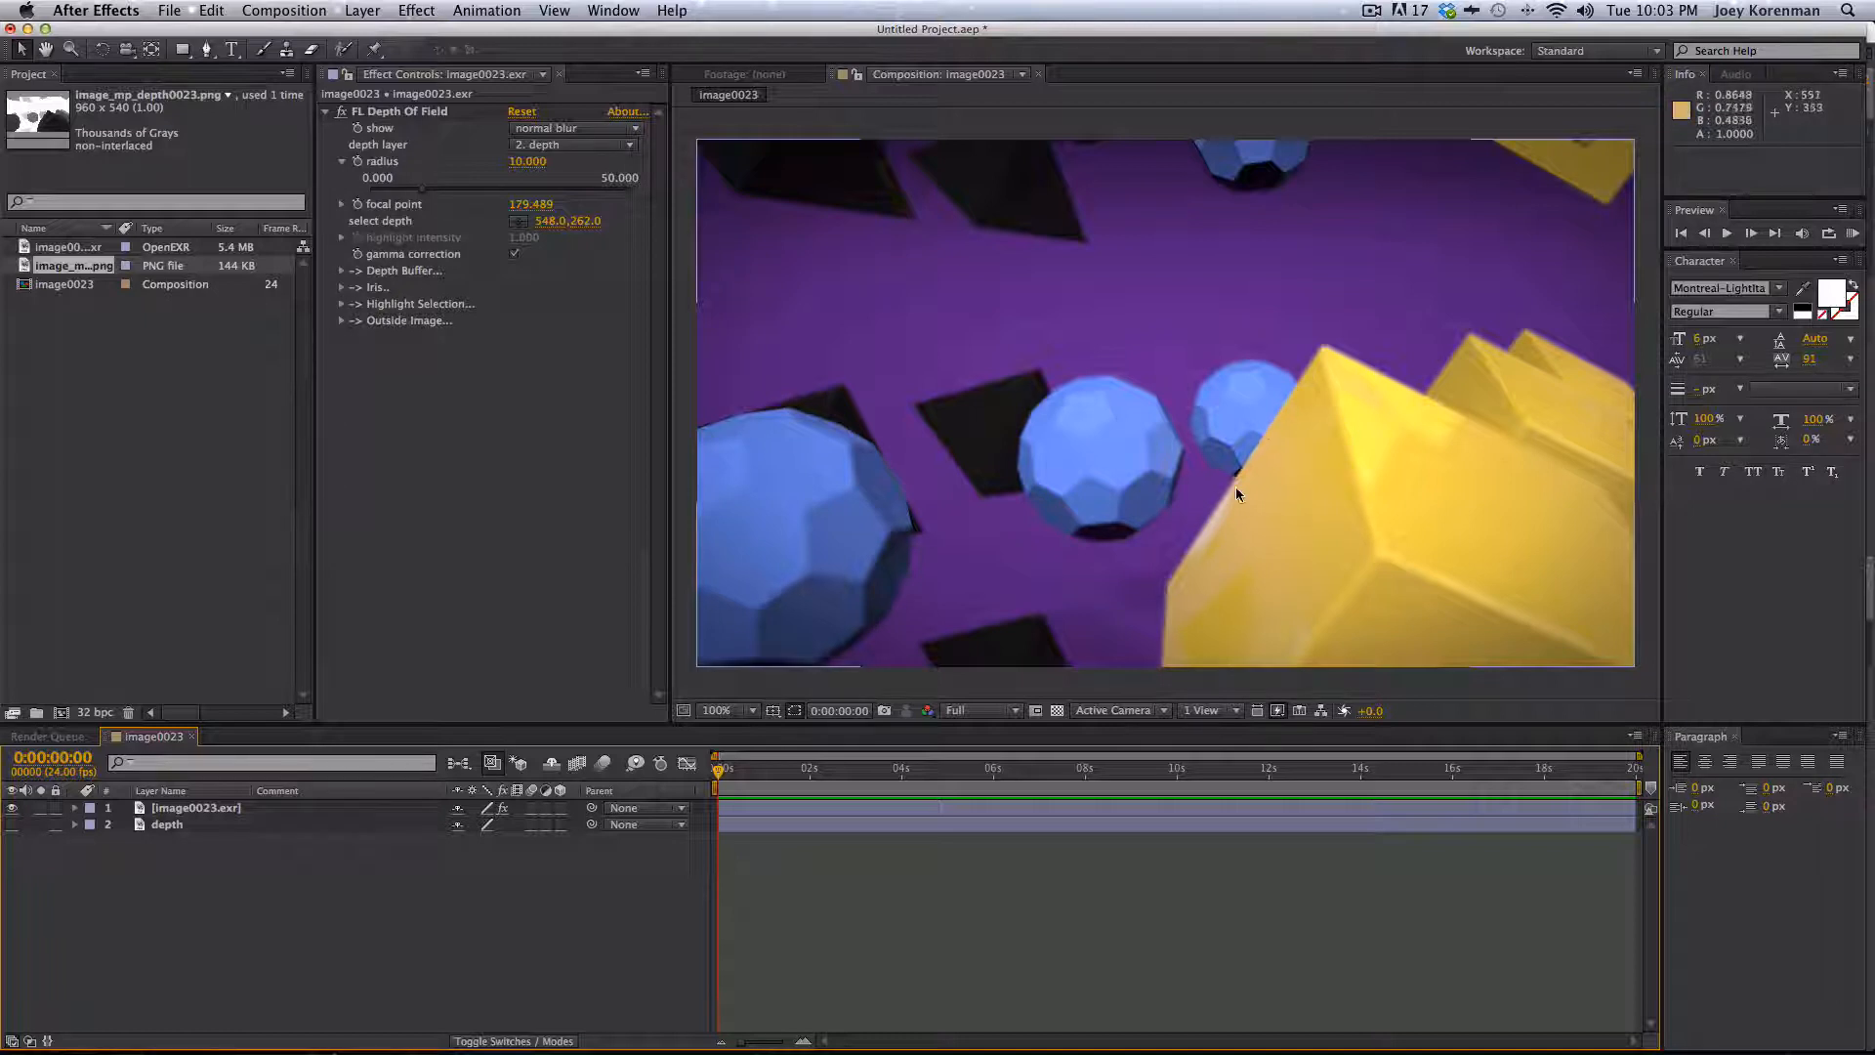
- Scrub the blur radius up to about 33.5, then set it to about 7.3
left_click_drag(470, 190, 482, 188)
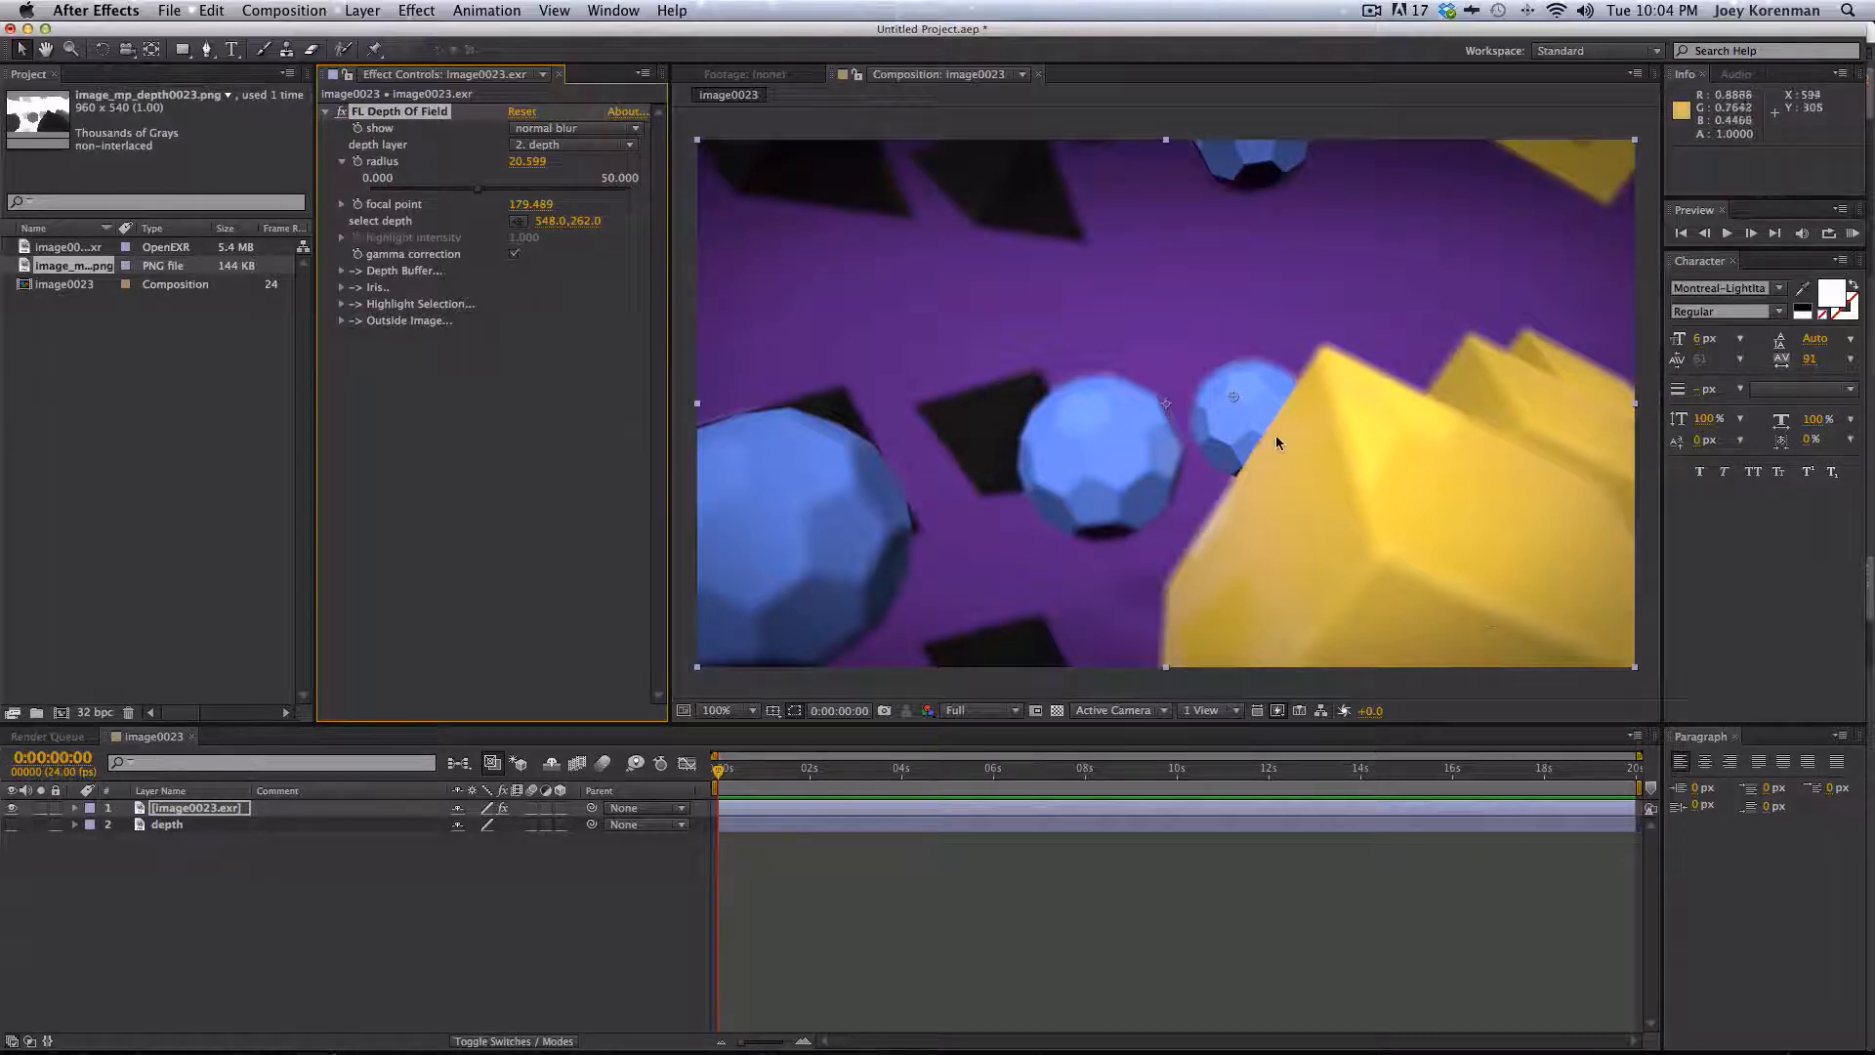
left_click_drag(577, 189, 548, 188)
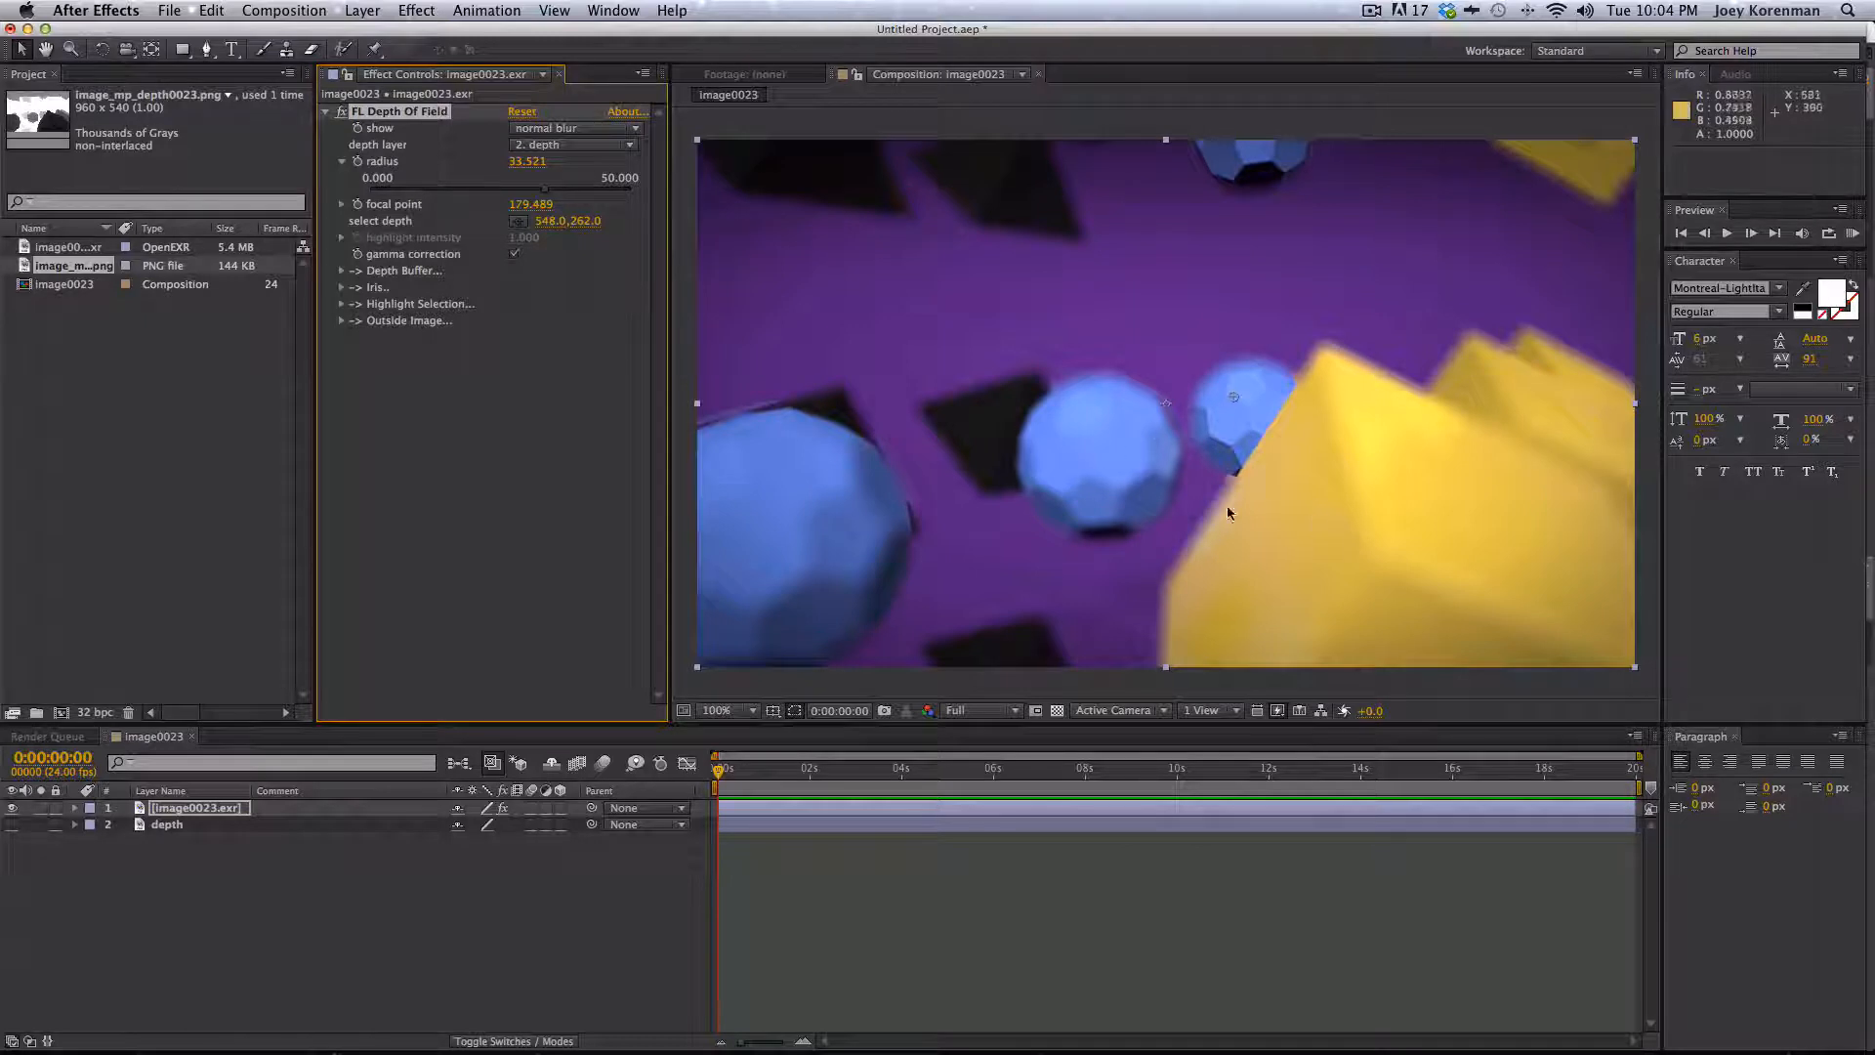
left_click(419, 187)
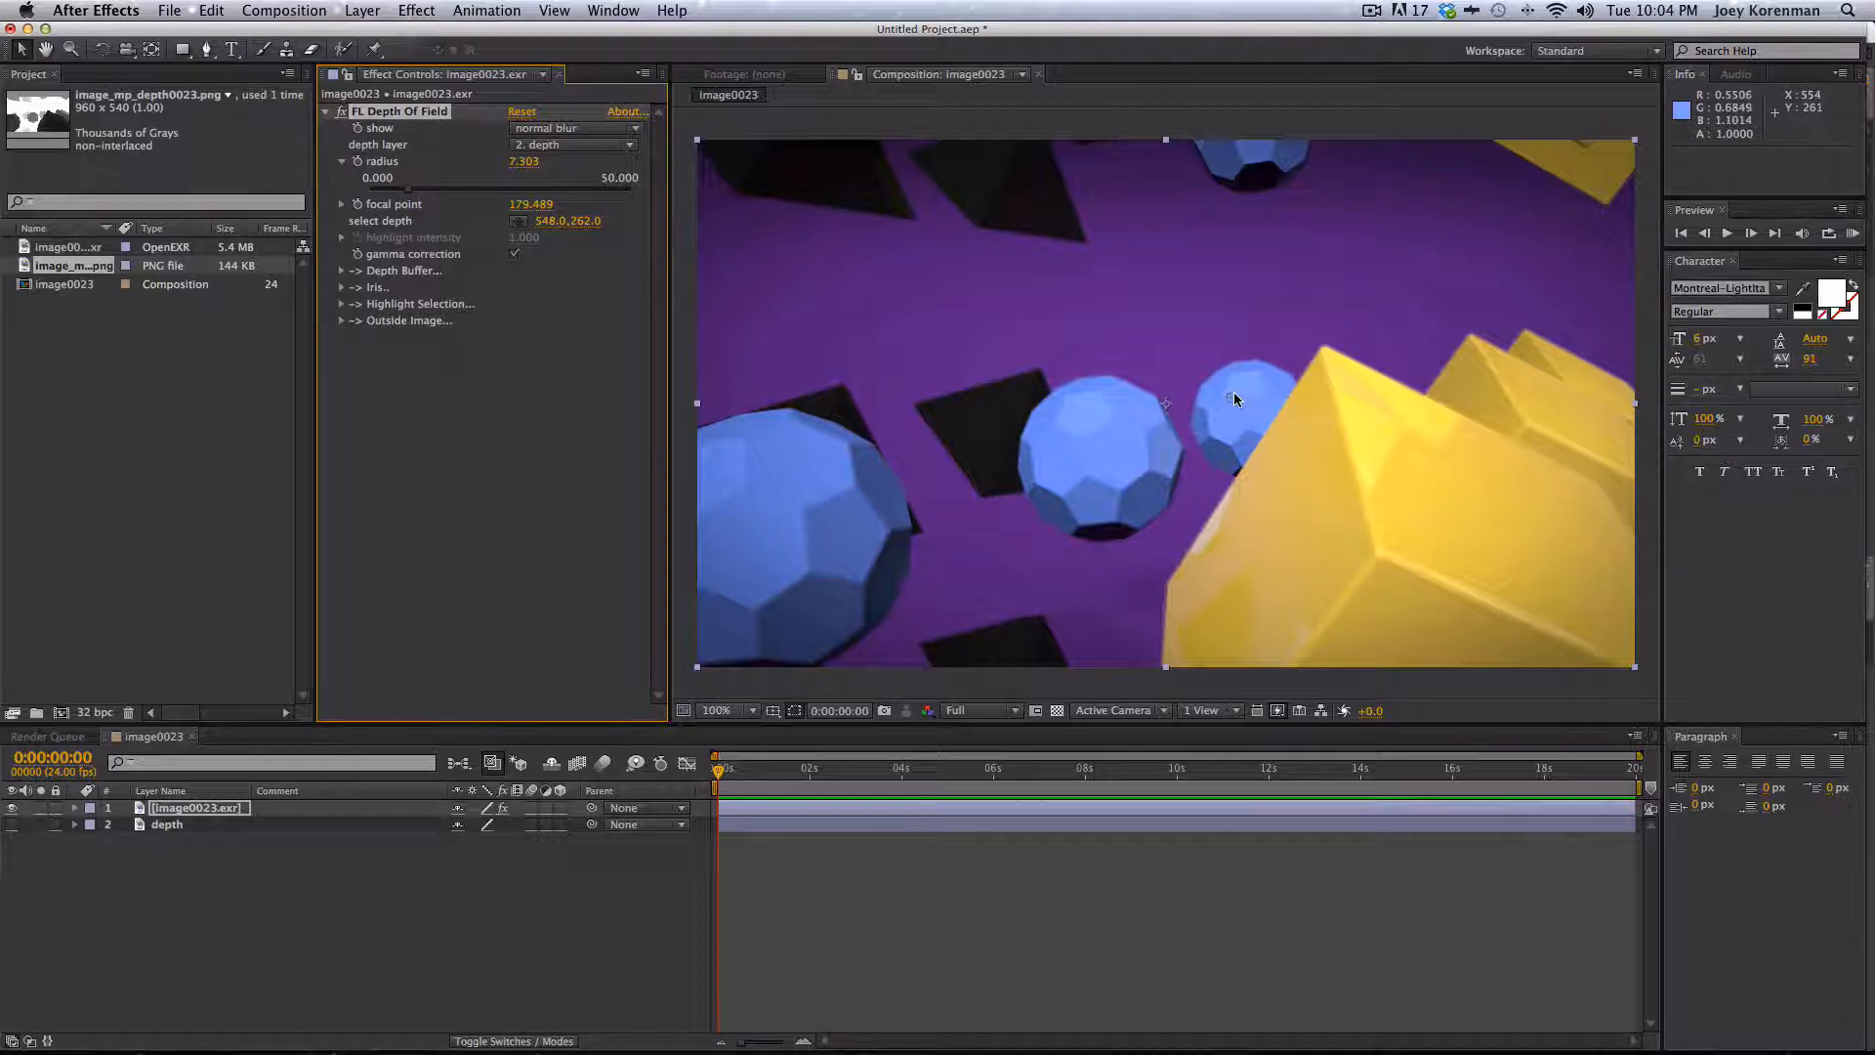
- Move the focus selection point onto the front edge of the yellow shape
left_click_drag(1233, 392, 1378, 551)
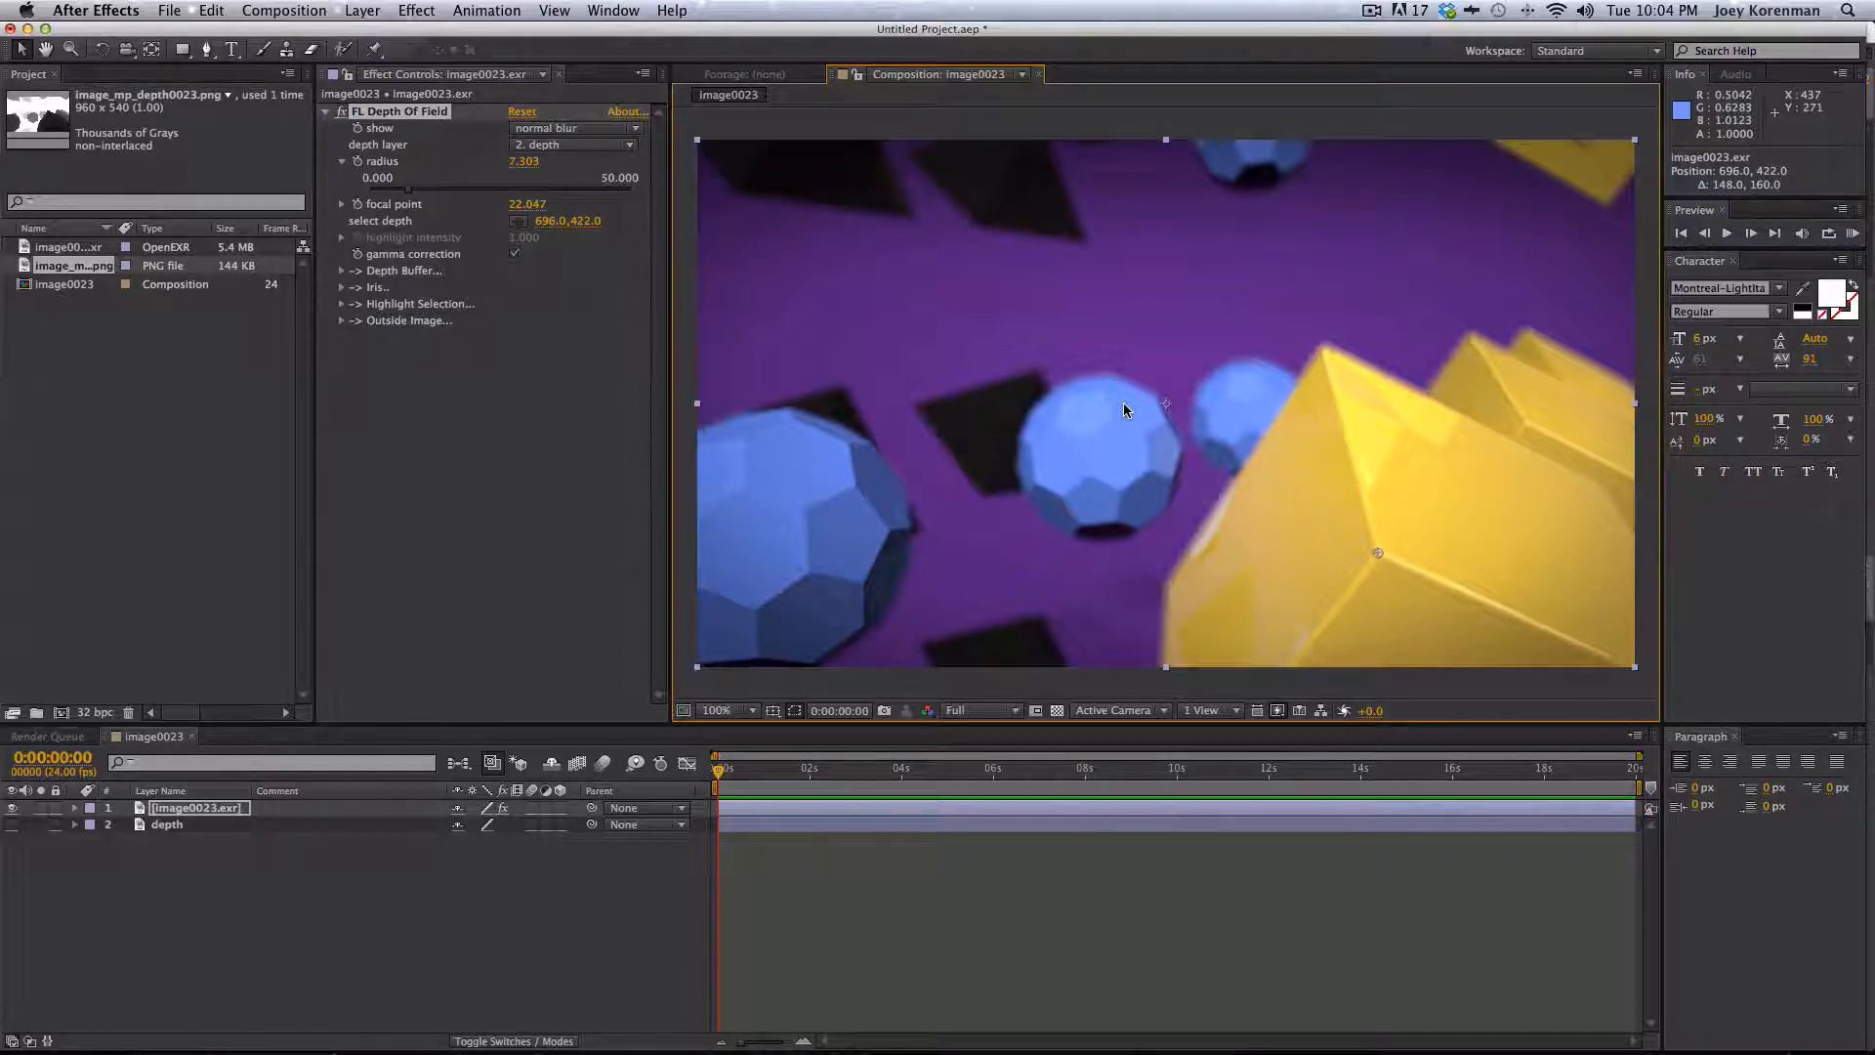
left_click(653, 898)
- Switch to NukeX and read in image0023.exr and image_mp_depth0023.png from the v2 renders folder
key("super+Tab")
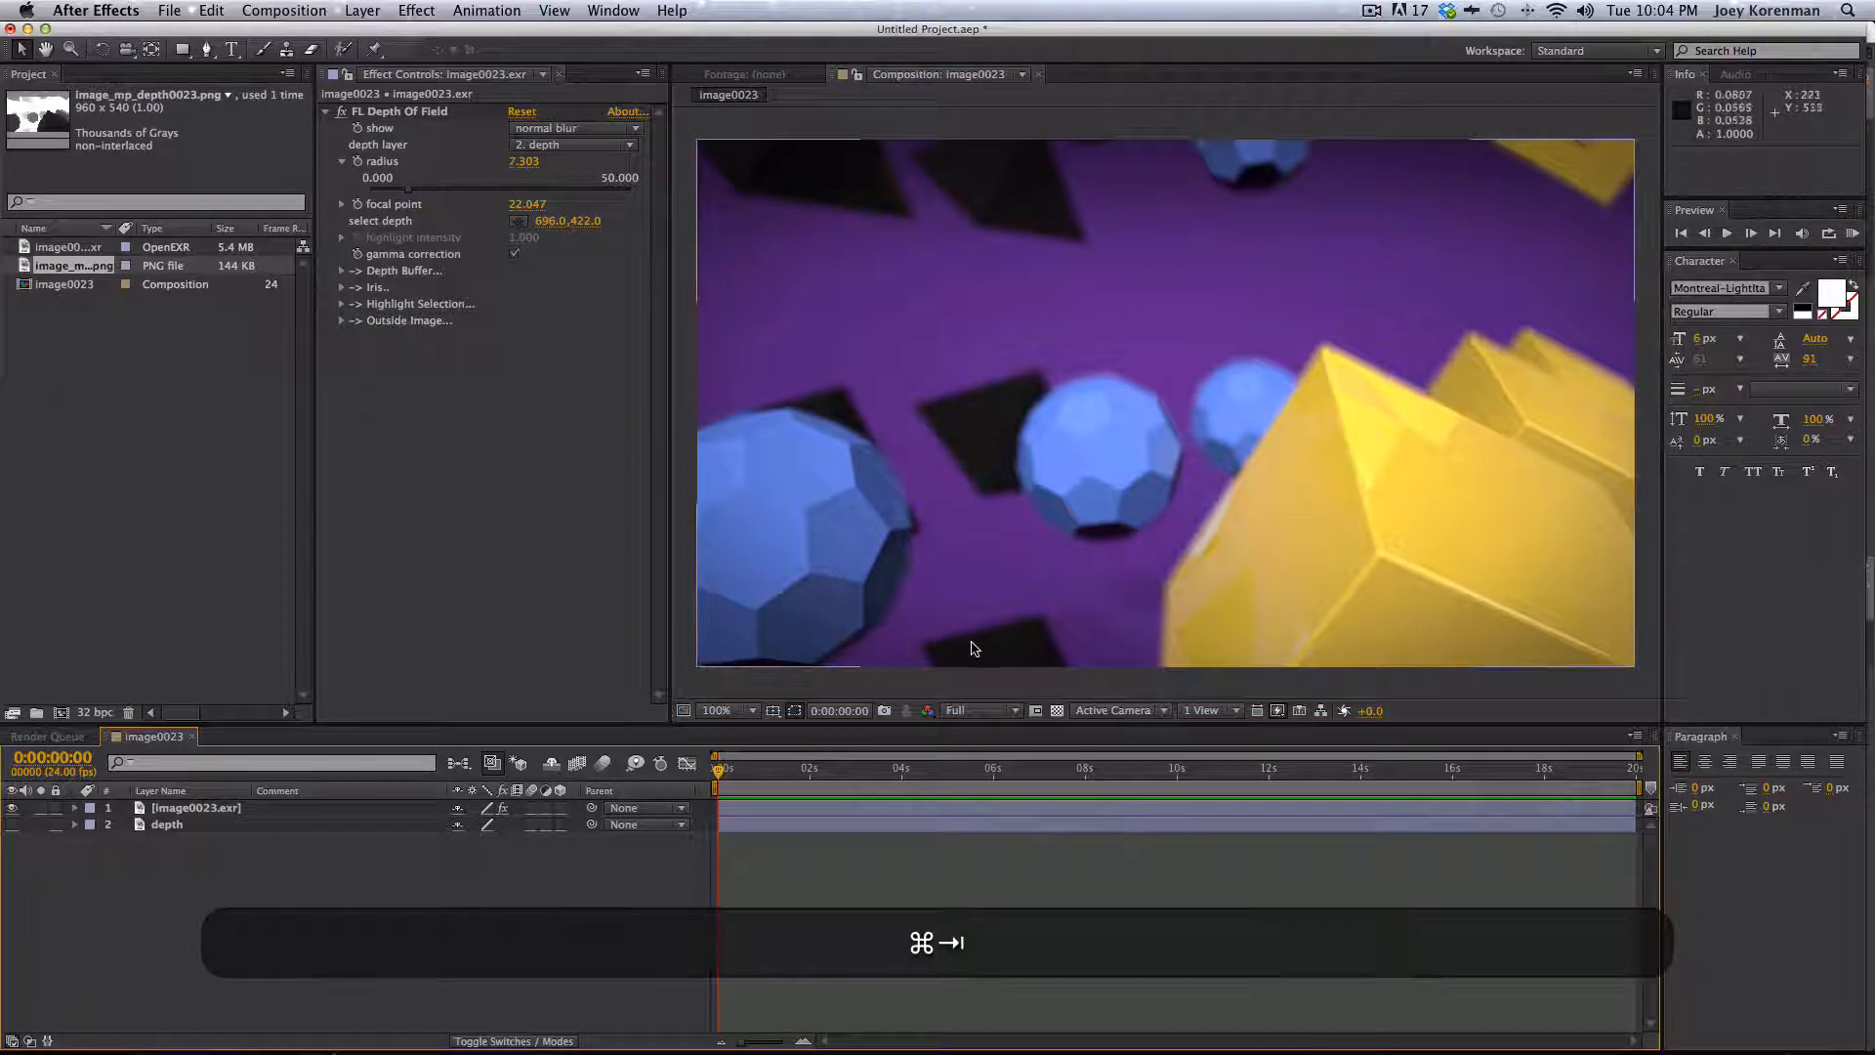
key("super+Tab")
key("super+Tab")
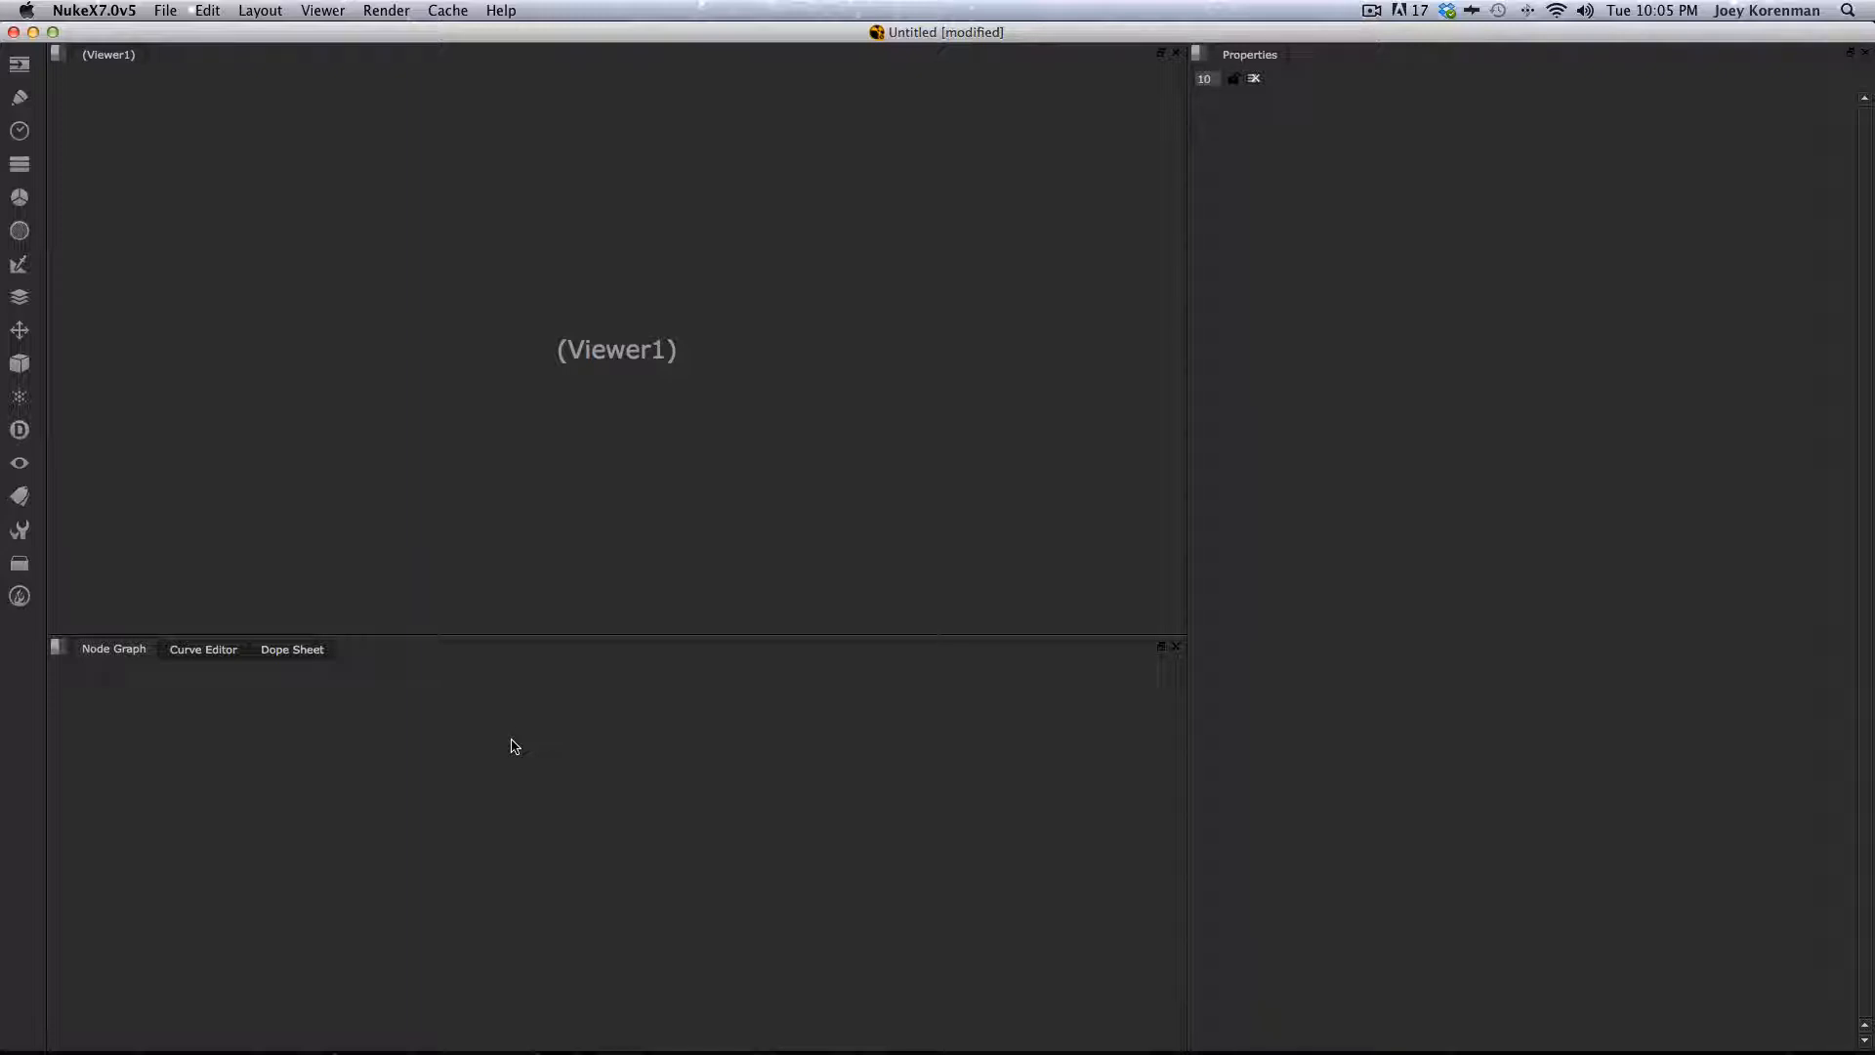
key("r")
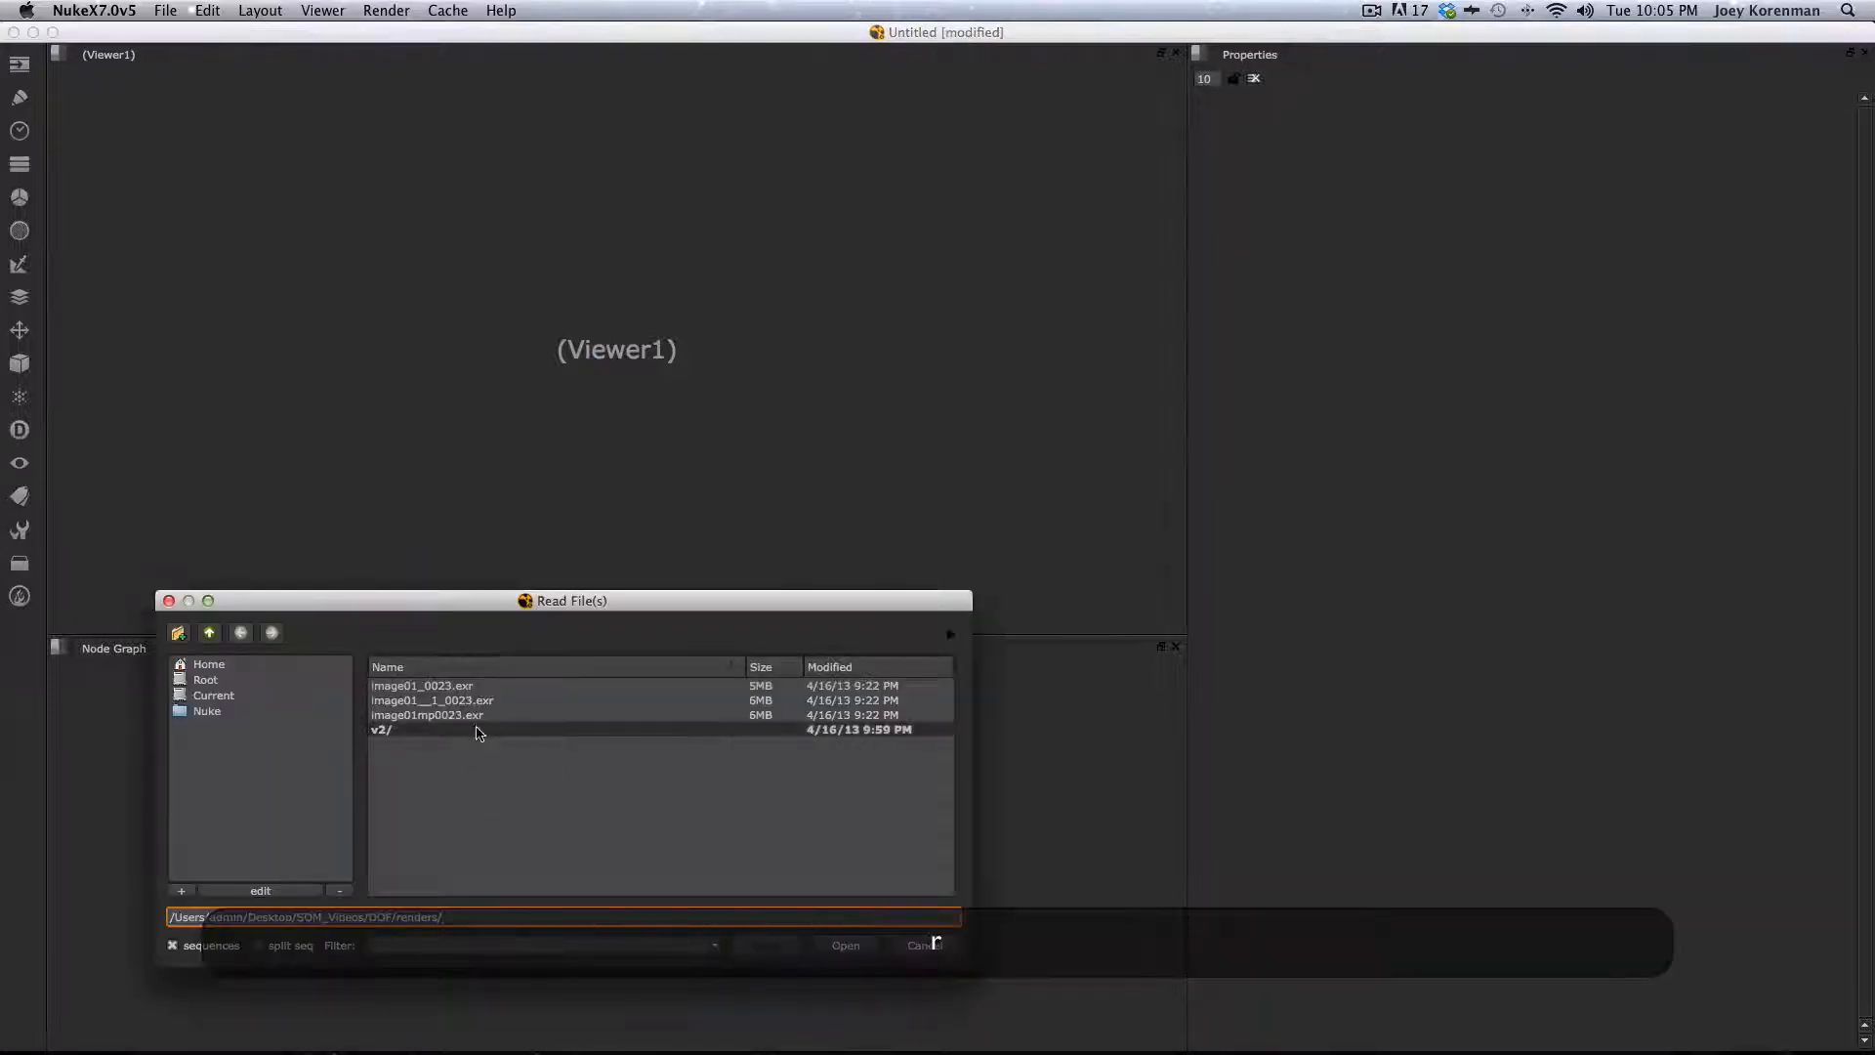
double_click(408, 731)
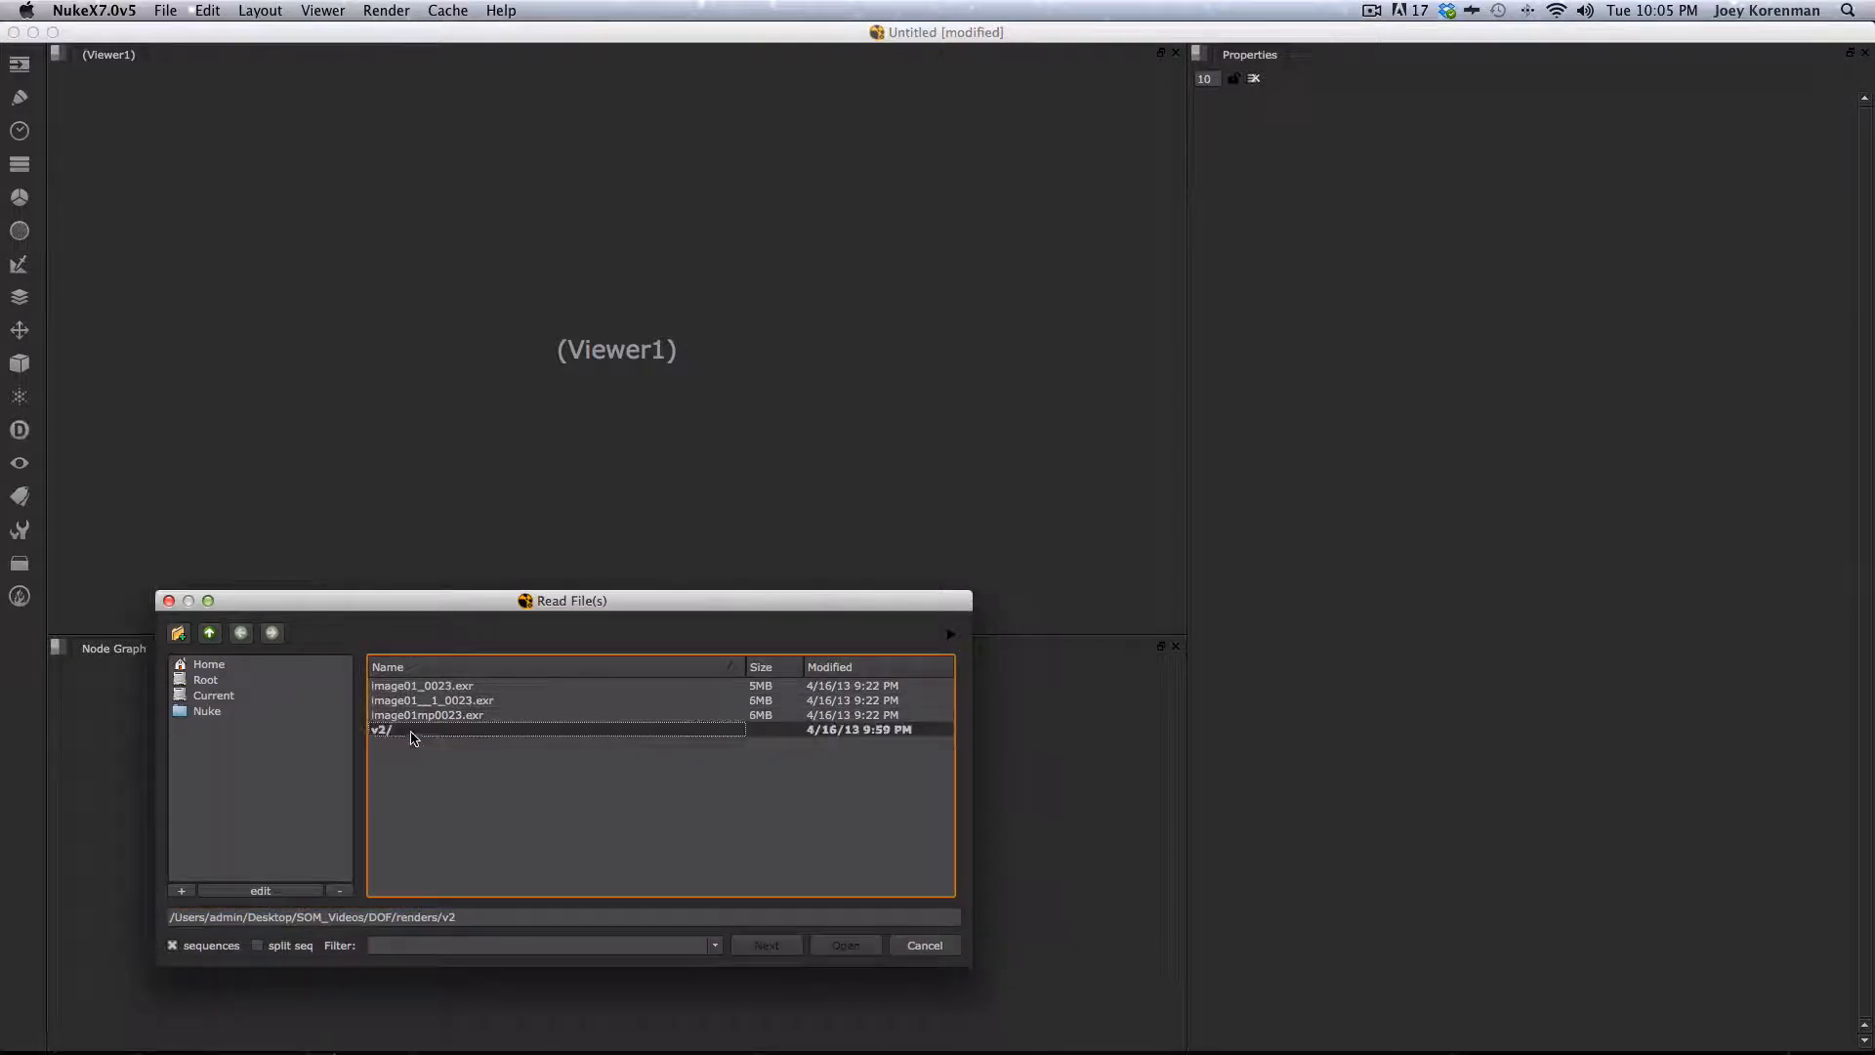
left_click(413, 685)
left_click(445, 701, "shift")
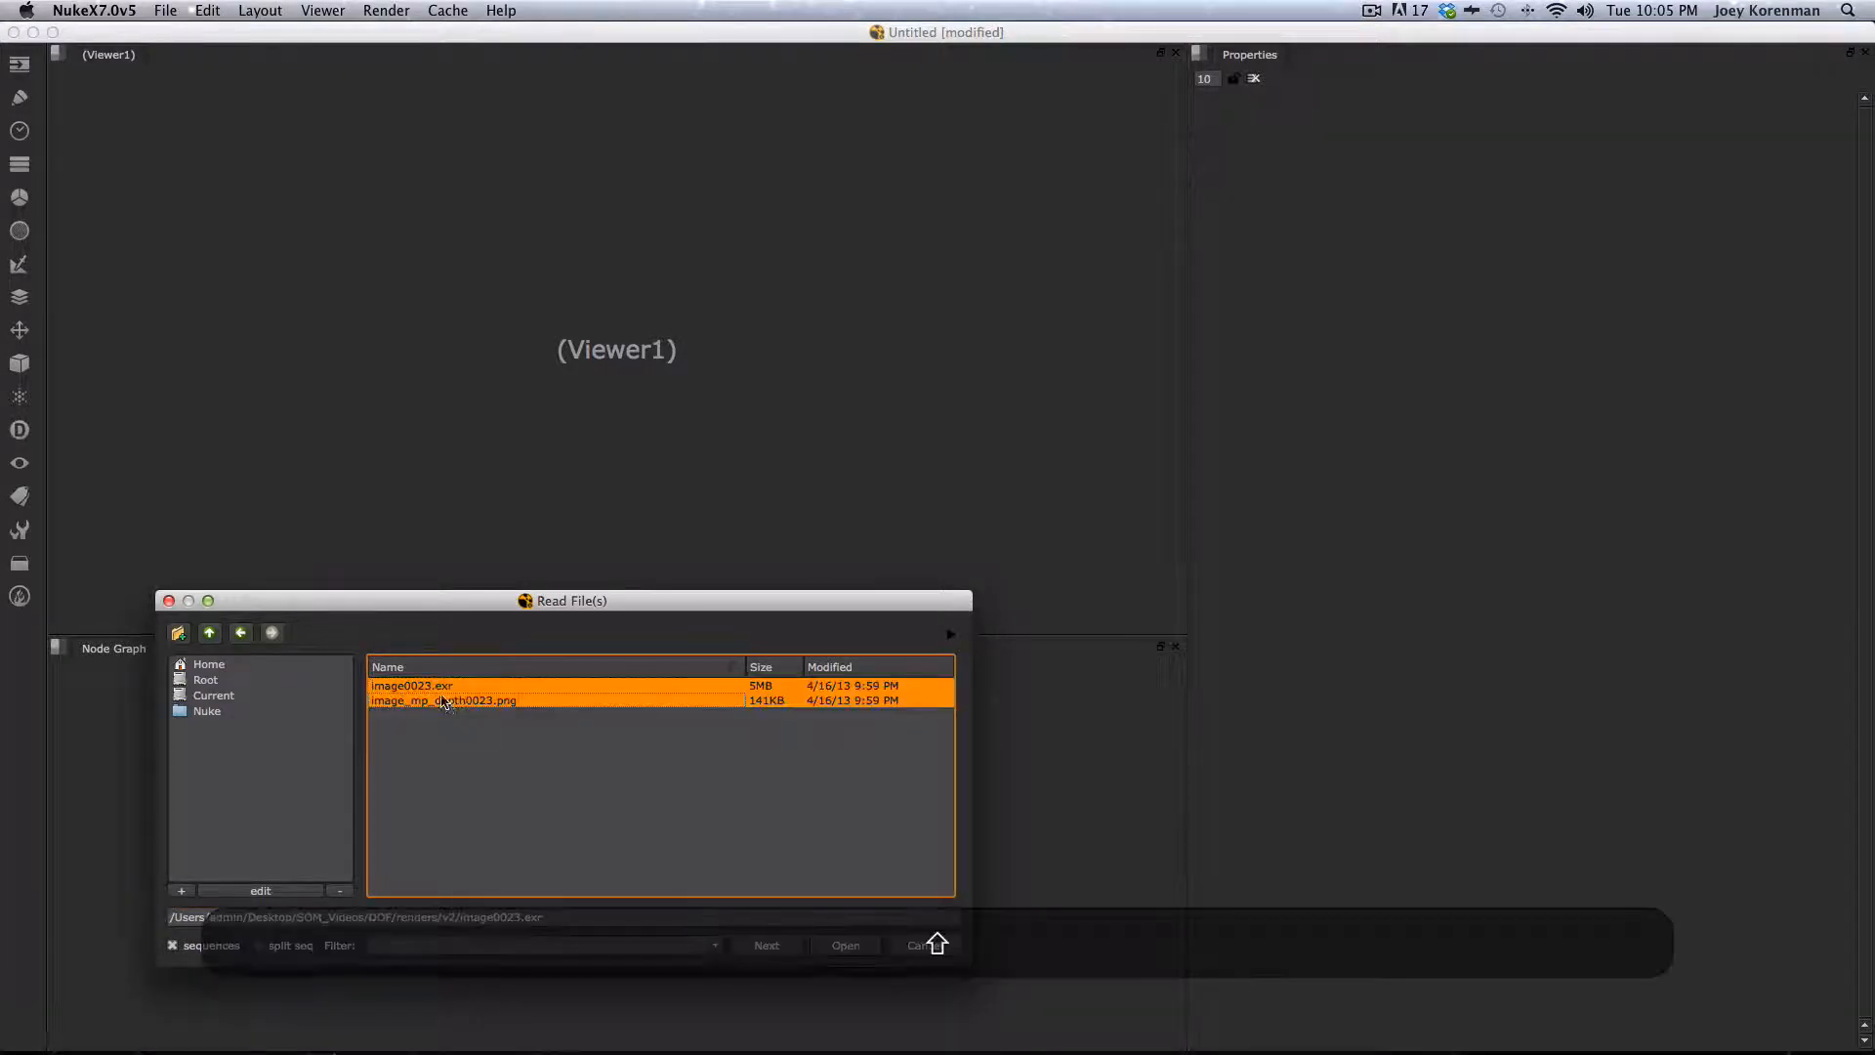
key("shift+Return")
- Arrange the two Read nodes and connect a viewer to the image0023.exr read node
left_click_drag(618, 810, 723, 790)
left_click(668, 814)
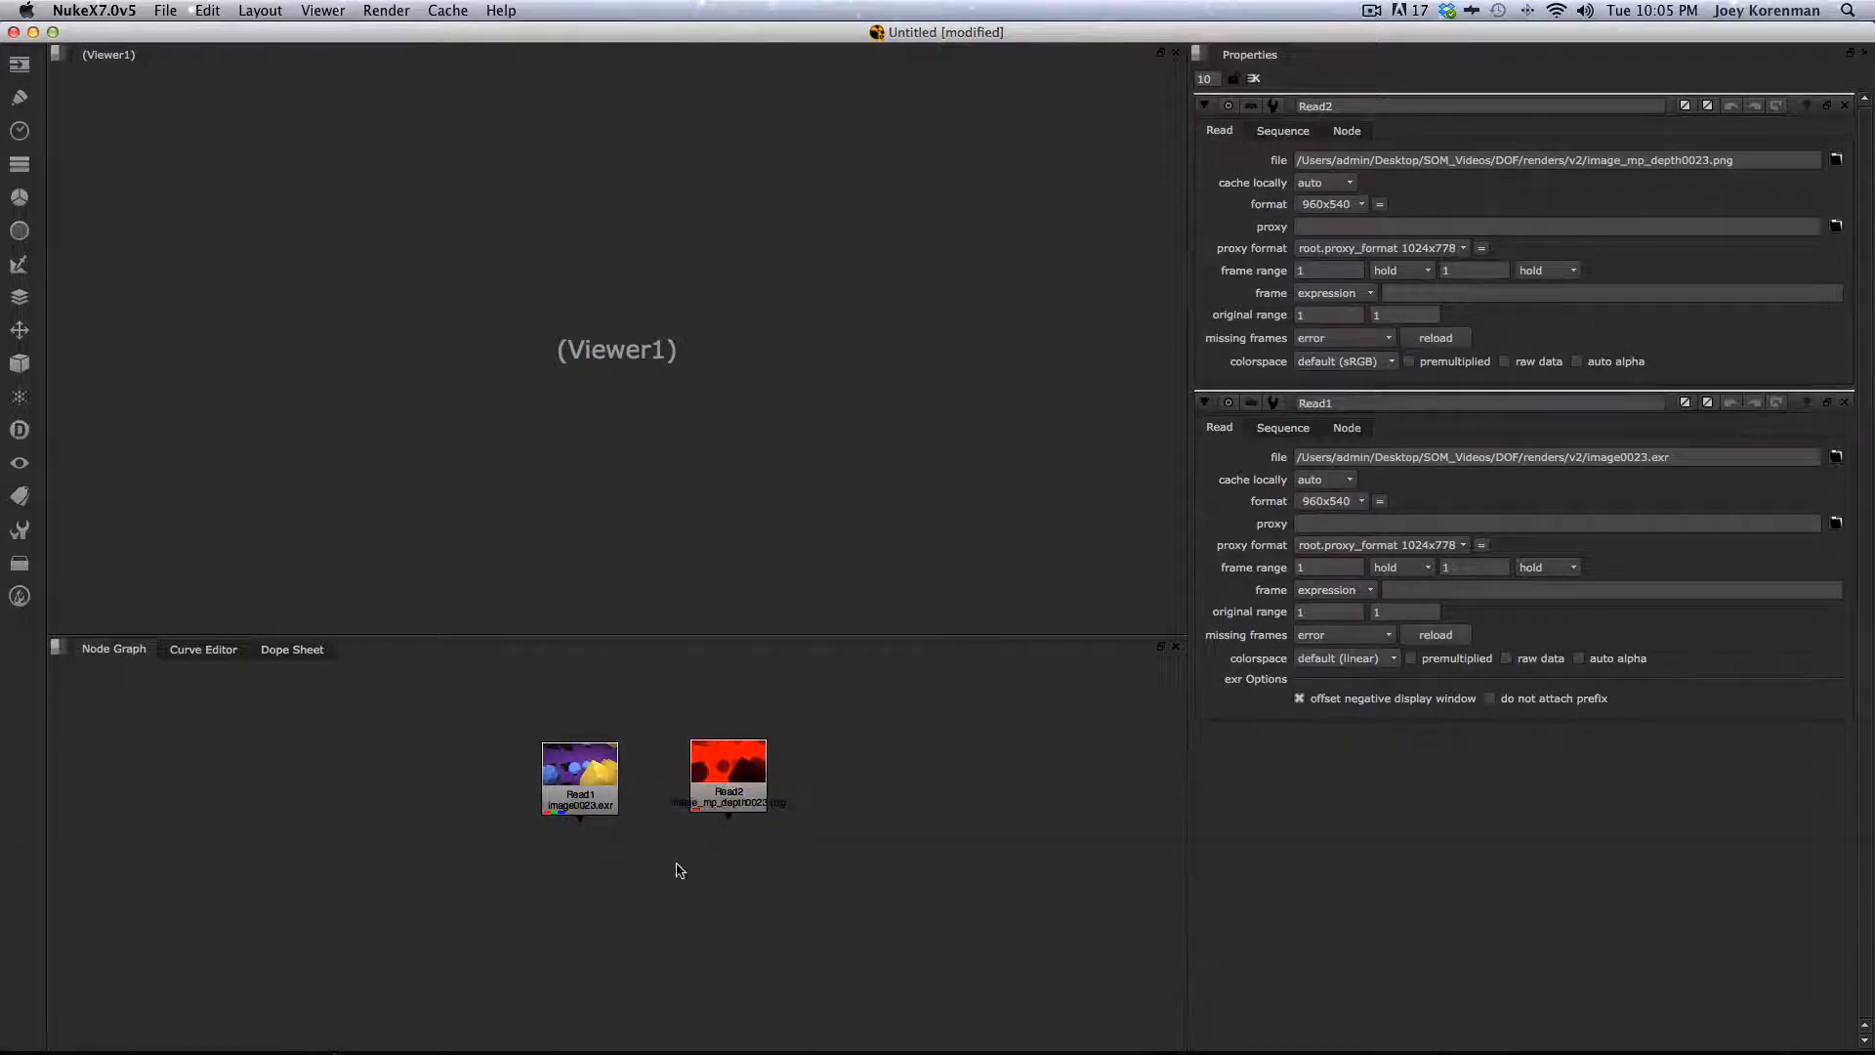
key("ctrl+i")
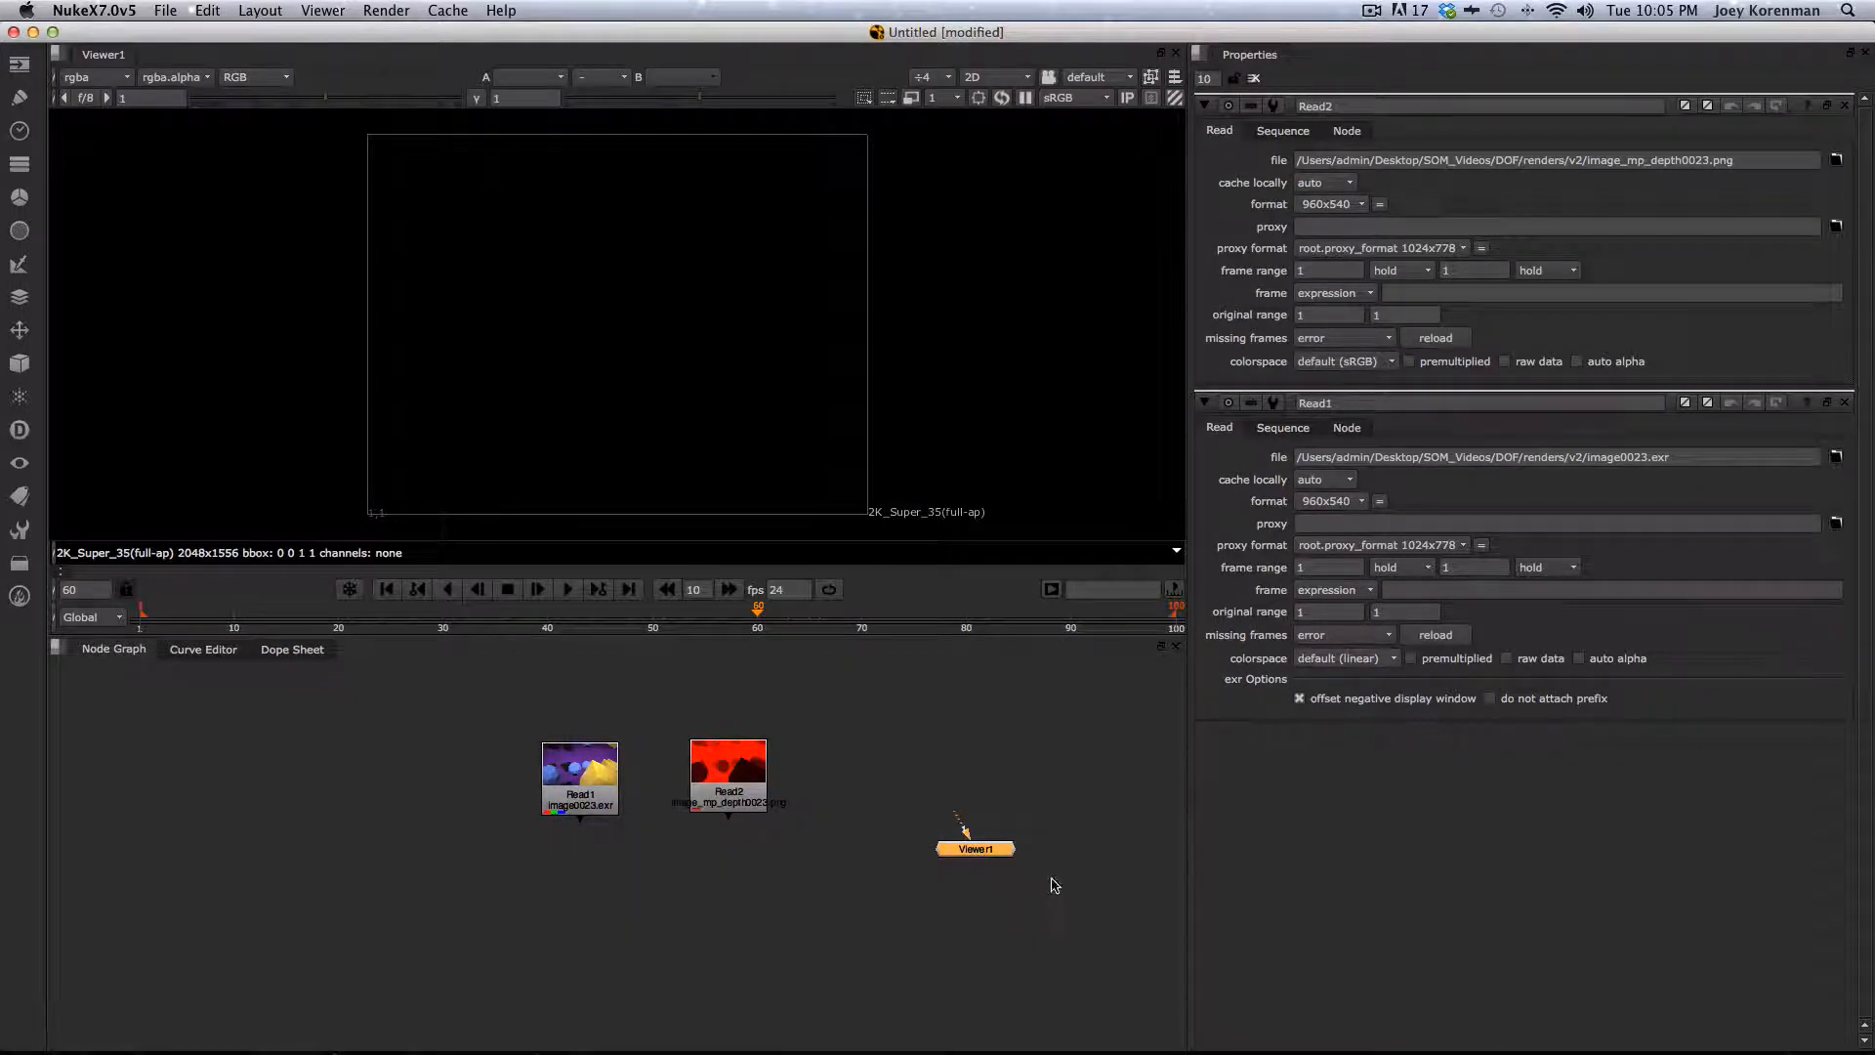
key("BackSpace")
left_click(587, 777)
key("1")
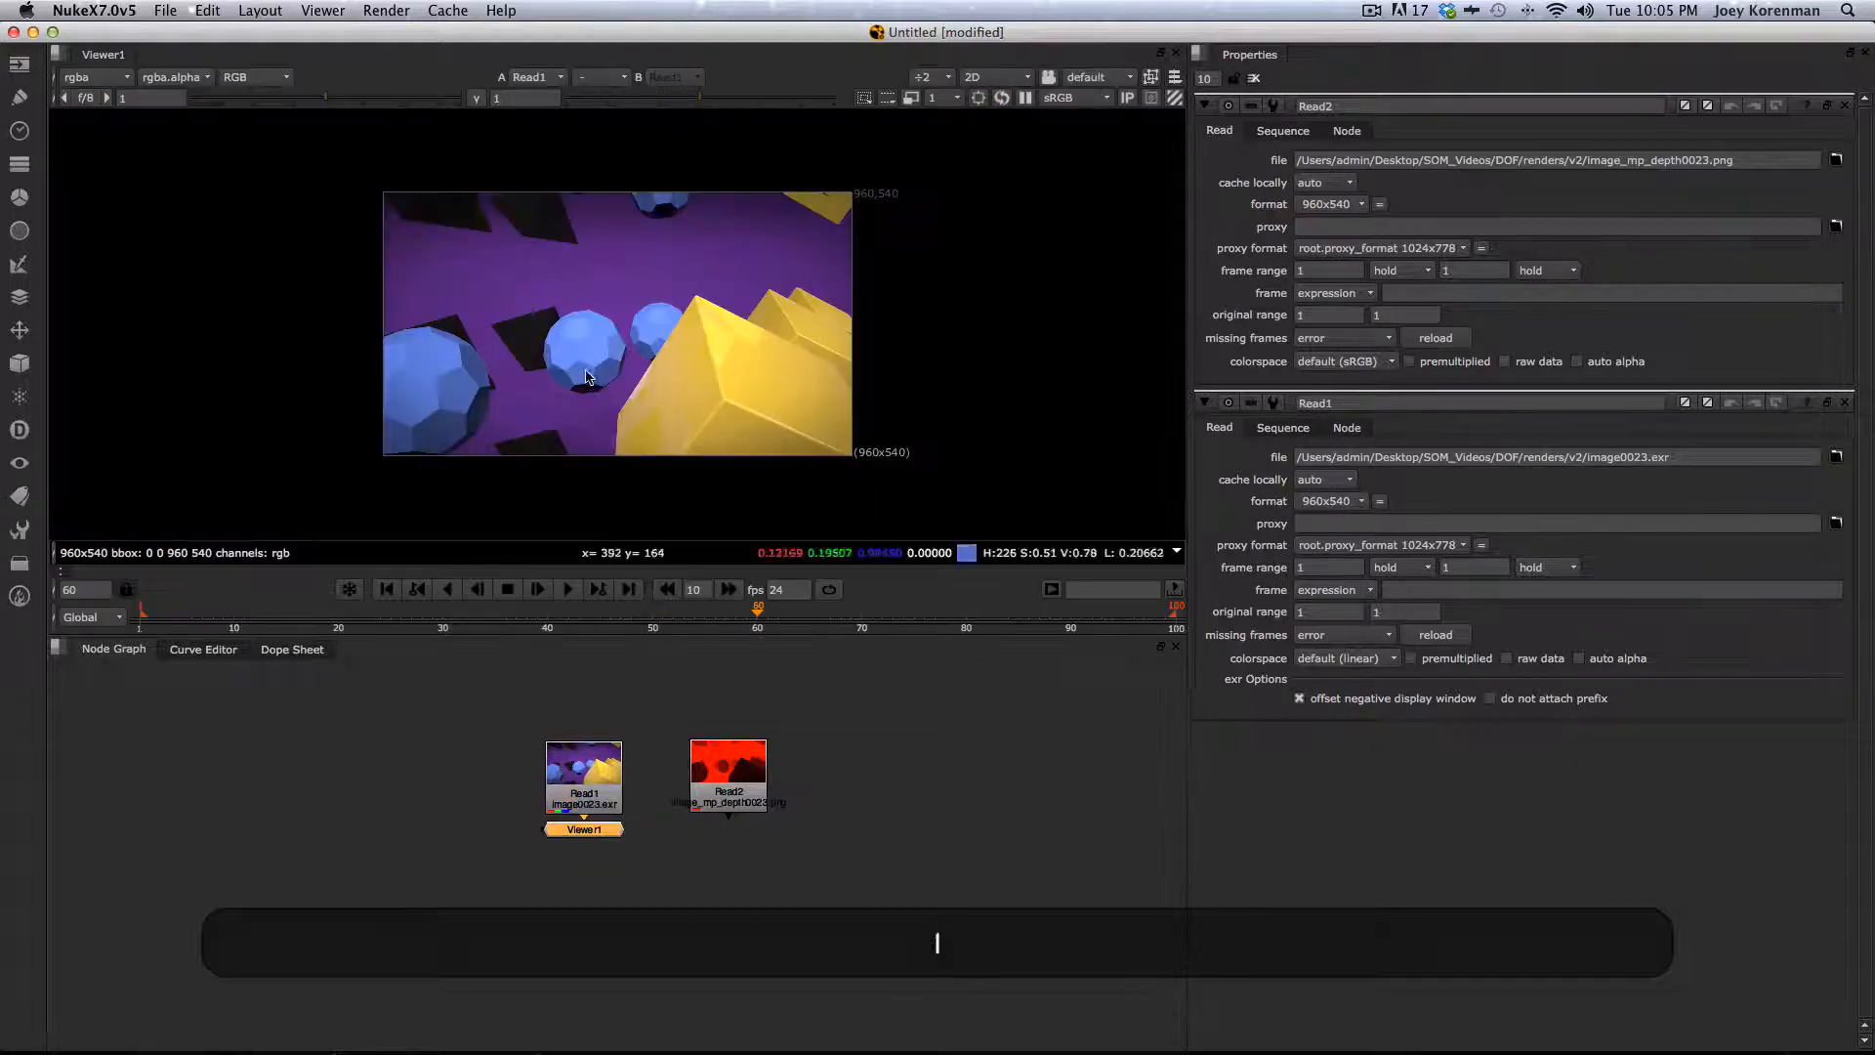
- Display the depth PNG Read node in the viewer
key("h")
left_click(733, 772)
key("1")
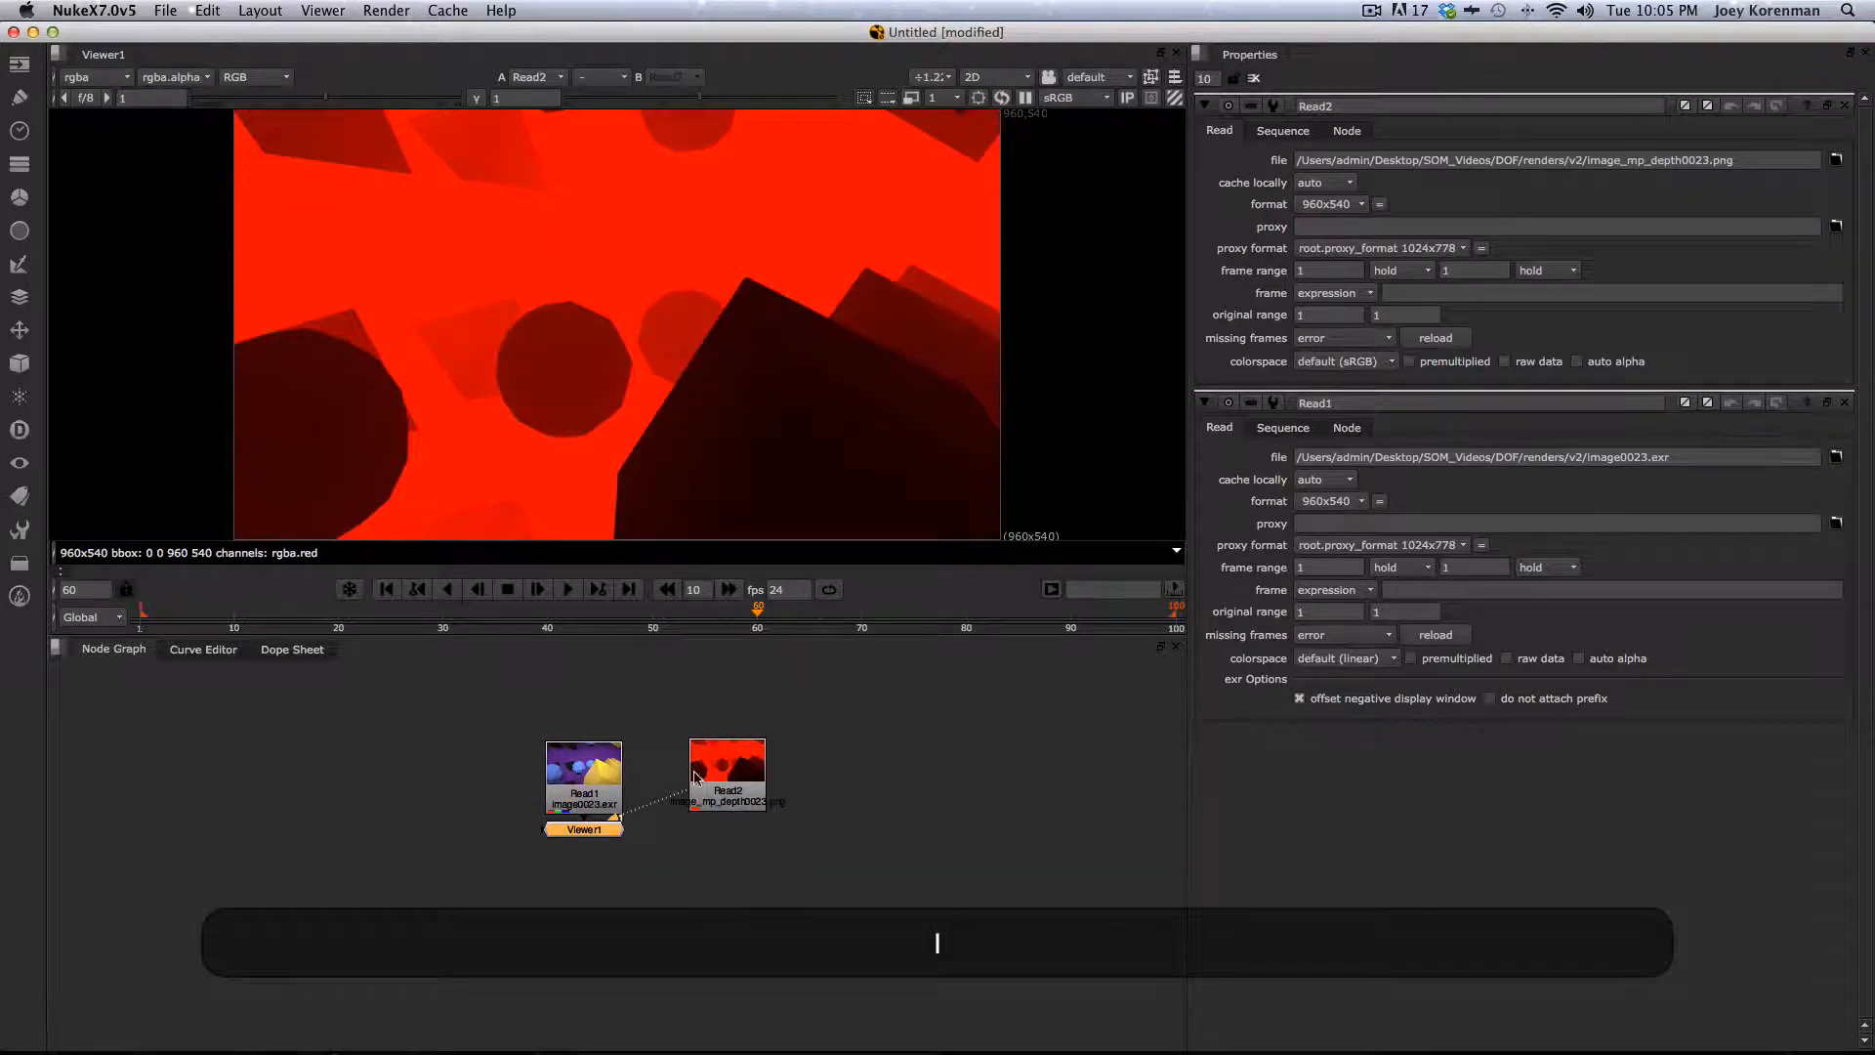
left_click_drag(718, 782, 755, 771)
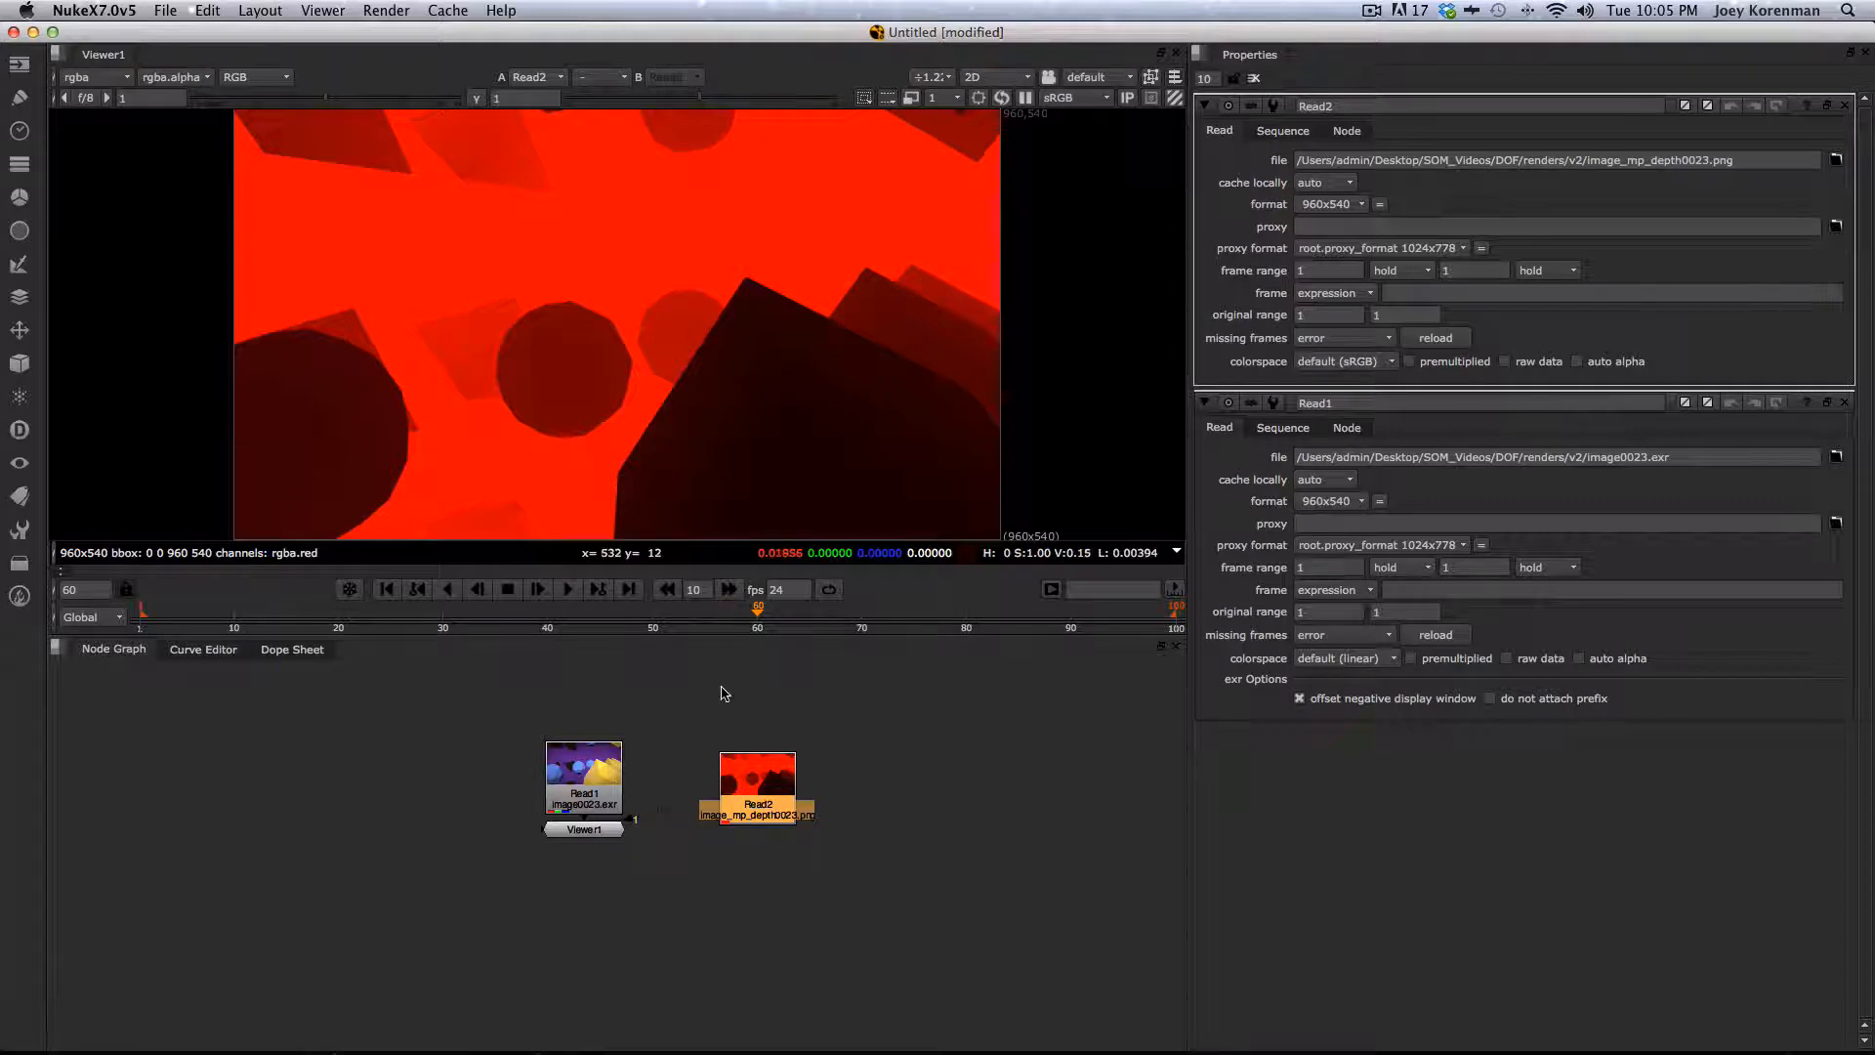
left_click(850, 910)
key("Tab")
type("shuf")
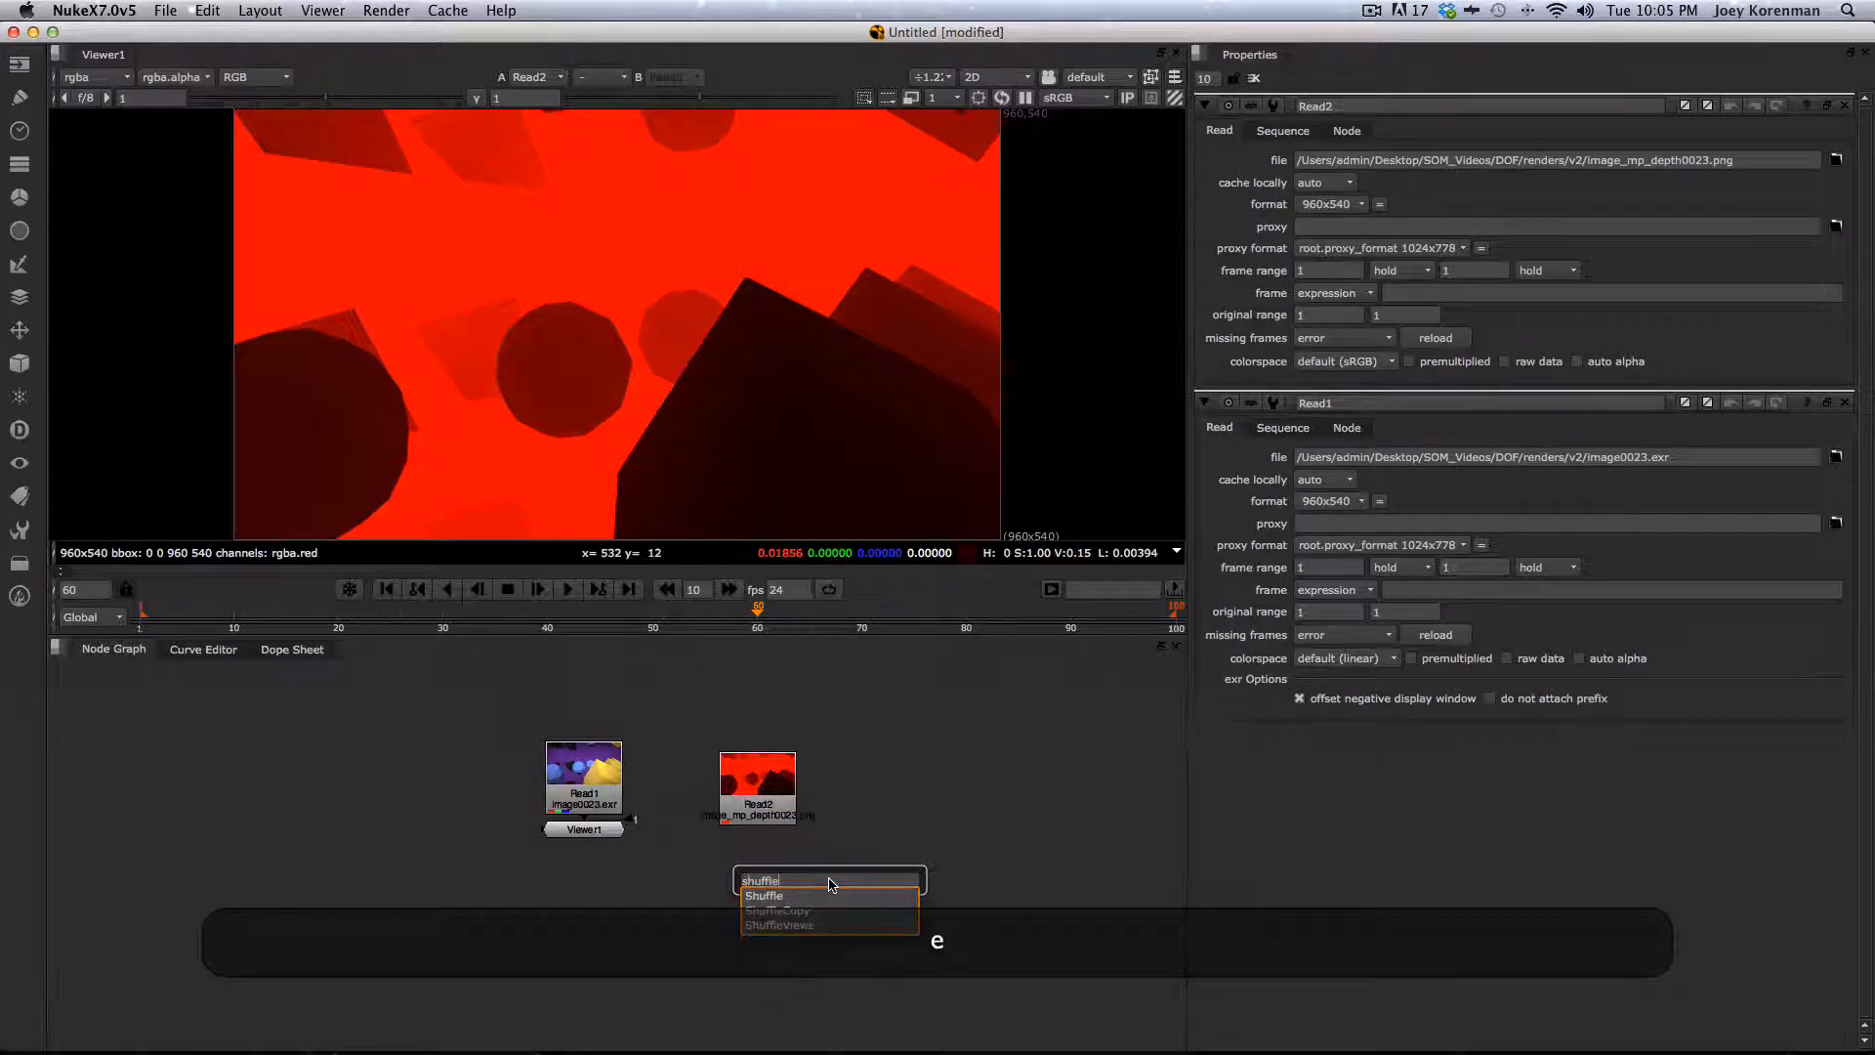
key("Return")
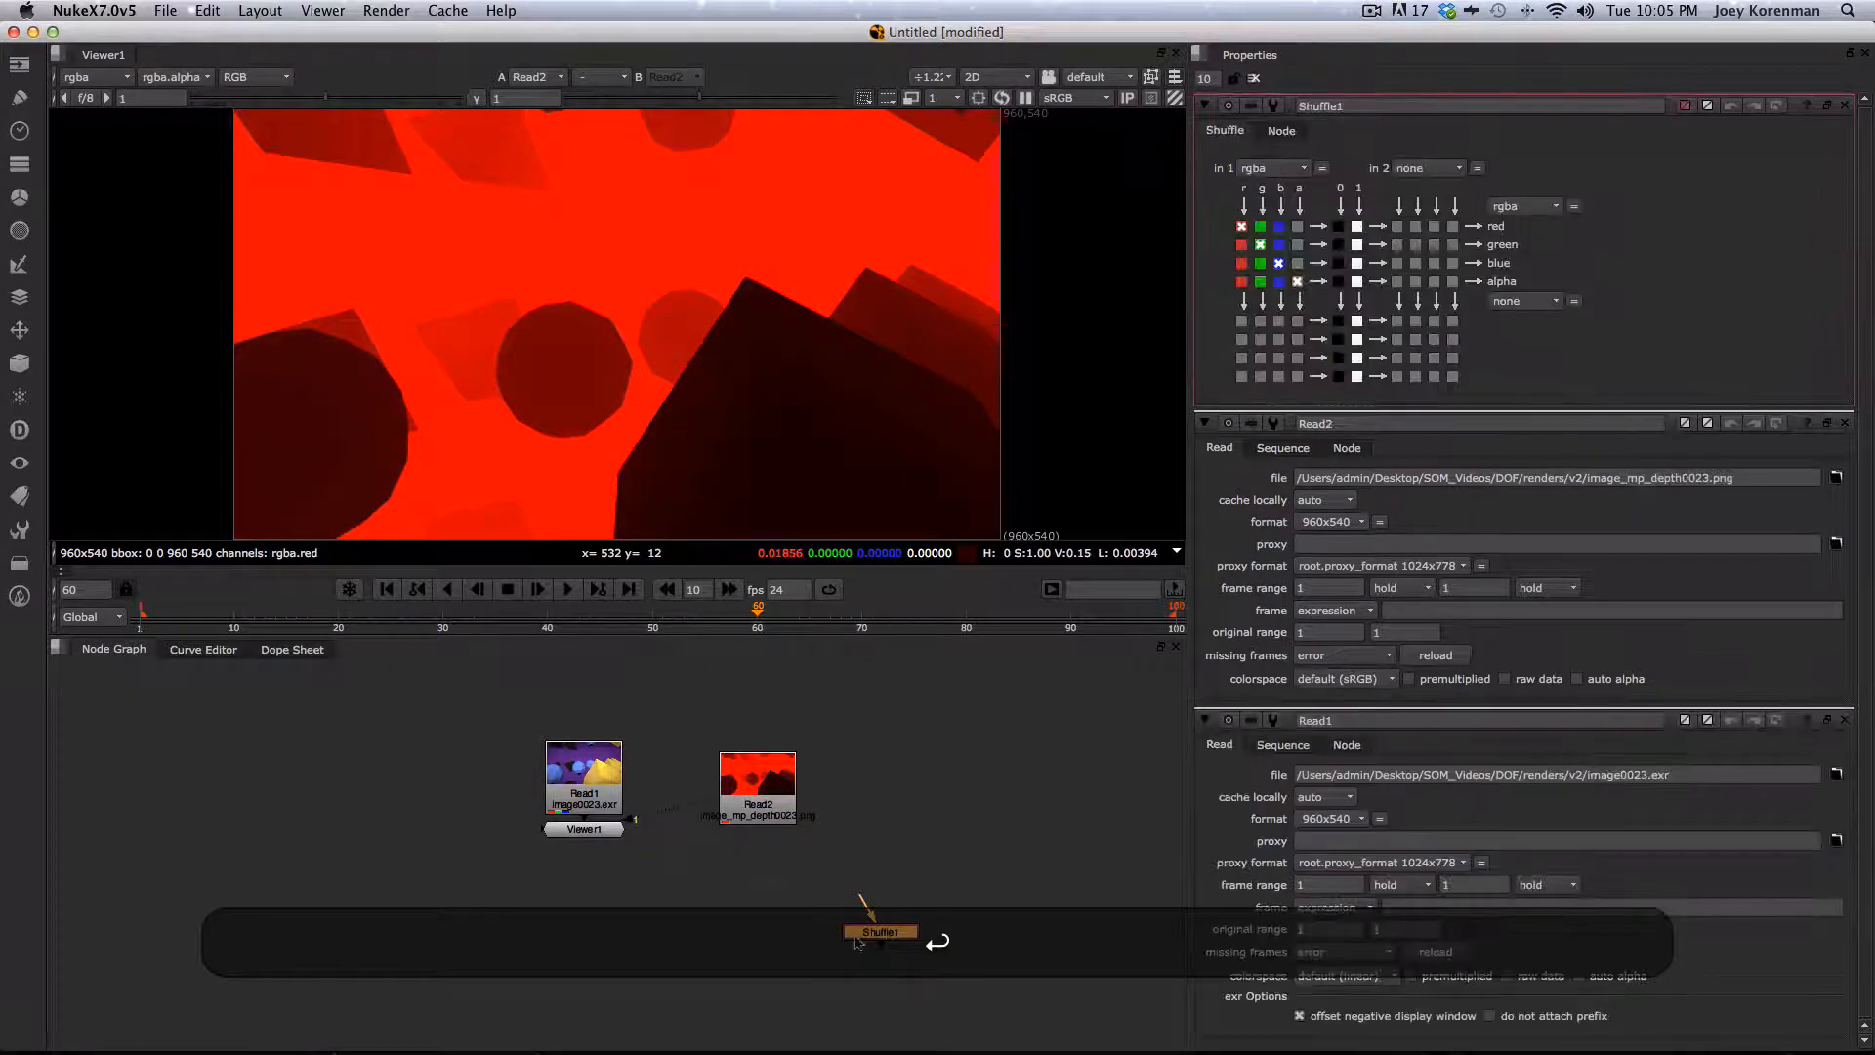
left_click_drag(857, 923, 705, 902)
key("BackSpace")
- Add a Copy node below the two Read nodes
key("Tab")
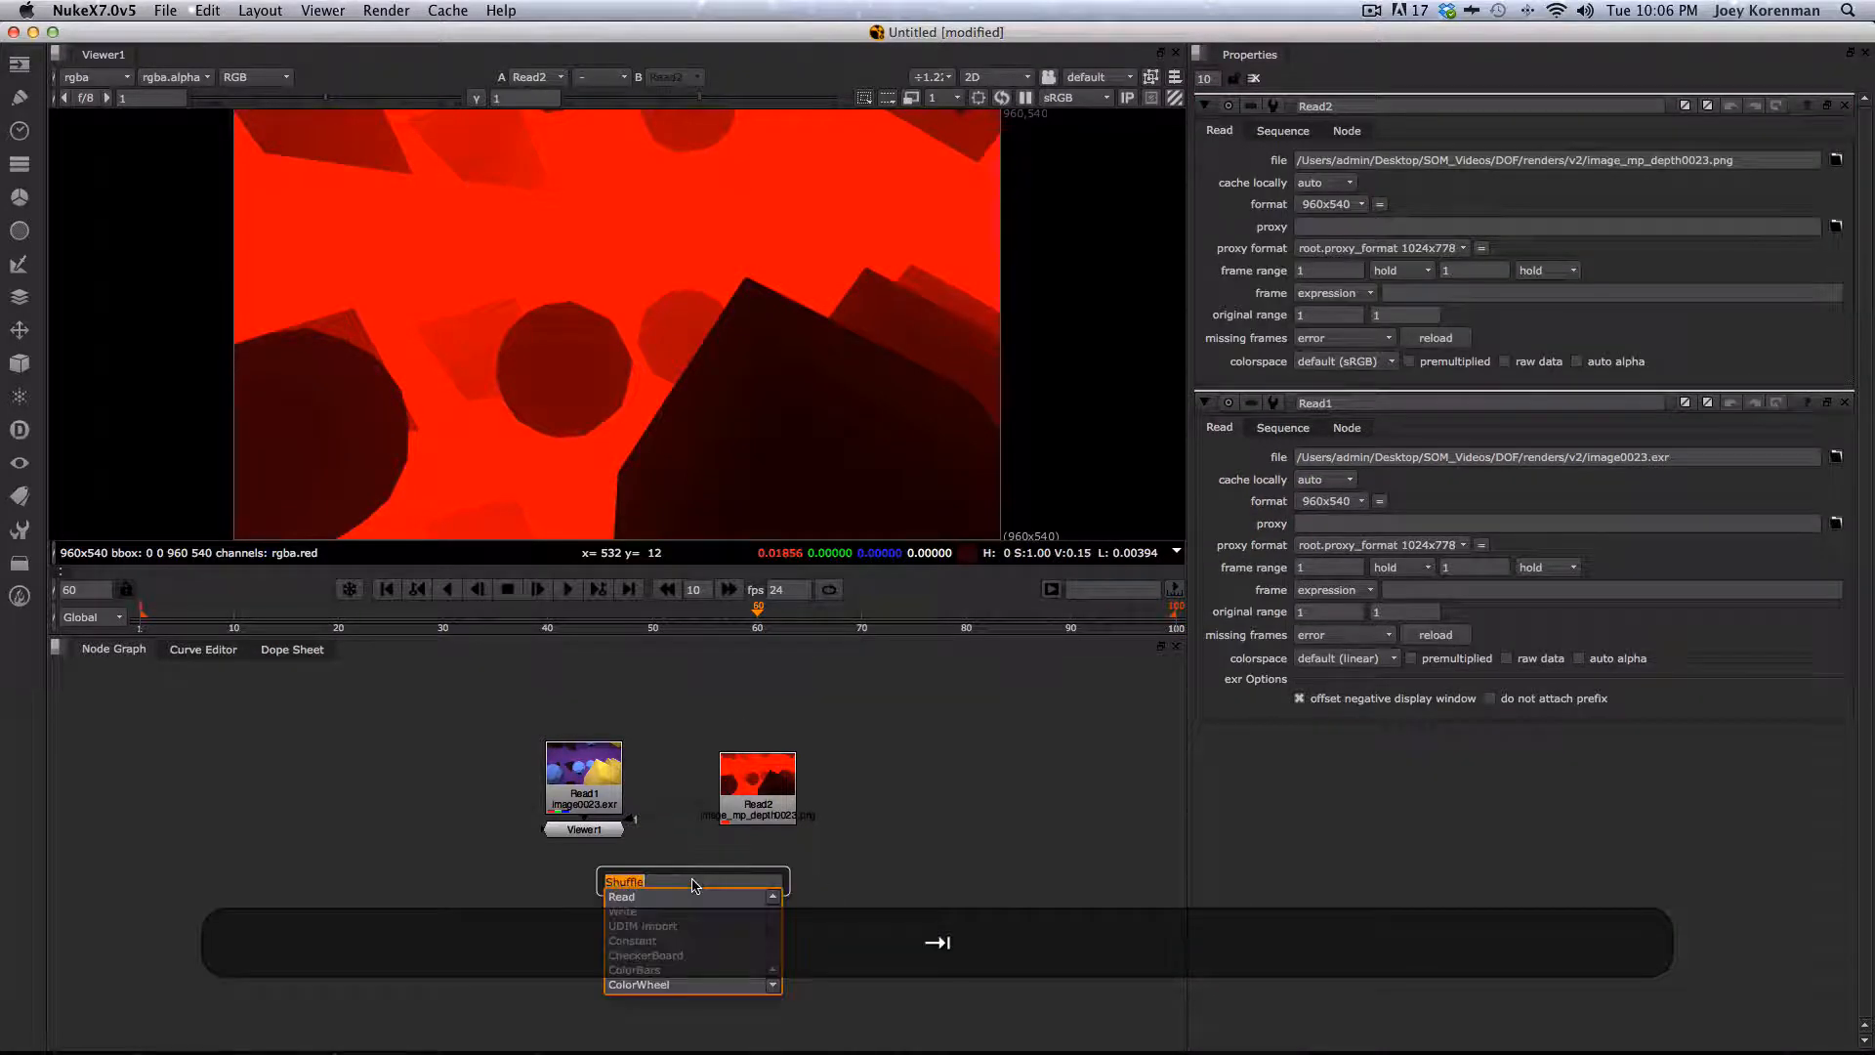
type("ciop")
key("BackSpace")
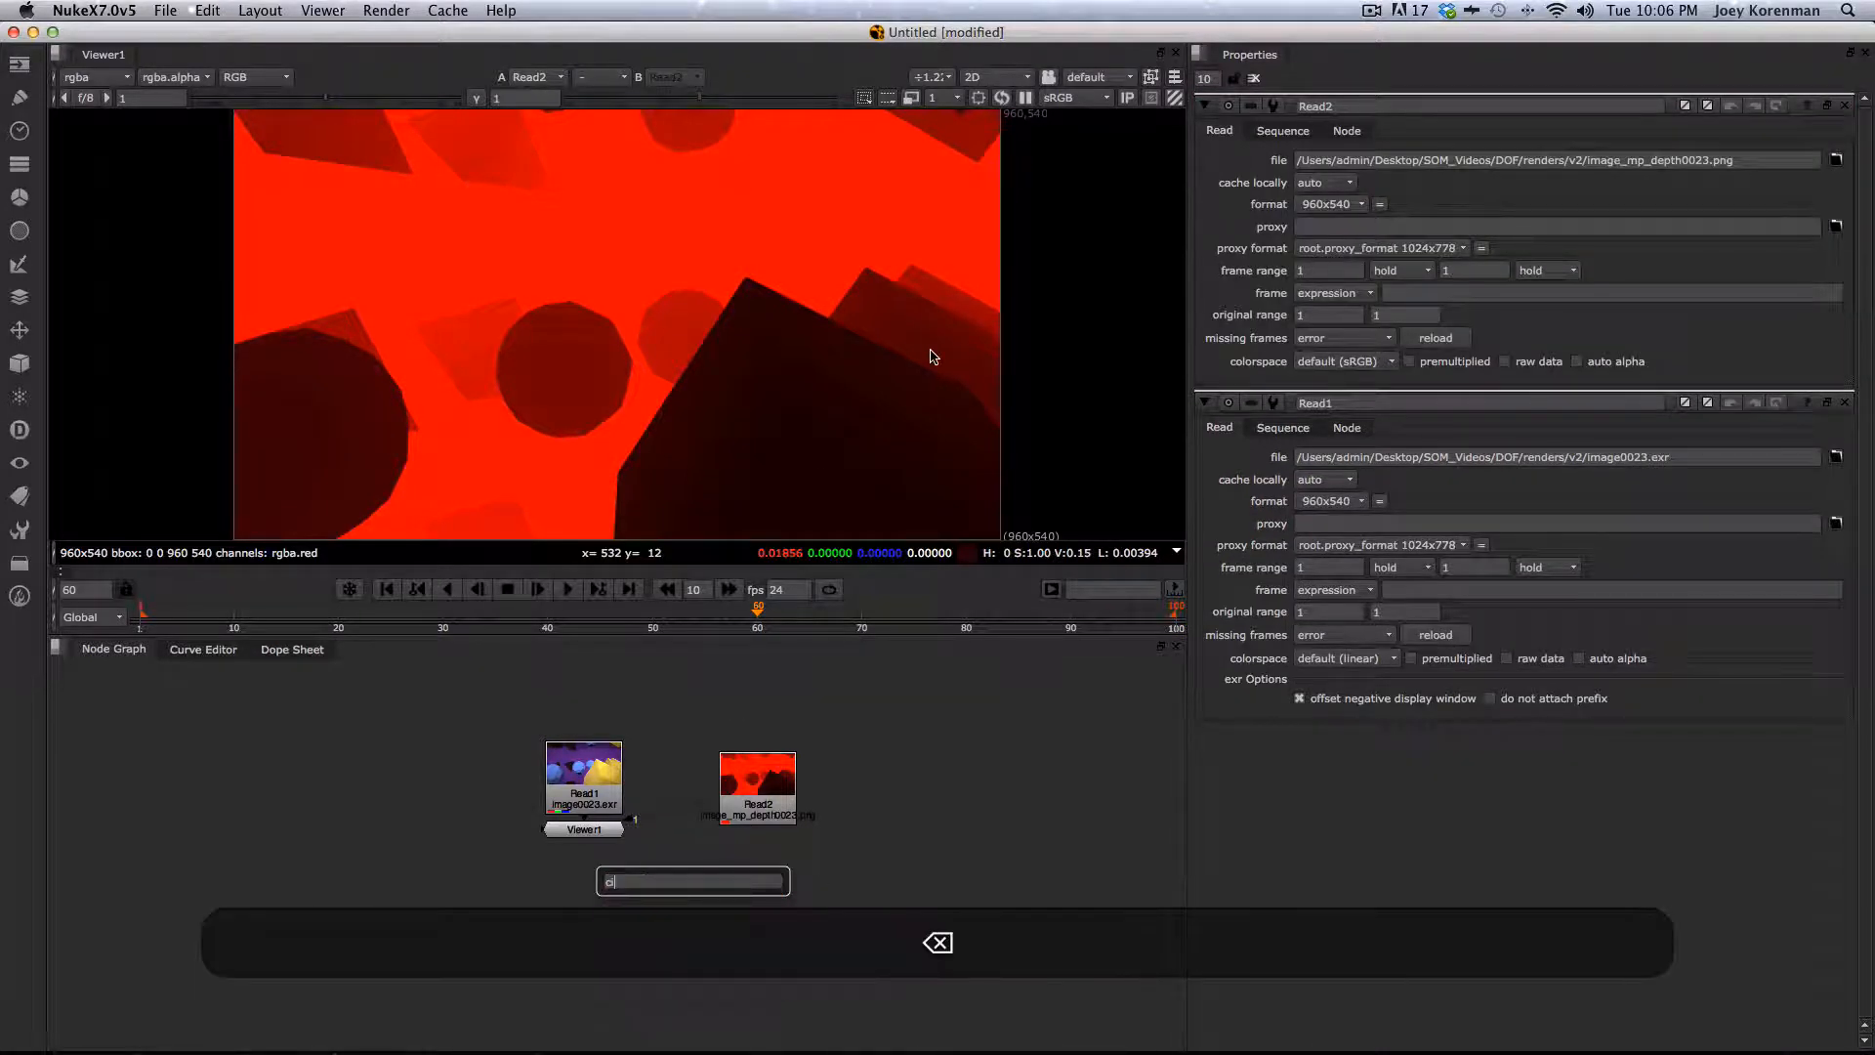
type("op")
key("Return")
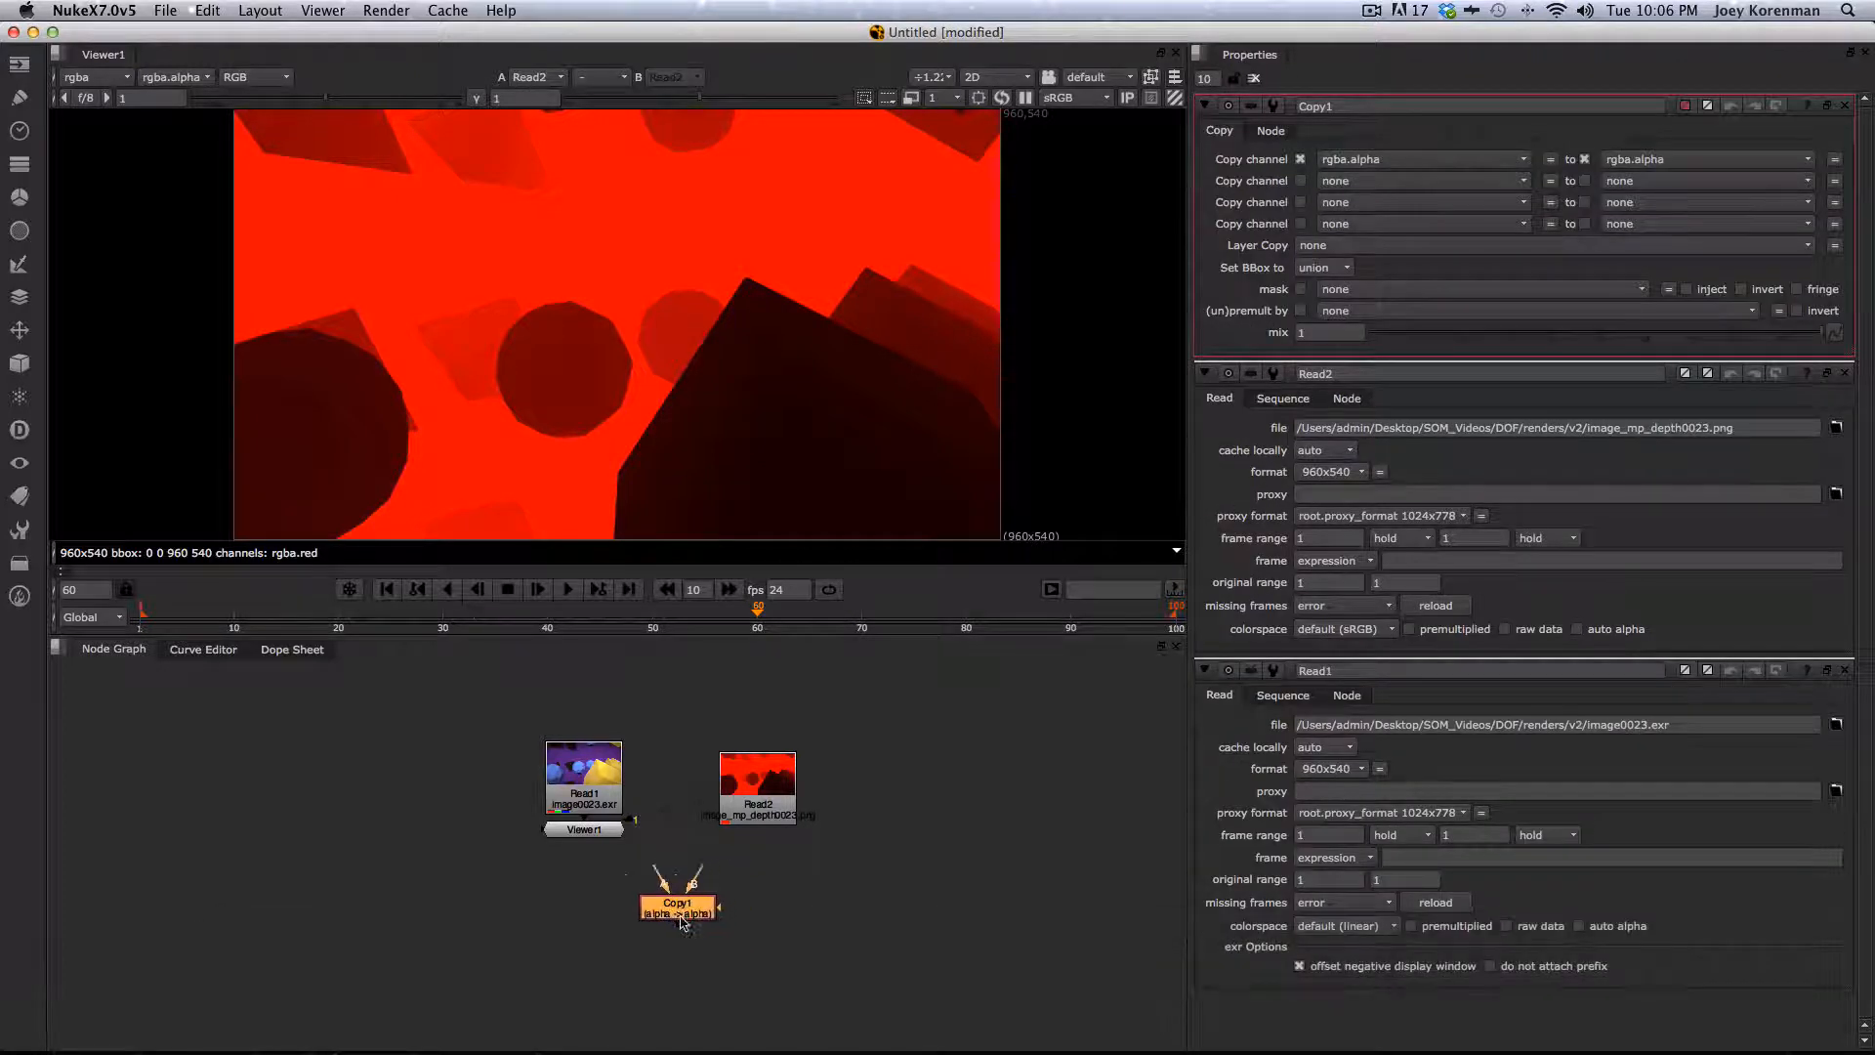
left_click_drag(683, 923, 653, 933)
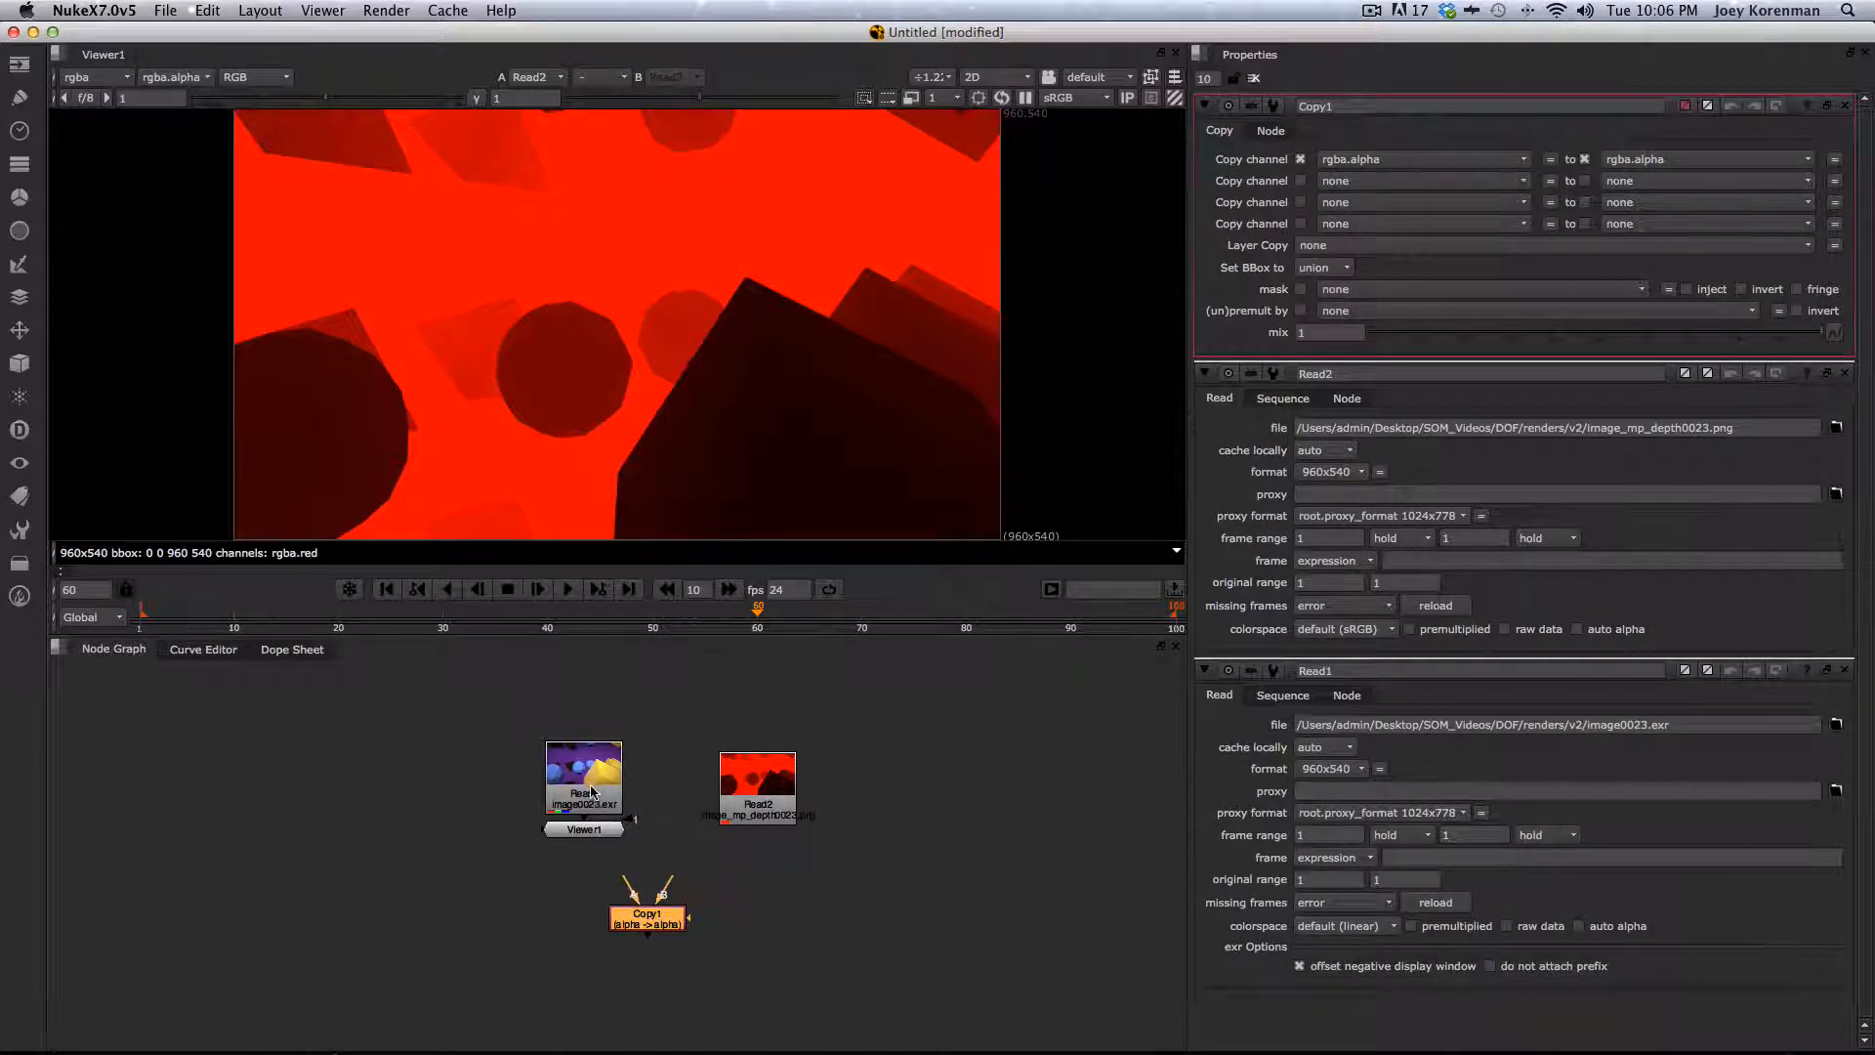
- Rearrange the nodes and connect image0023.exr to the Copy node's B input and the depth read to its A input
left_click_drag(592, 791, 584, 738)
left_click_drag(764, 801, 766, 784)
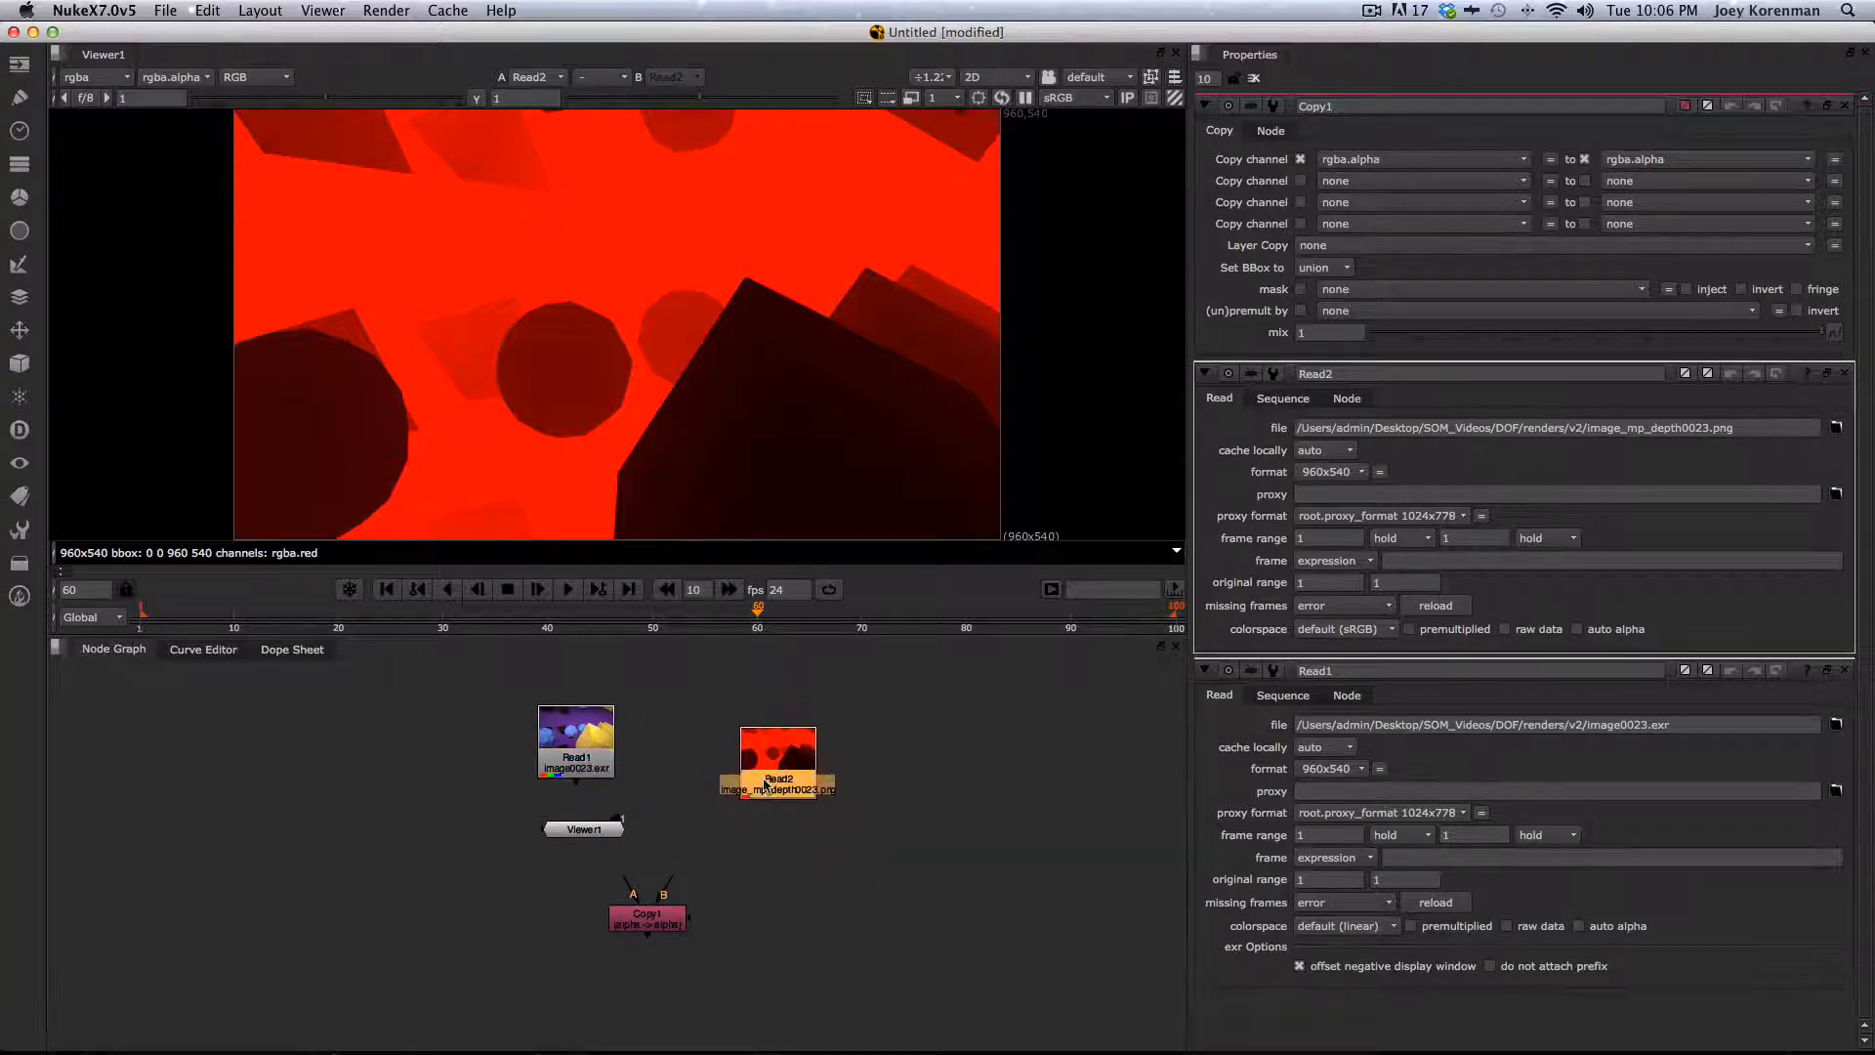
left_click_drag(584, 829, 678, 694)
left_click_drag(742, 771, 731, 786)
left_click_drag(644, 916, 591, 864)
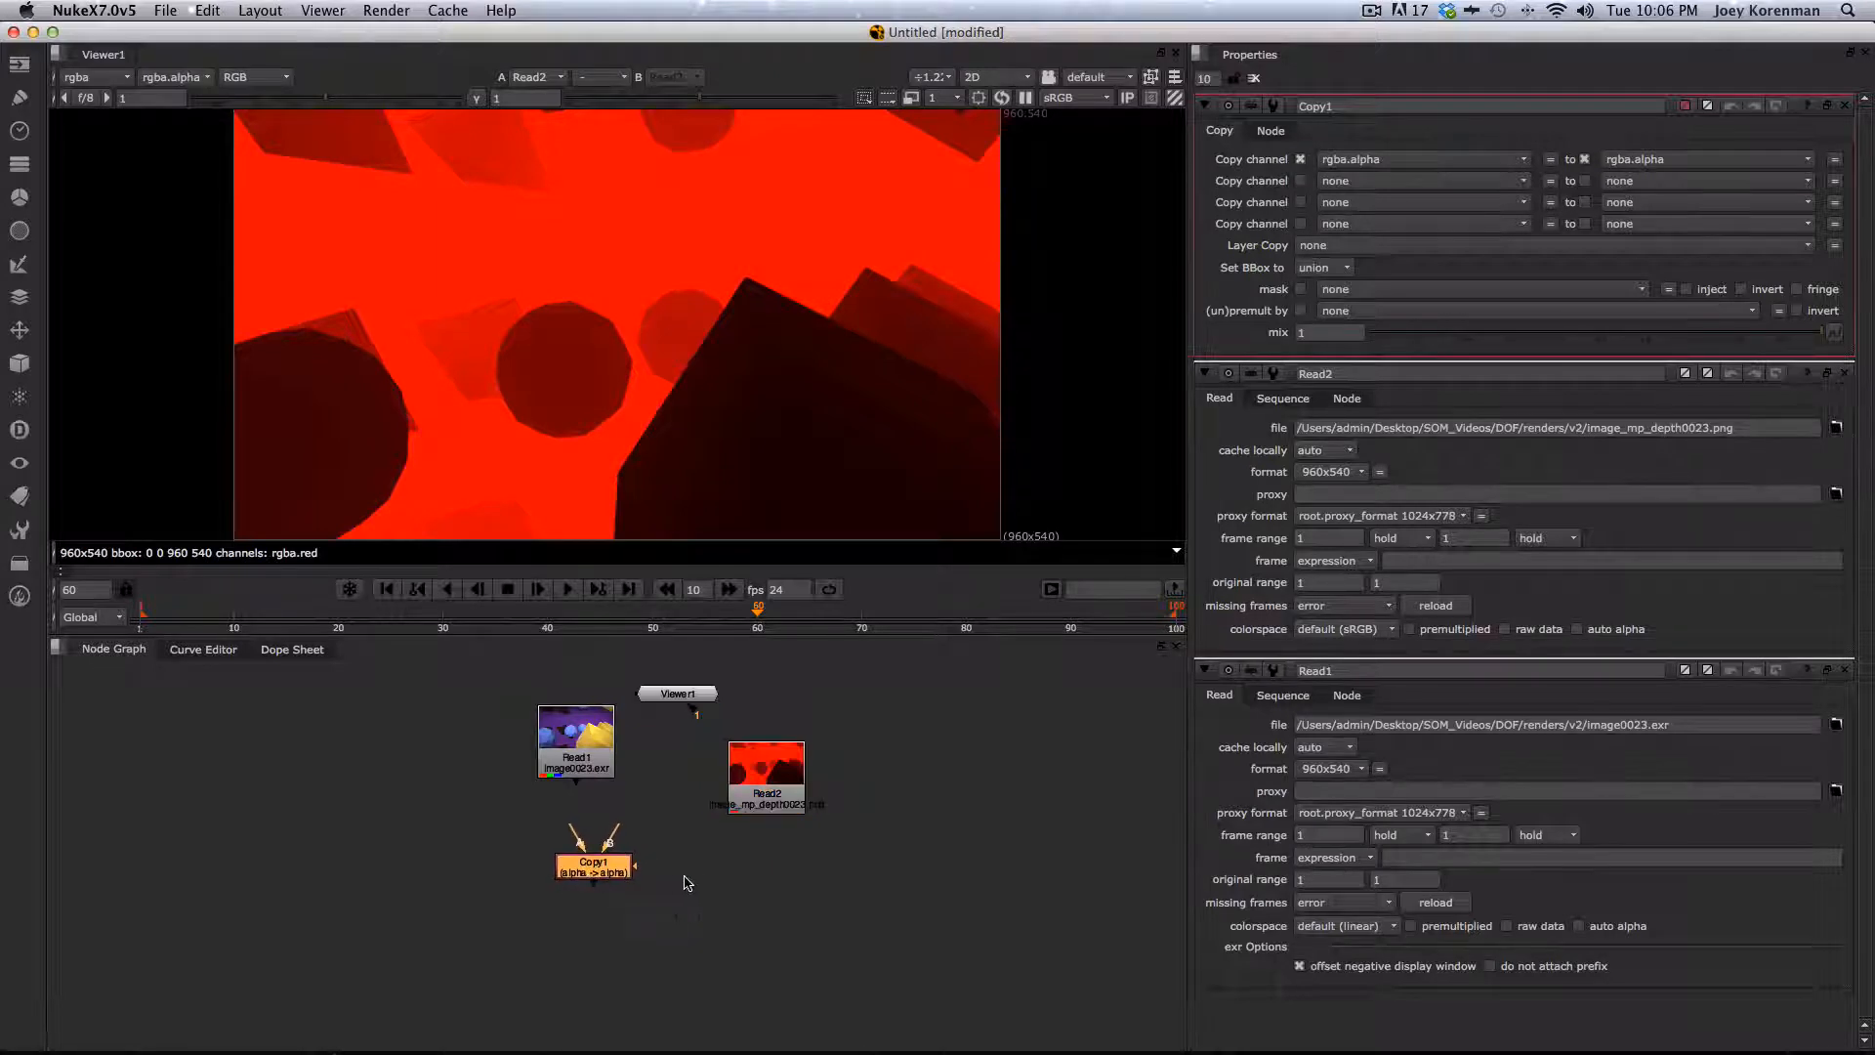
left_click_drag(582, 745, 777, 769)
left_click_drag(615, 829, 577, 773)
left_click_drag(577, 774, 599, 778)
left_click(774, 796)
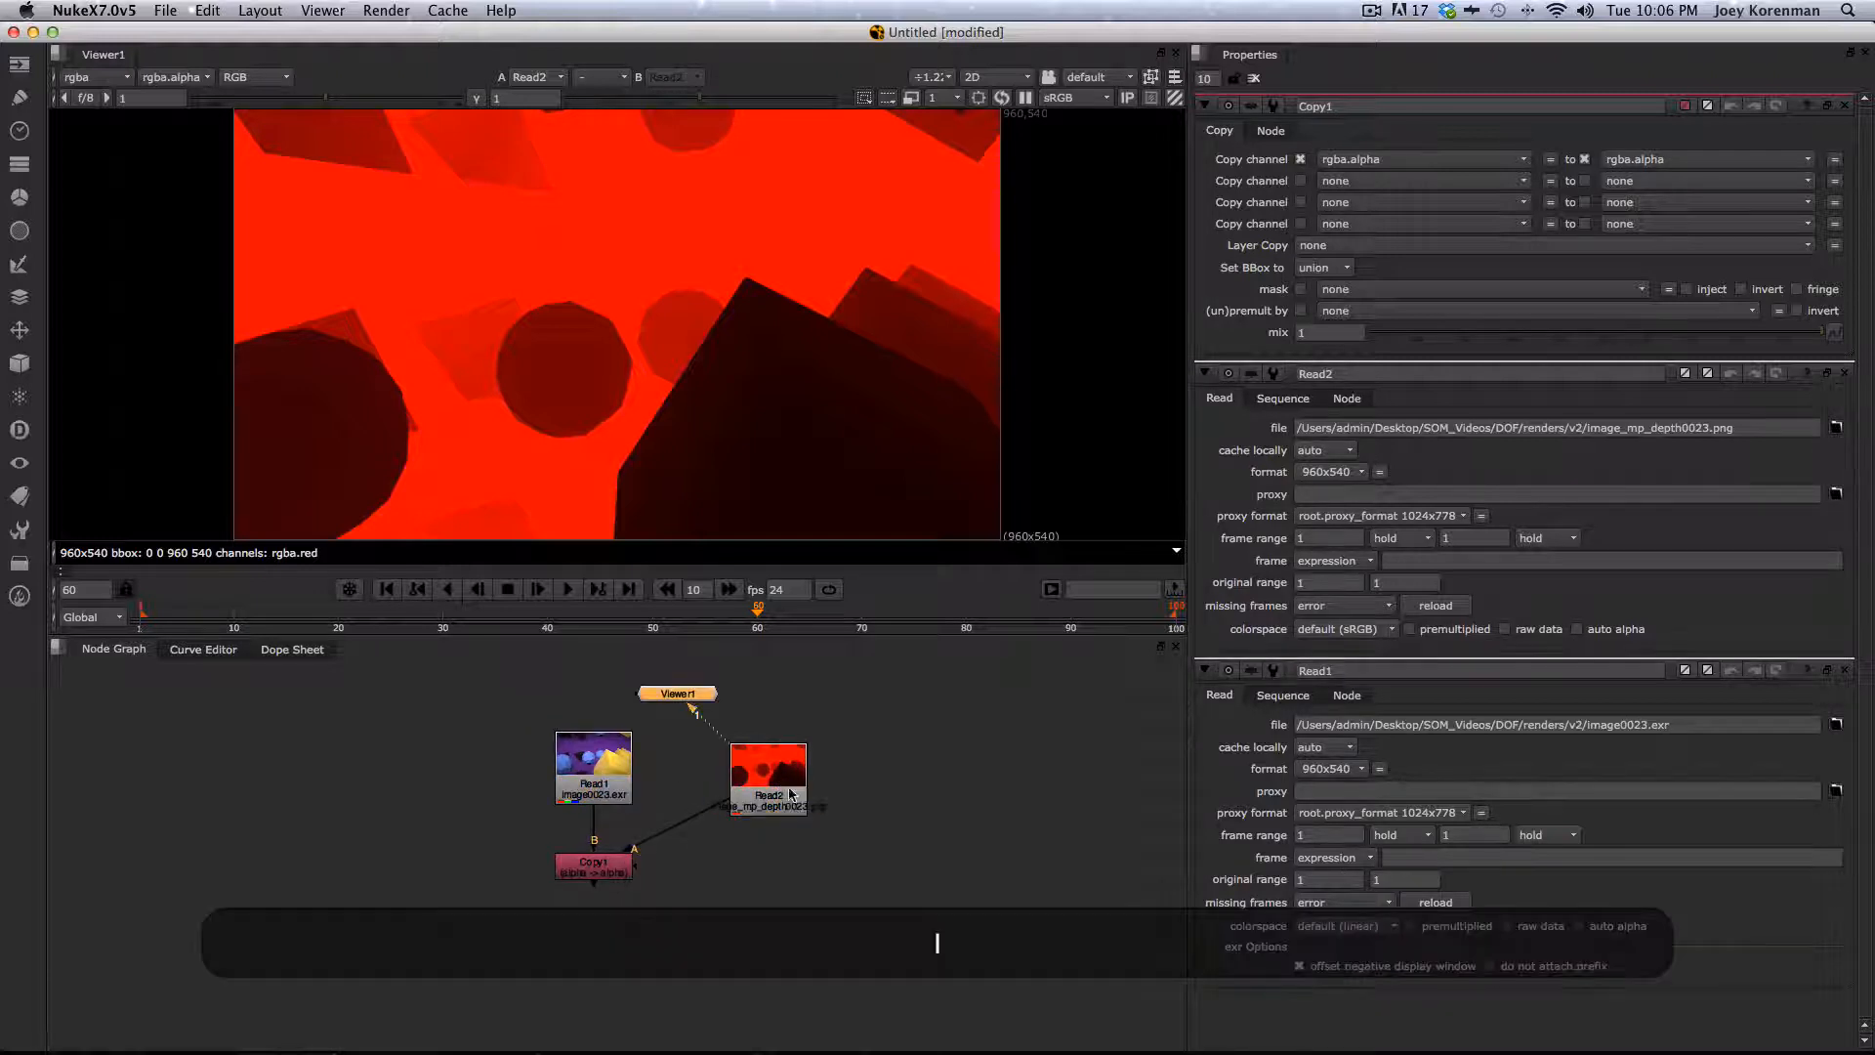
left_click(593, 861)
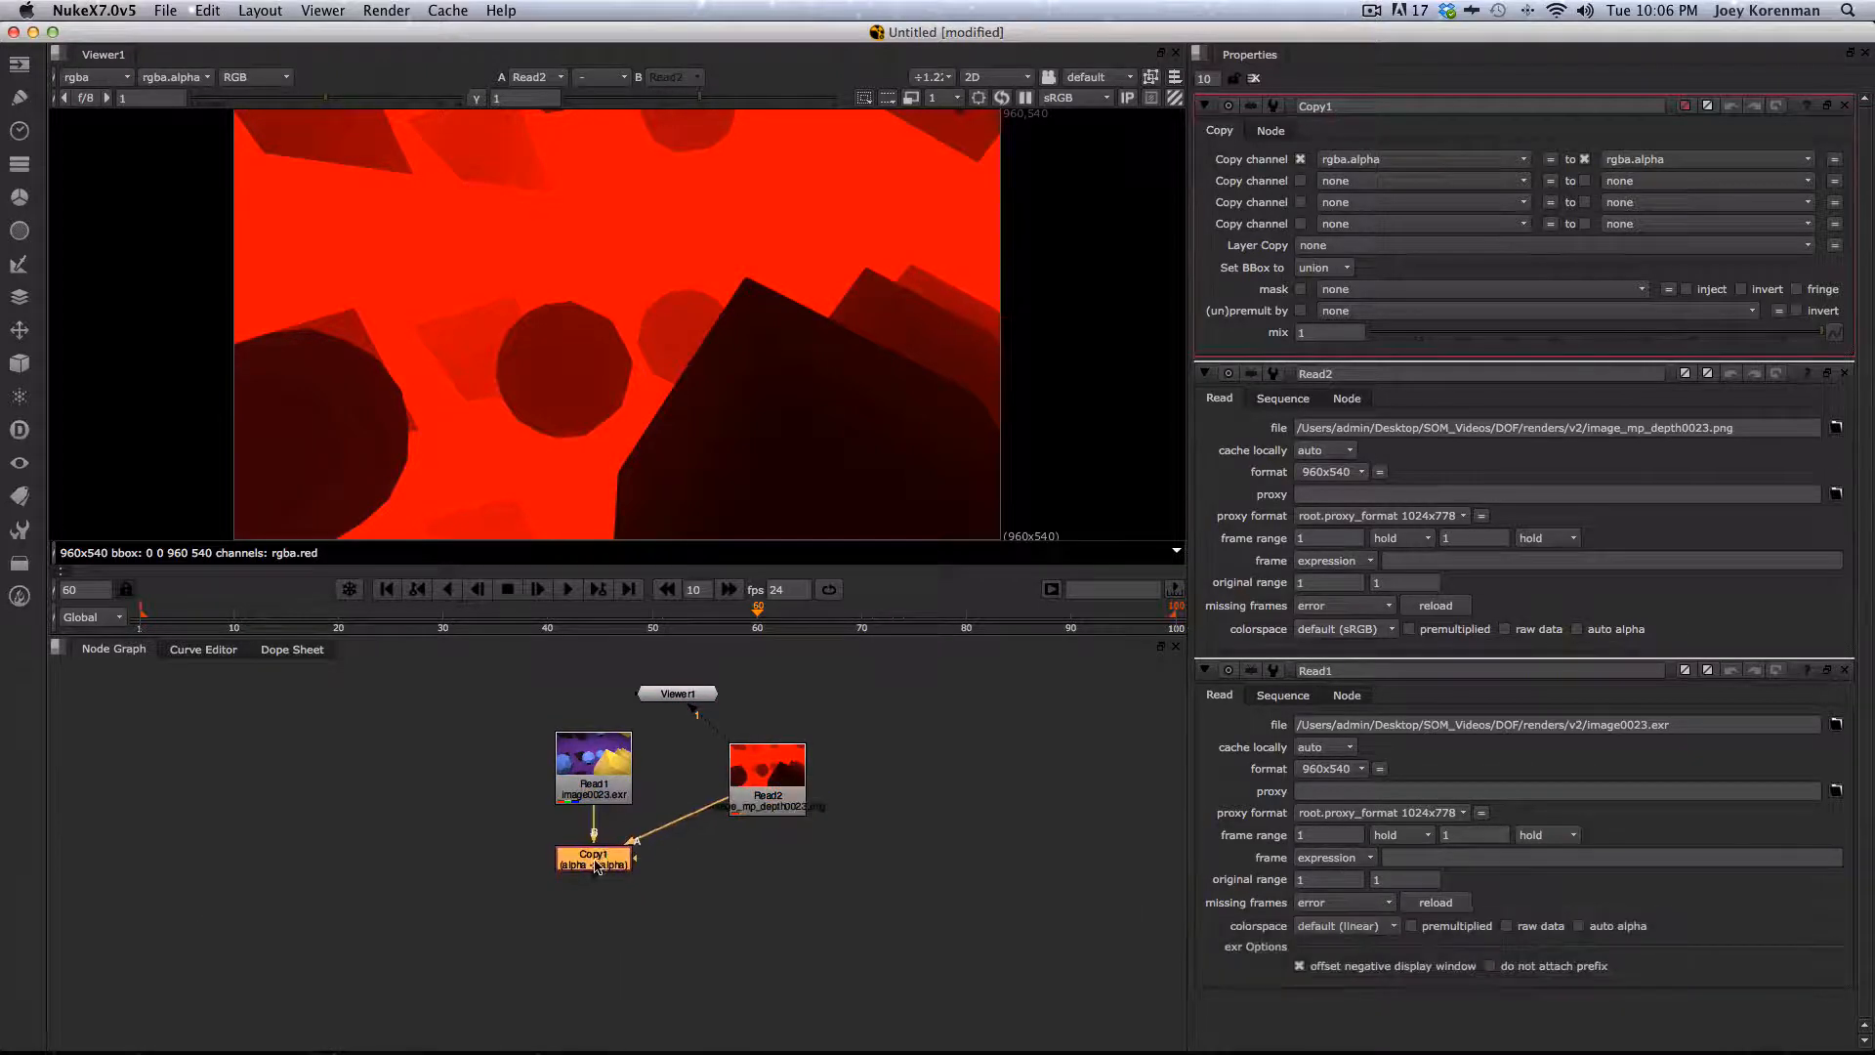
left_click_drag(597, 866, 599, 868)
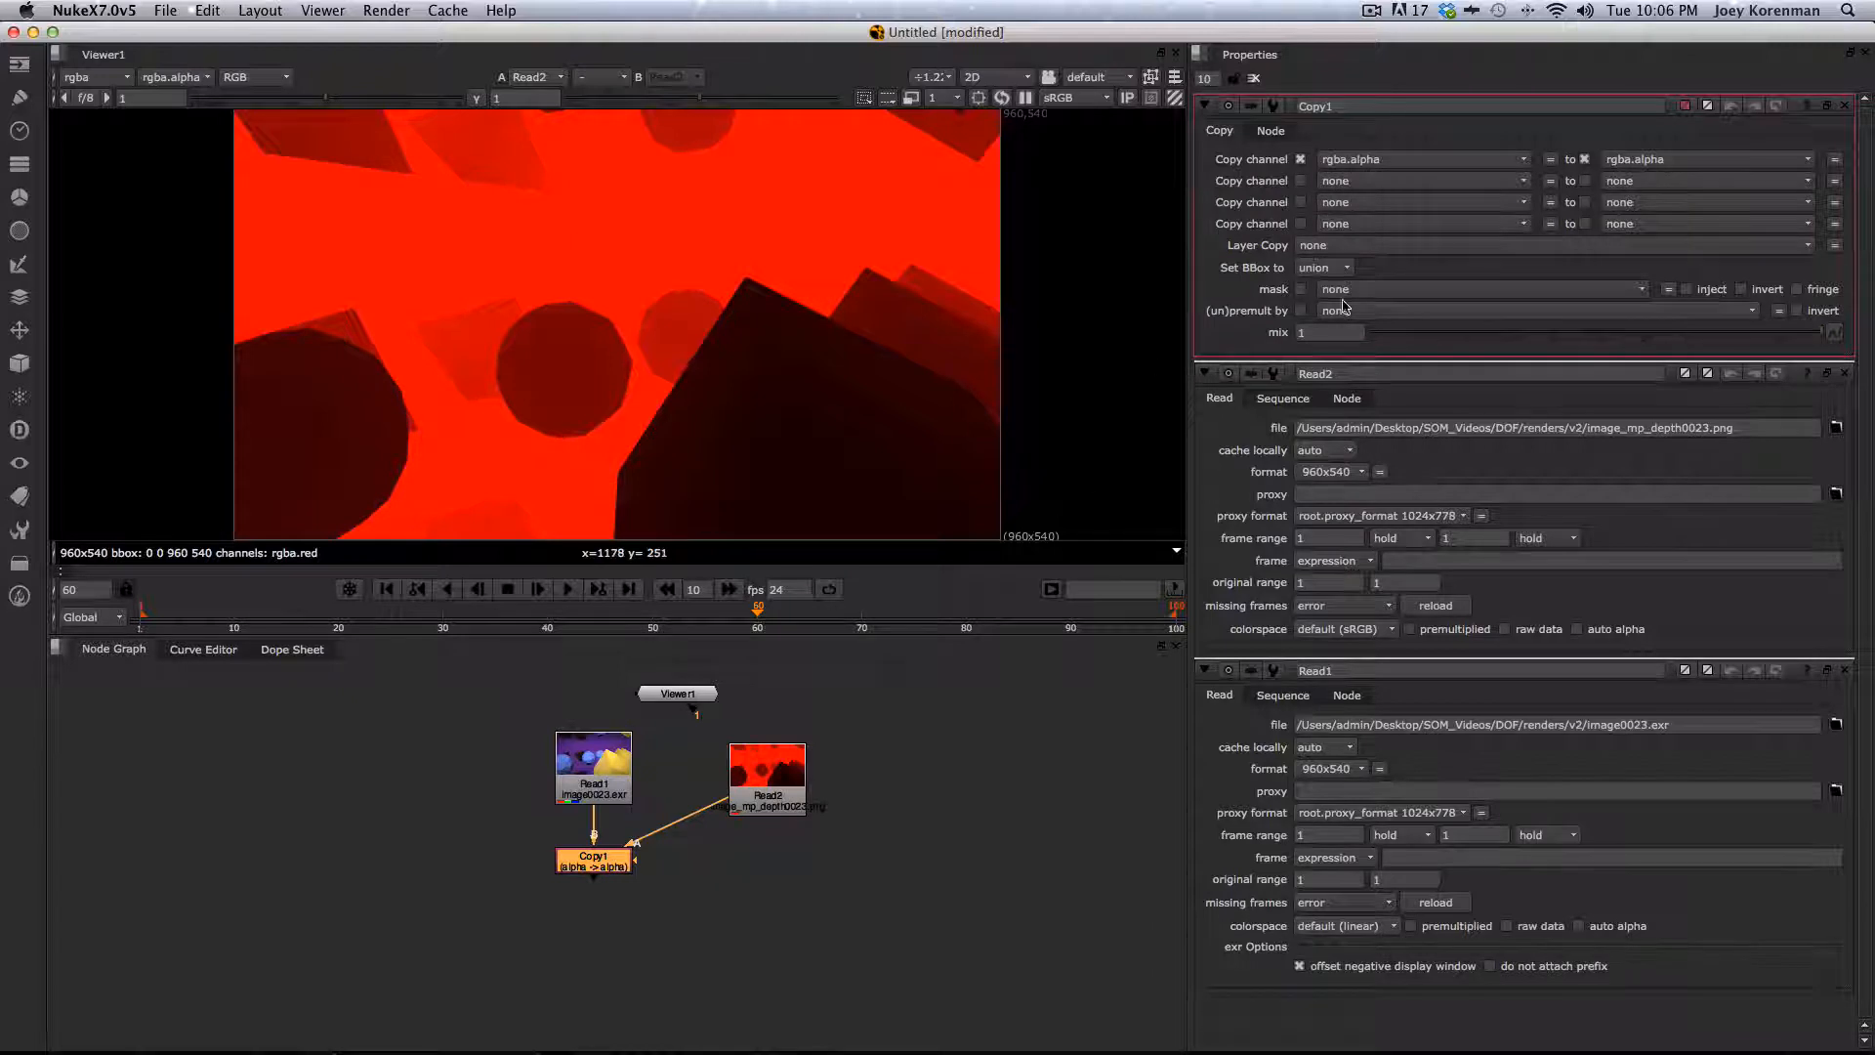
- Set the Copy node to copy rgba.red into depth.Z
left_click(1421, 181)
left_click(1416, 201)
left_click(1679, 159)
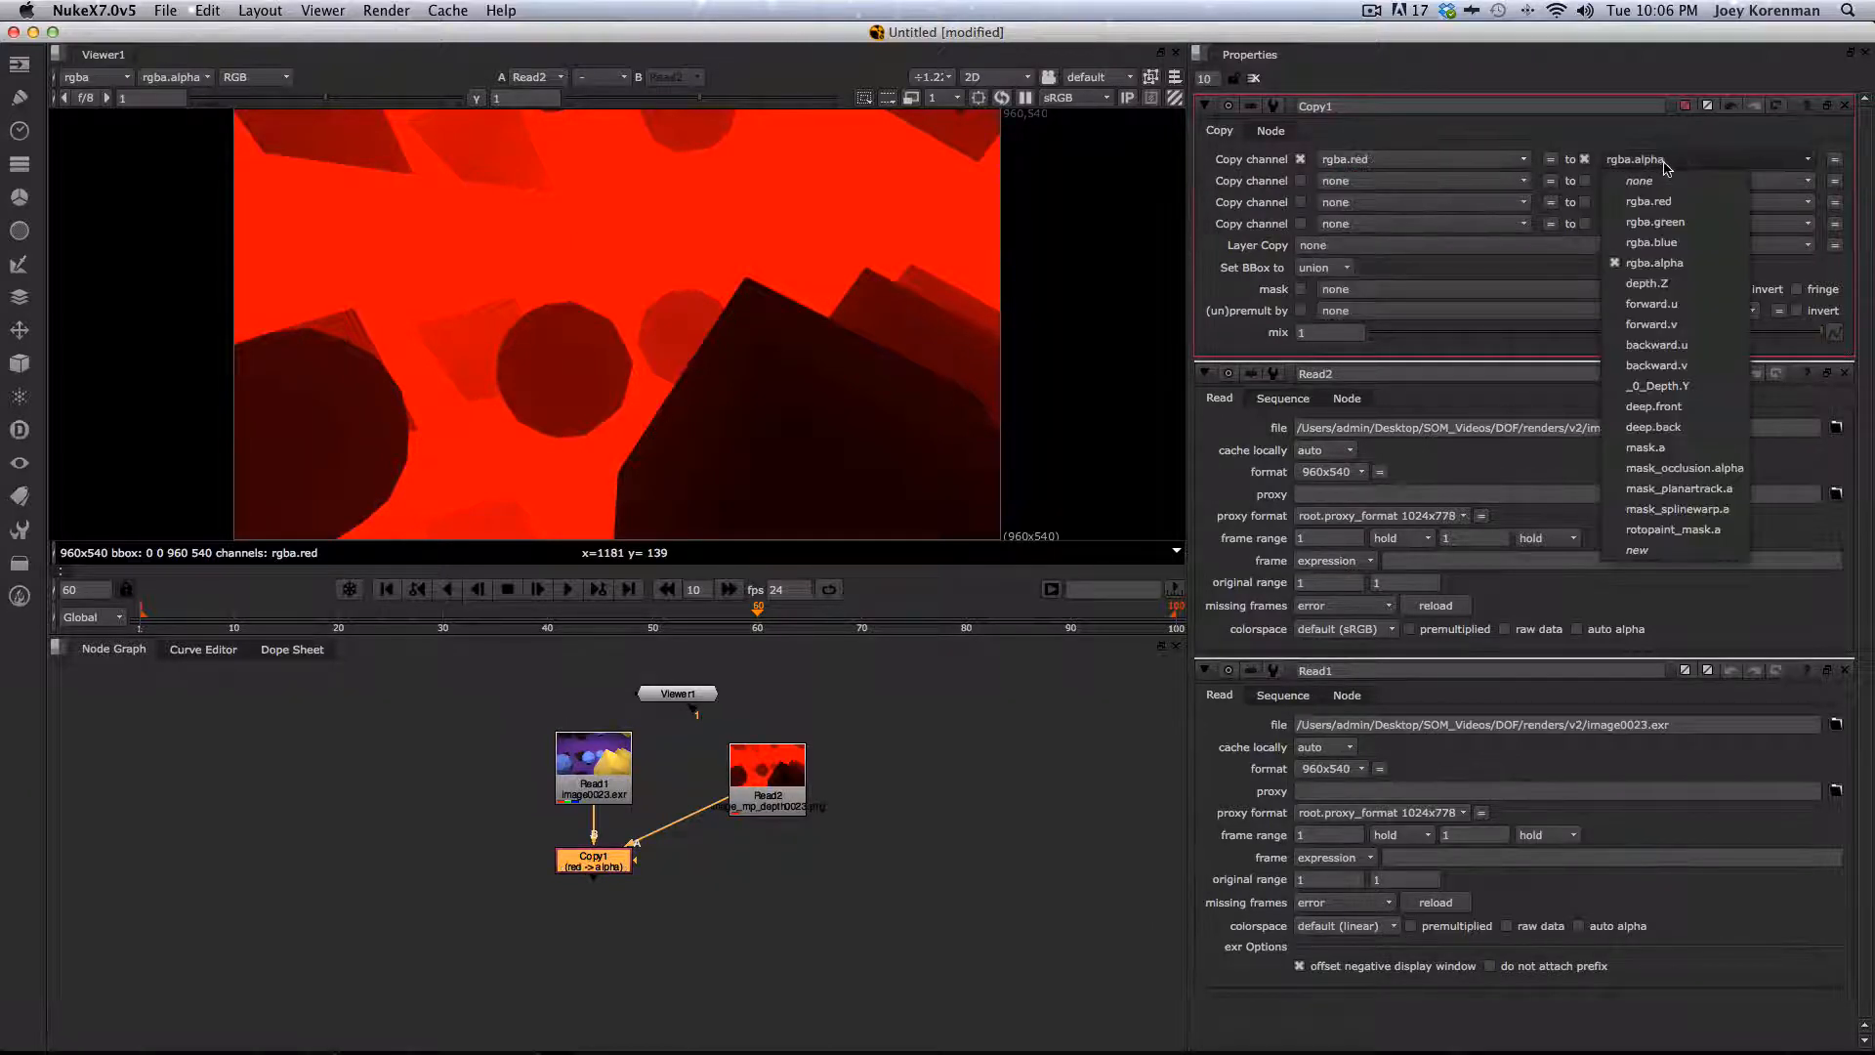
mouse_move(1699, 286)
left_click(1791, 285)
- Move the depth Read node level with the Copy node and view the Copy node's output
left_click_drag(760, 800, 740, 881)
left_click(599, 857)
left_click(726, 914)
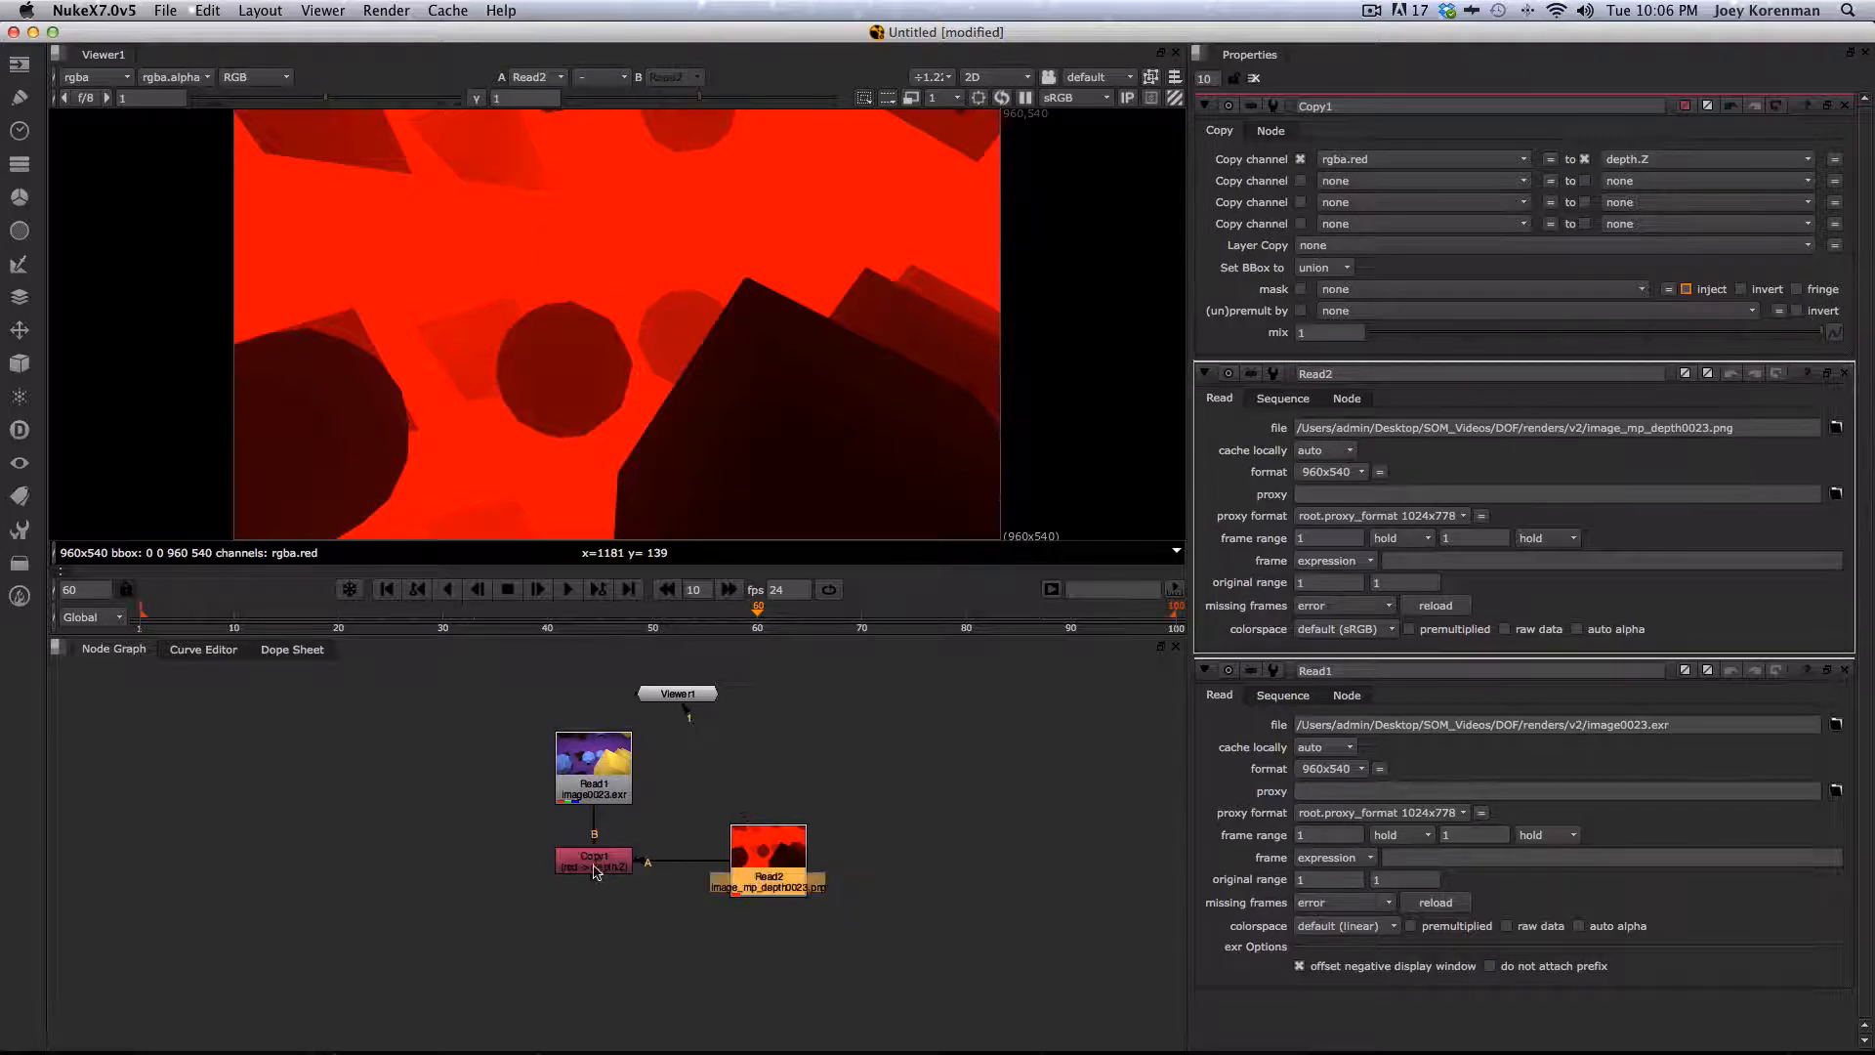
left_click(592, 862)
key("1")
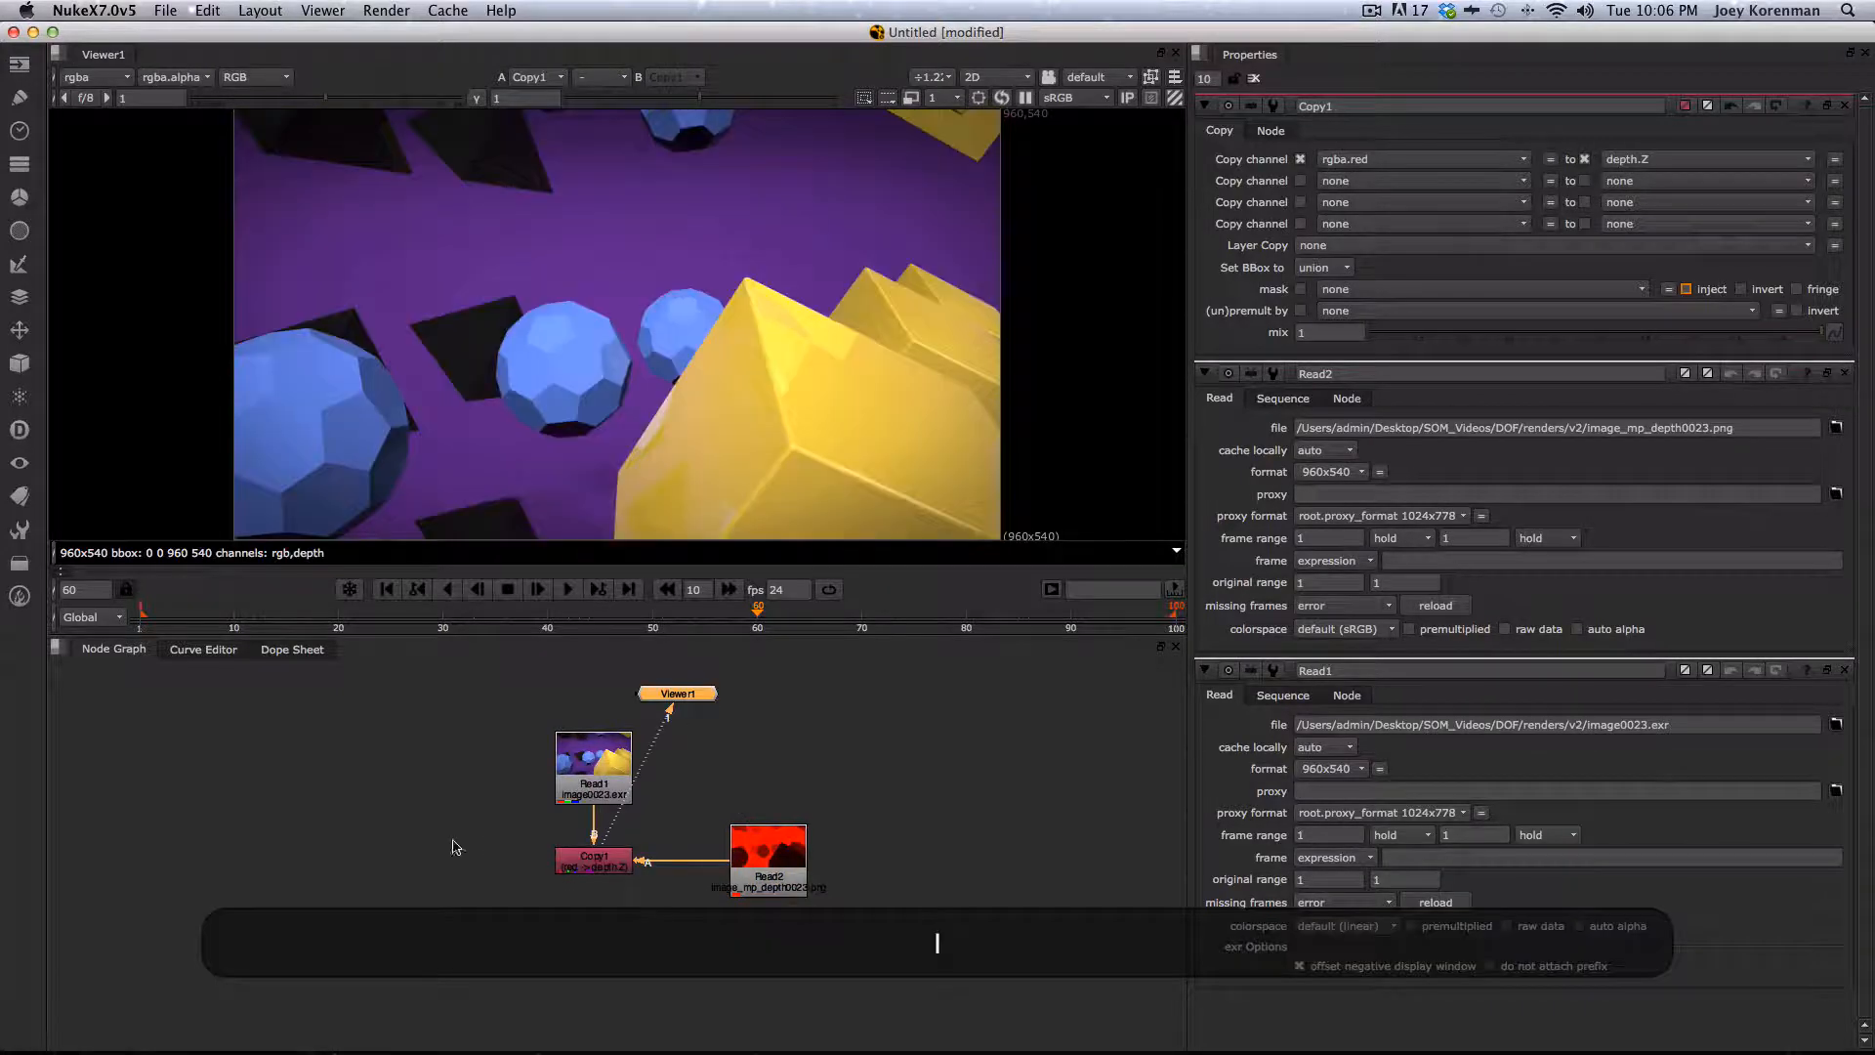
- Inspect the Copy node's output and its depth channel in the viewer
left_click(755, 865)
left_click(580, 861)
key("1")
left_click(594, 863)
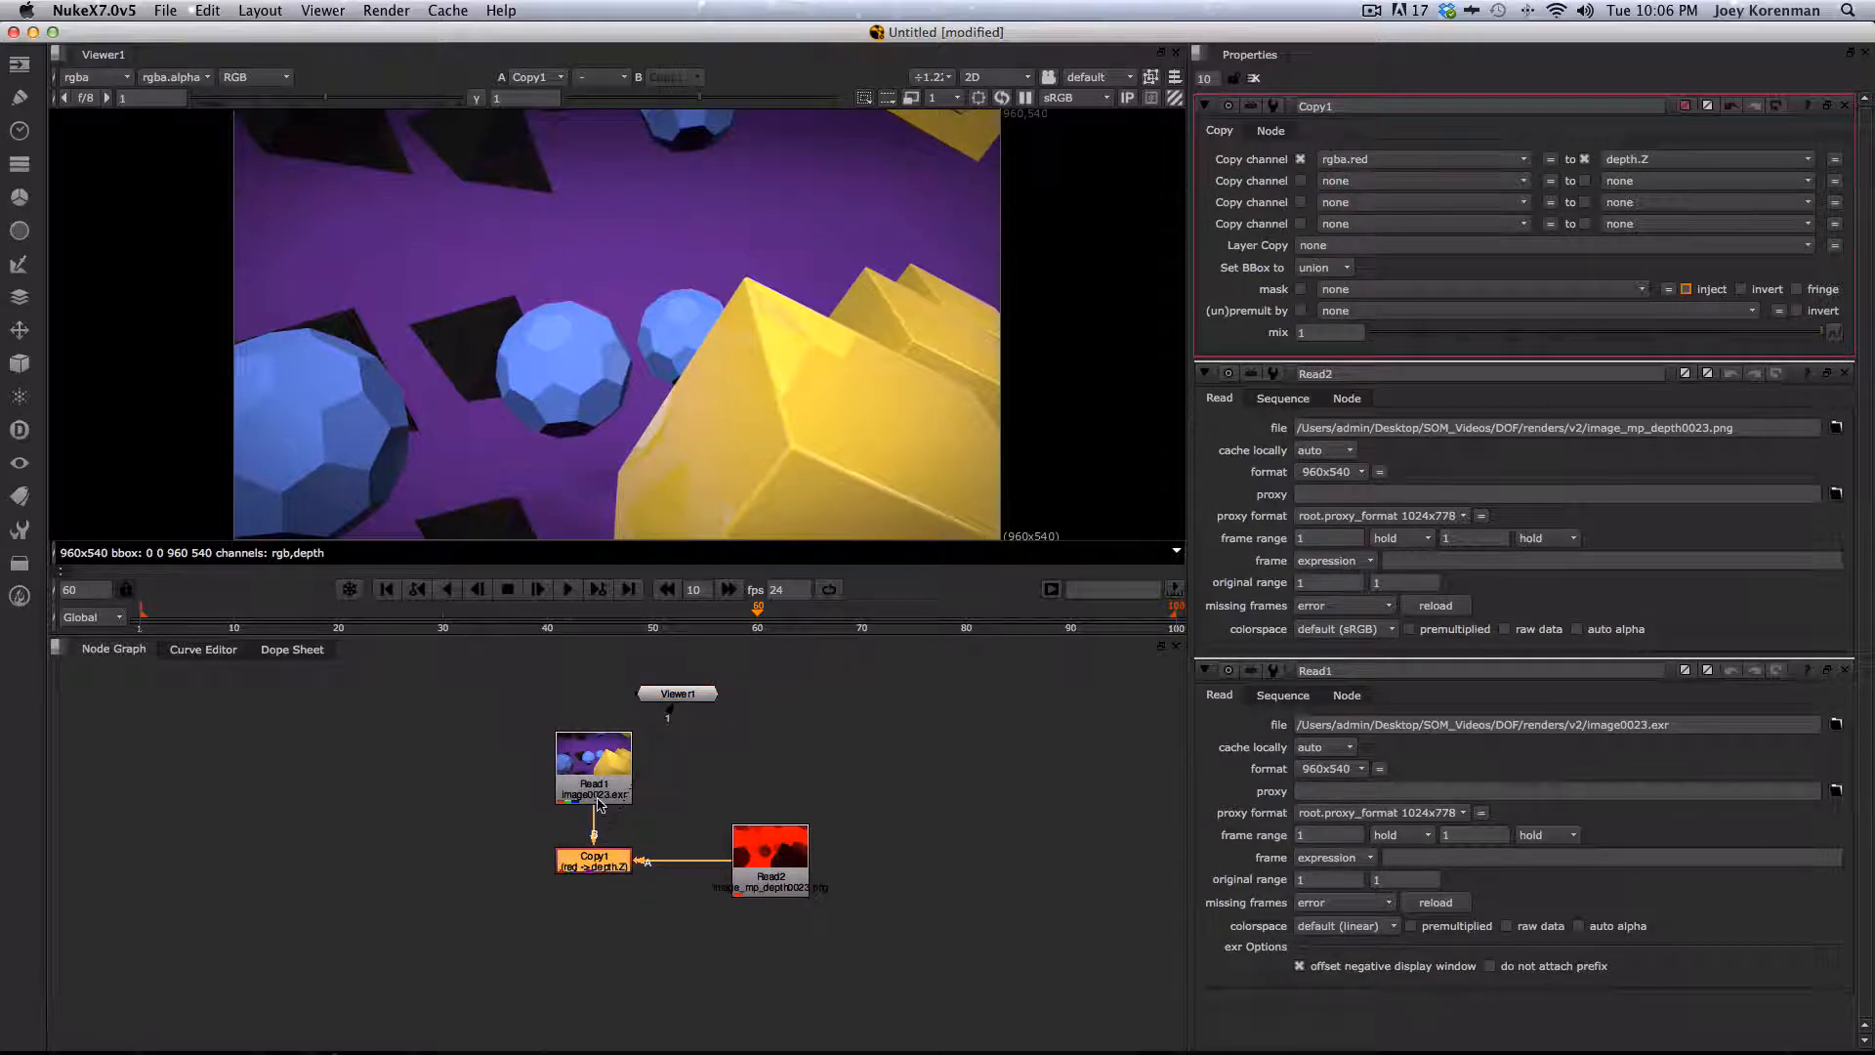
left_click(593, 770)
left_click(740, 855)
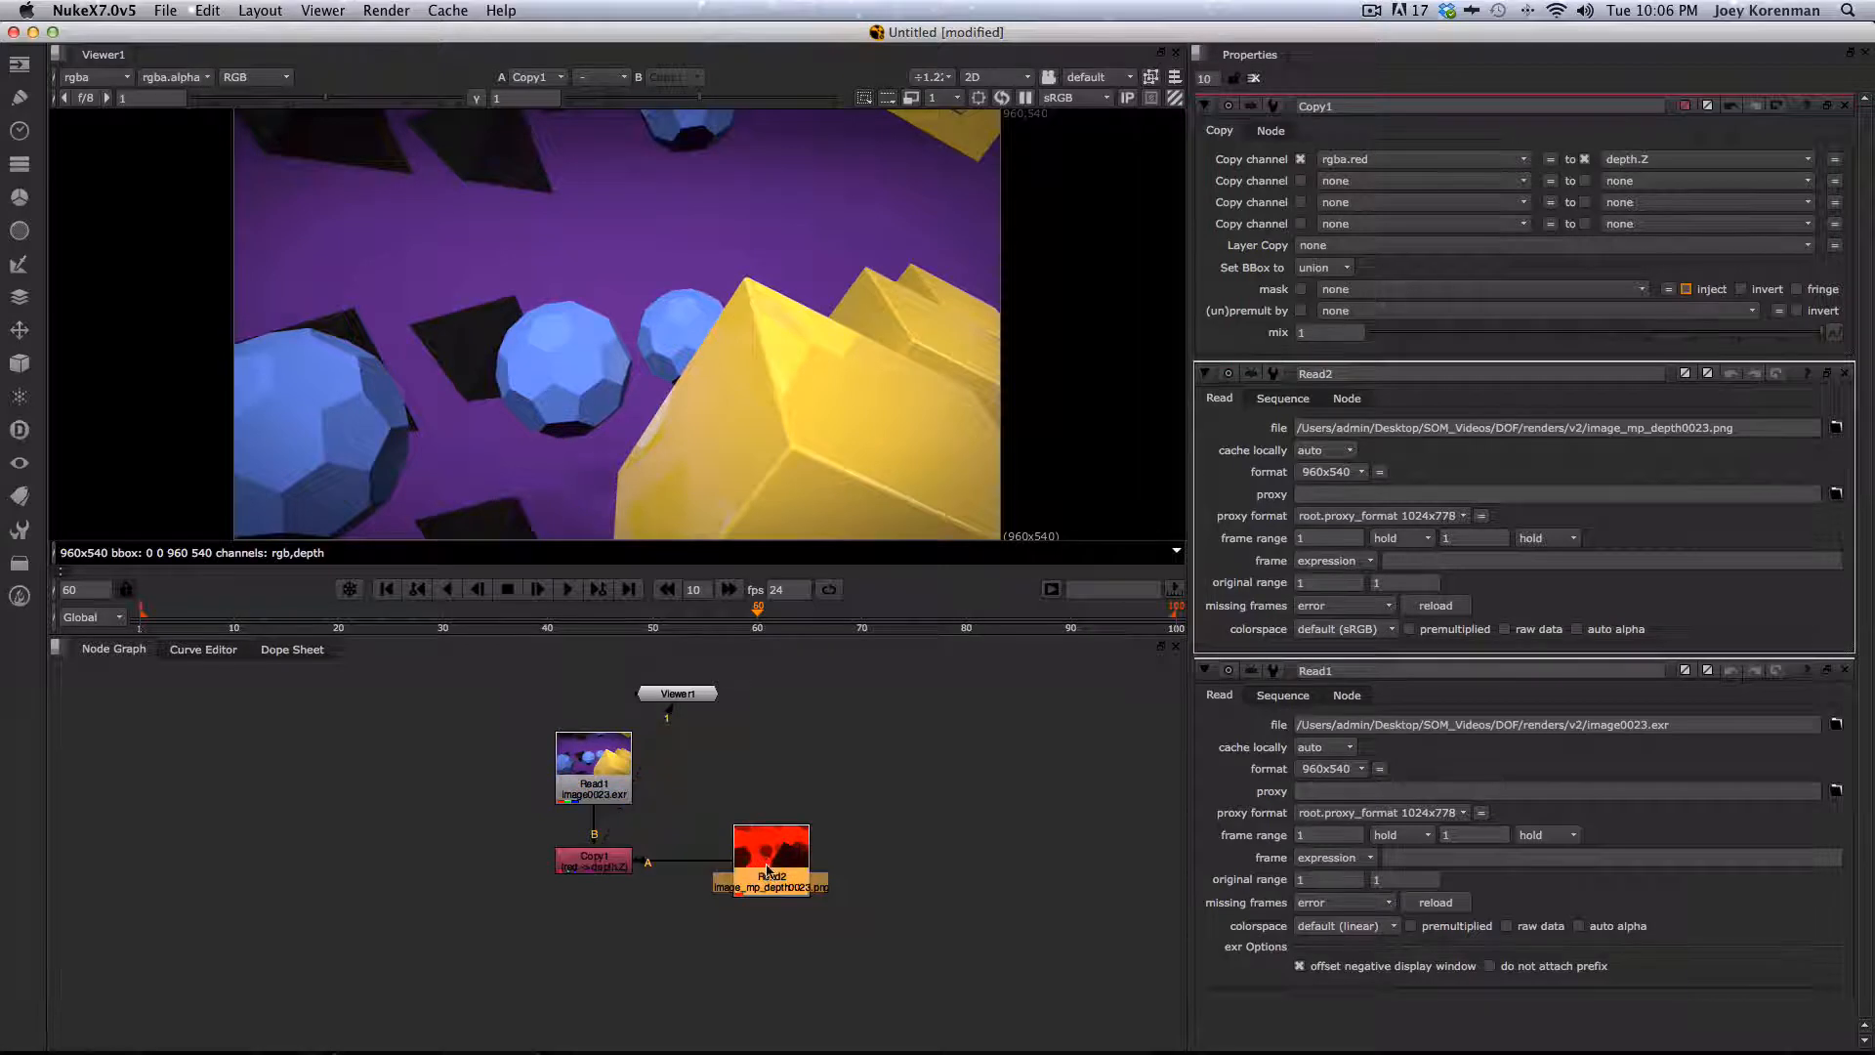
left_click(613, 870)
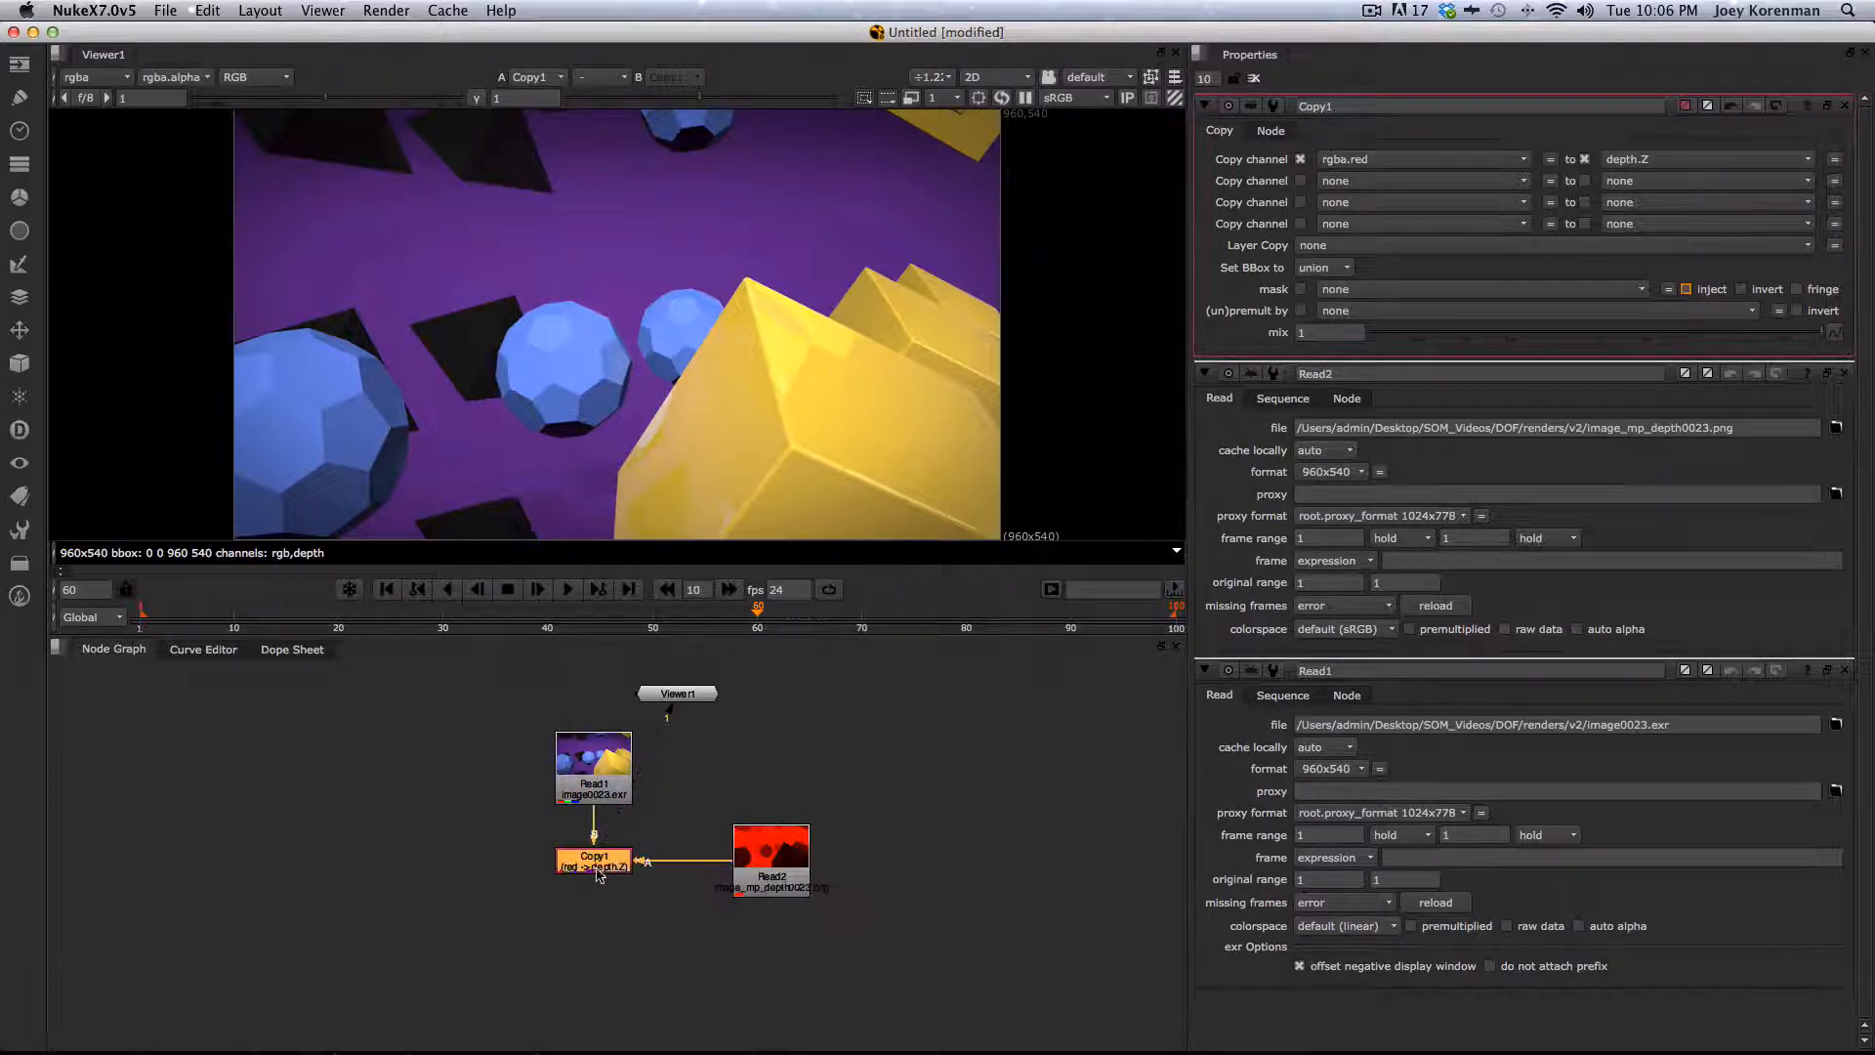
left_click(110, 81)
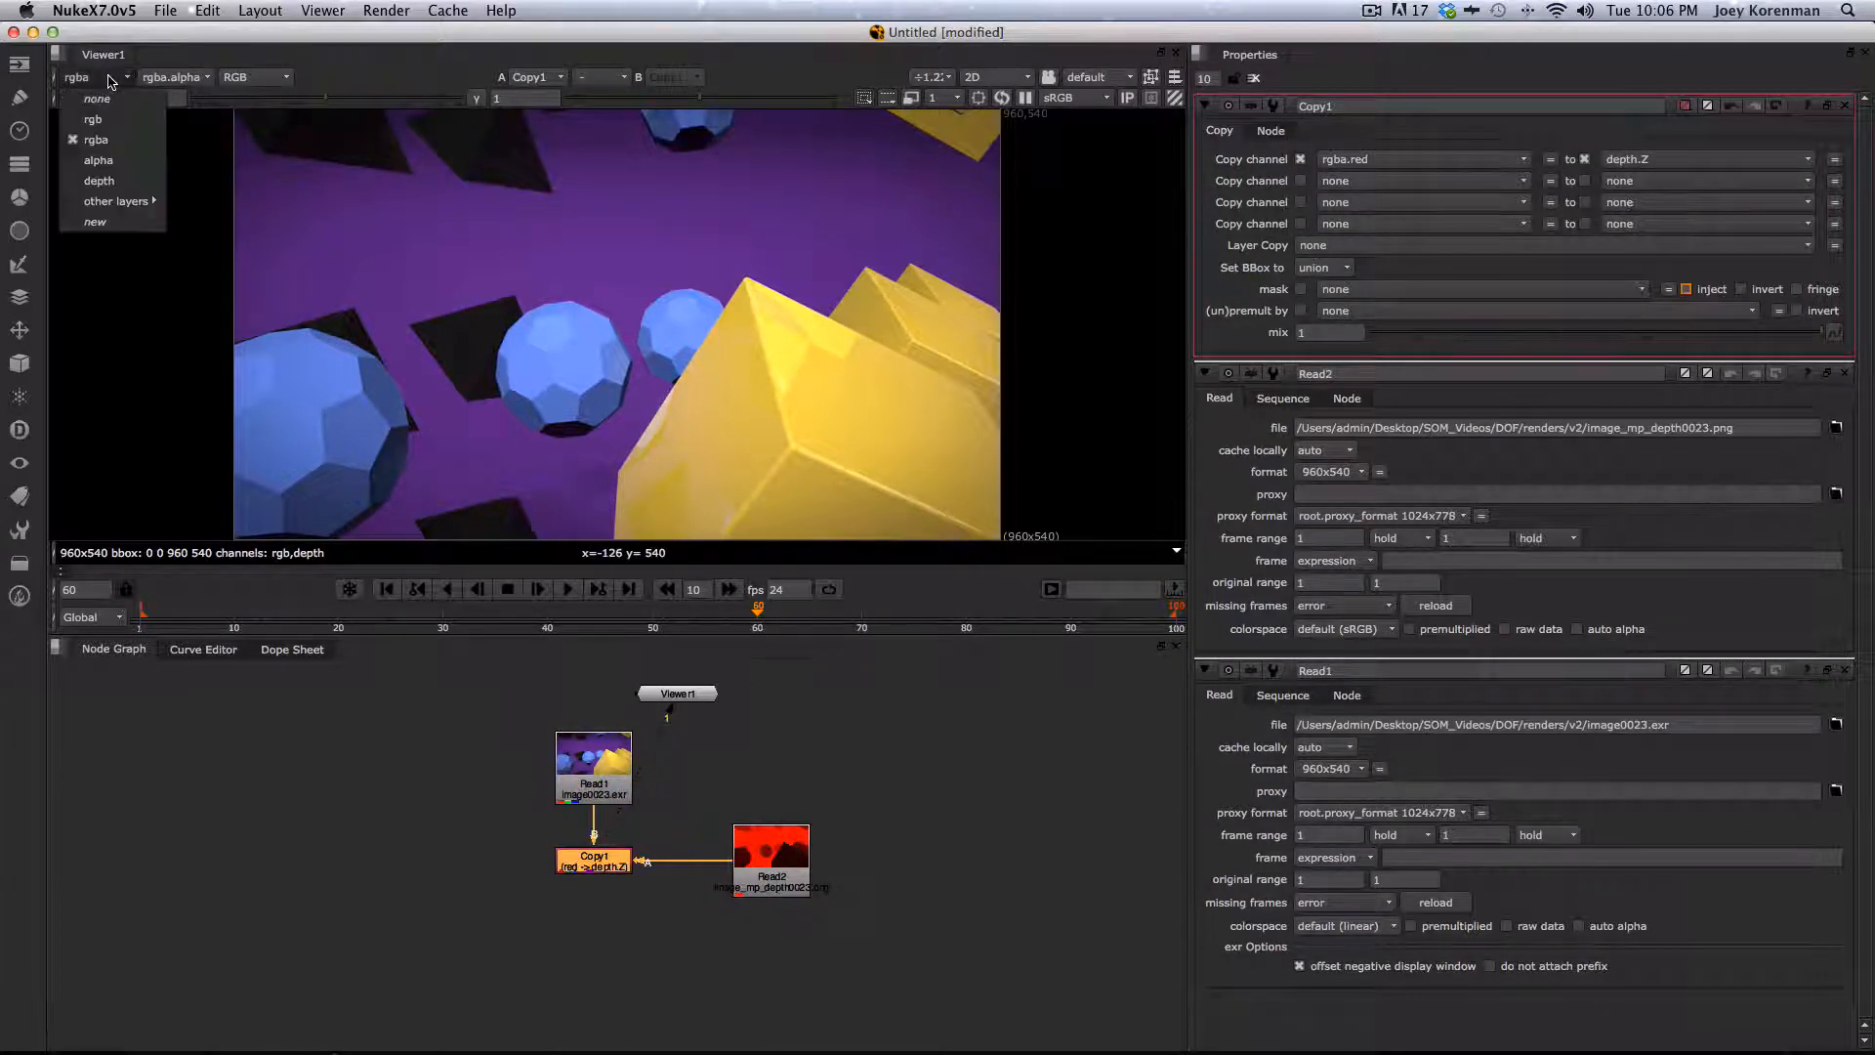
left_click(99, 181)
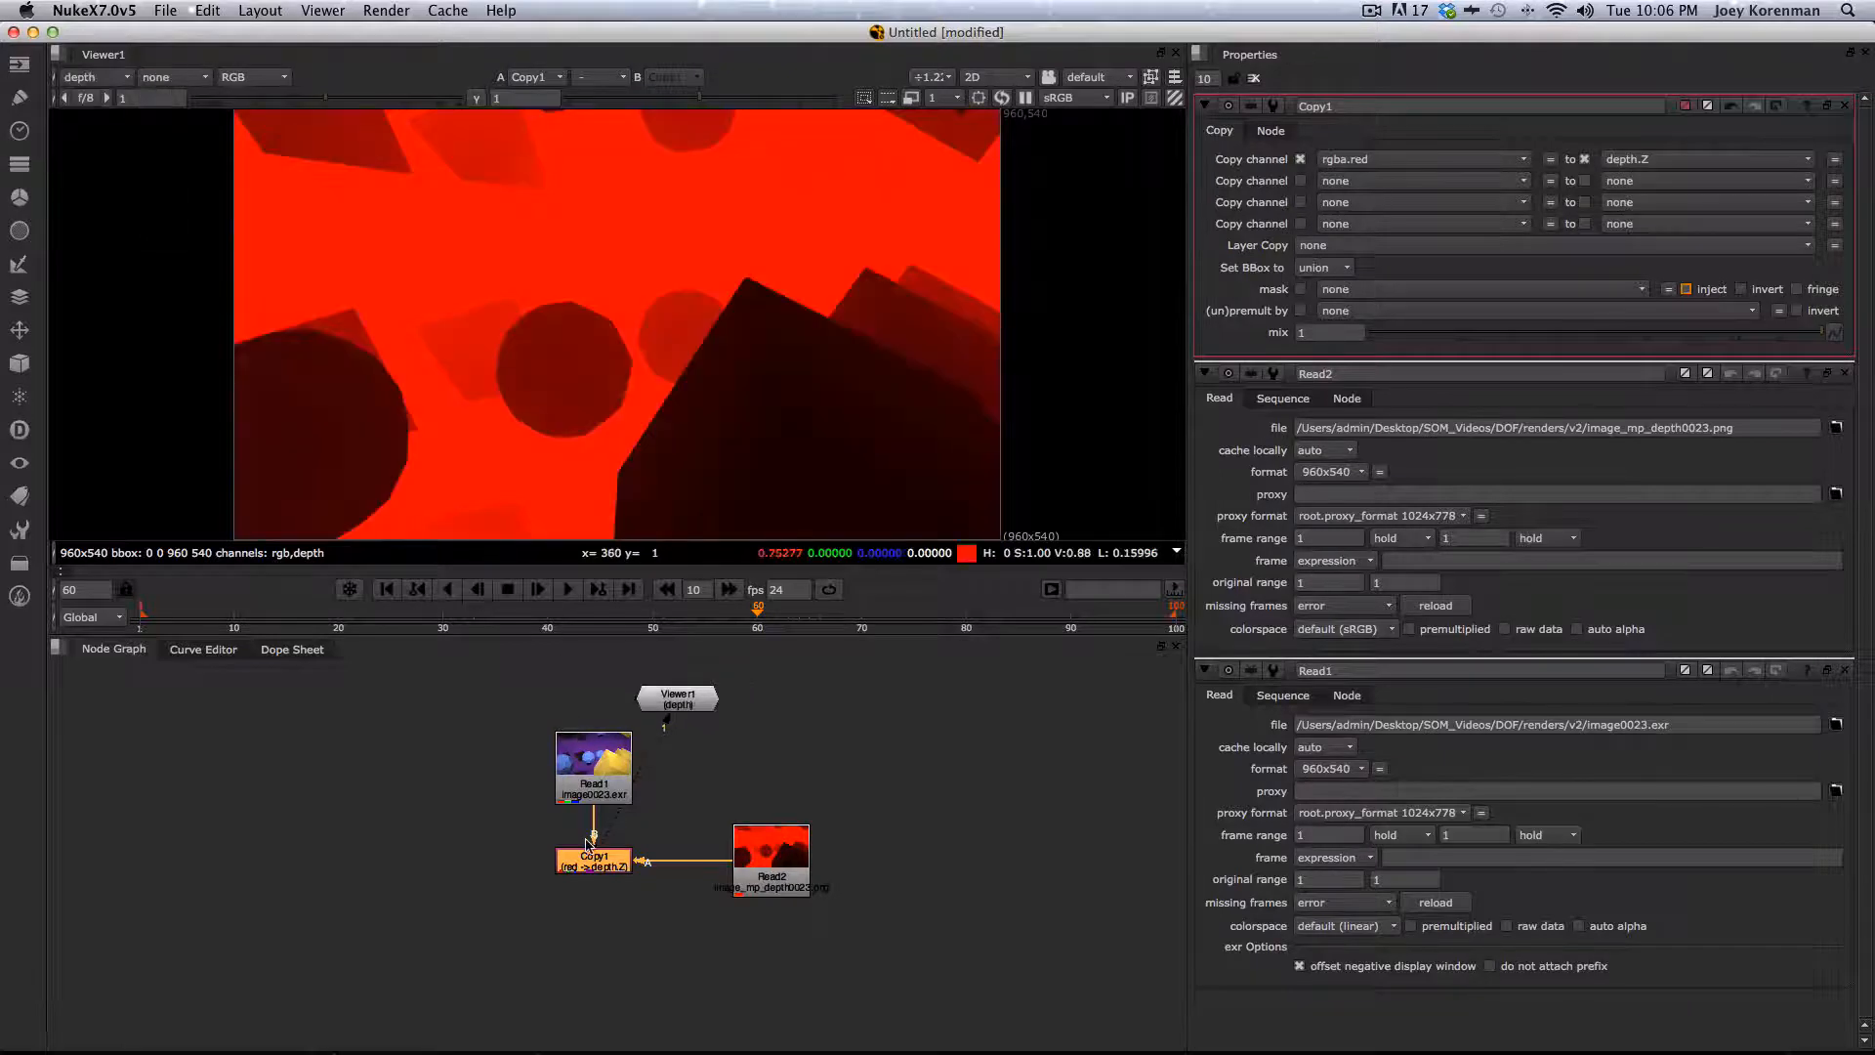
- Move the Viewer node aside and switch the viewer back to the rgba channels
left_click_drag(678, 698, 330, 875)
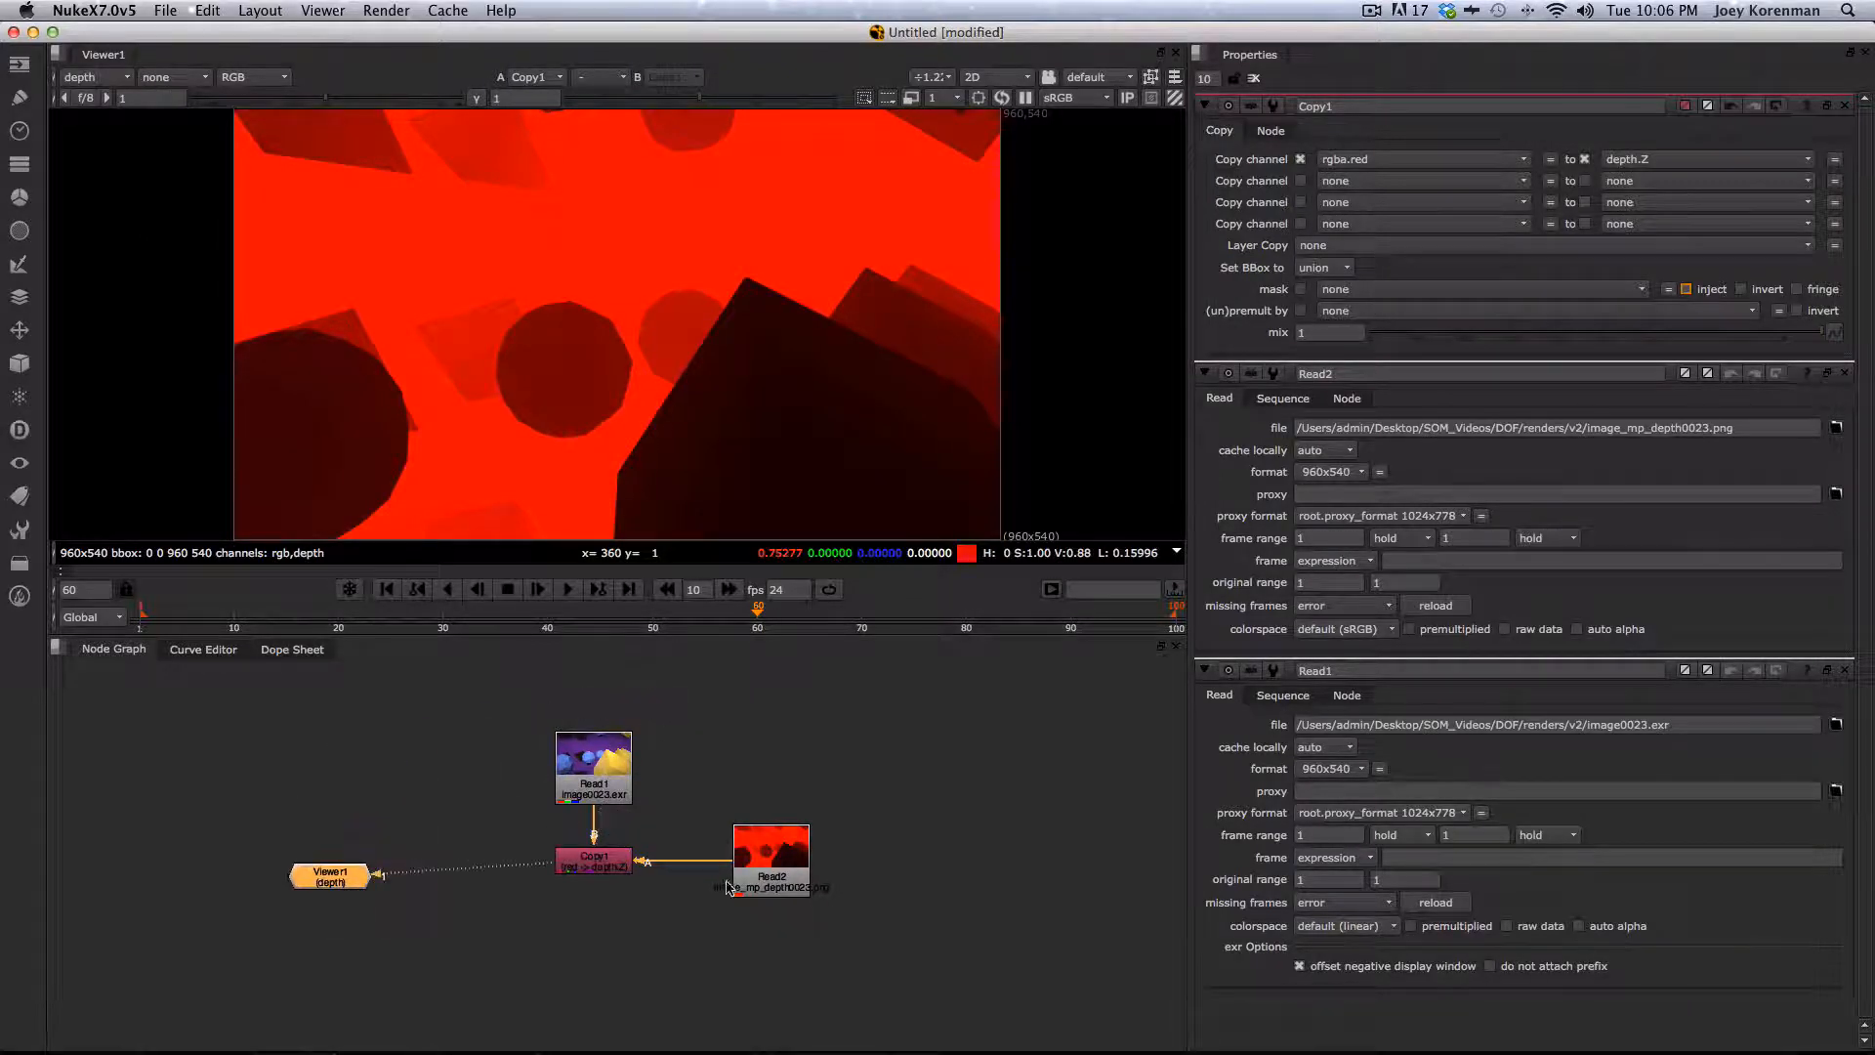
left_click(784, 860)
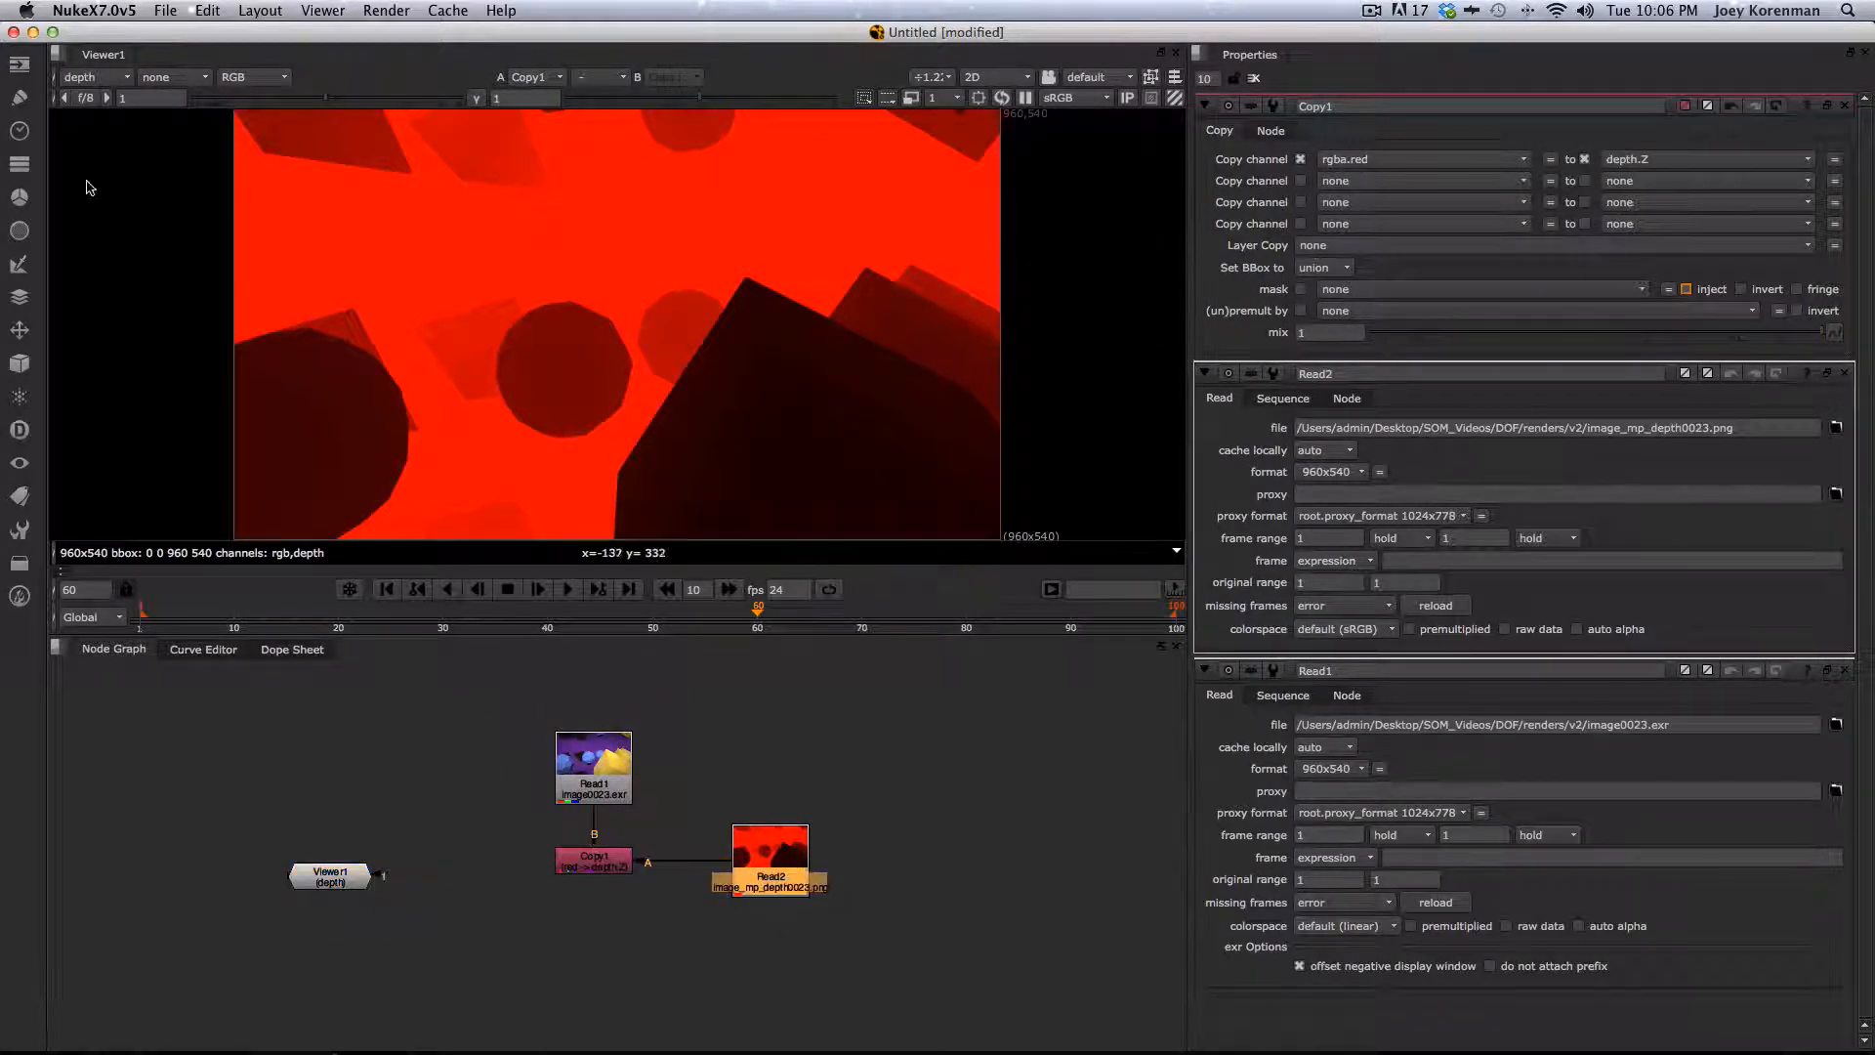
left_click(94, 77)
left_click(96, 140)
- Add a ZDefocus node below the Copy node and view its output
left_click(610, 861)
key("Tab")
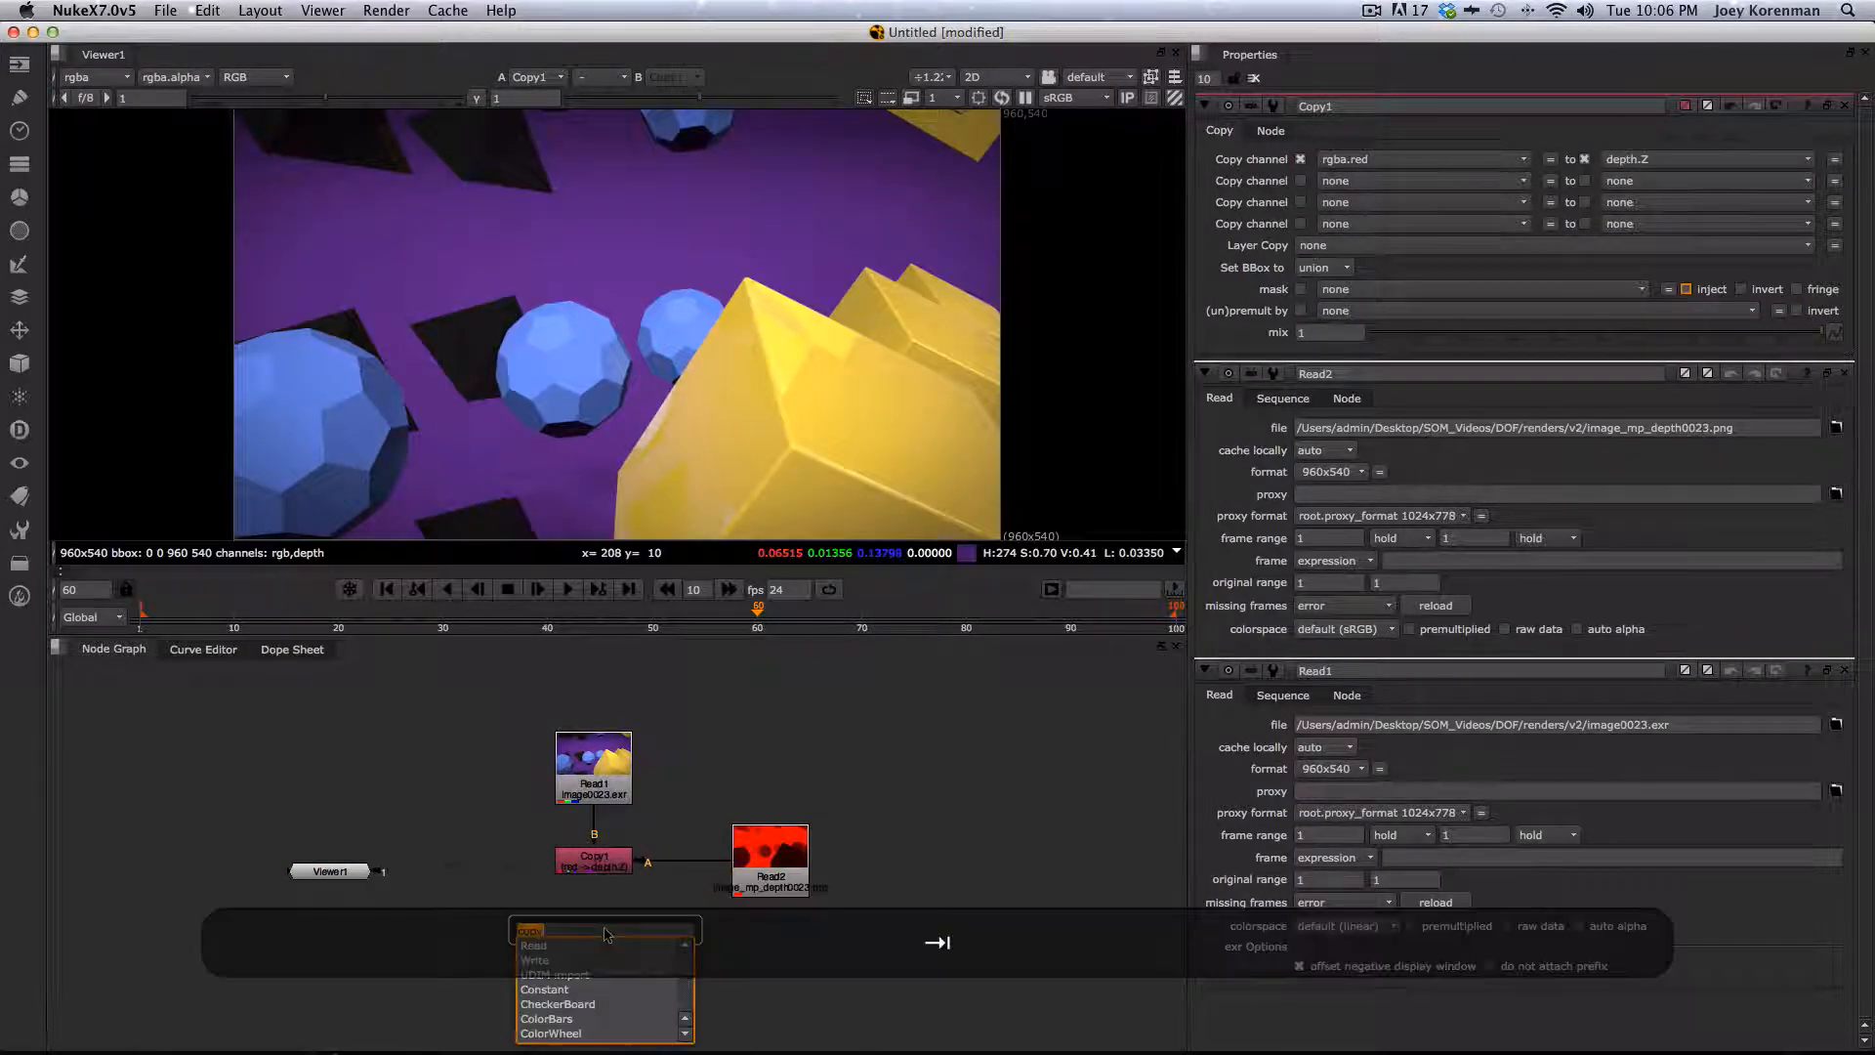
type("z")
key("Return")
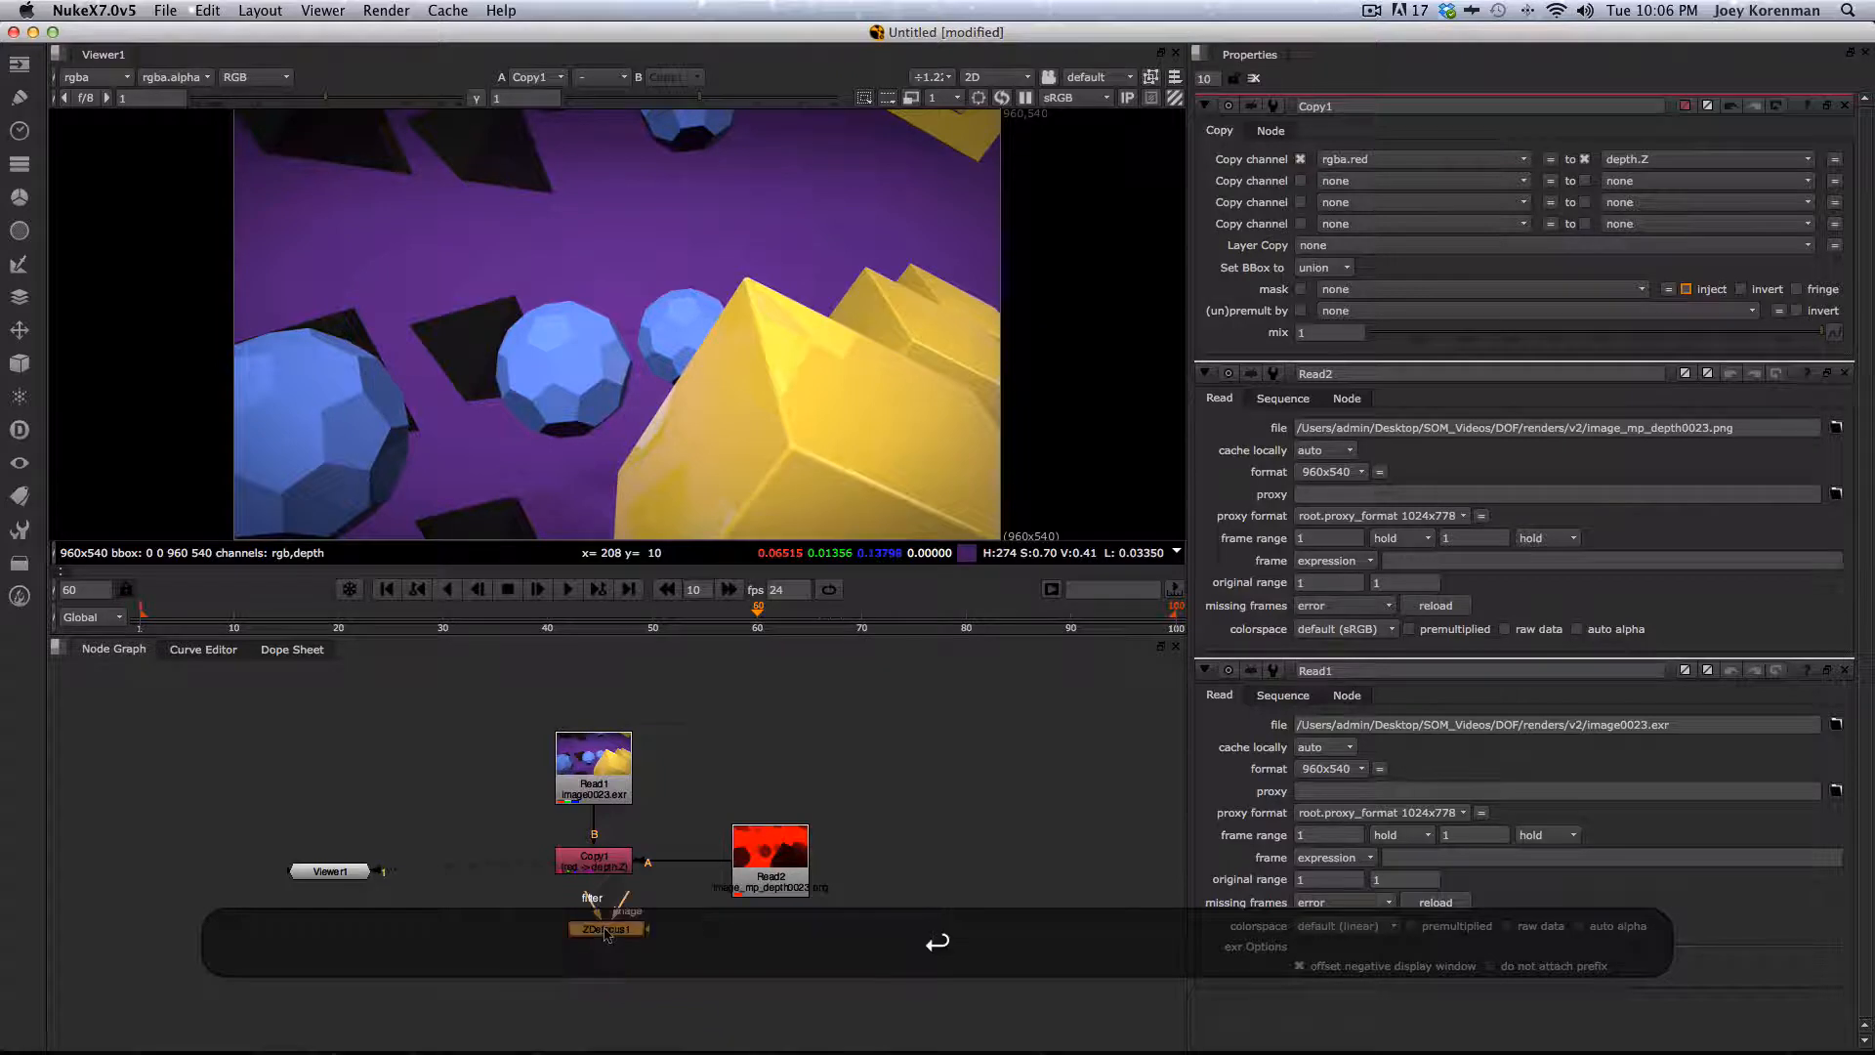
left_click_drag(603, 943, 602, 926)
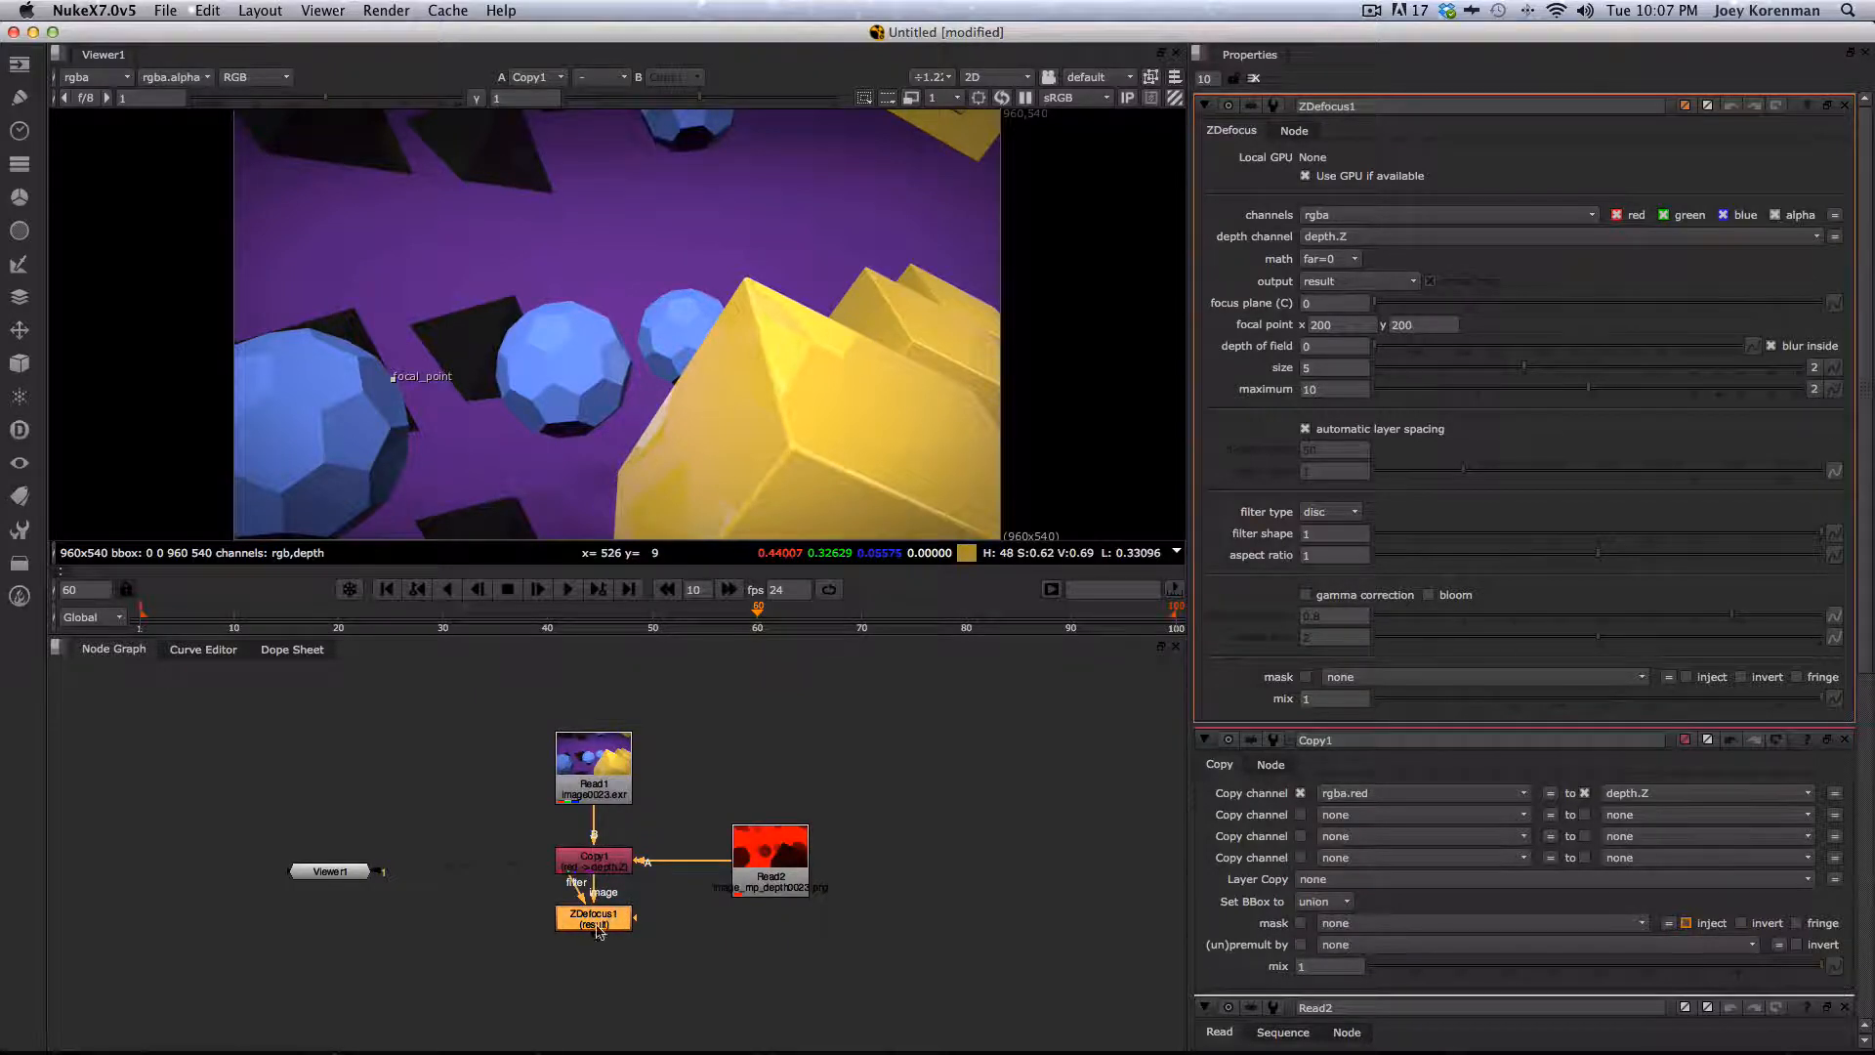
key("1")
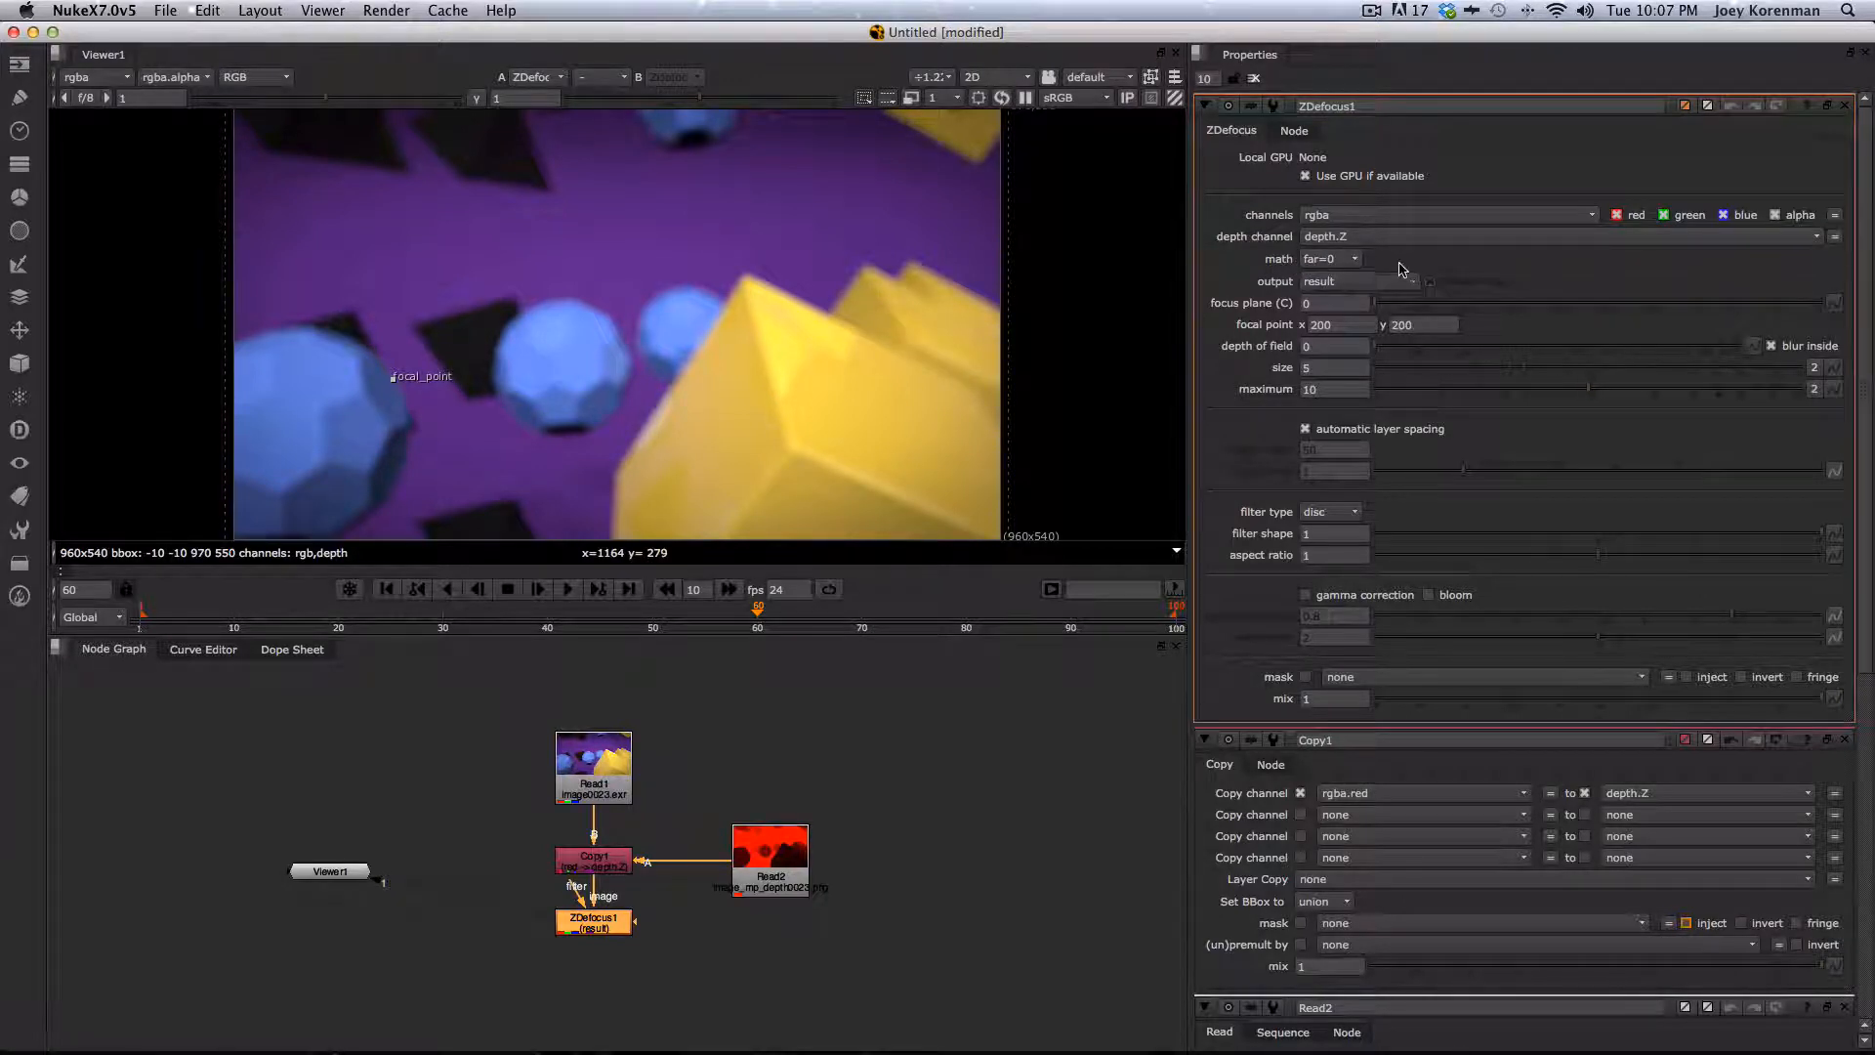
- Set the ZDefocus math to far=1 and move the focal point onto the front of the yellow shape
left_click(1340, 260)
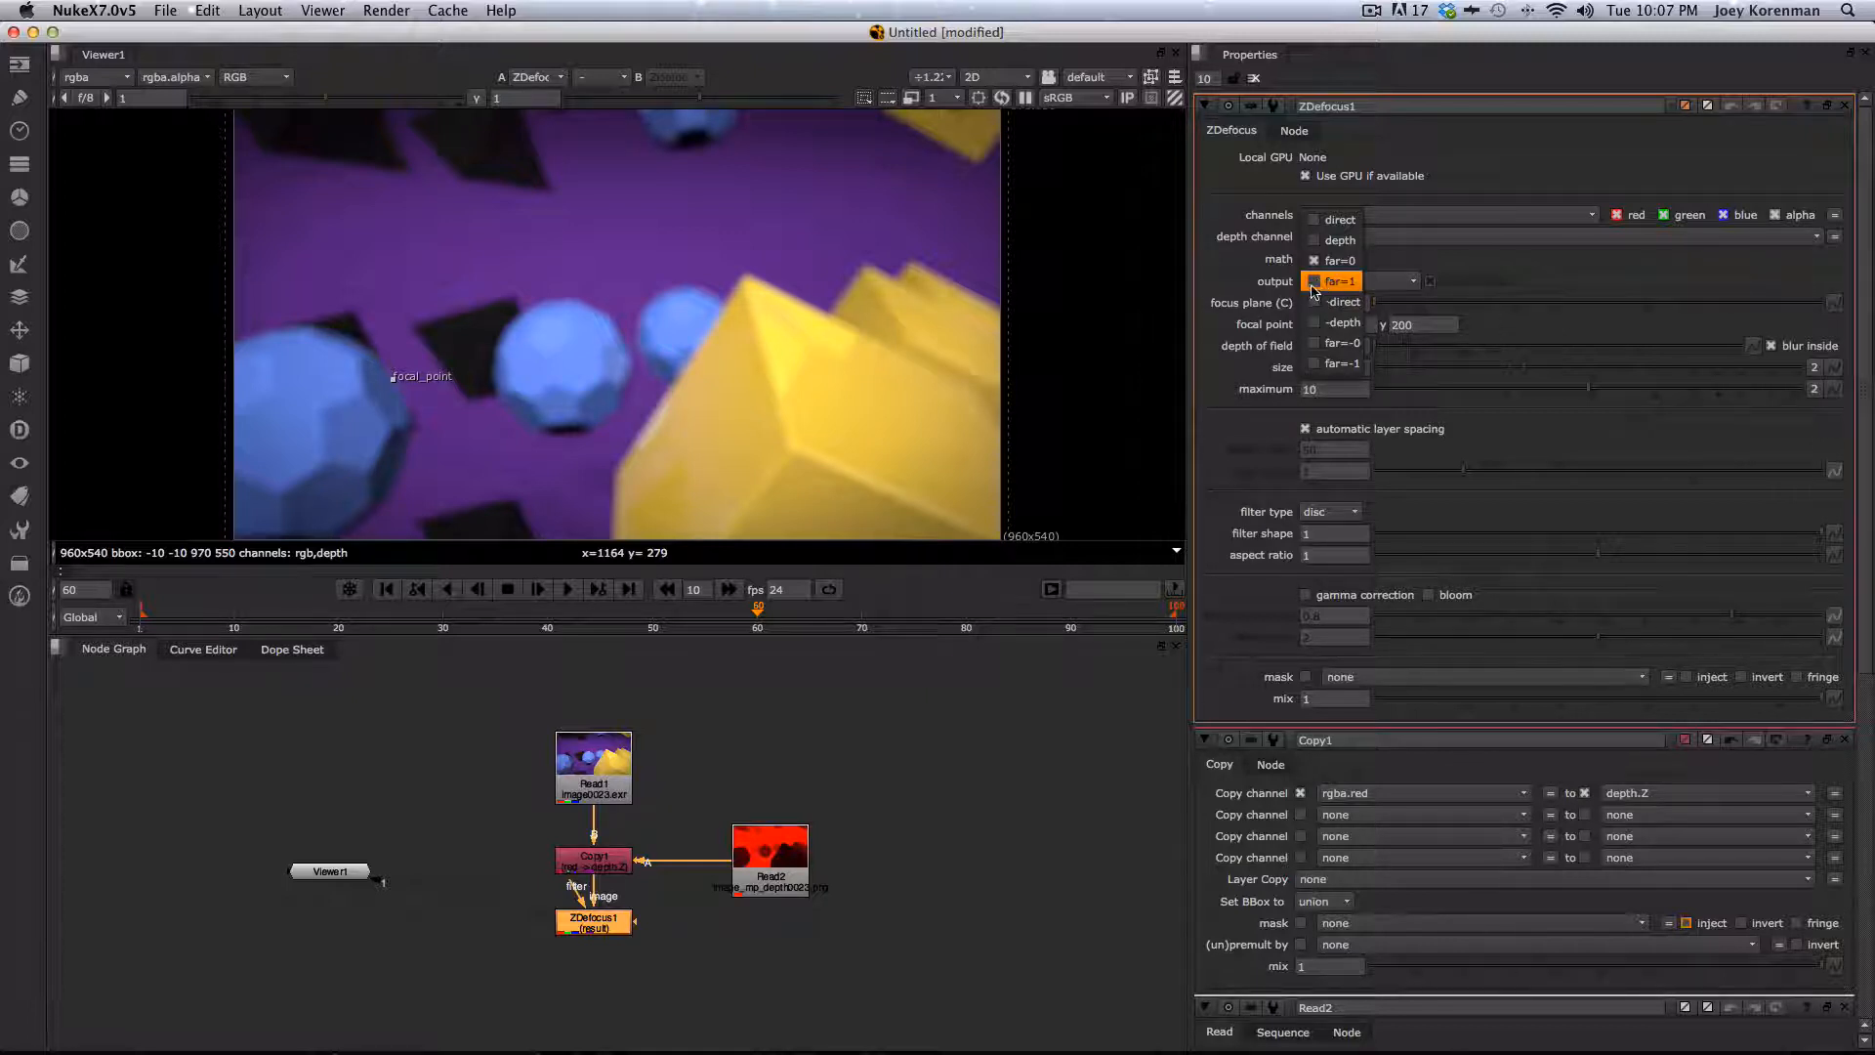
left_click(1315, 285)
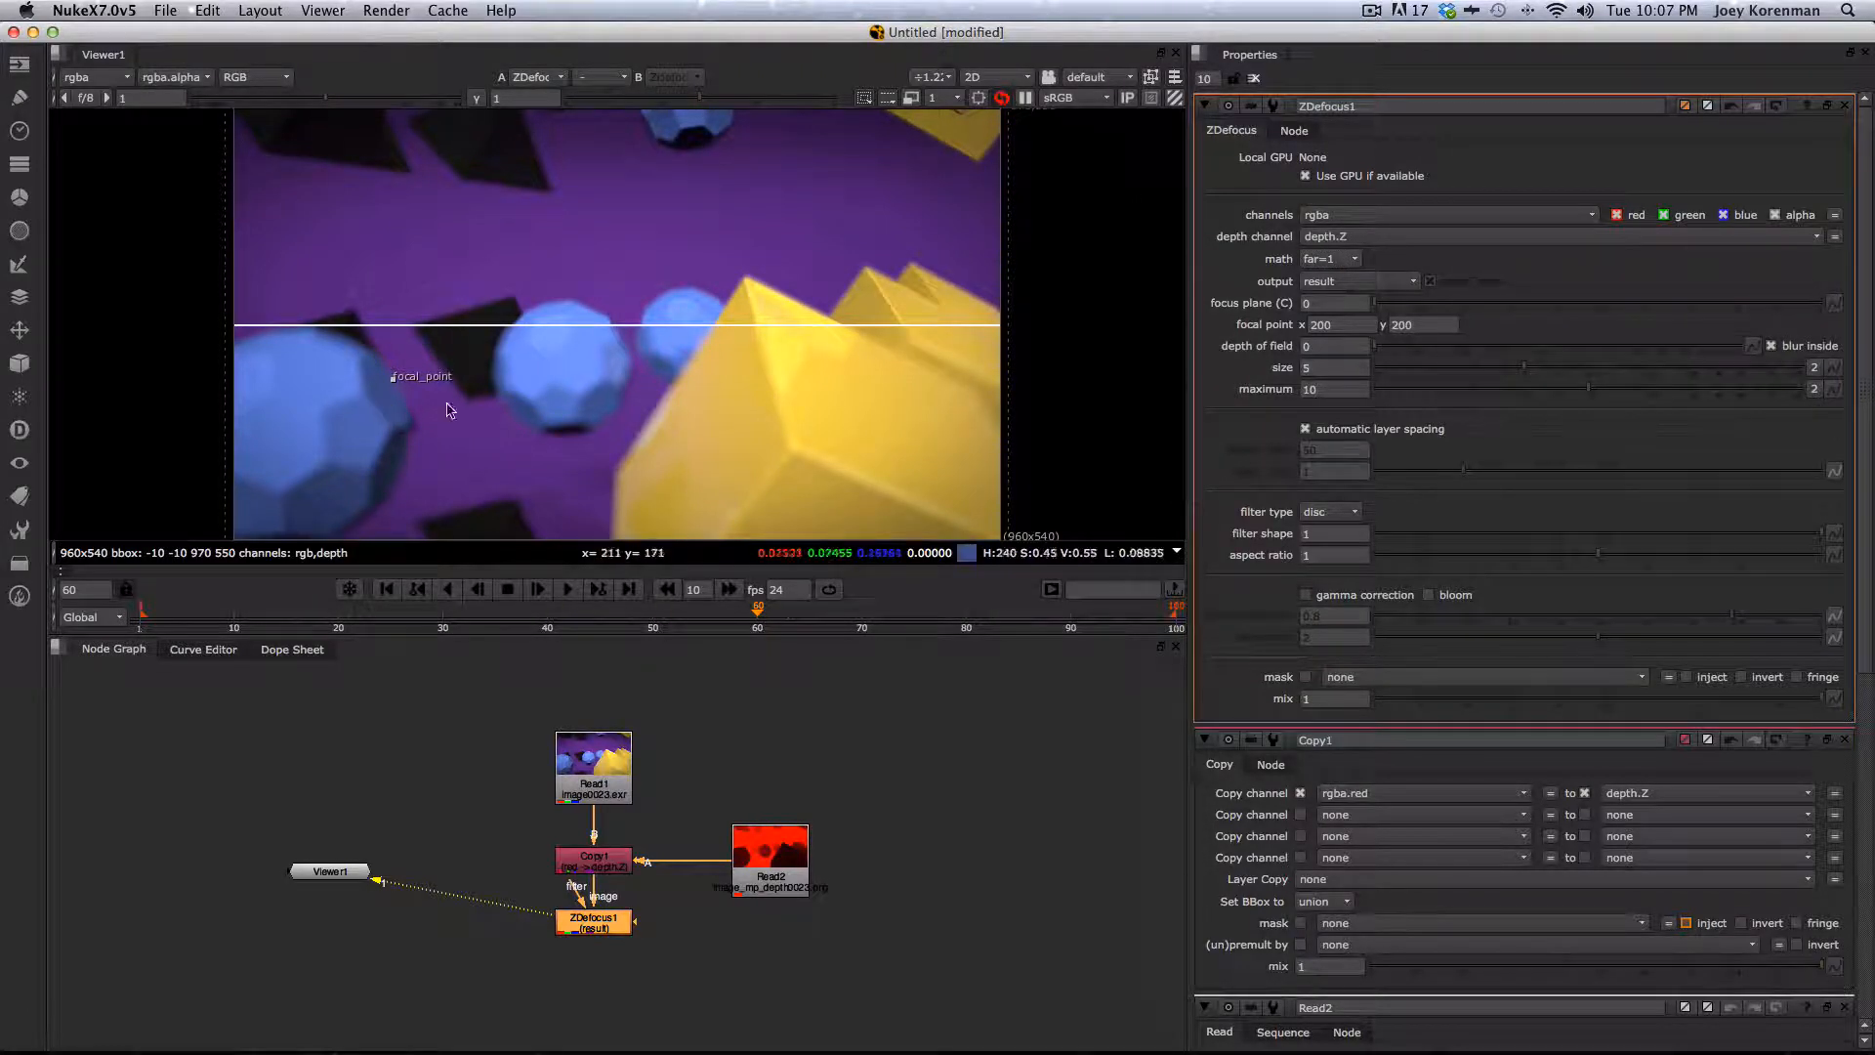
left_click_drag(394, 378, 790, 446)
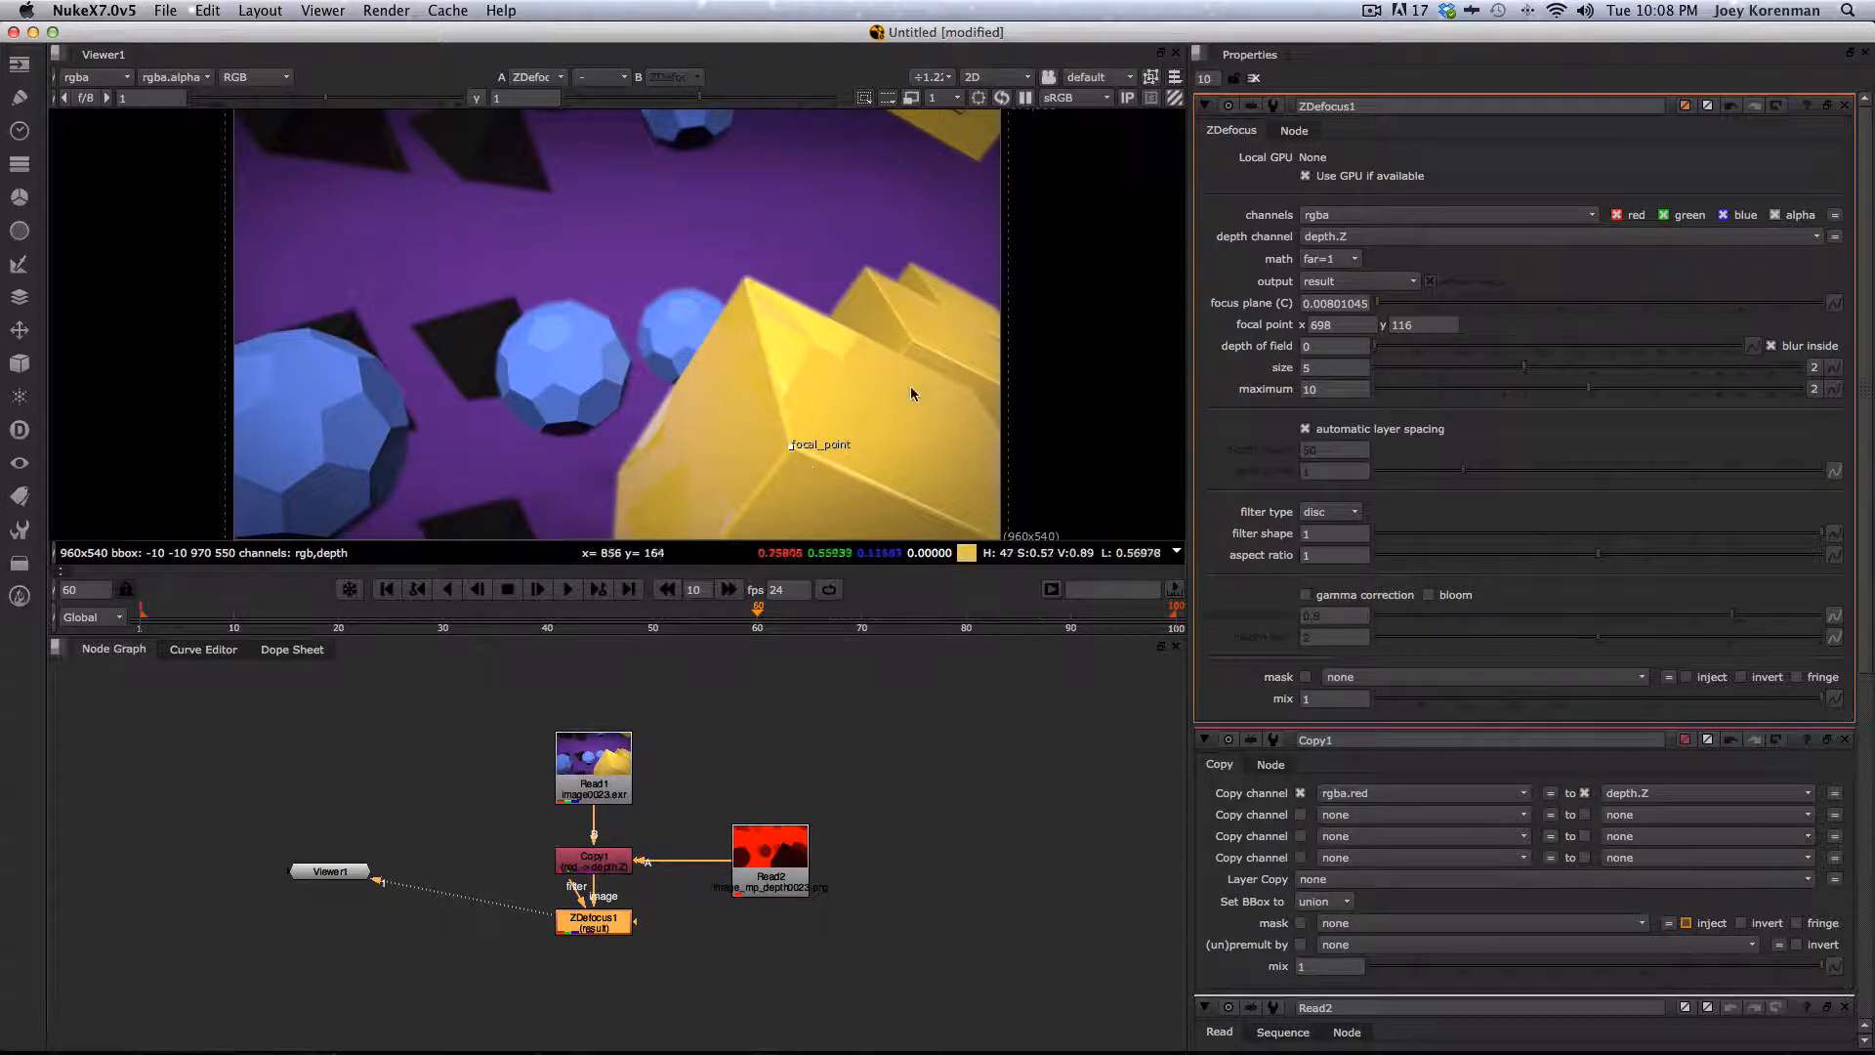
- Switch the ZDefocus output to focal plane setup and set the focus plane to 0.02
left_click(1341, 282)
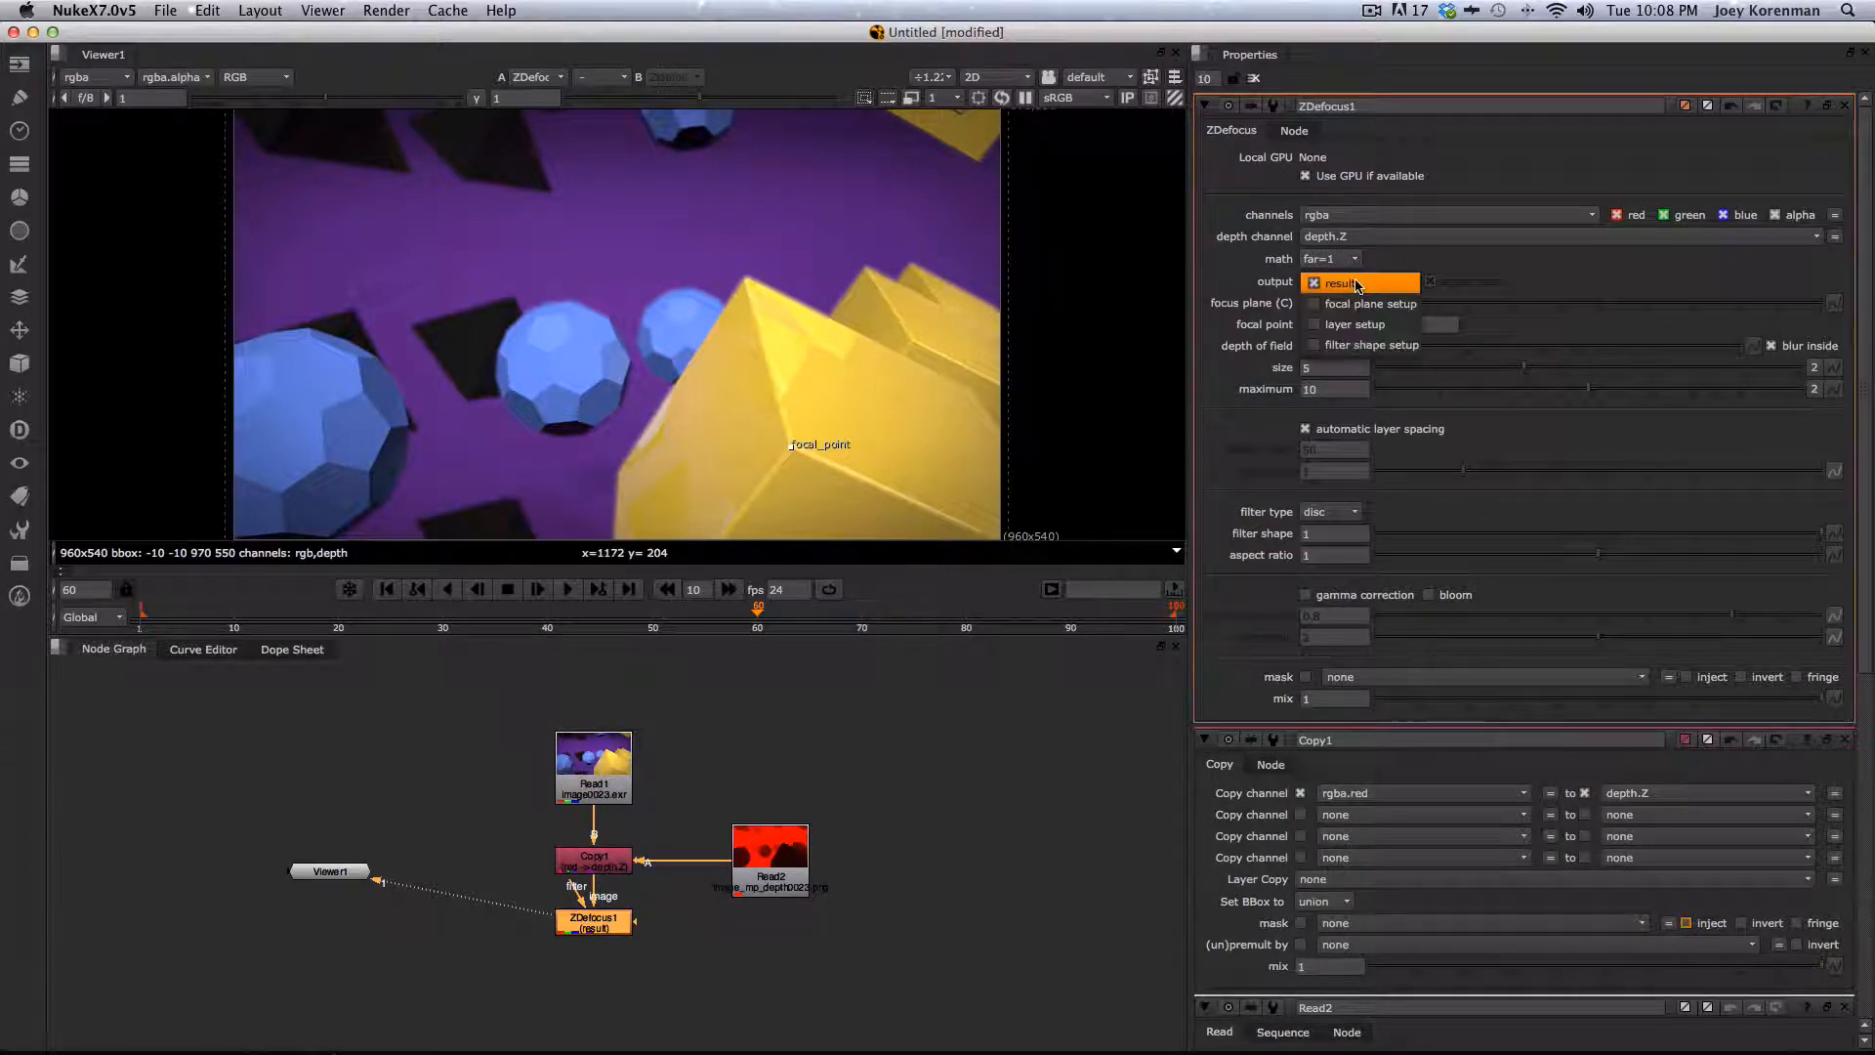
left_click(1360, 304)
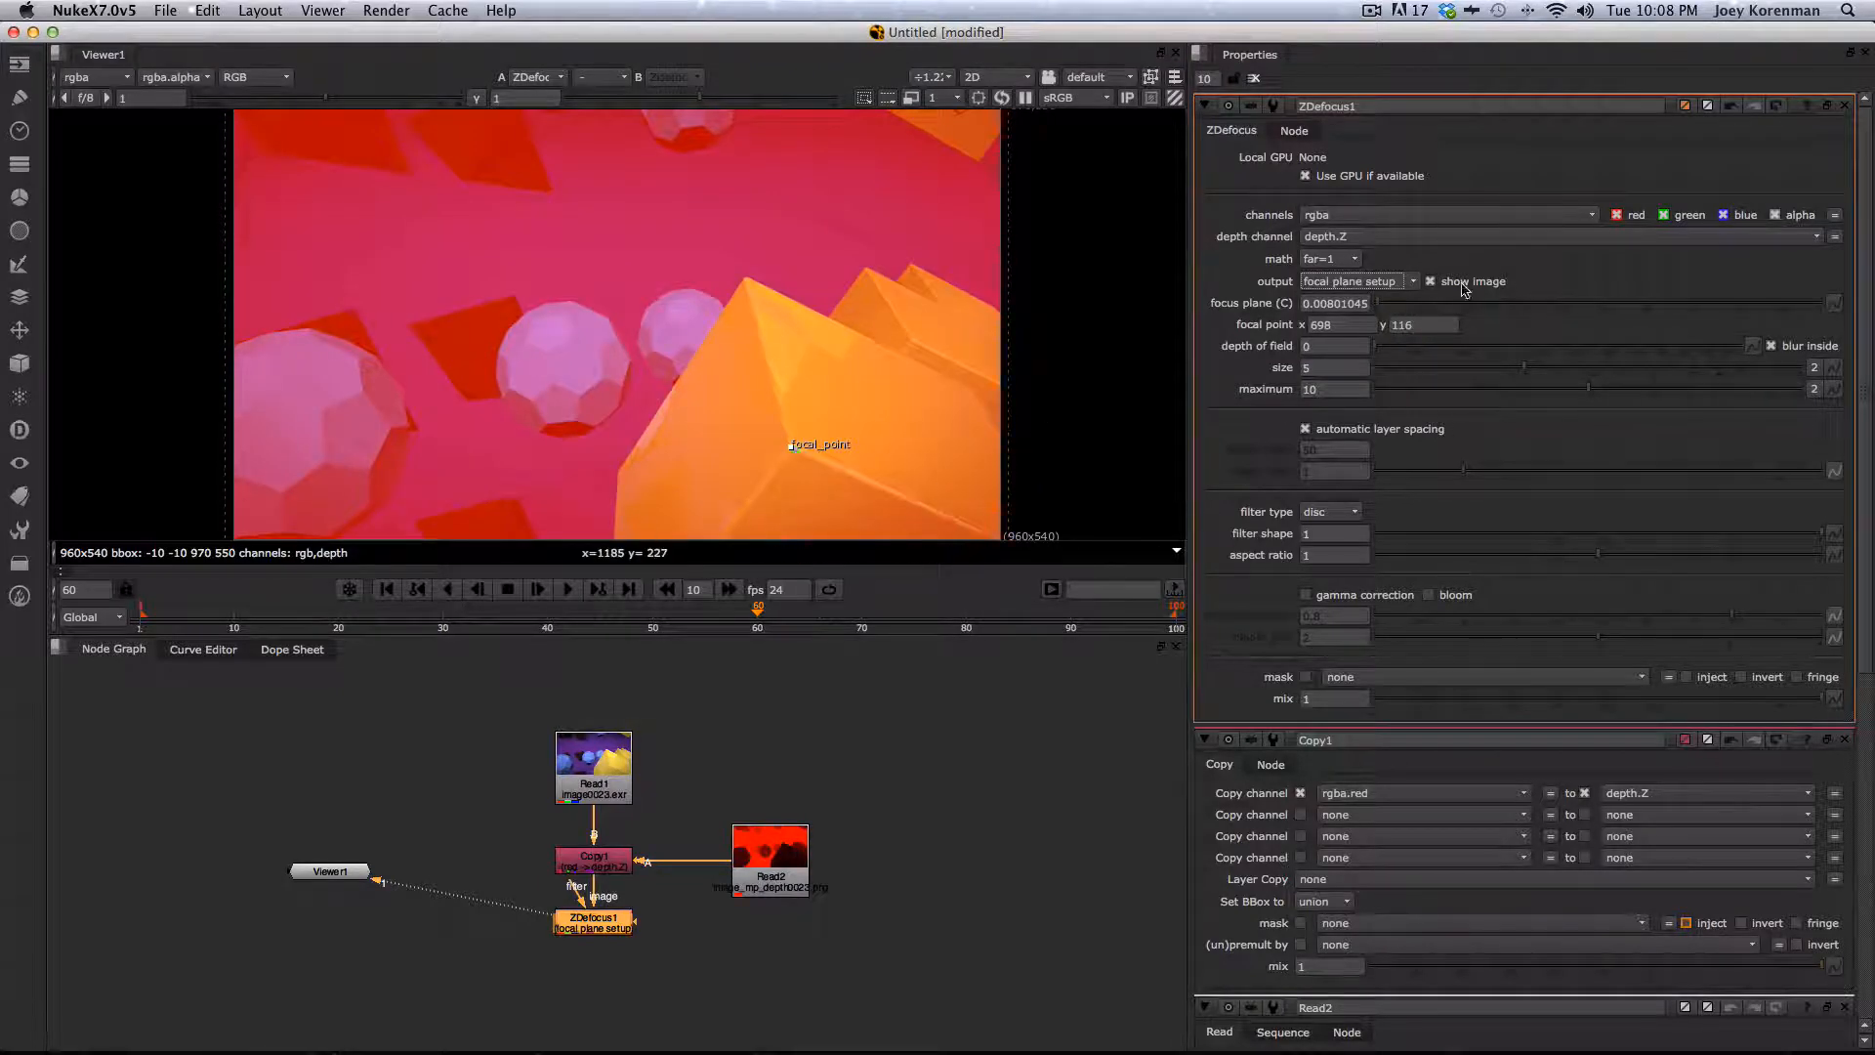
mouse_move(1381, 308)
left_mouse_down()
mouse_move(1410, 303)
mouse_move(1384, 310)
left_mouse_up()
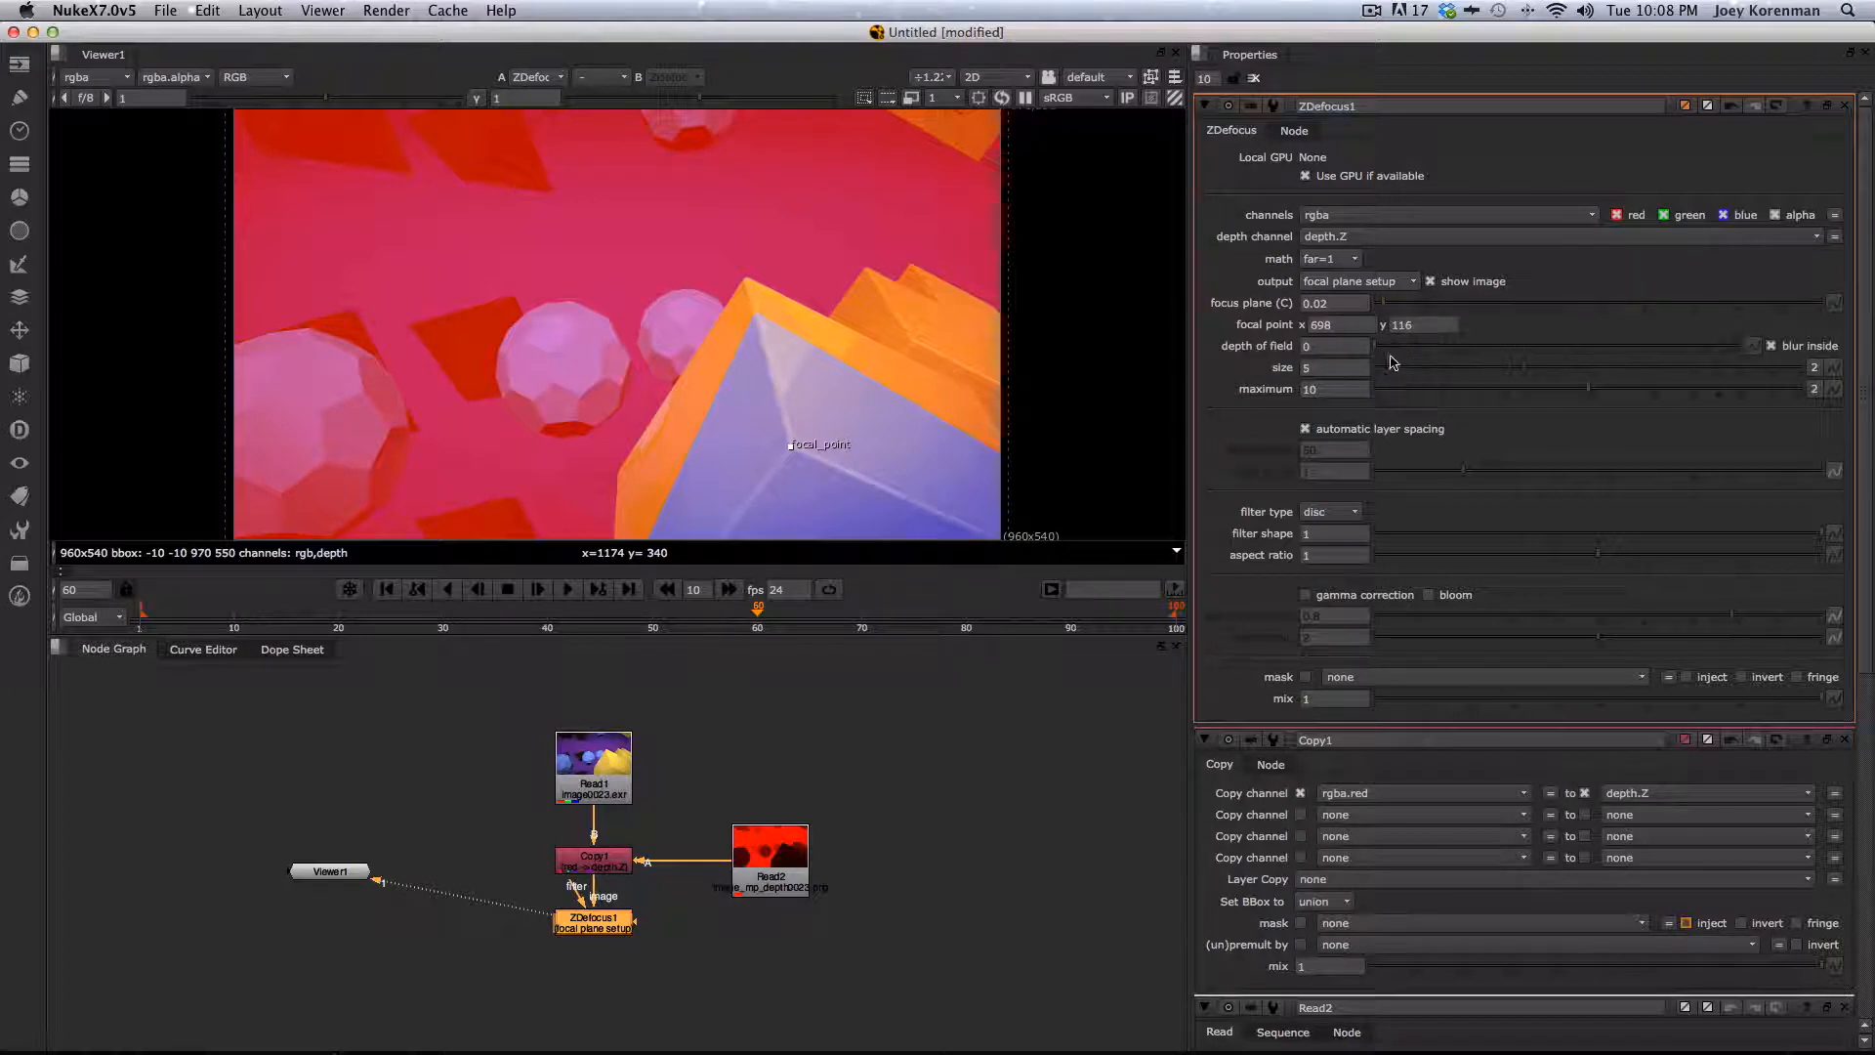
- Set the depth of field to about 0.076 and the focus plane to 0.05
left_click_drag(1377, 352, 1475, 344)
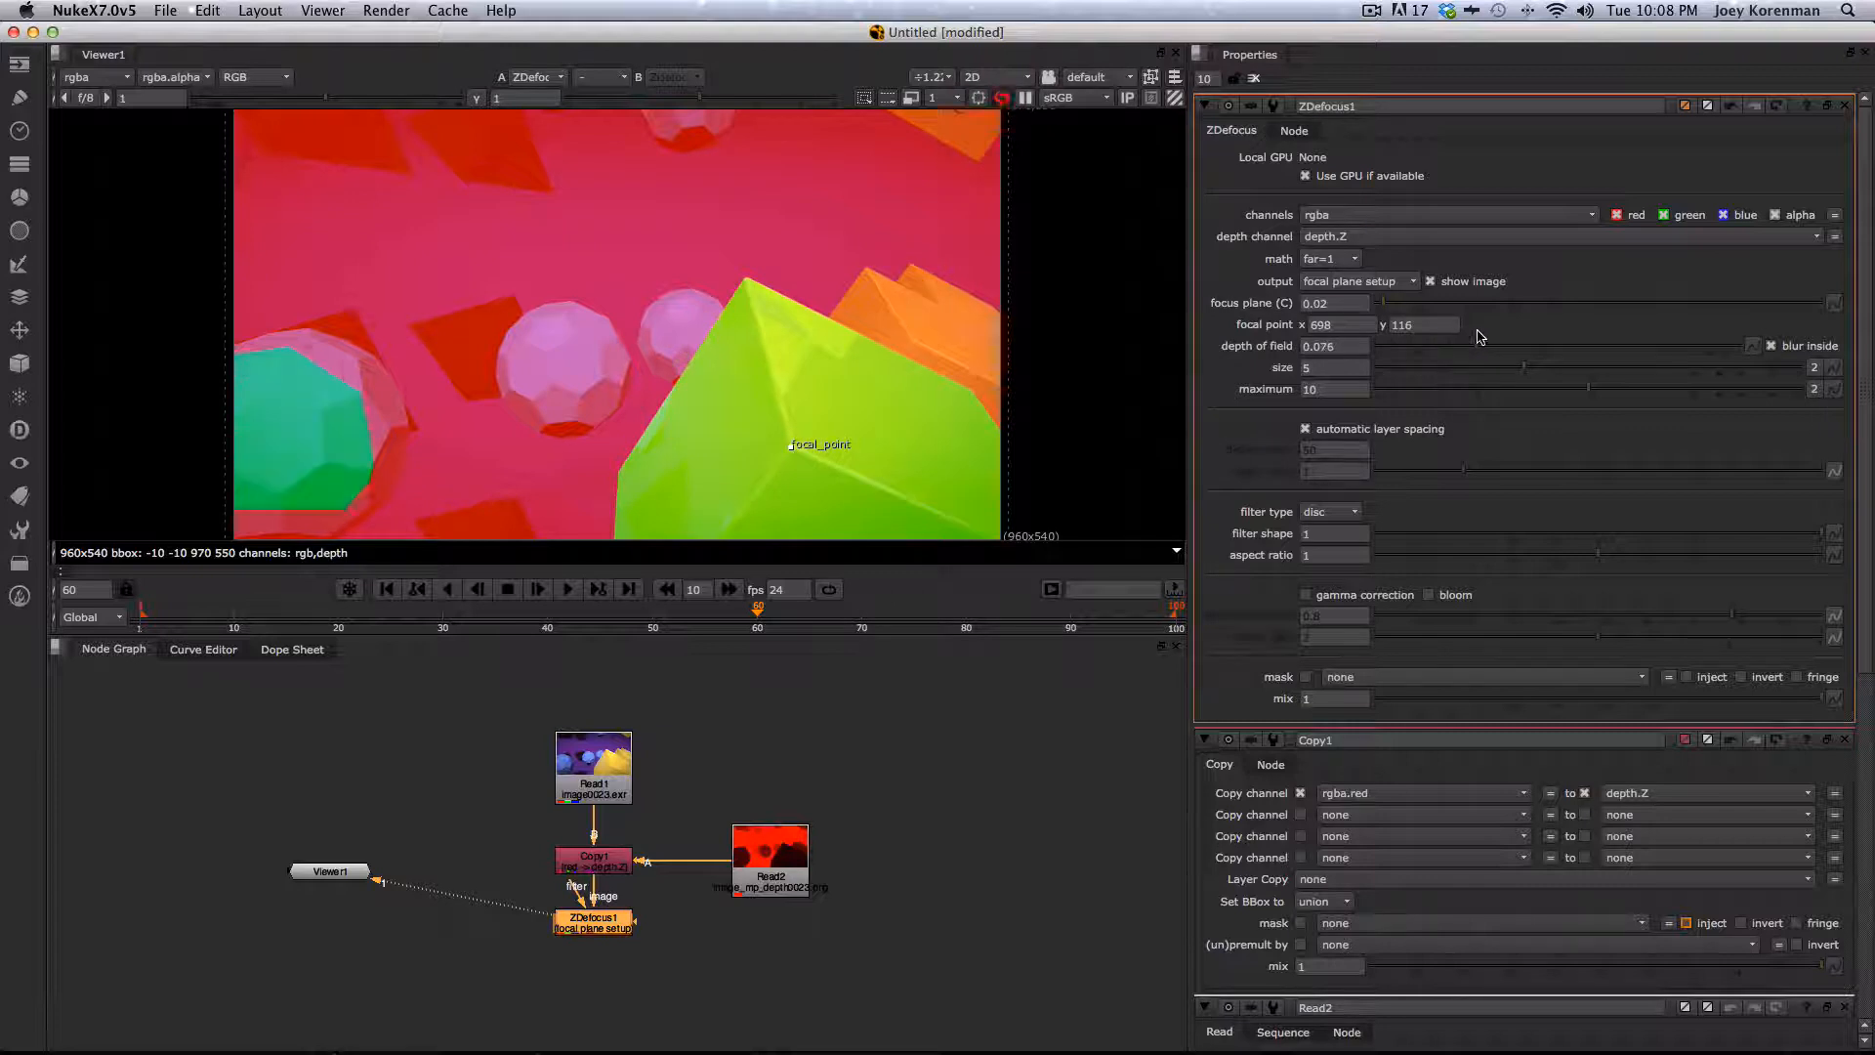
left_click_drag(1383, 303, 1398, 306)
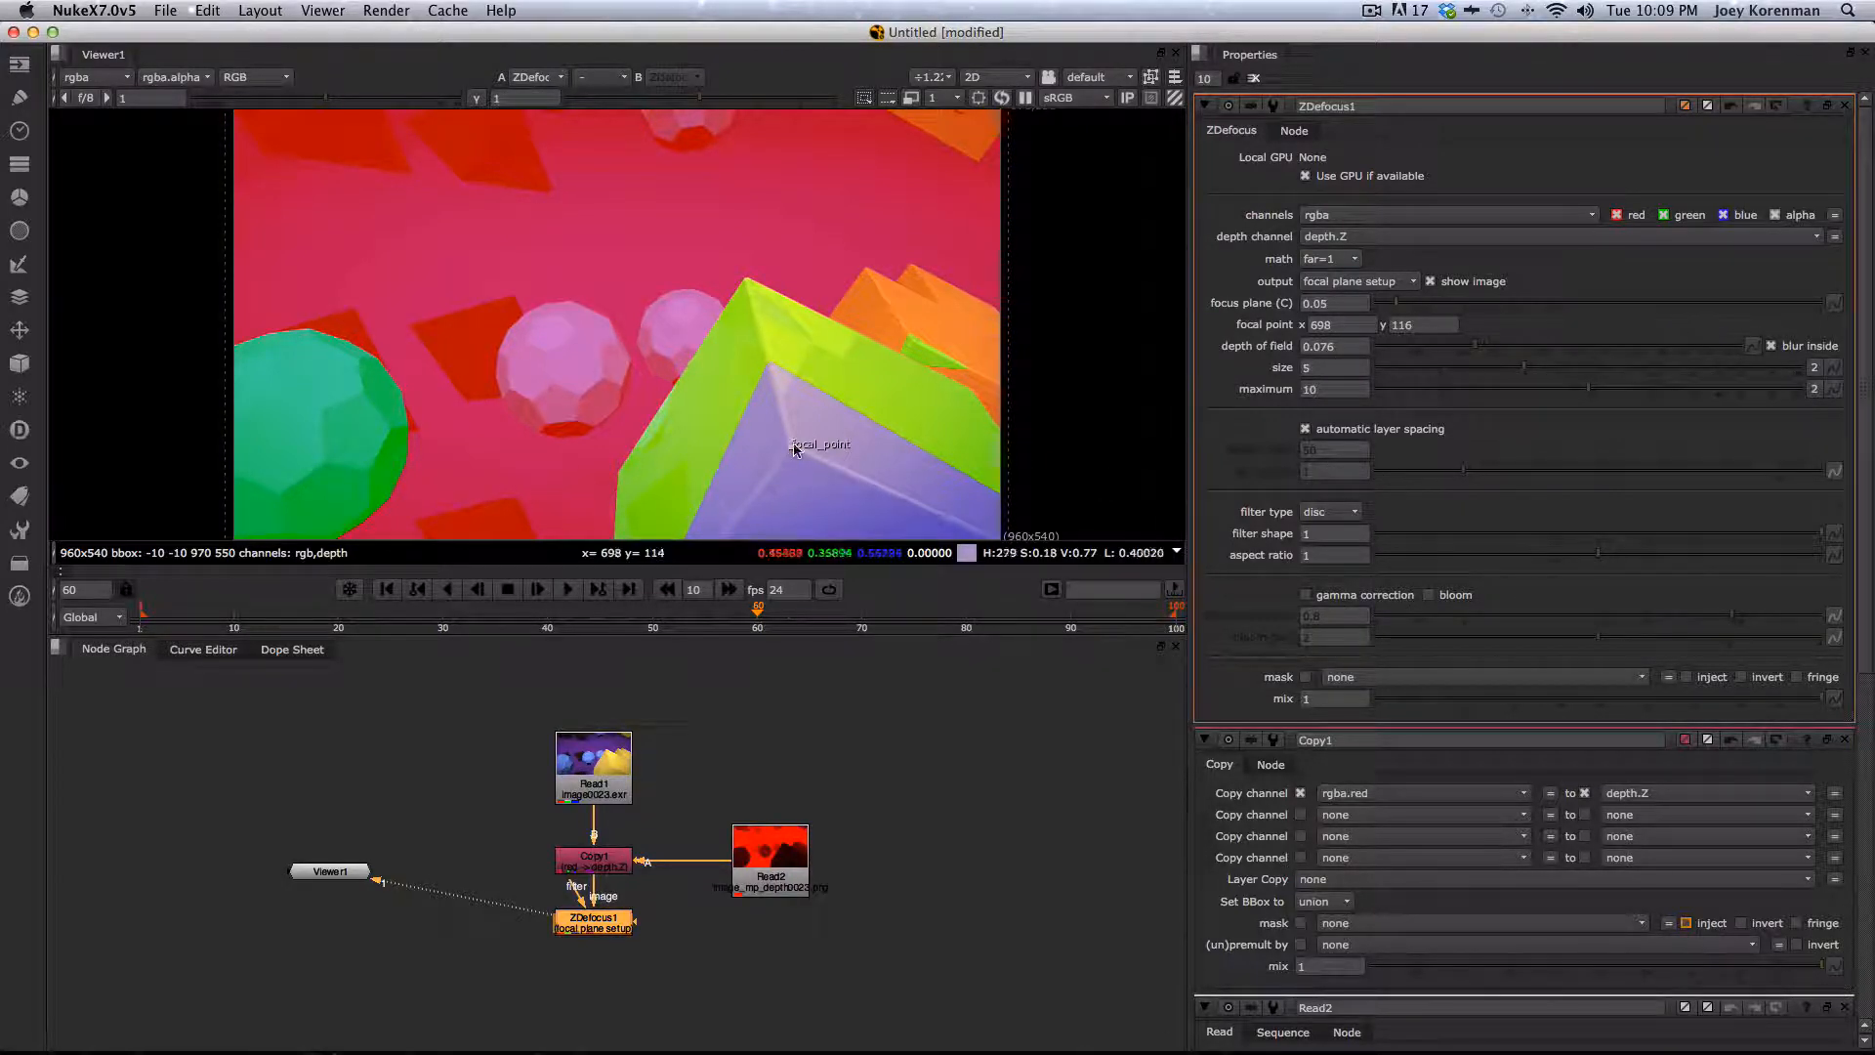
- Nudge the ZDefocus focal point on the yellow shape and set the depth of field to about 0.023
left_click_drag(793, 450, 793, 454)
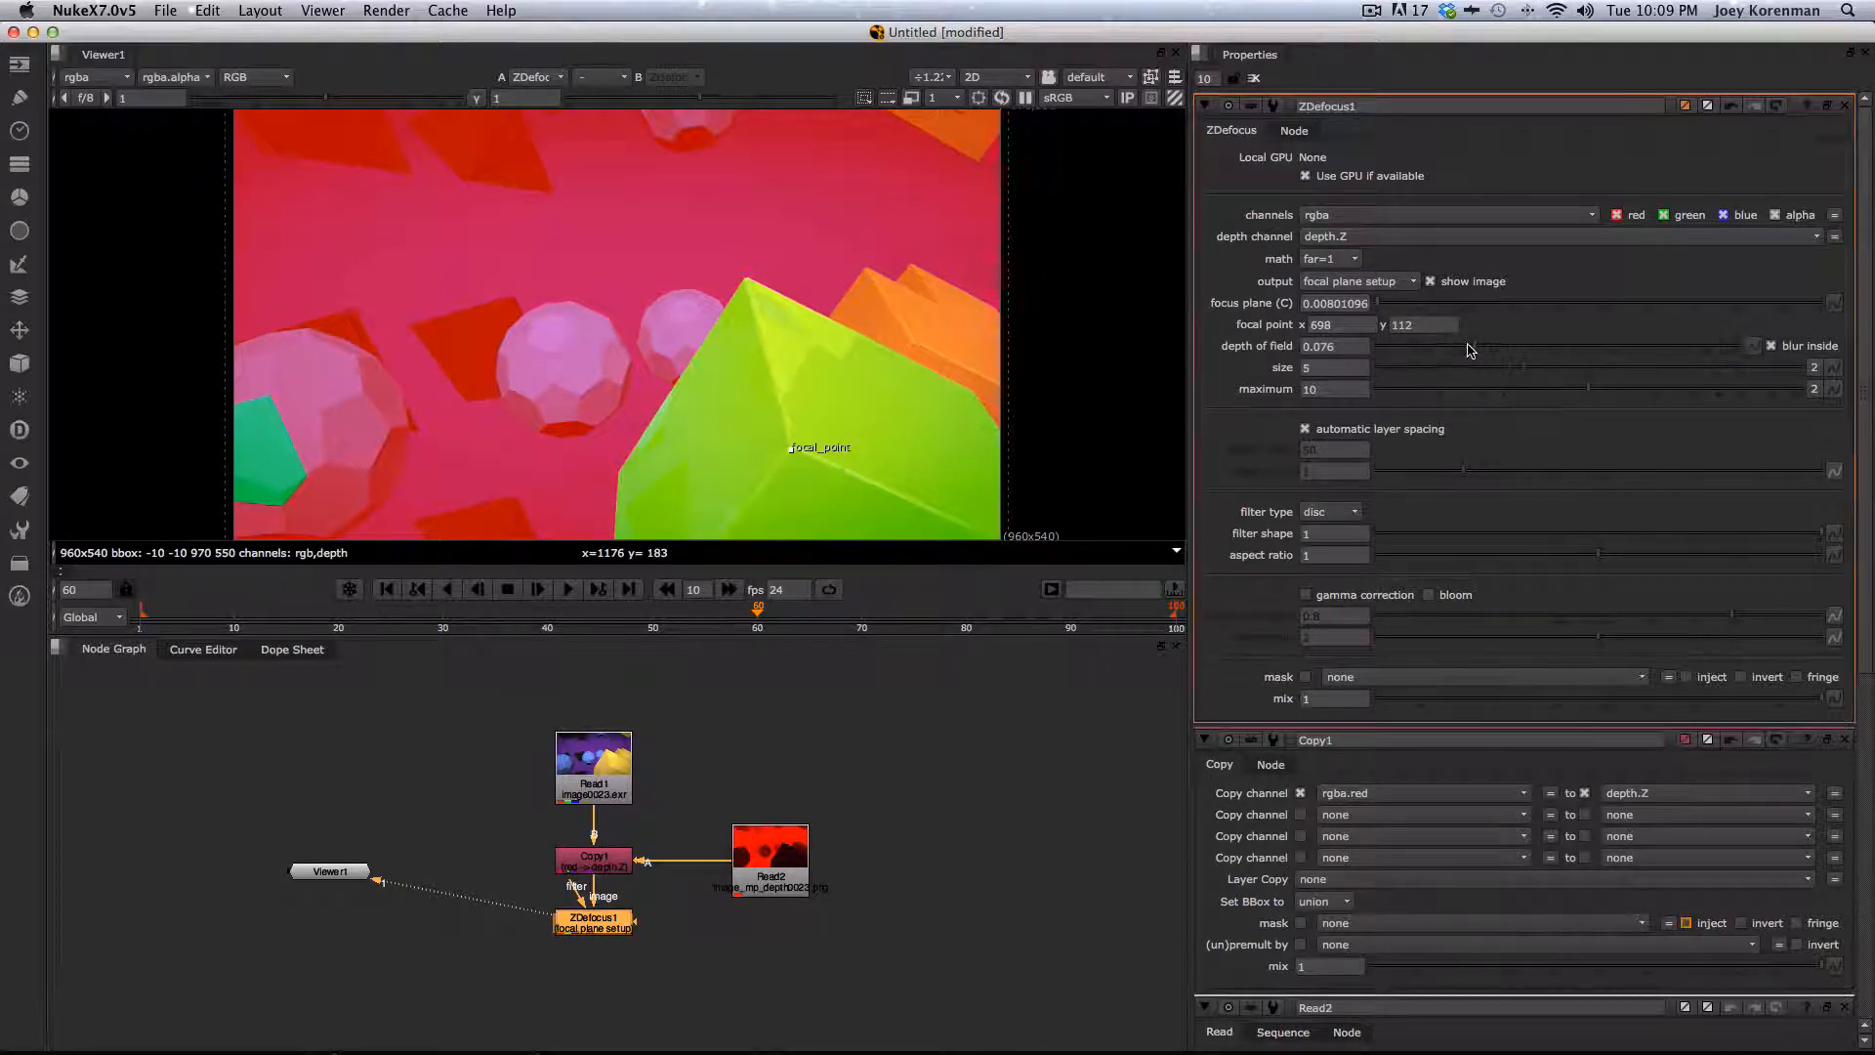
left_click_drag(1471, 350, 1429, 354)
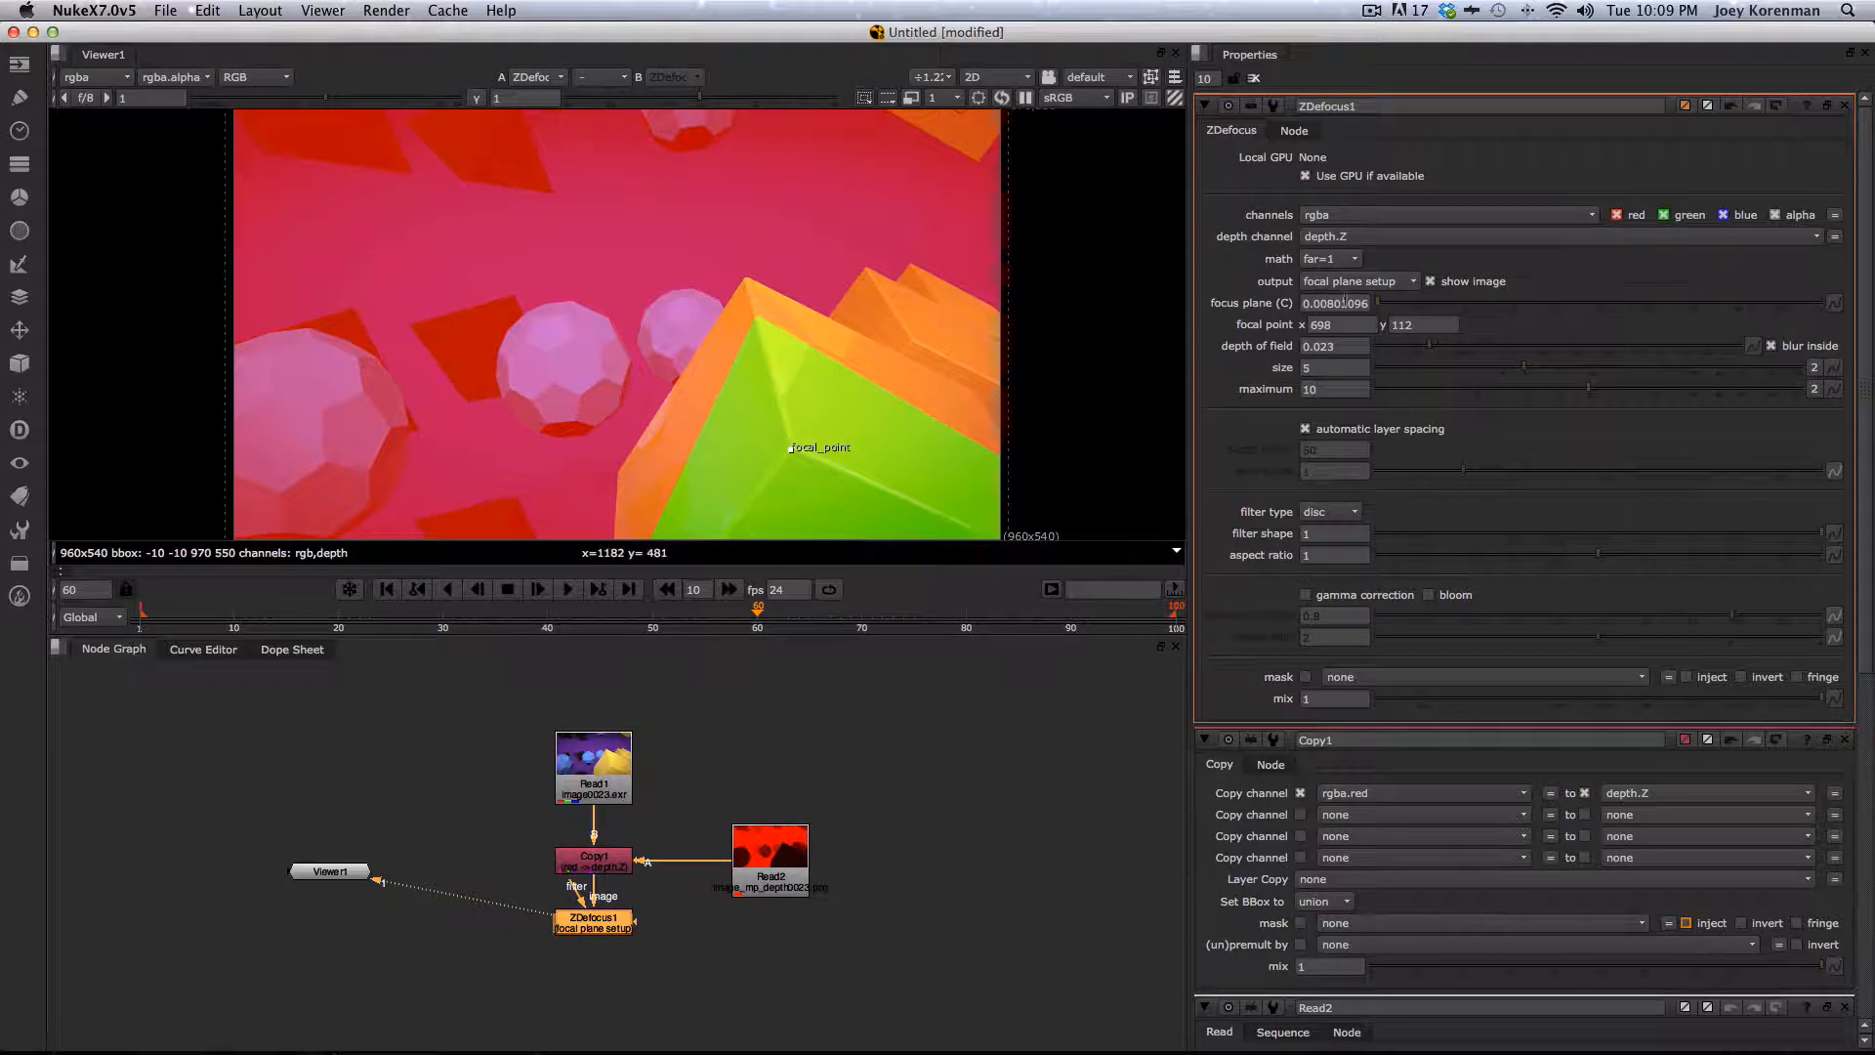
- Switch the ZDefocus output to result and set the blur size to 10 and the maximum to 20
left_click(1358, 281)
left_click(1348, 259)
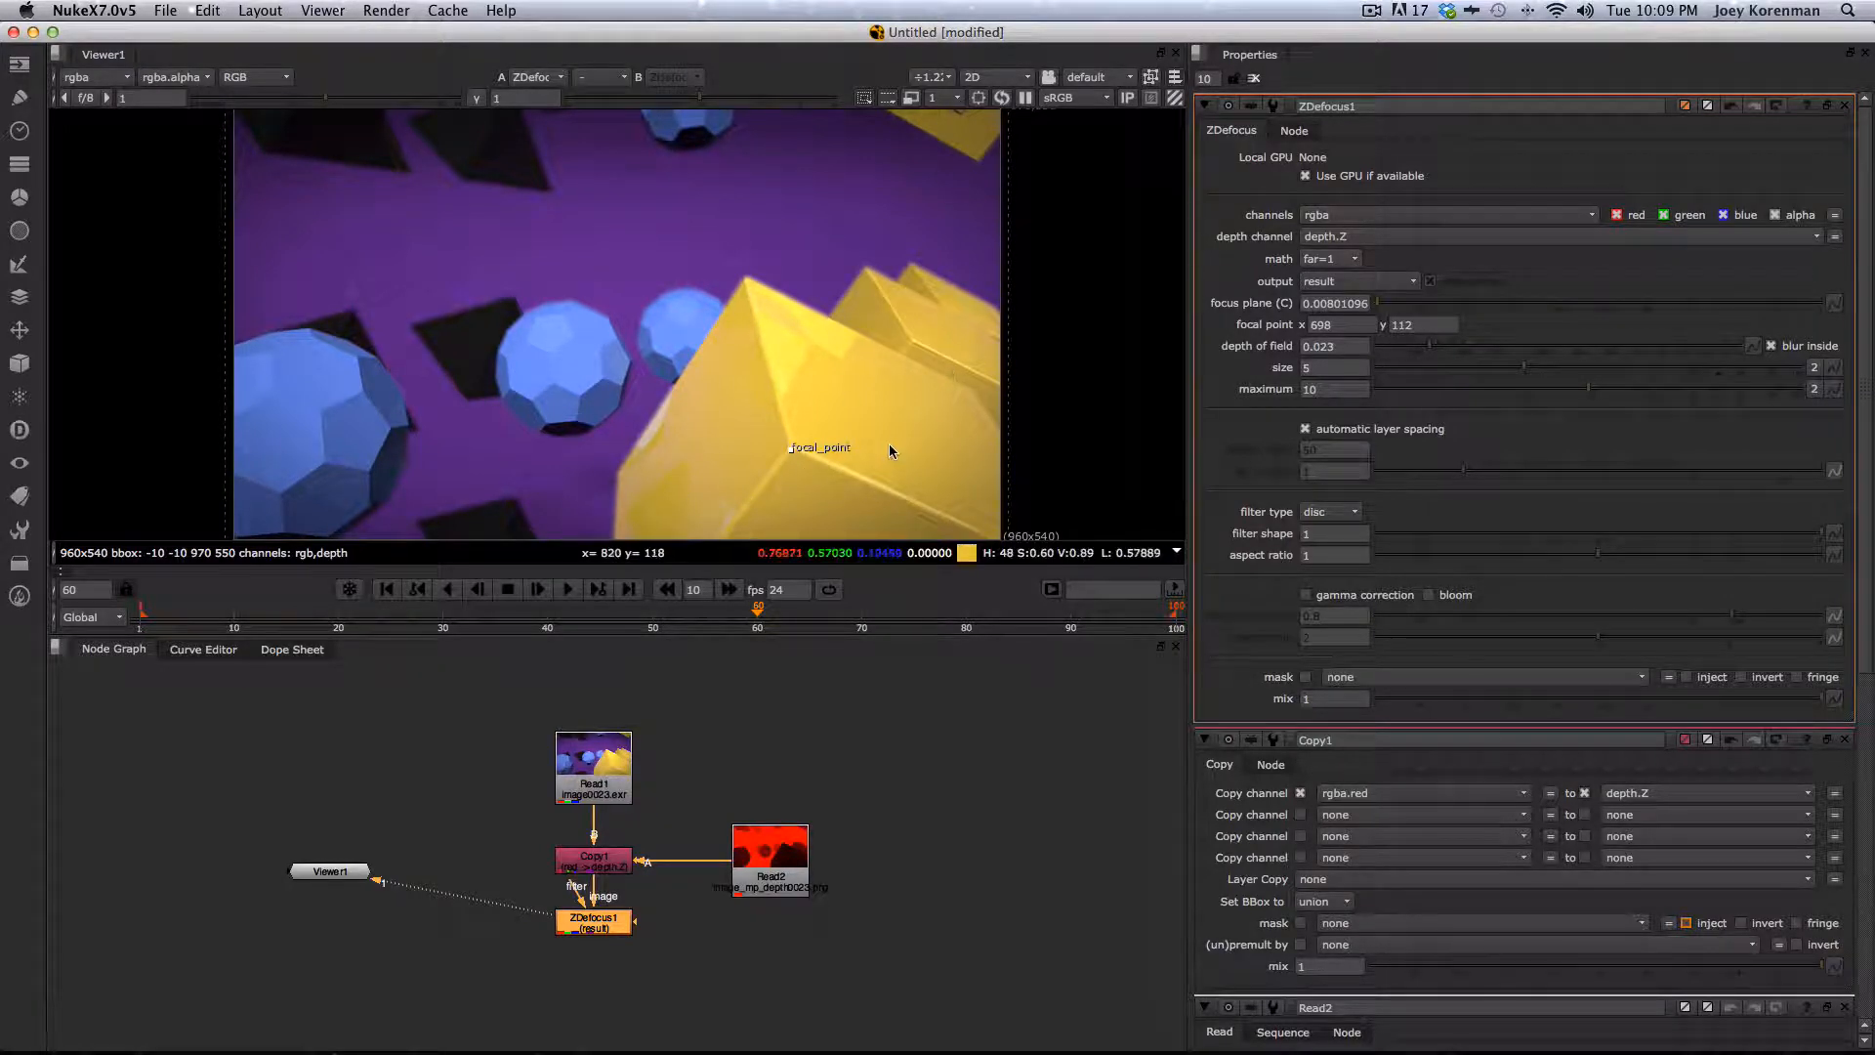
left_click(1318, 368)
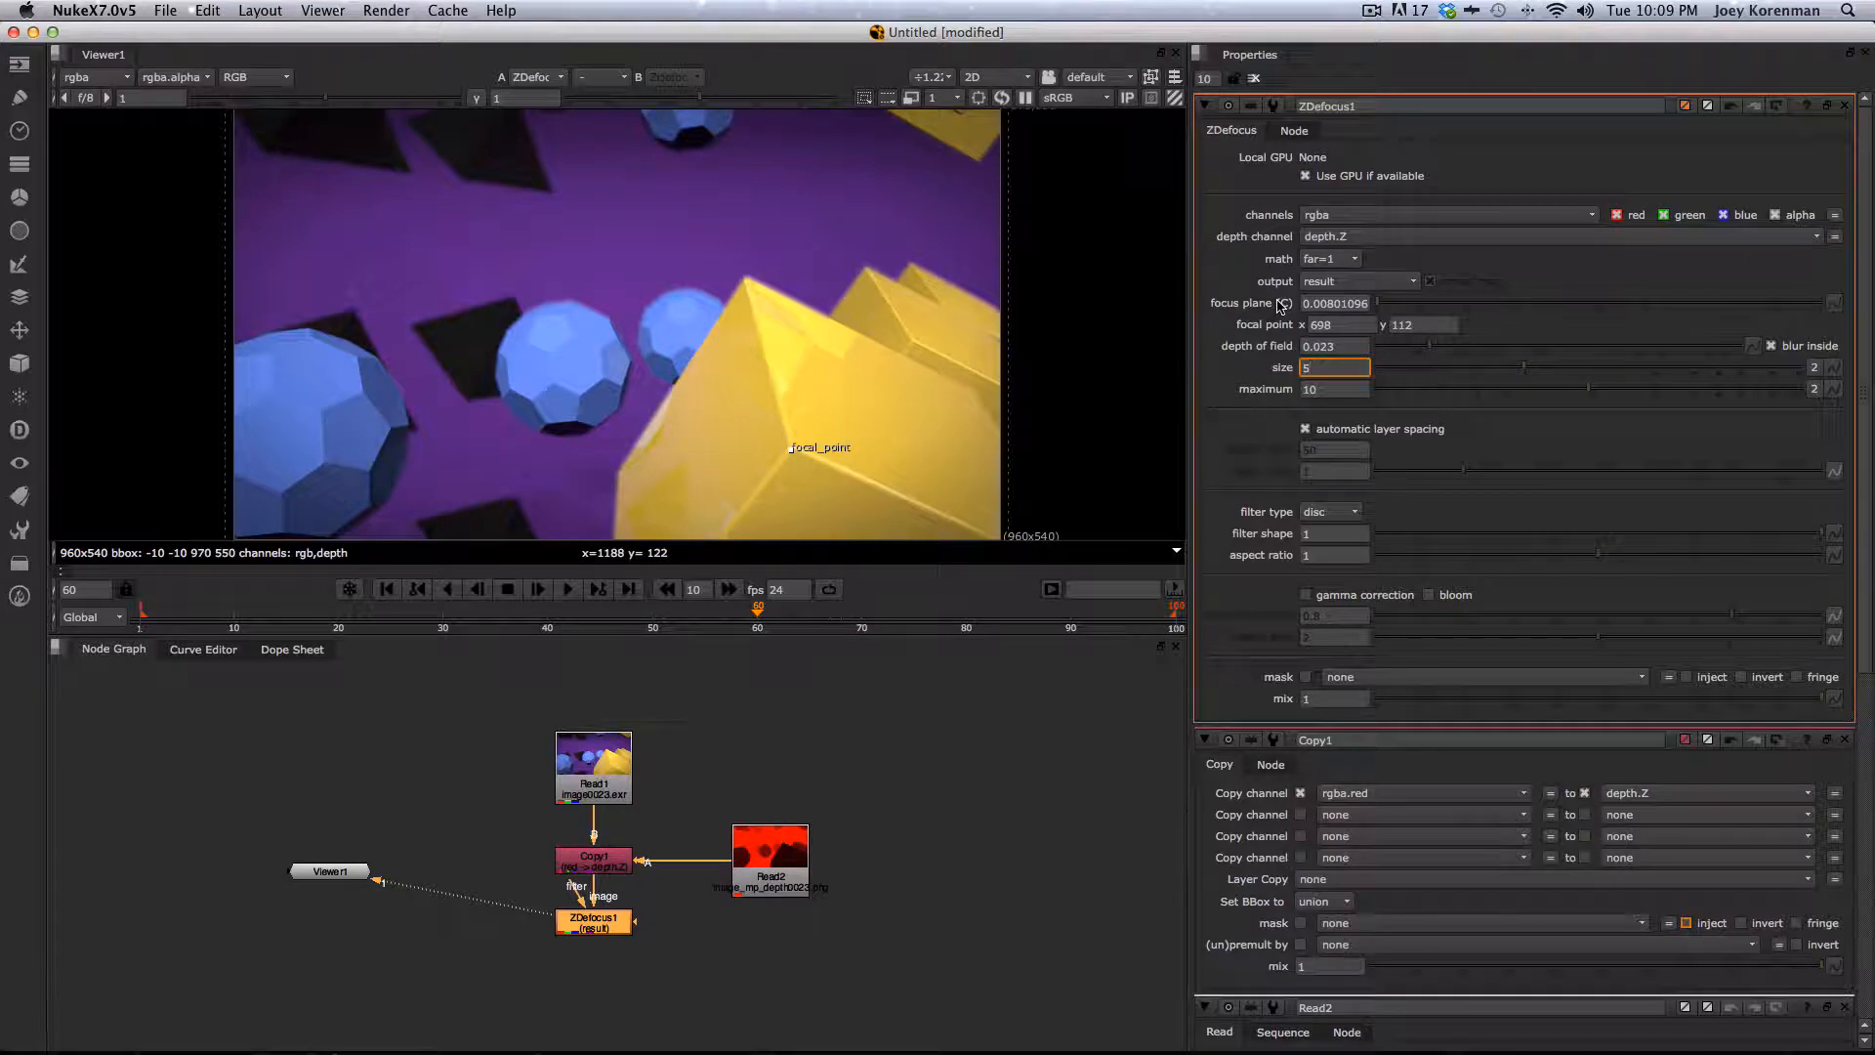
type("10")
key("Tab")
type("20")
key("Return")
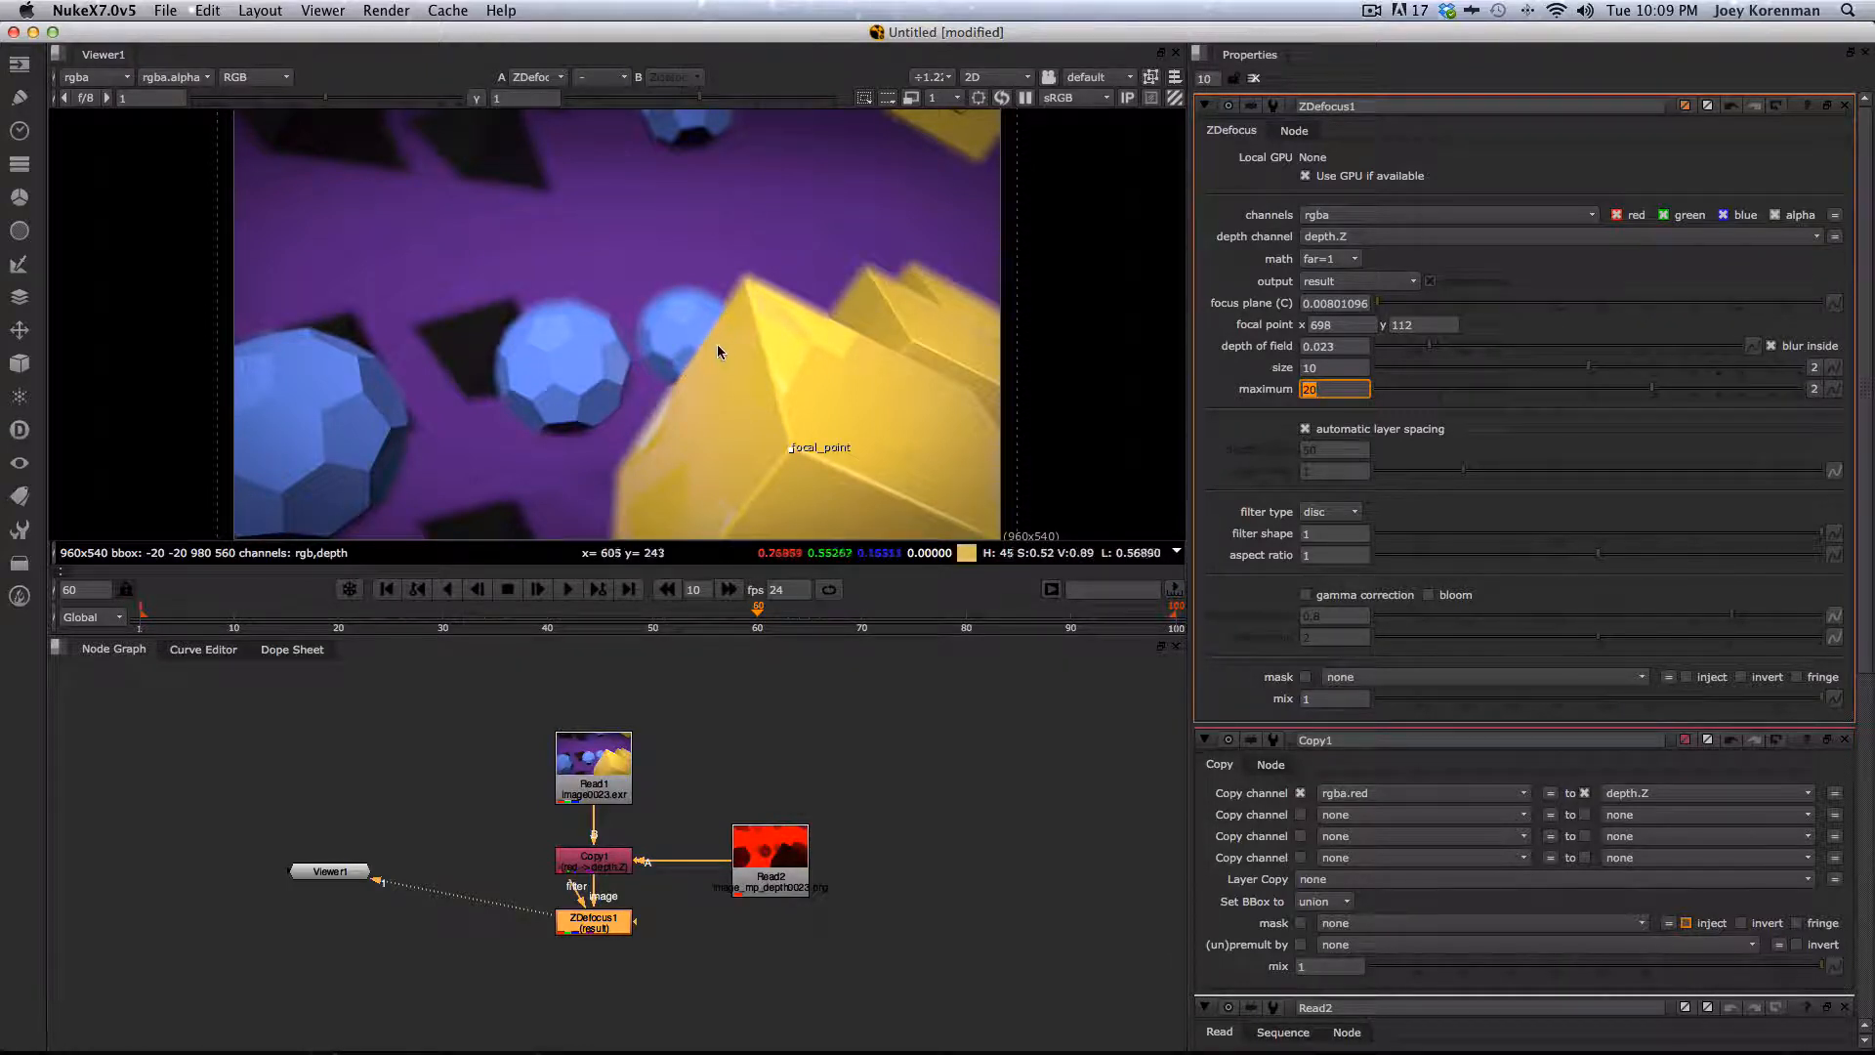
- Move the ZDefocus focal point onto the middle blue sphere
left_click_drag(791, 450, 682, 320)
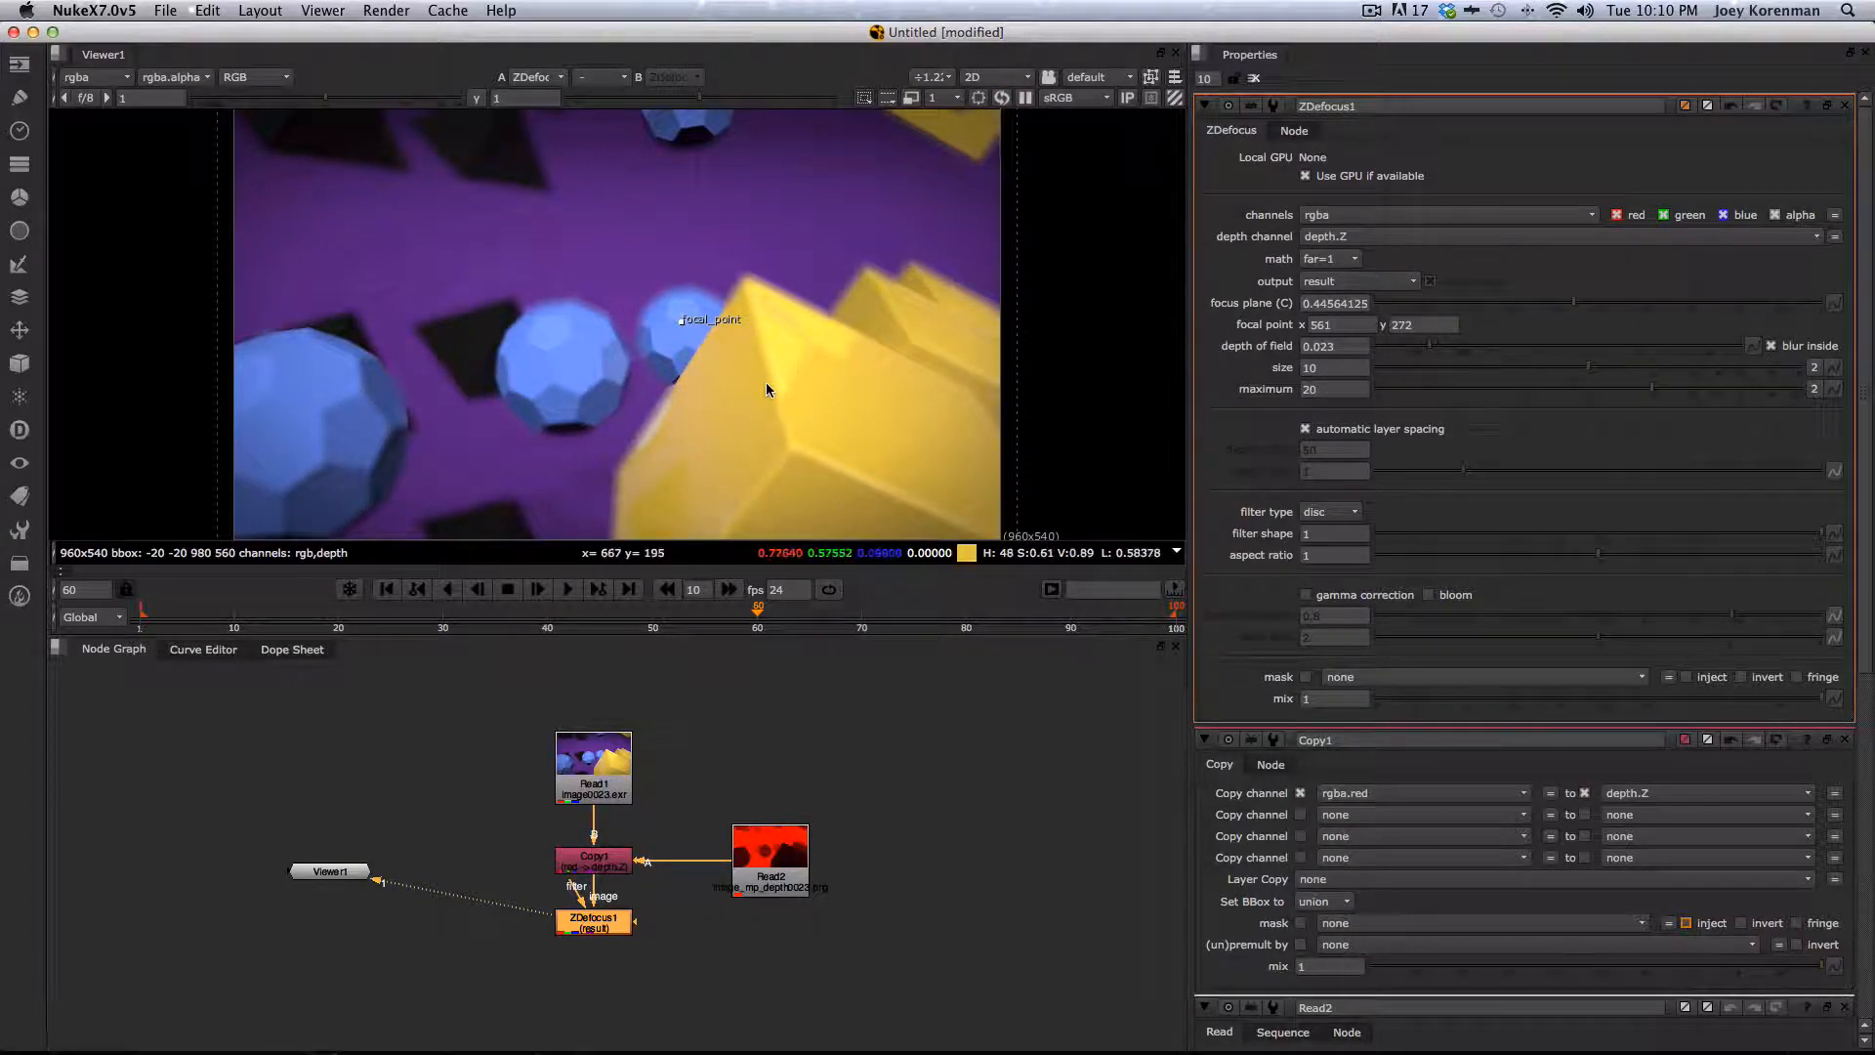
- Switch to Cinema 4D, close the Render Settings, deselect everything and save the scene
key("super+h")
key("super+Tab")
key("super+Escape")
key("super+Tab")
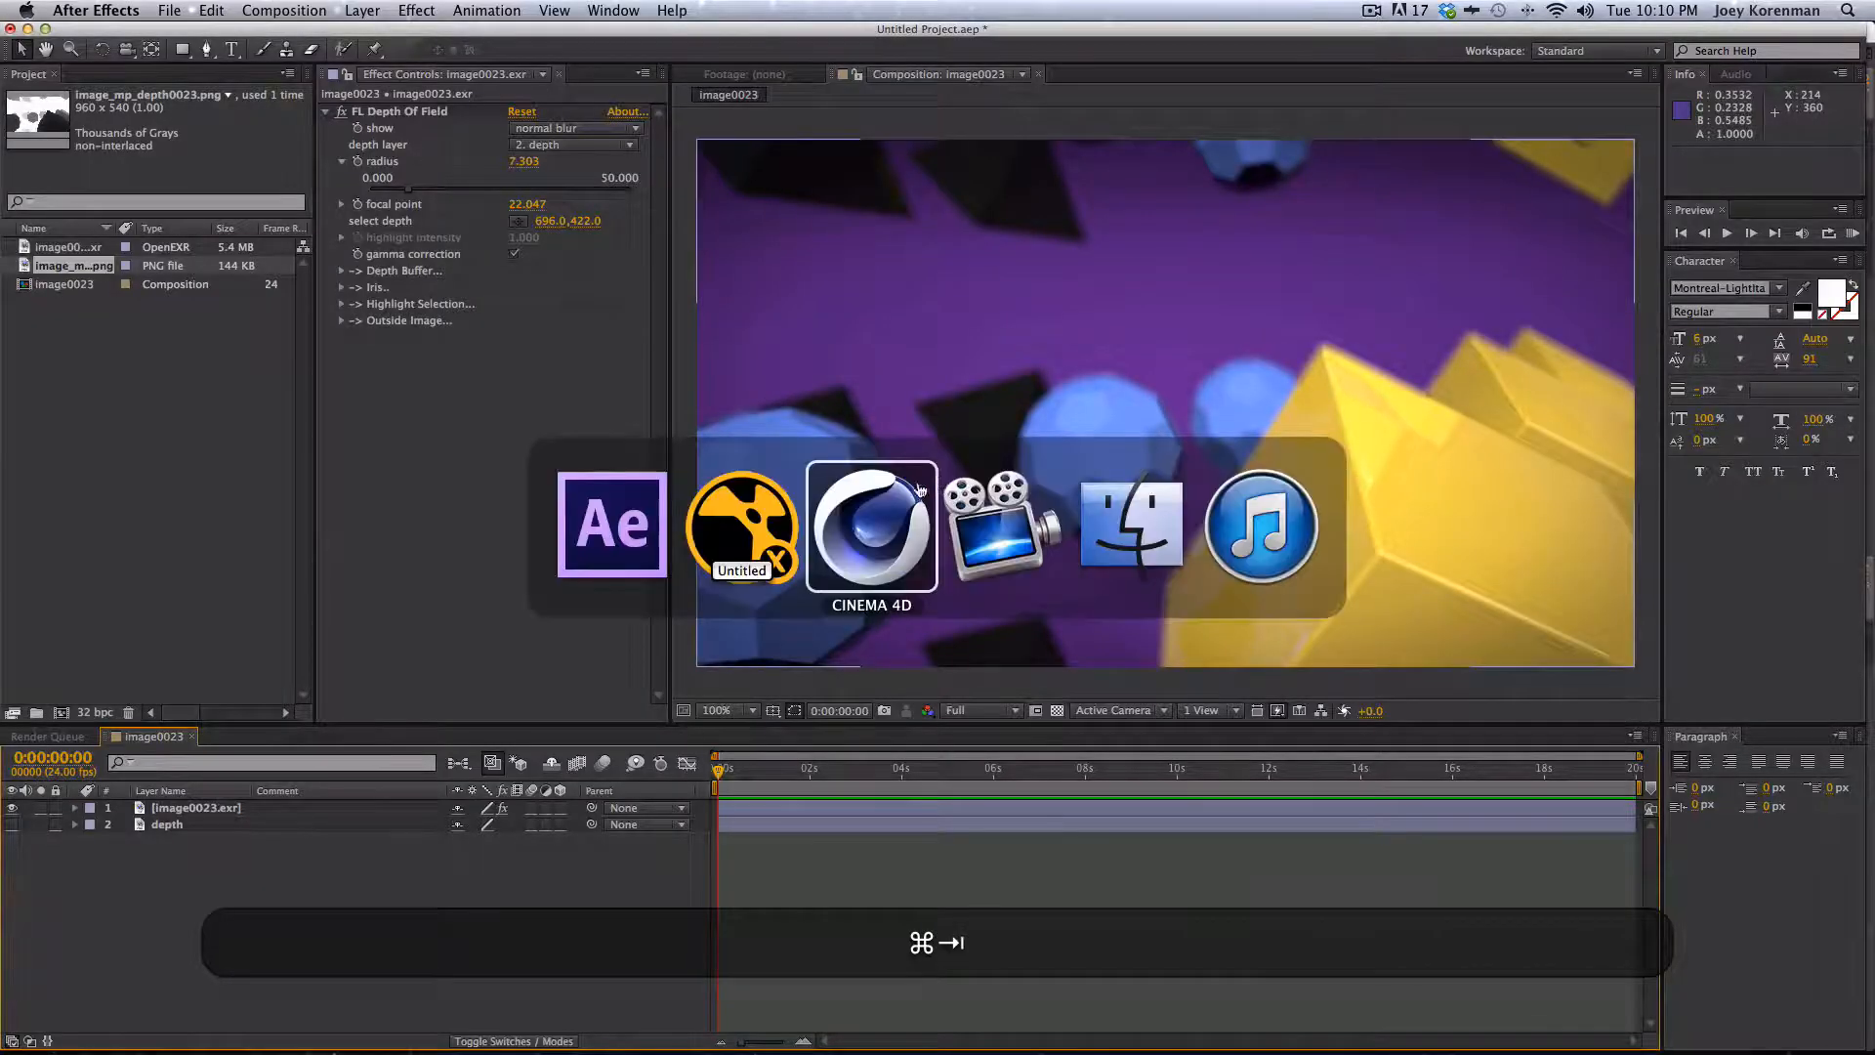
left_click(235, 206)
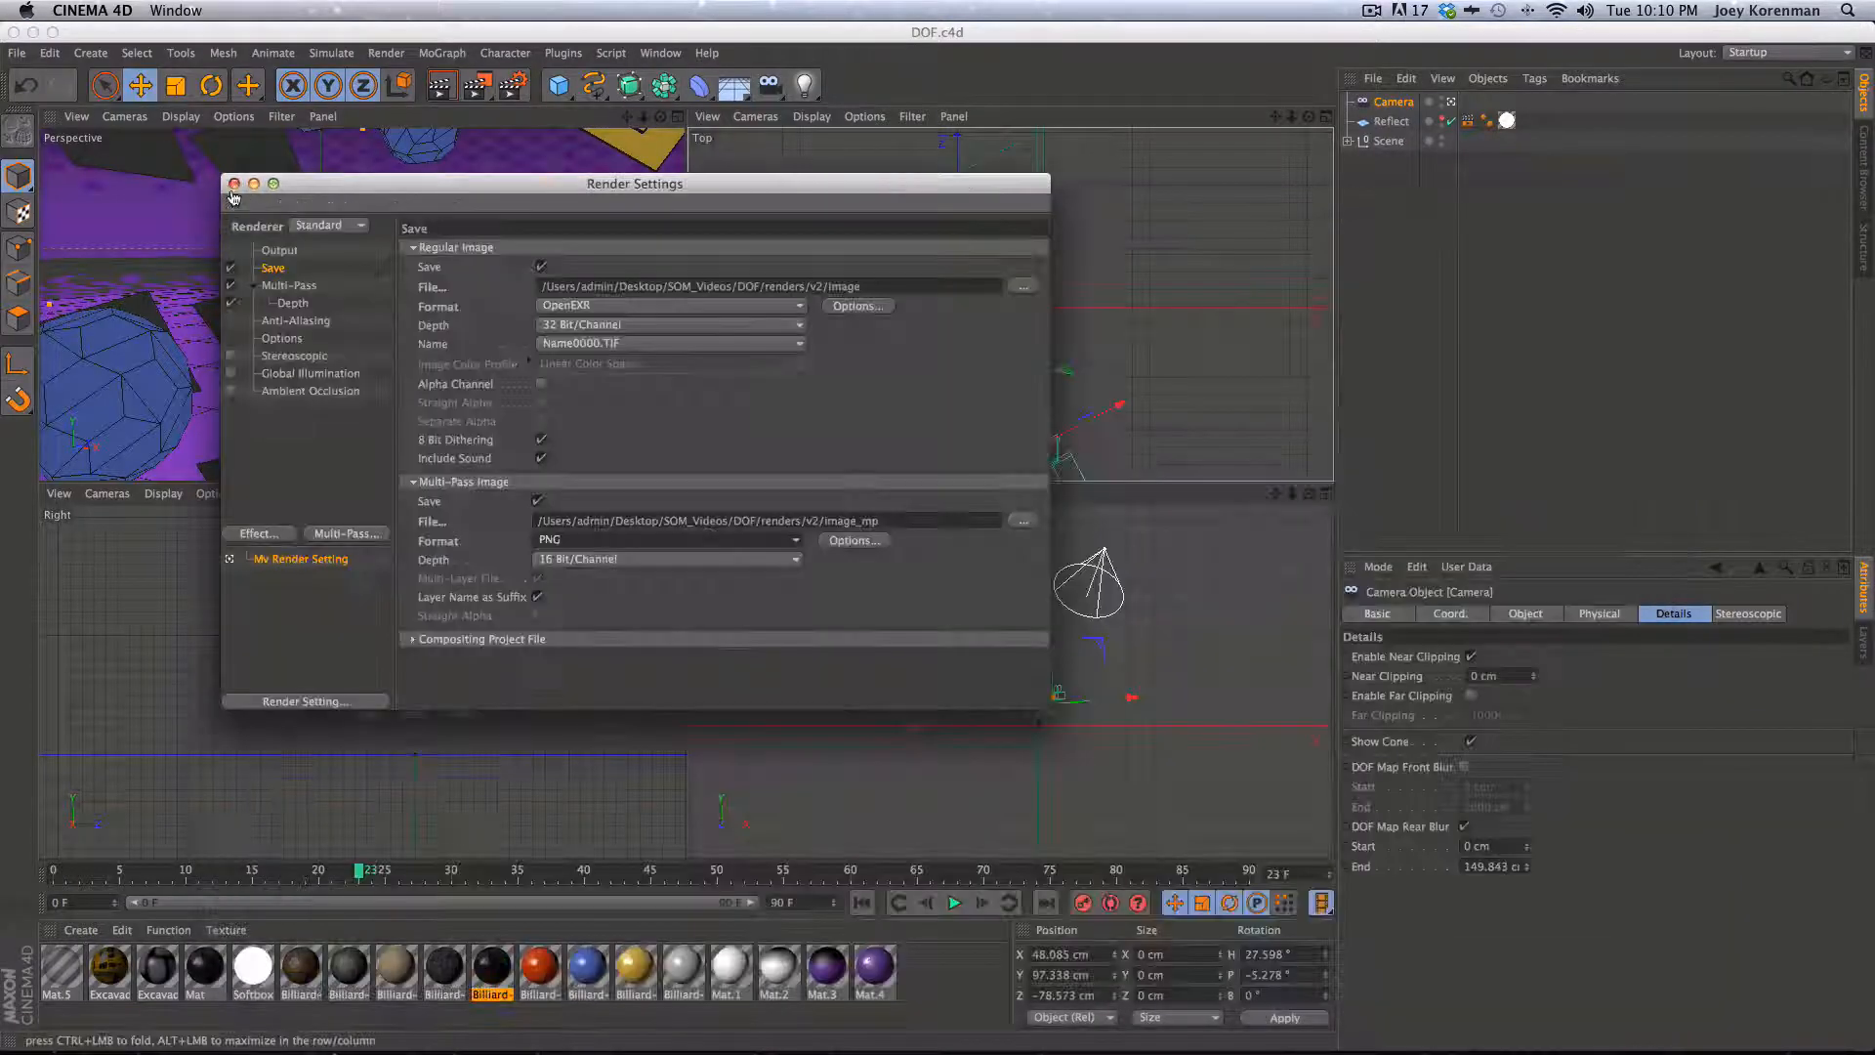
left_click(234, 184)
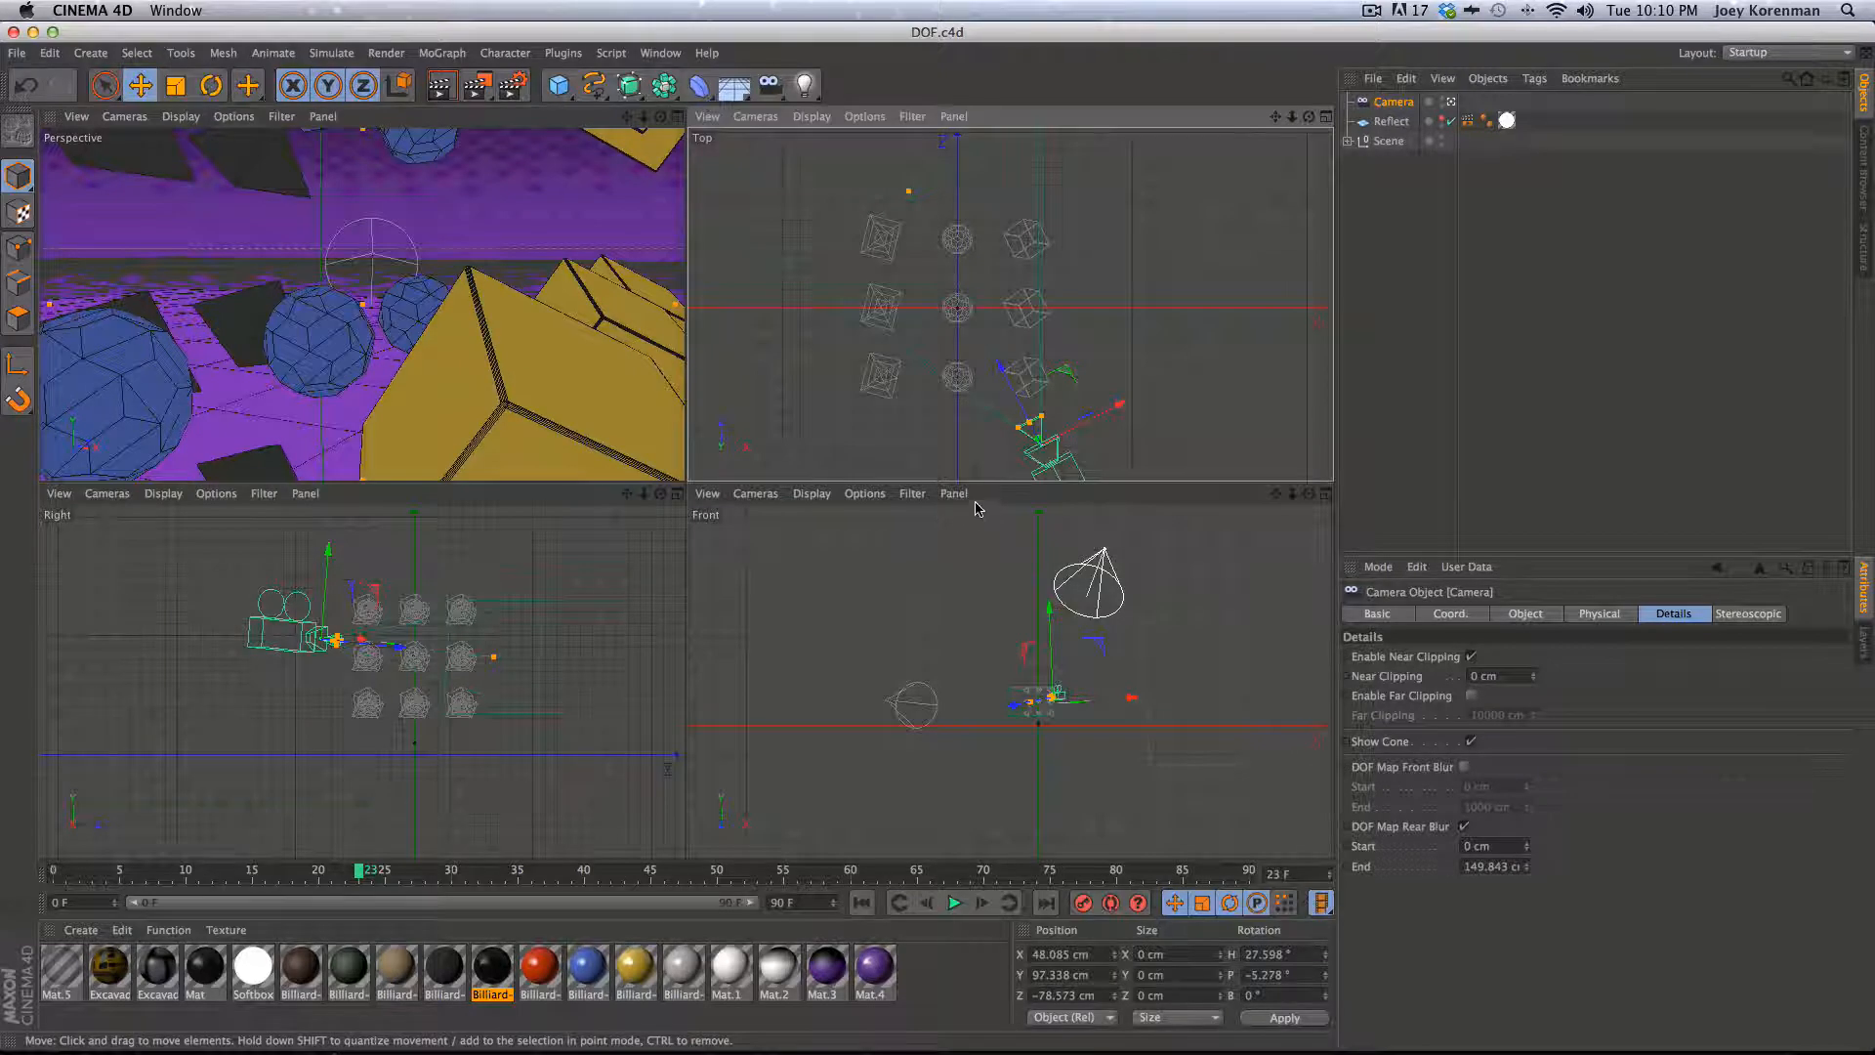
left_click(1473, 310)
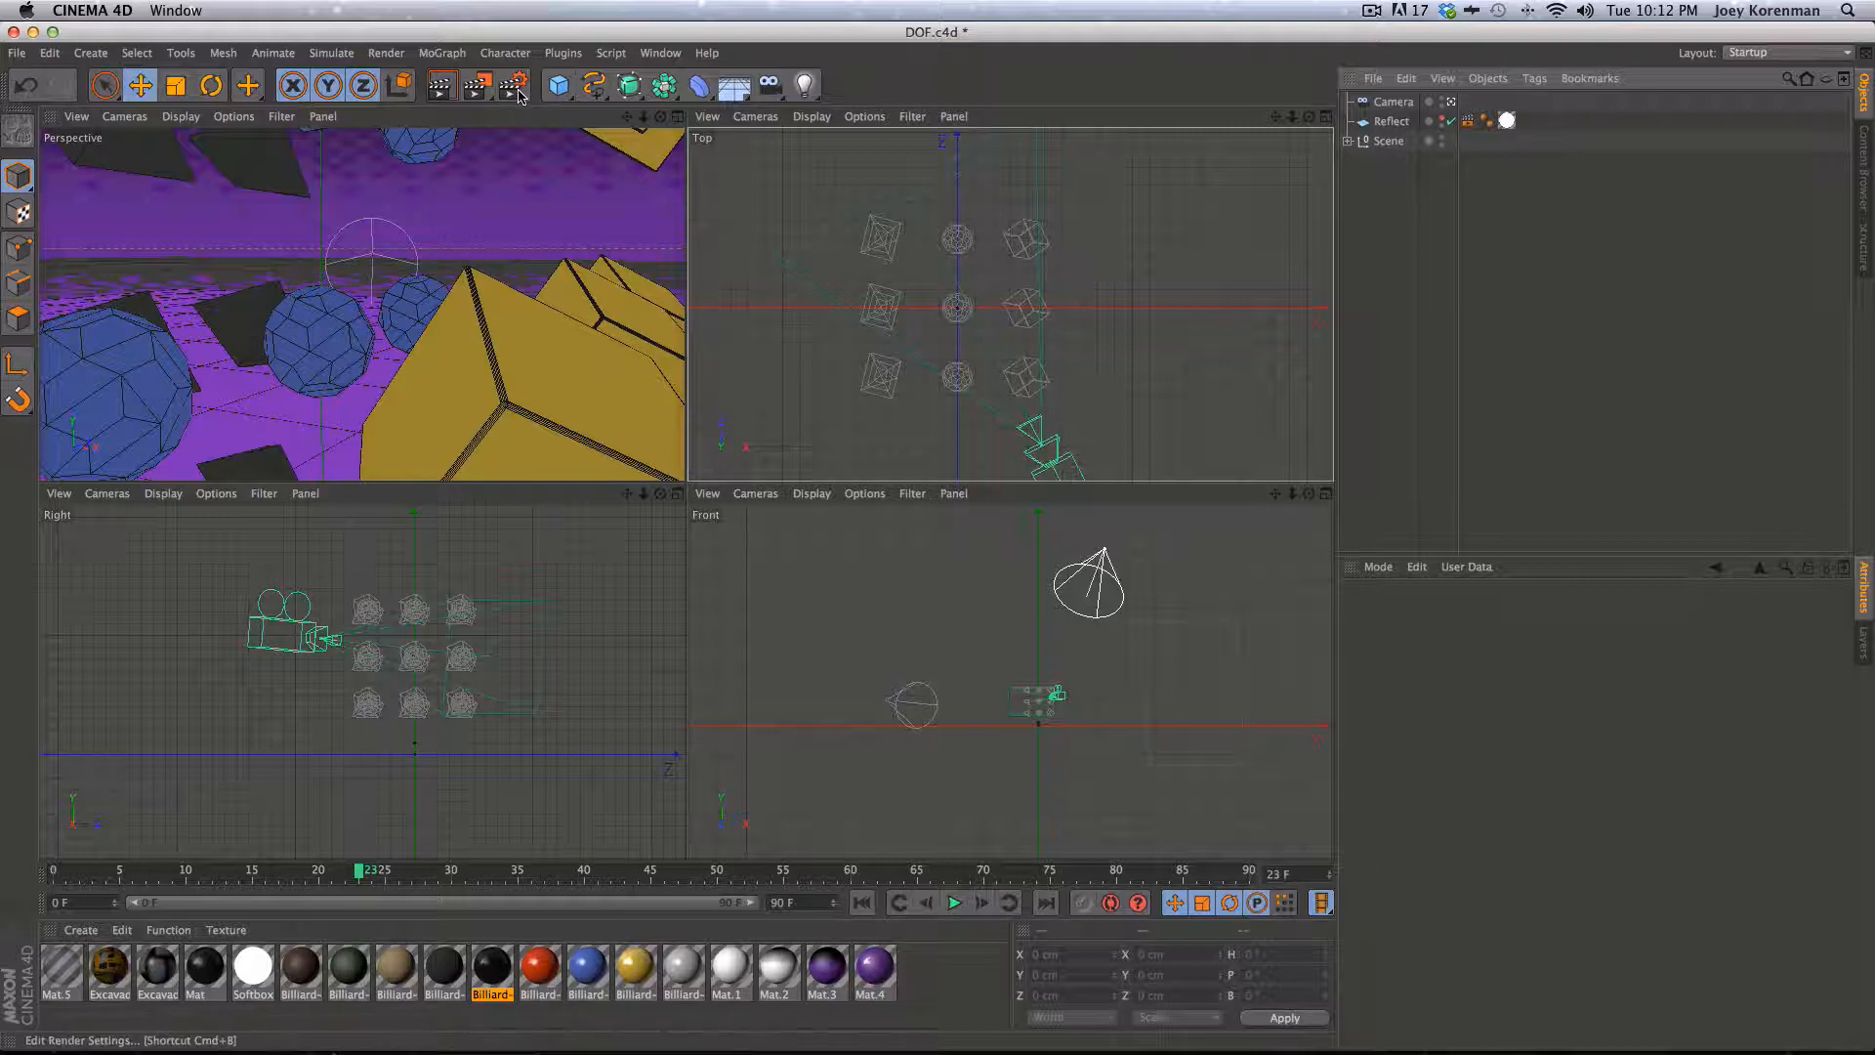
key("super+s")
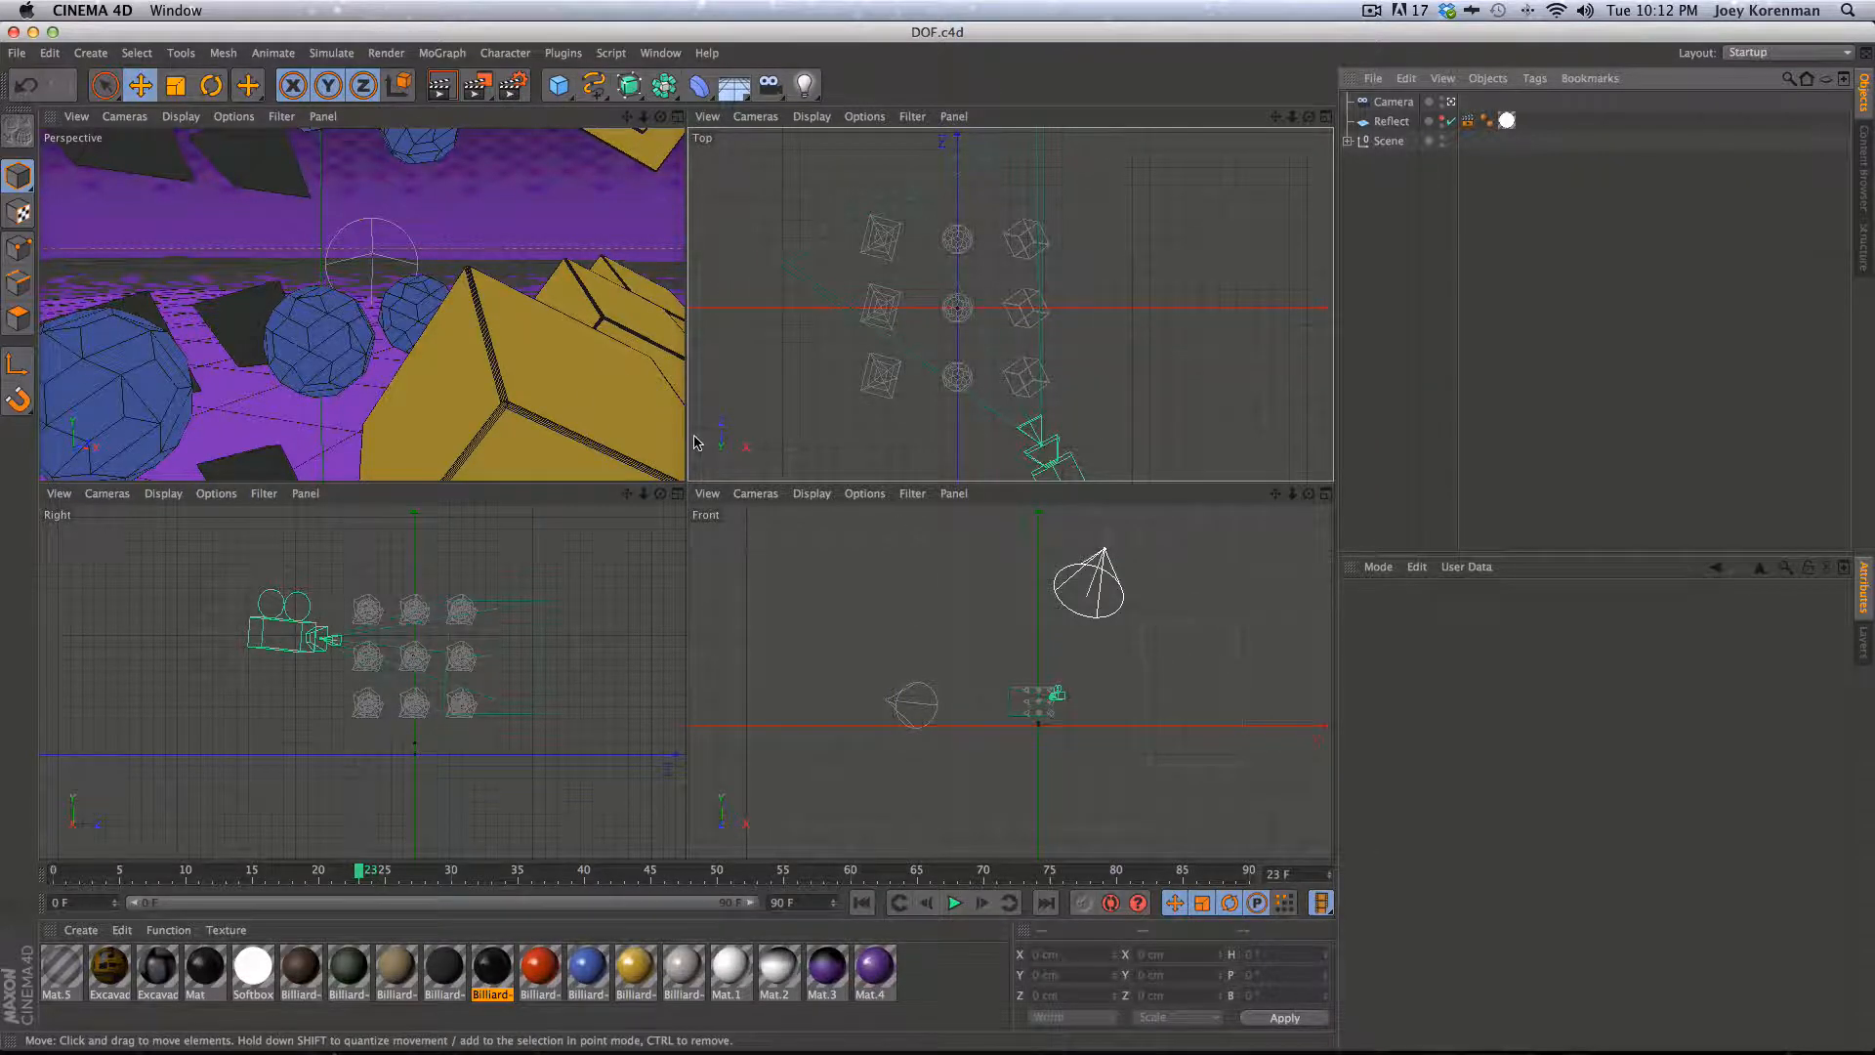
- Open the Render Settings, switch the renderer to Physical and open its Physical settings page
left_click(513, 86)
left_click_drag(461, 188, 852, 182)
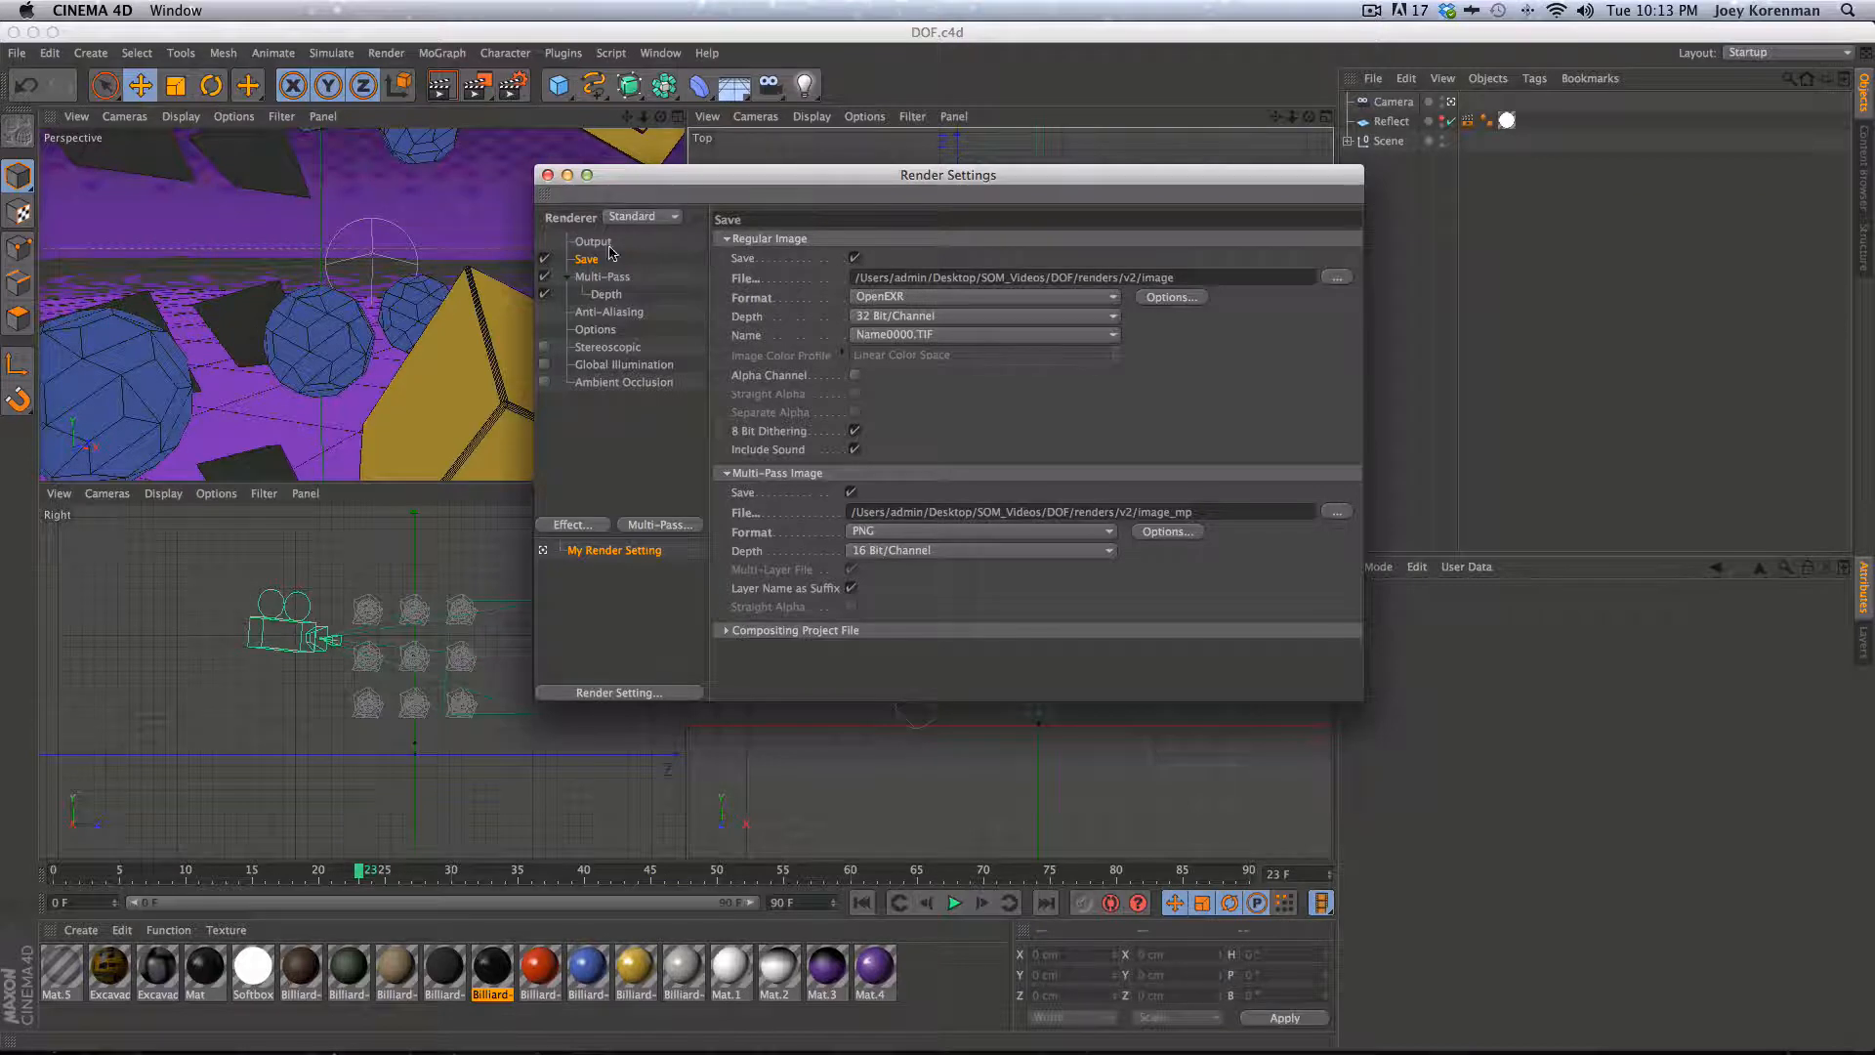
left_click(640, 216)
left_click(636, 251)
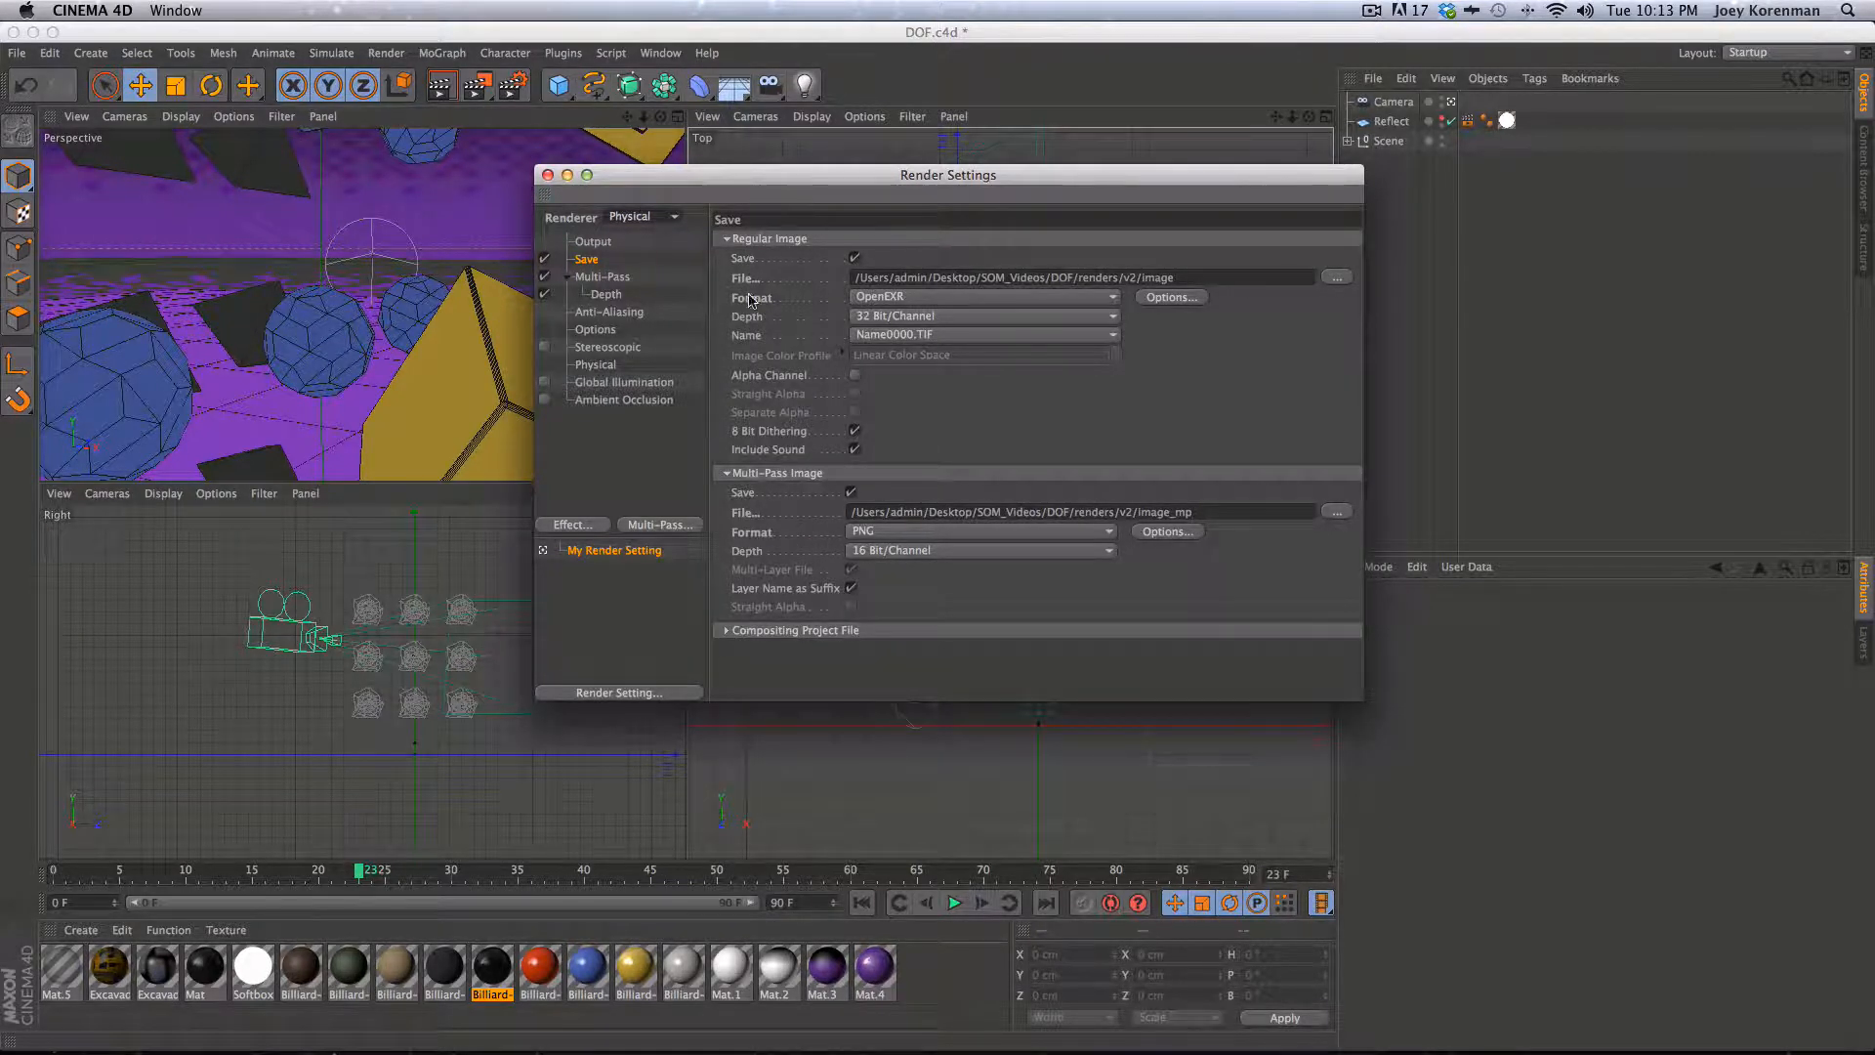
left_click(607, 365)
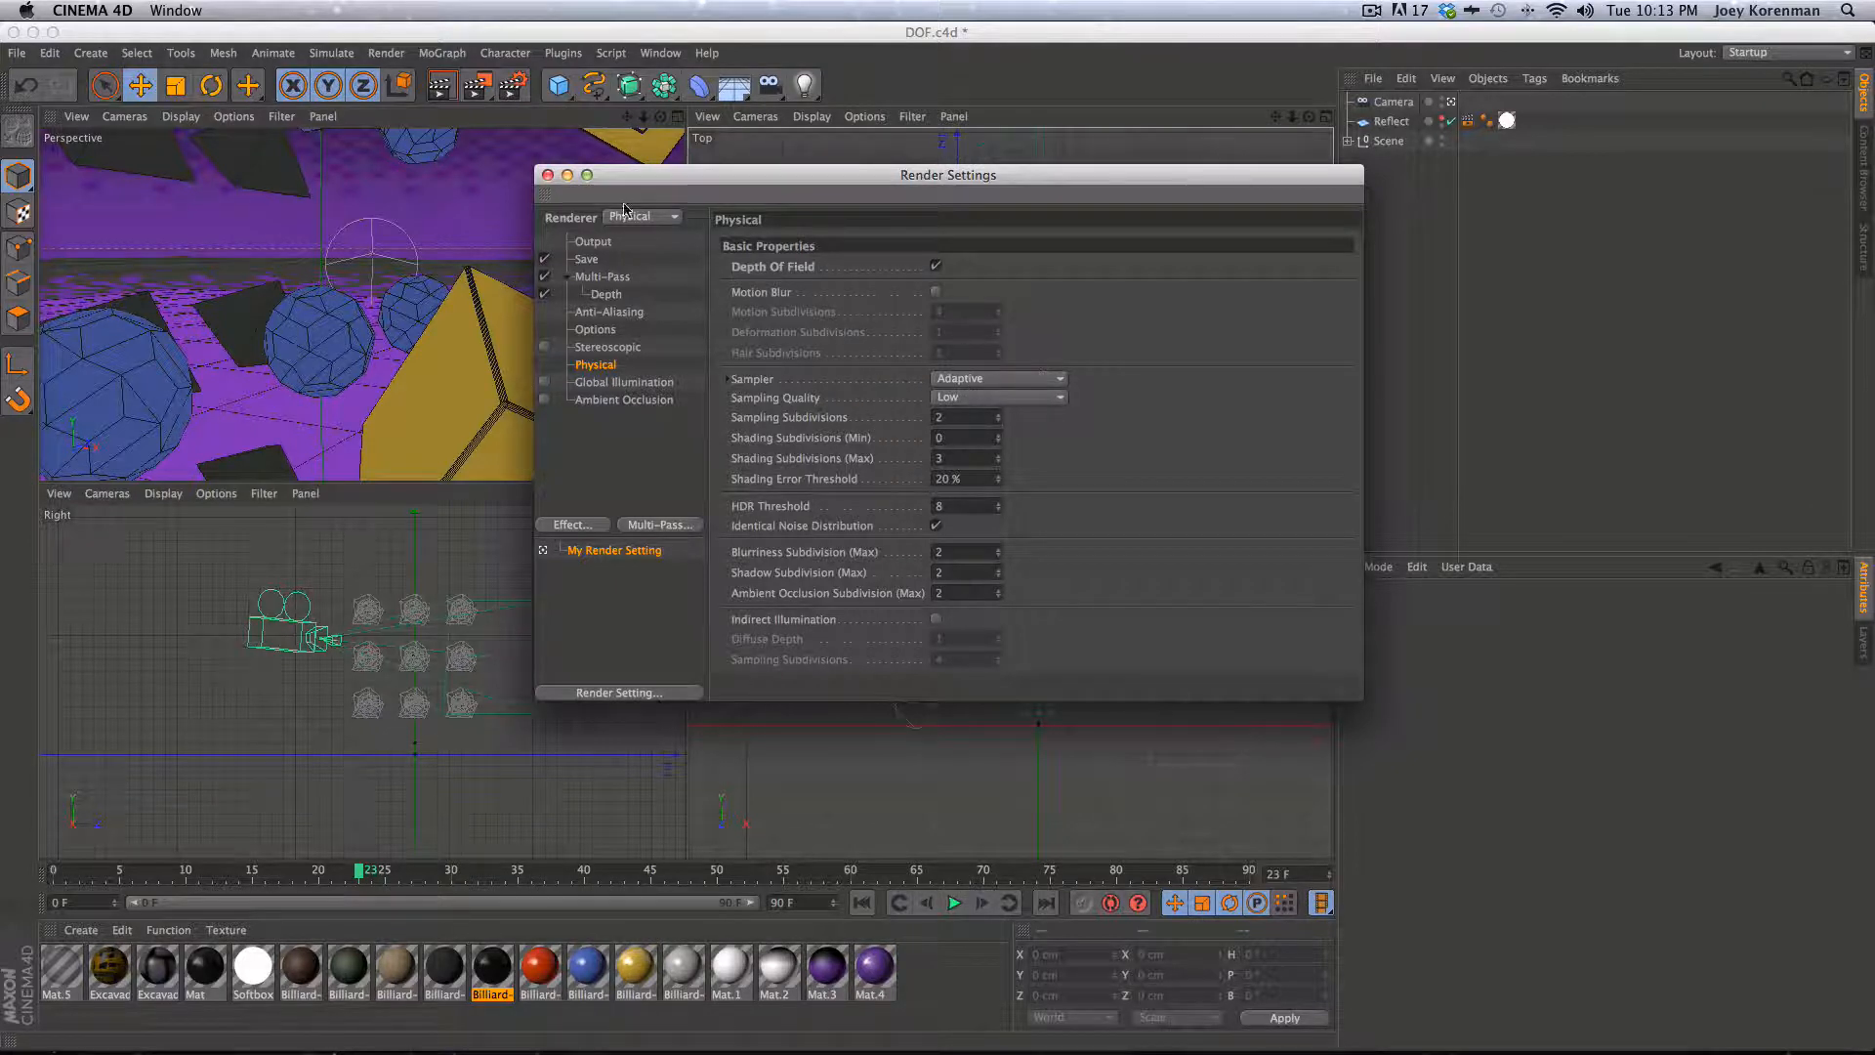
- Clear the file paths for both the regular image and the multi-pass image saves
left_click(589, 260)
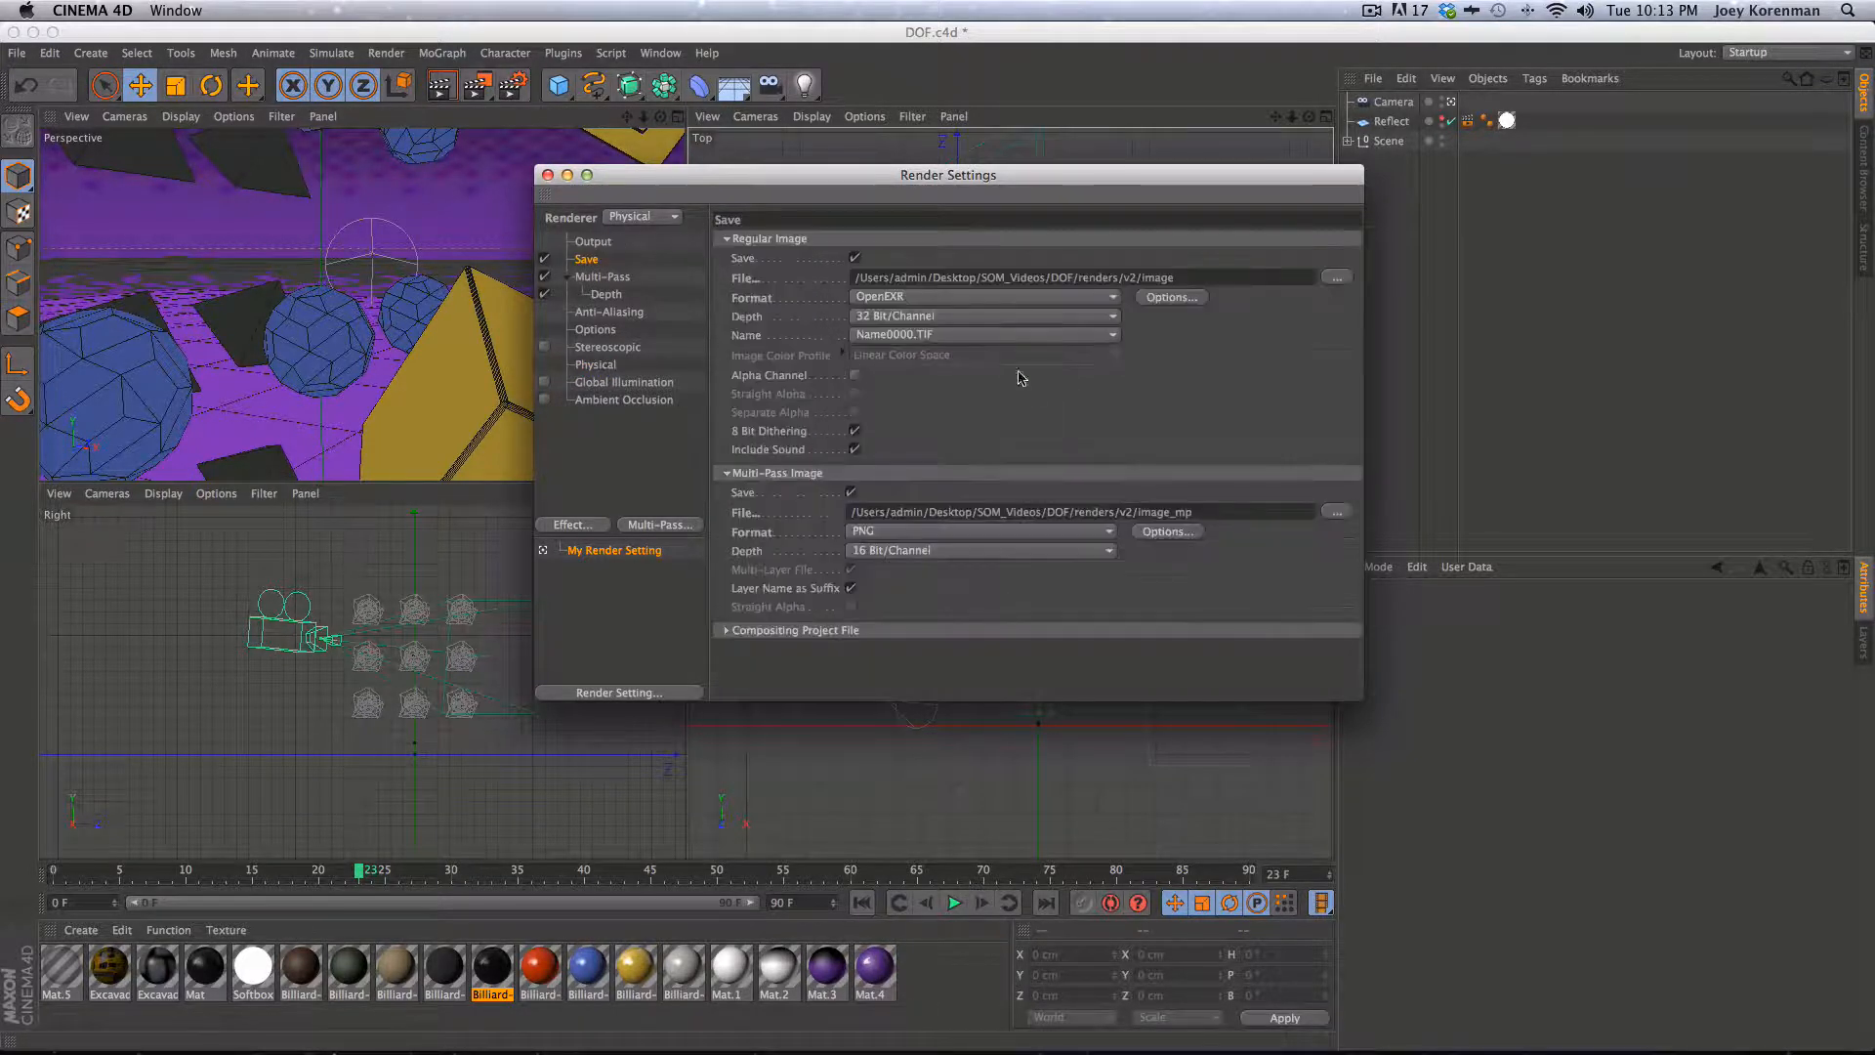
left_click_drag(1183, 278, 850, 261)
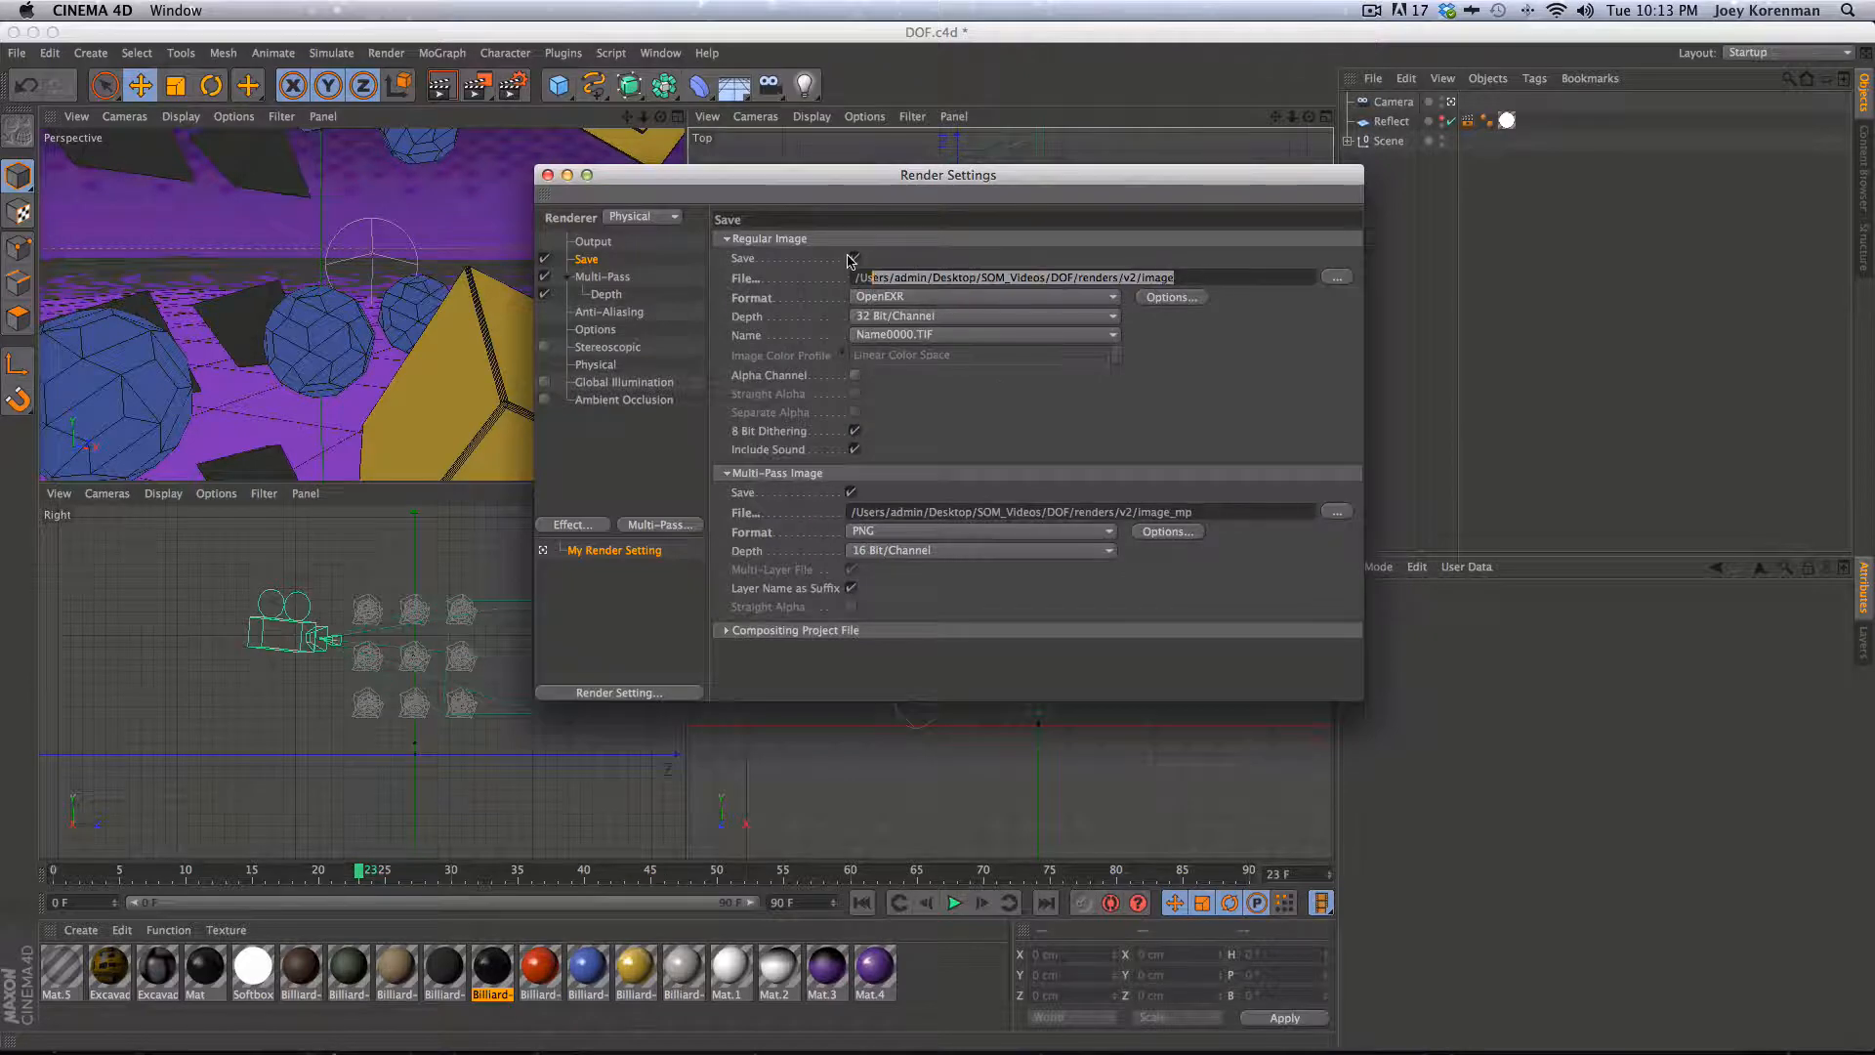
key("BackSpace")
key("BackSpace")
key("BackSpace")
key("BackSpace")
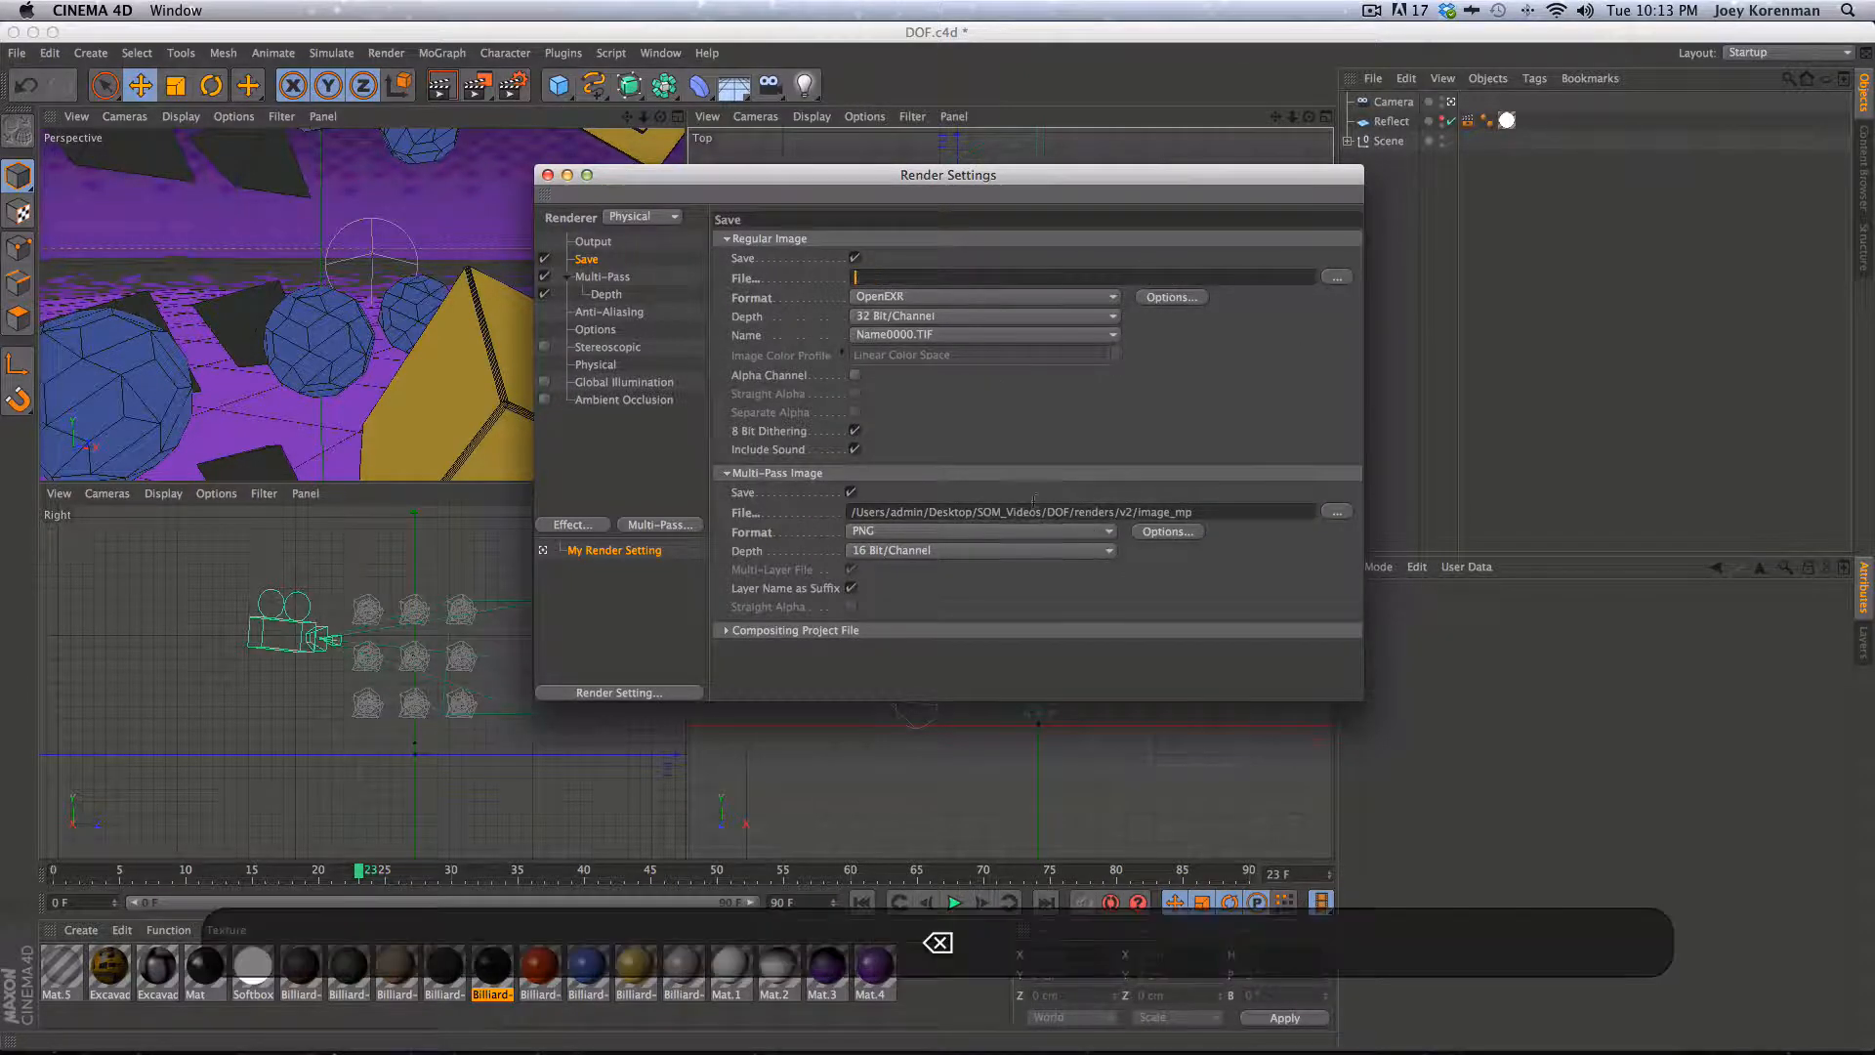
left_click_drag(1195, 512, 858, 511)
key("BackSpace")
key("BackSpace")
key("BackSpace")
key("BackSpace")
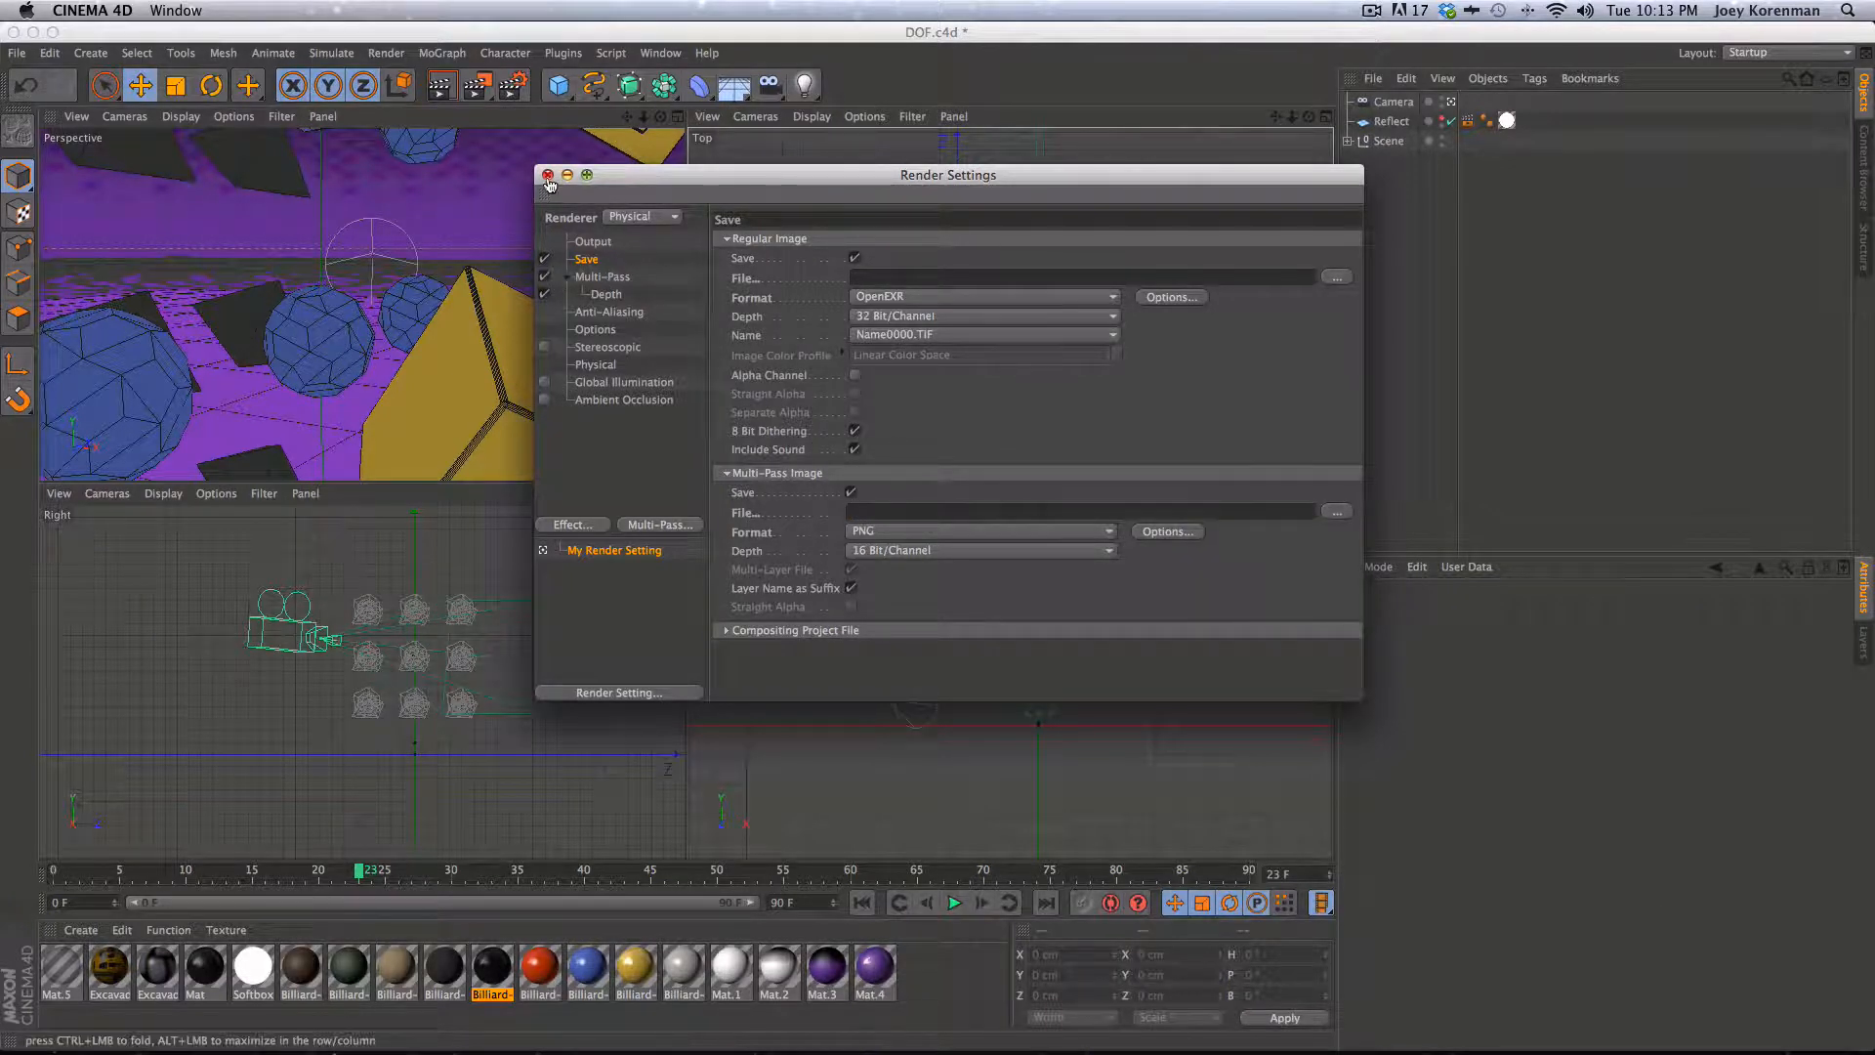
- Disable Multi-Pass rendering and close the Render Settings
left_click(544, 277)
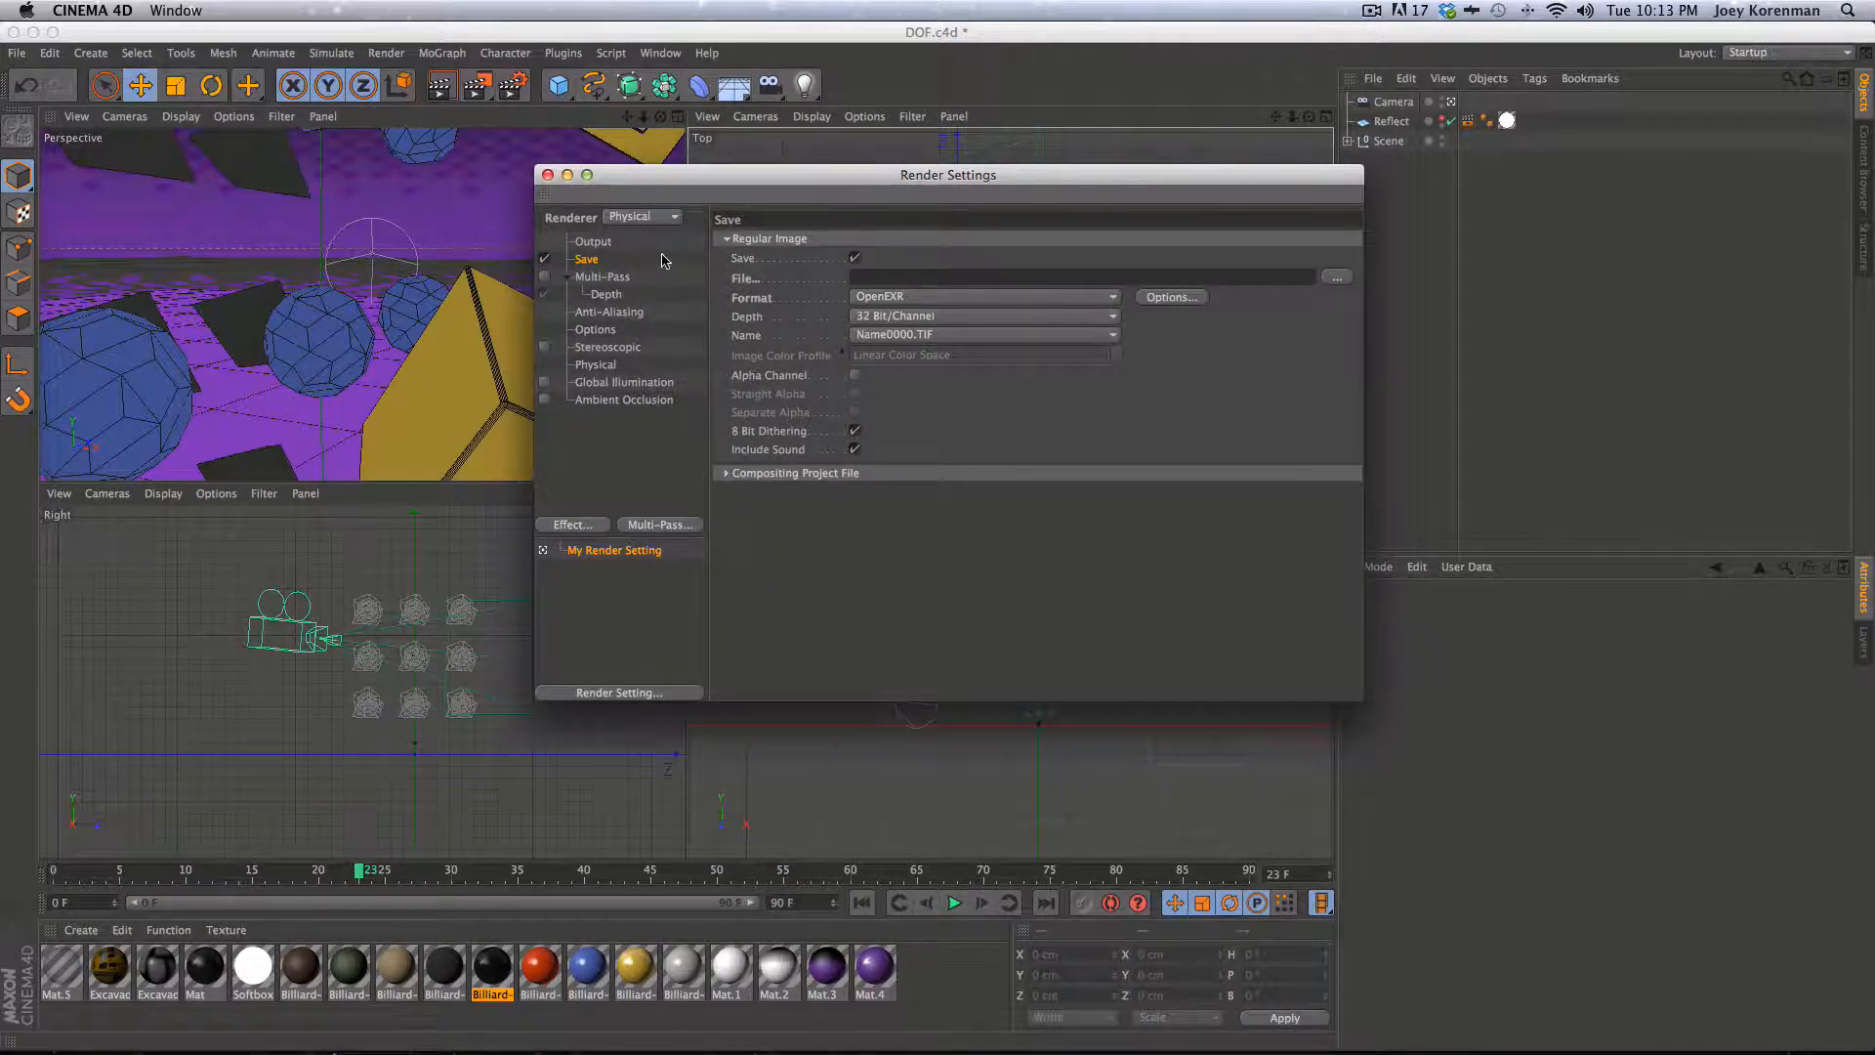
left_click(548, 176)
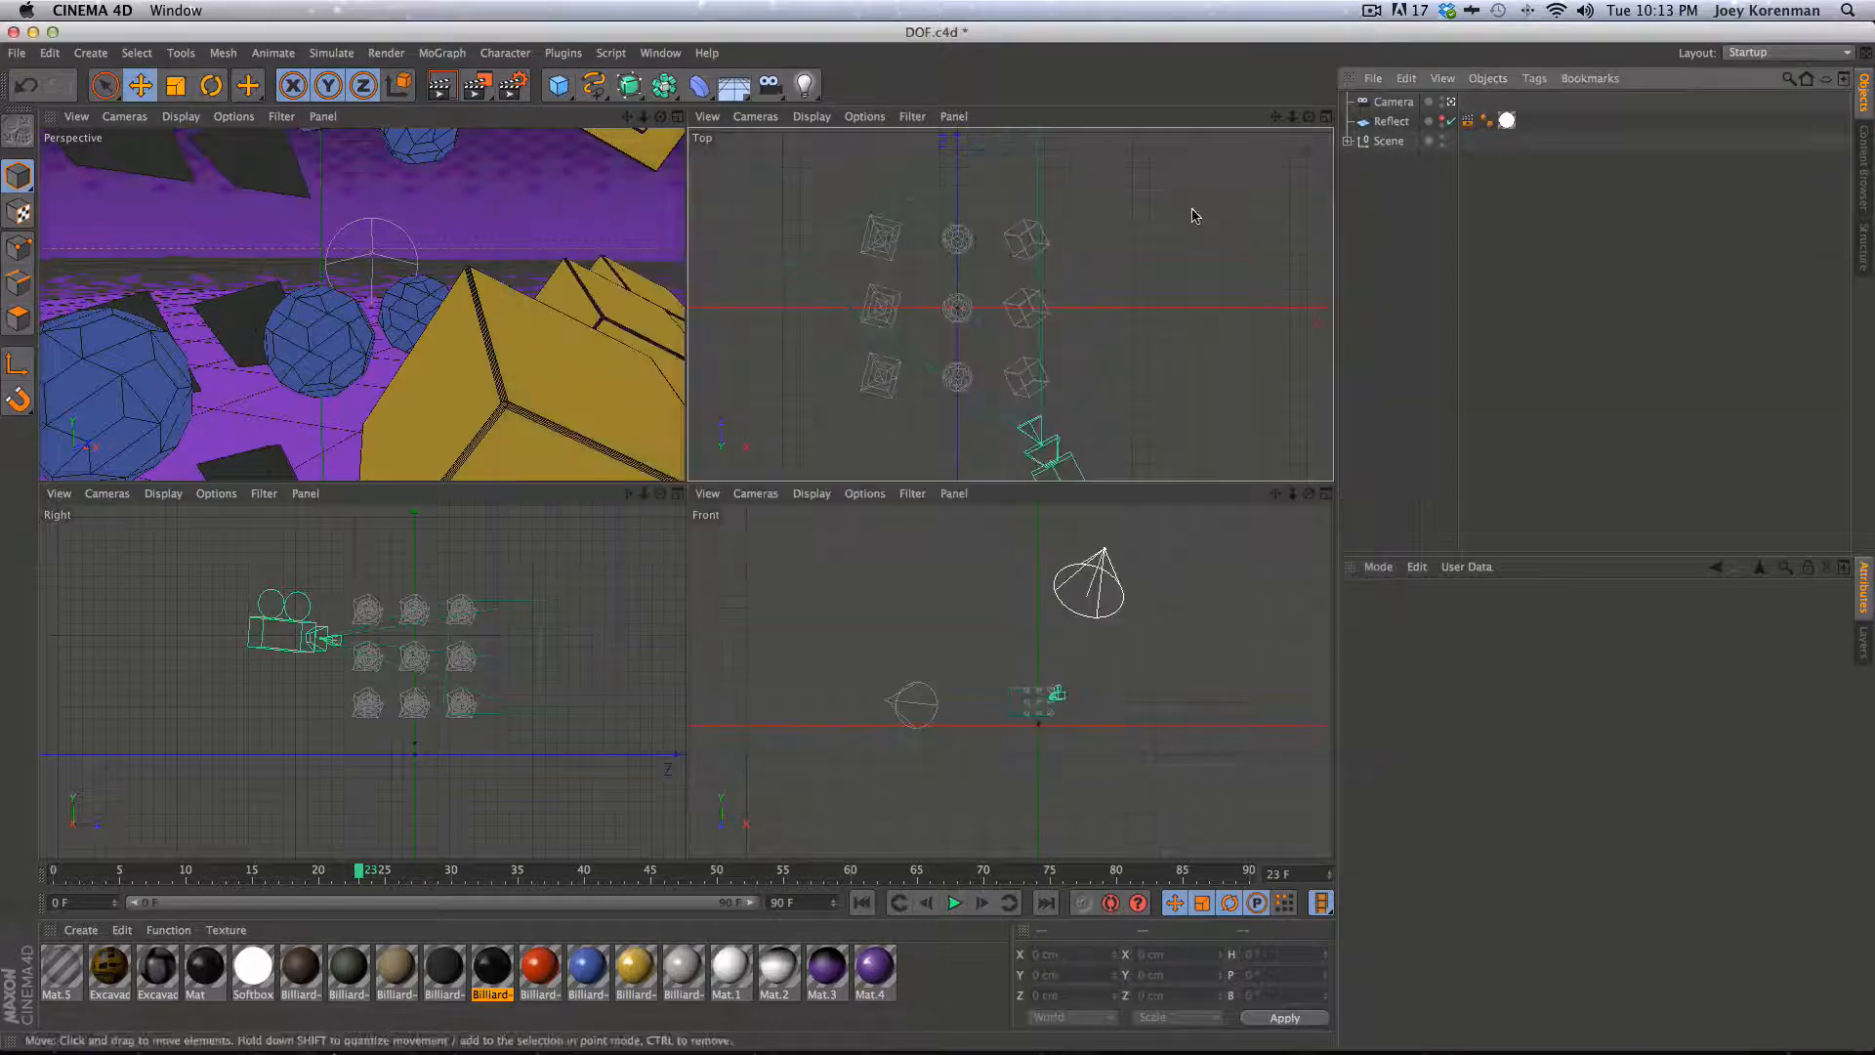
- Turn off the camera's DOF Map Rear Blur and drag its focus distance to about 30.889 cm
left_click(1393, 101)
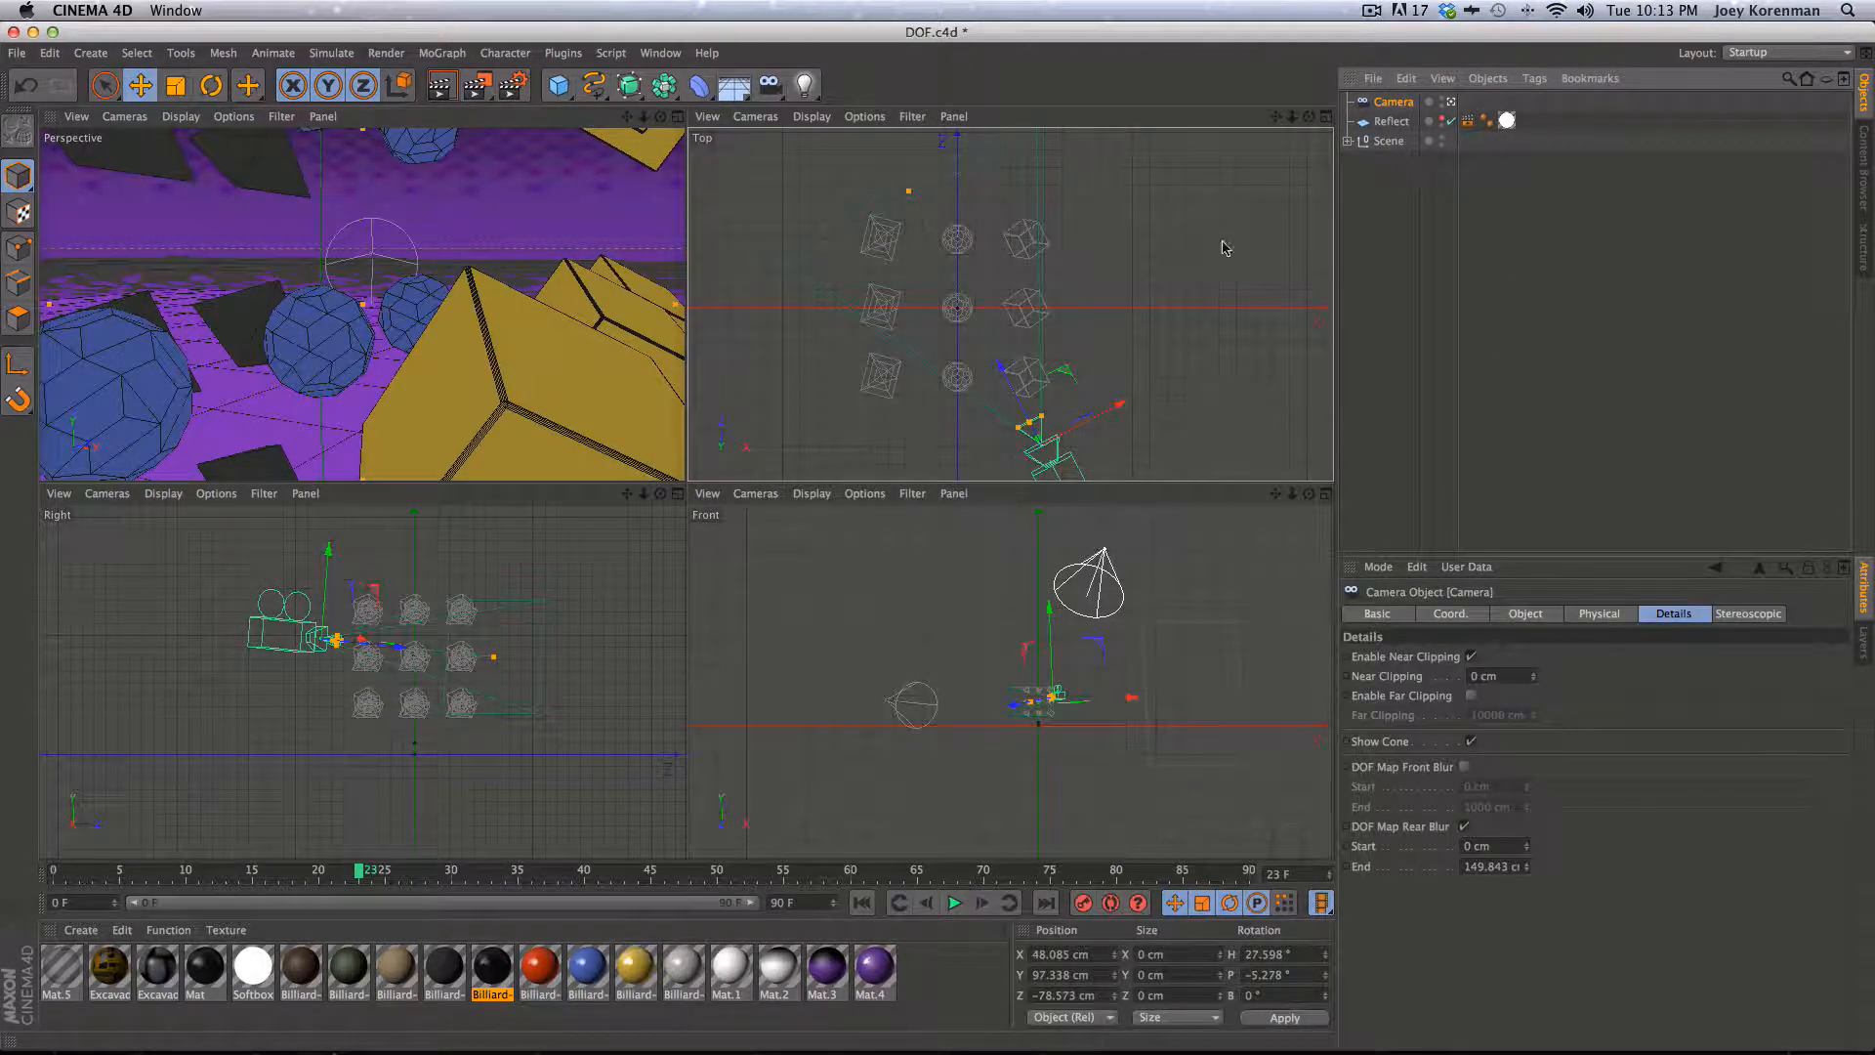
left_click(1465, 826)
left_click(1552, 622)
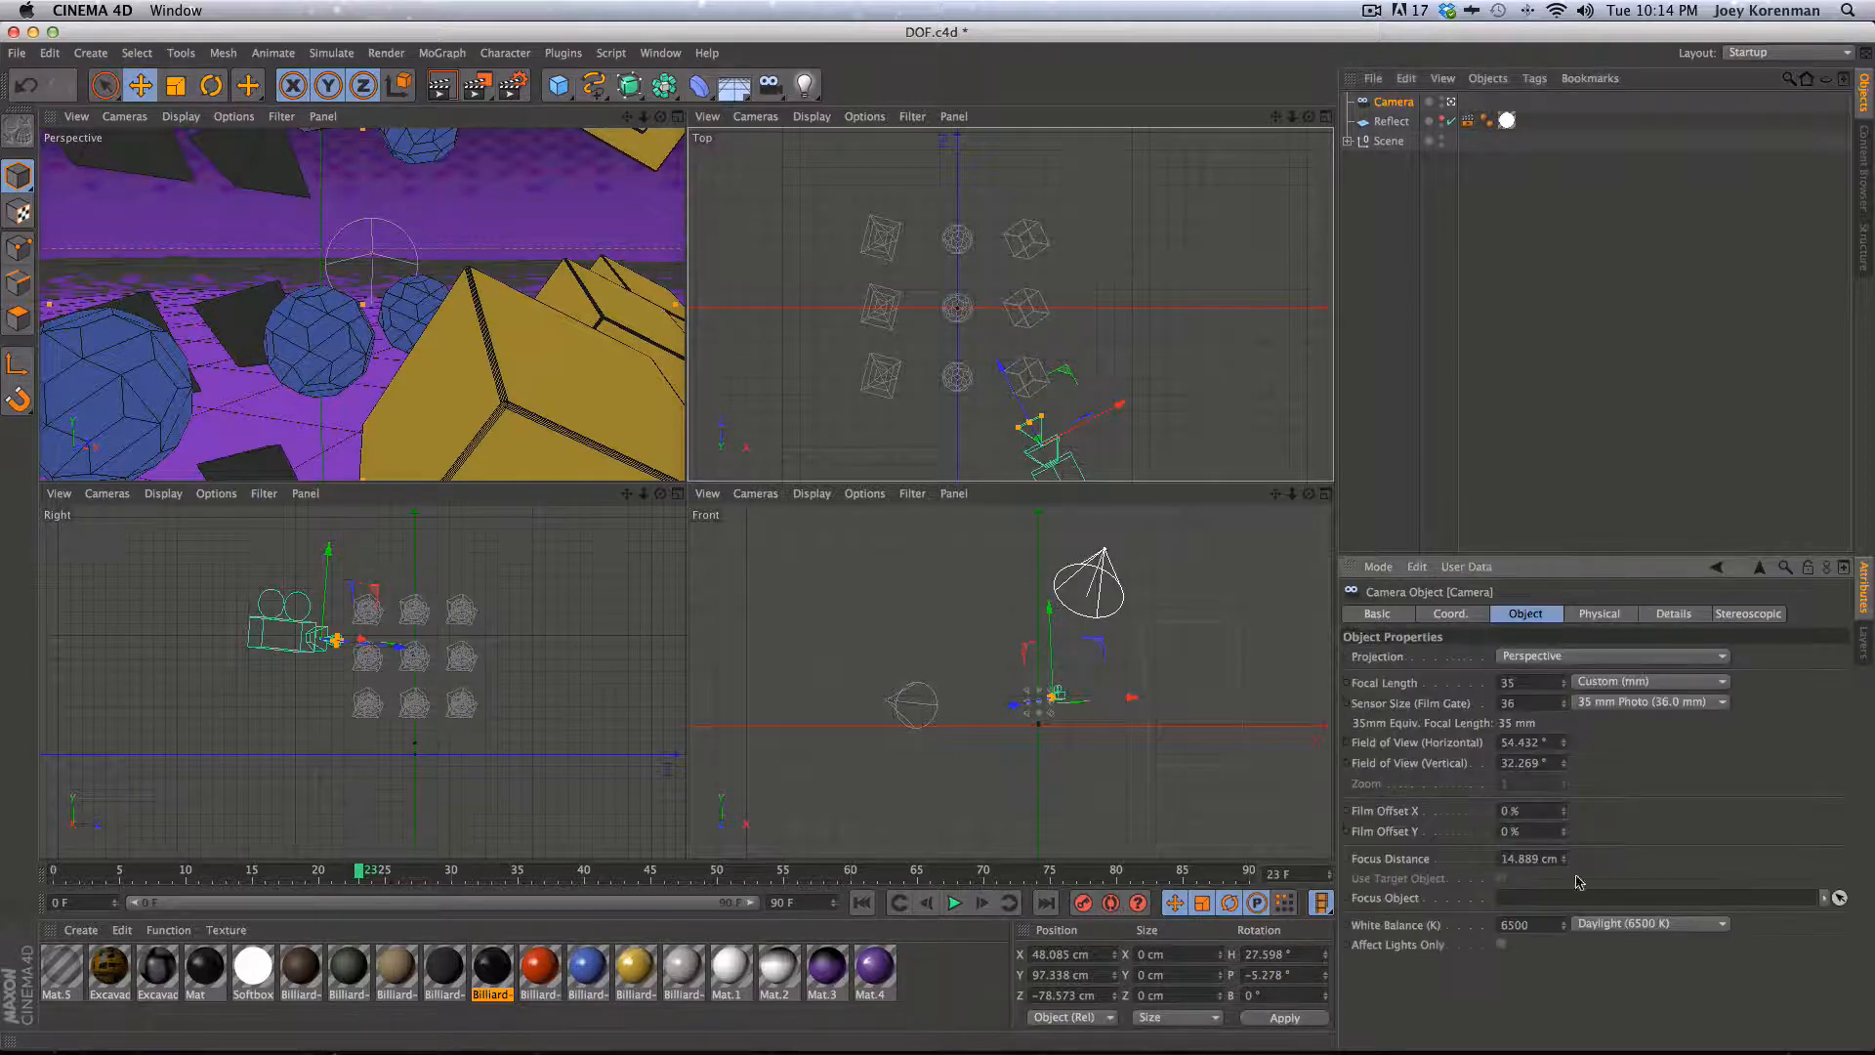
left_click_drag(1564, 859, 1562, 849)
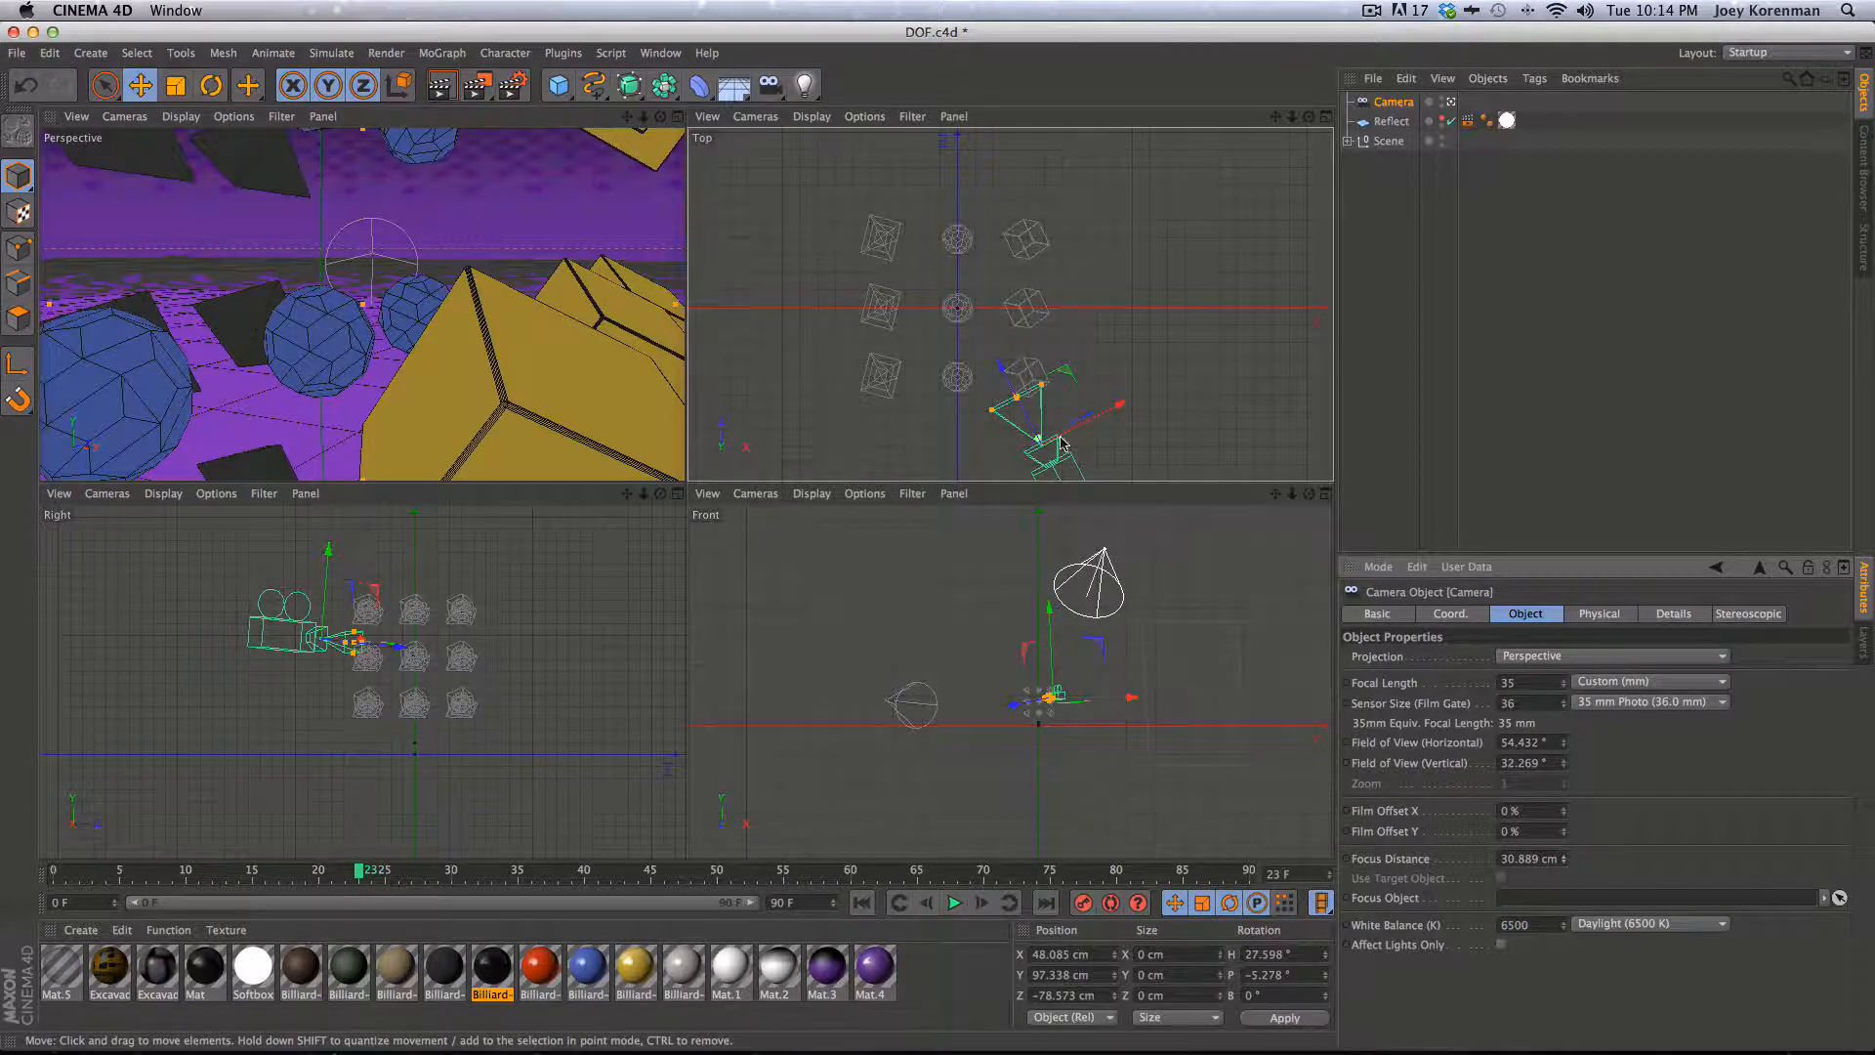
- Add a Null object to the scene and name it Focus
key("2")
left_click_drag(1029, 771, 1256, 638)
left_click_drag(1130, 636, 1257, 576)
key("1")
left_click_drag(1168, 676, 1108, 820)
key("2")
left_click_drag(1000, 701, 1045, 683)
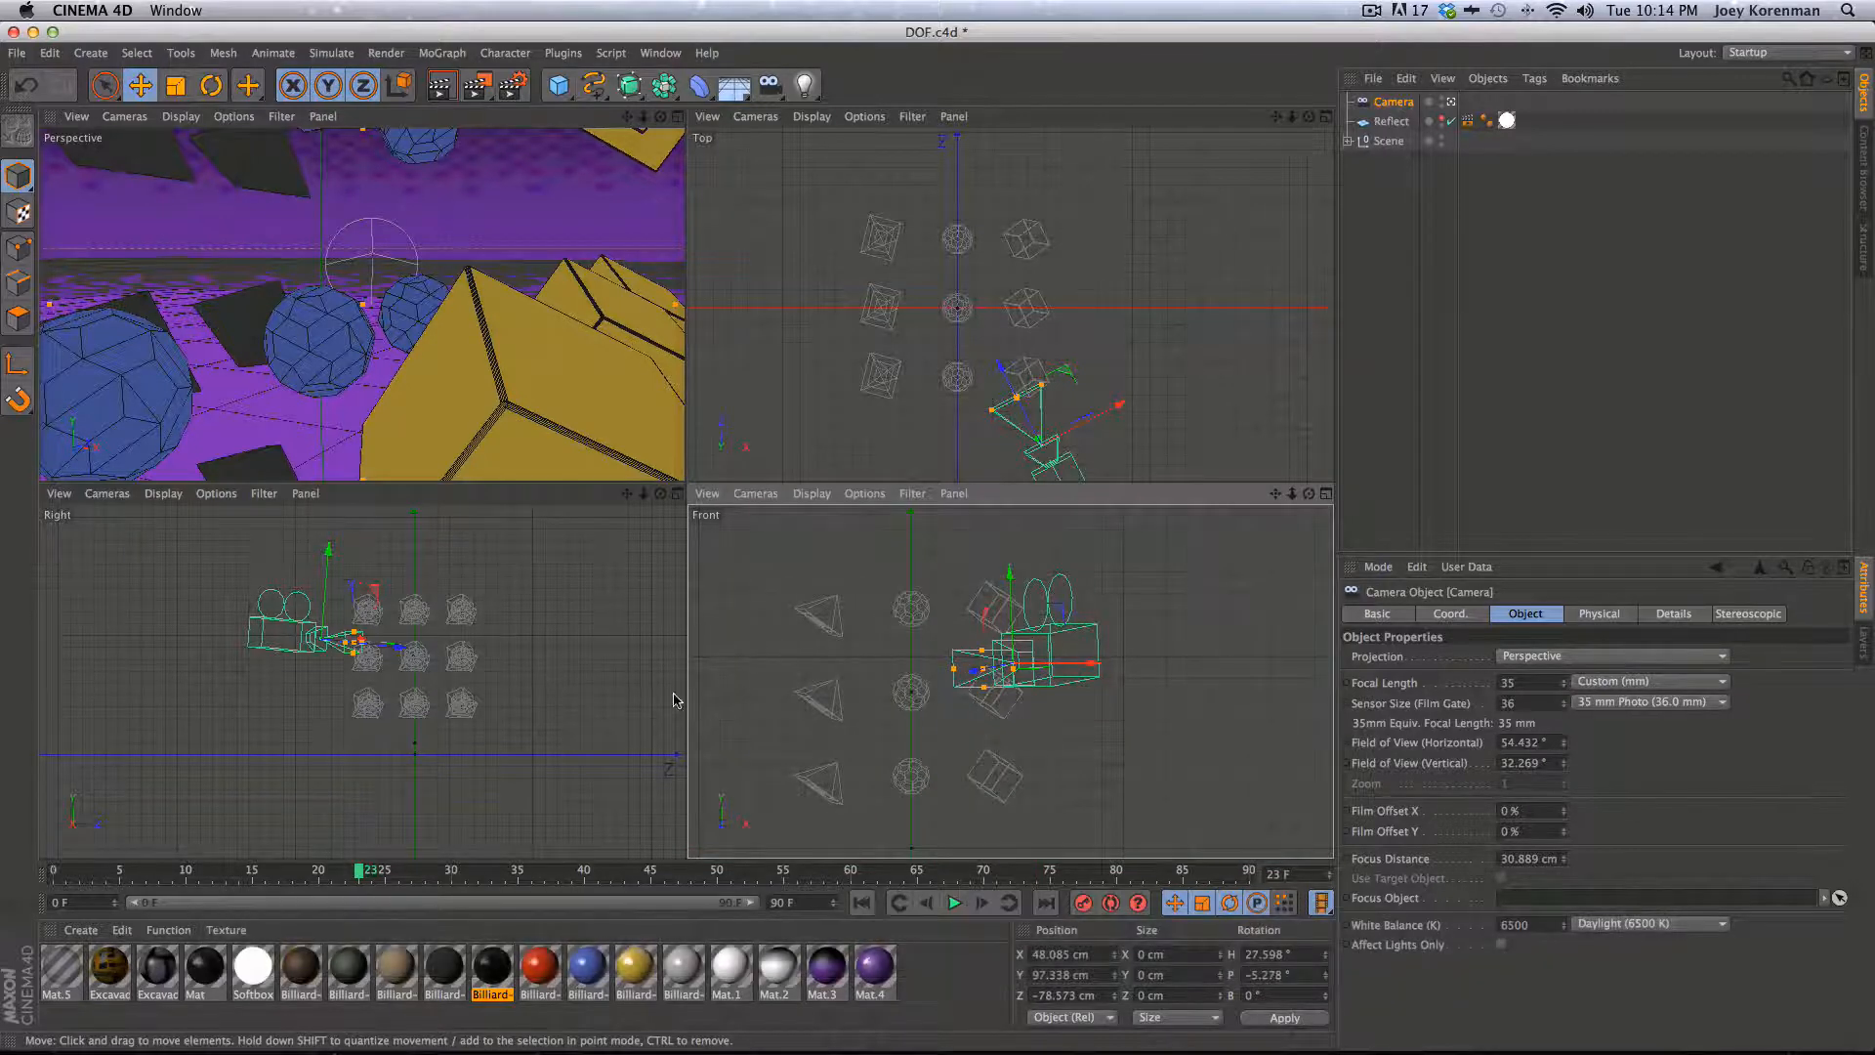
left_click(558, 85)
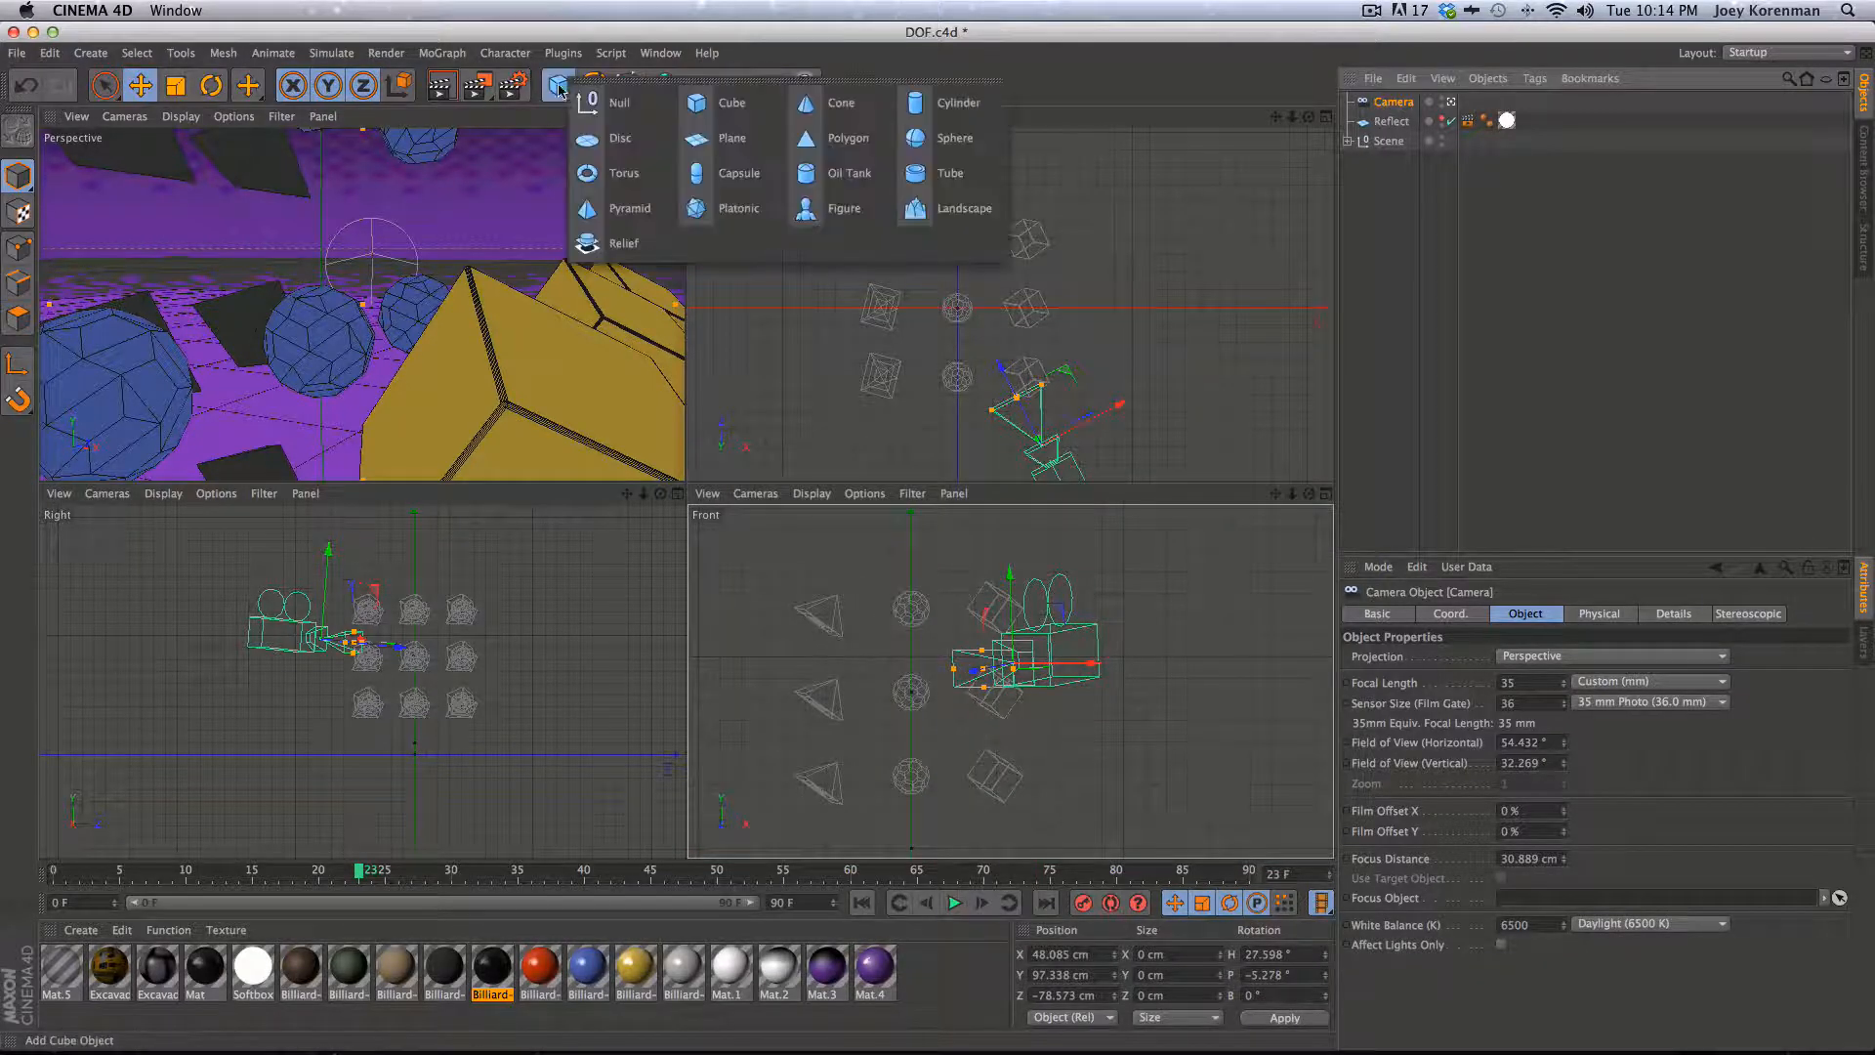
left_click(625, 102)
type("Focus")
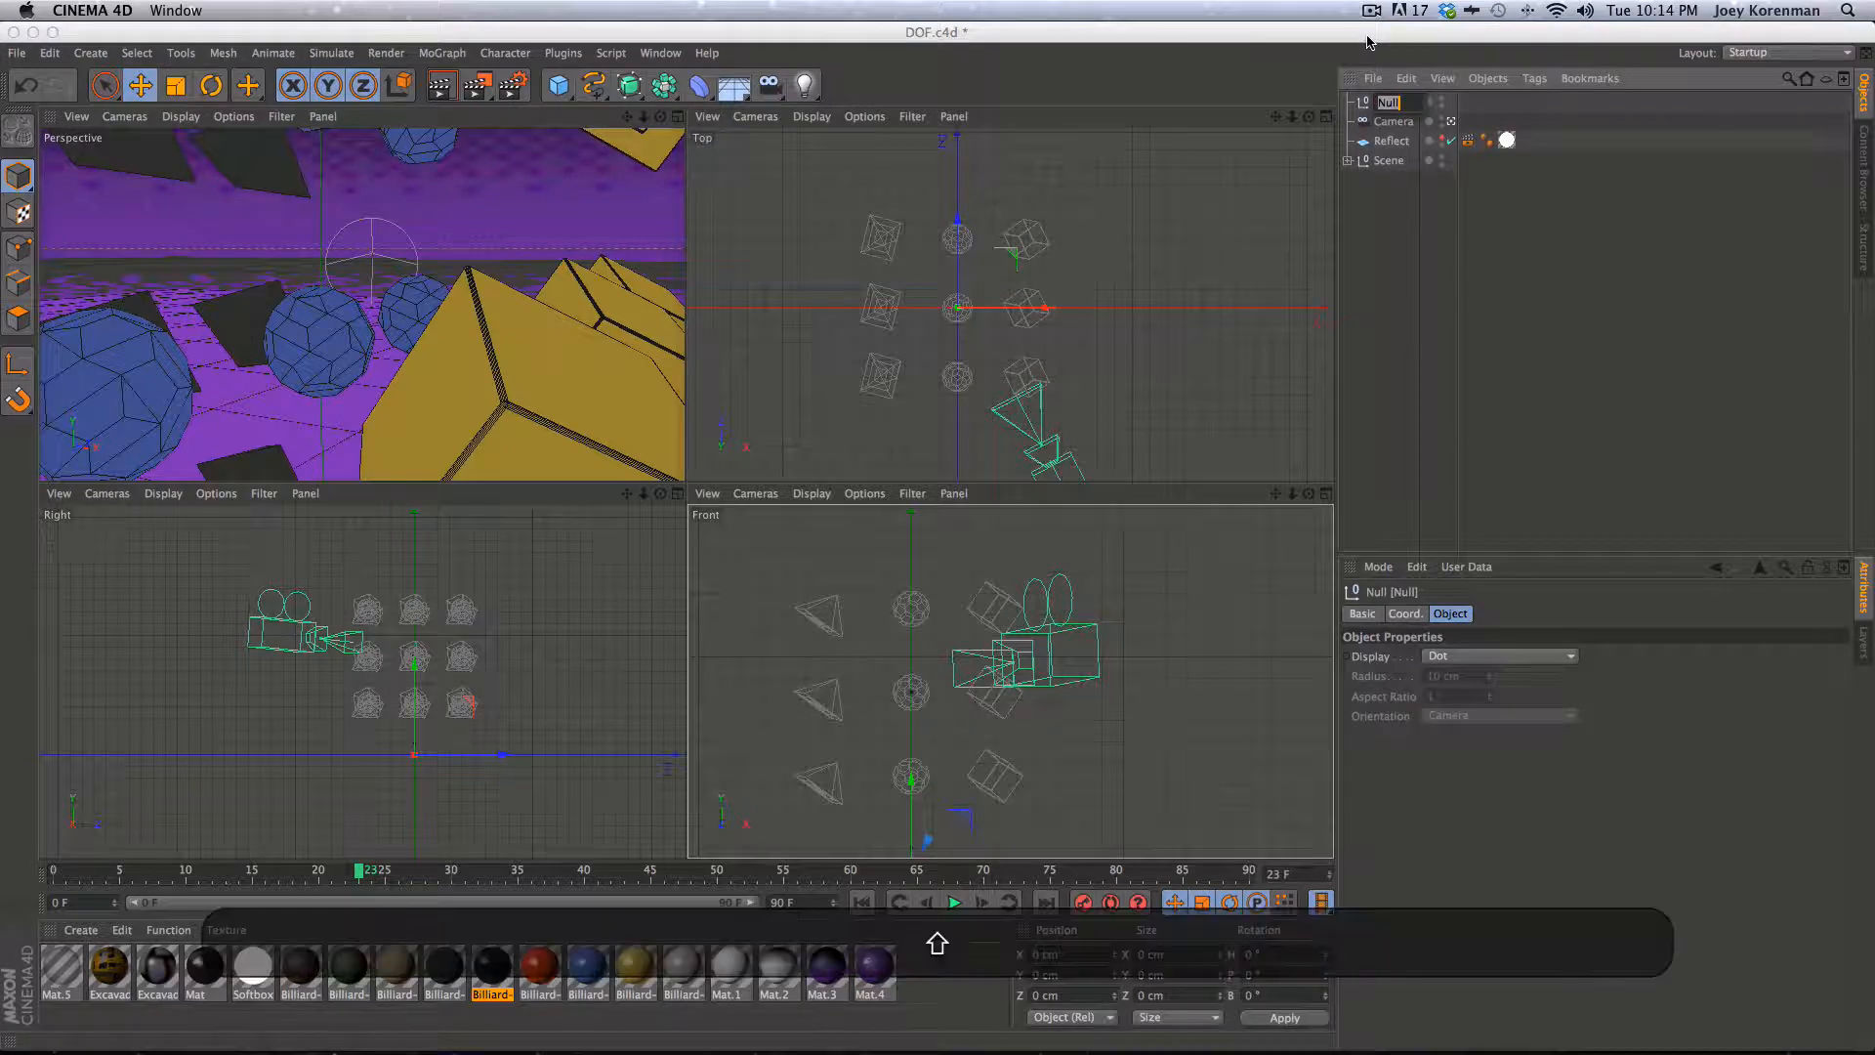
key("Return")
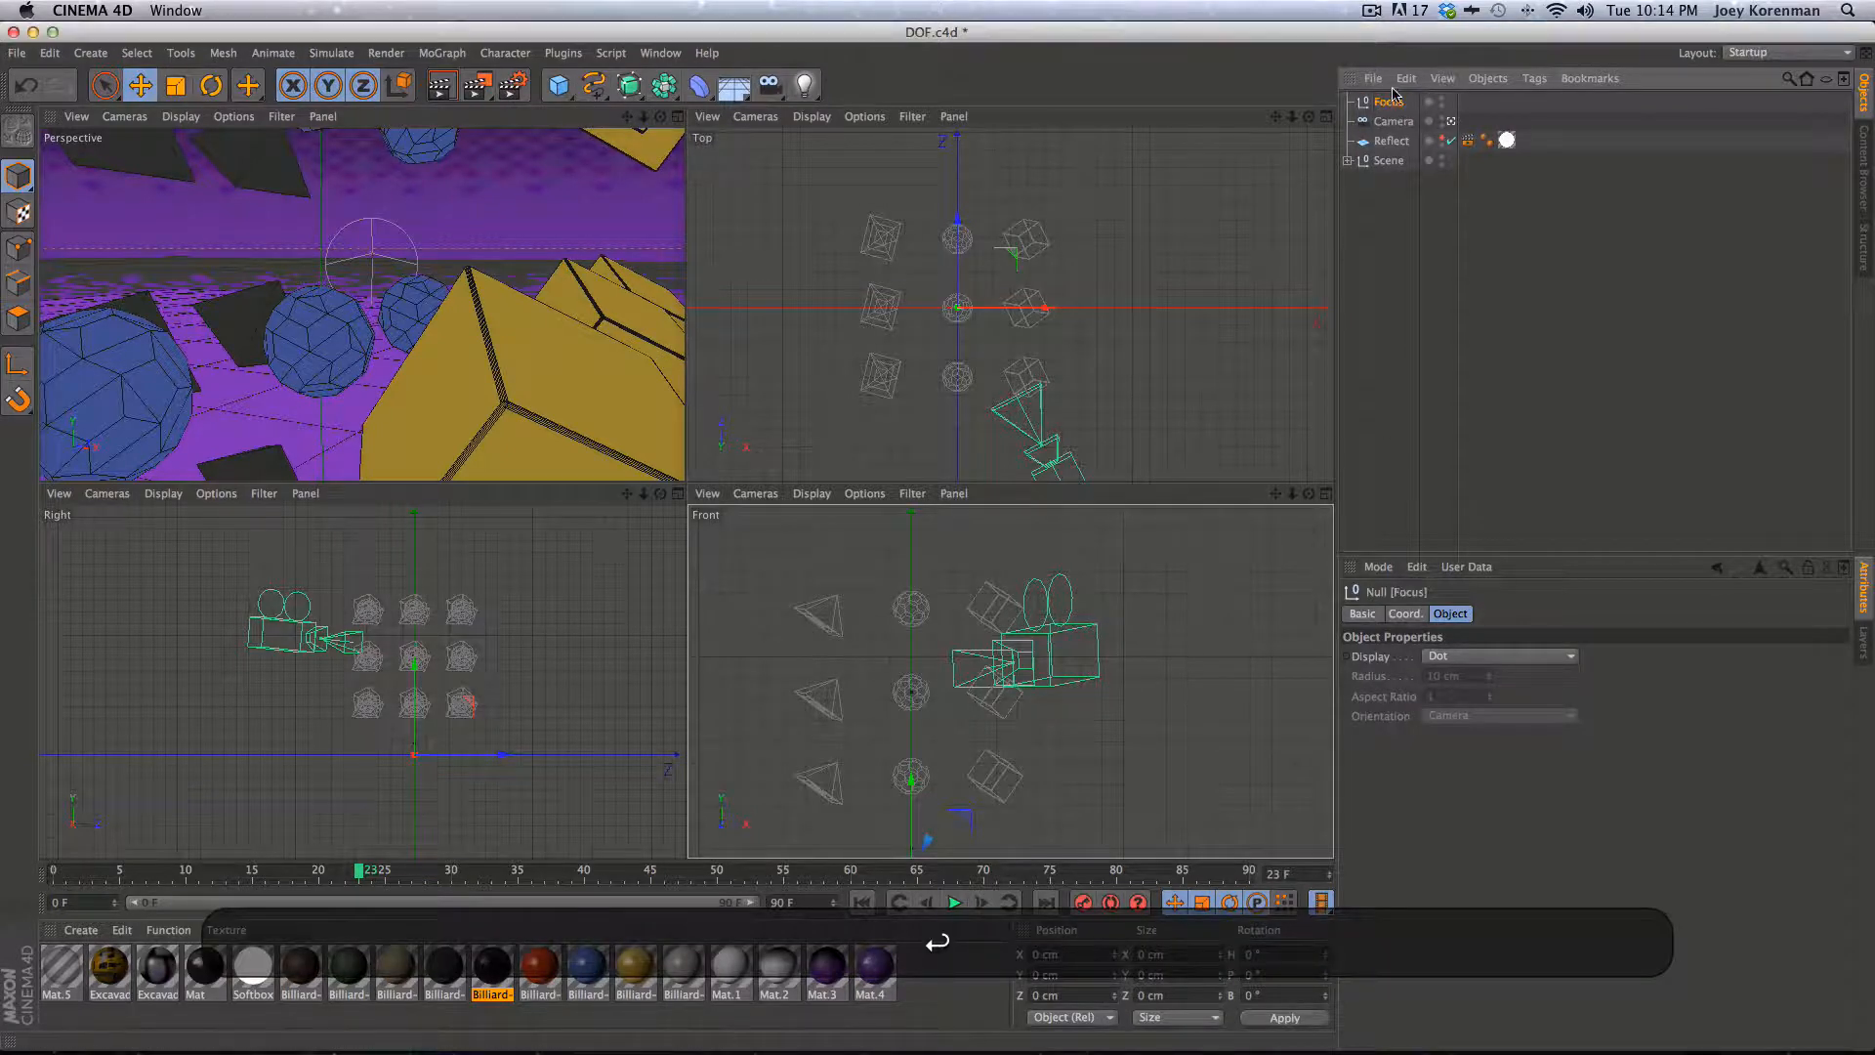
- Assign the Focus null as the camera's Focus Object
left_click(1394, 121)
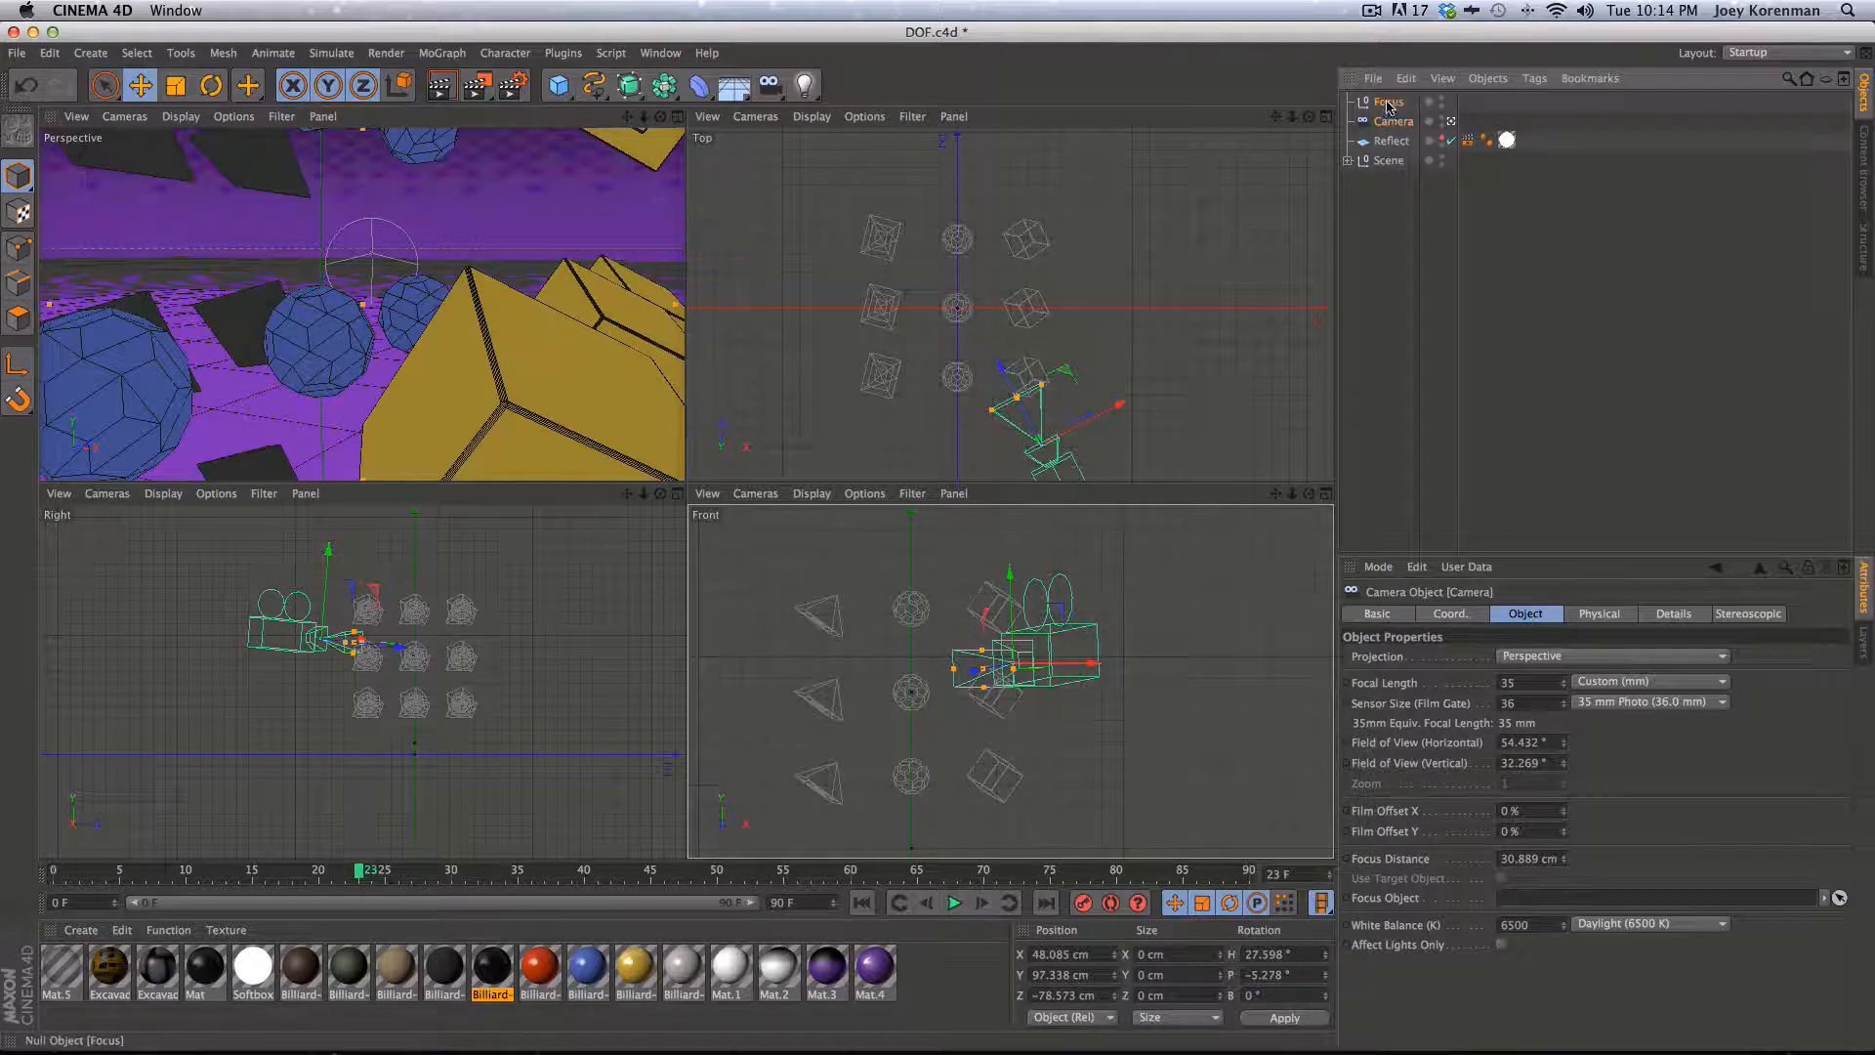
left_click_drag(1389, 102, 1519, 897)
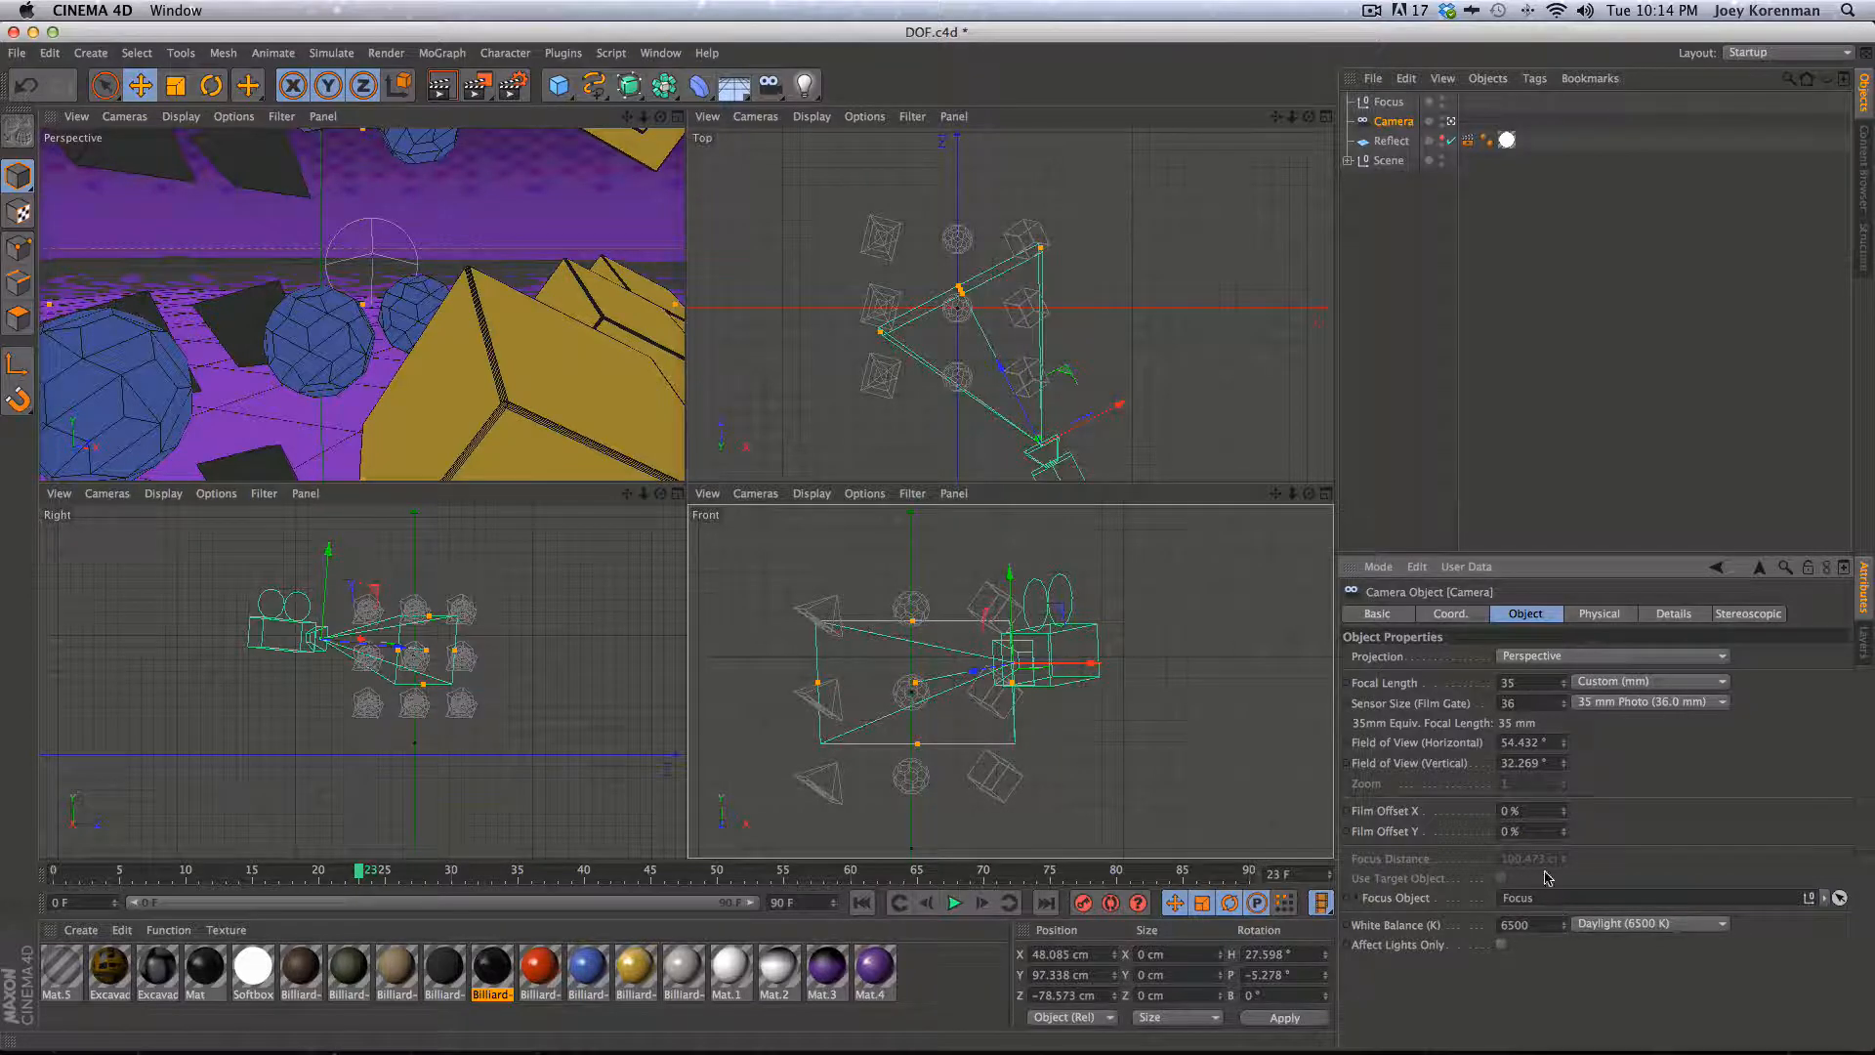
- Move the Focus null to about X 40, Y 90, Z -48 cm at the front yellow shape, then reselect the camera
left_click(1389, 102)
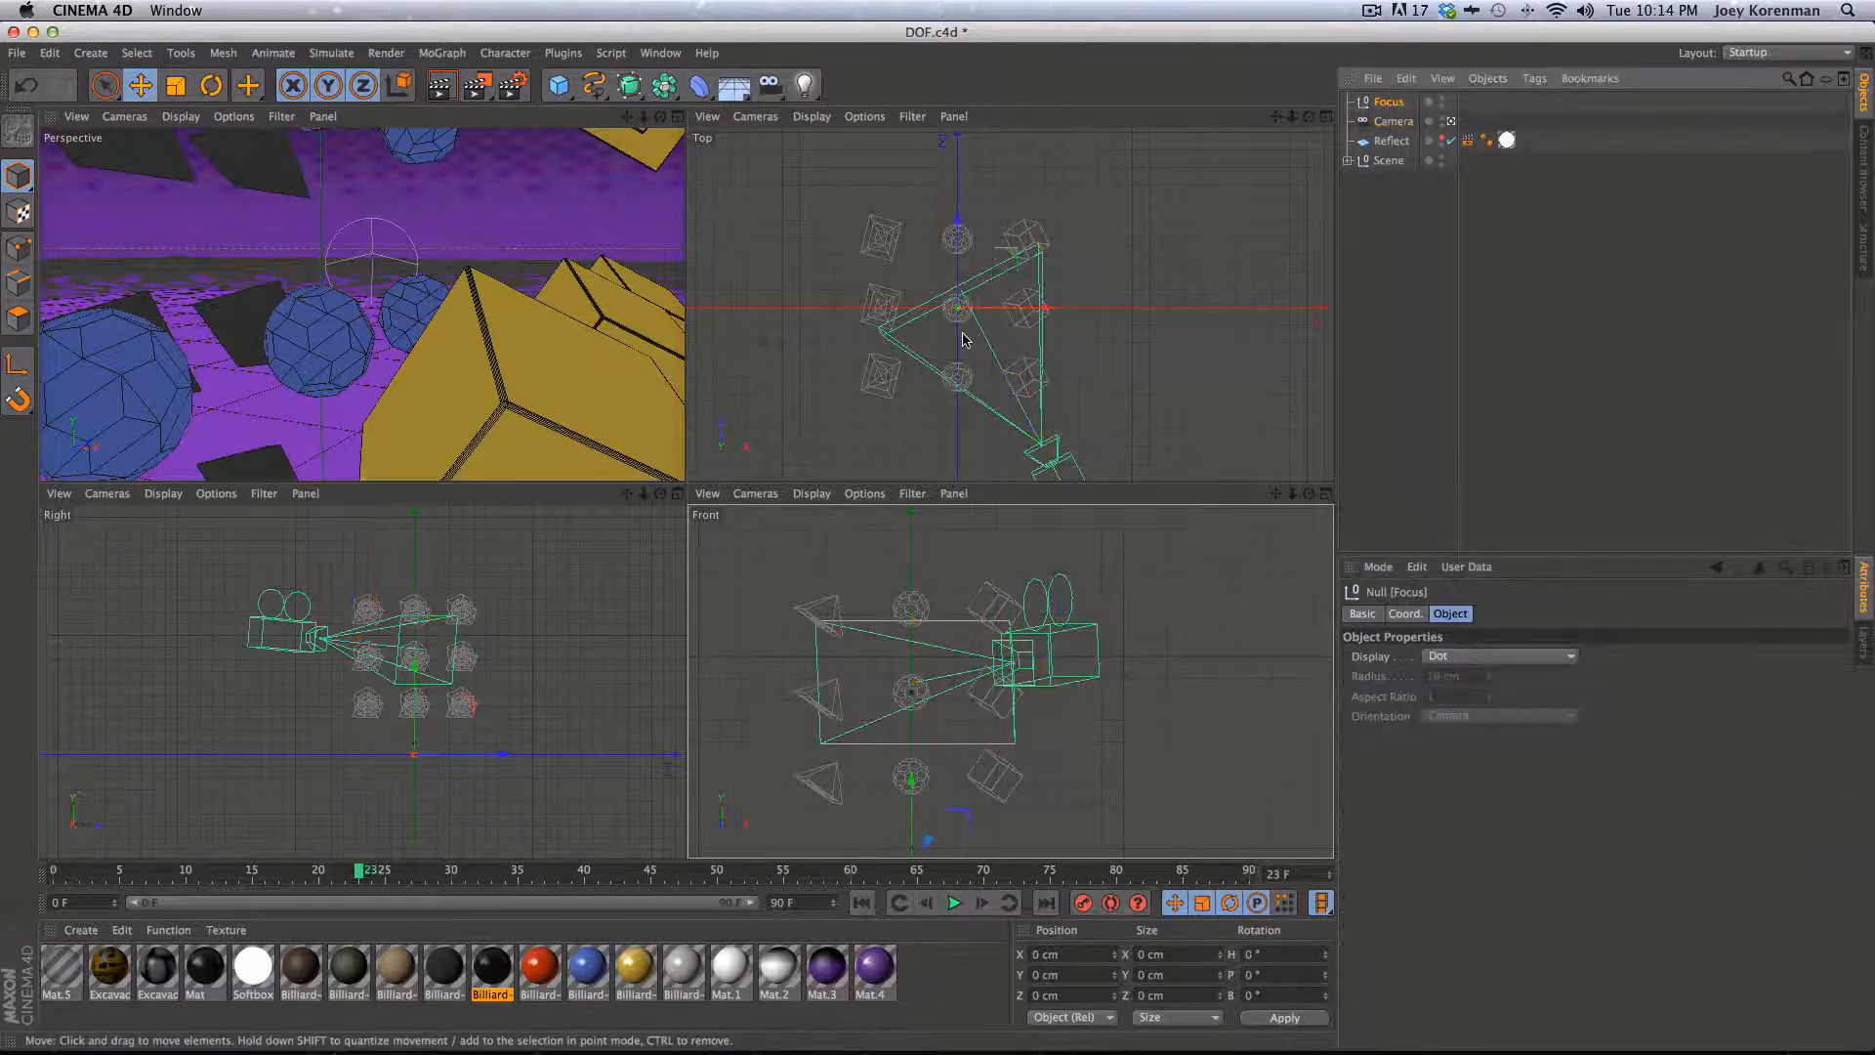
left_click_drag(963, 338, 1039, 430)
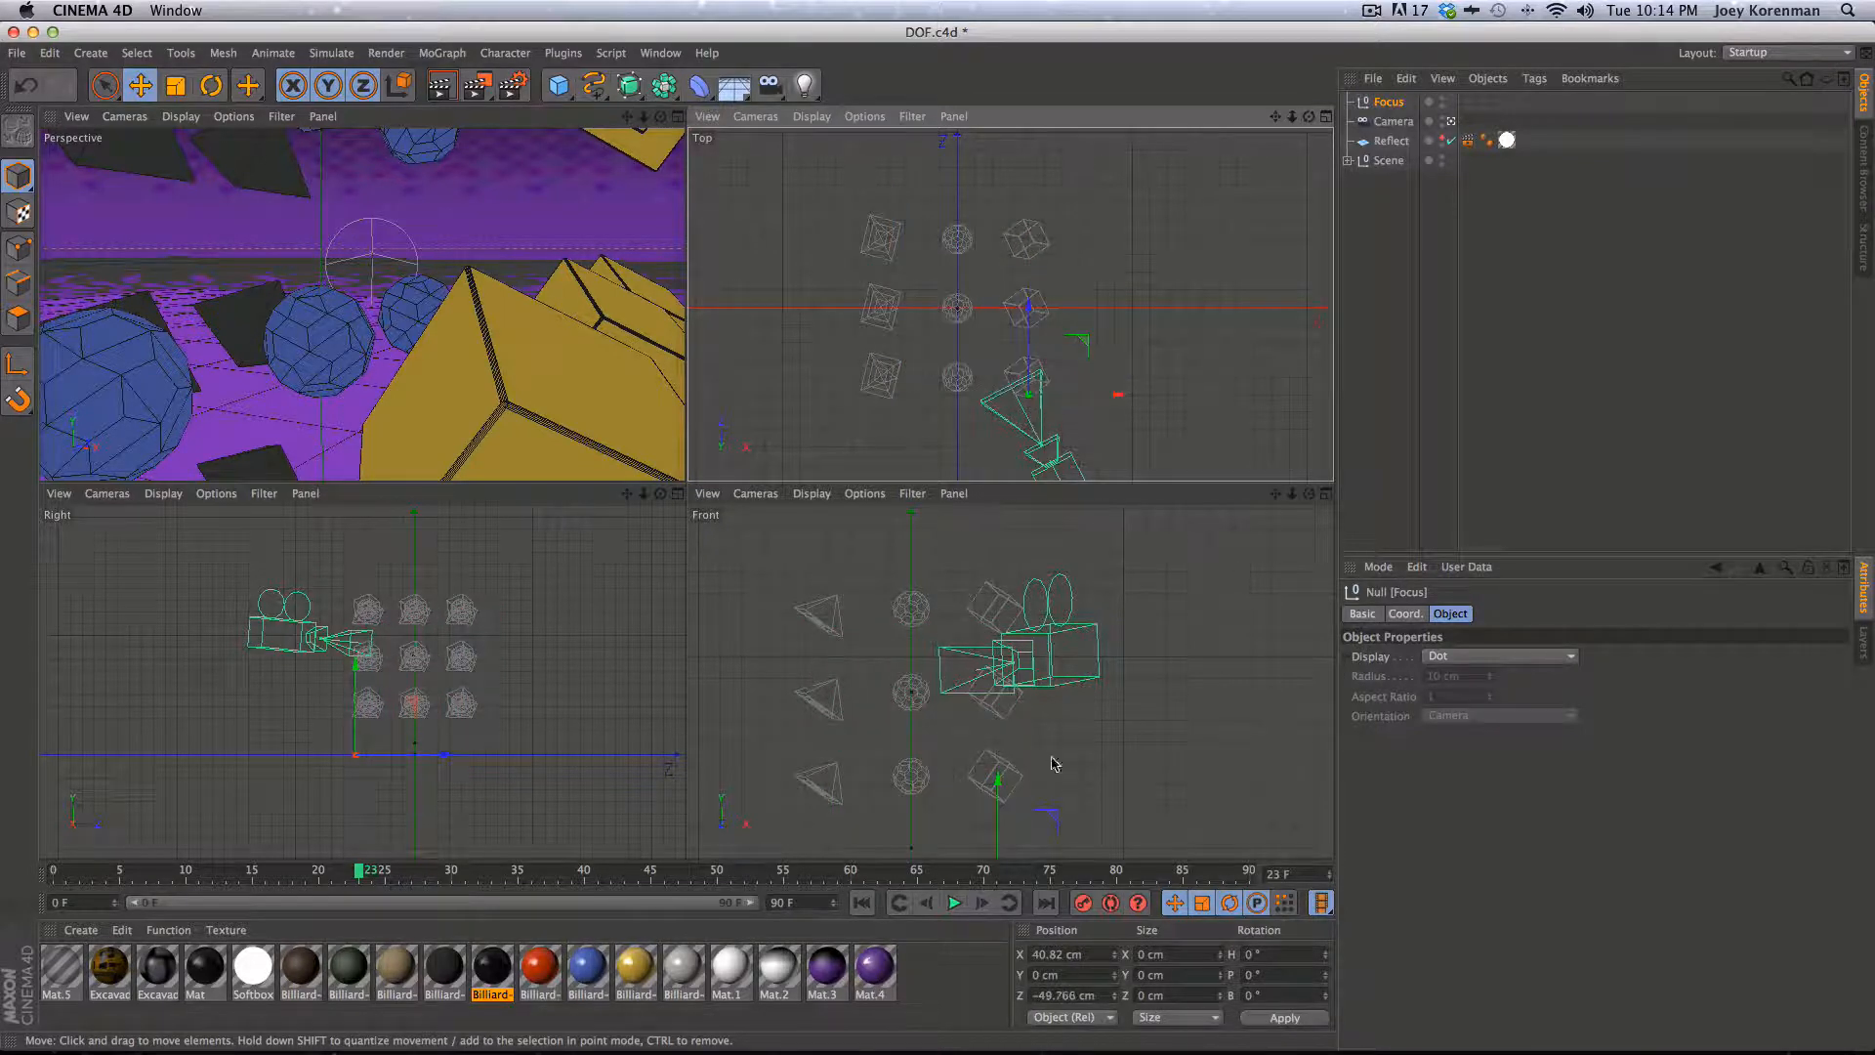
left_click_drag(1000, 781, 1000, 586)
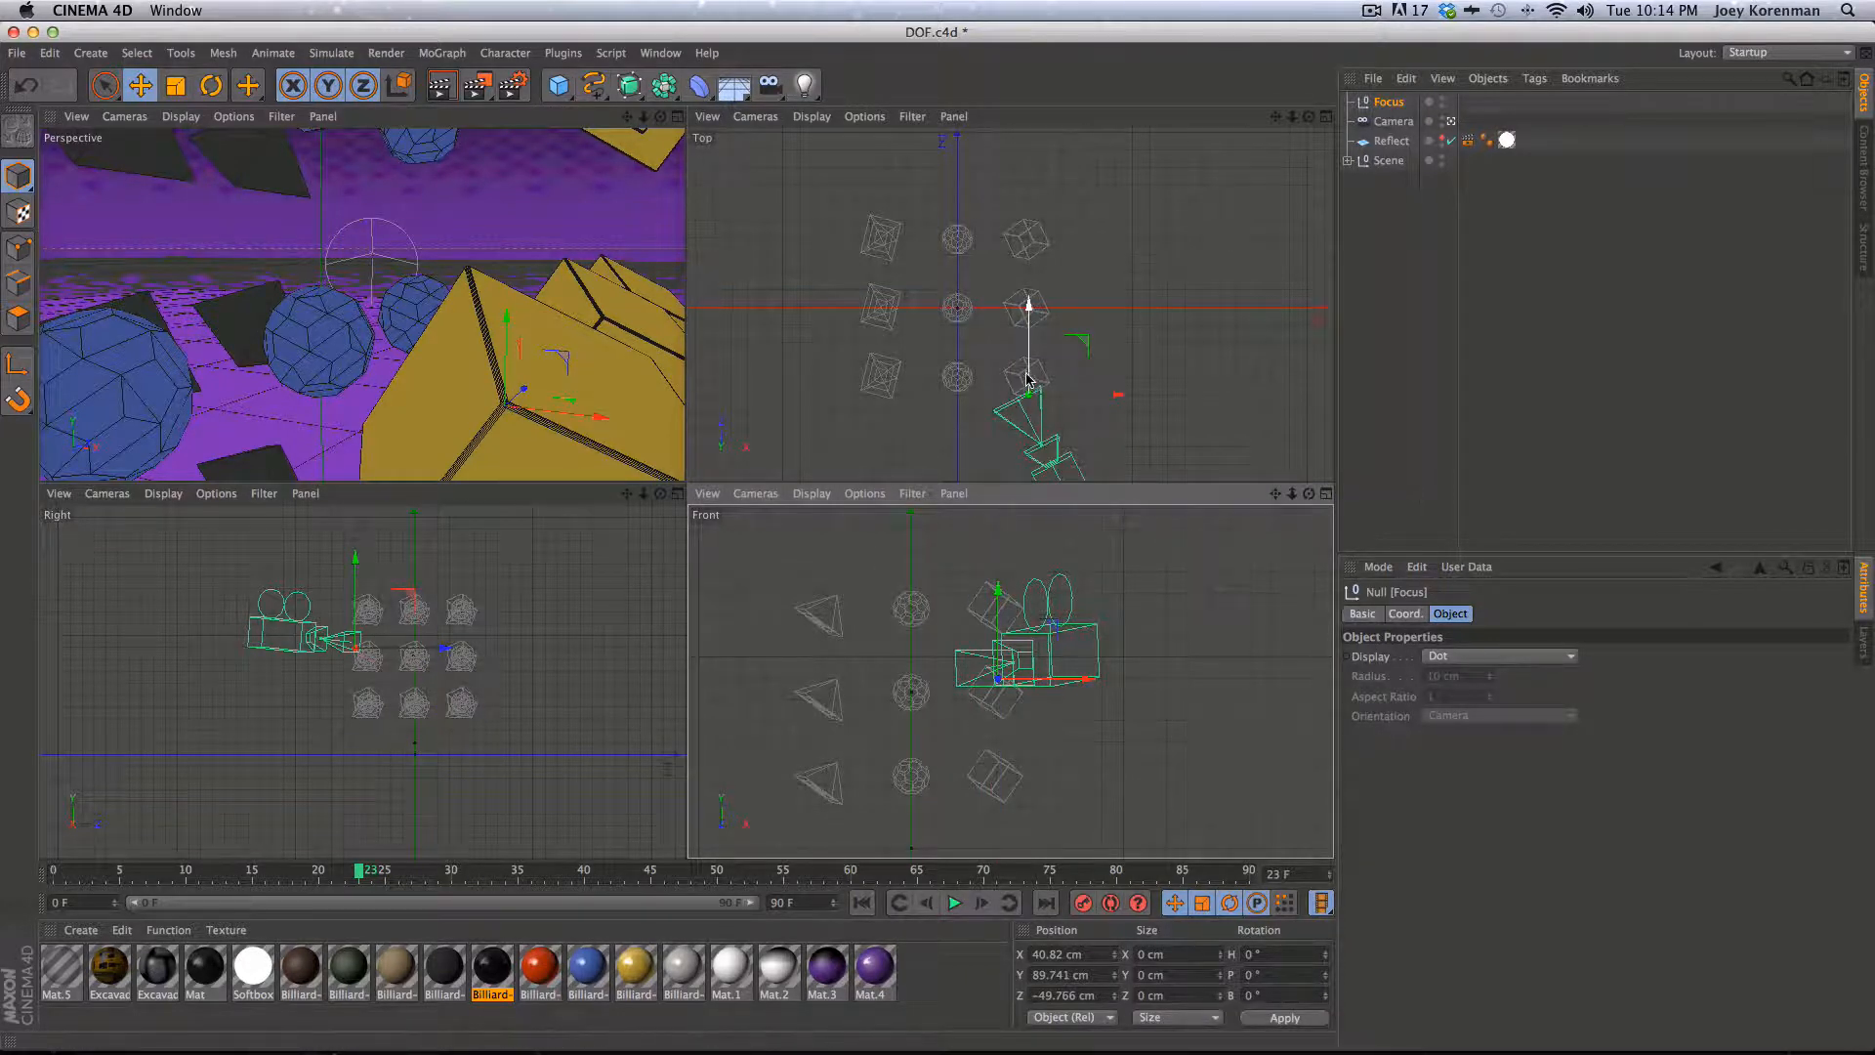
left_click_drag(1026, 374, 1055, 393)
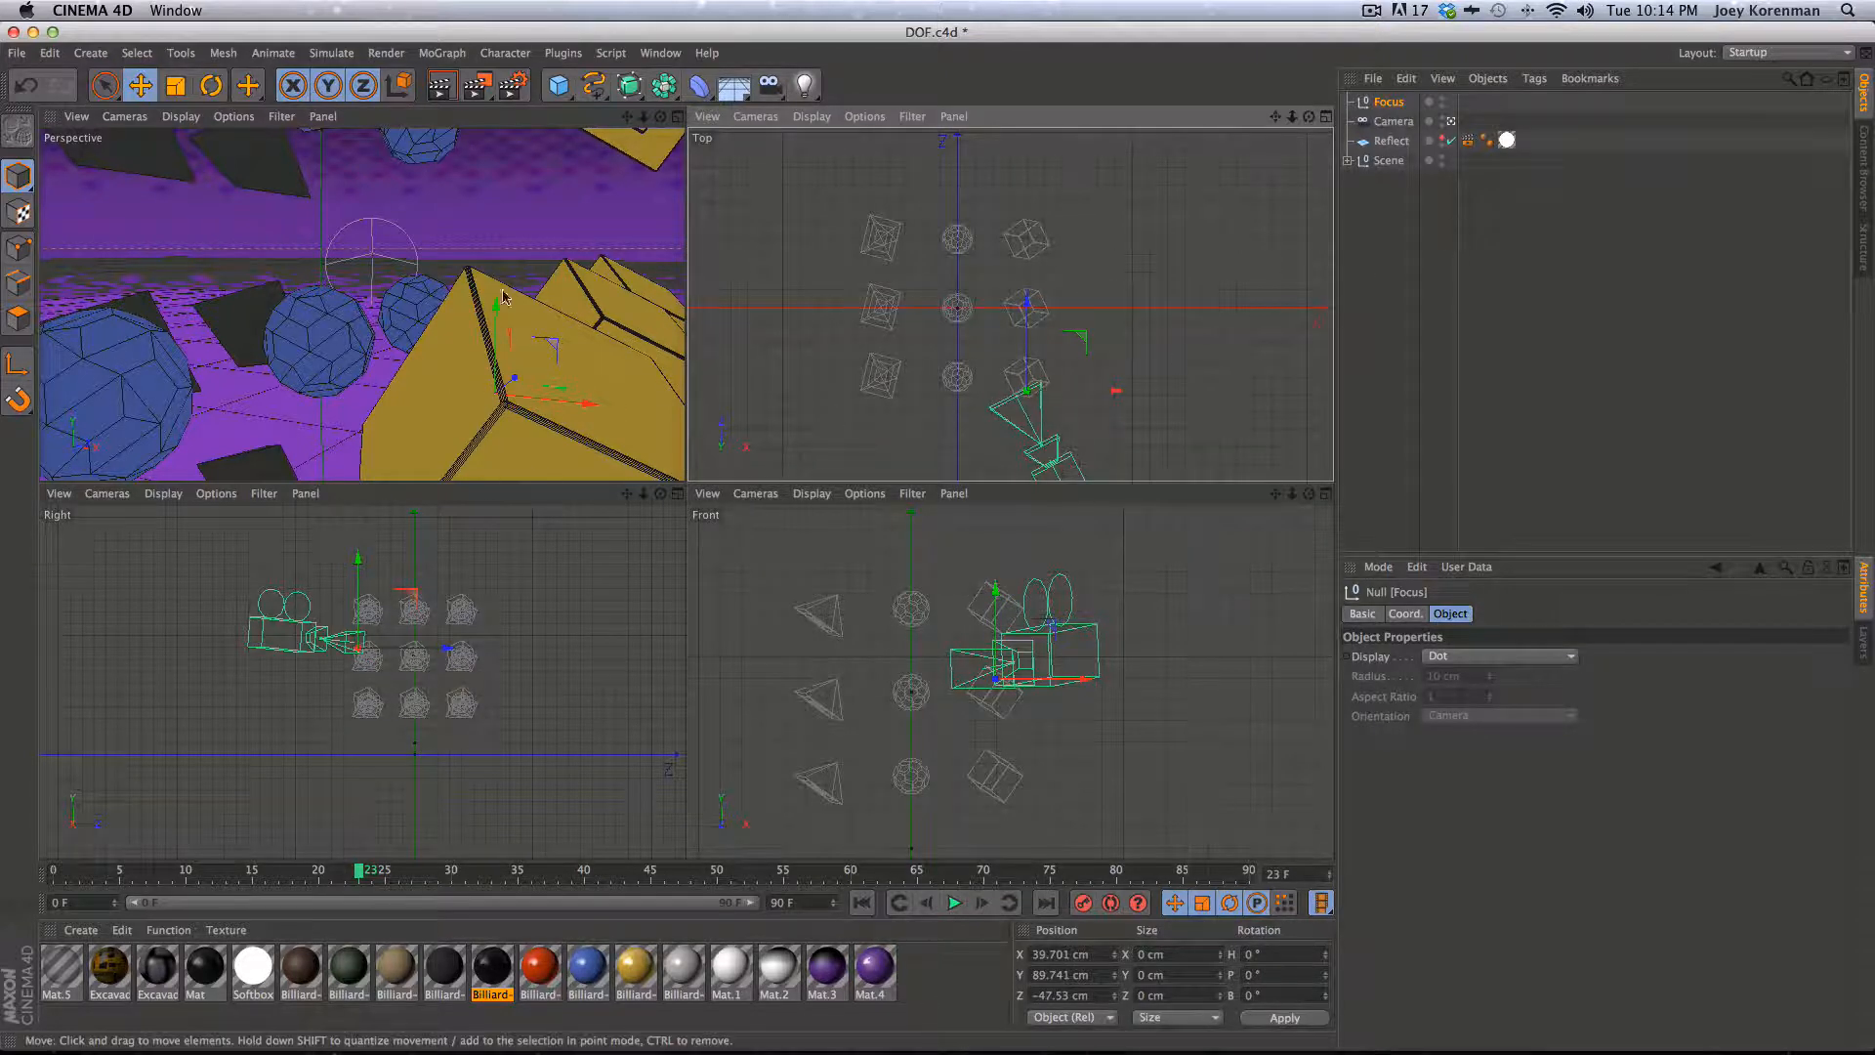
left_click(1397, 122)
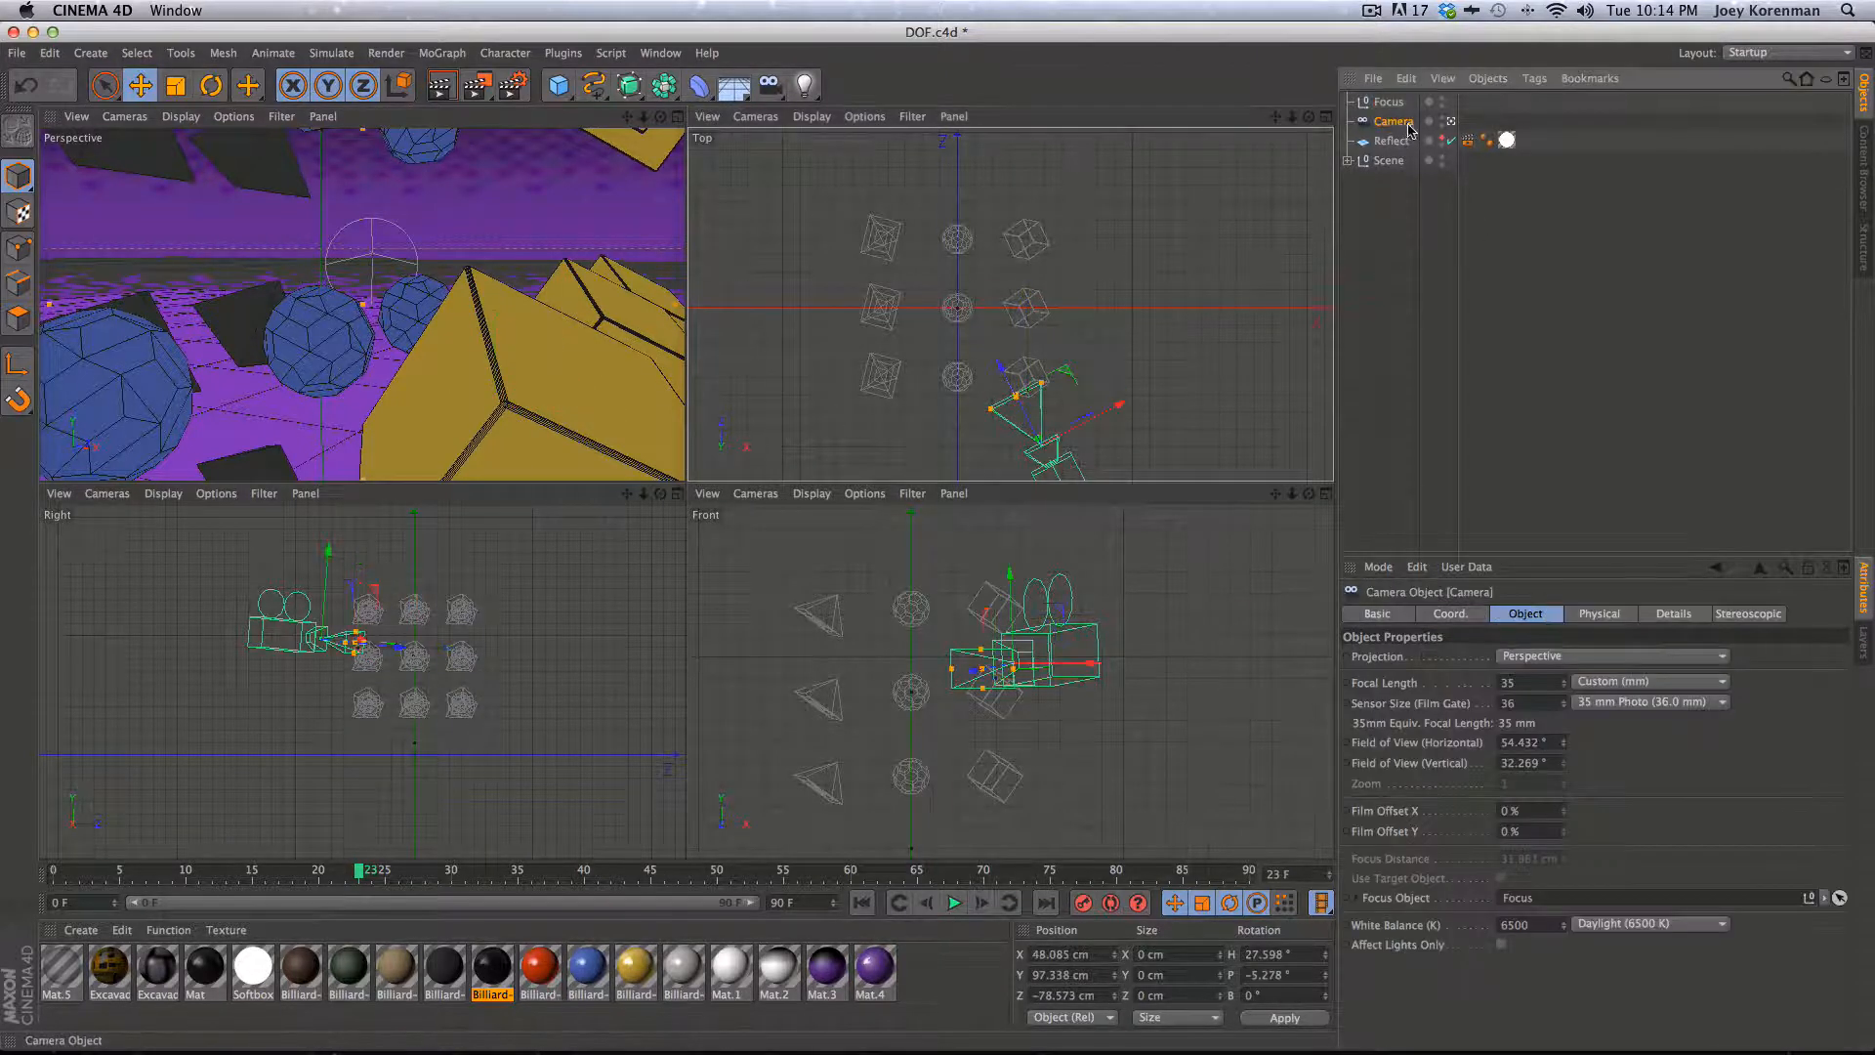
- Open the camera's Physical renderer settings and render the perspective view to check the depth of field
left_click(1590, 614)
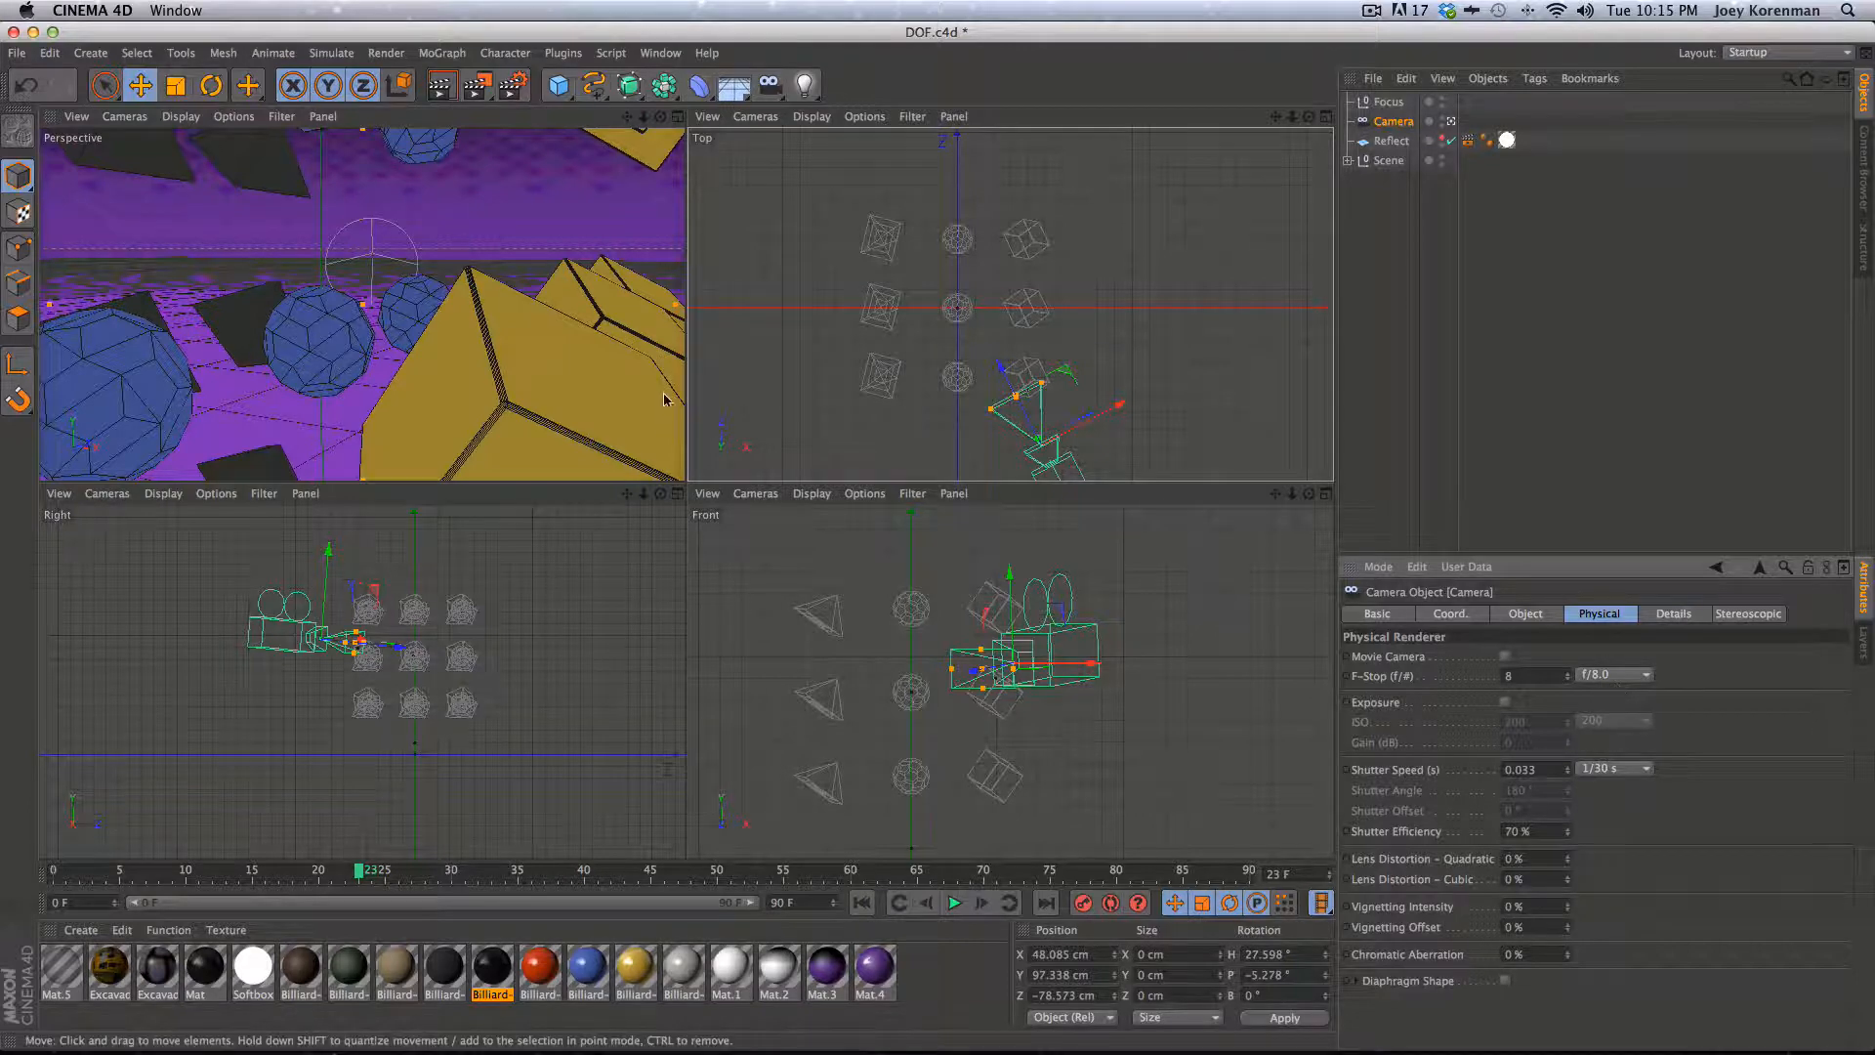
key("super+r")
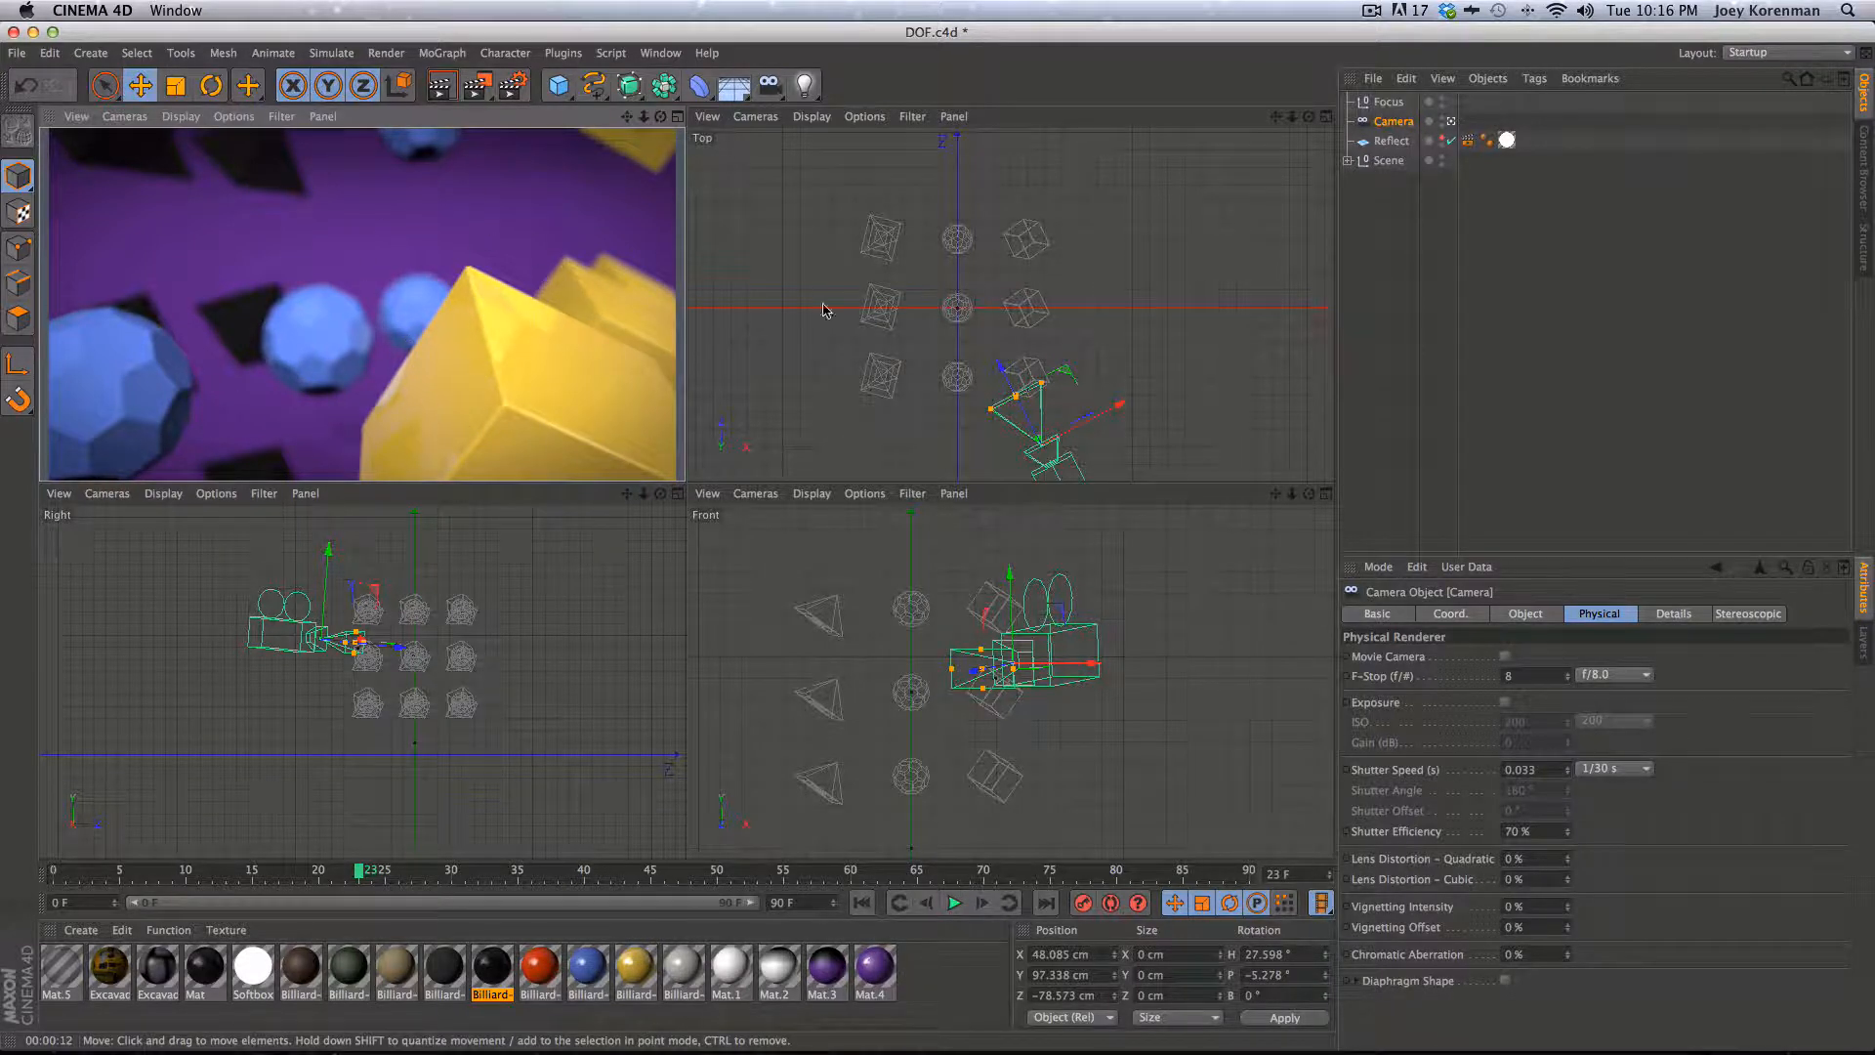
- Move the Focus null to about X -36, Y 82, Z 40 cm and render the perspective view
left_click(1396, 104)
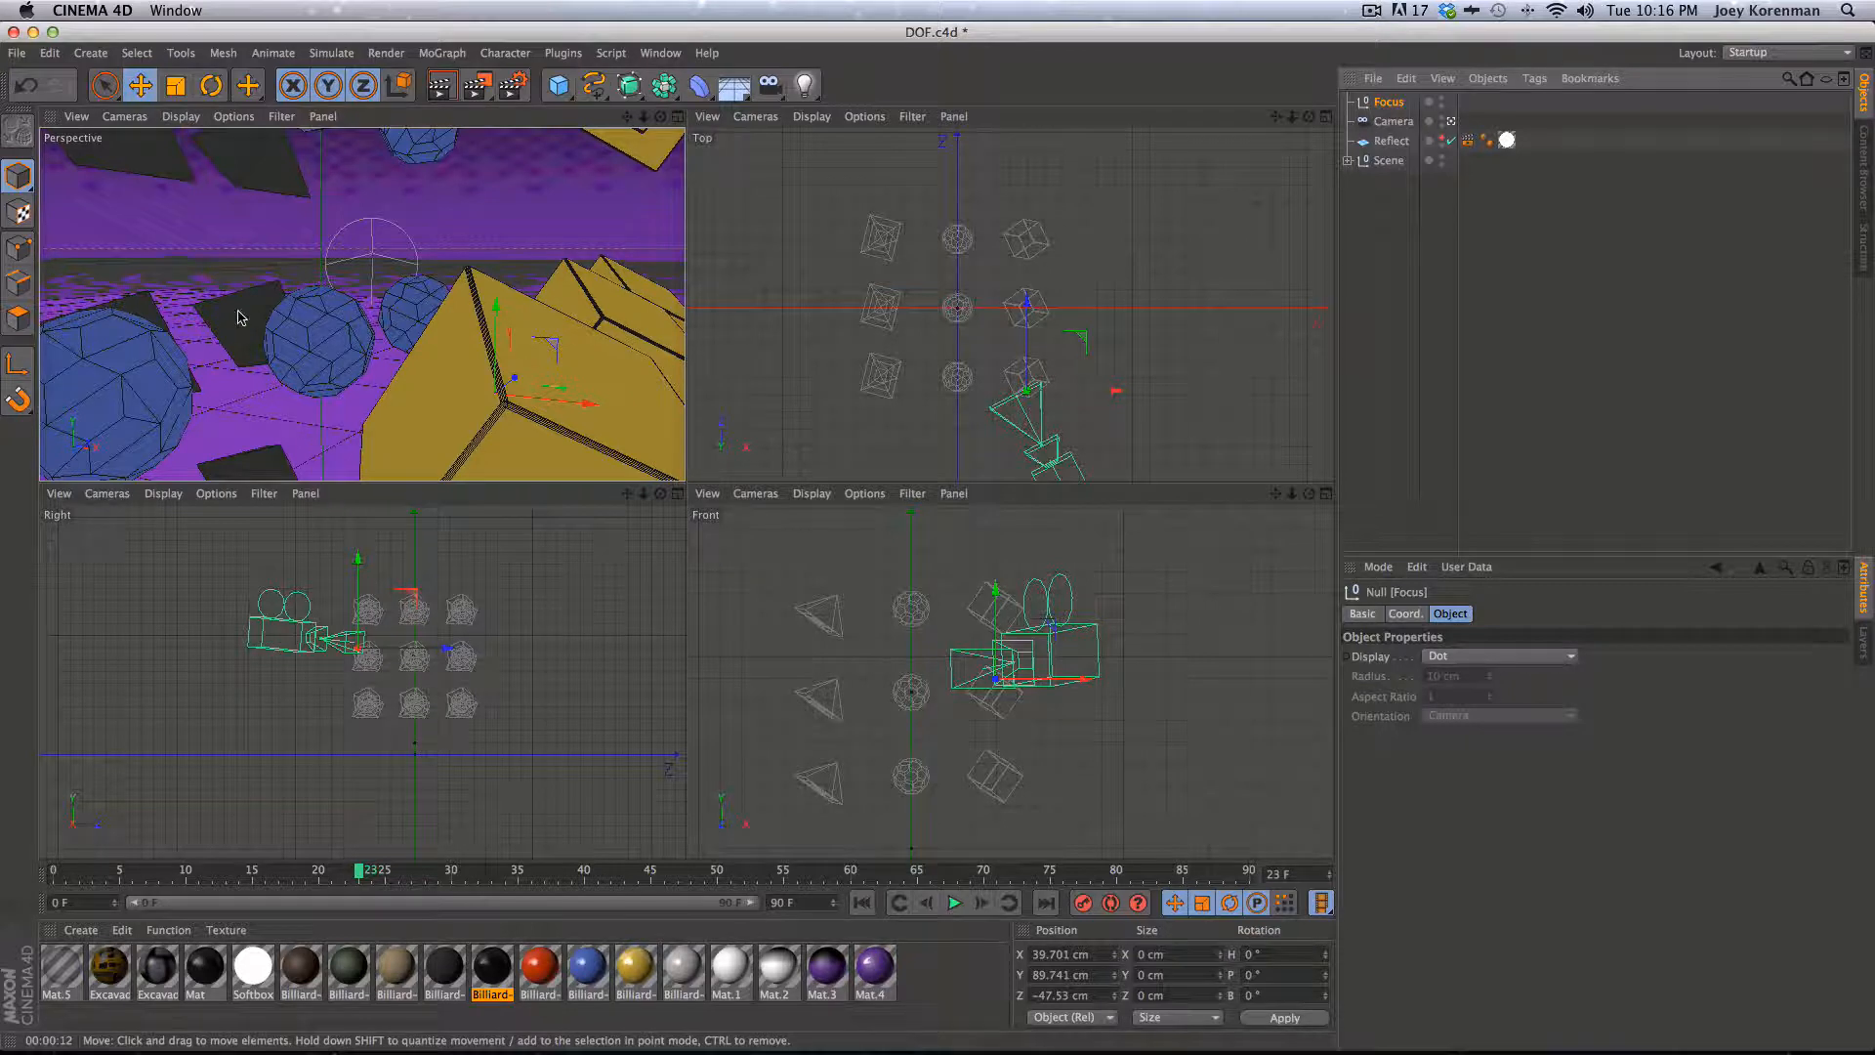
left_click_drag(1094, 418, 908, 218)
left_click_drag(815, 674, 862, 698)
key("super+r")
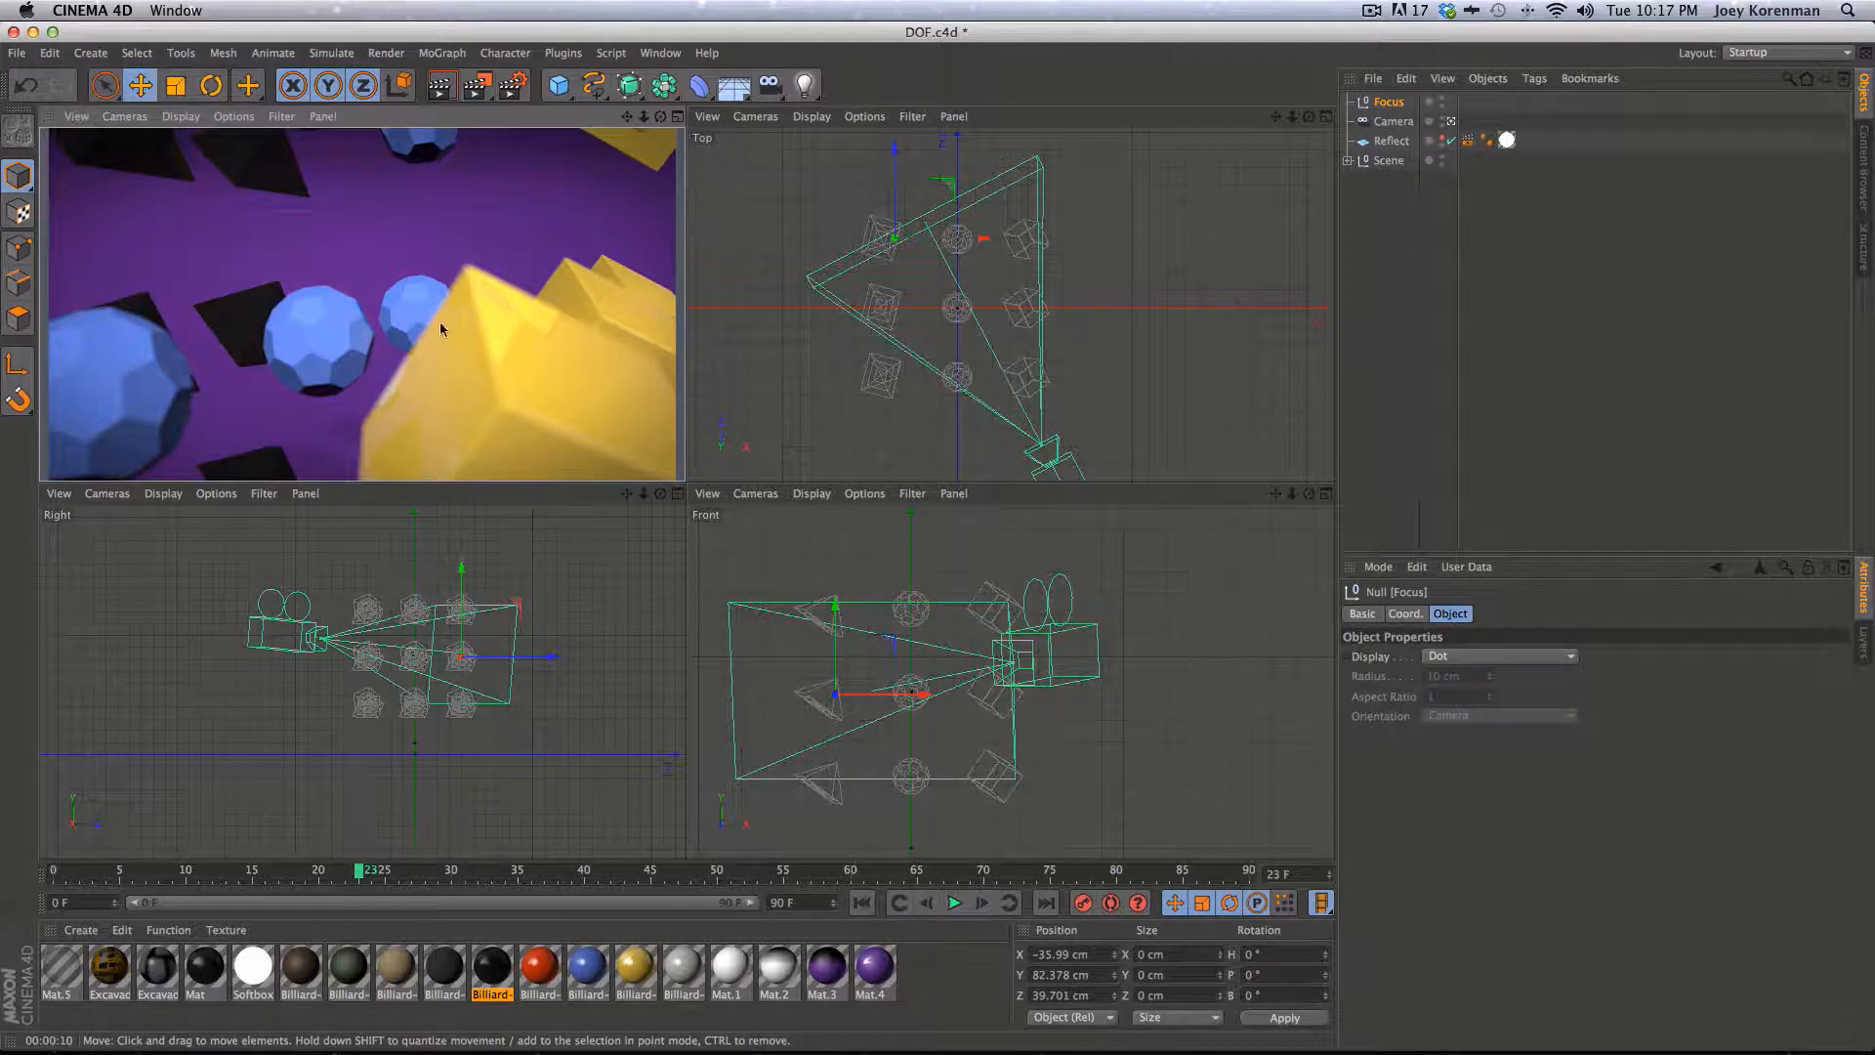
- Set the camera's F-Stop to f/4.0 and render the perspective view
left_click(1394, 121)
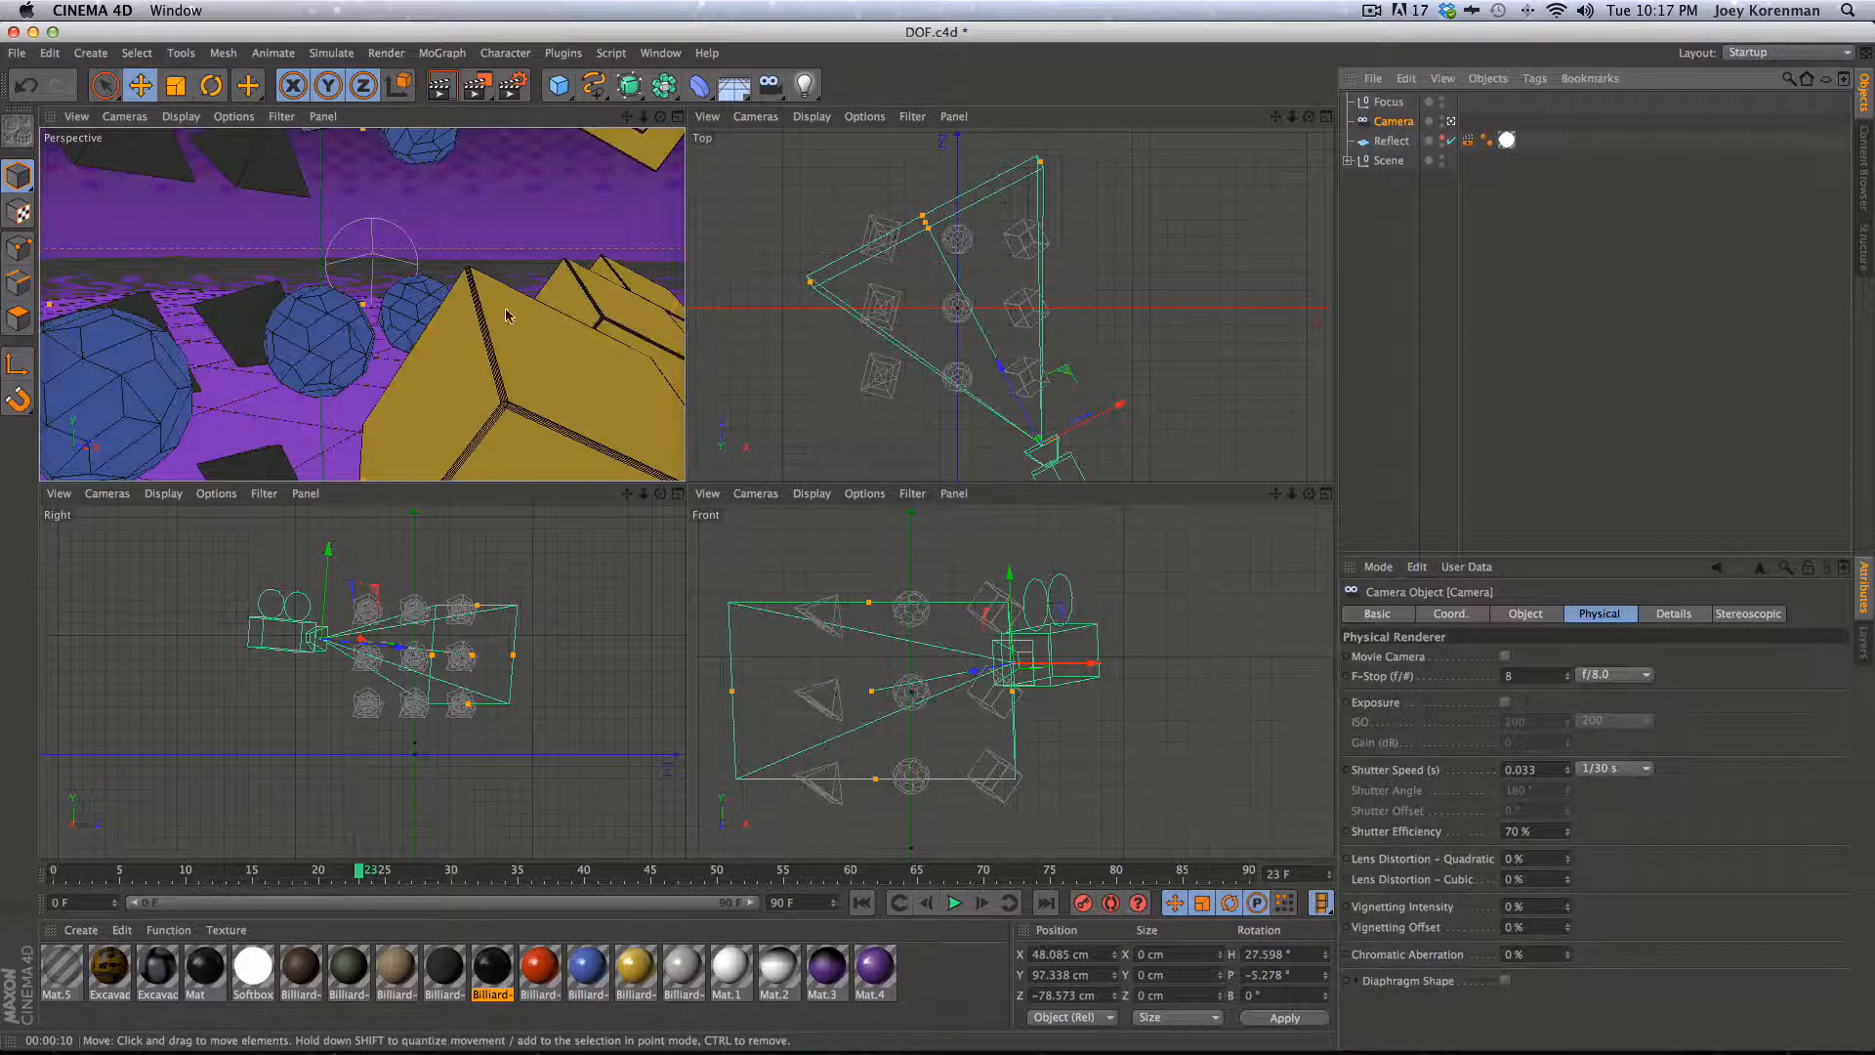
left_click(1629, 676)
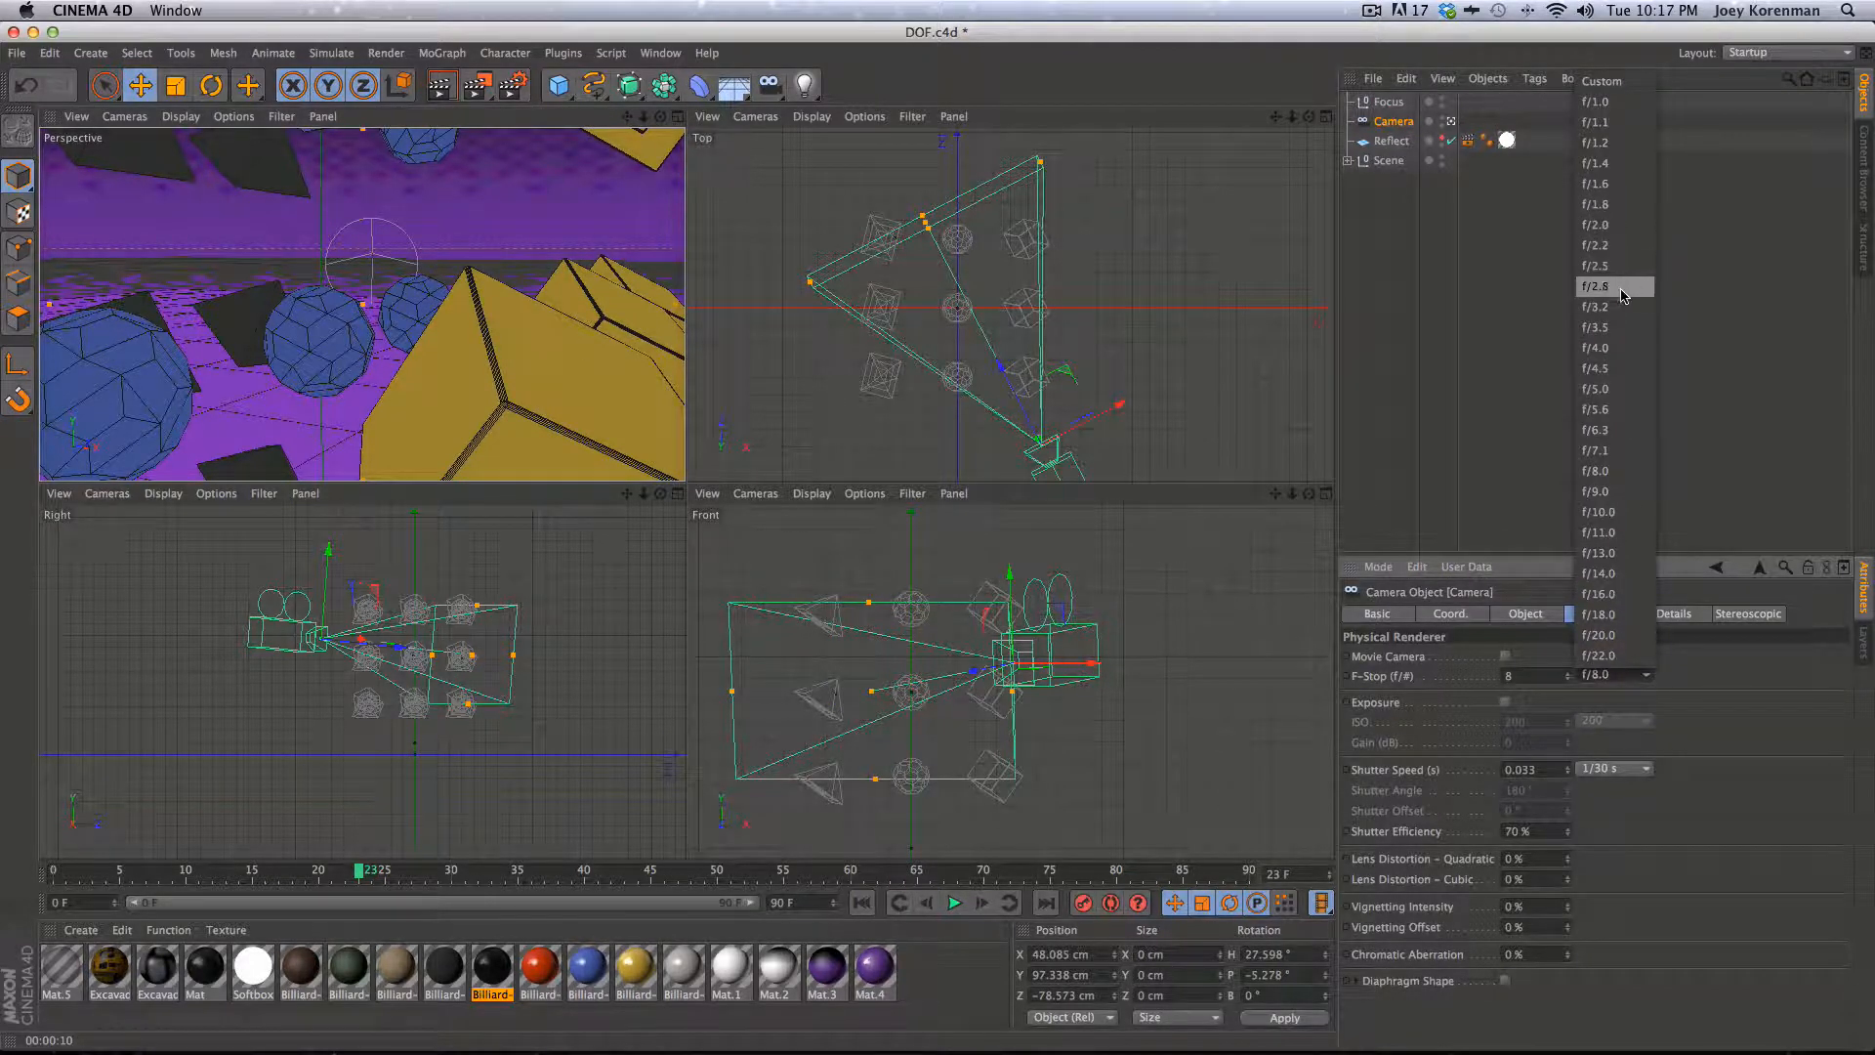
left_click(1629, 347)
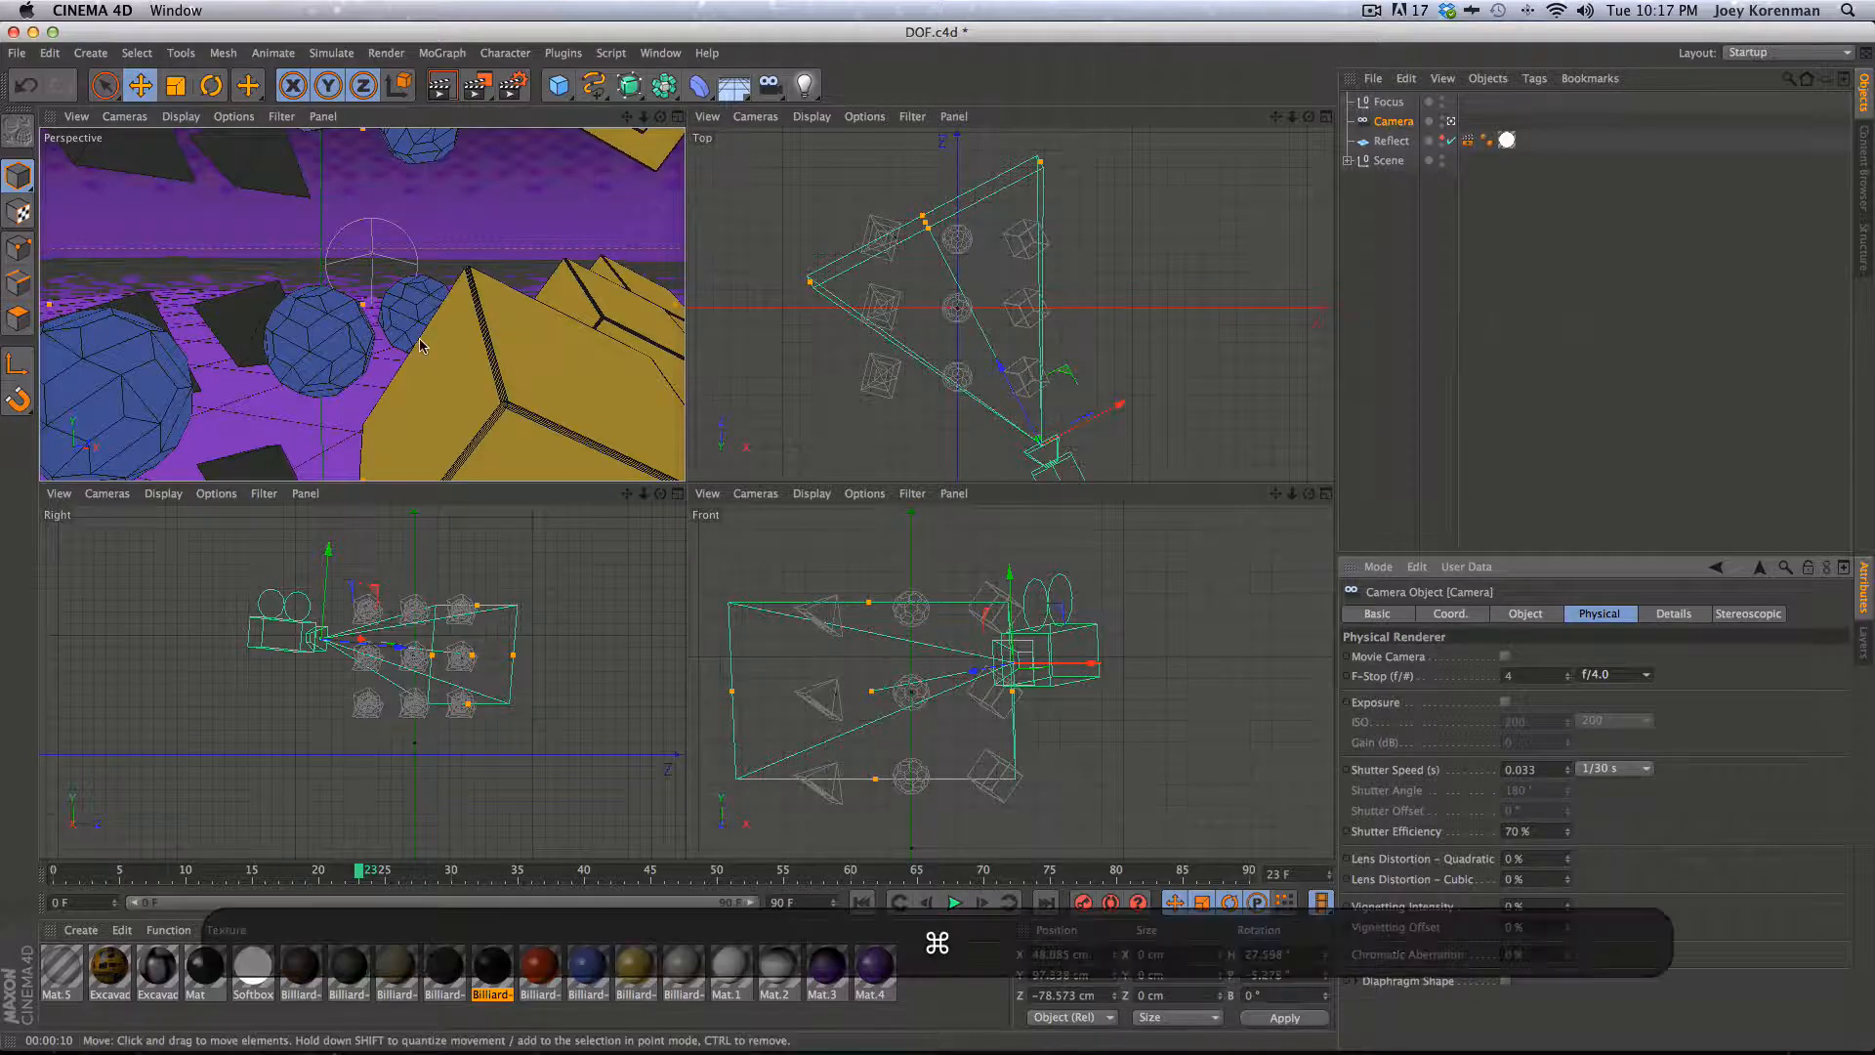
key("super+r")
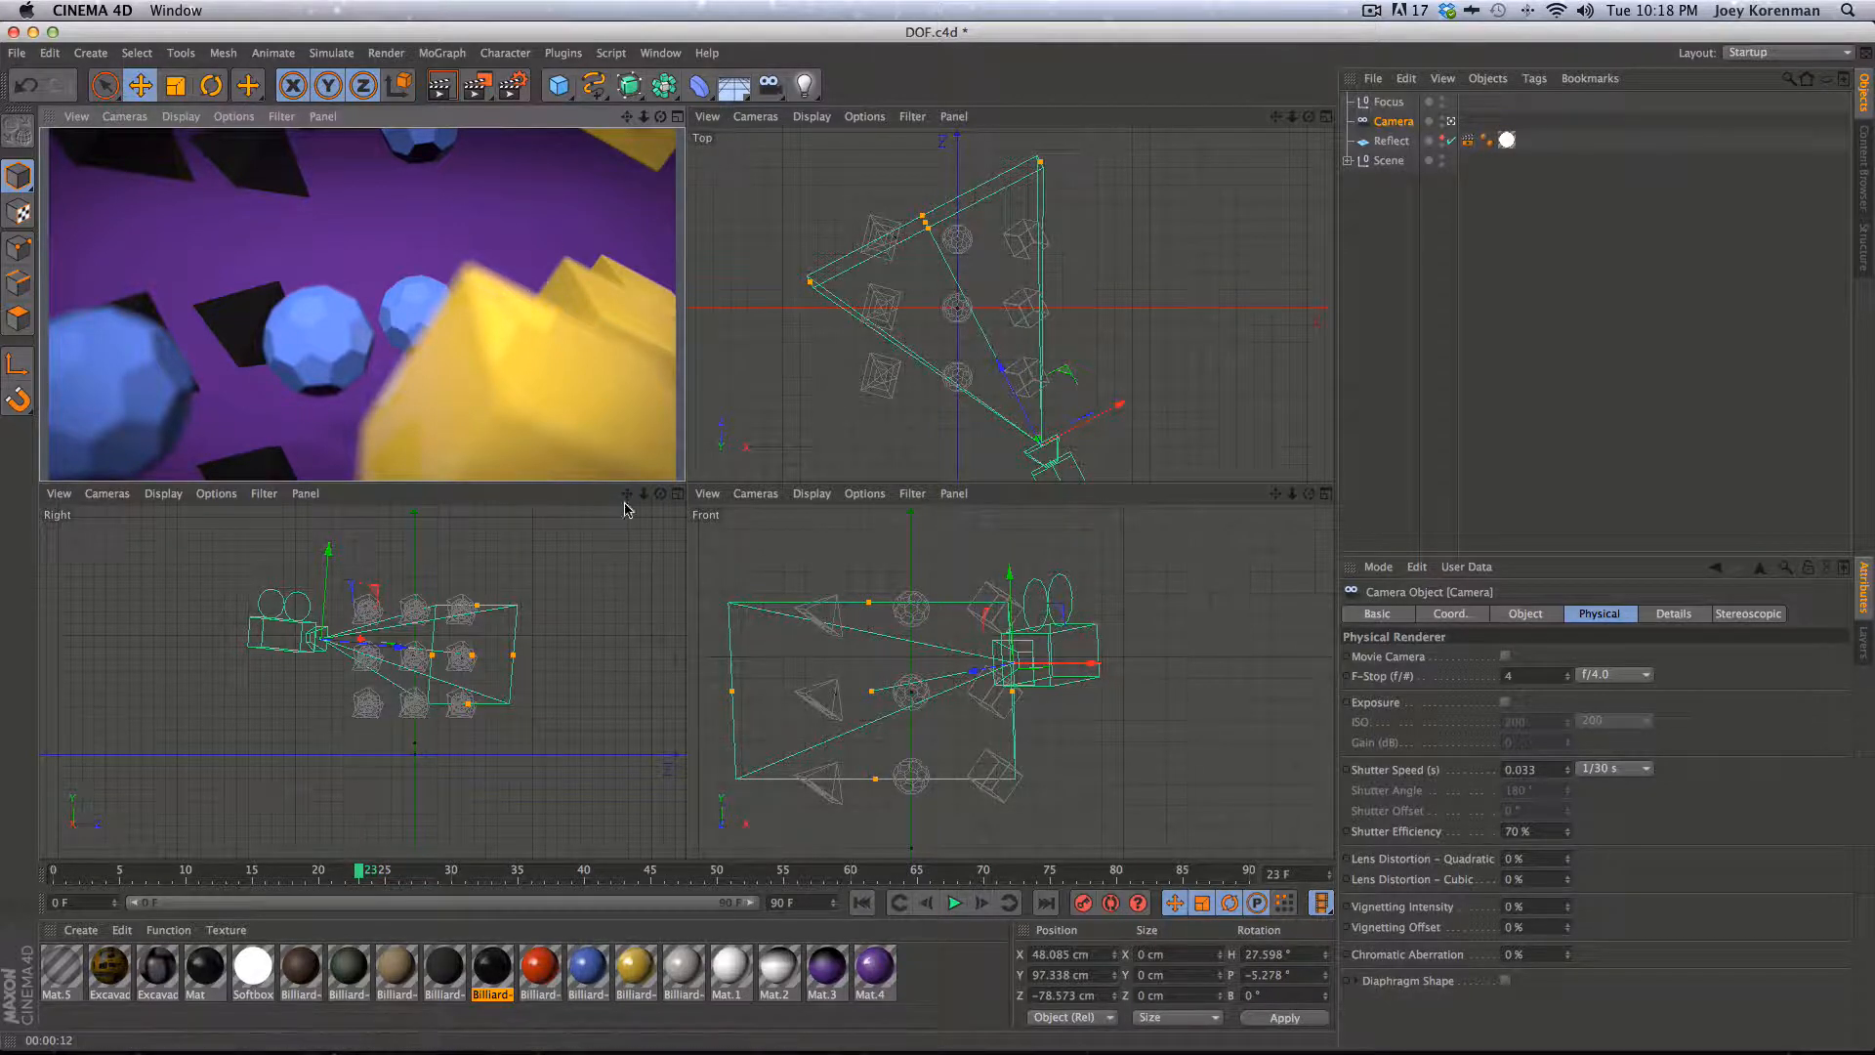
- Set the camera's F-Stop to f/8.0 and render the perspective view again
left_click(1394, 122)
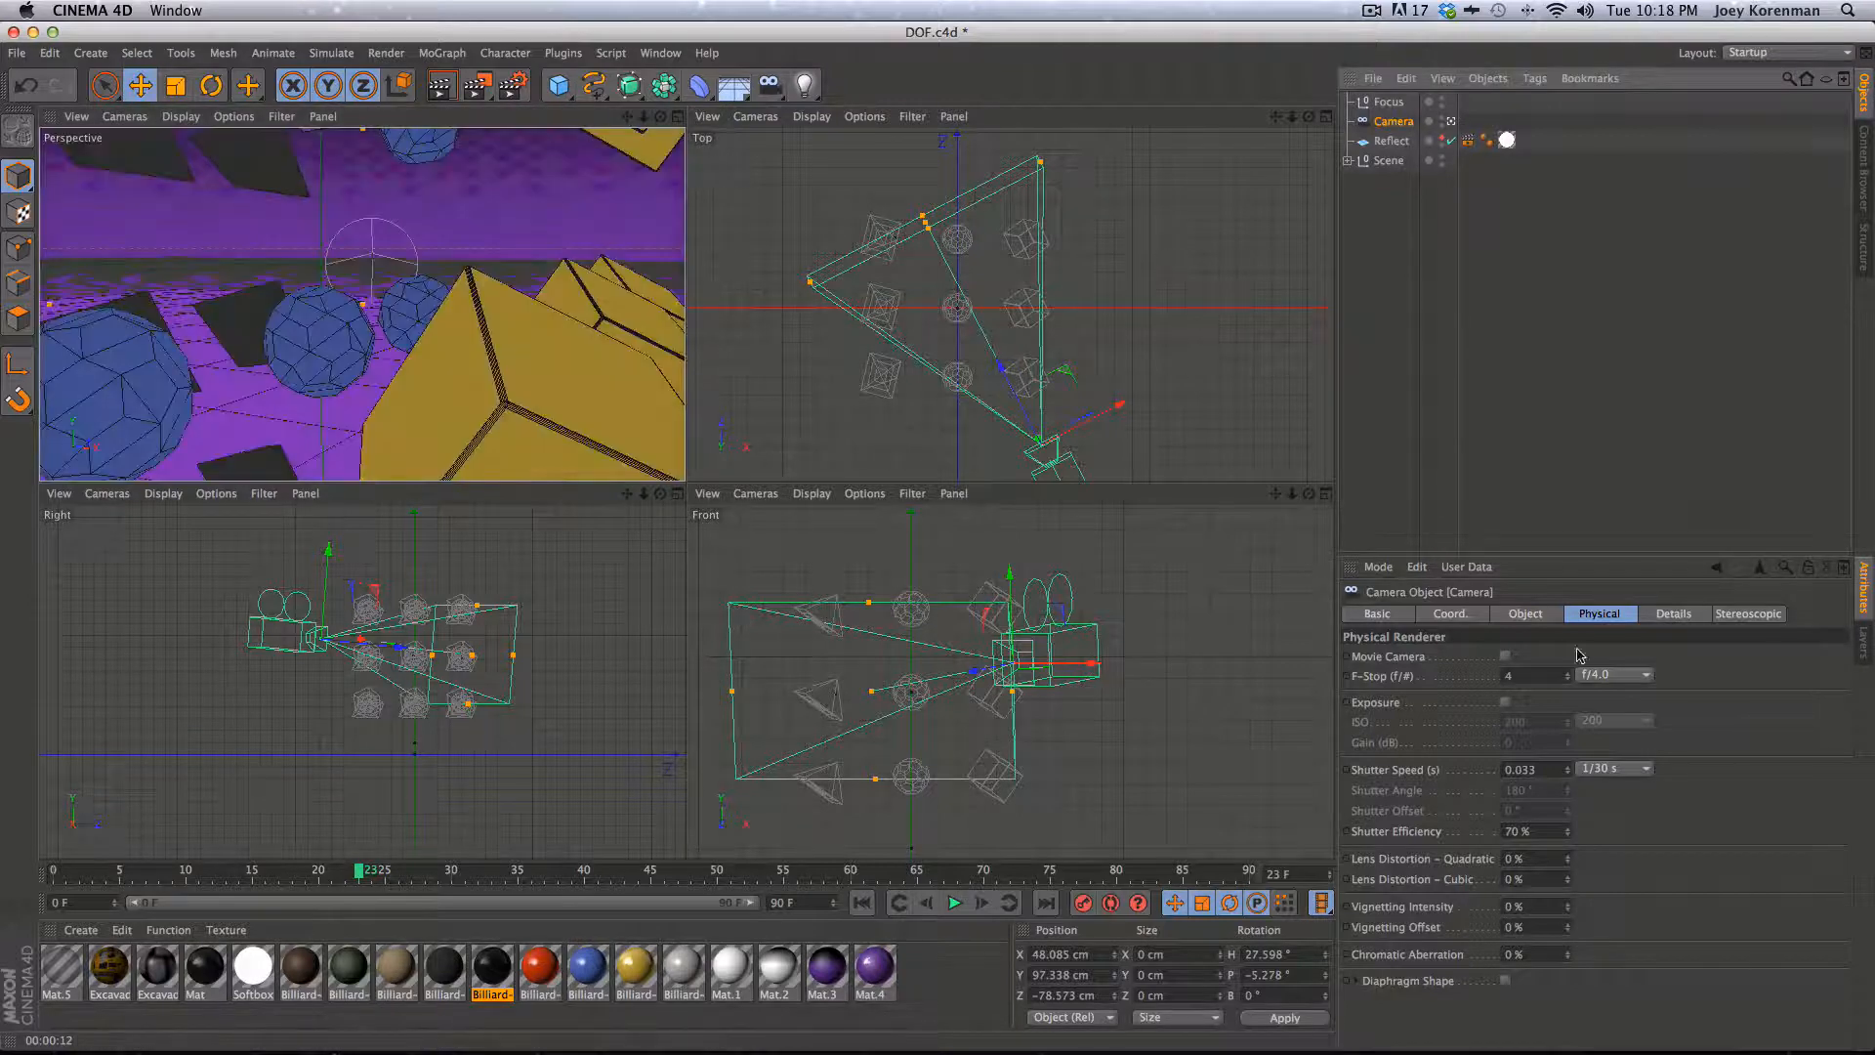
left_click(1646, 675)
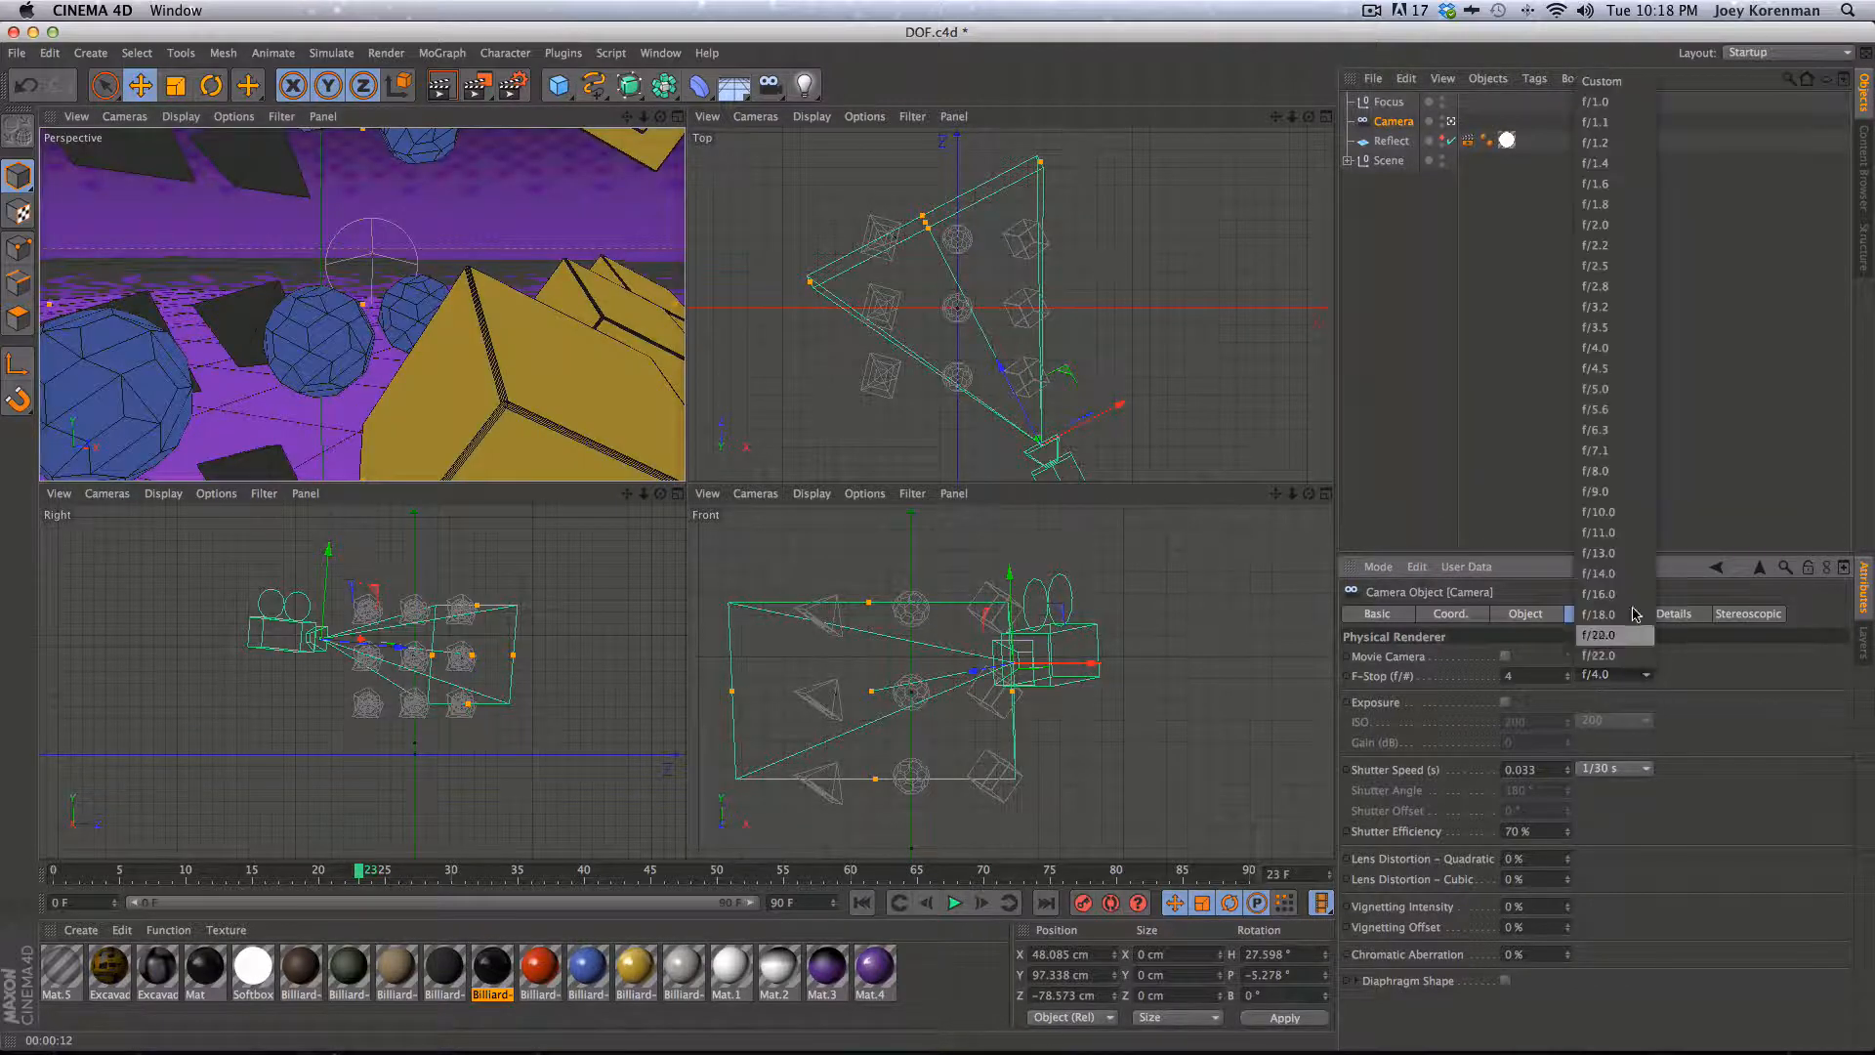
left_click(1593, 452)
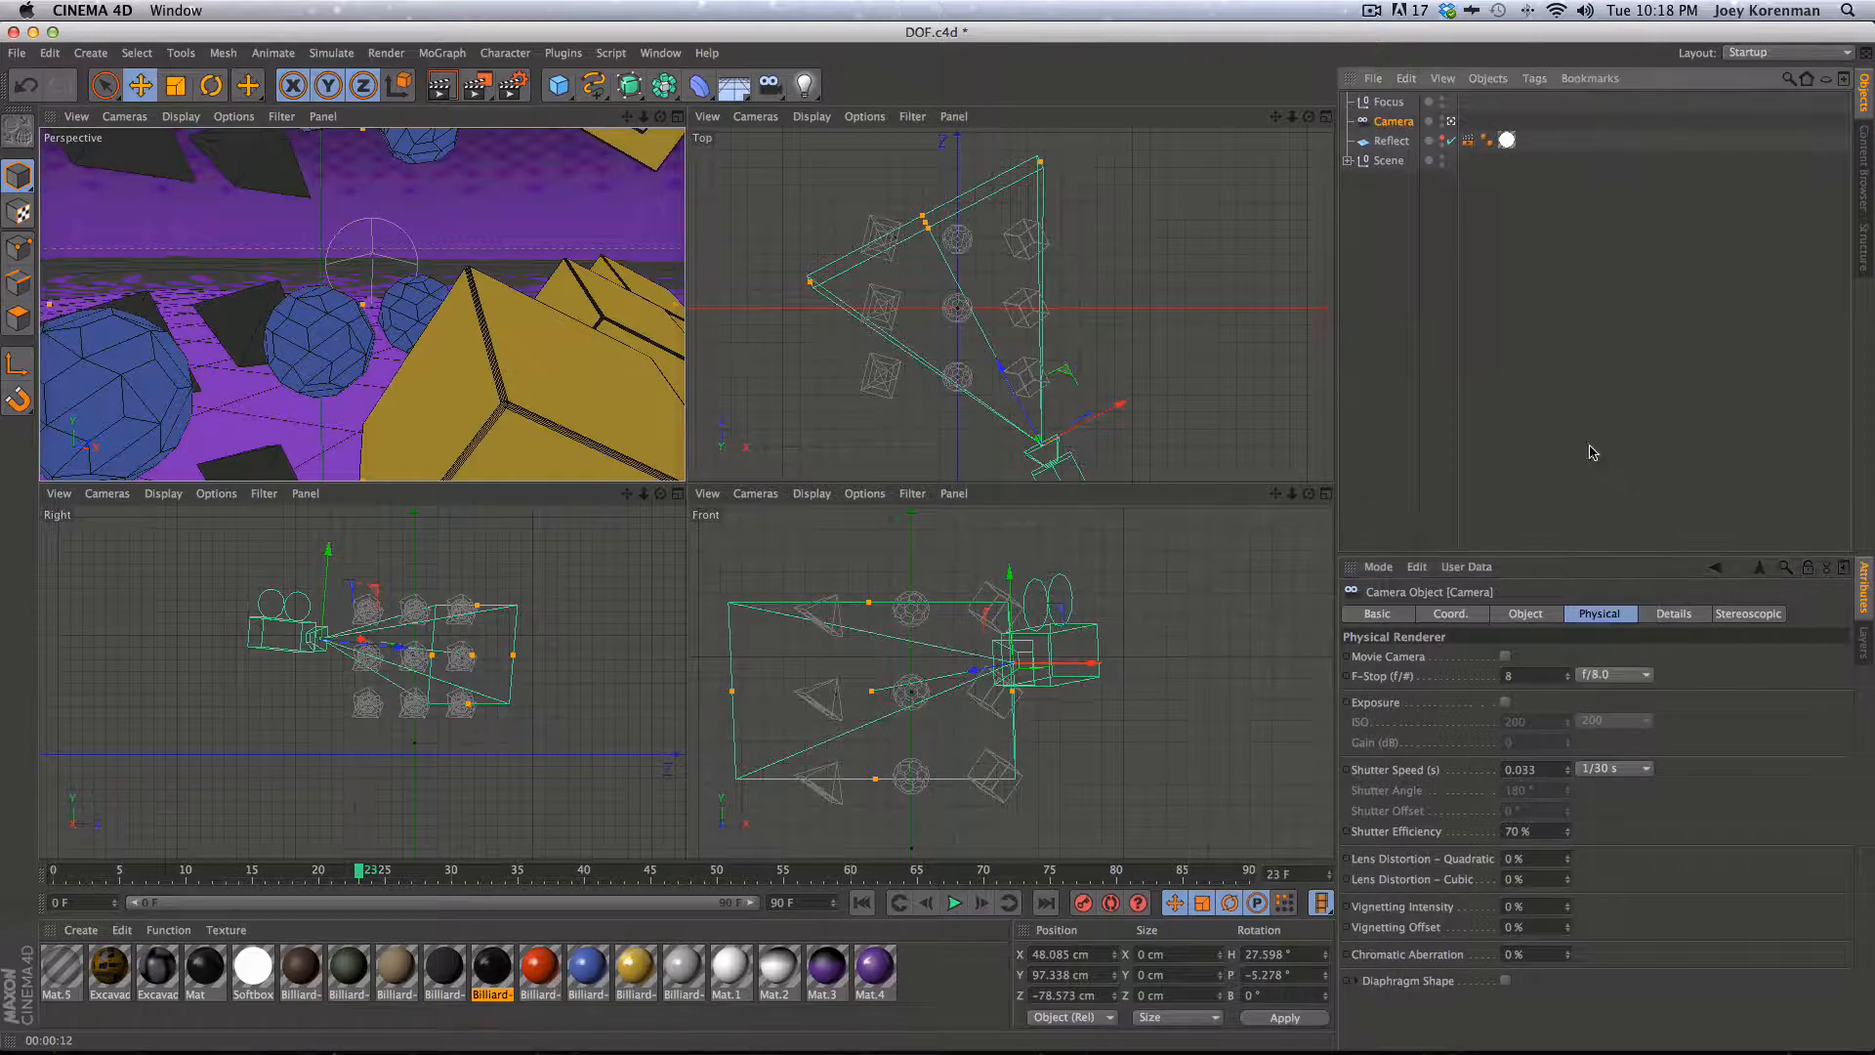
key("super+r")
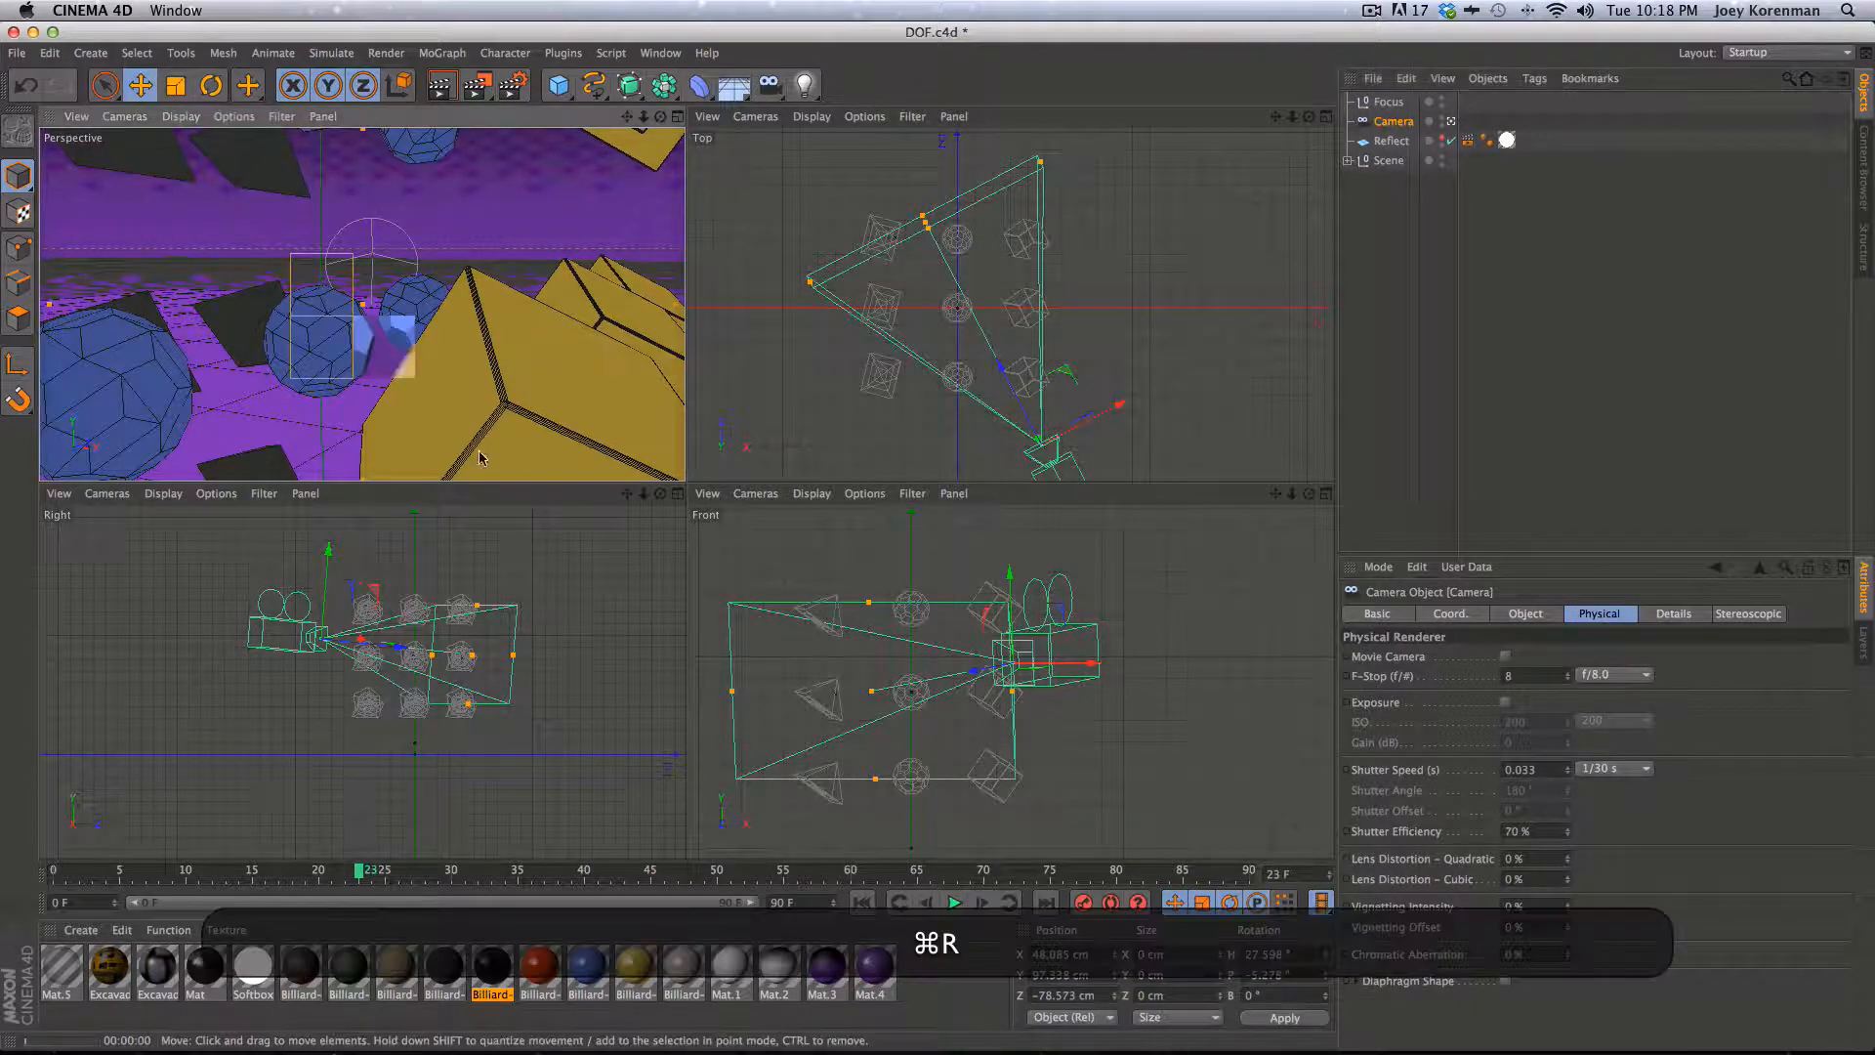